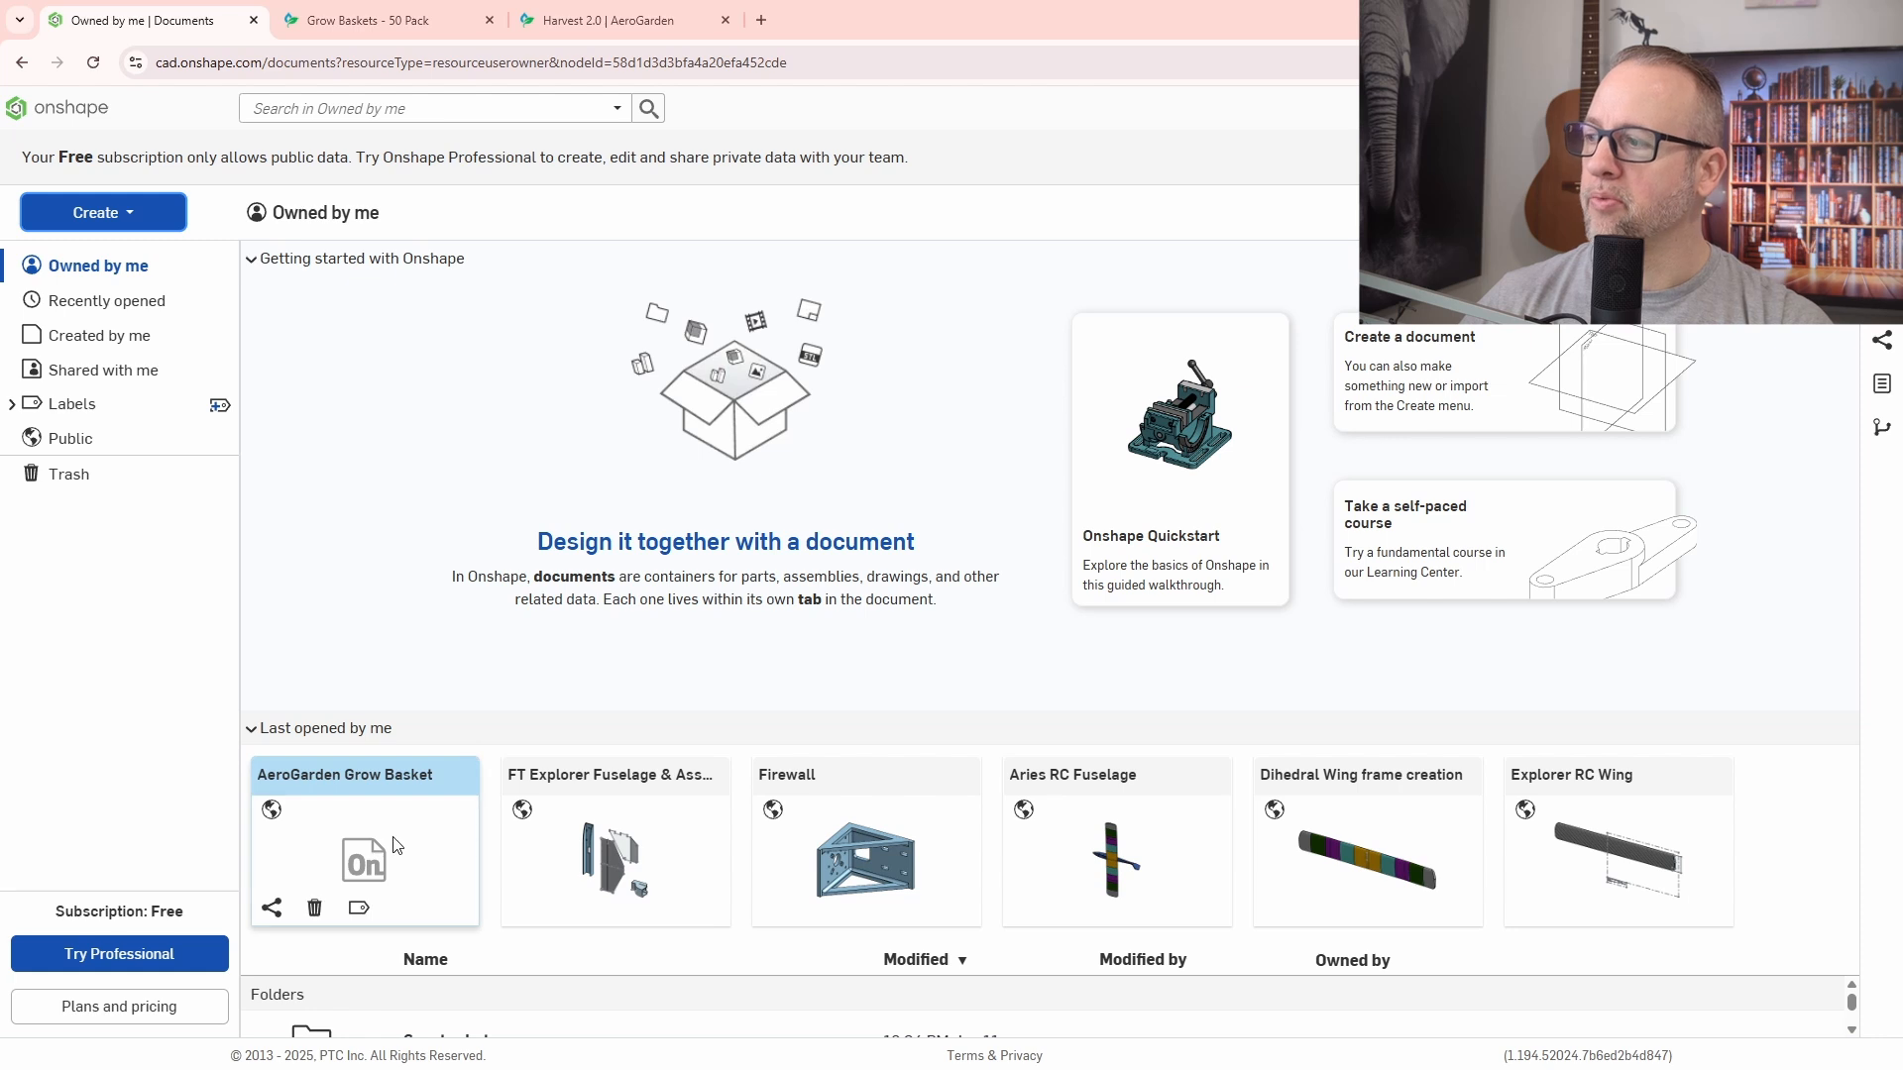
Open the AeroGarden Grow Basket document, hide the Top and Right planes, and look straight at the Front plane.
click(386, 847)
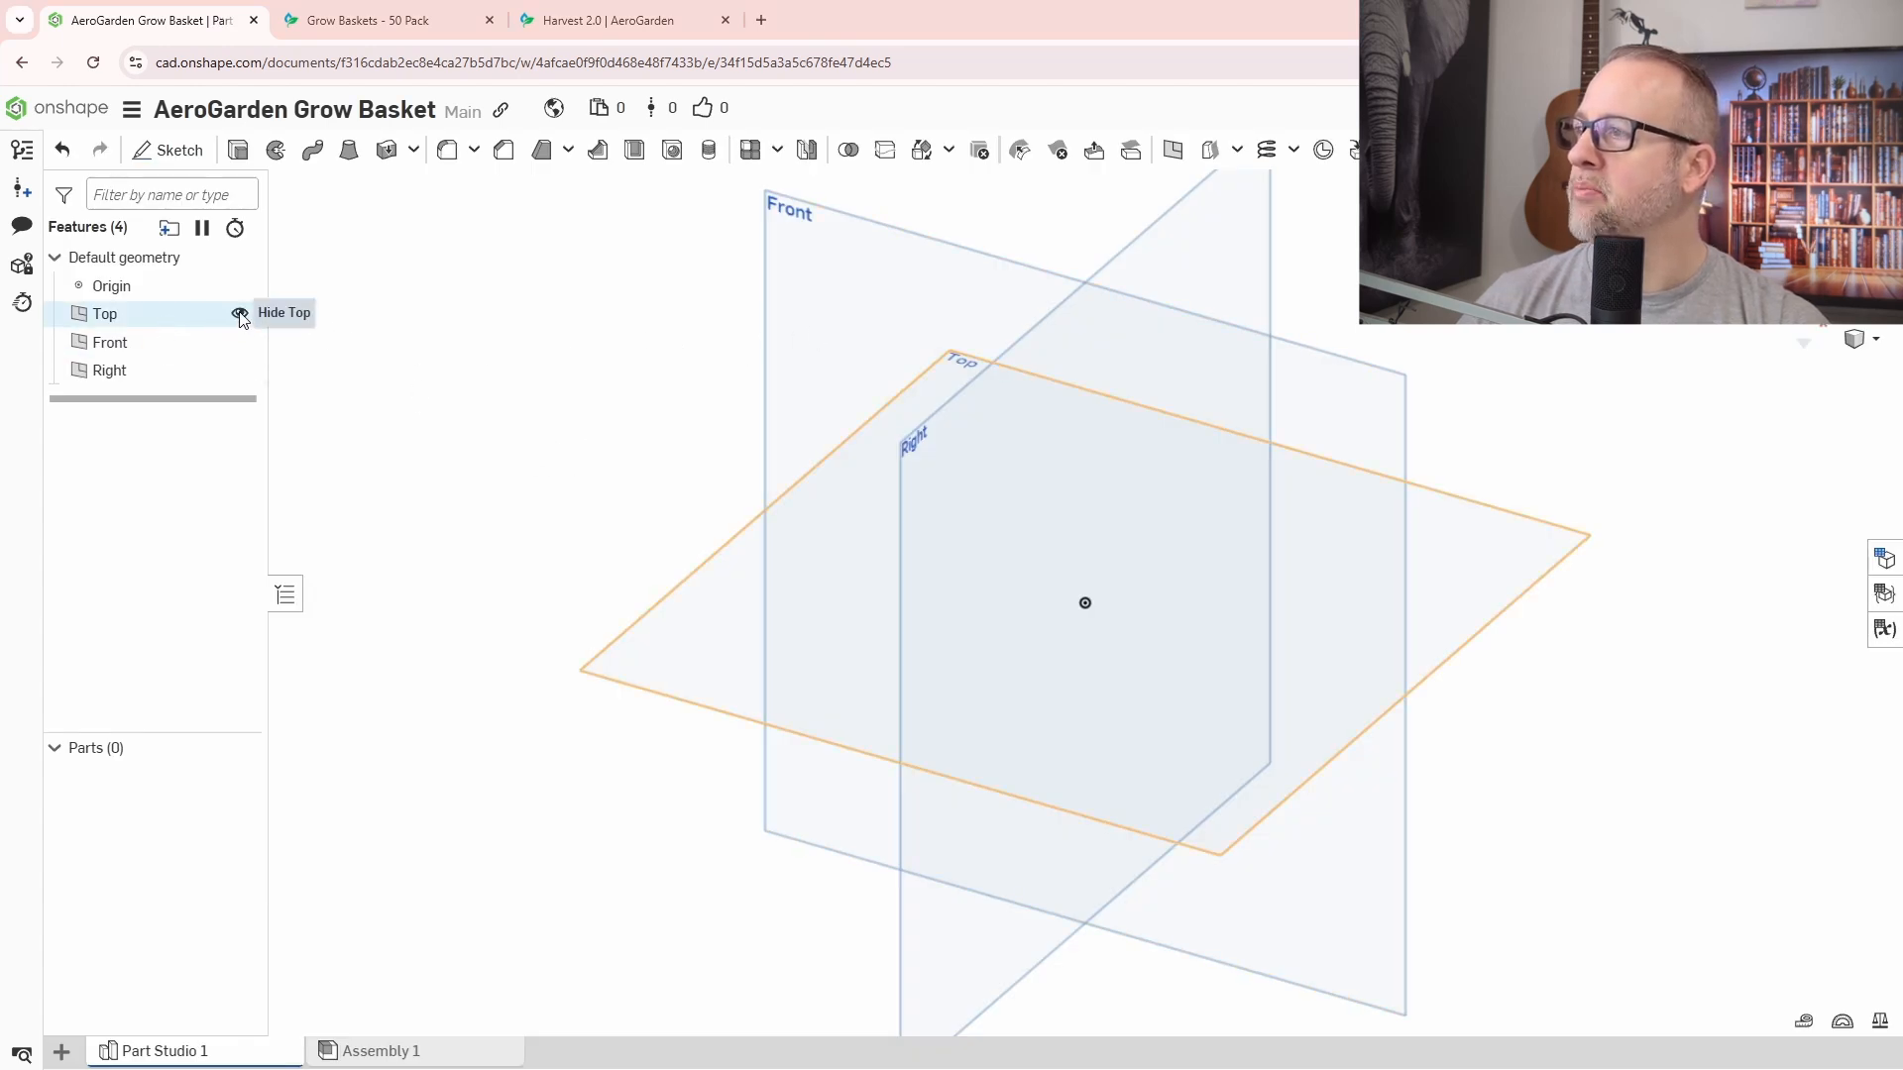
click(239, 314)
click(240, 370)
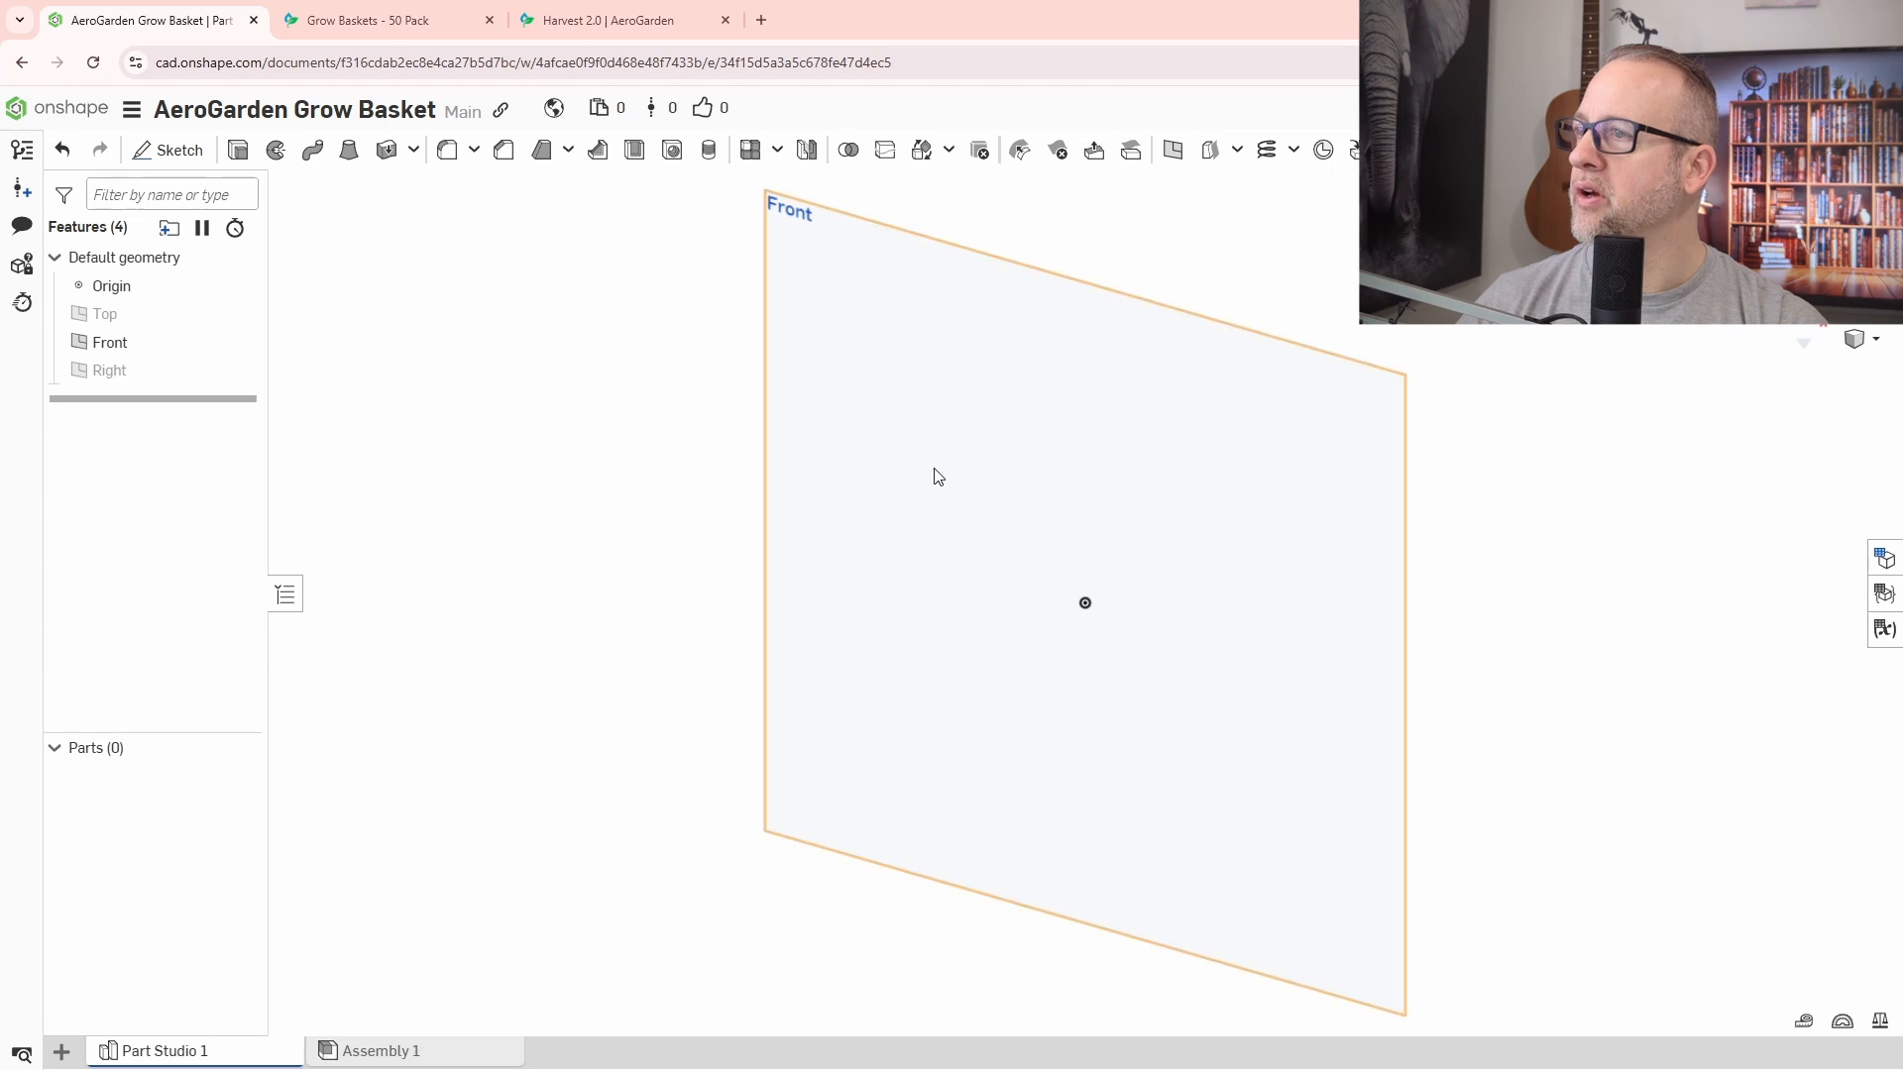
key(shift+1)
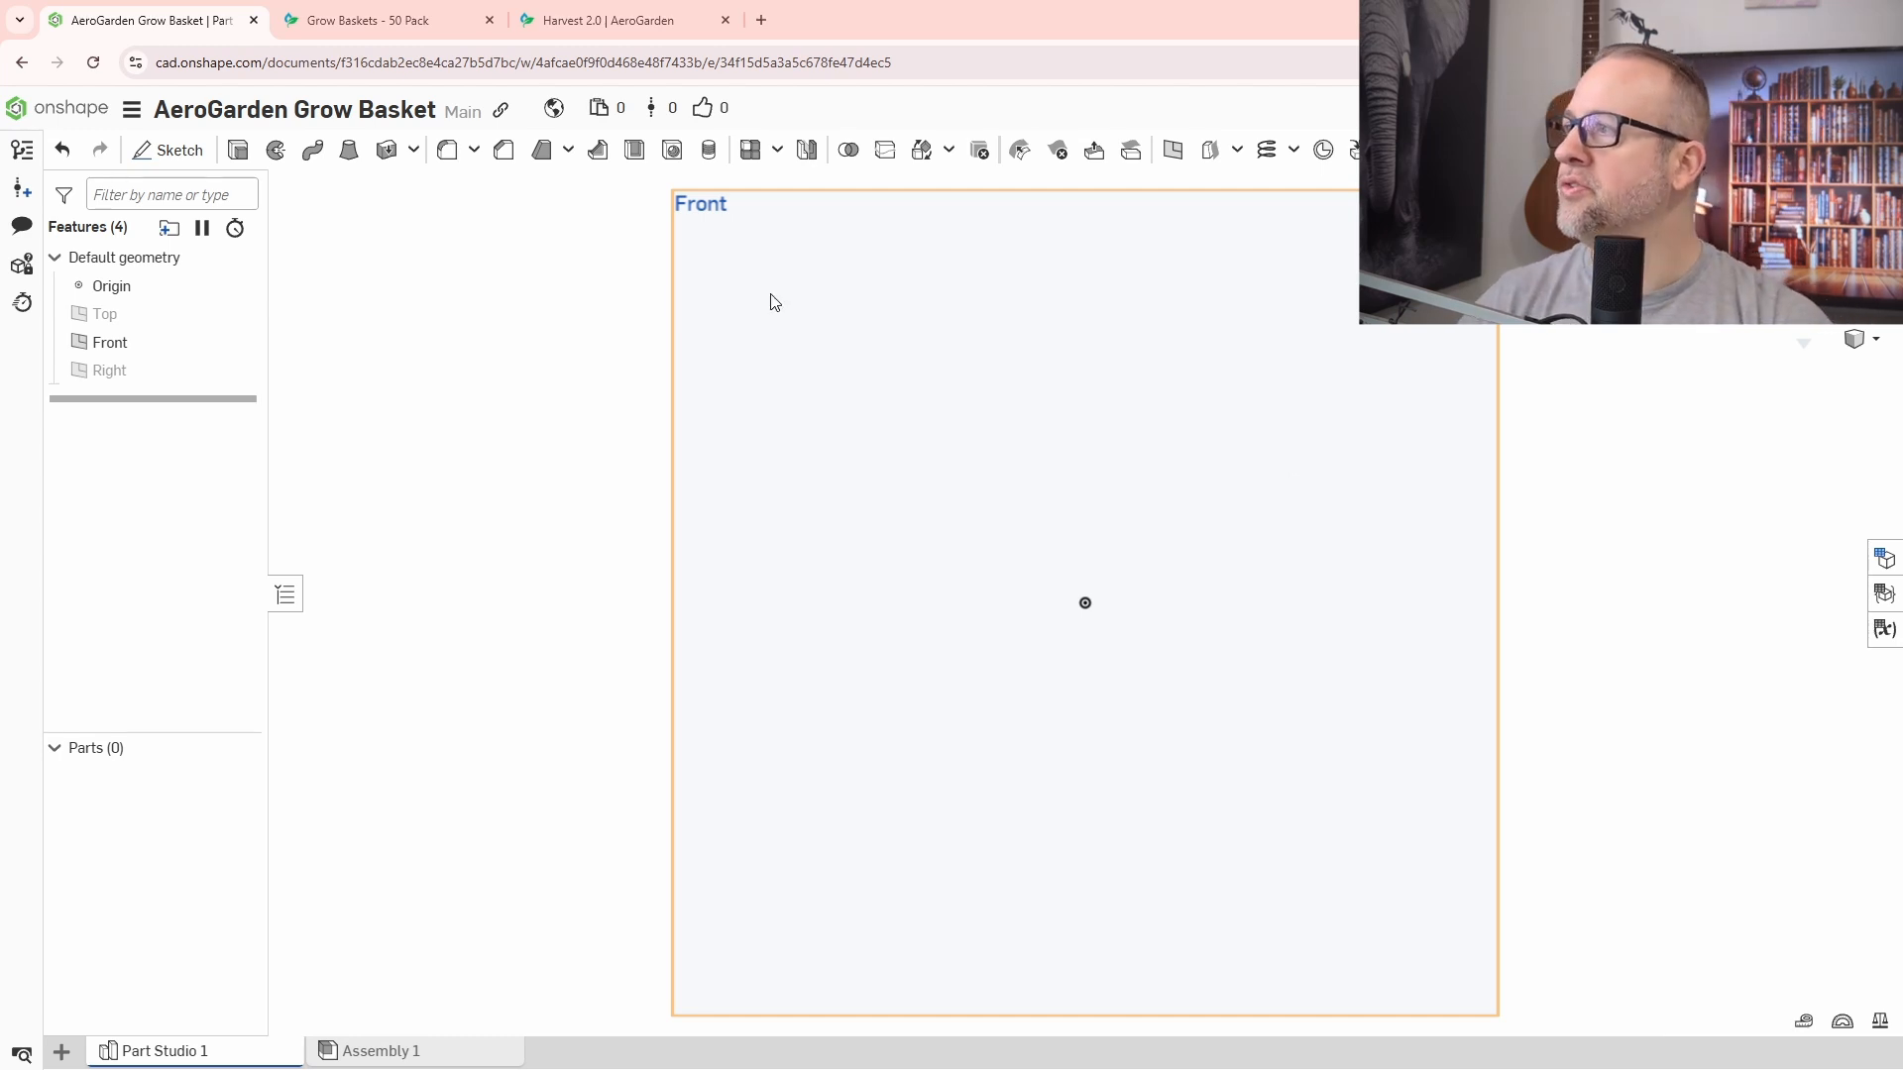
Start a sketch on the Front plane and draw a circle about 55 mm in diameter centred on the origin.
click(169, 150)
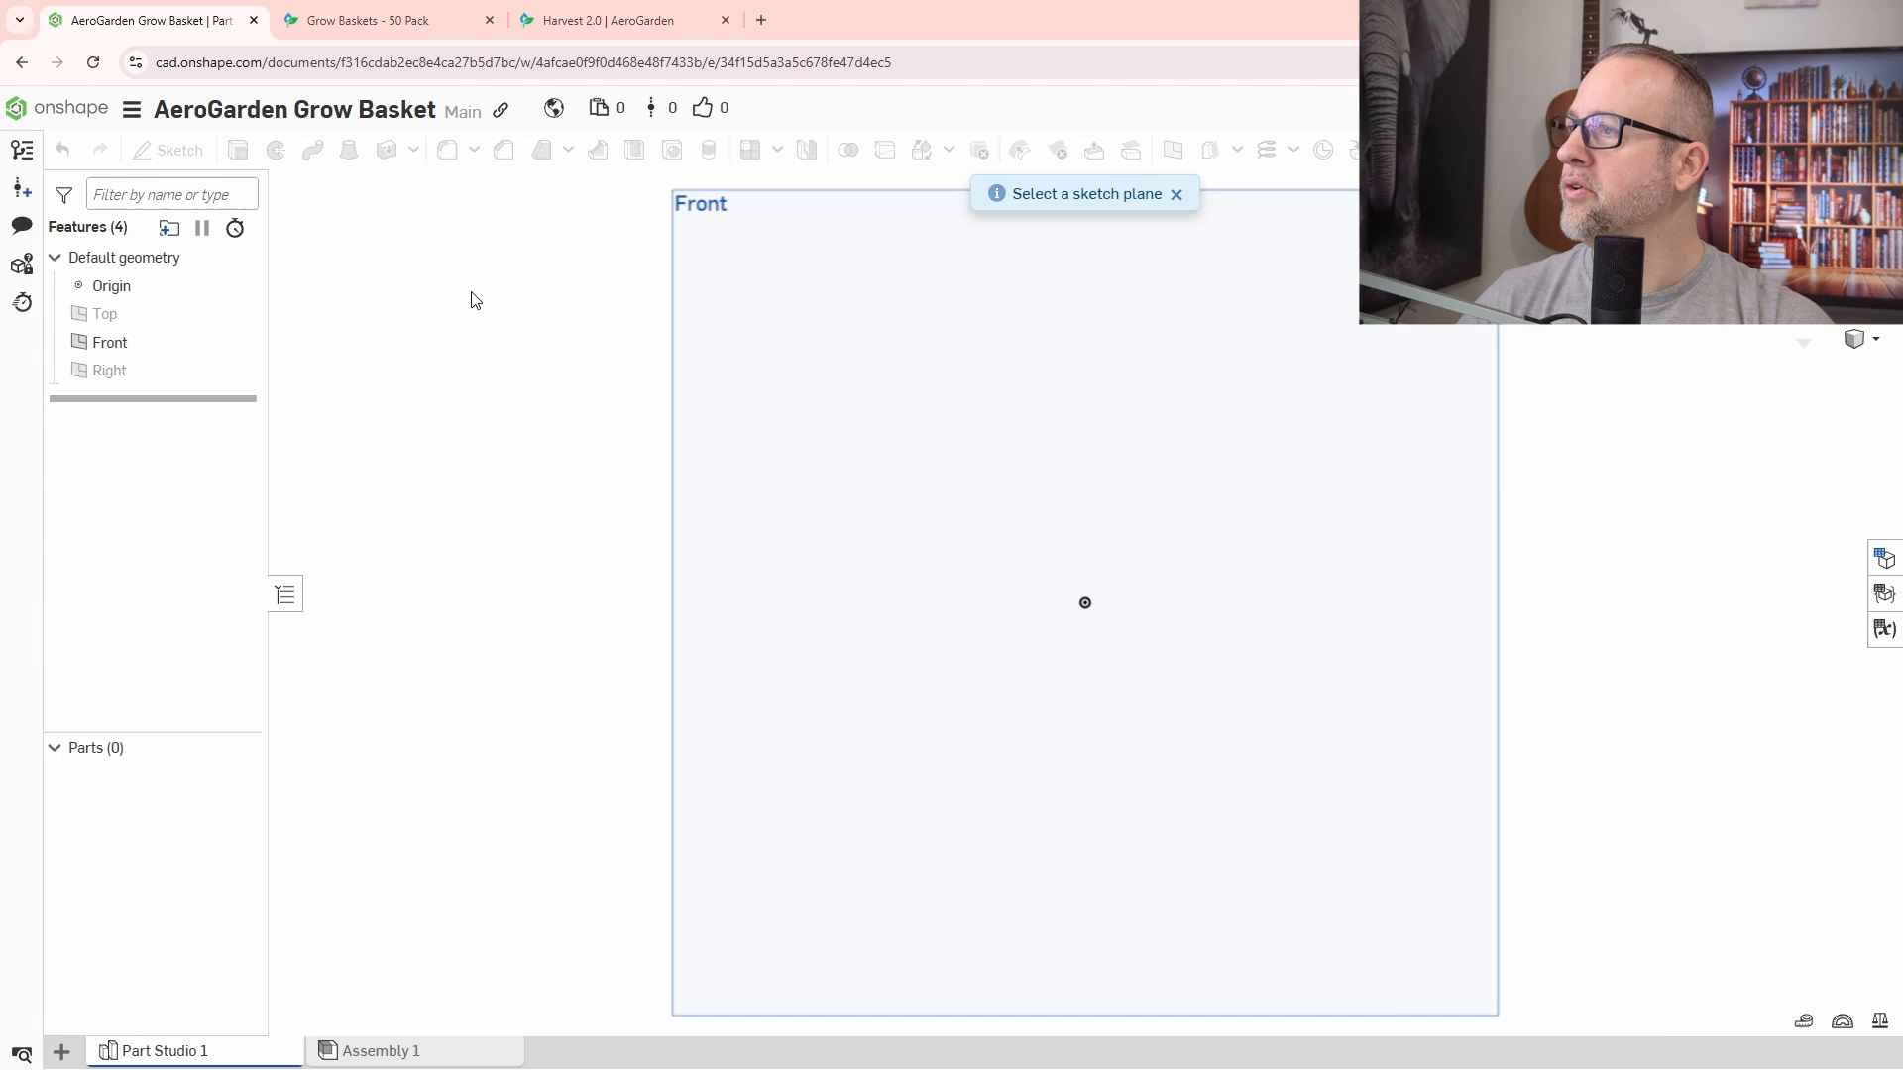
click(674, 413)
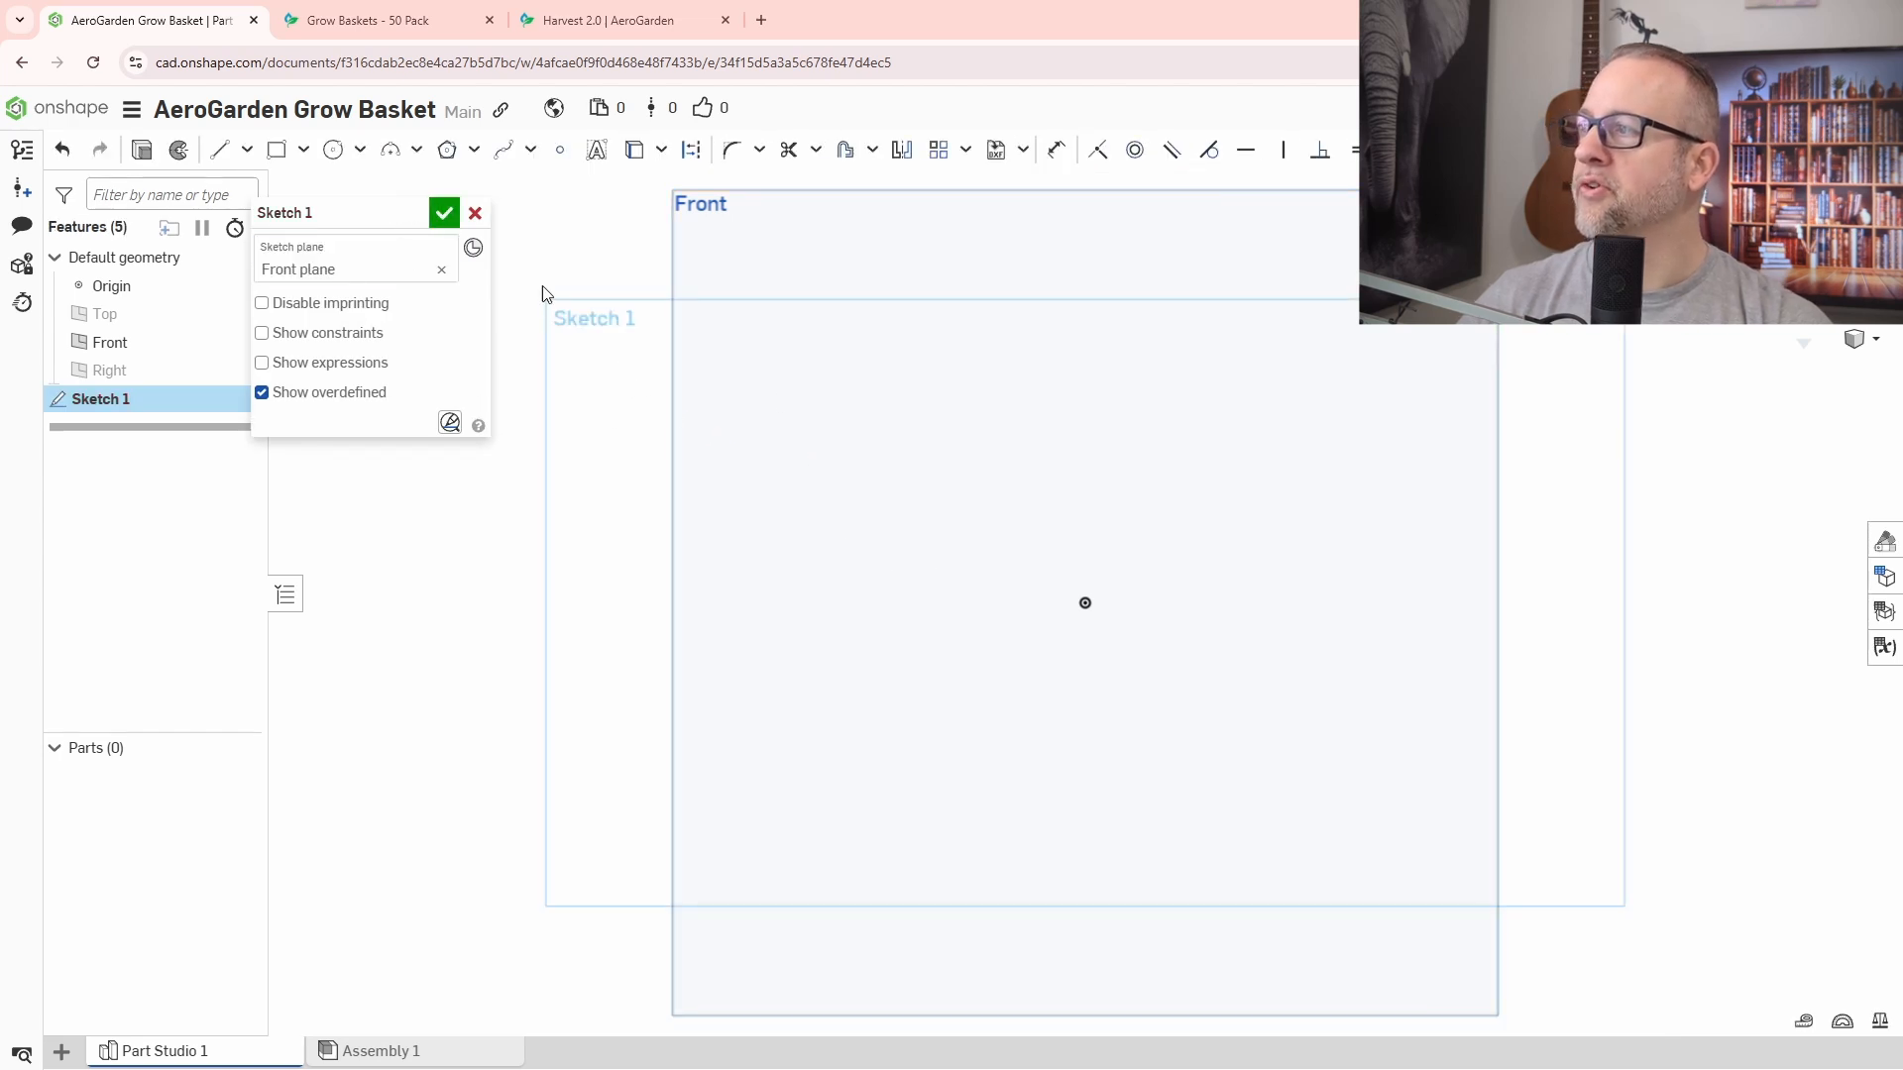
click(333, 149)
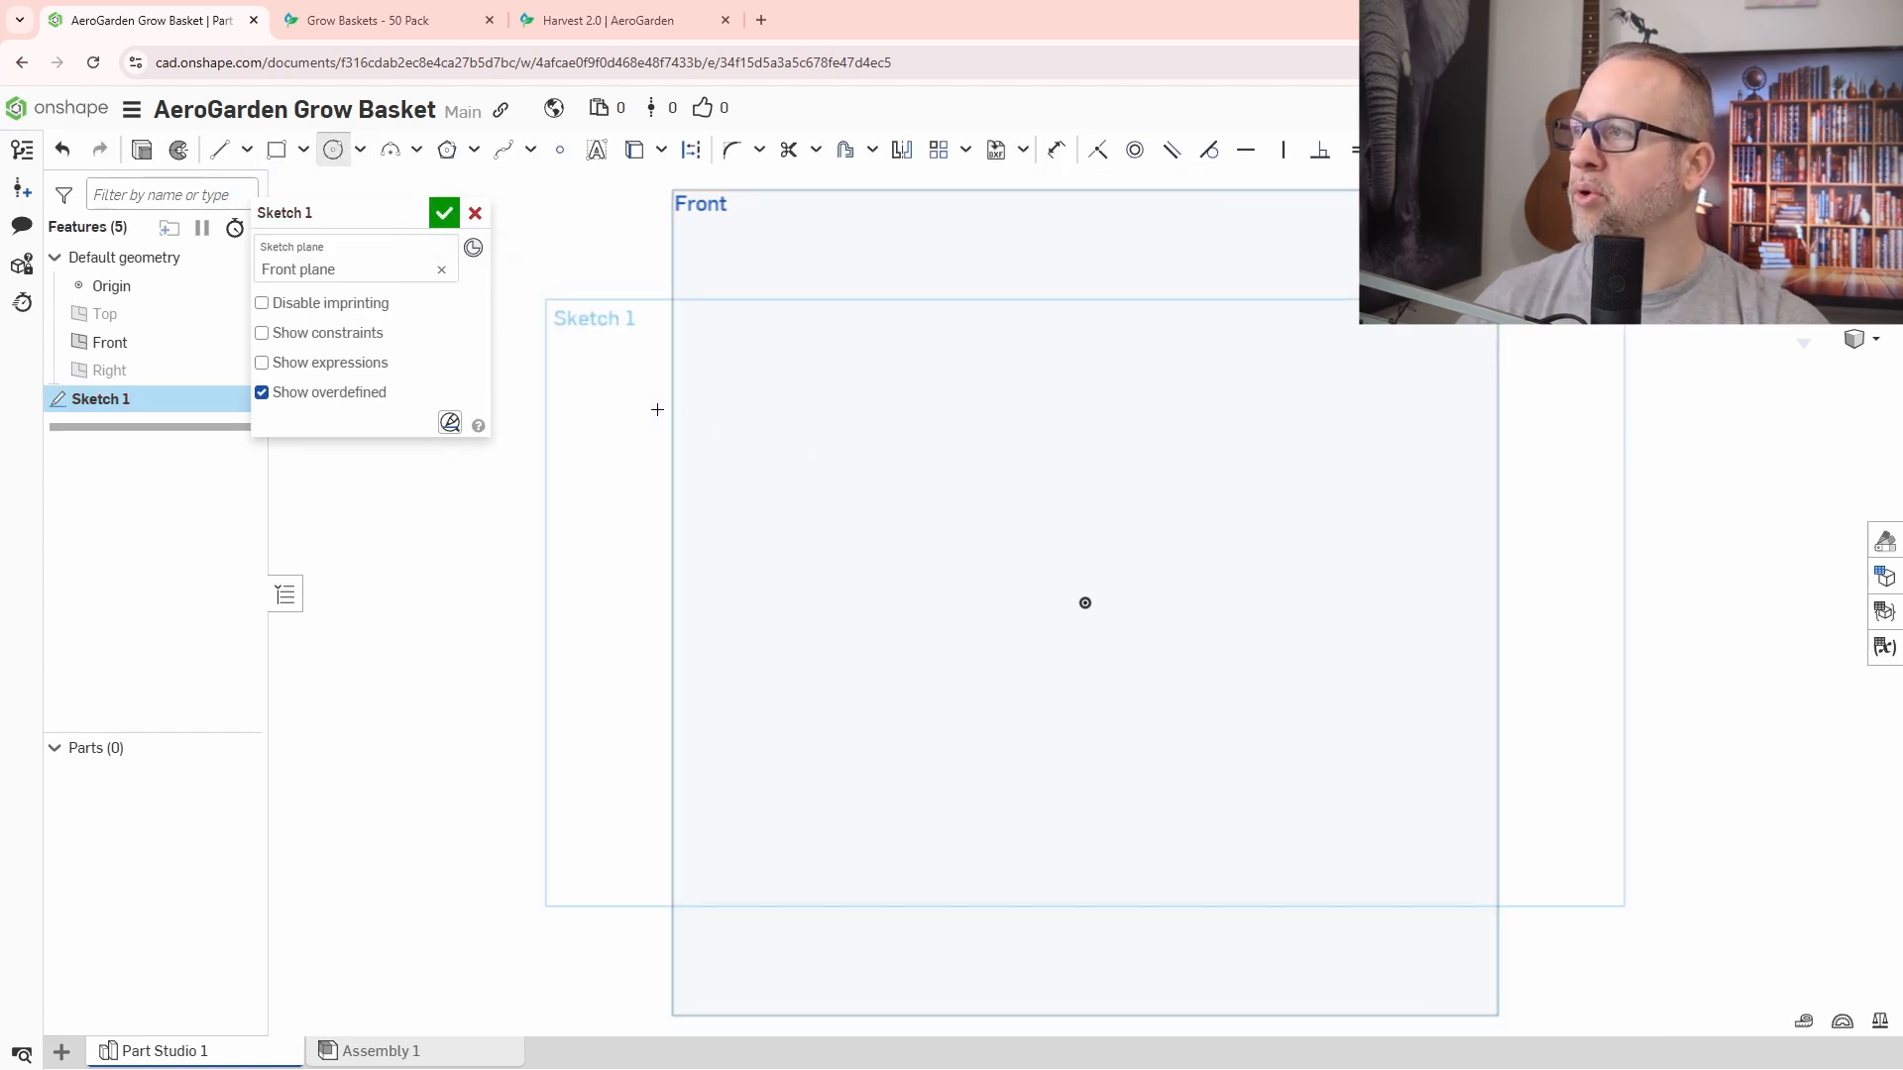
click(1085, 602)
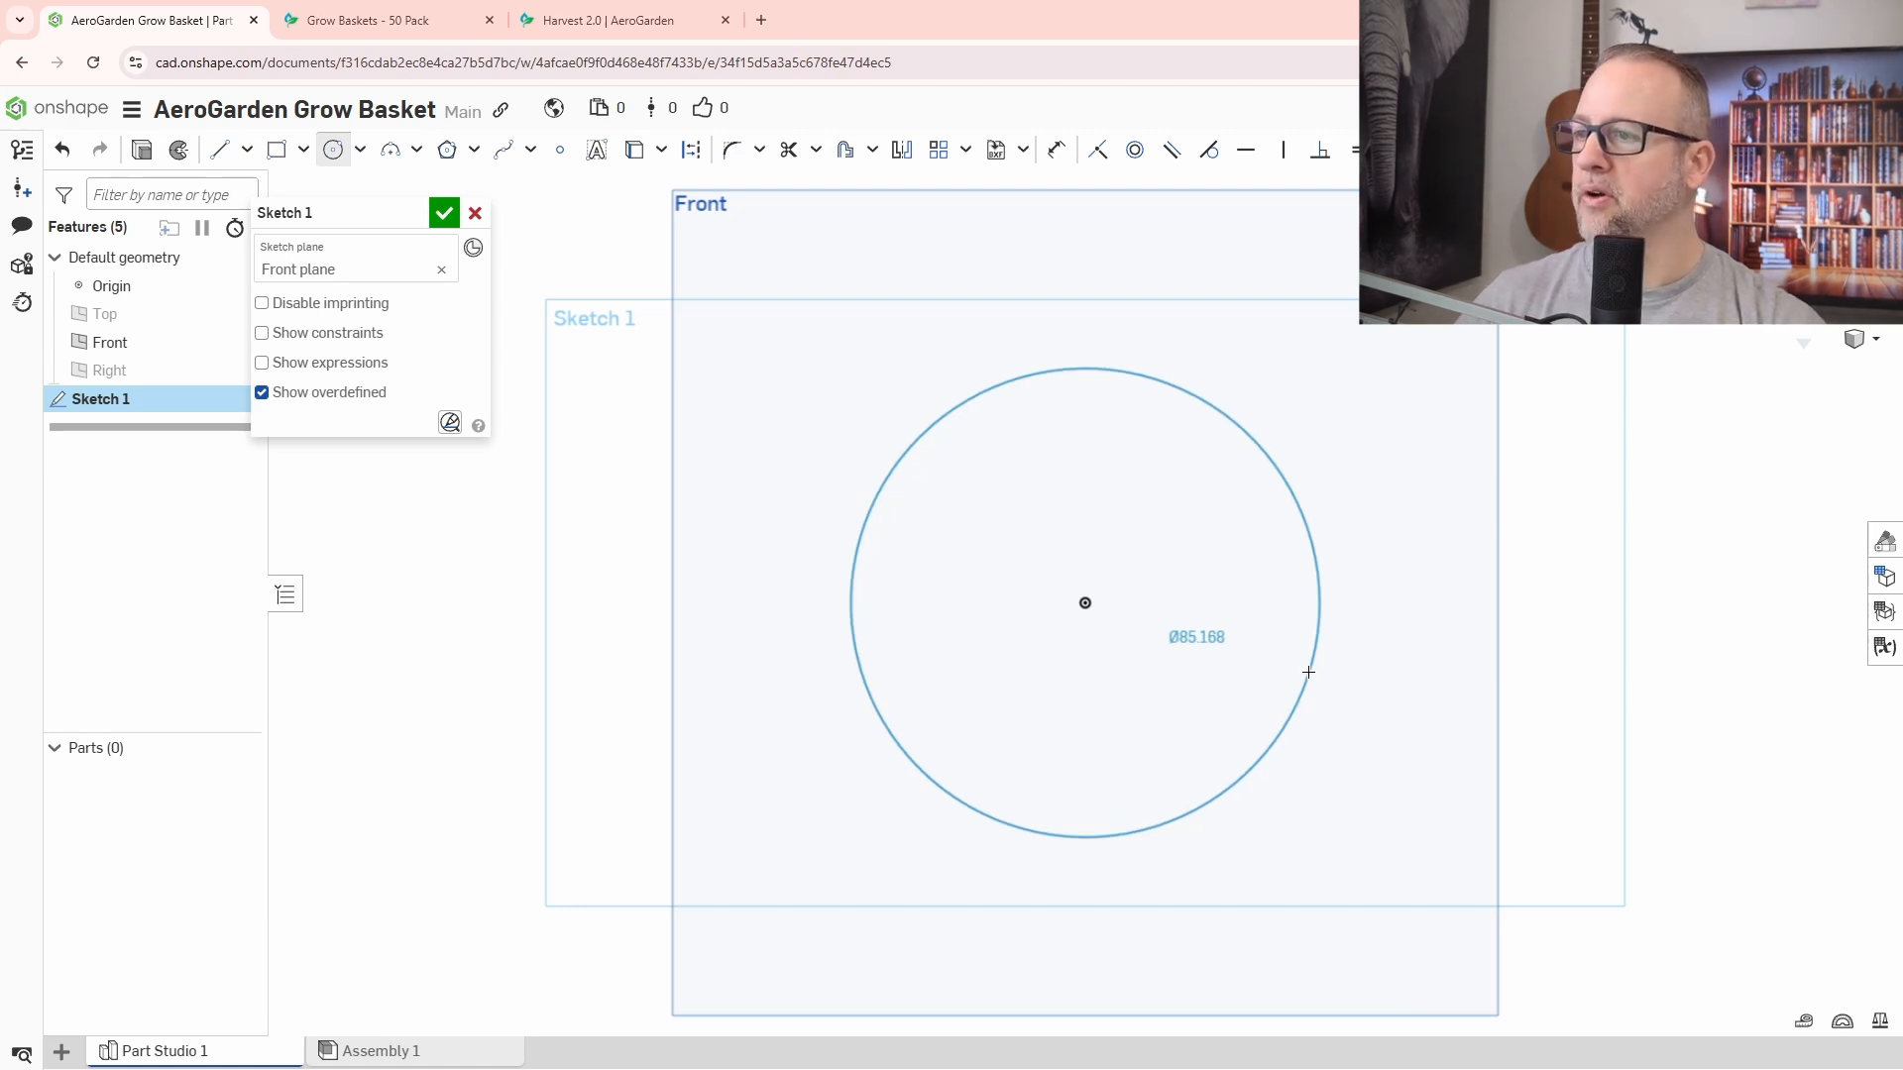
click(1234, 643)
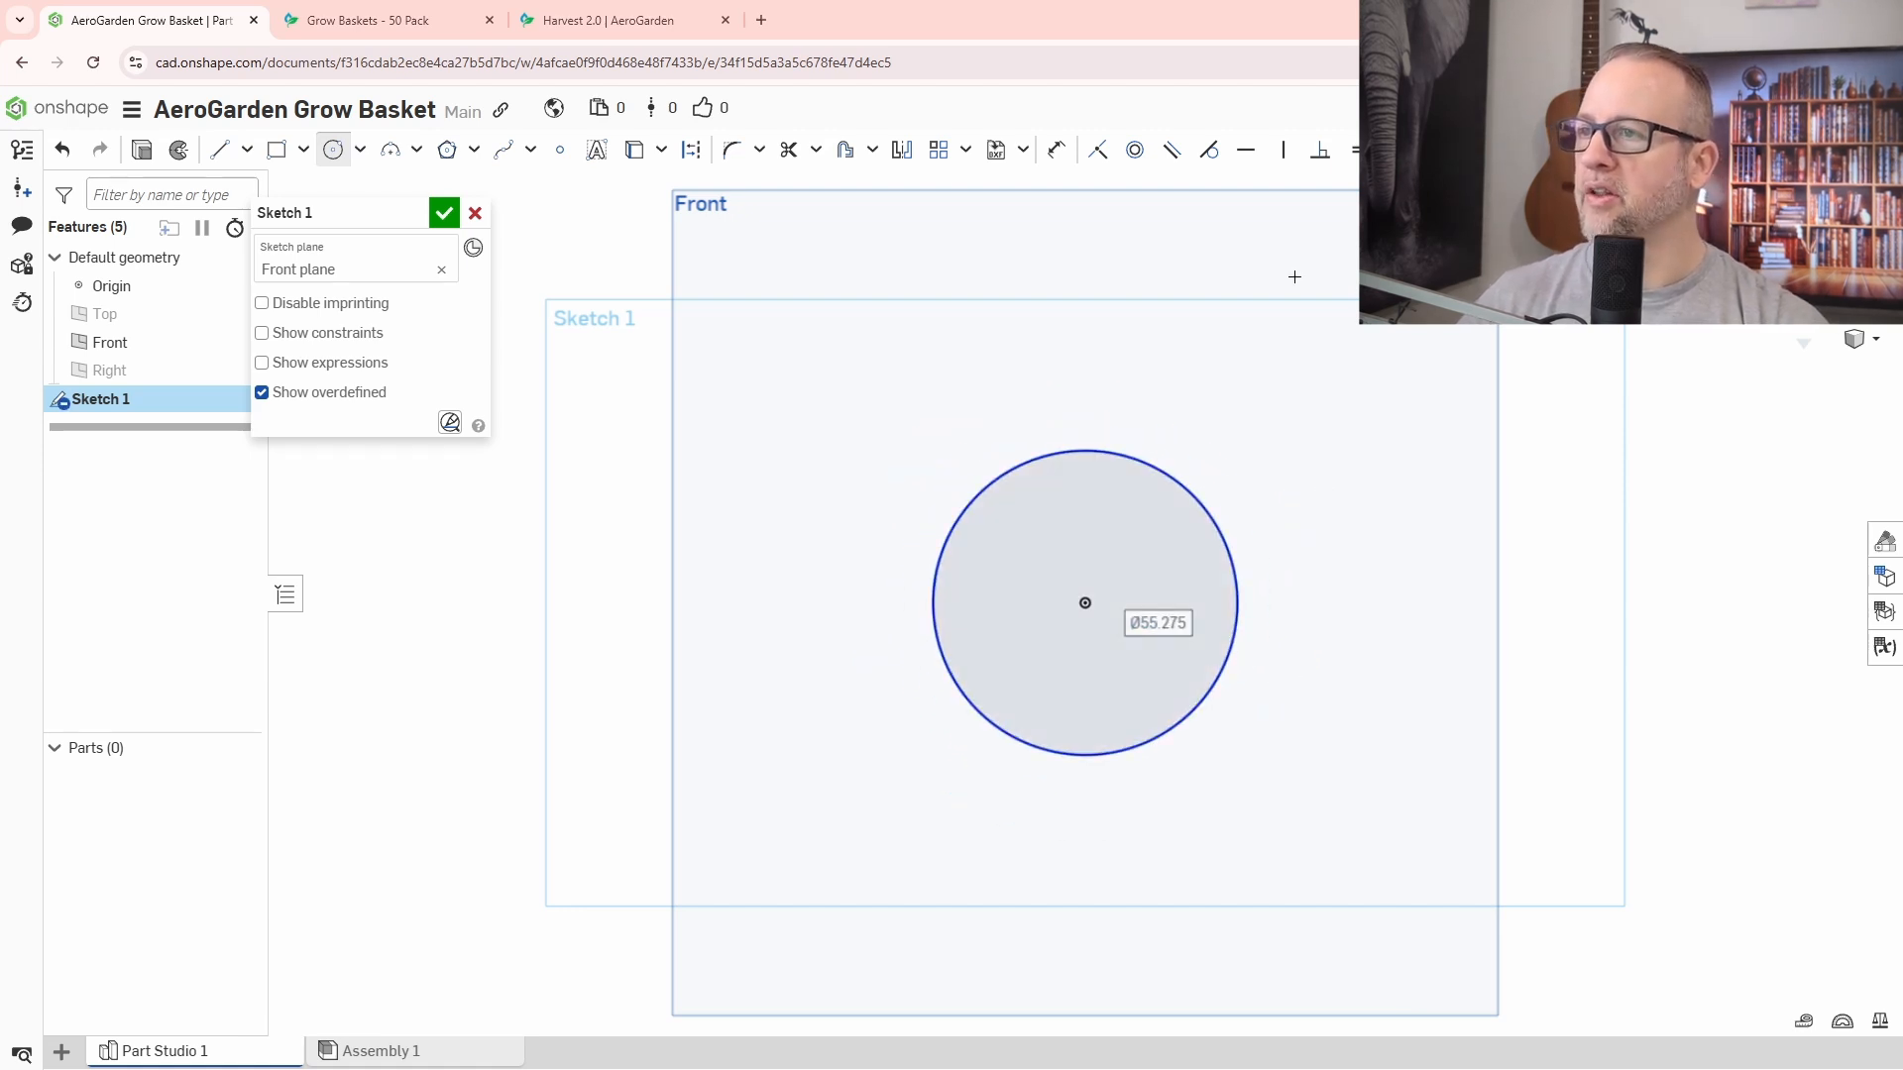
Dimension the circle's diameter to 32 mm.
click(1057, 149)
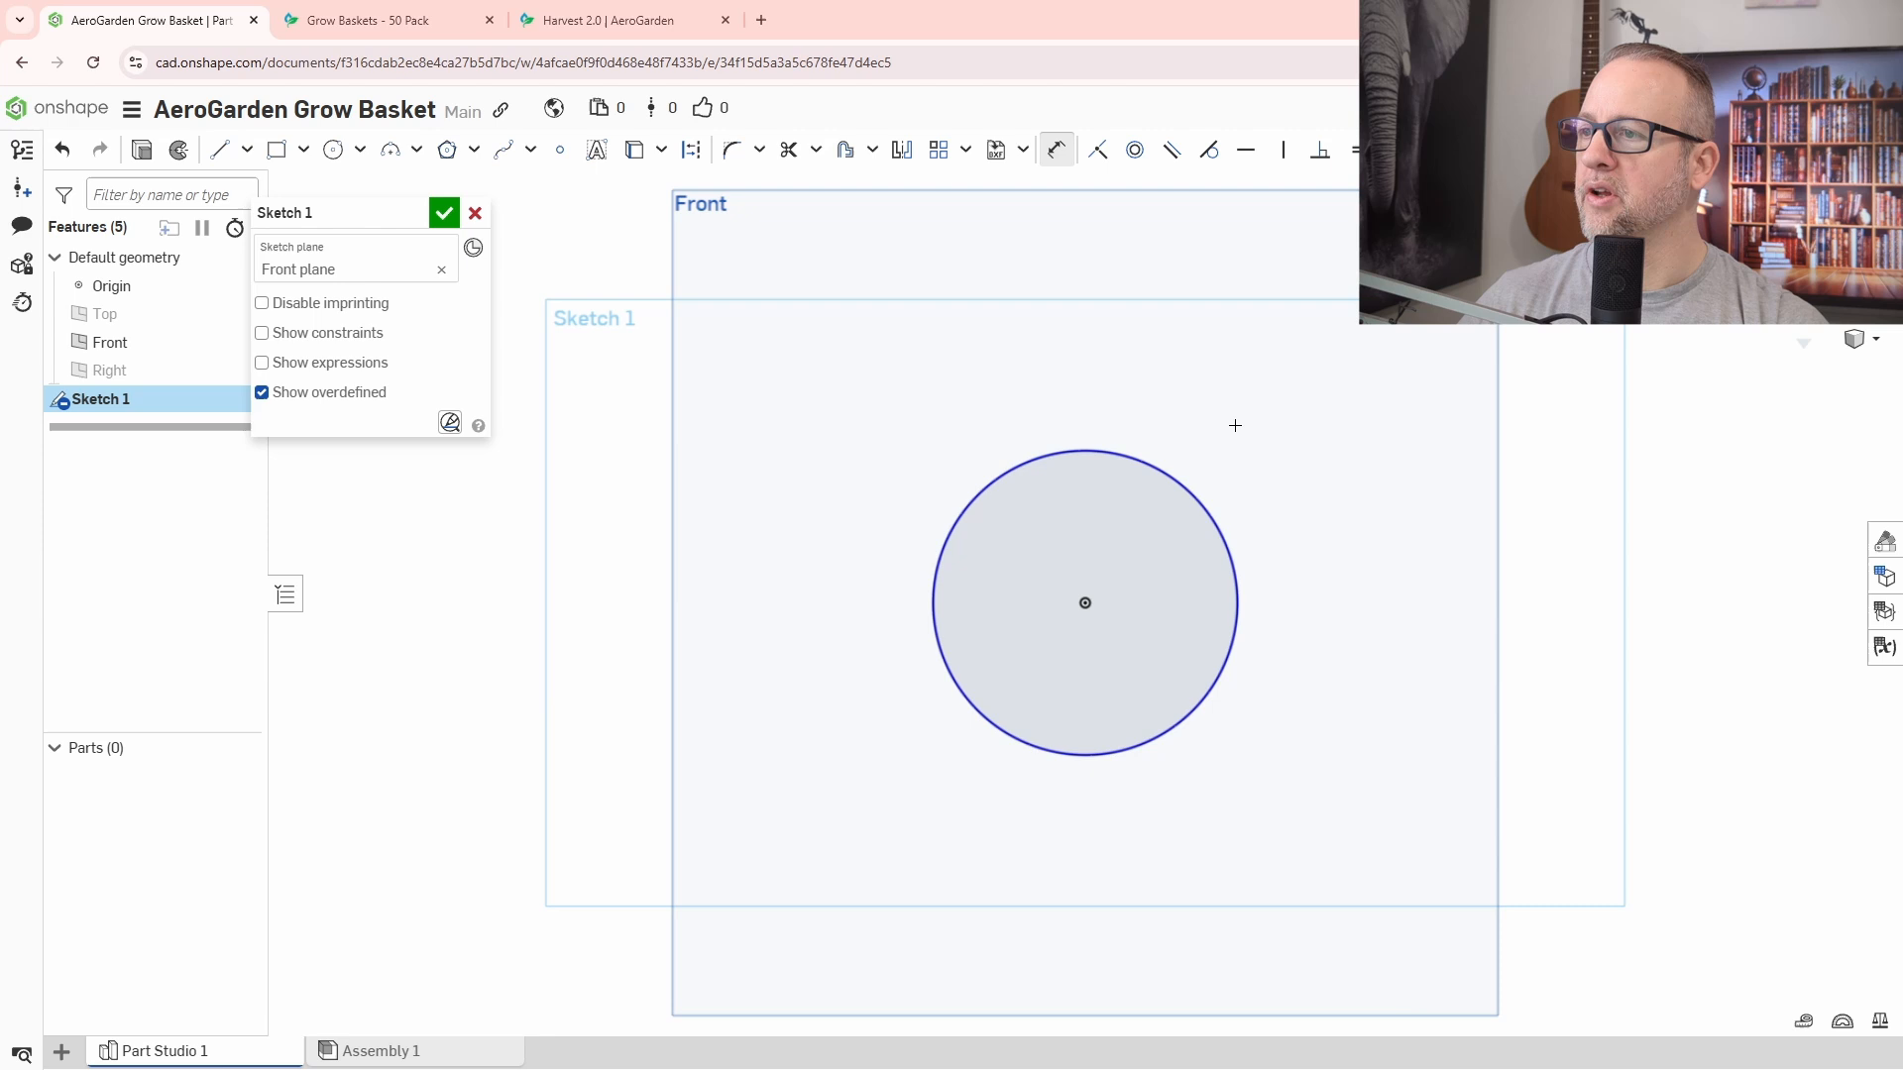
click(1179, 484)
click(1244, 433)
key(Return)
text(32)
key(Return)
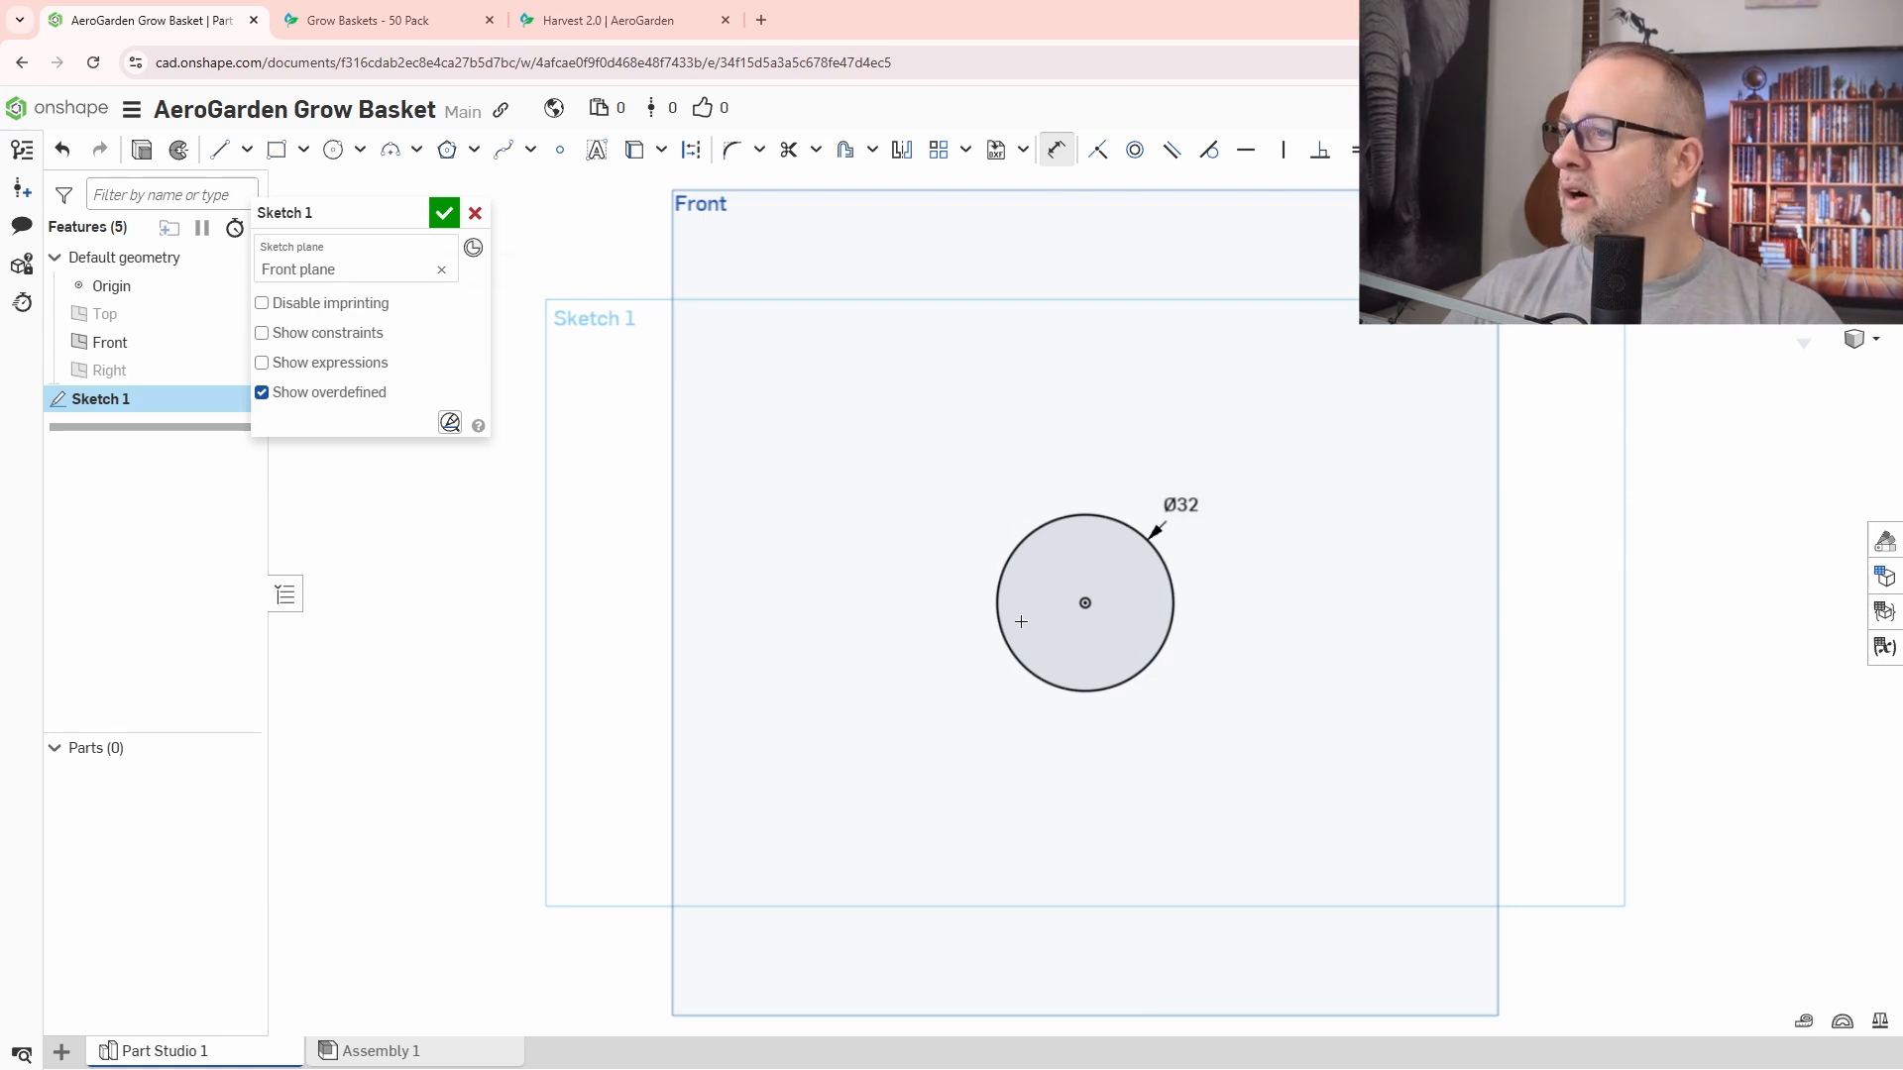
Draw a larger circle centred on the origin, dimension its diameter to 38 mm, and finish the sketch.
click(333, 149)
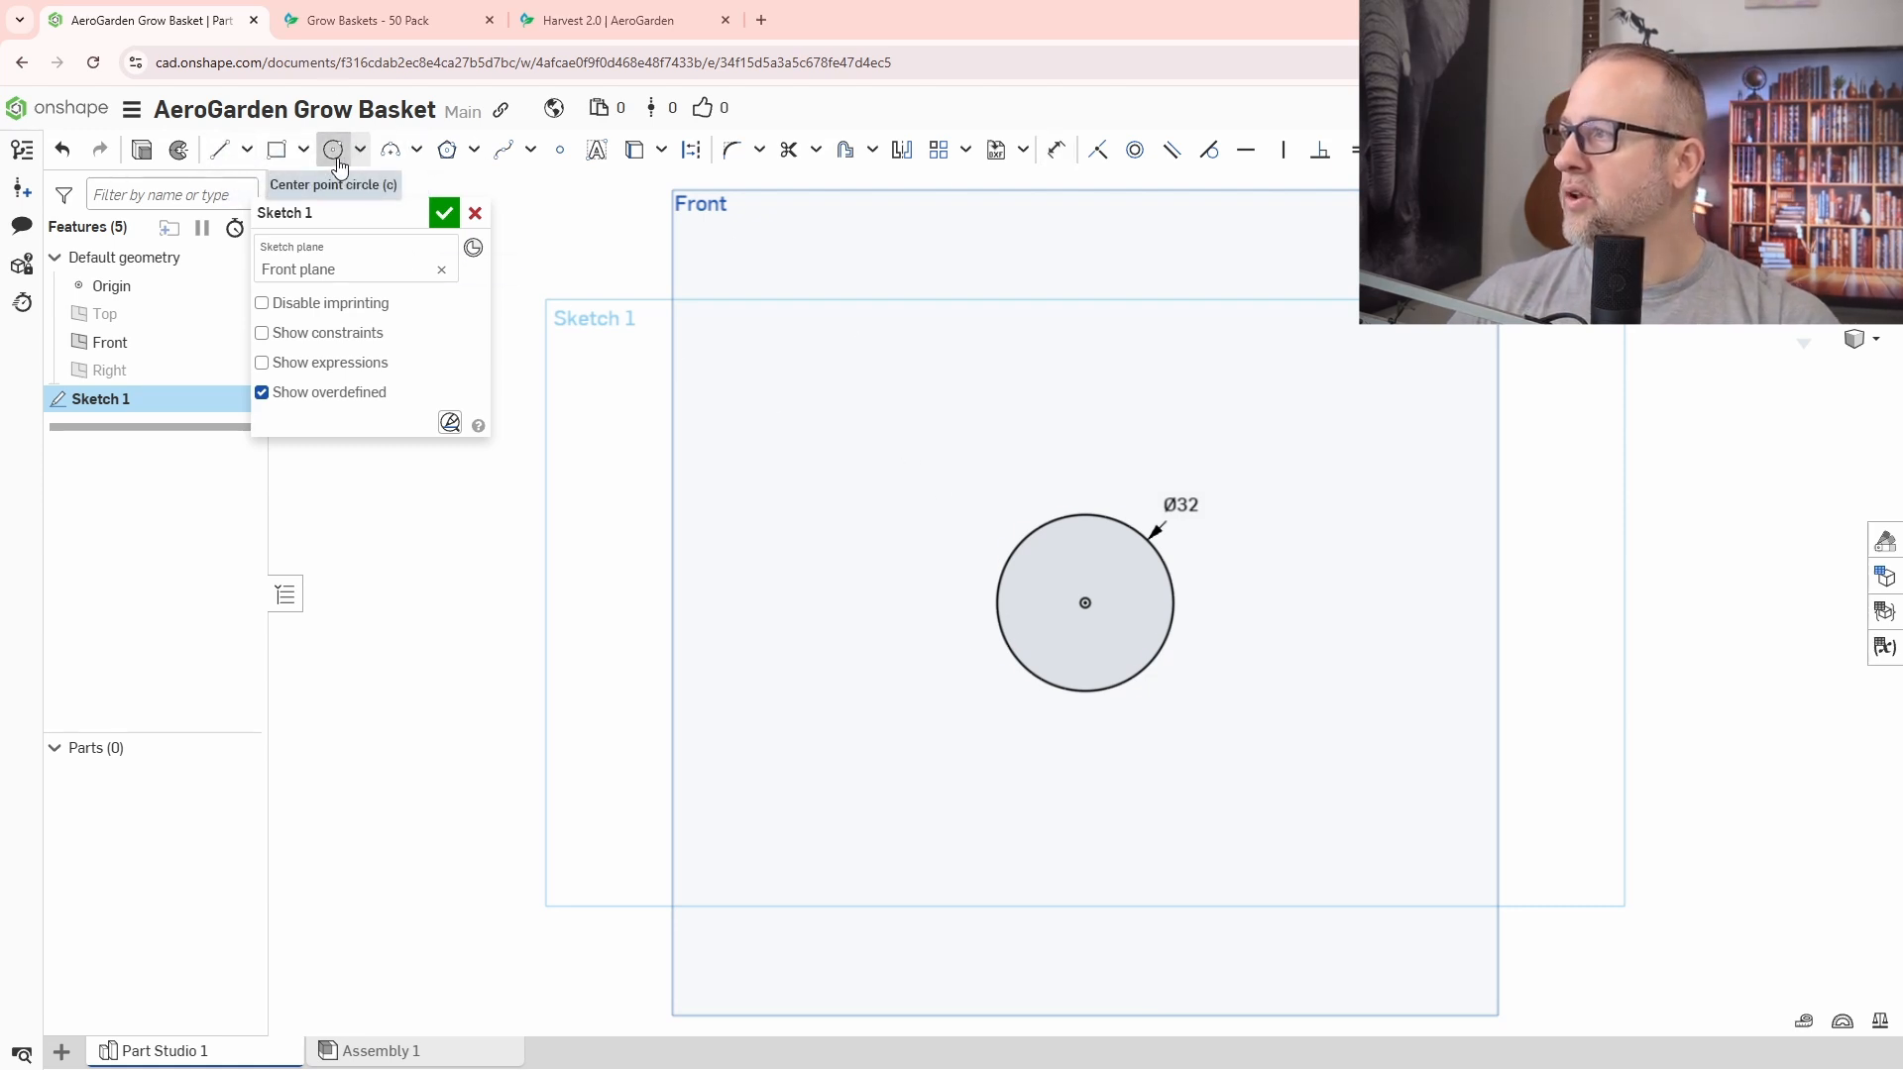
click(1085, 602)
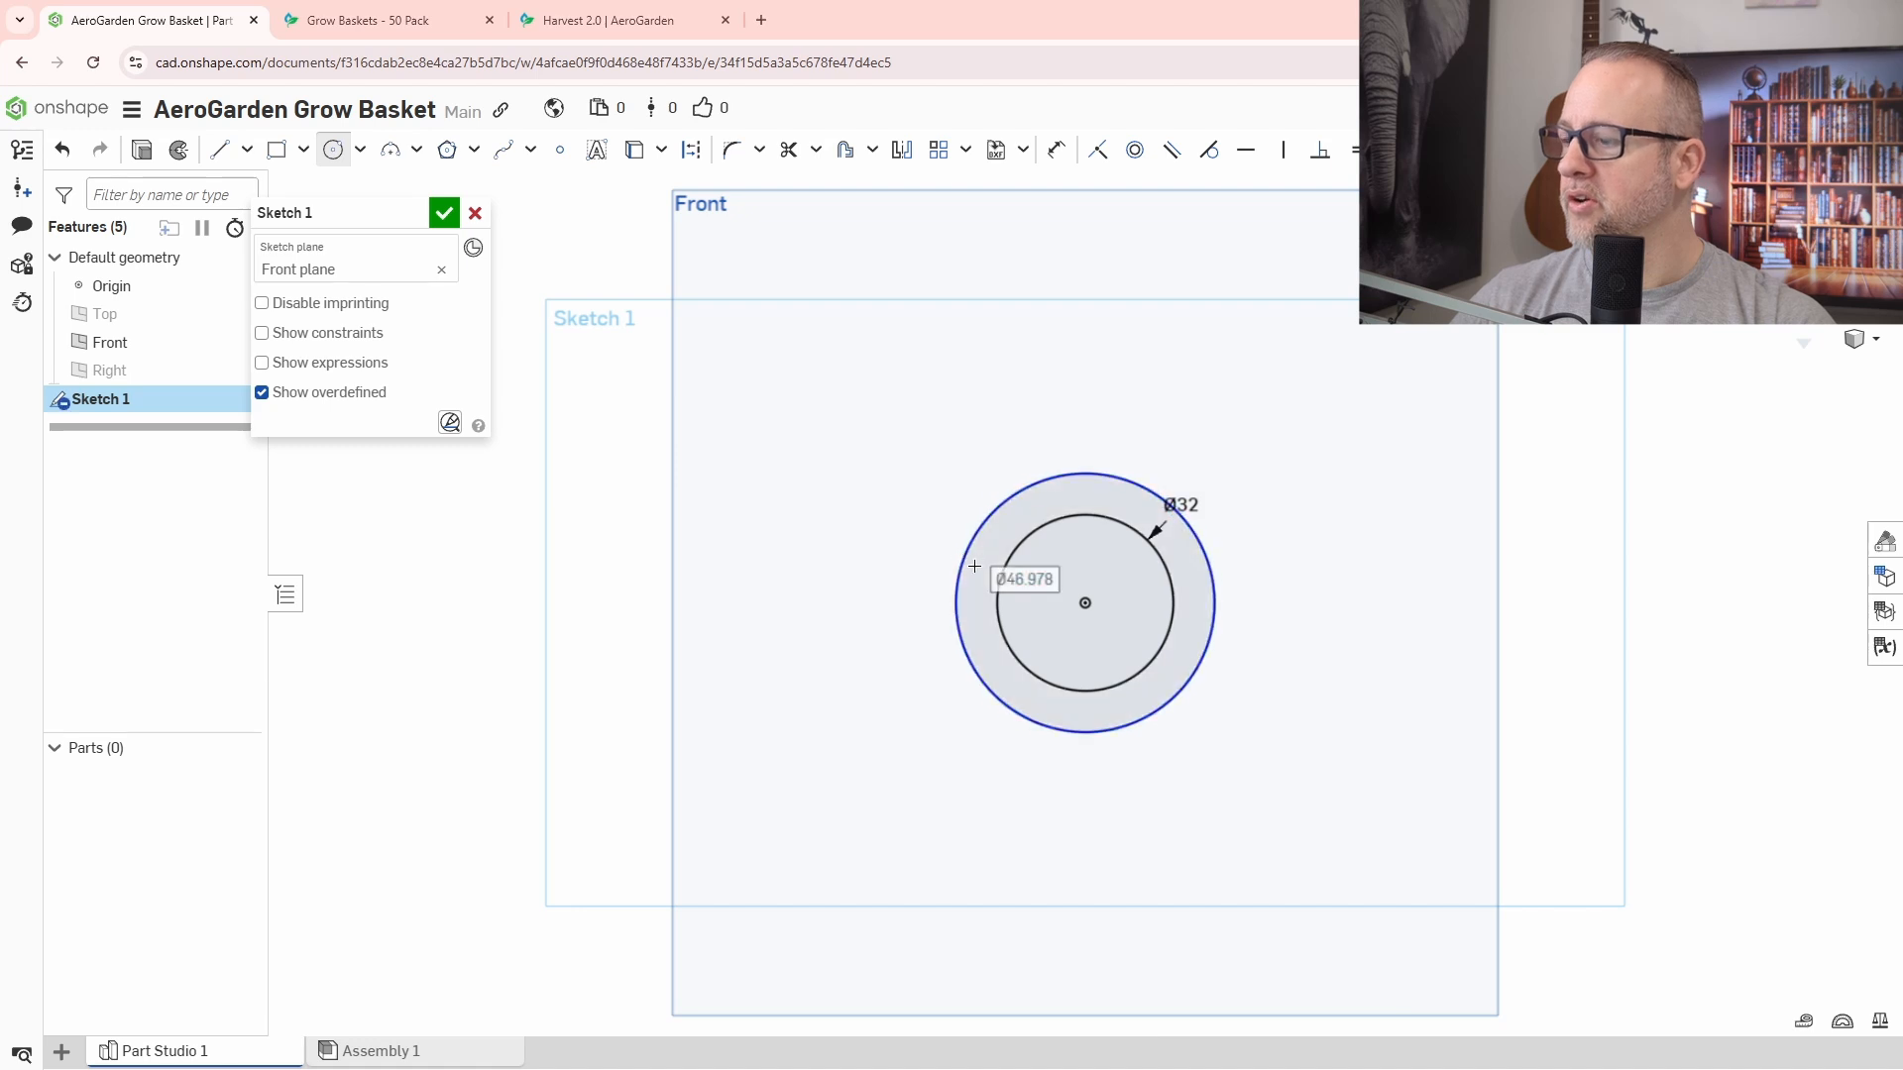
click(1057, 150)
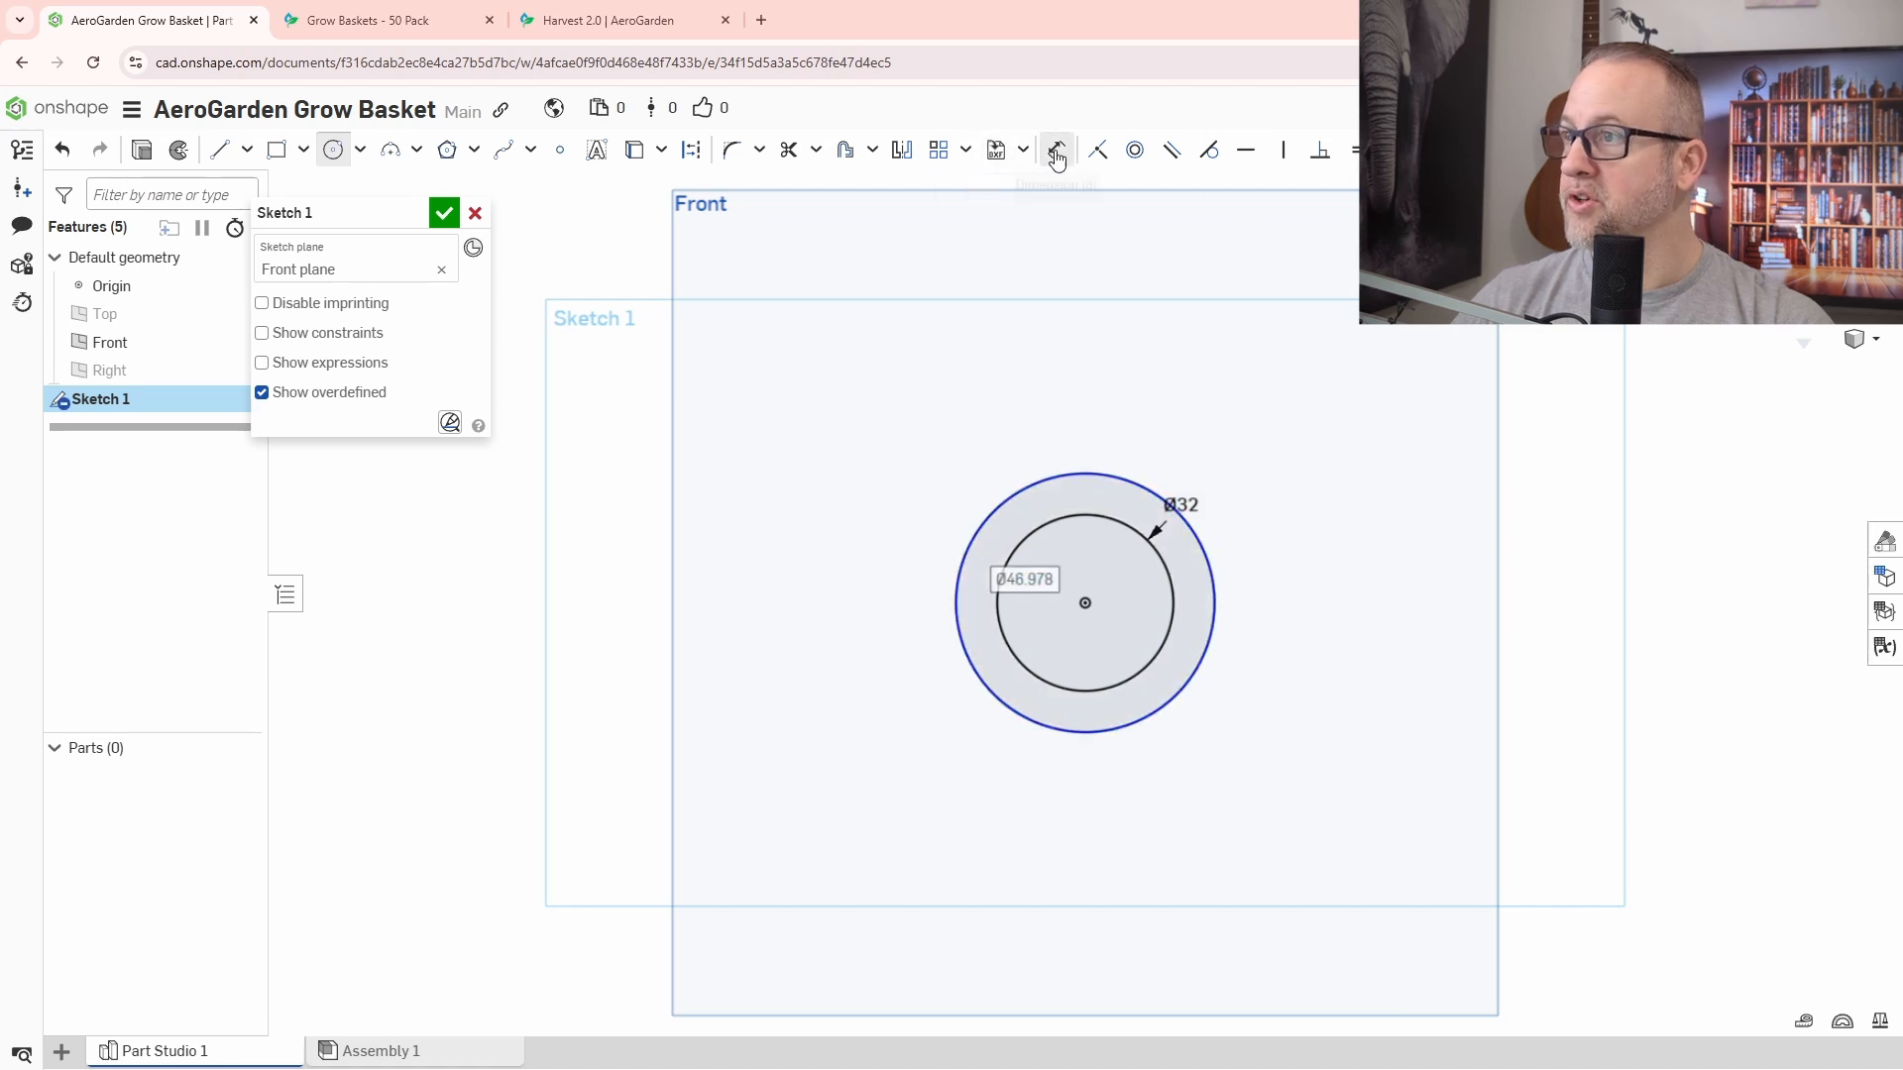
click(1032, 476)
click(1006, 420)
text(38)
key(Return)
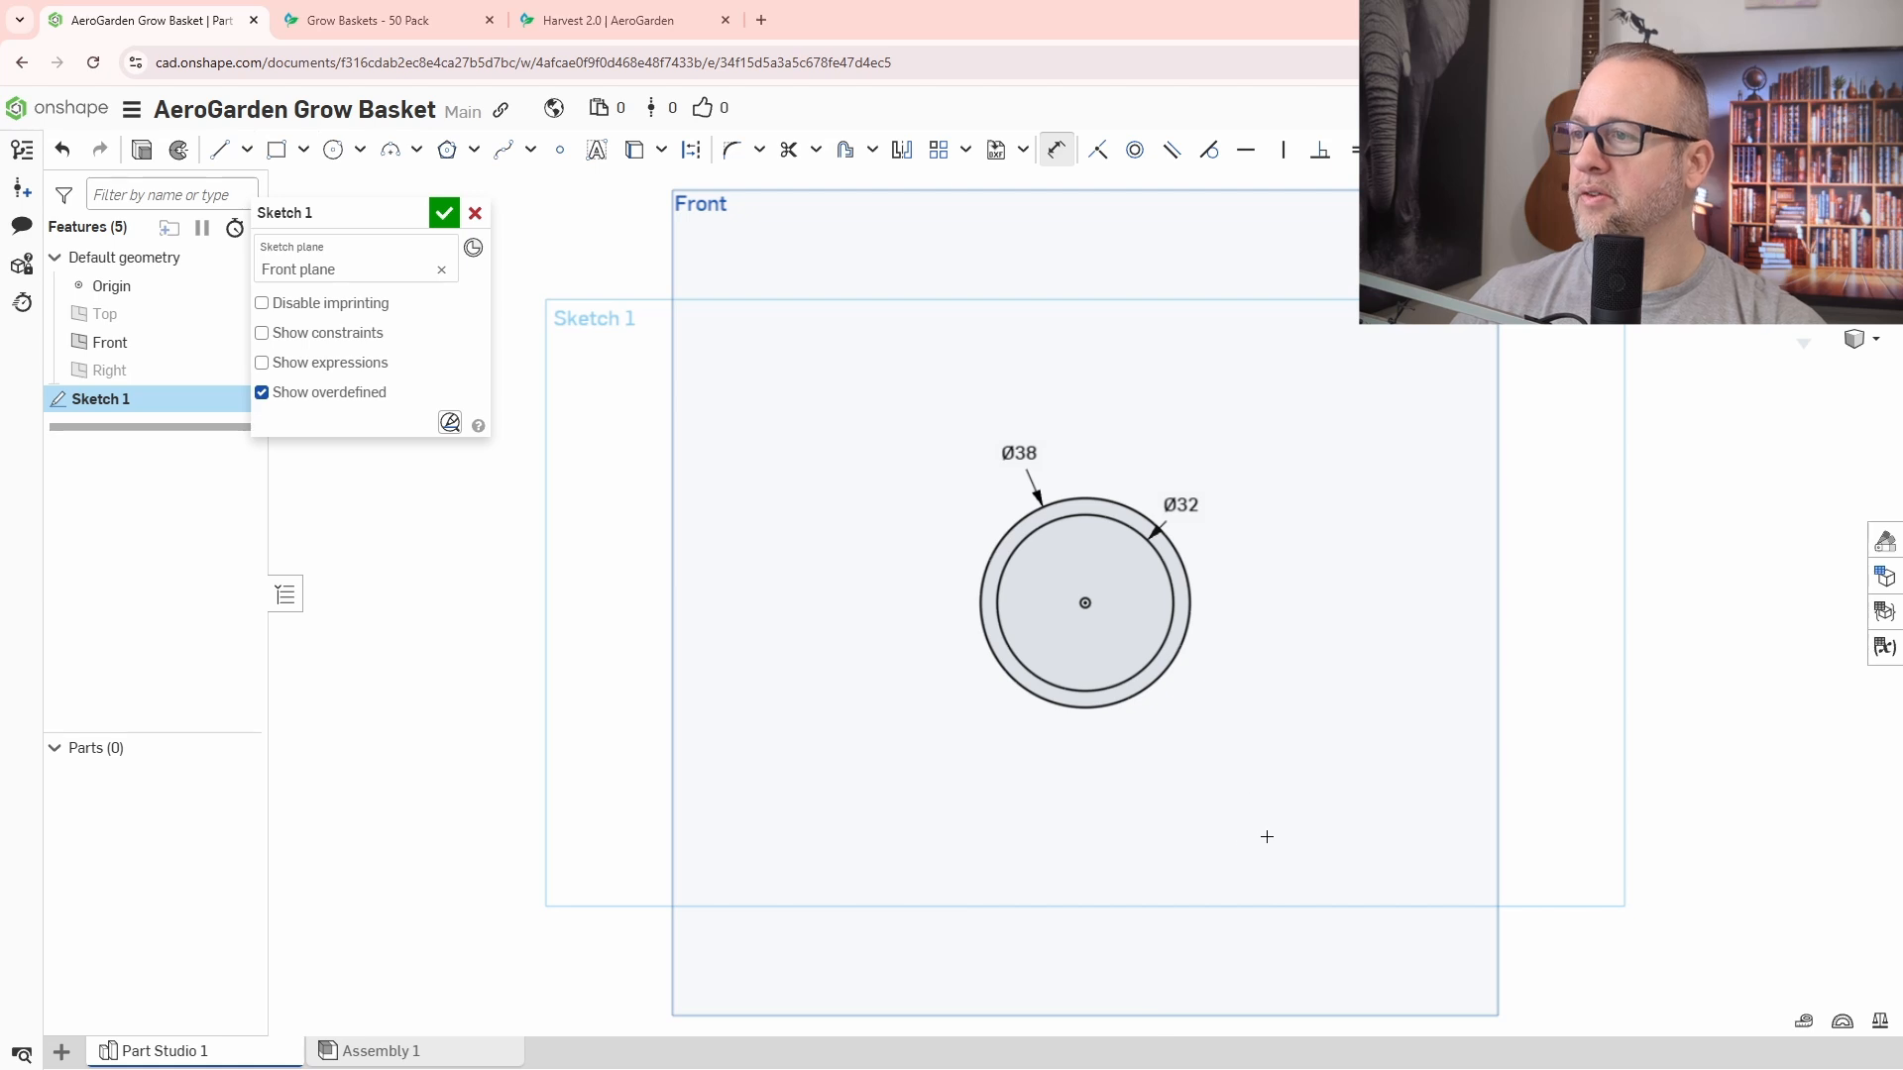
right_drag(1267, 836, 1288, 733)
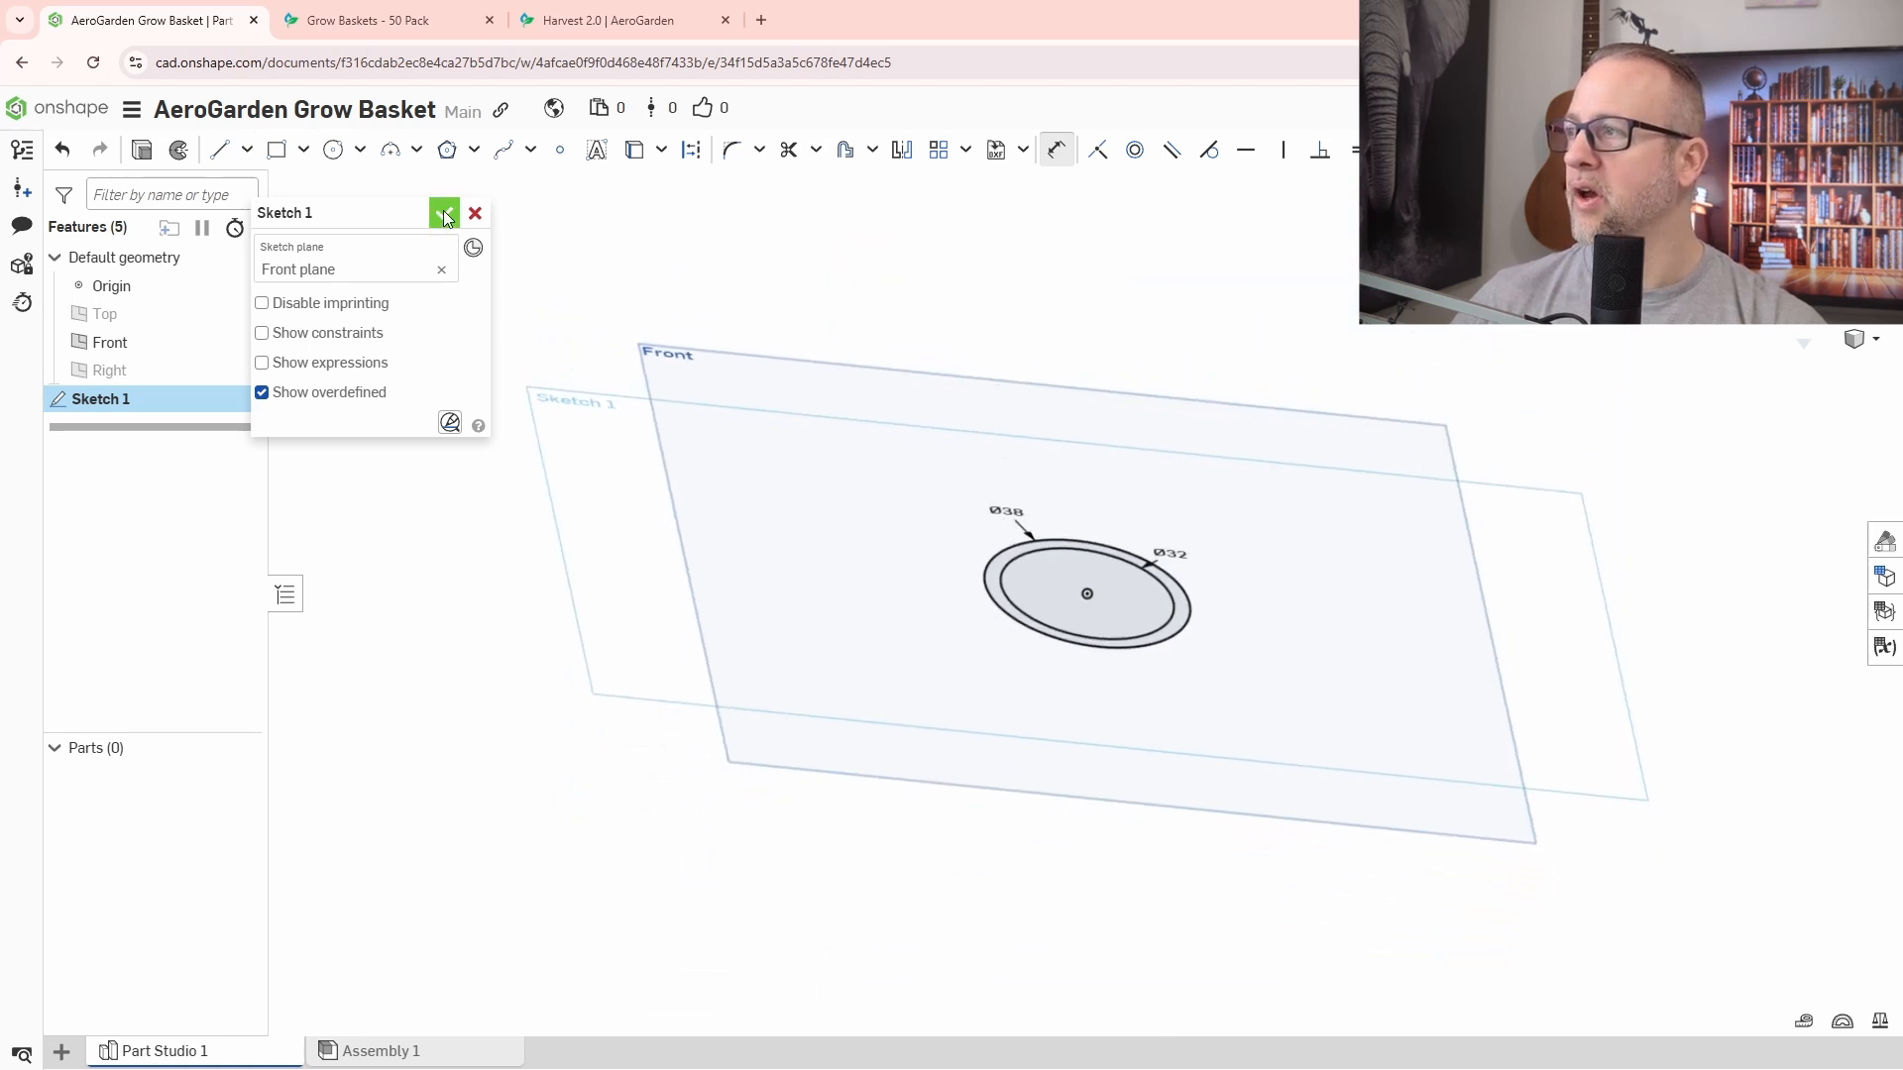
click(444, 212)
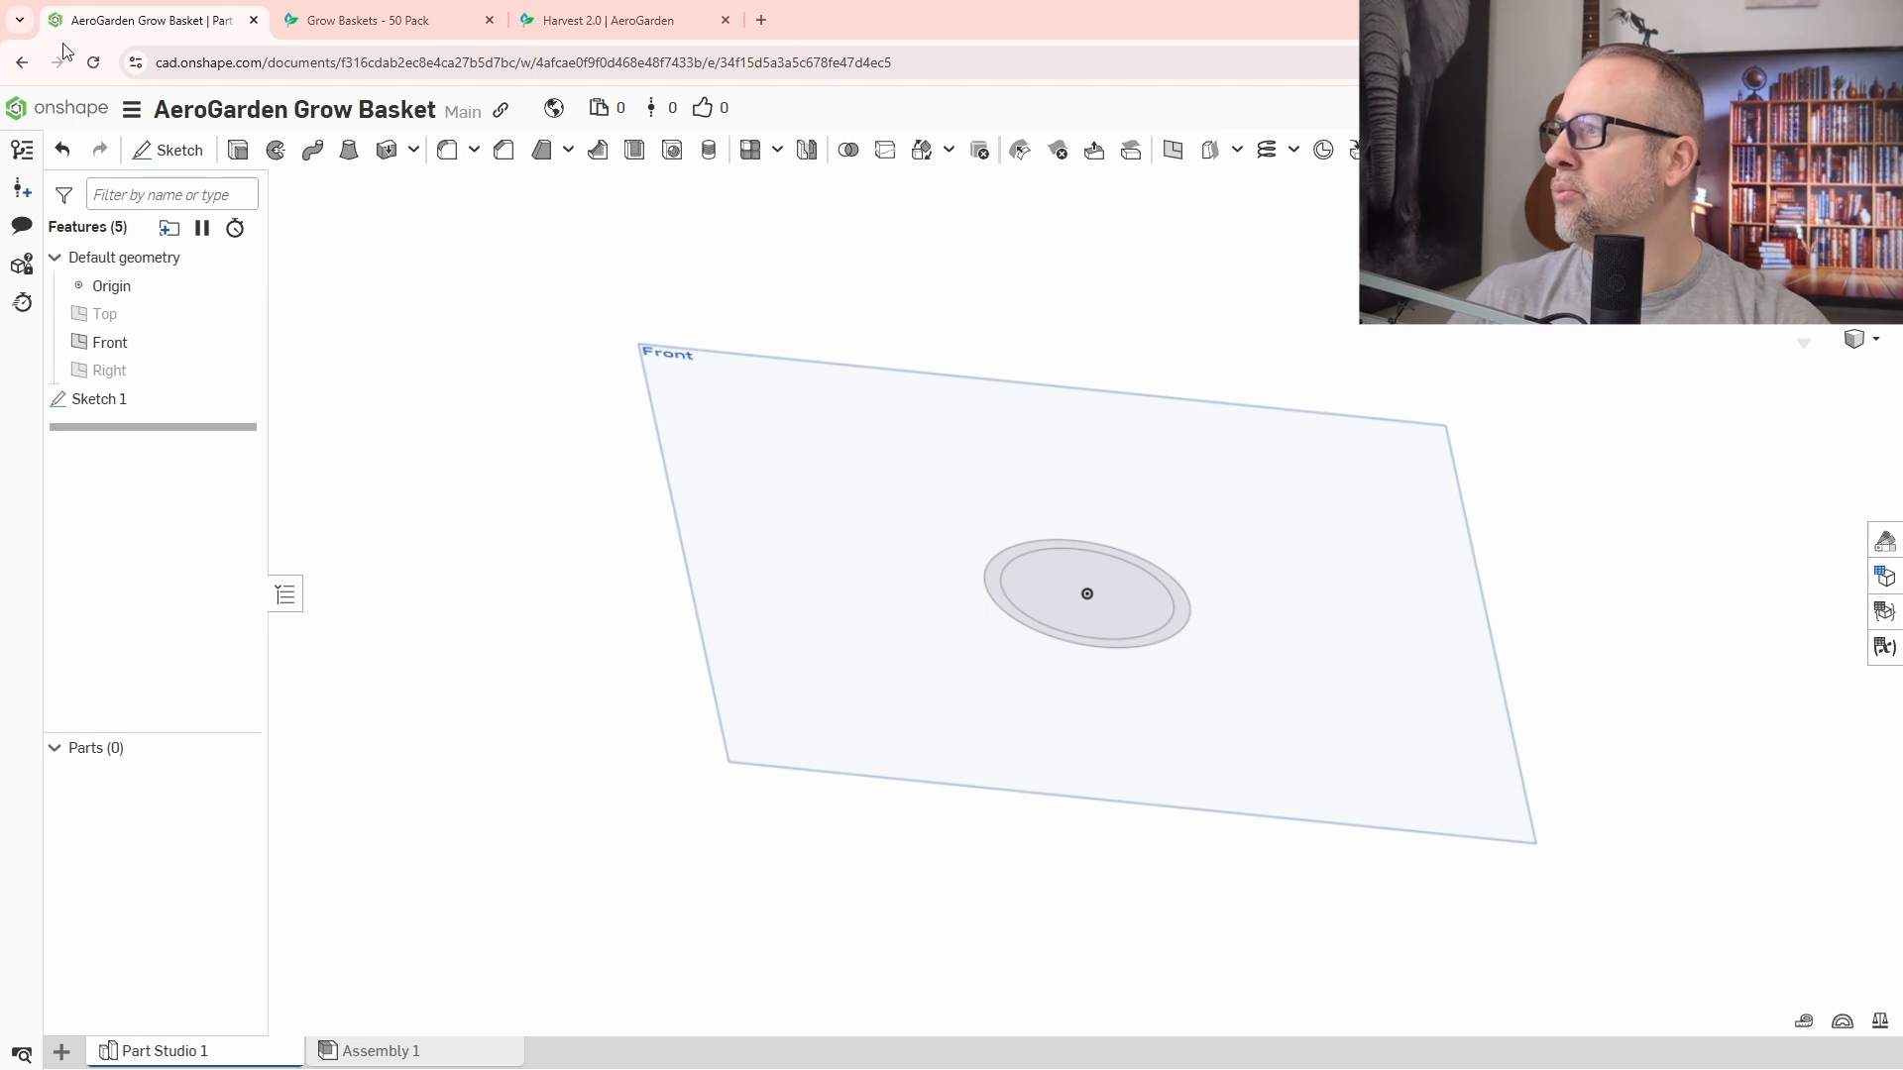
Extrude both the outer ring and the inner circle region 1.5 mm as a new solid in the reversed direction.
click(237, 150)
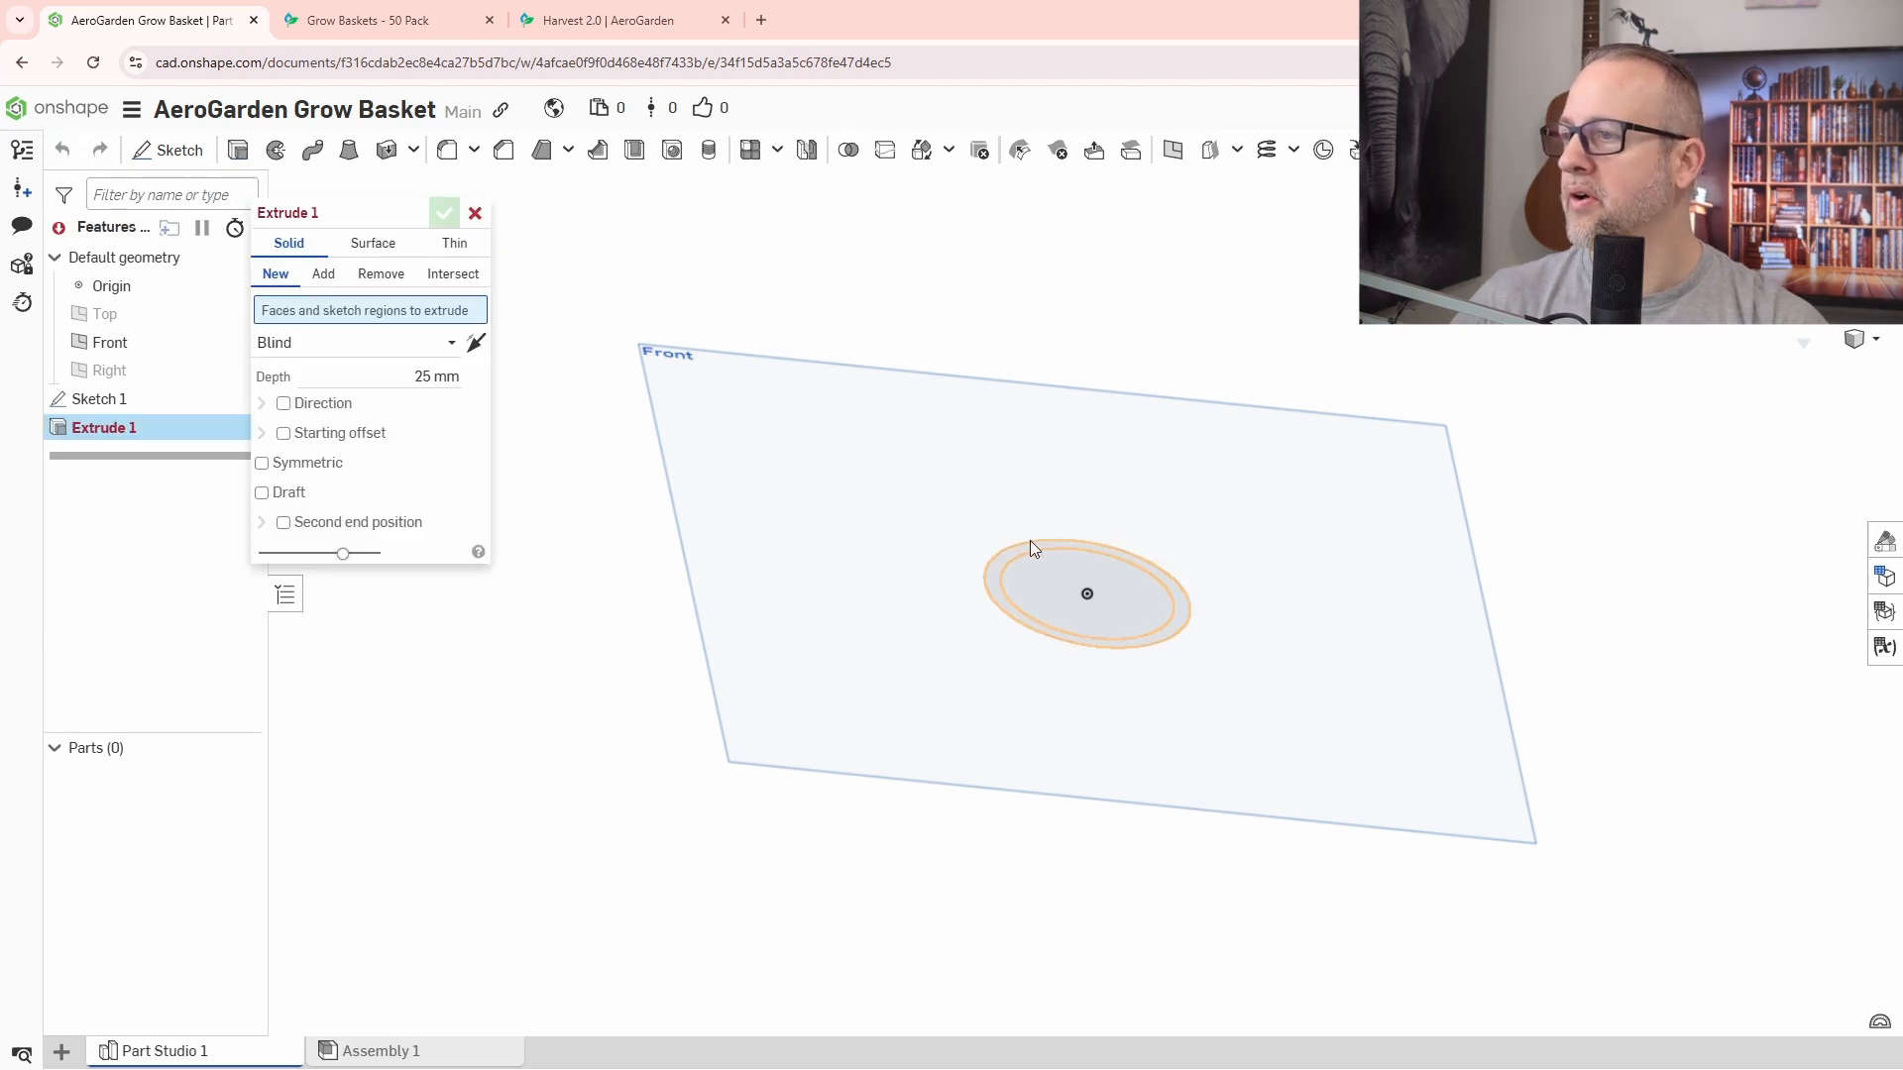
scroll(1031, 539, up, 5)
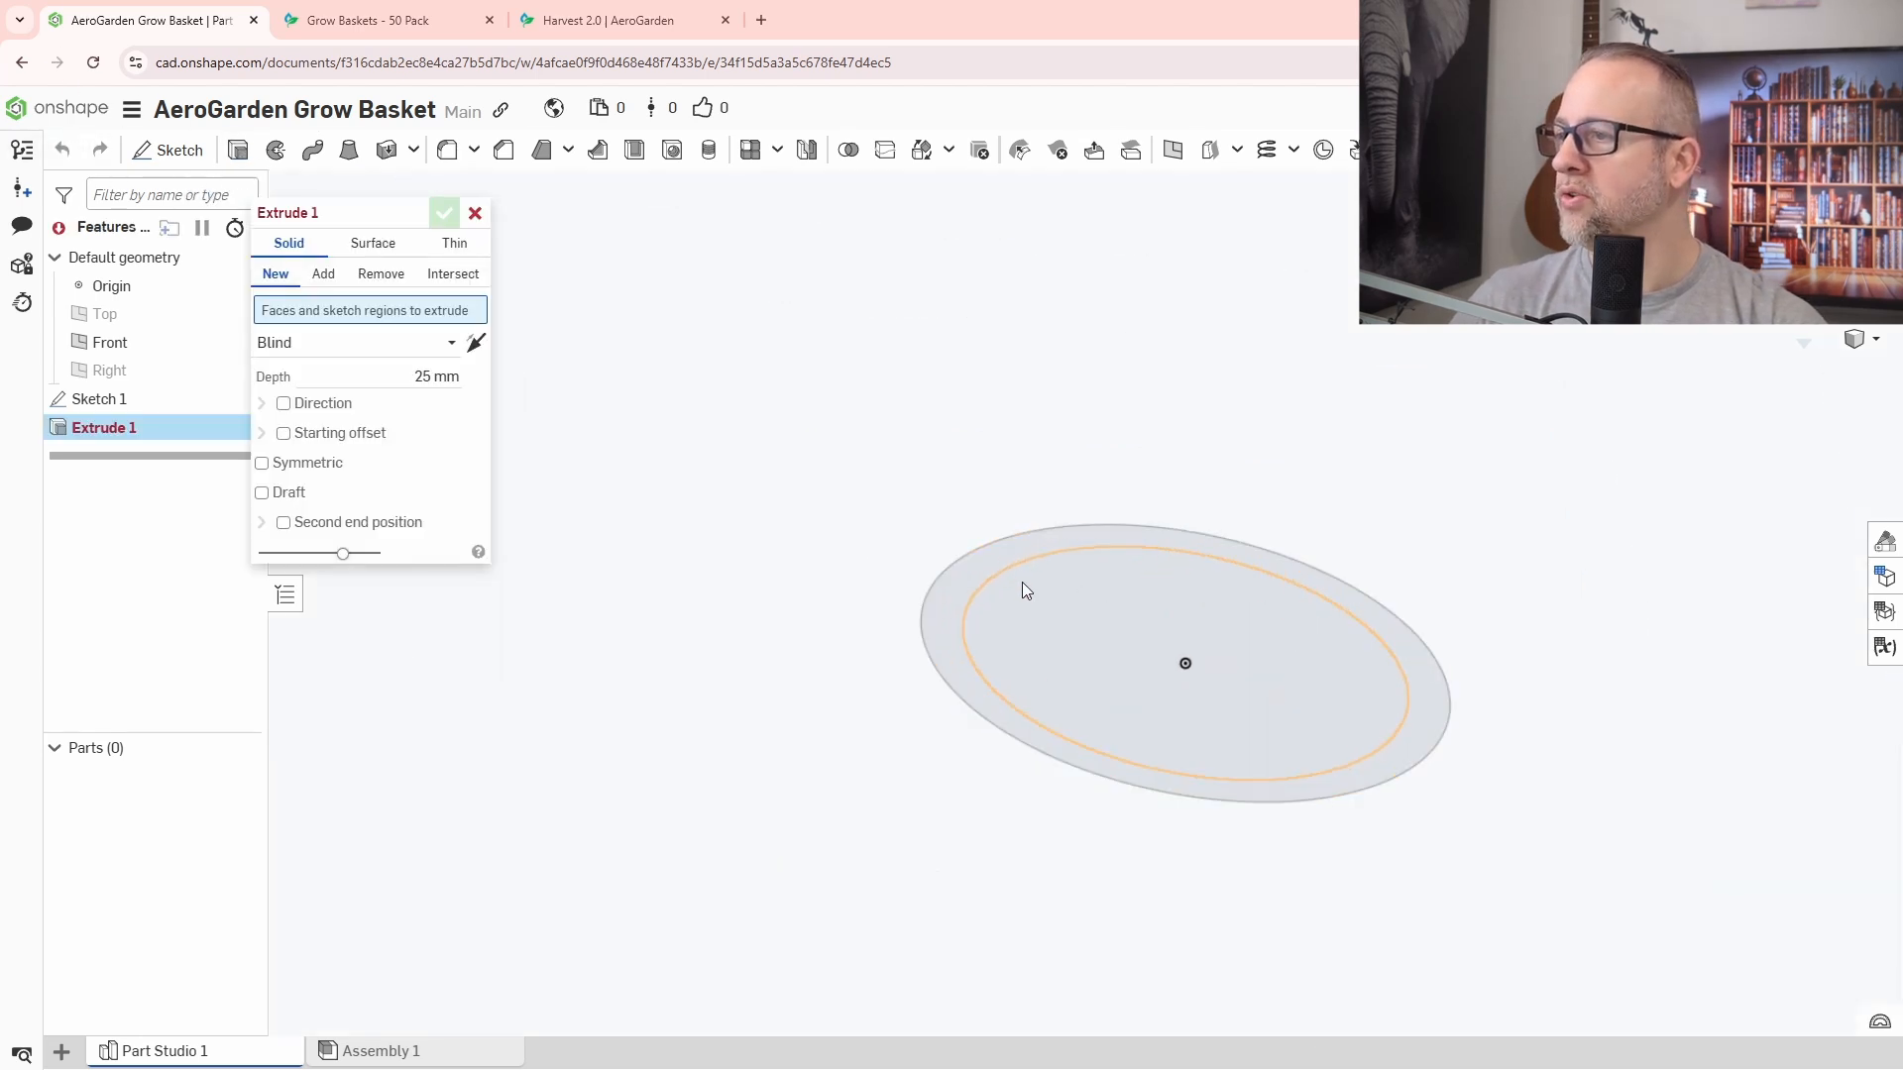
click(965, 555)
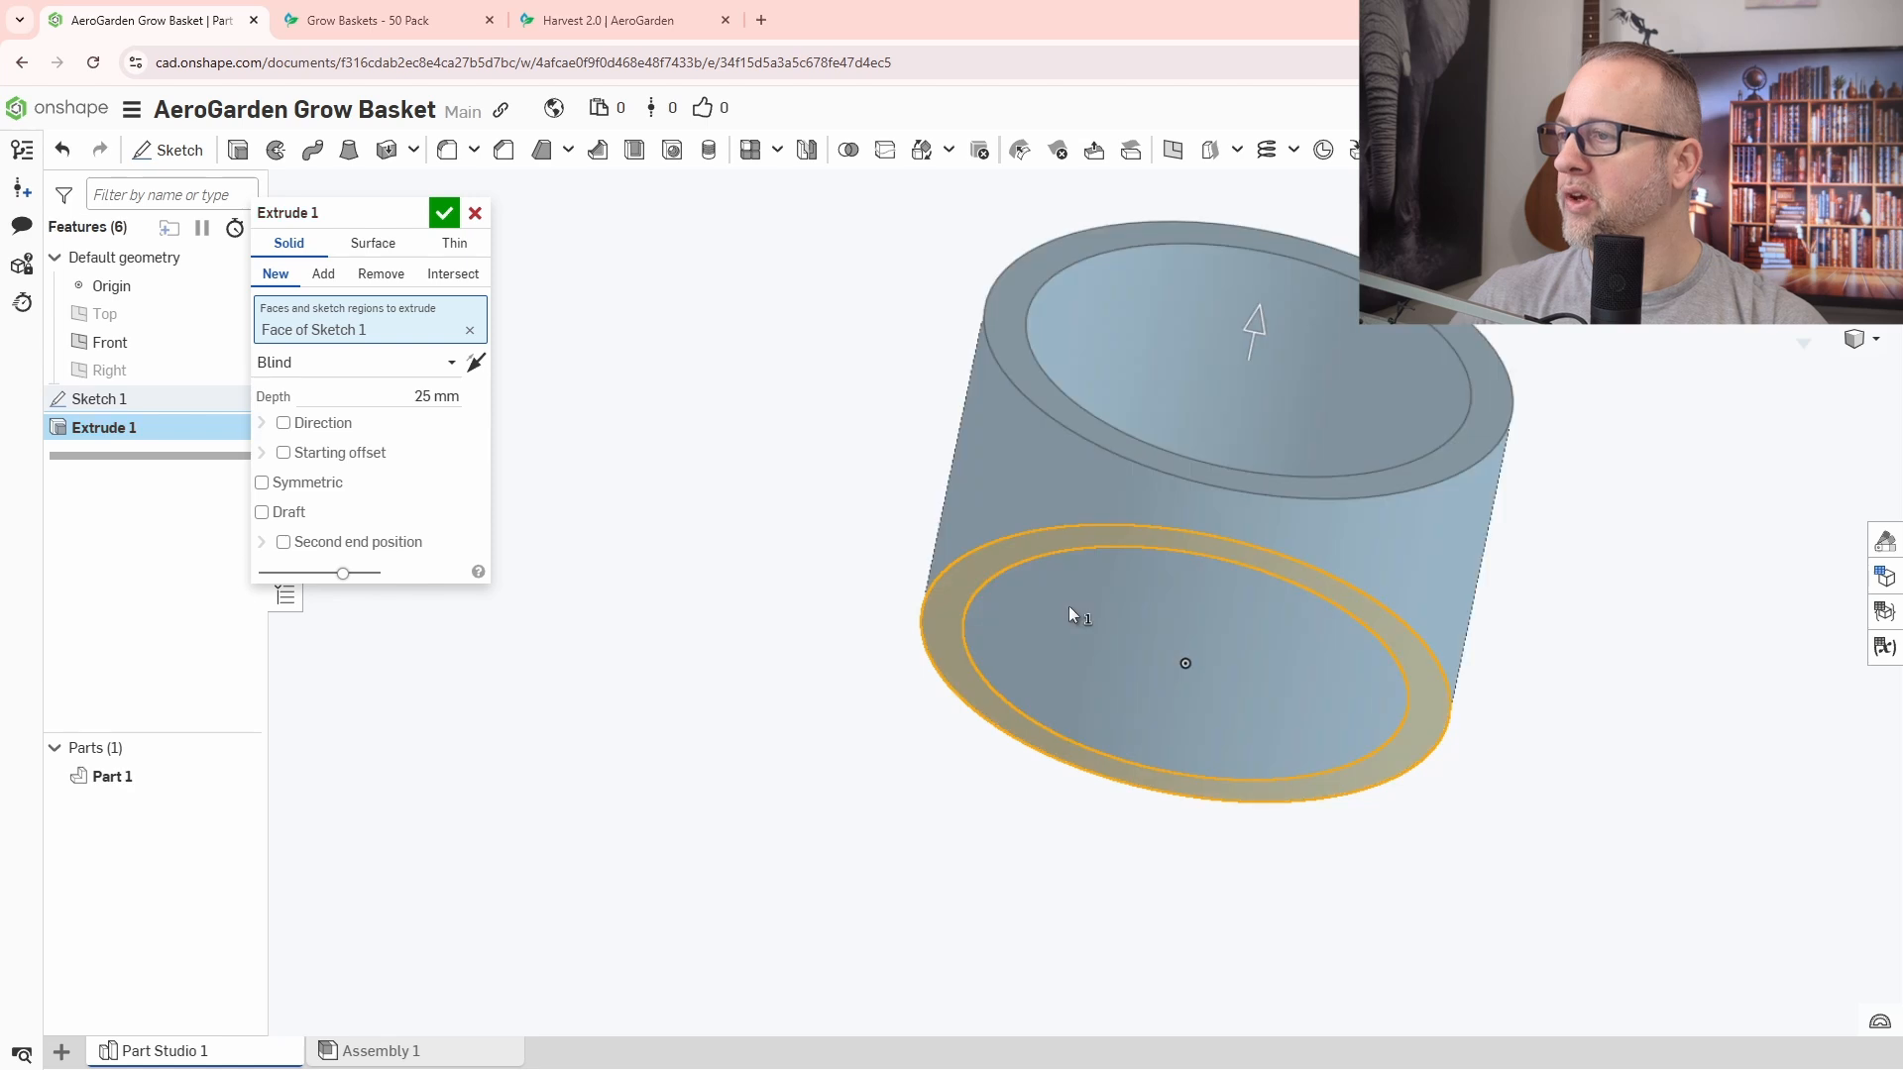
click(1068, 606)
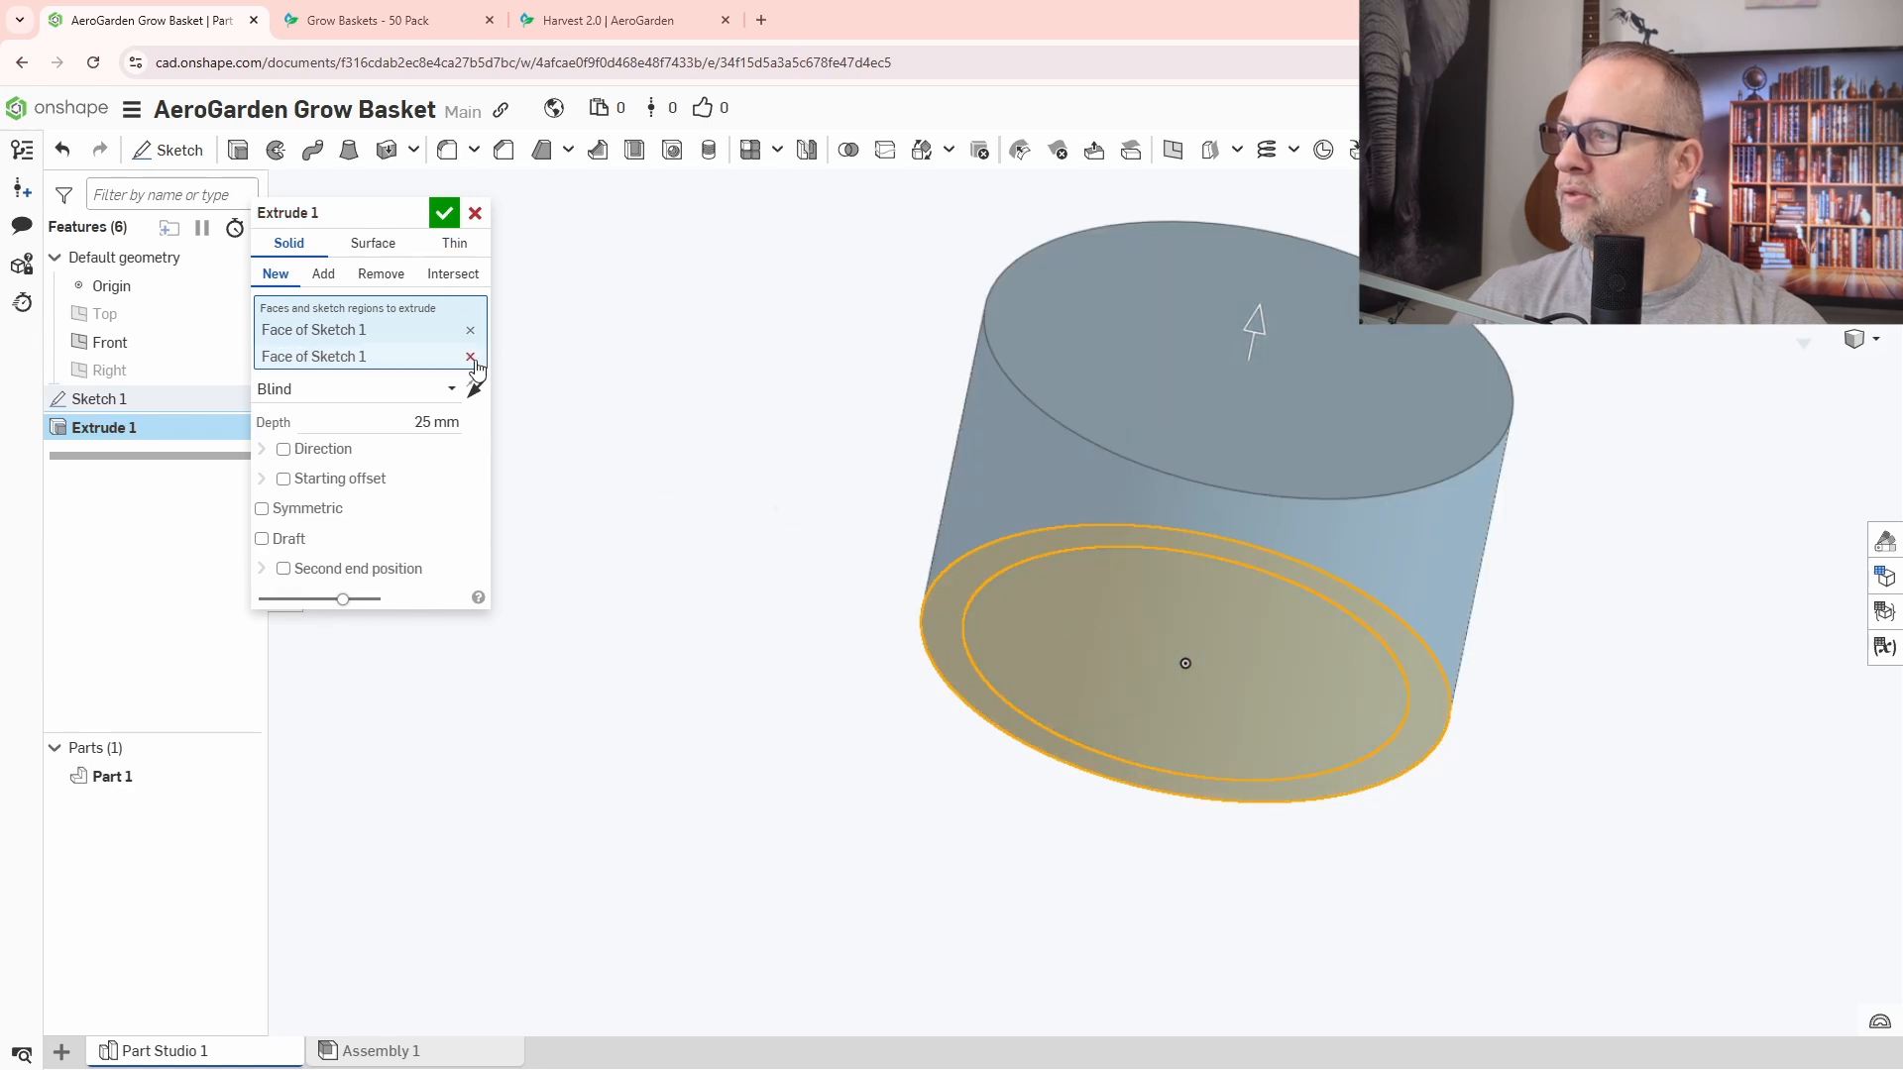
click(477, 395)
click(409, 418)
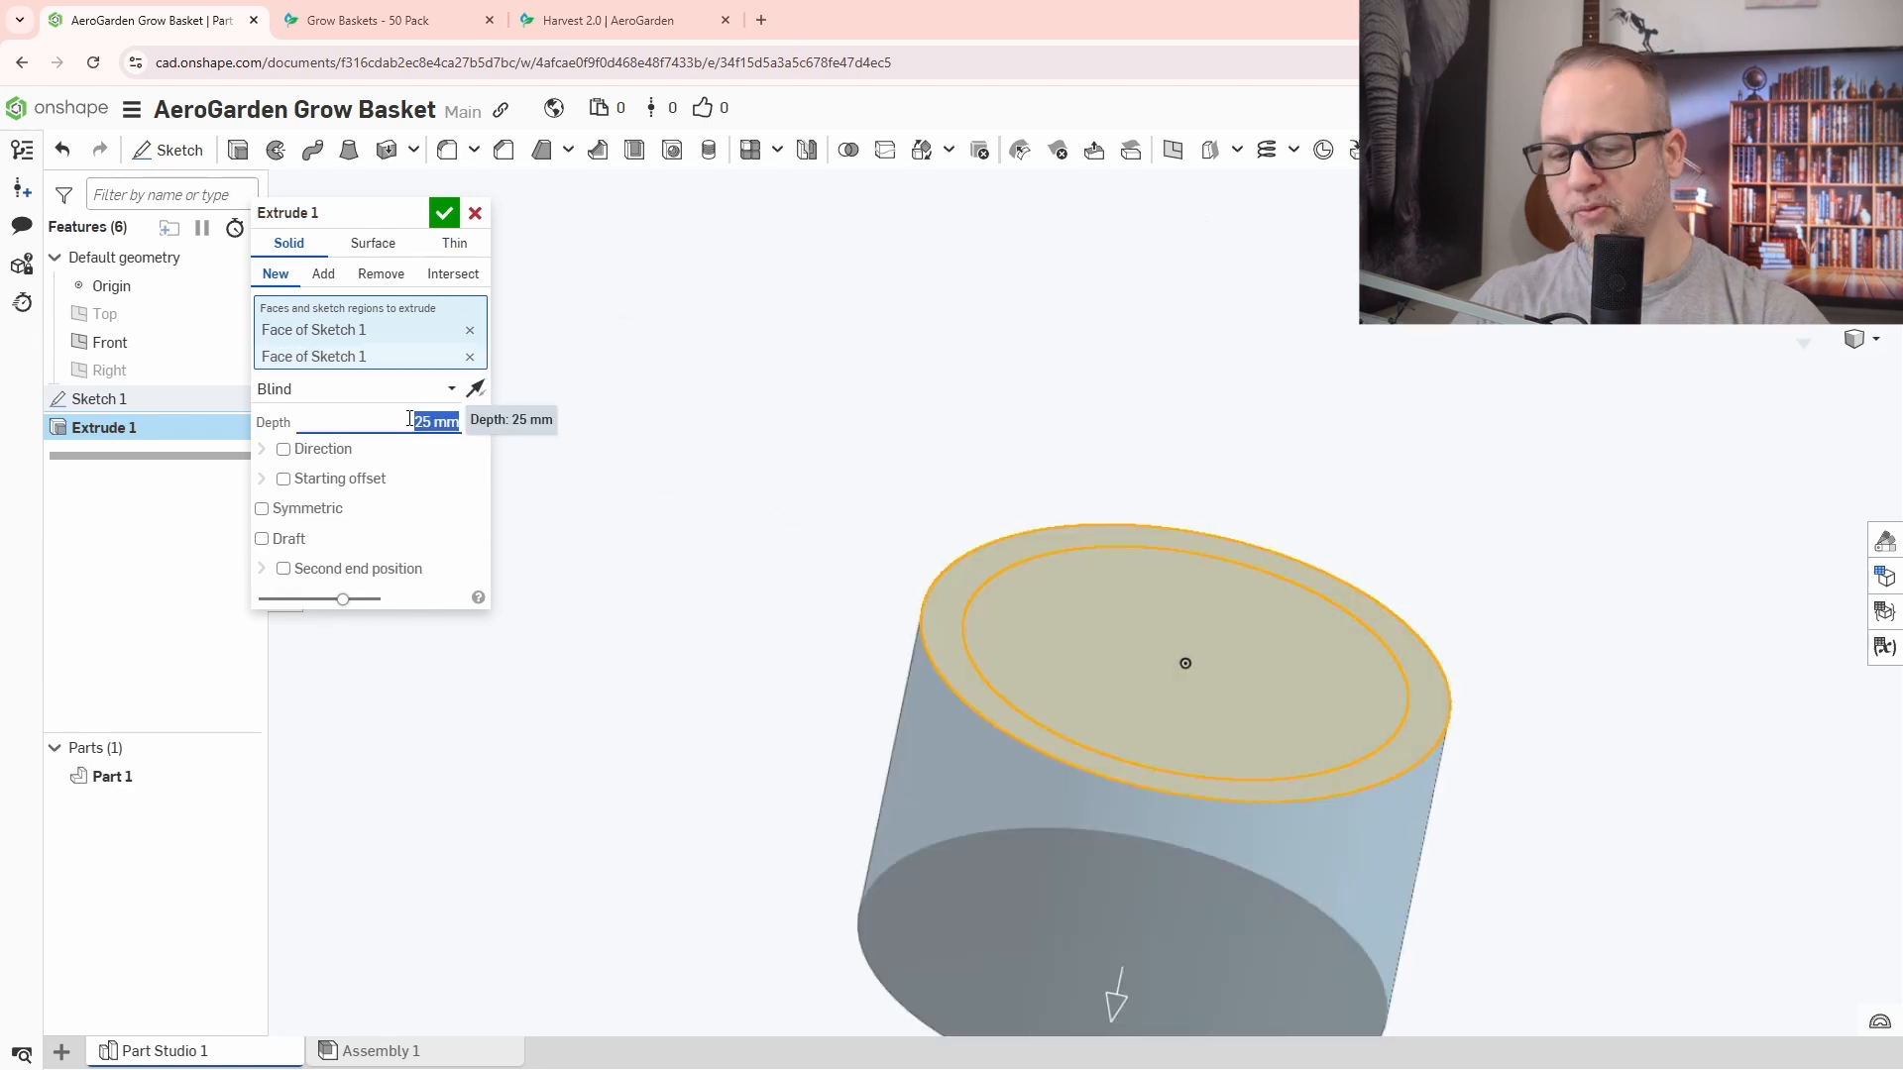
text(1.5)
key(Return)
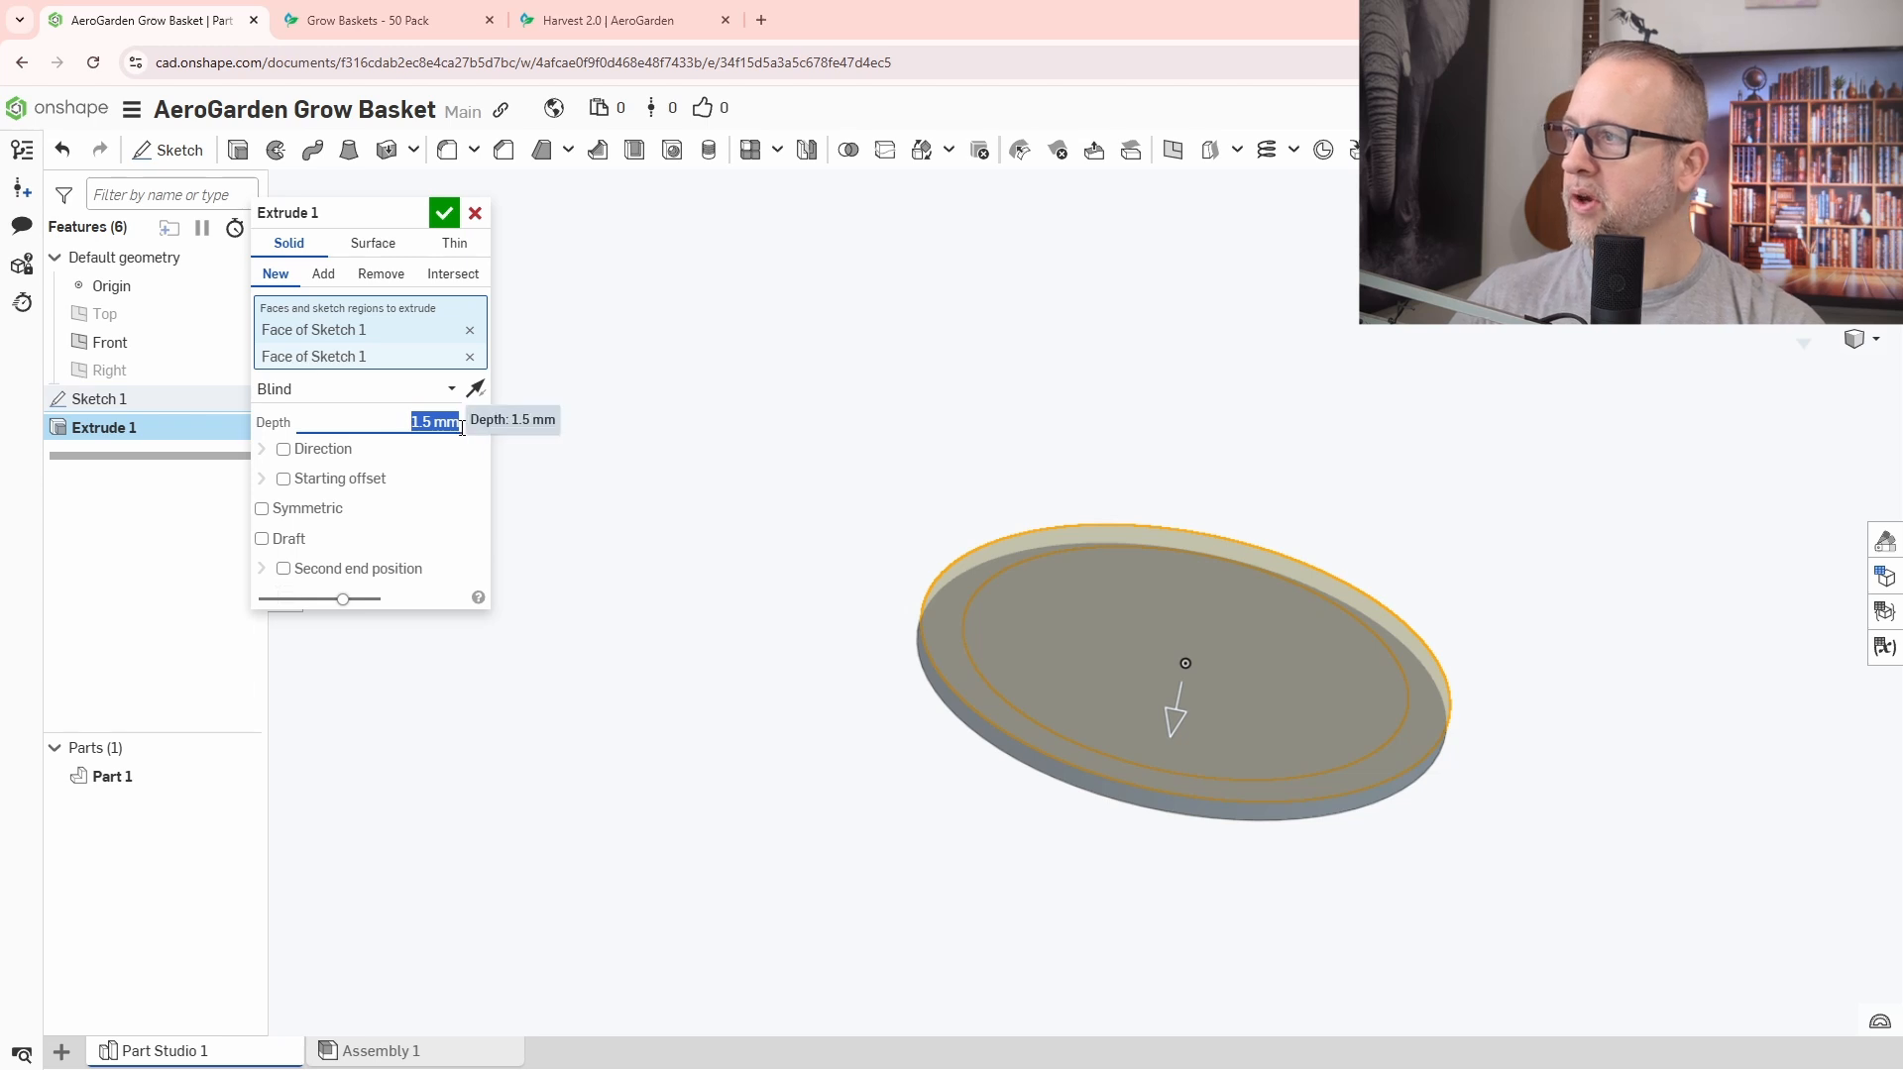
click(450, 214)
right_drag(1139, 792, 1151, 832)
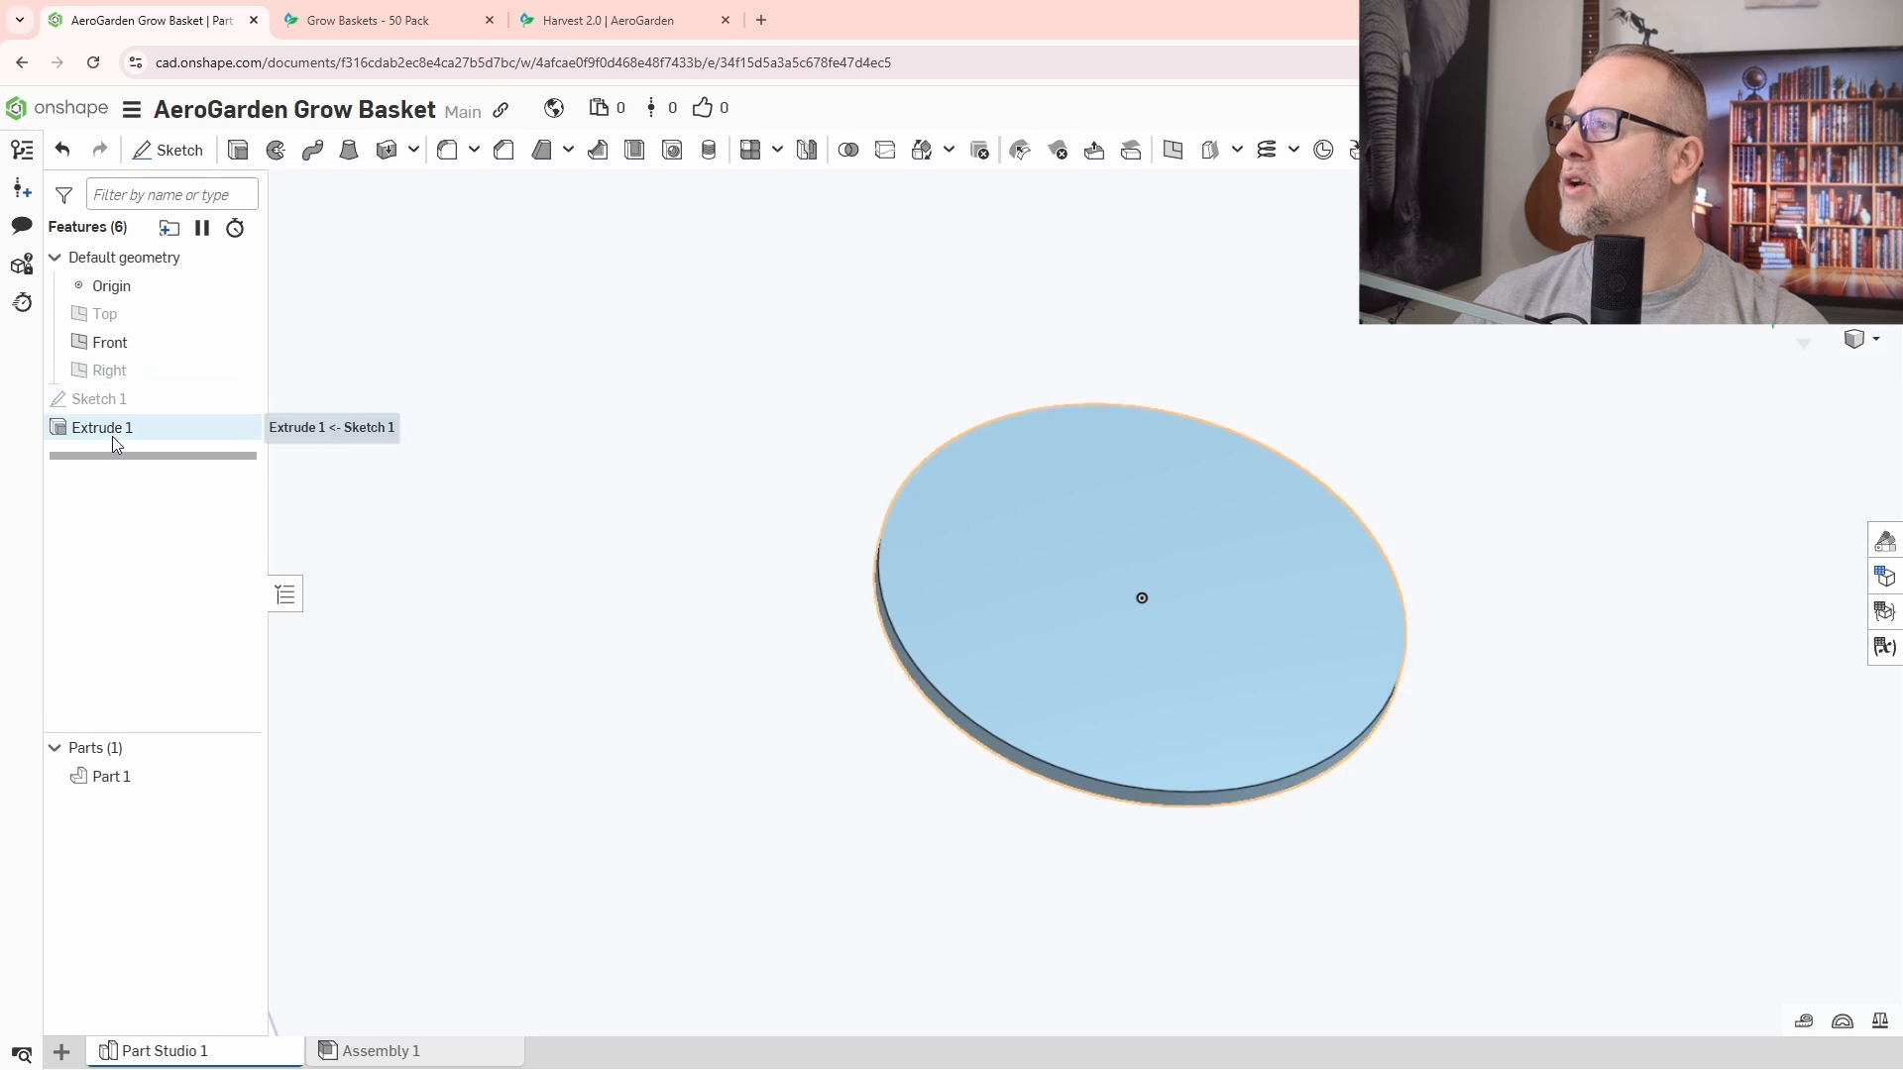
Reopen the disc's sketch and draw an inner circle about 23 mm in diameter centred on the origin.
double_click(109, 401)
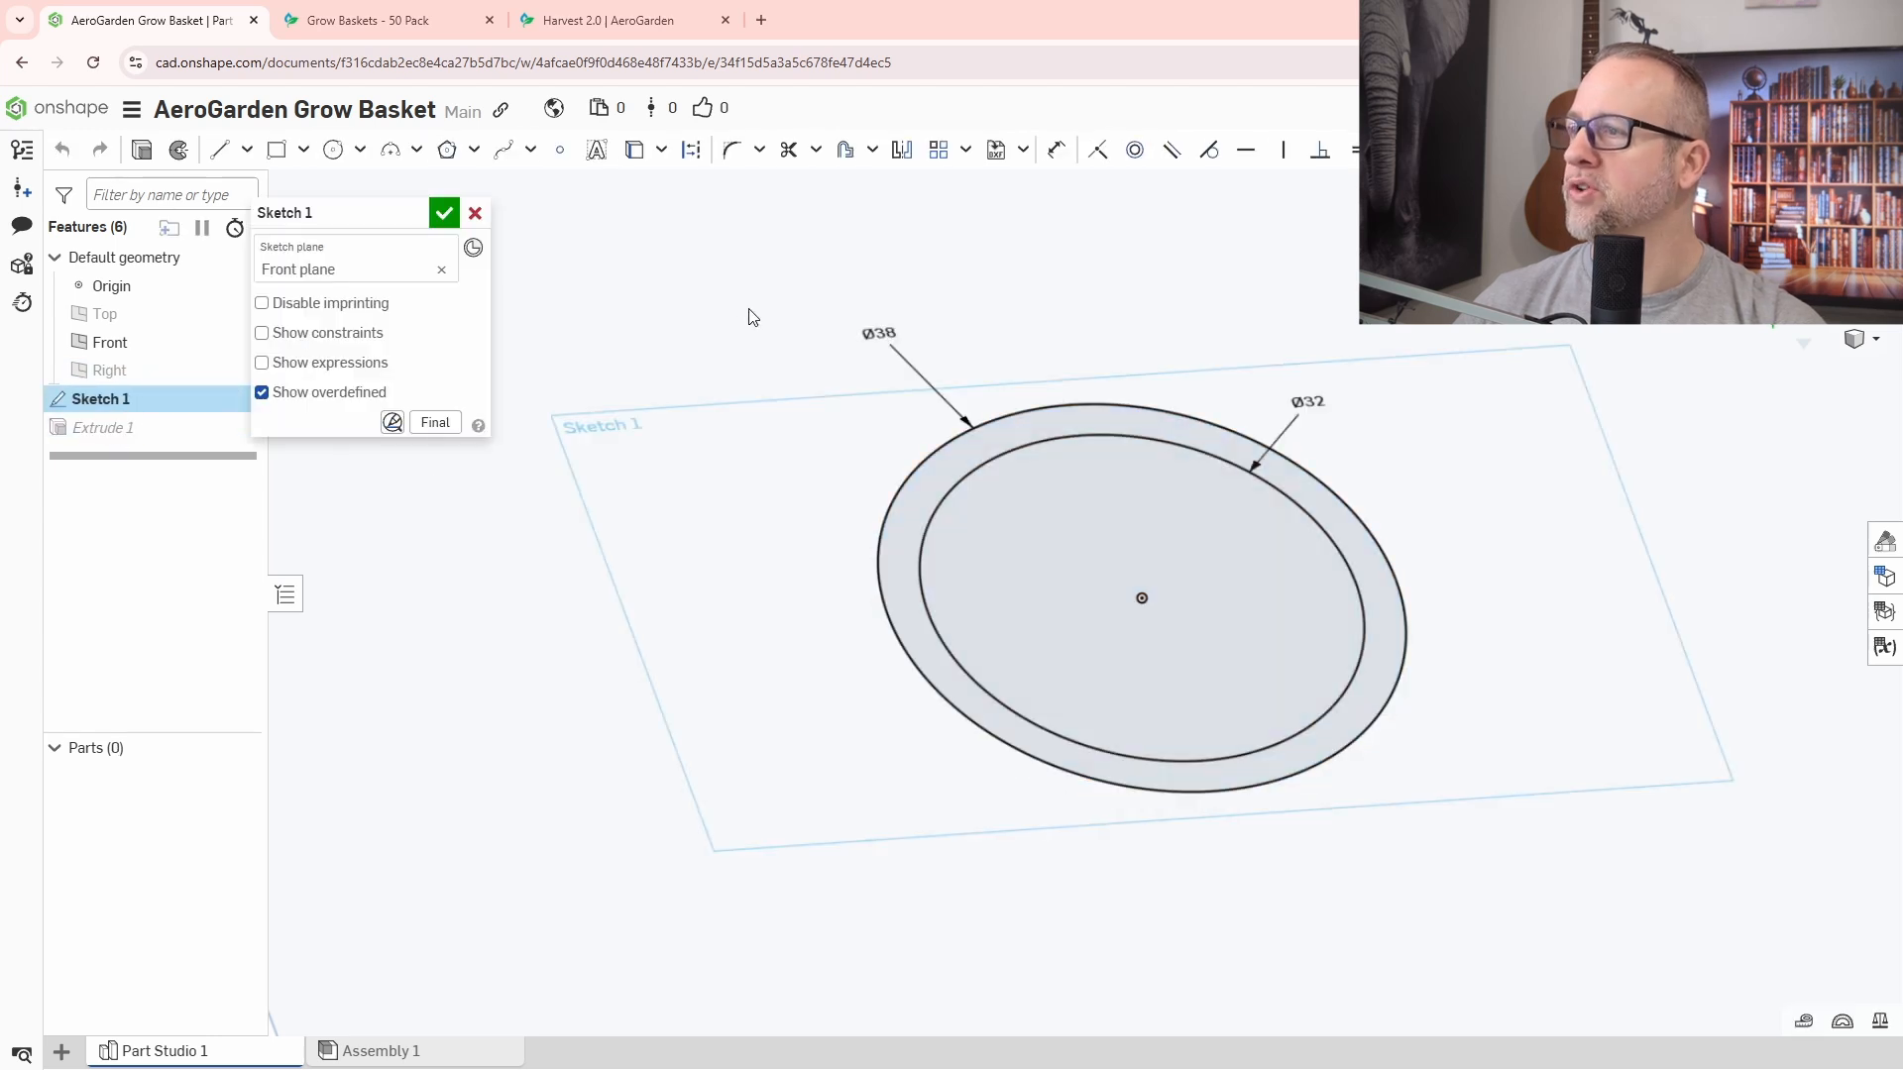
click(333, 150)
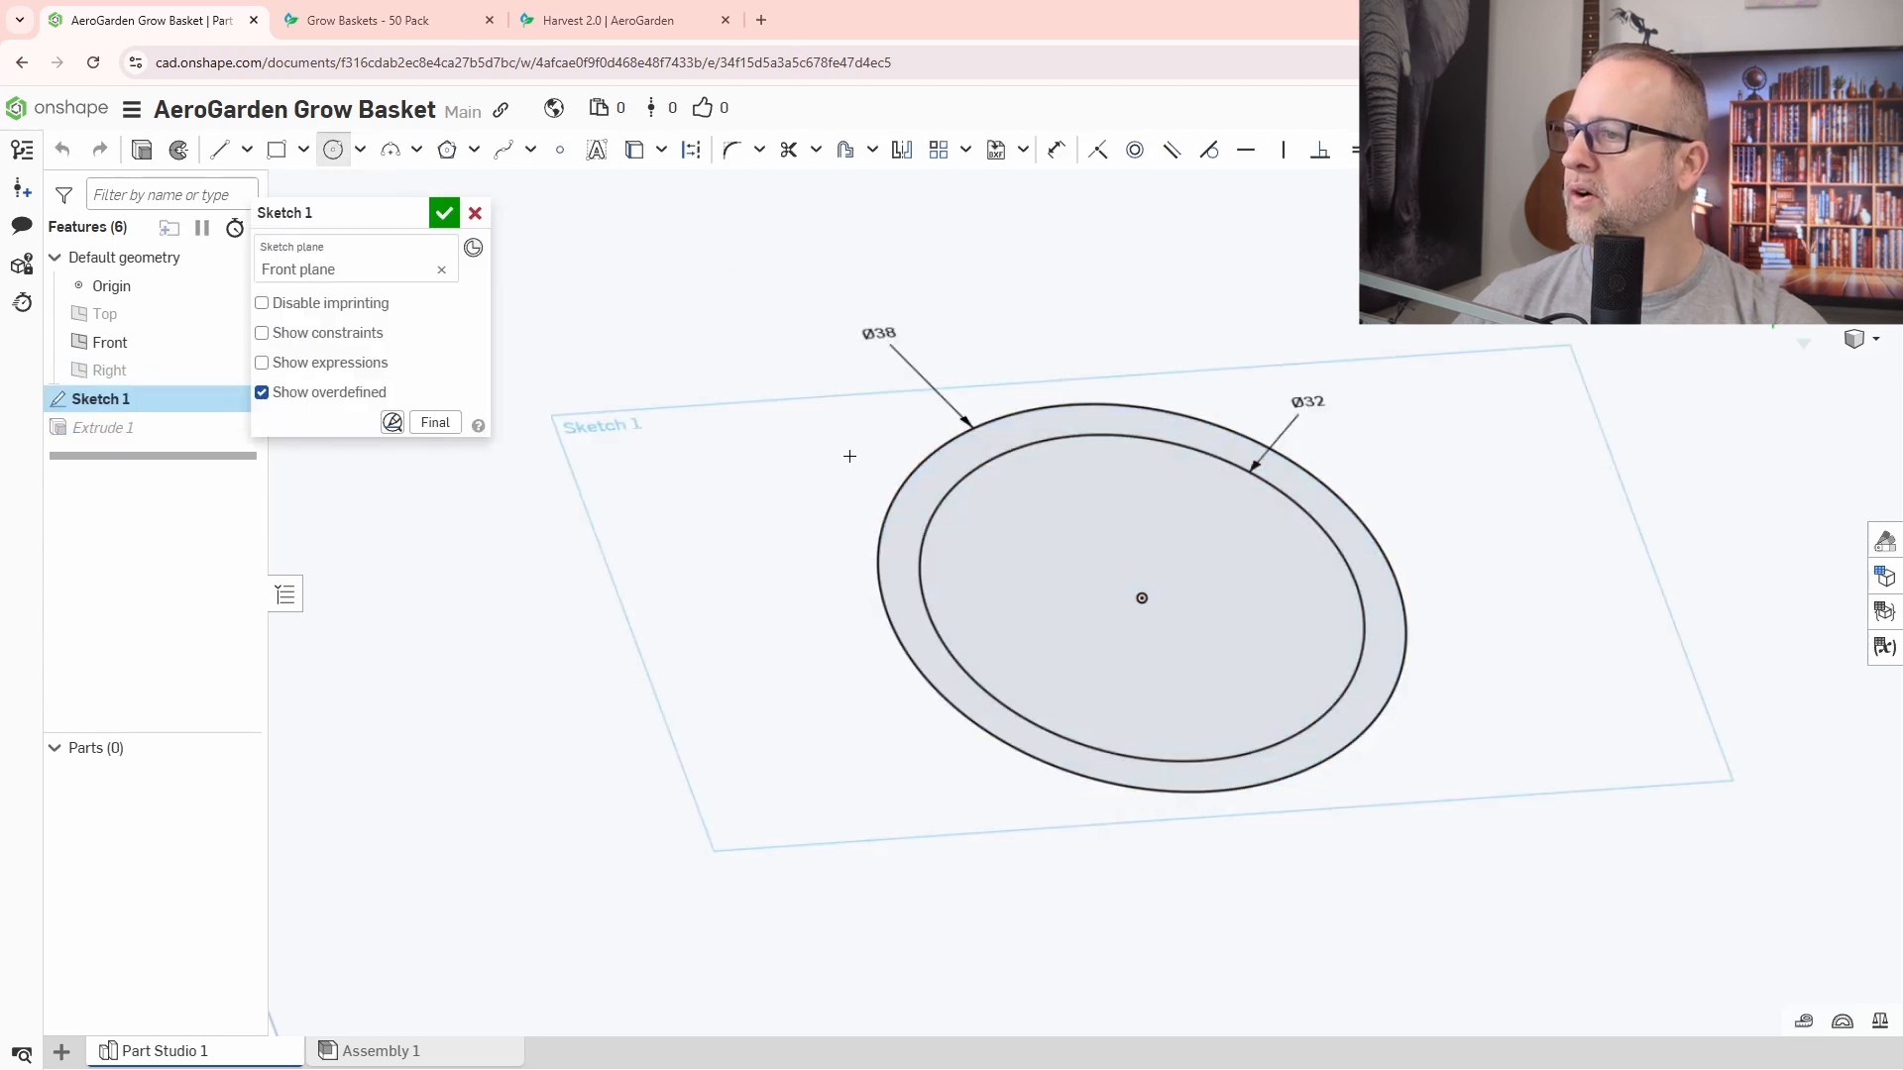
click(1142, 598)
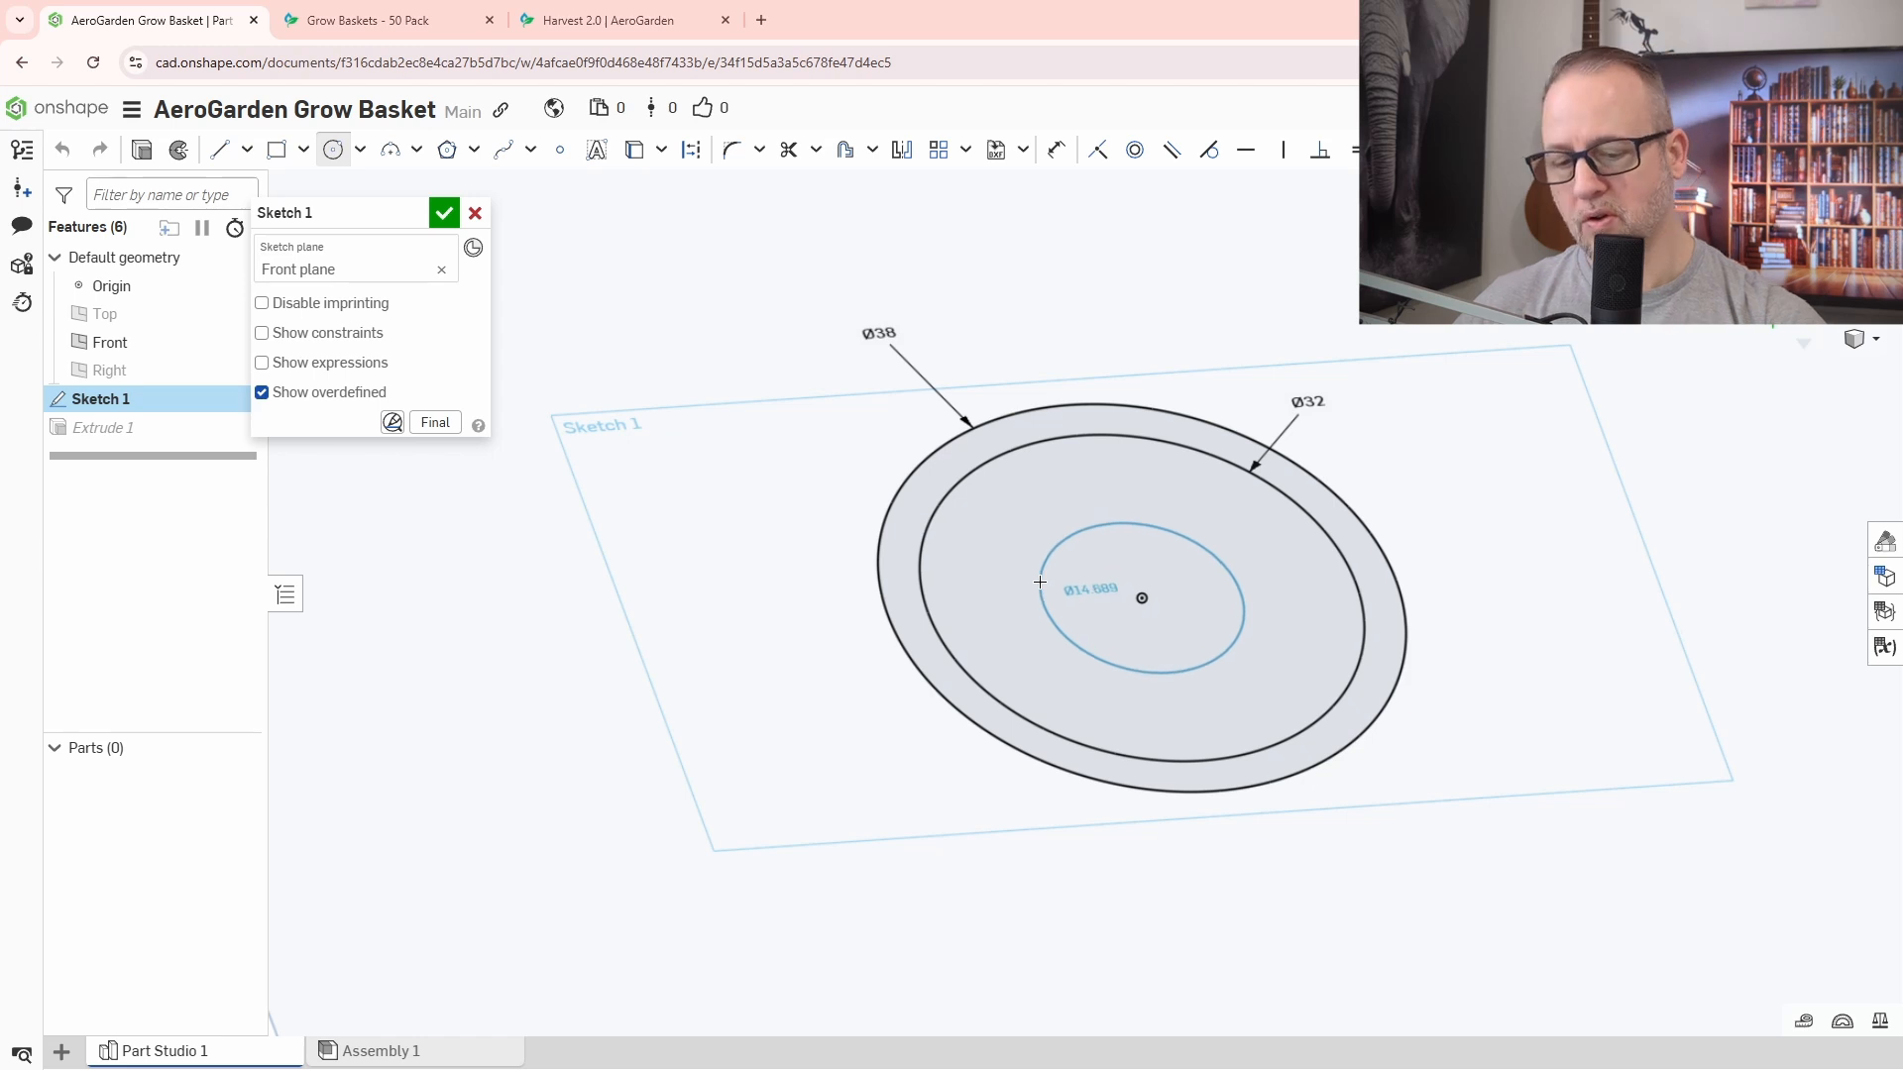
click(982, 578)
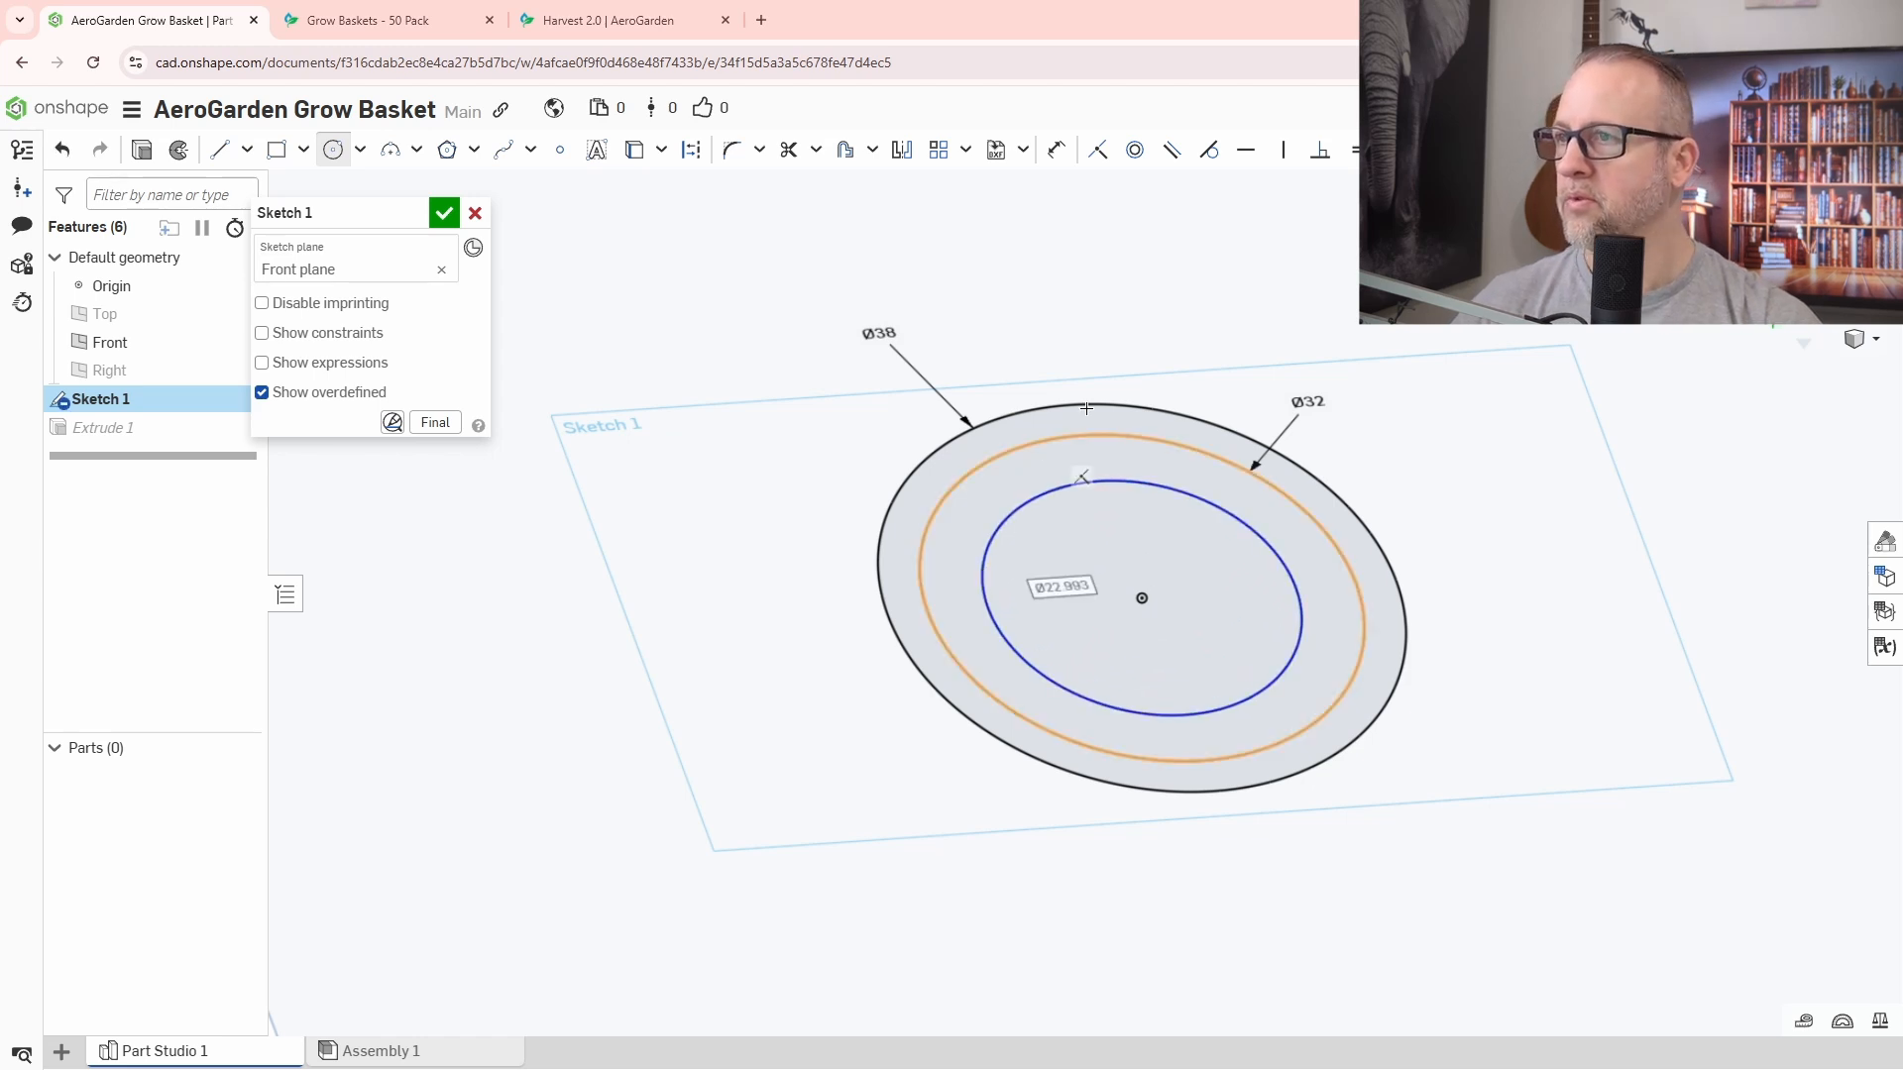
Dimension the innermost circle's diameter to 22 mm and finish editing the sketch.
click(1069, 156)
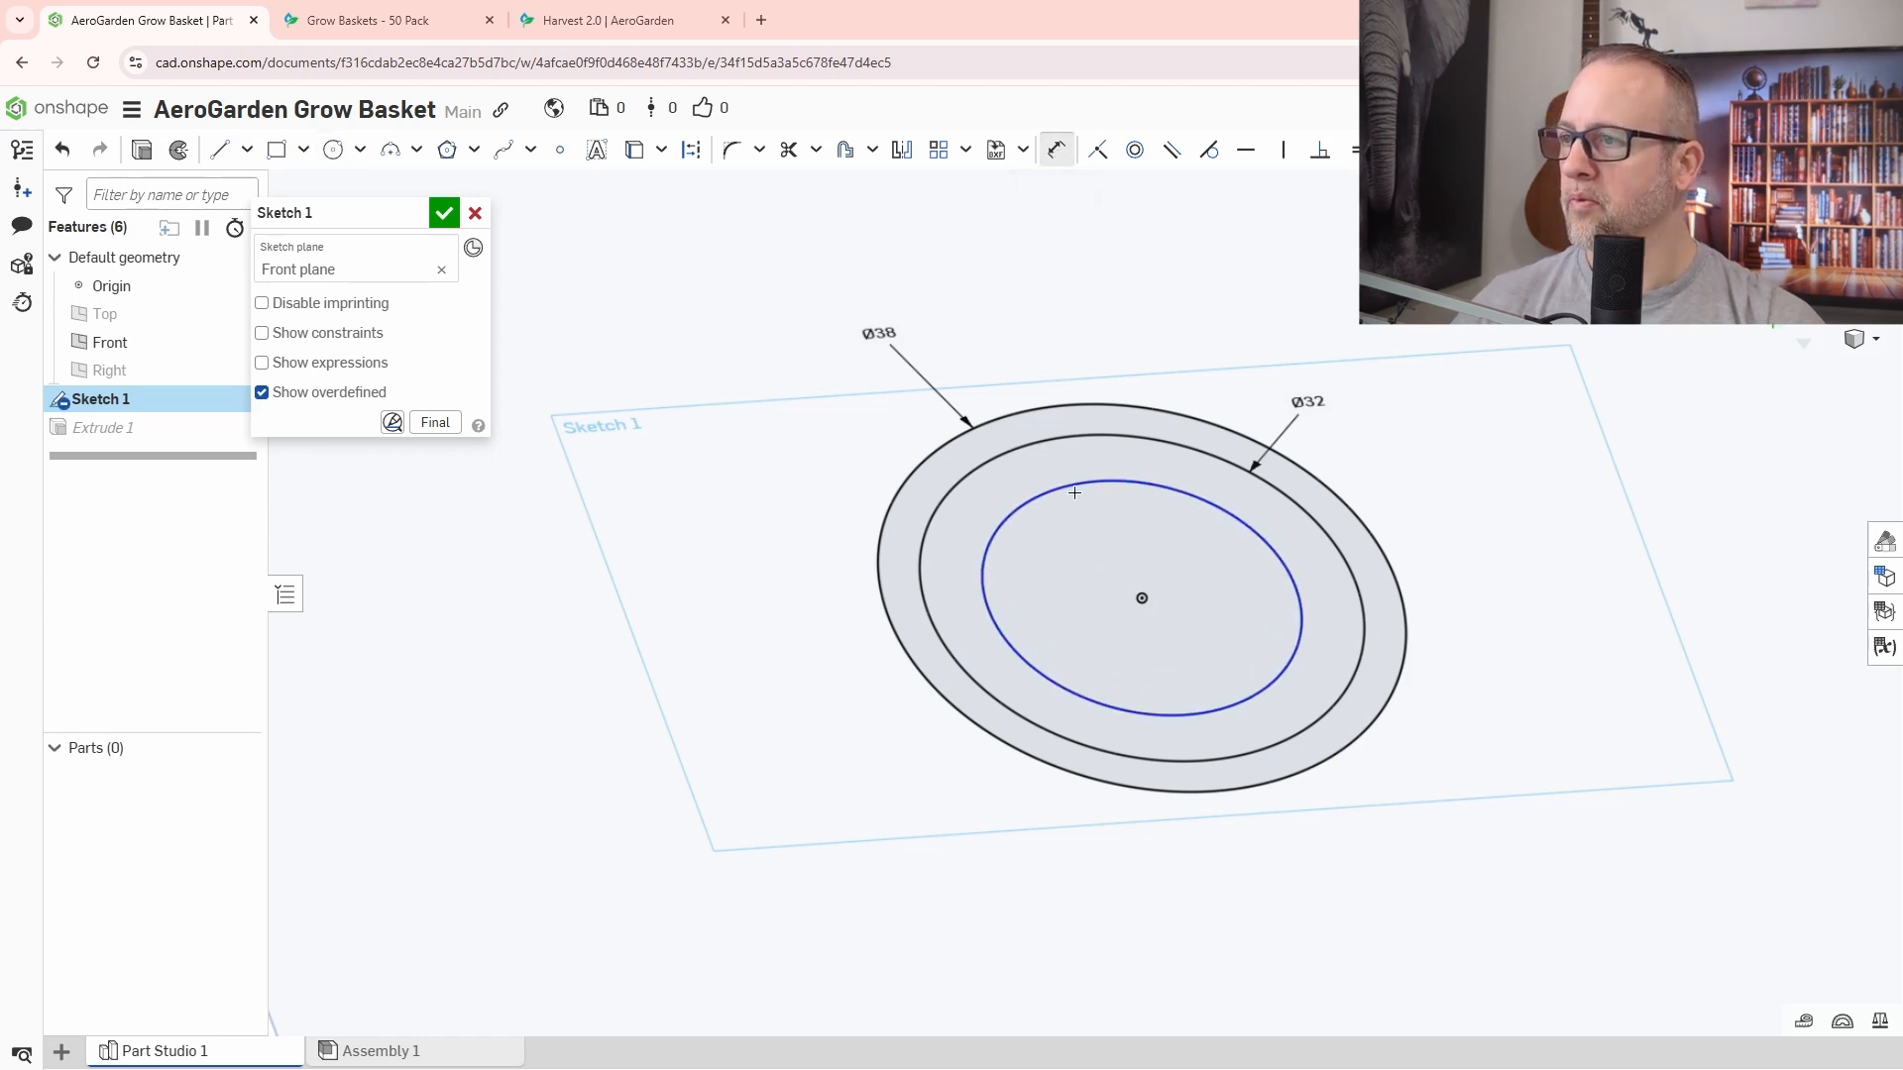
click(1068, 487)
click(1031, 335)
text(22)
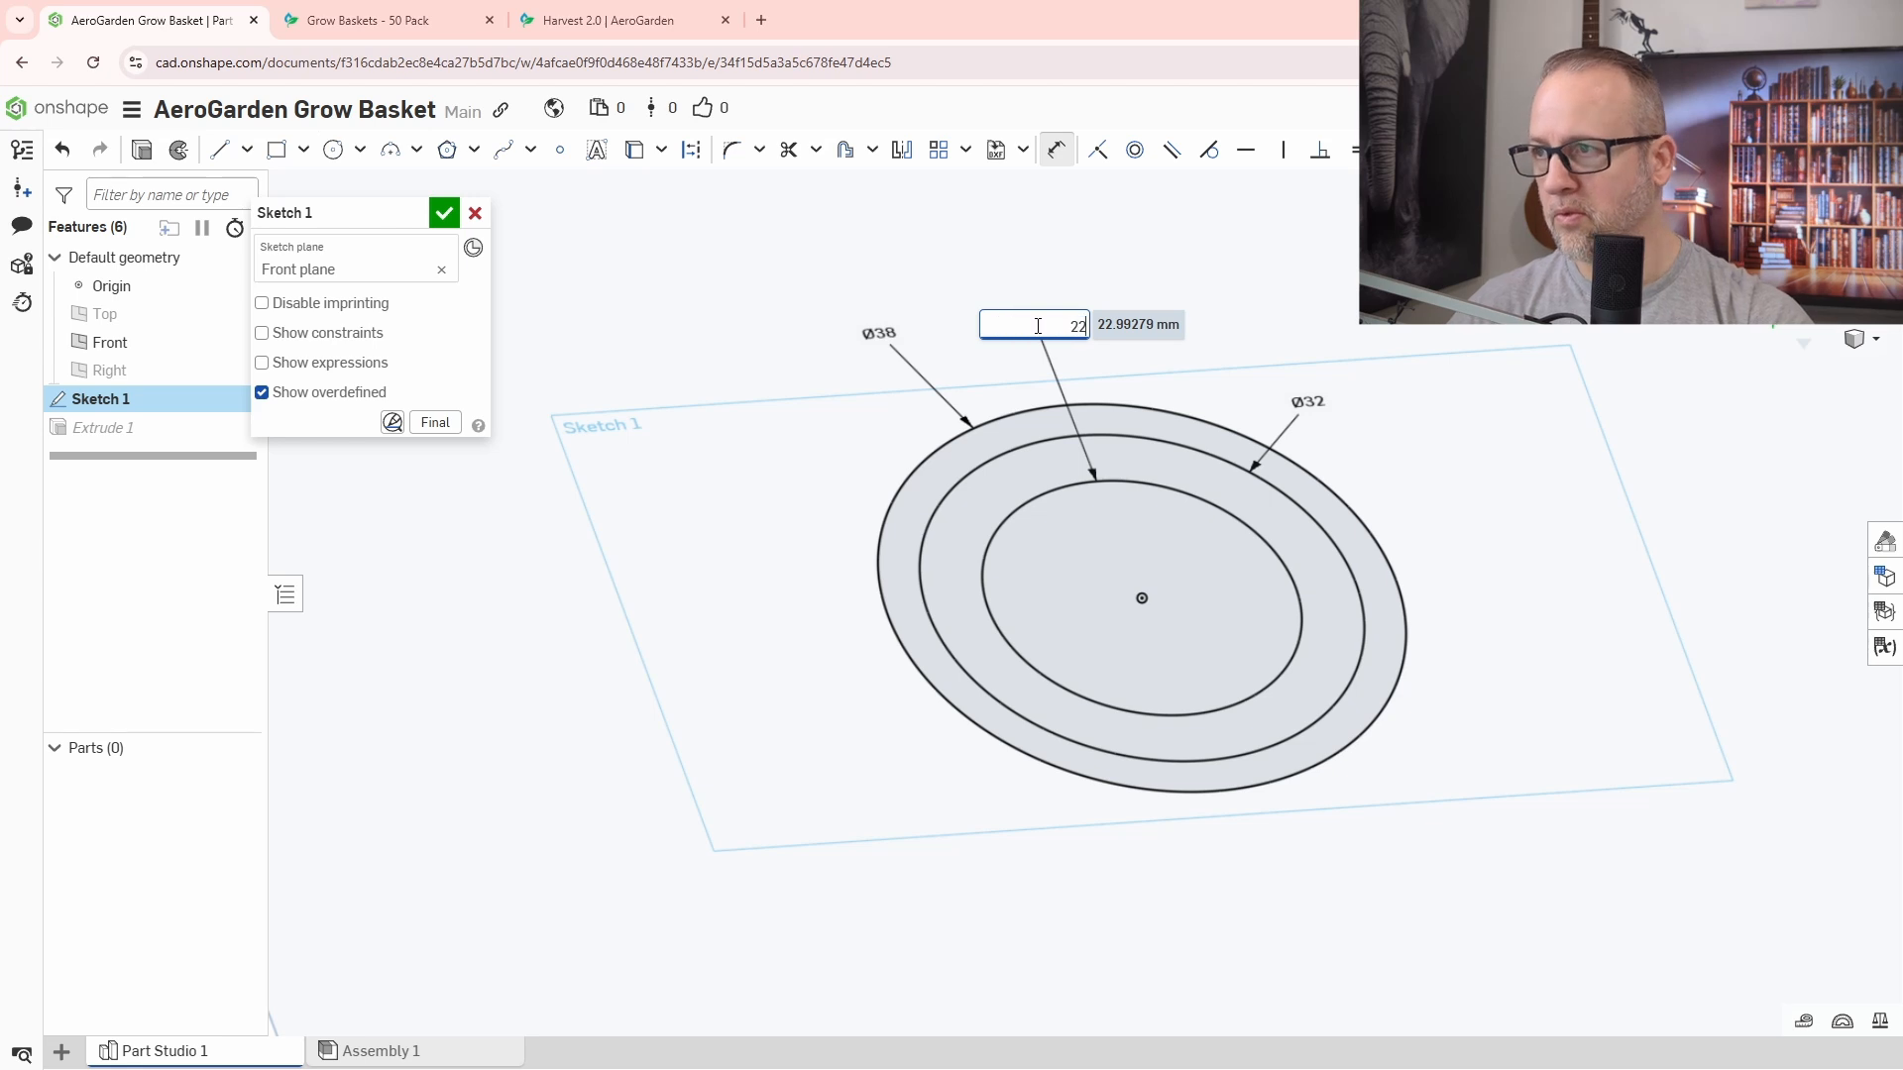
key(Return)
click(451, 222)
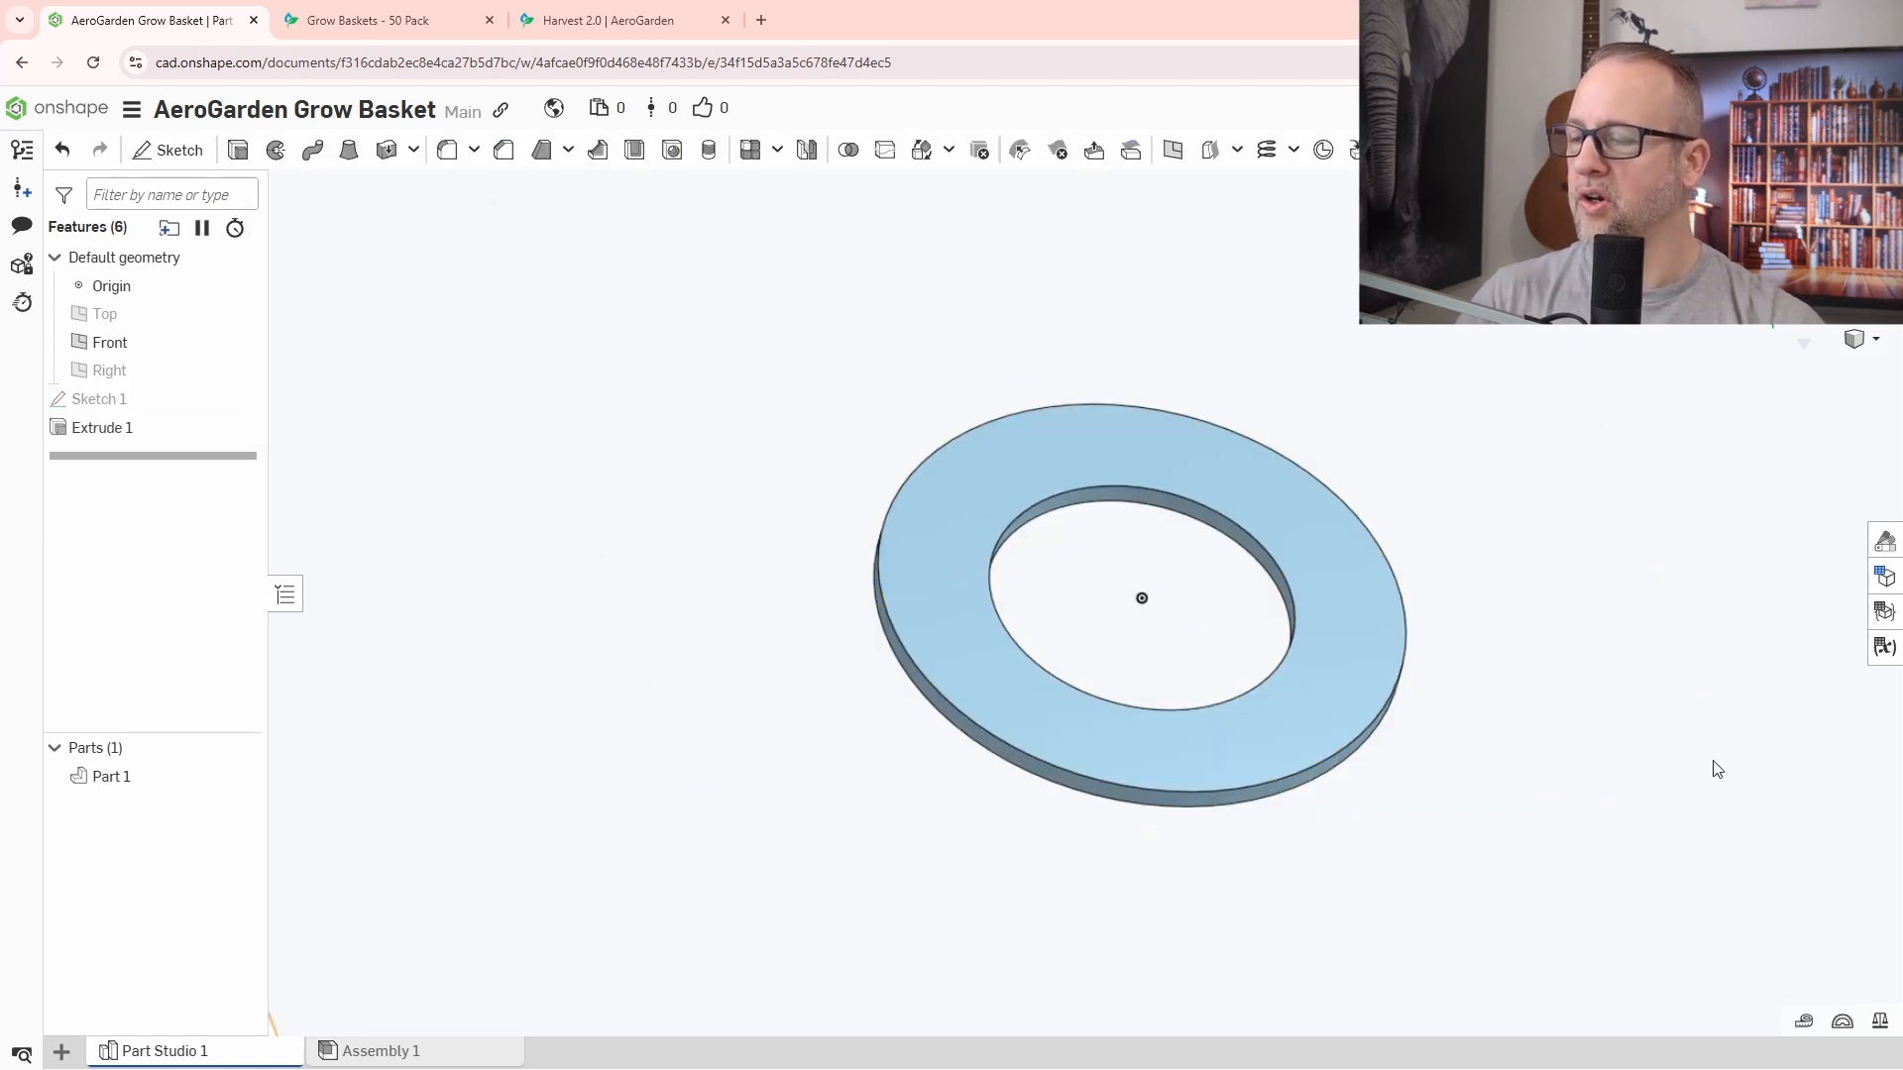
Extrude the sketch's middle ring region in the reversed direction, adding it to the rim as a short collar.
right_drag(1575, 709, 921, 467)
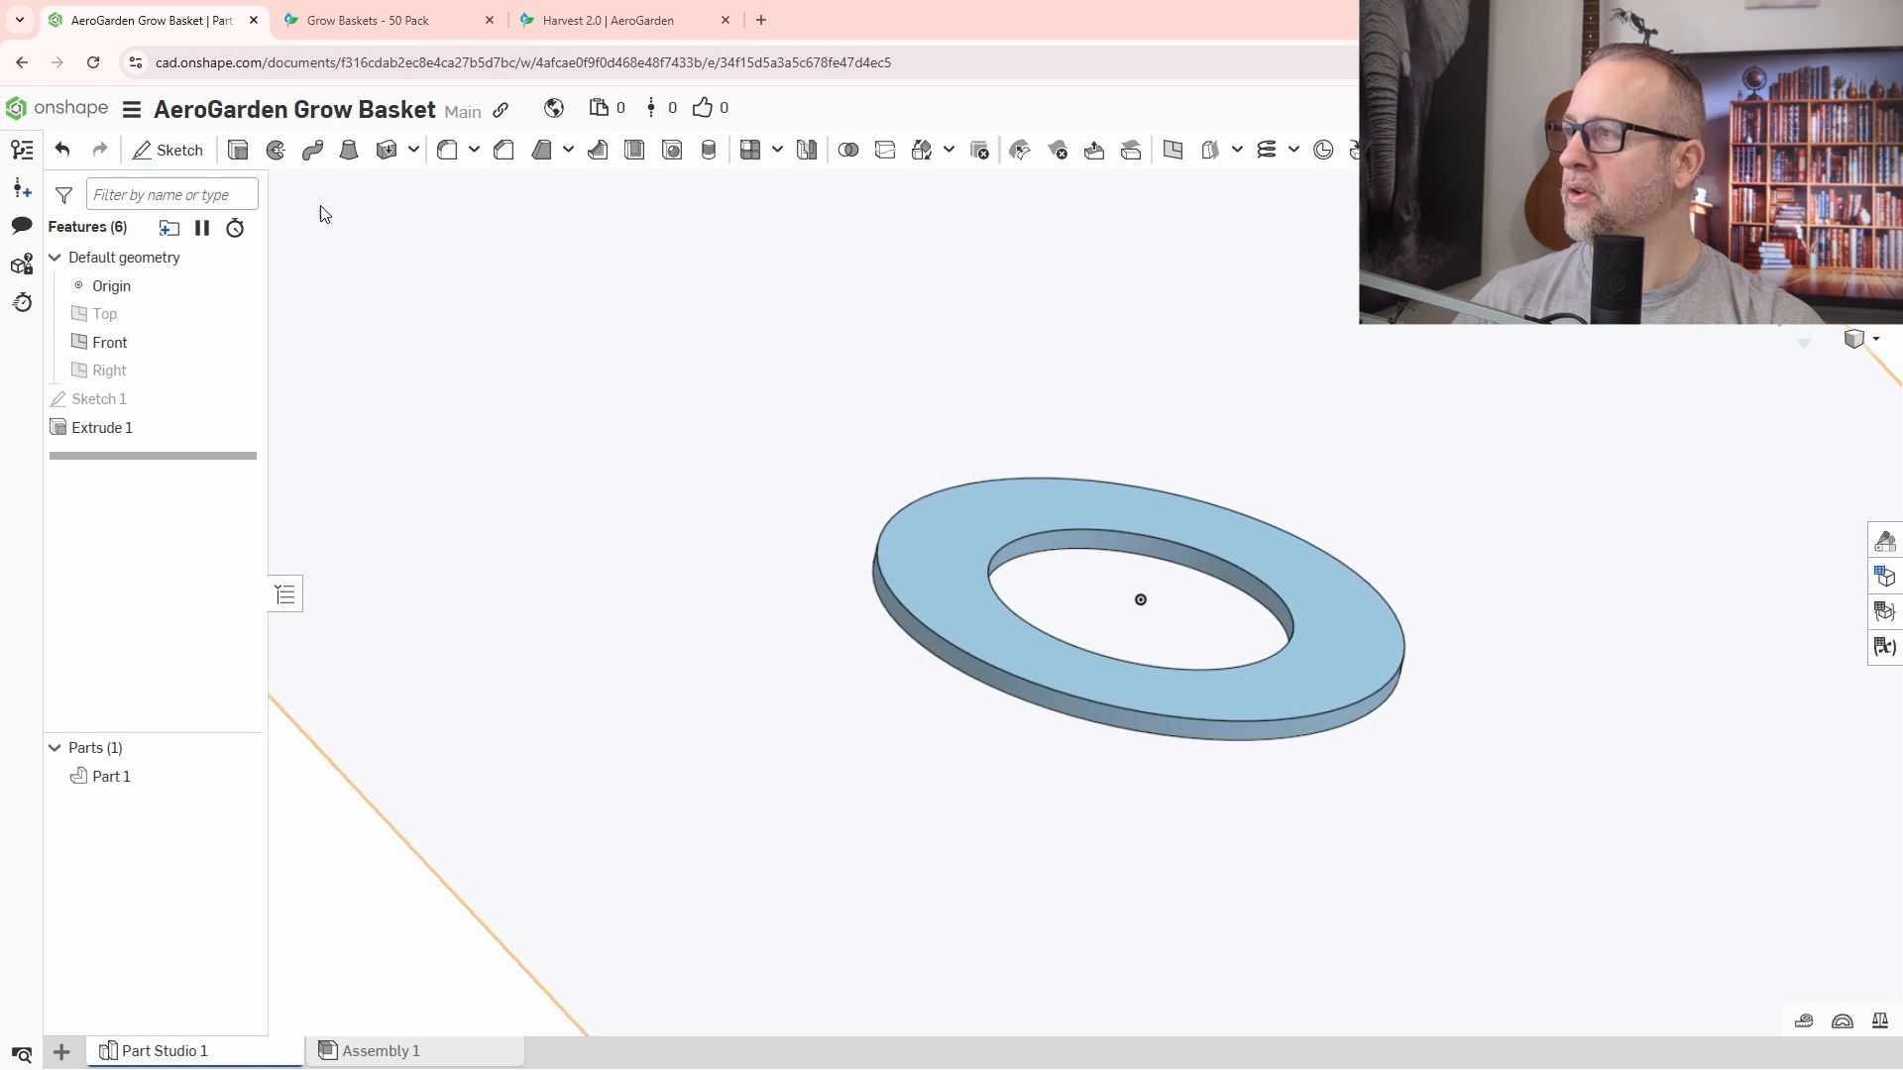
click(238, 149)
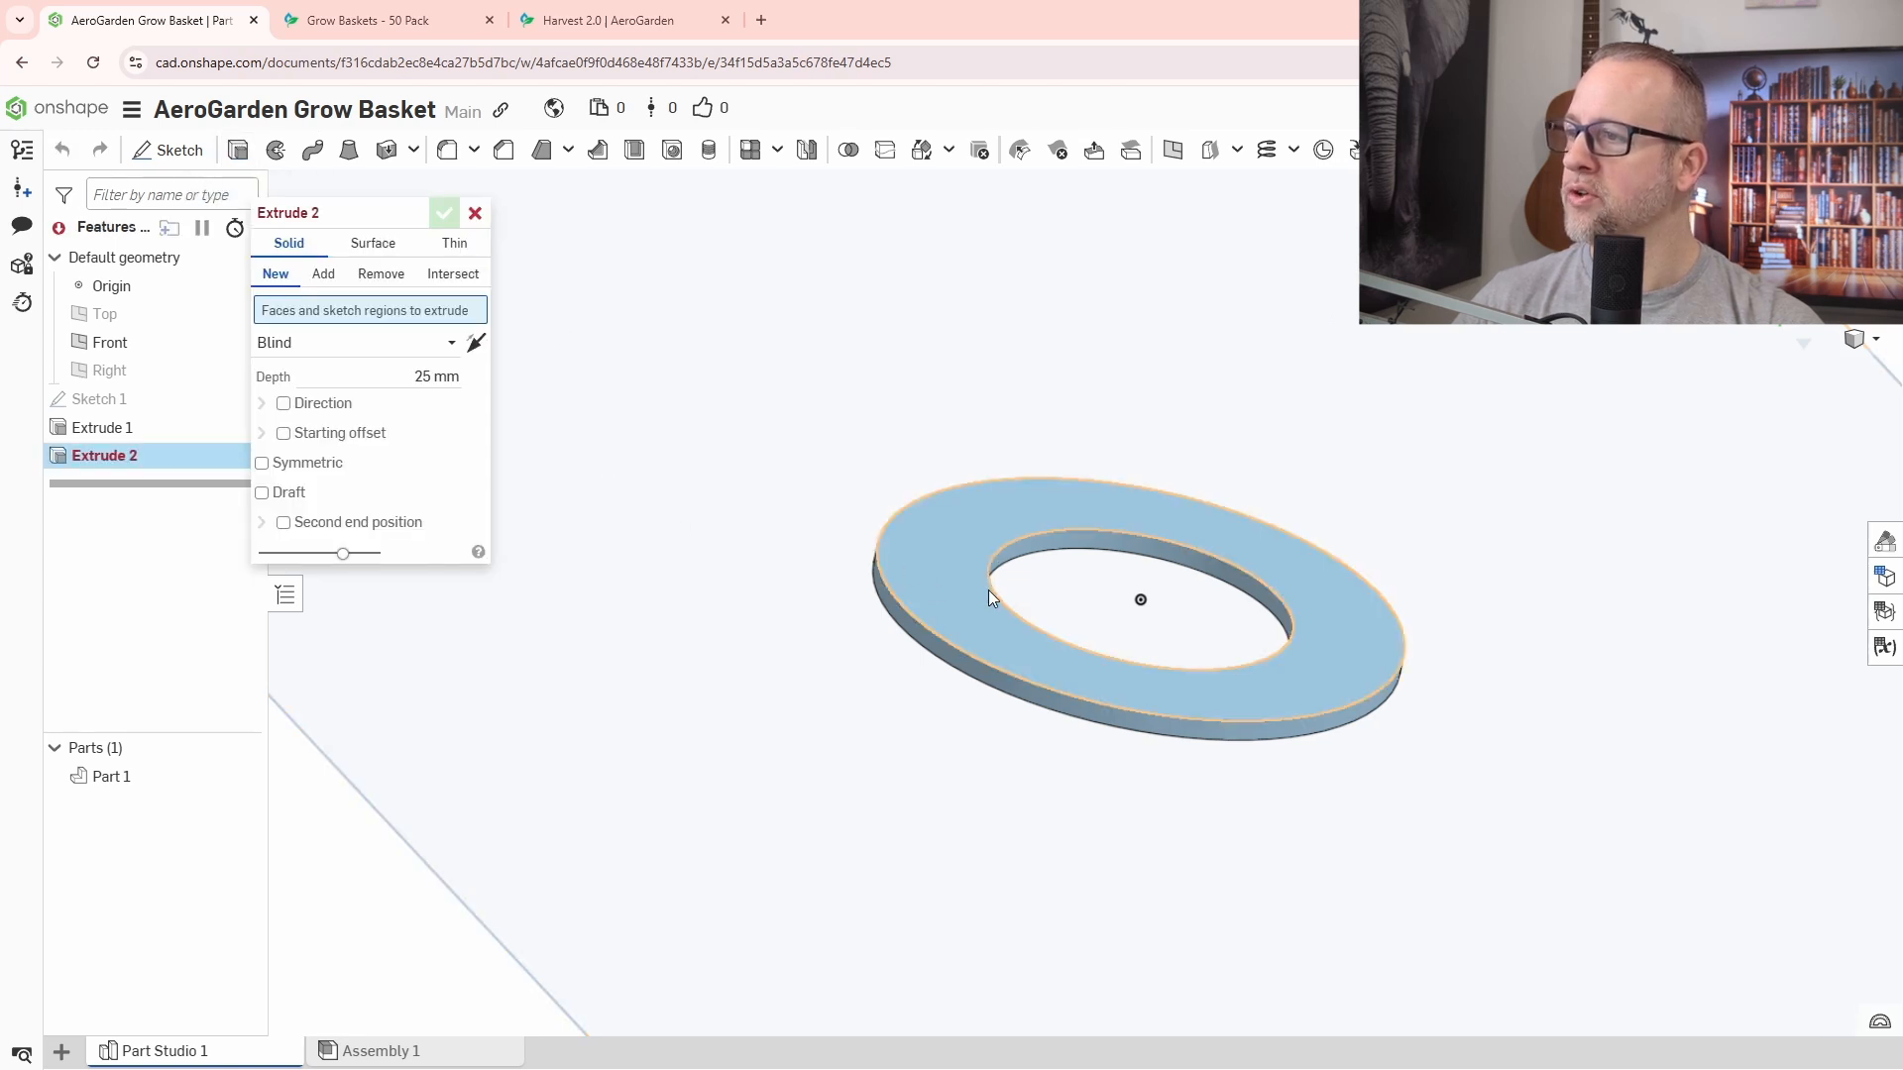
click(239, 397)
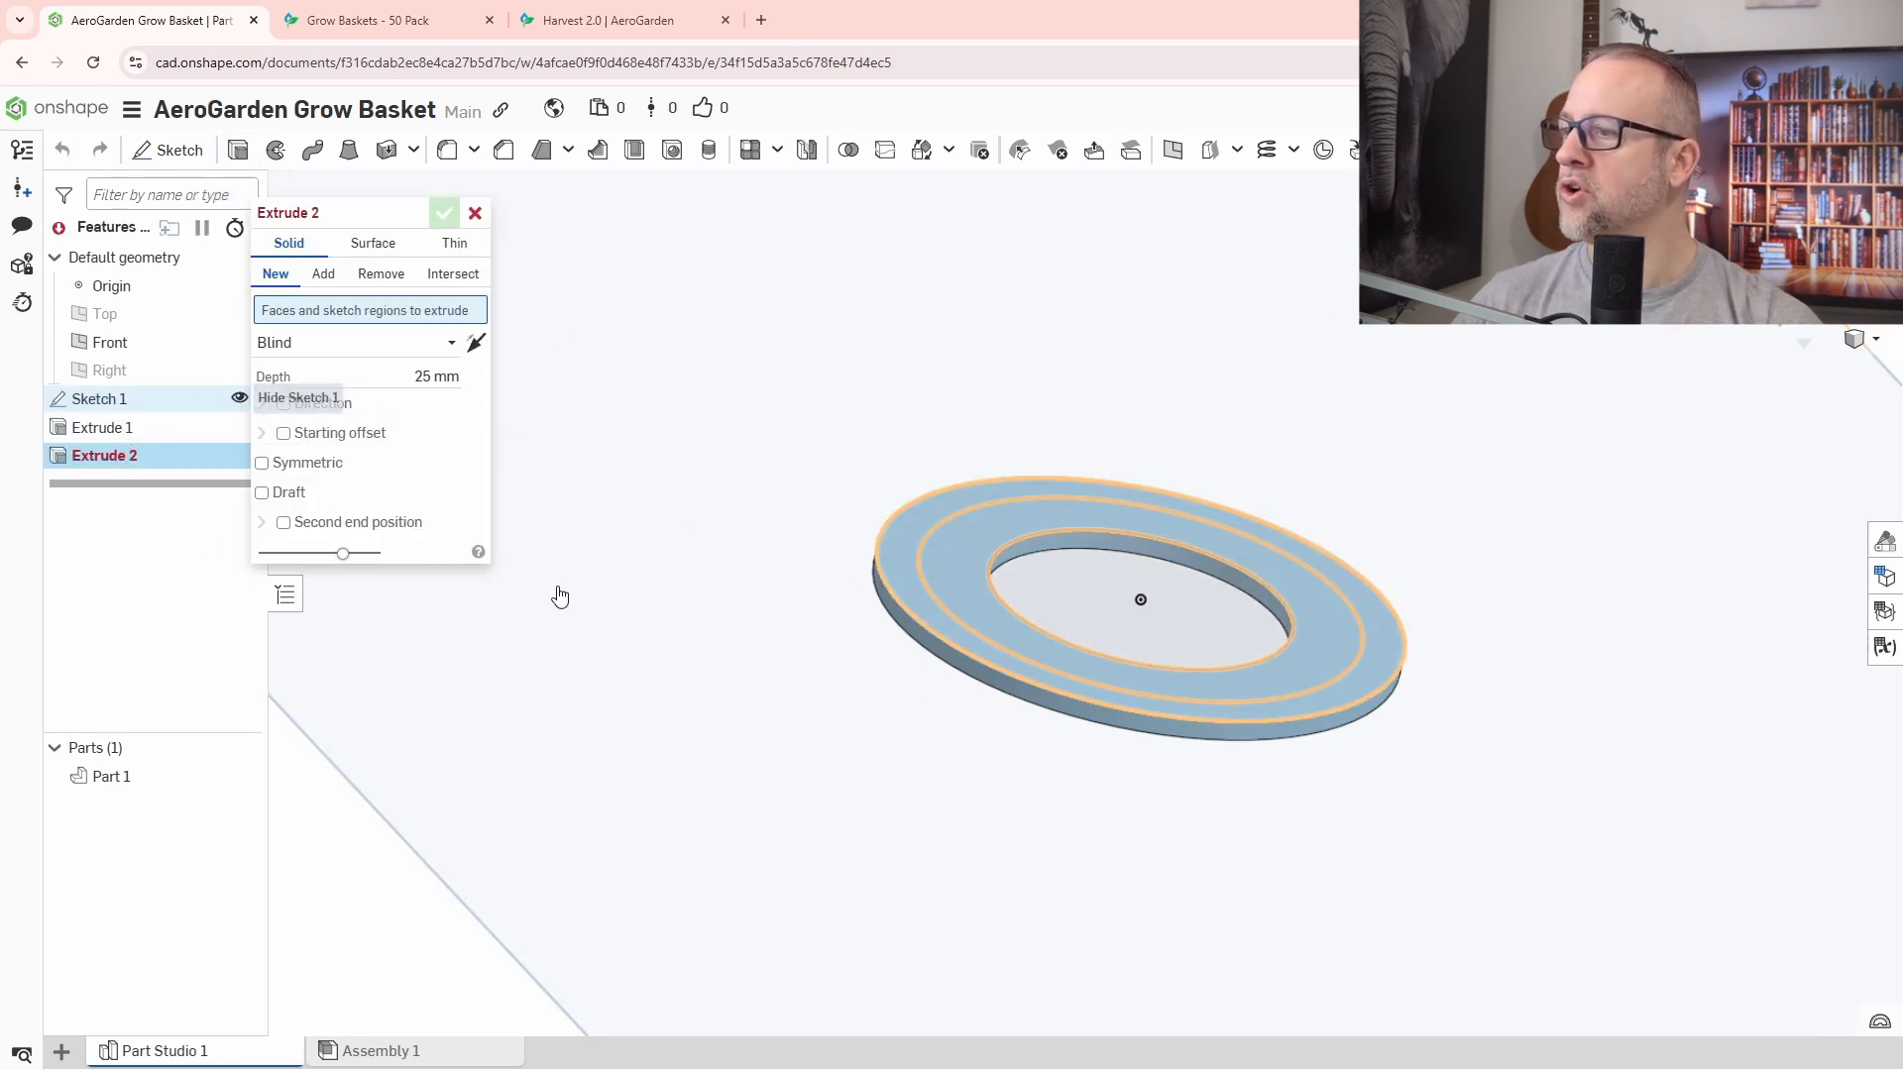
right_drag(962, 702, 983, 566)
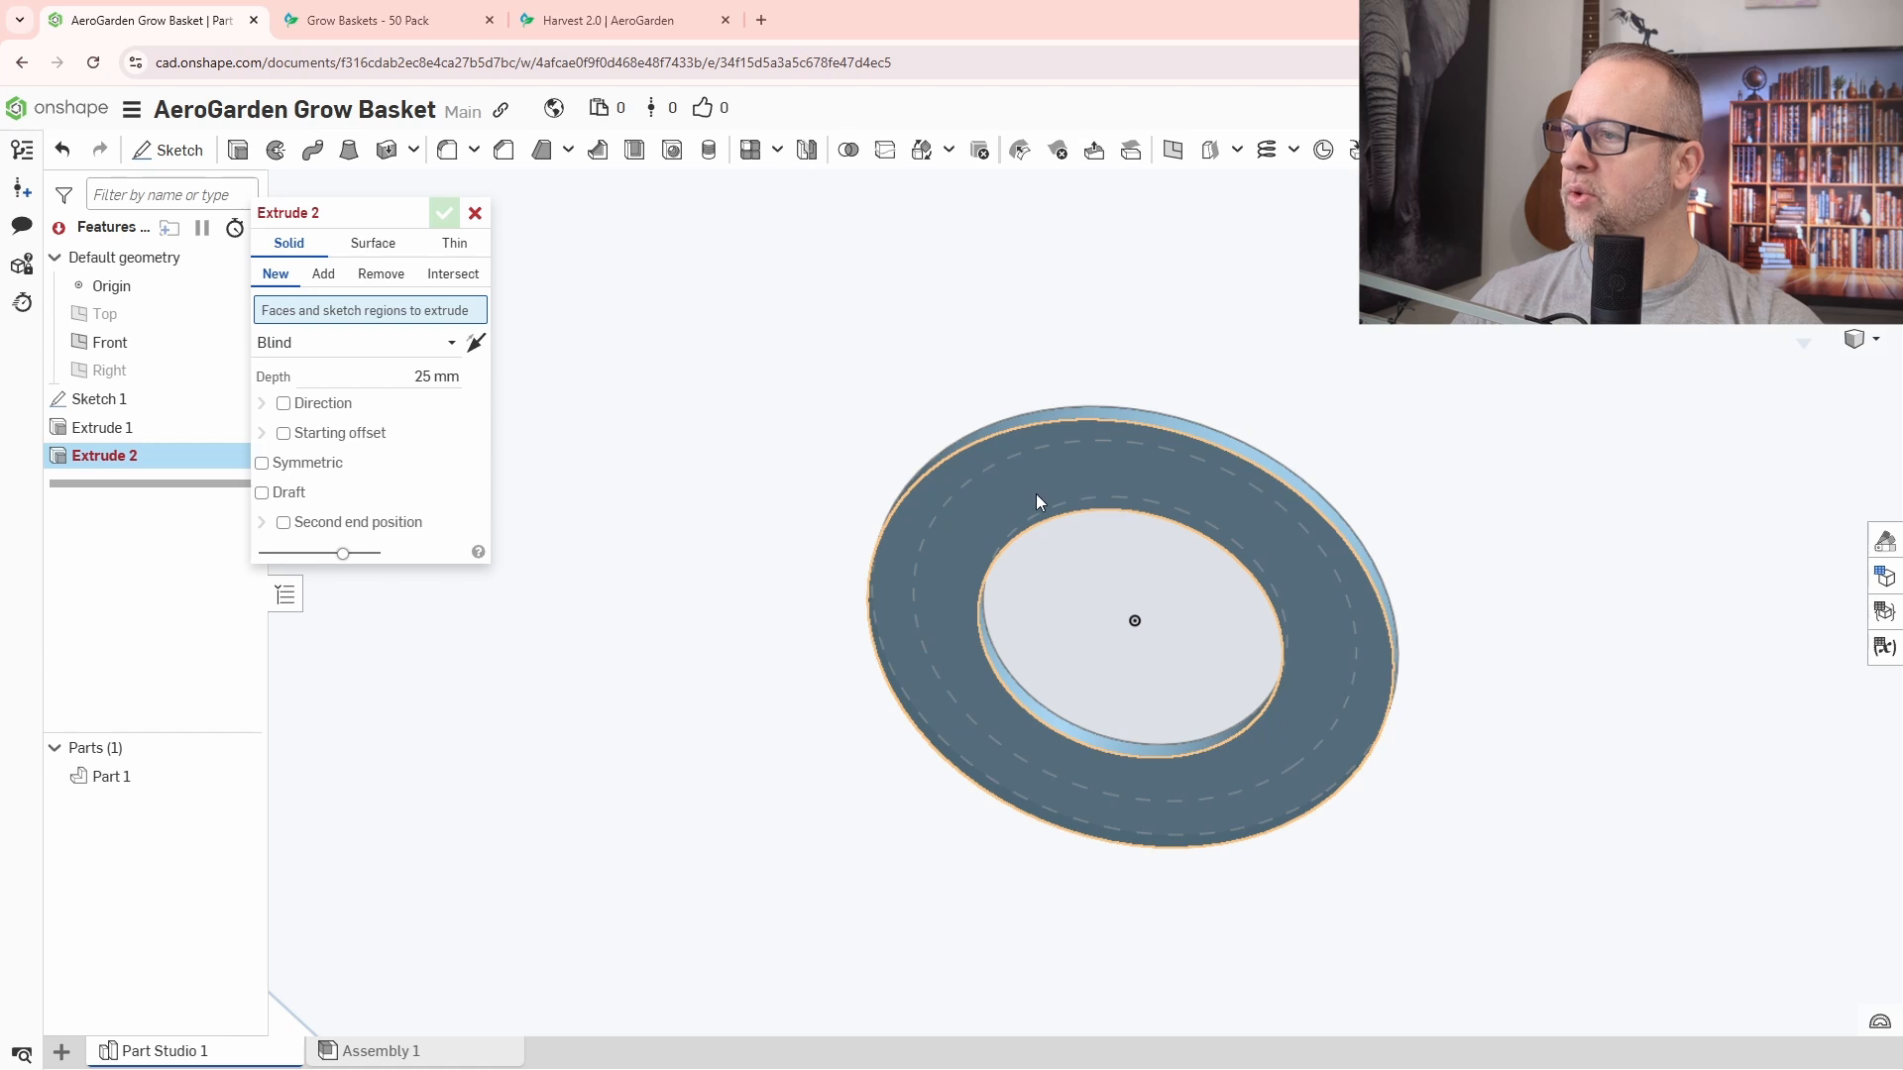
right_drag(1036, 493, 1020, 608)
click(997, 432)
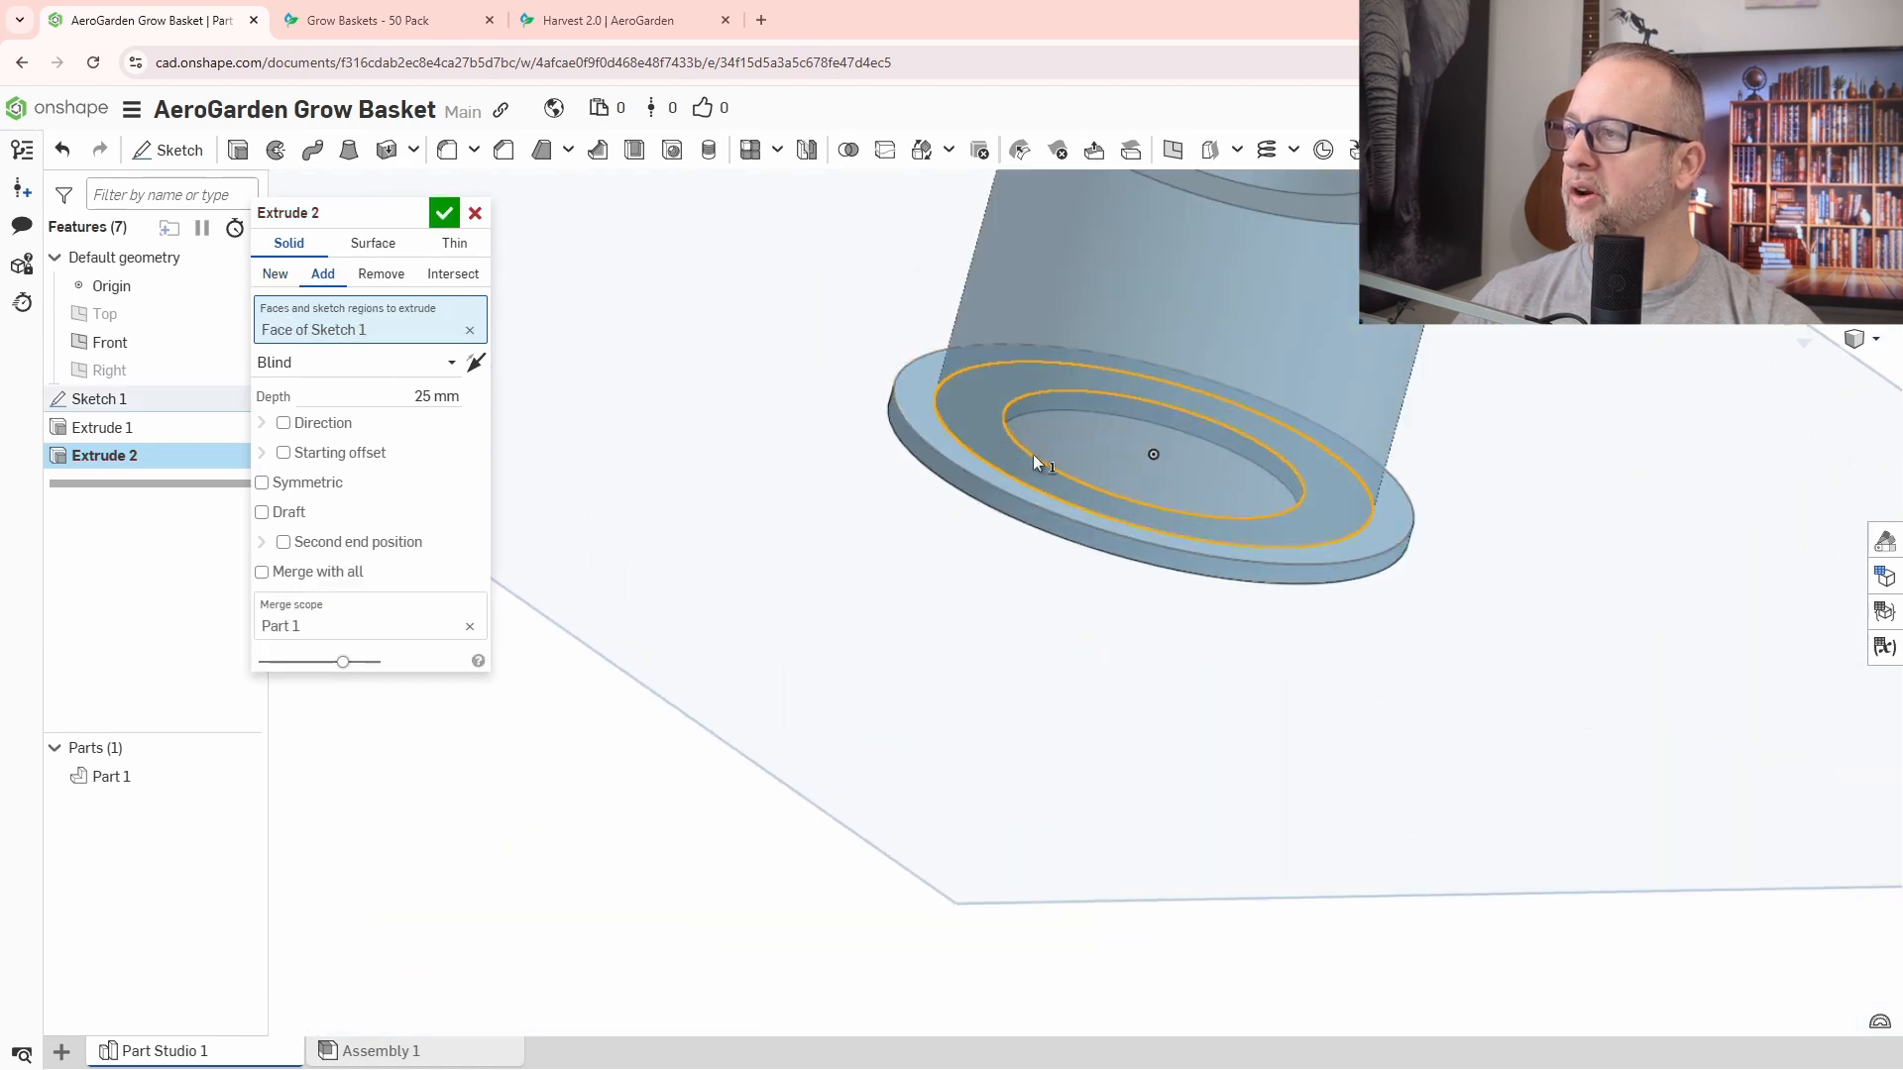
click(477, 364)
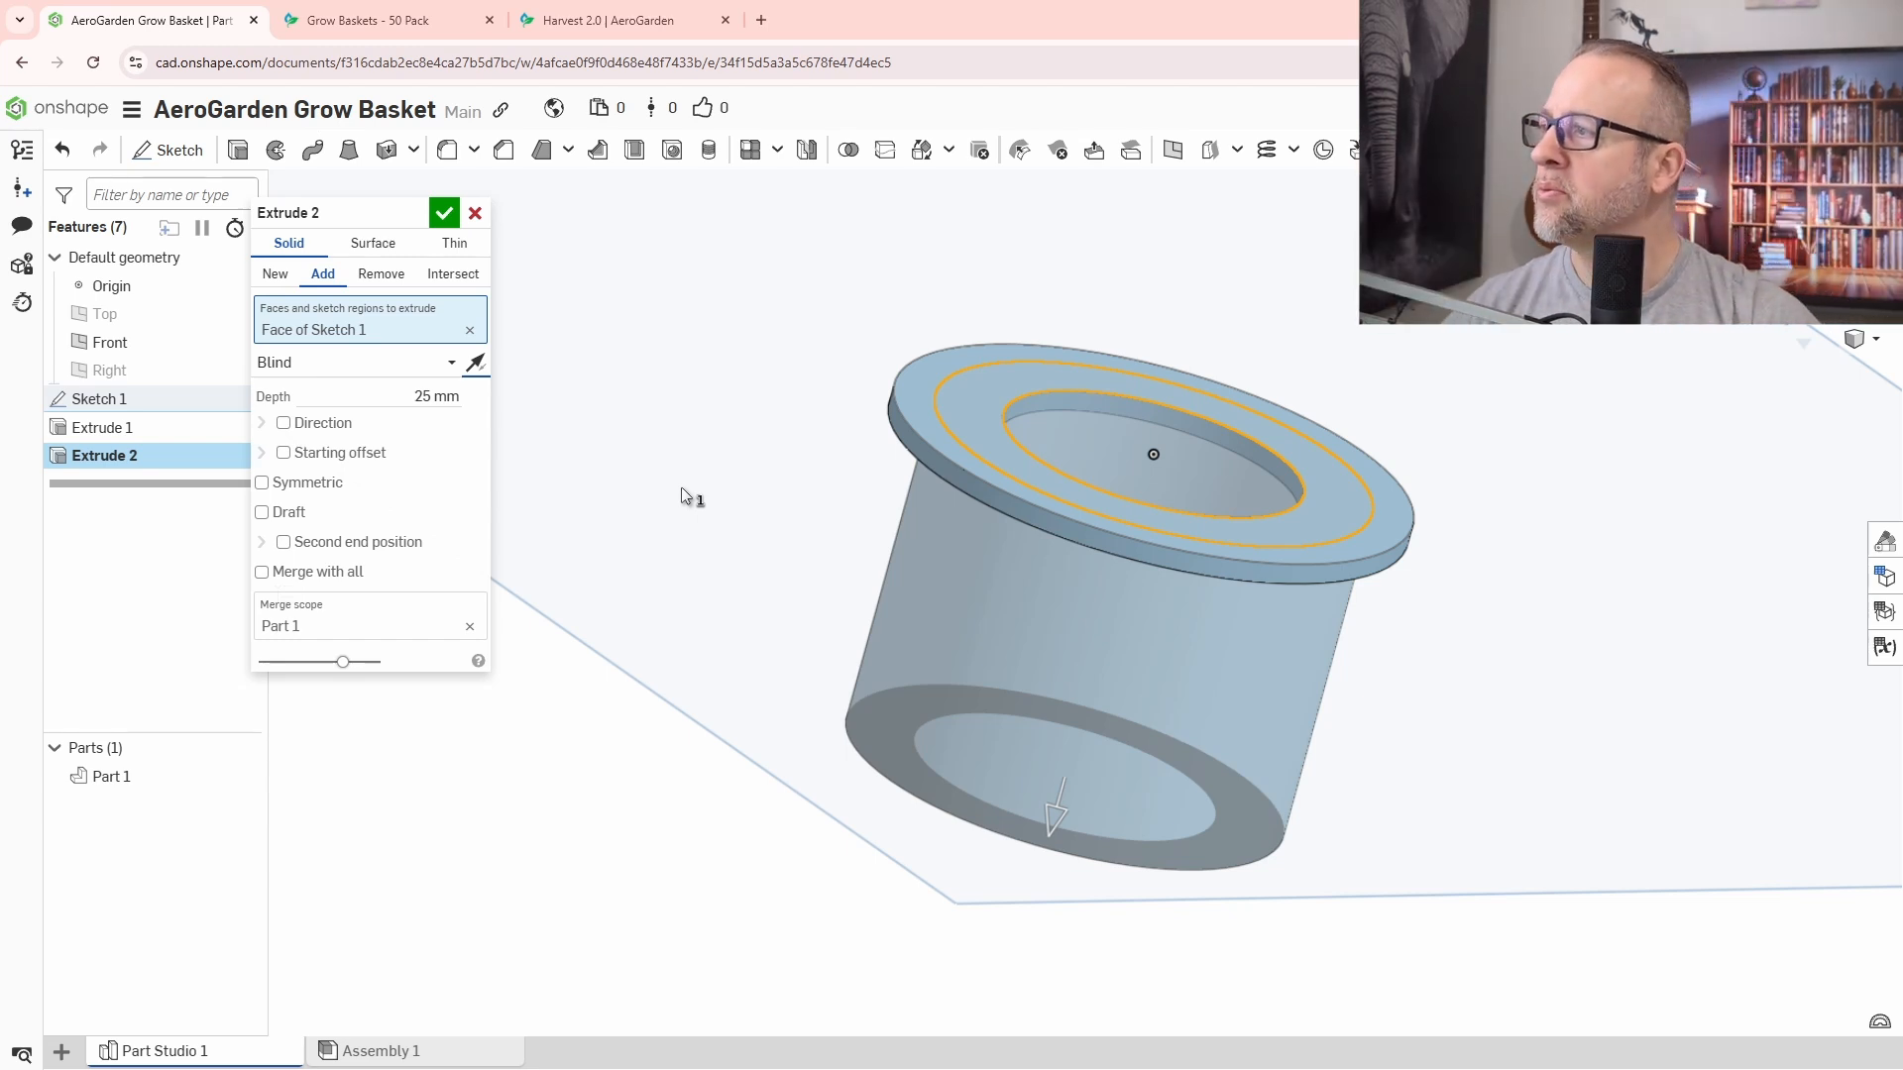
click(416, 396)
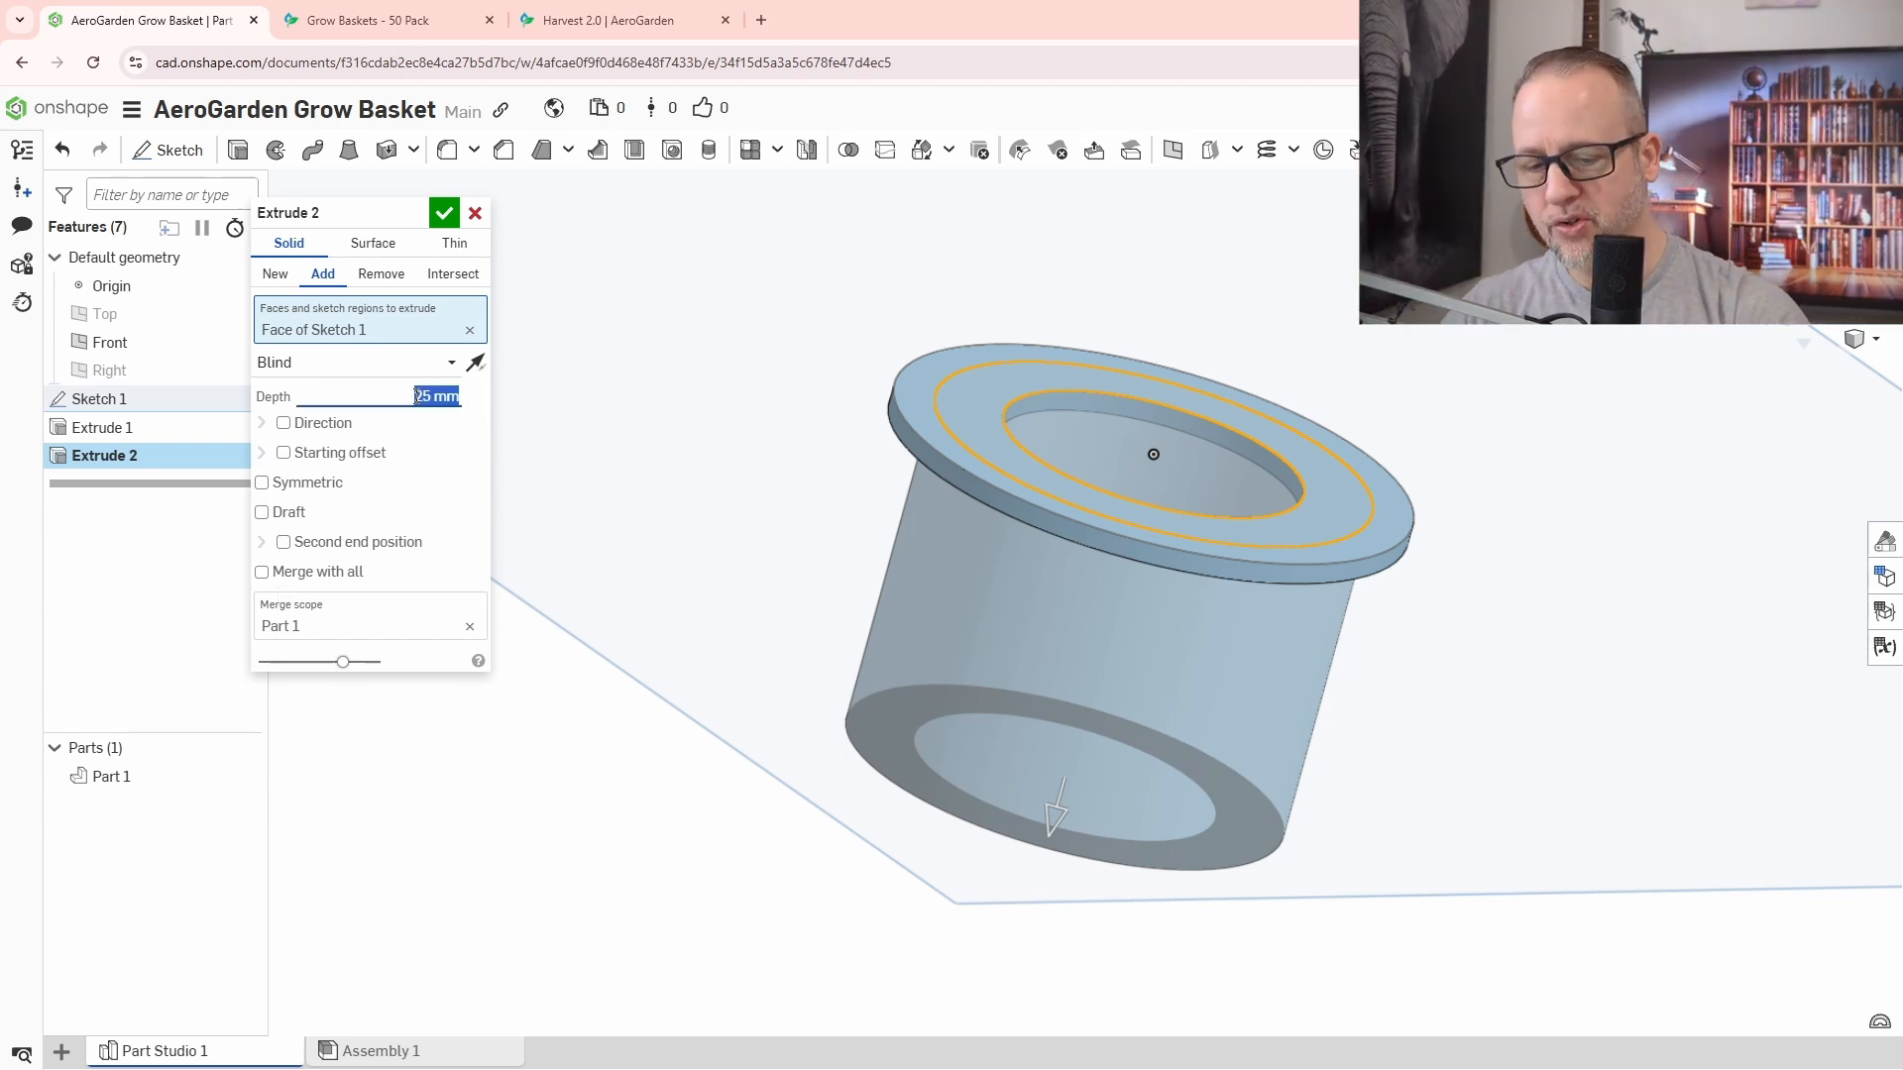
click(443, 216)
Examine the rim and its collar from above, below and the side.
right_drag(1388, 663, 1443, 658)
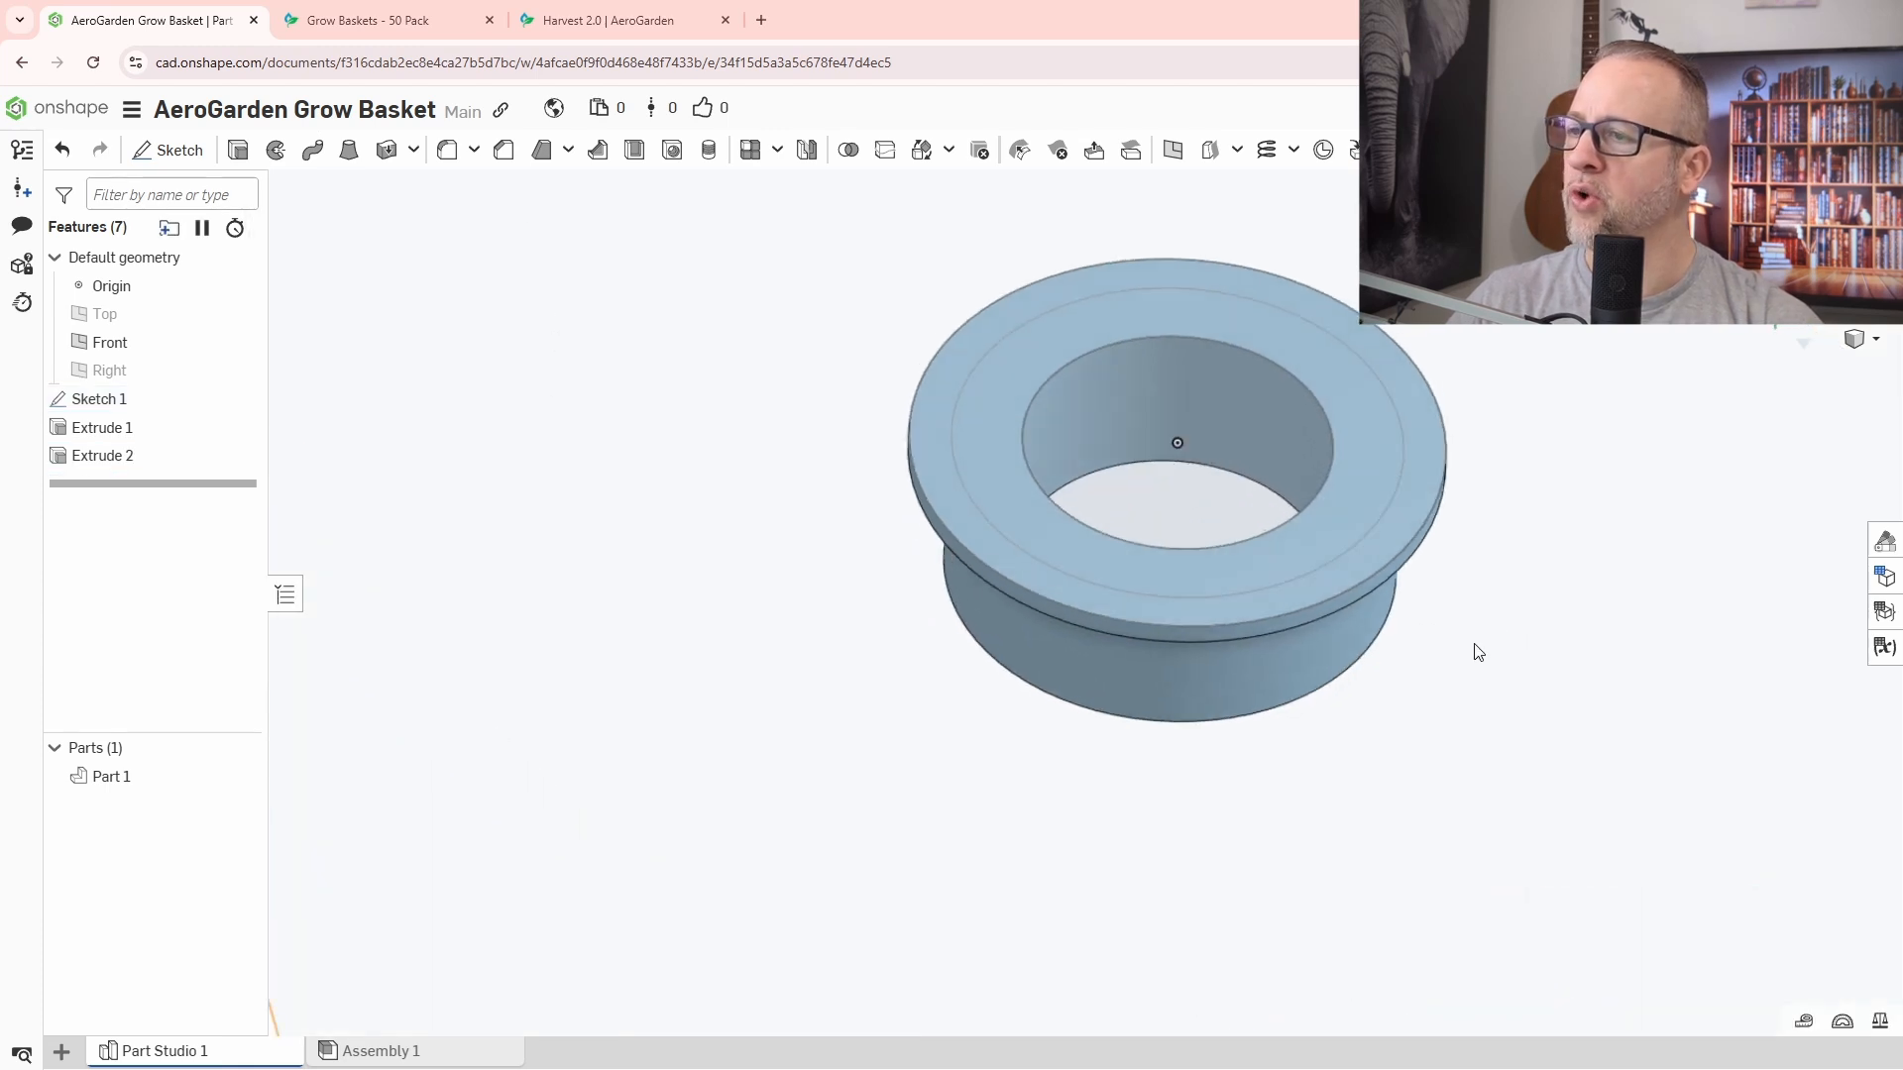
middle_drag(1478, 650, 1351, 697)
right_drag(1398, 824, 1423, 574)
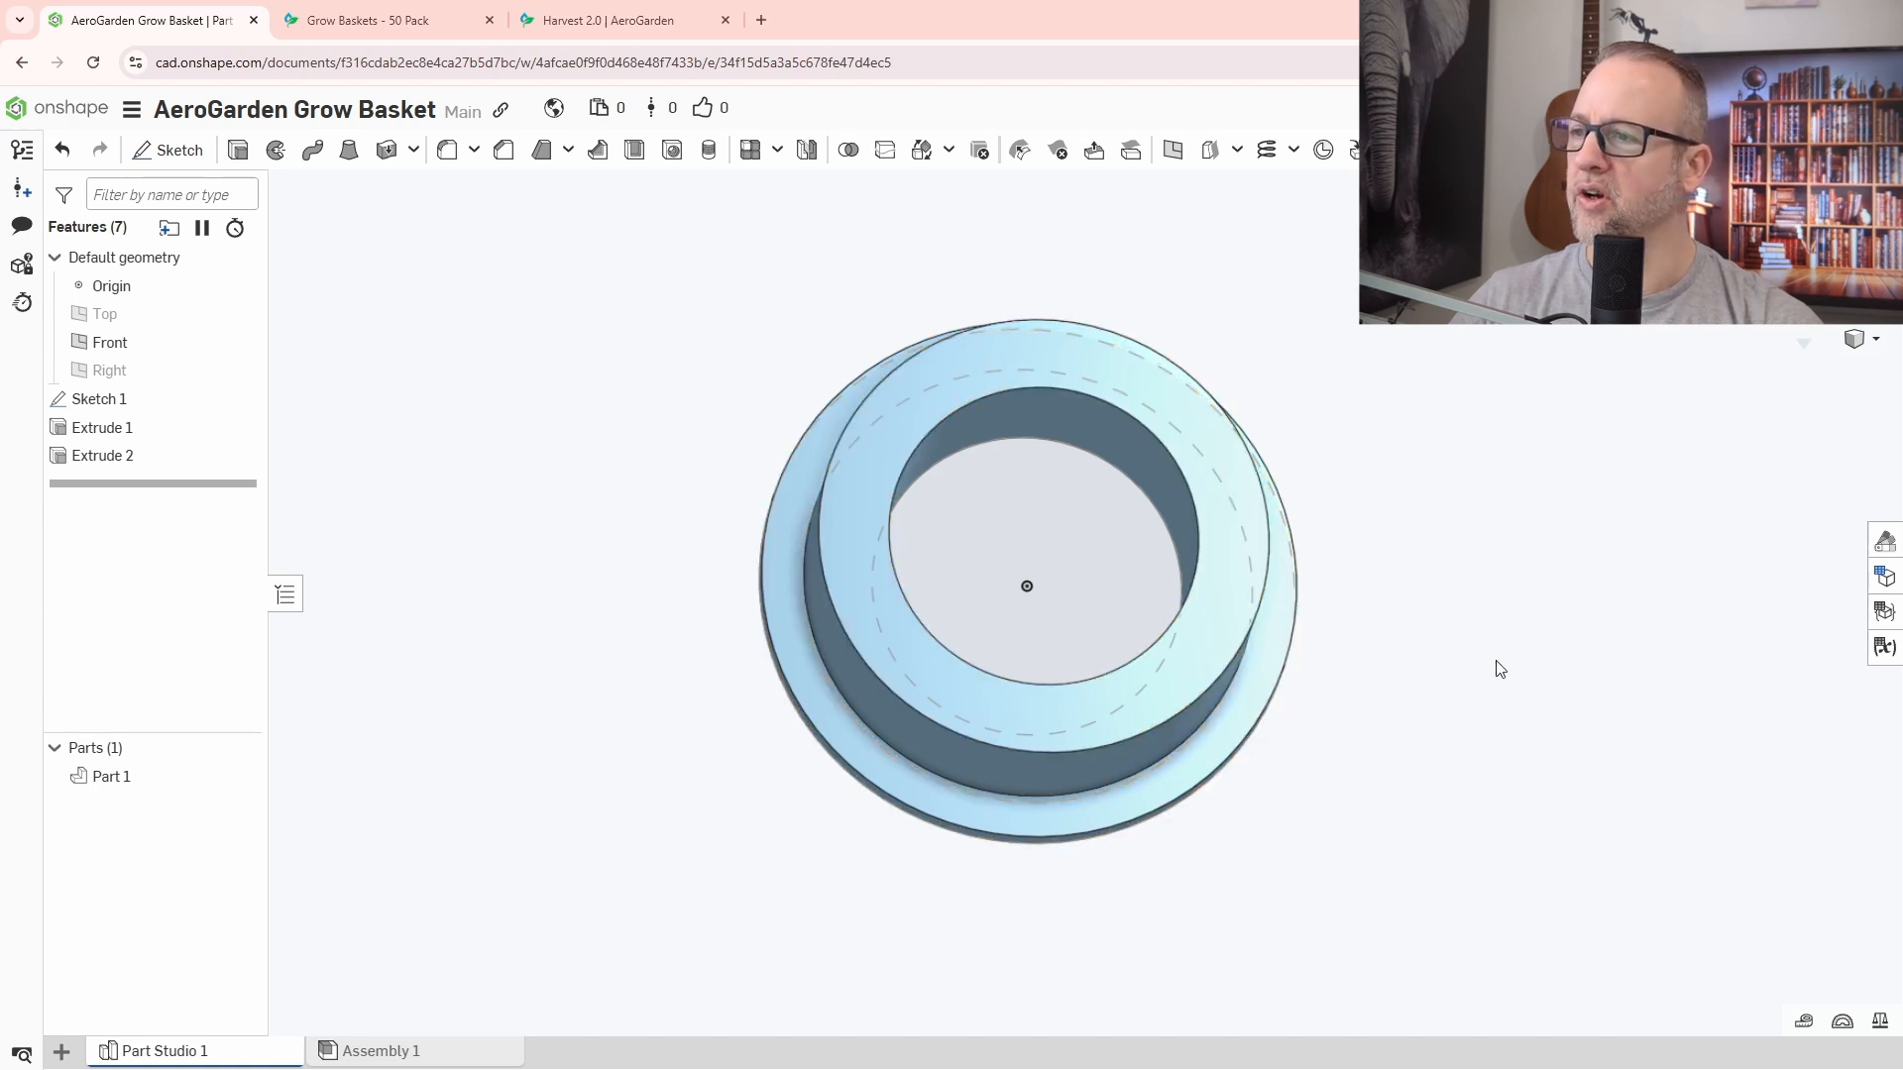
right_drag(1502, 628, 1504, 730)
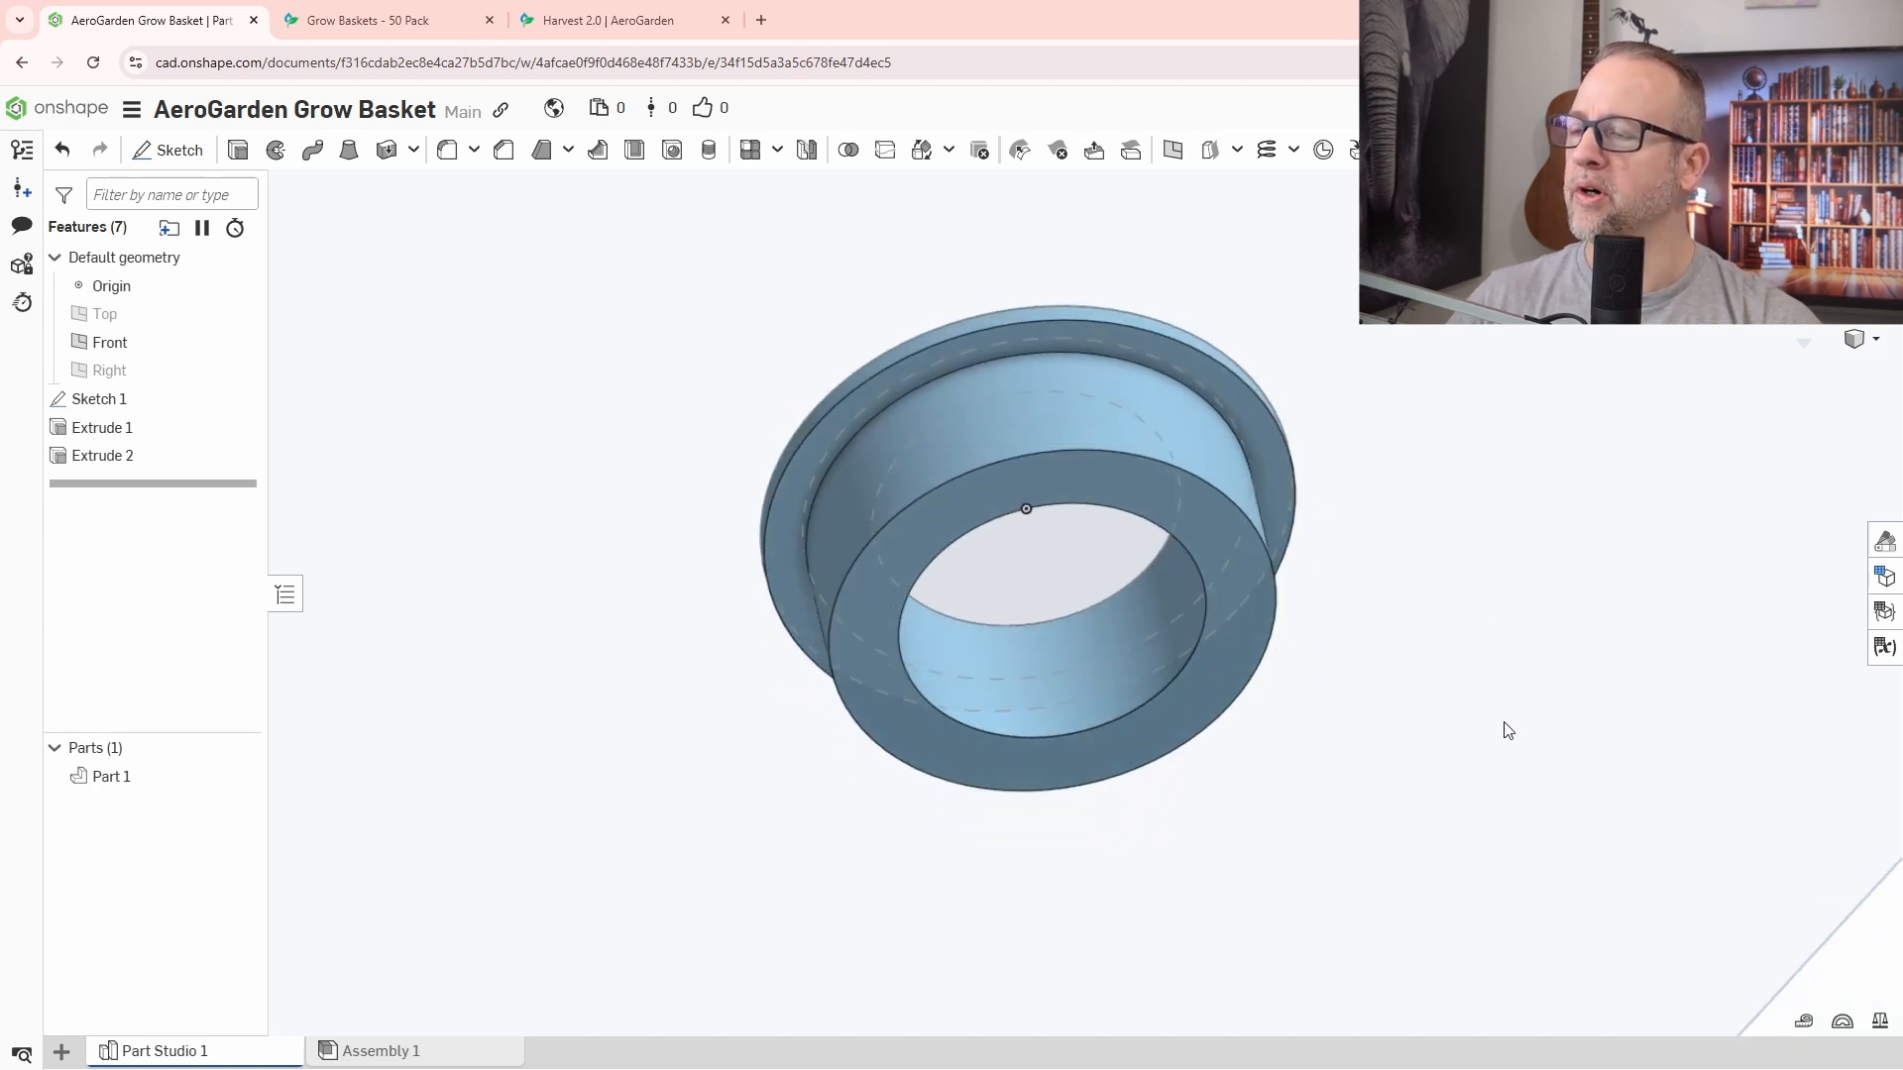
right_drag(1480, 607, 1457, 709)
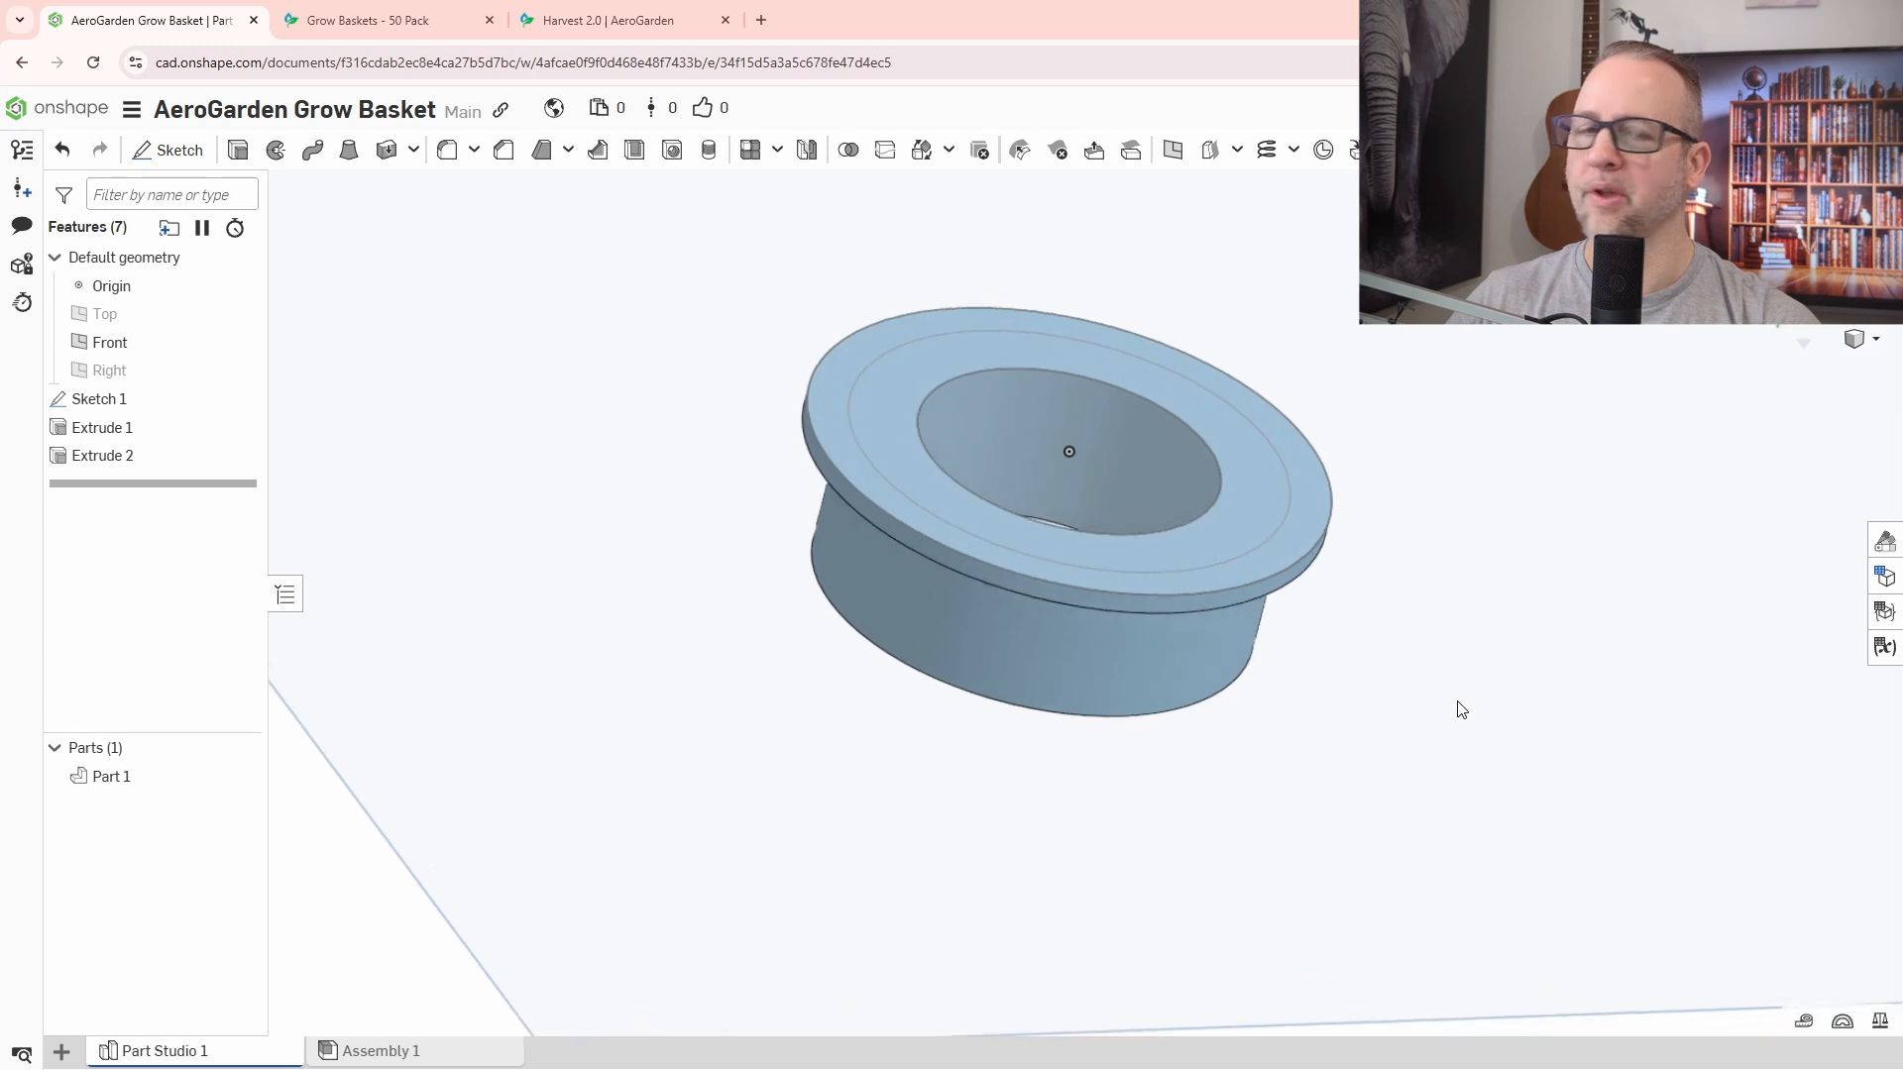
right_drag(1715, 493, 1414, 442)
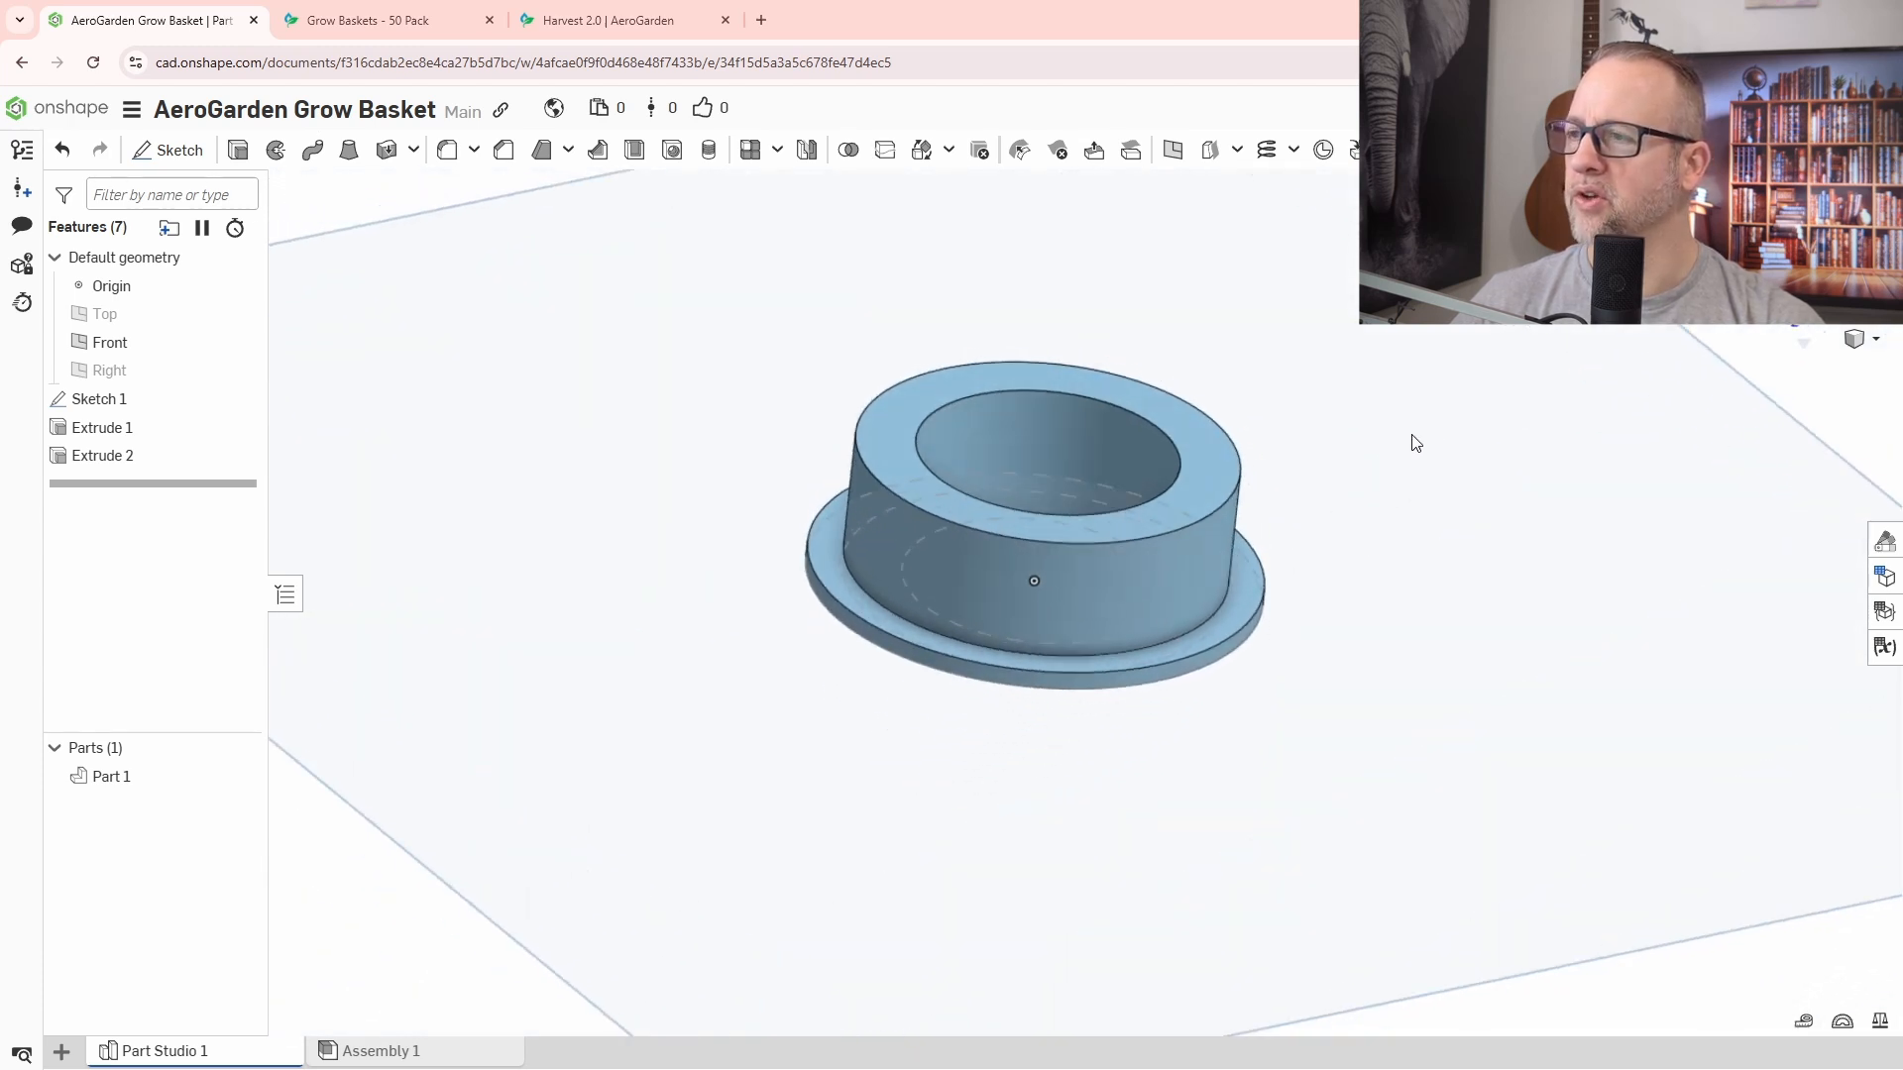
scroll(1465, 462, down, 3)
middle_drag(1466, 462, 1277, 588)
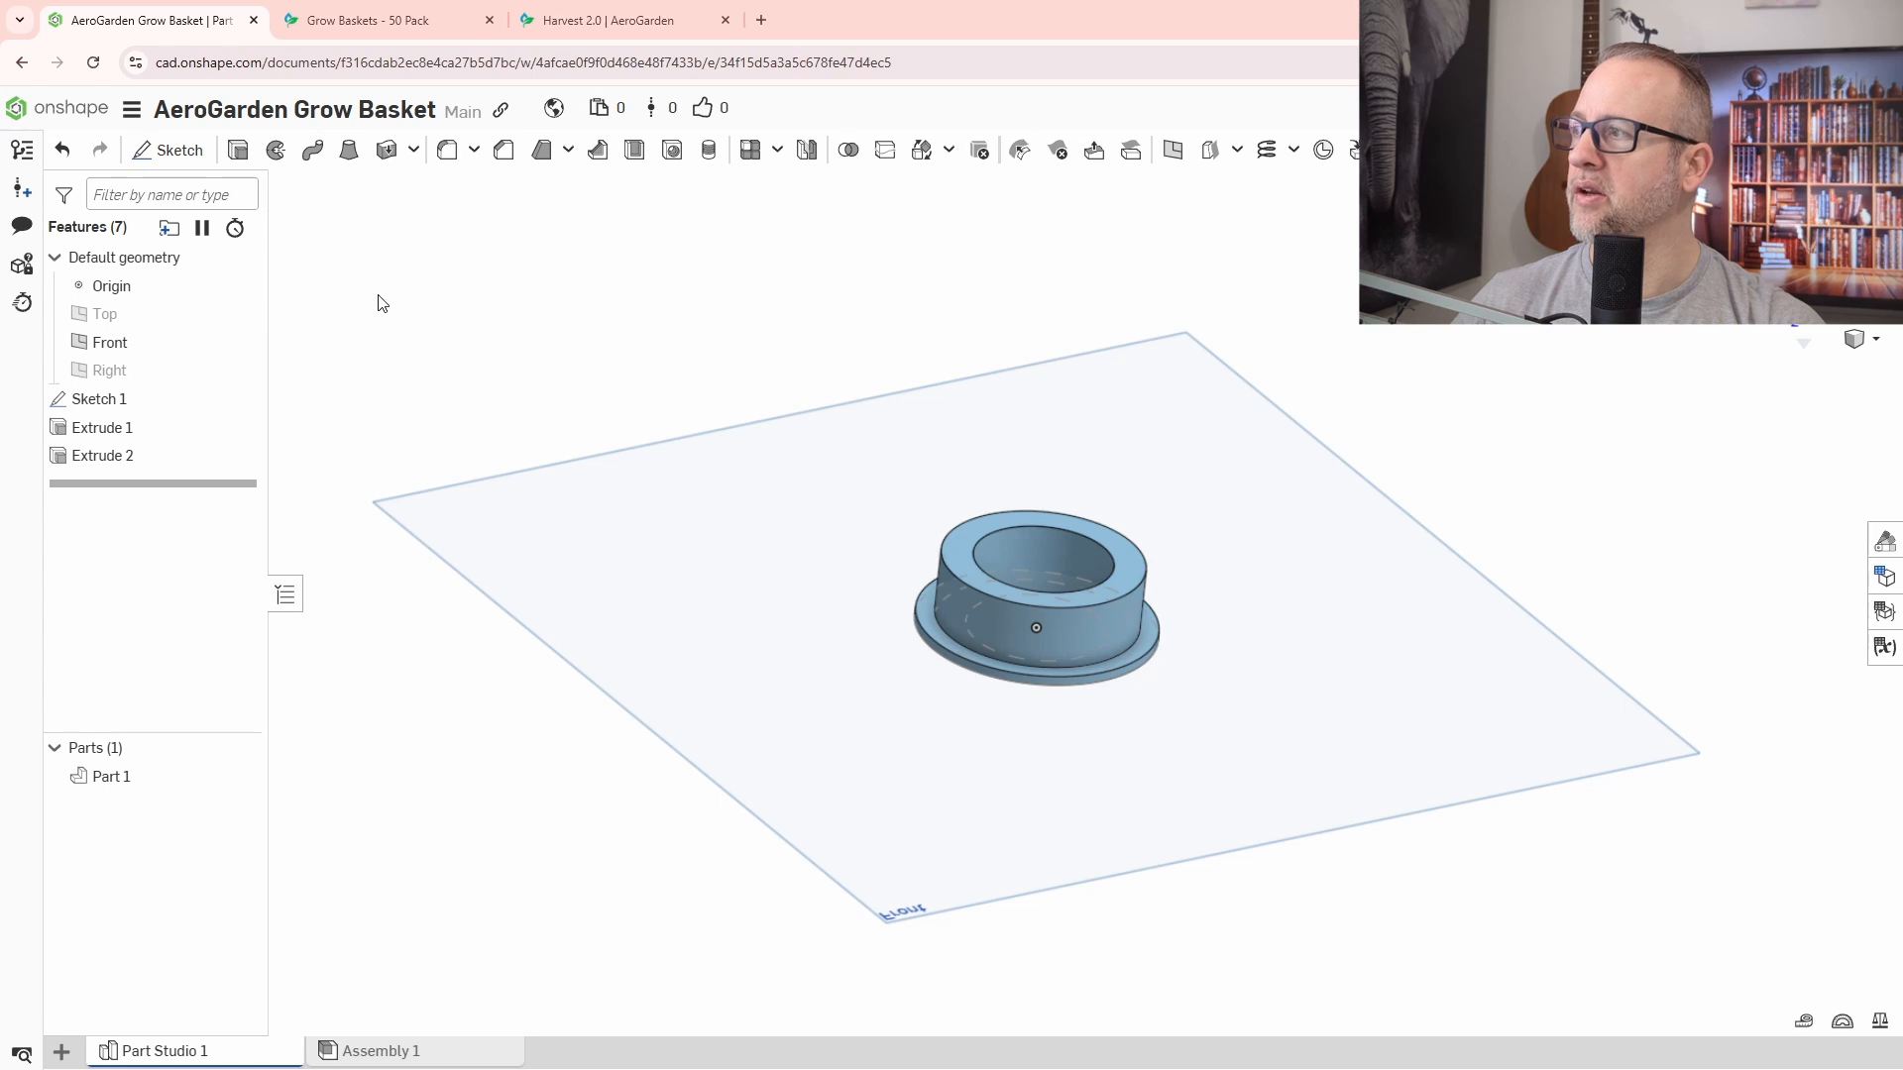
Extrude the collar's ring-shaped end face 50 mm, adding it to the existing part as the basket body.
click(238, 149)
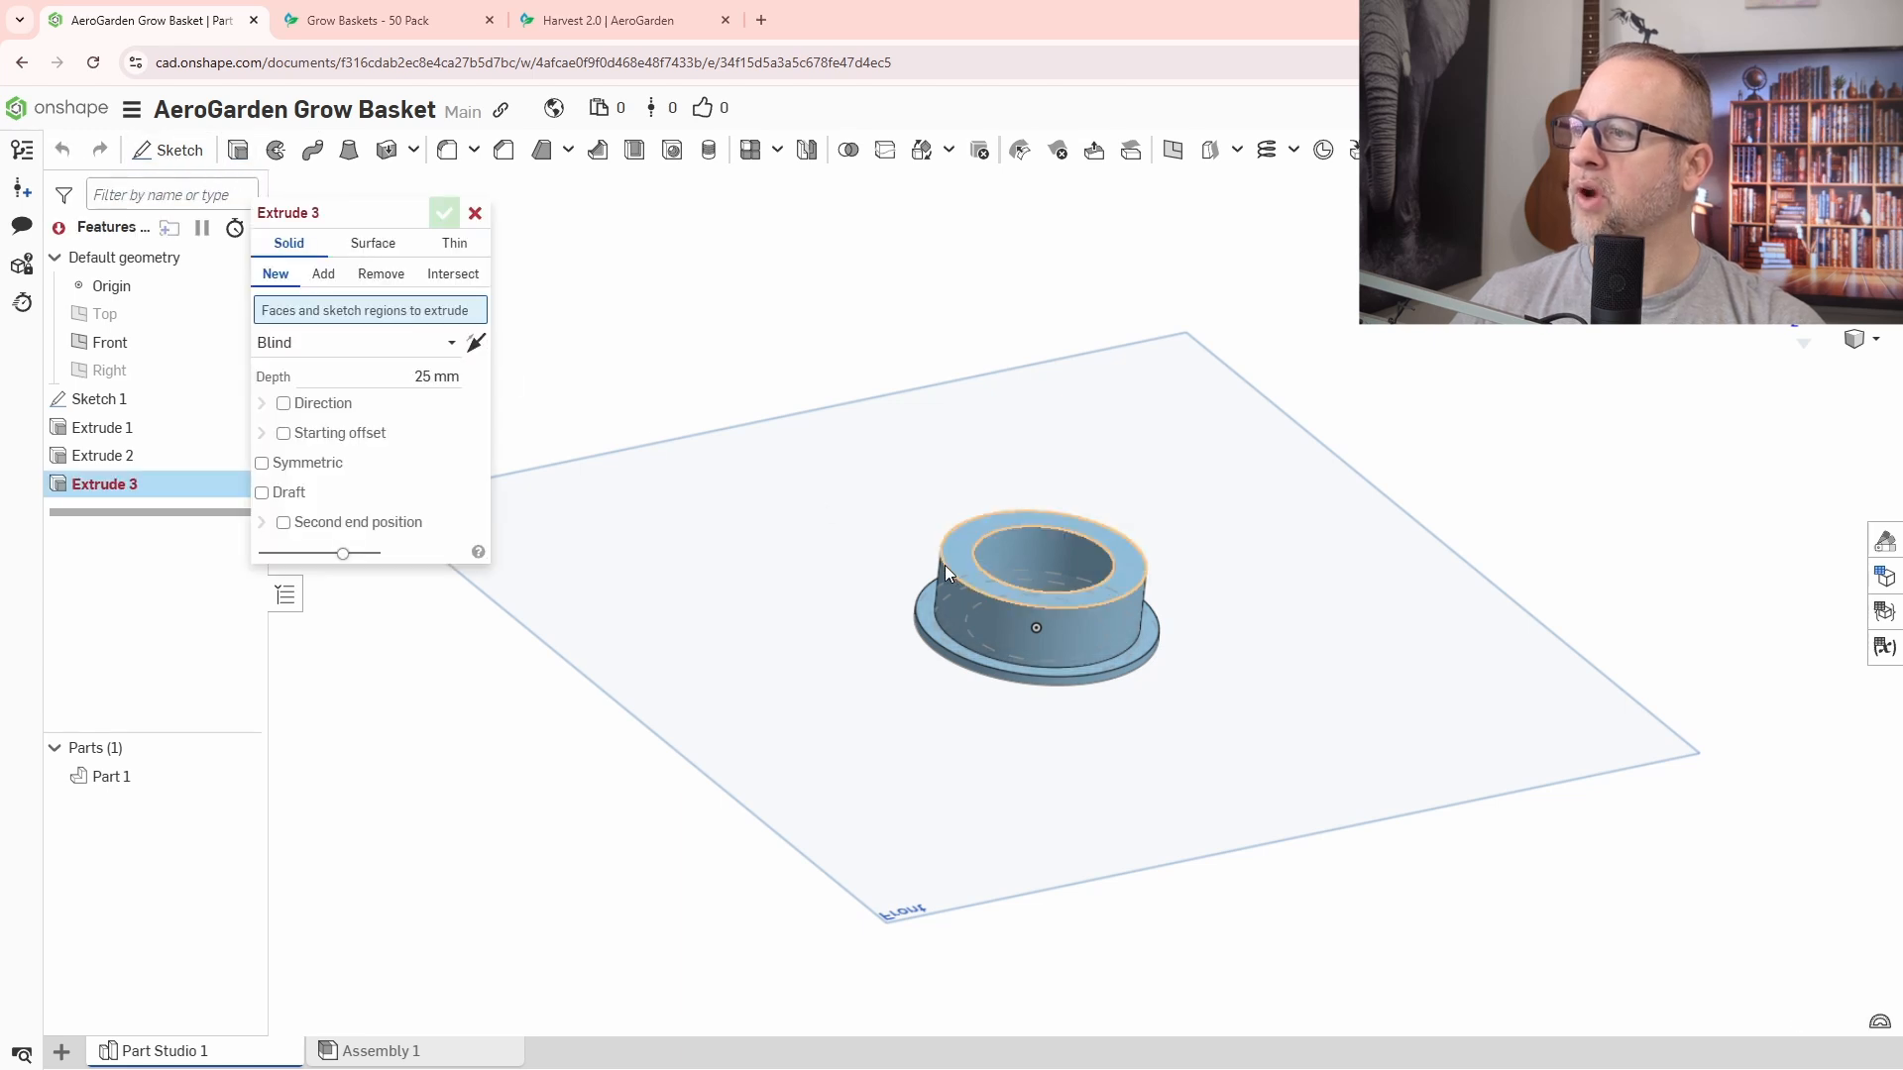
click(951, 567)
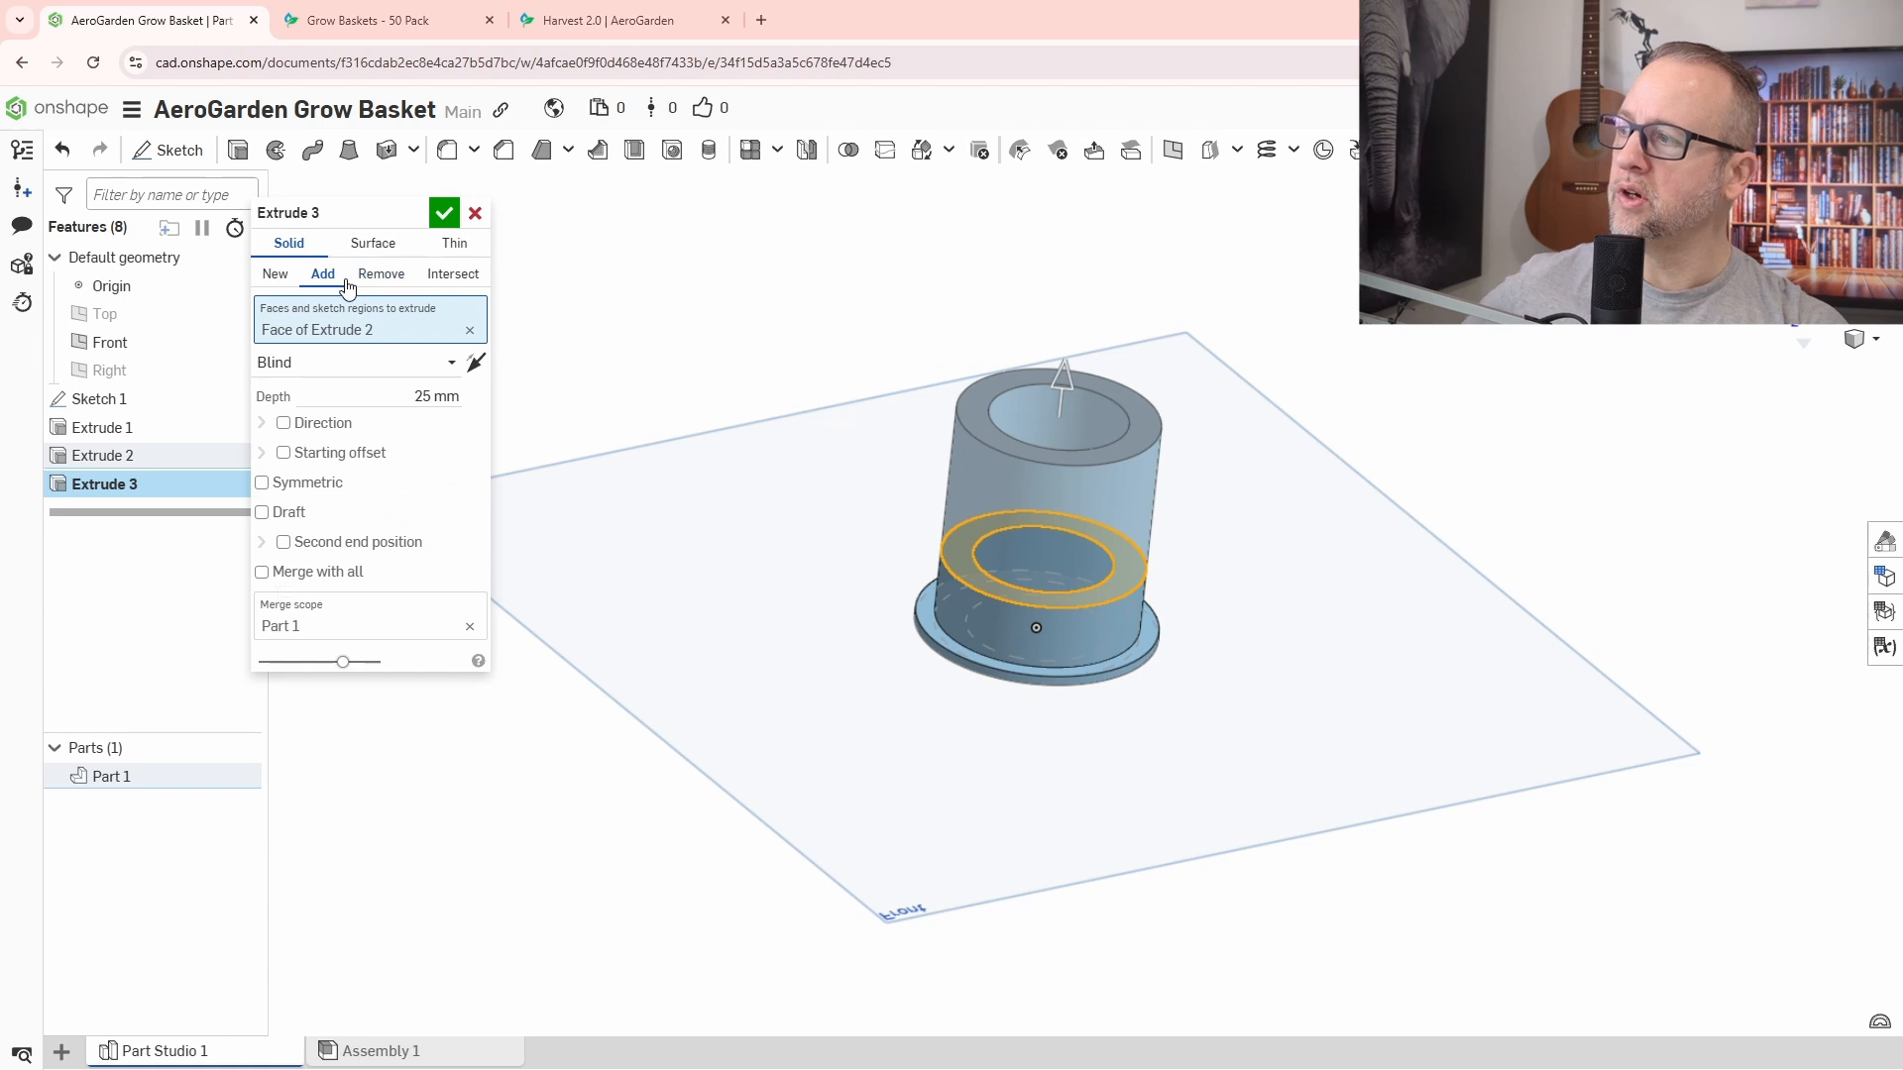
drag(364, 212, 635, 233)
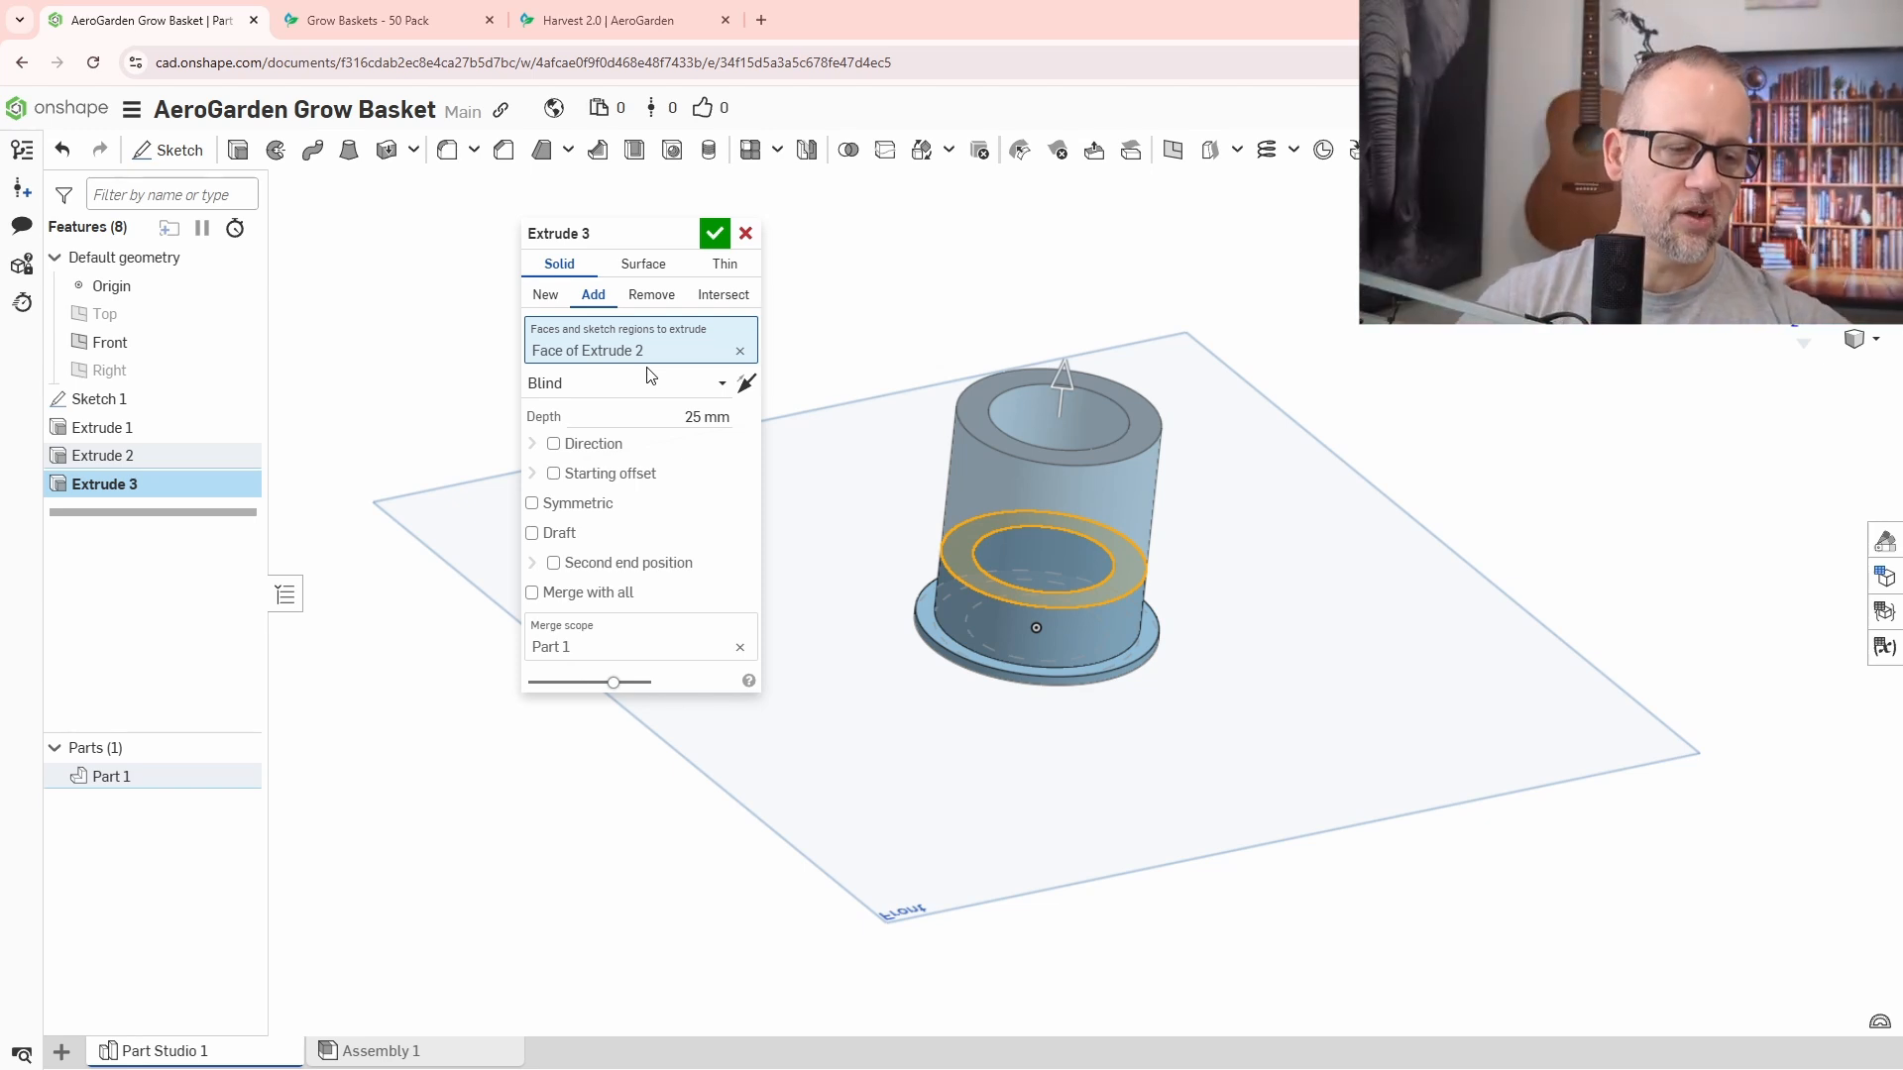
click(681, 417)
text(50)
key(Return)
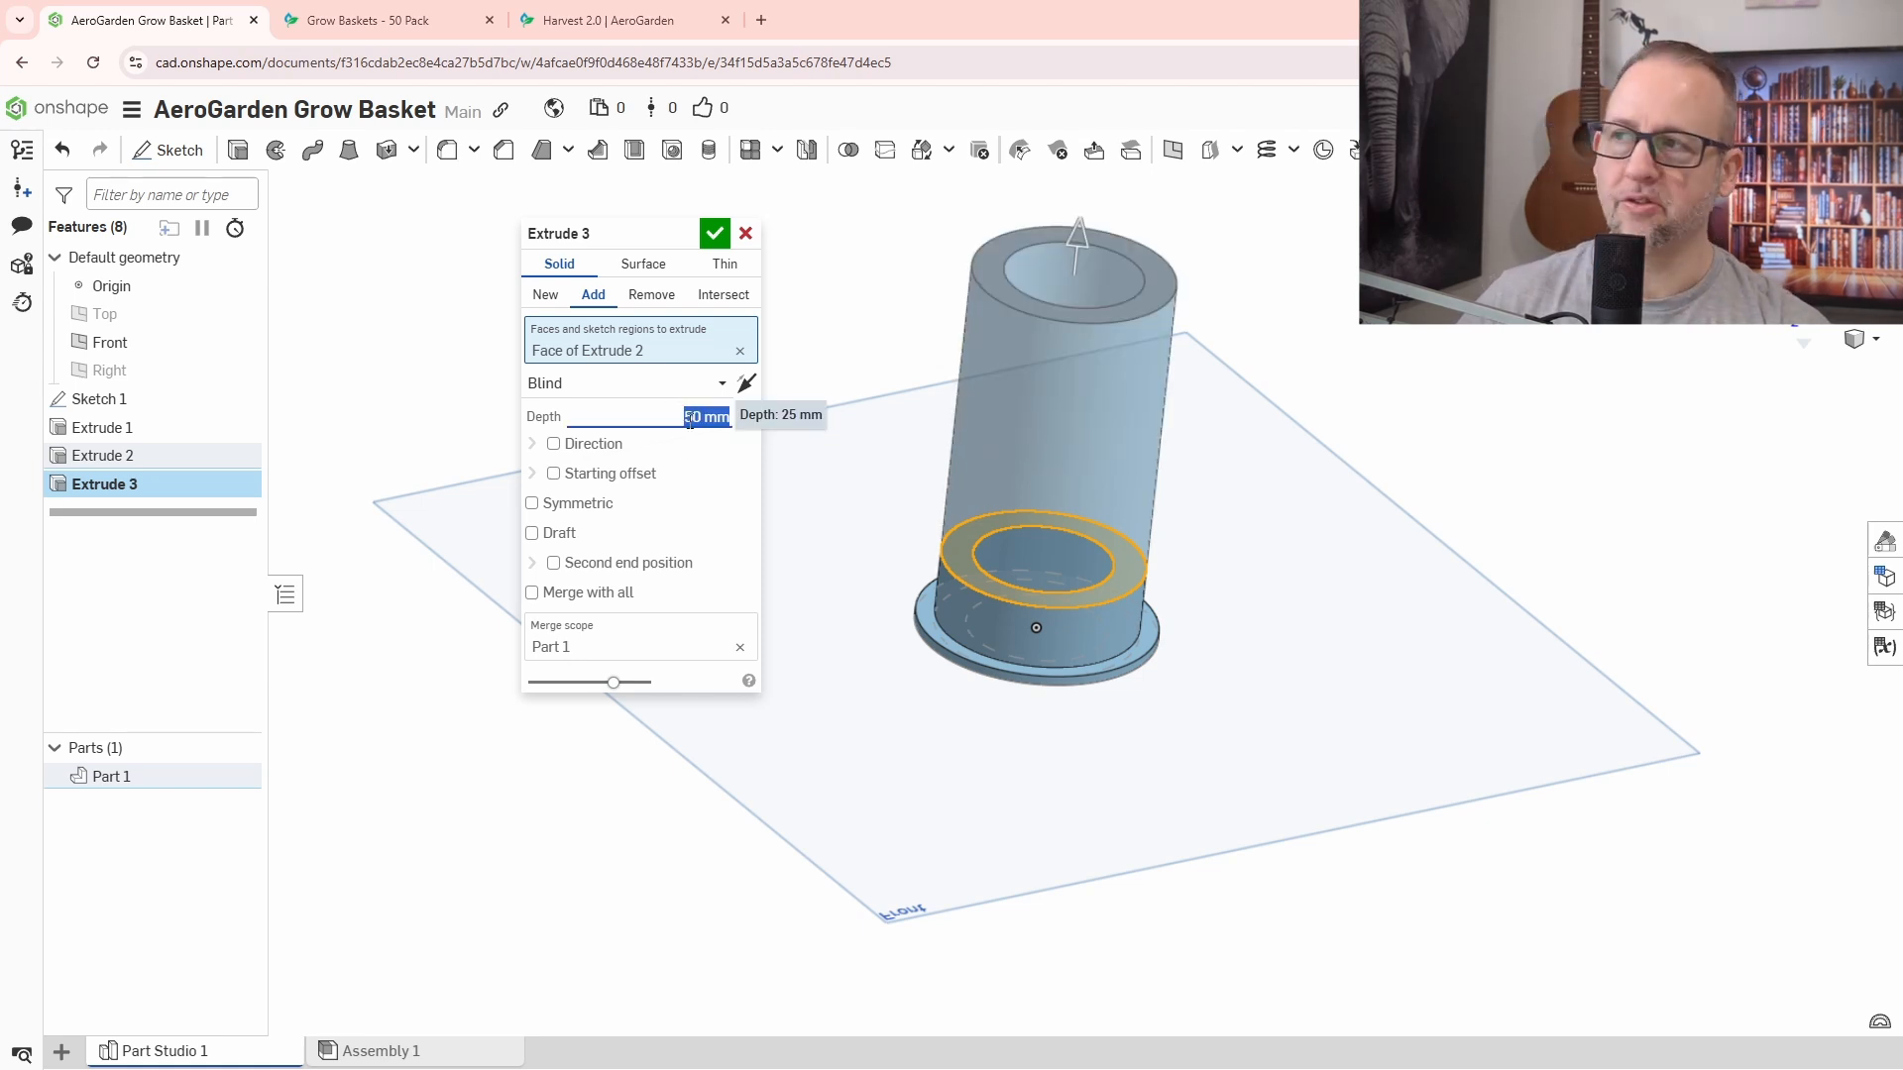
click(715, 235)
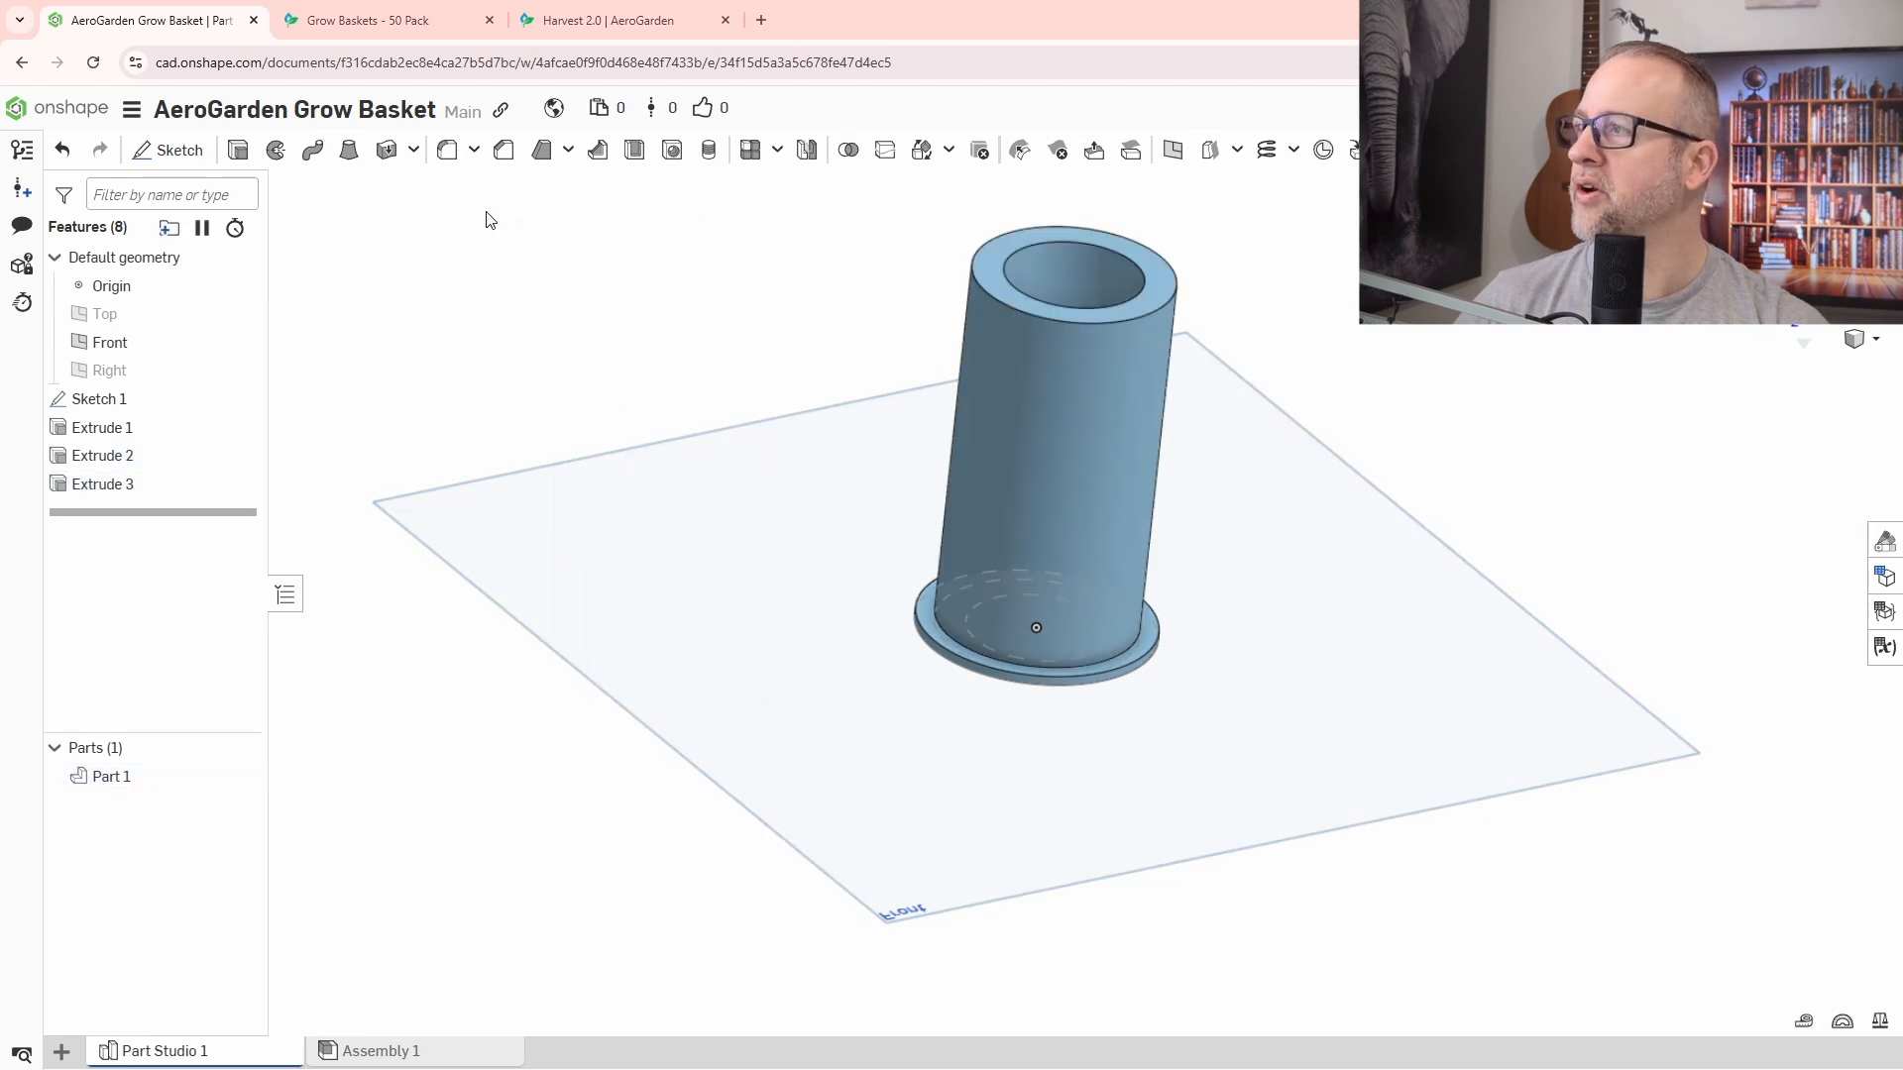
Change the 50 mm body extrusion to a new separate part and hide the rim part.
double_click(101, 483)
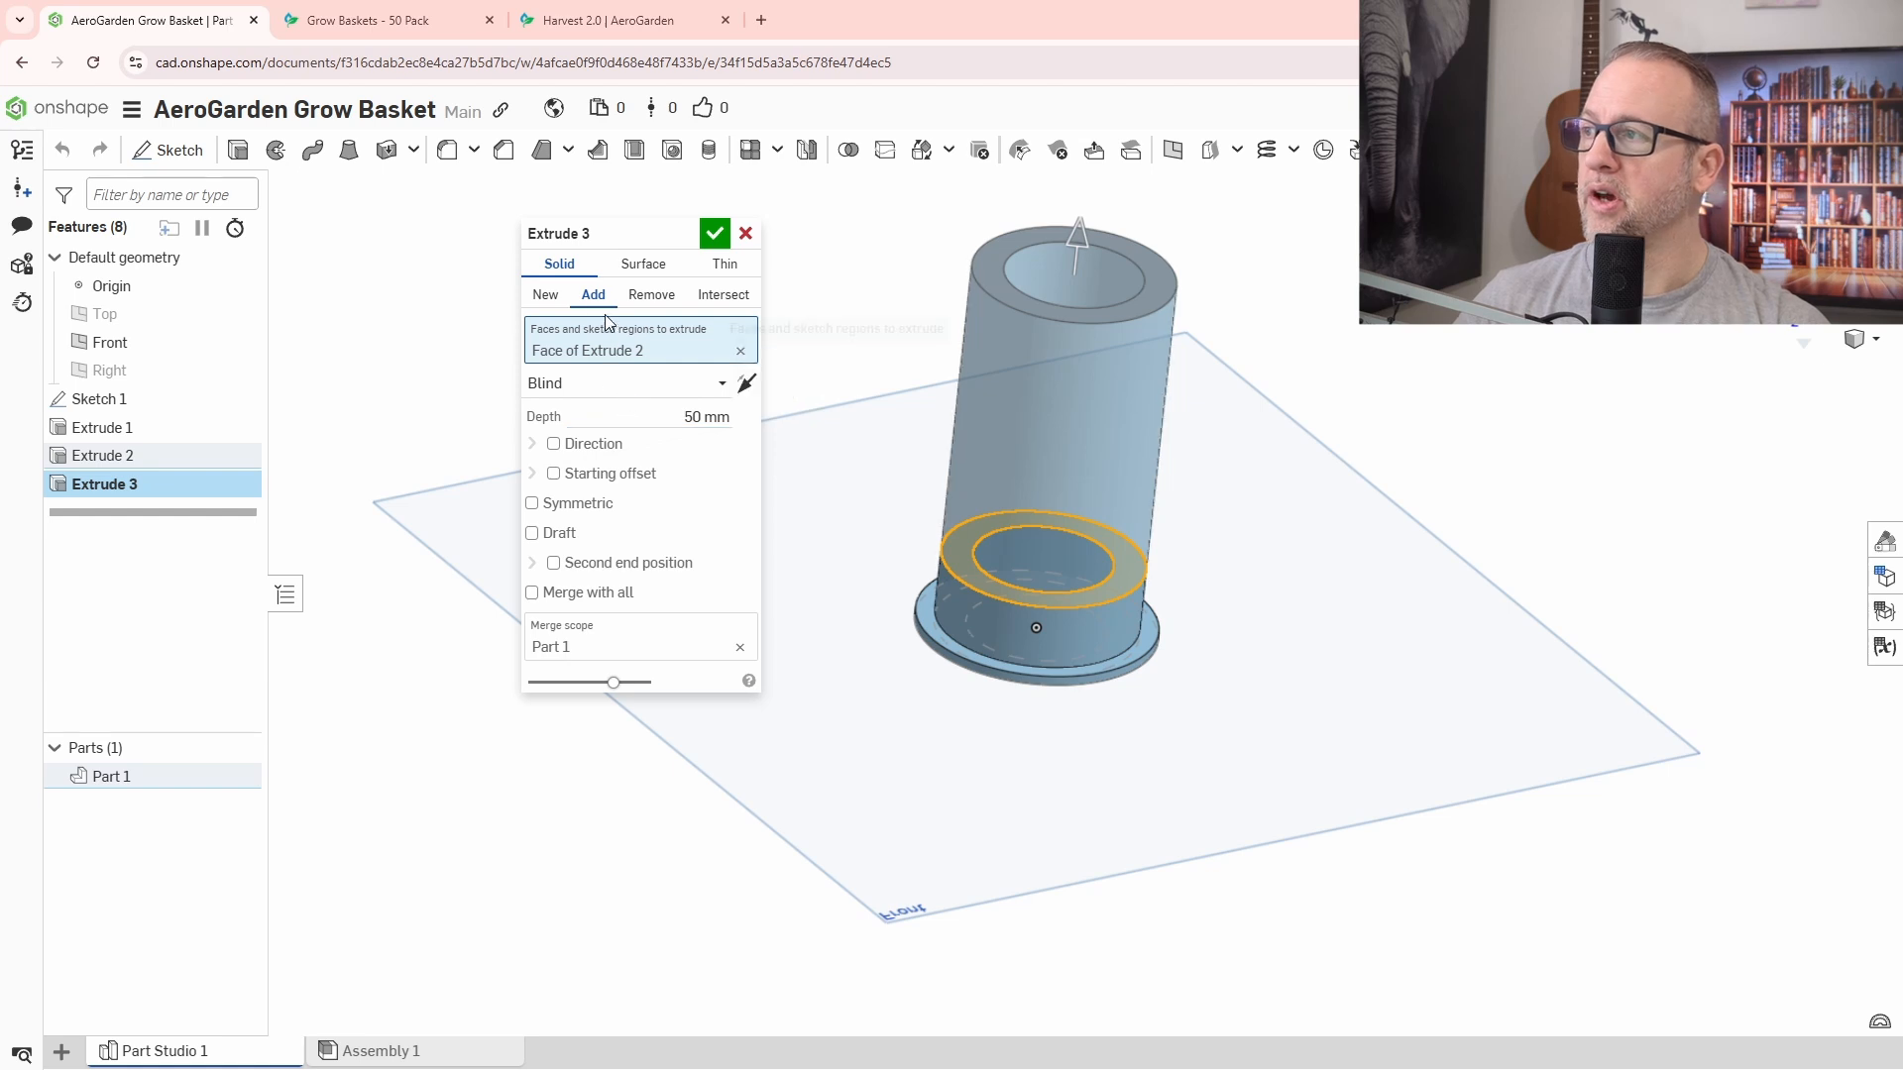
click(543, 295)
click(714, 234)
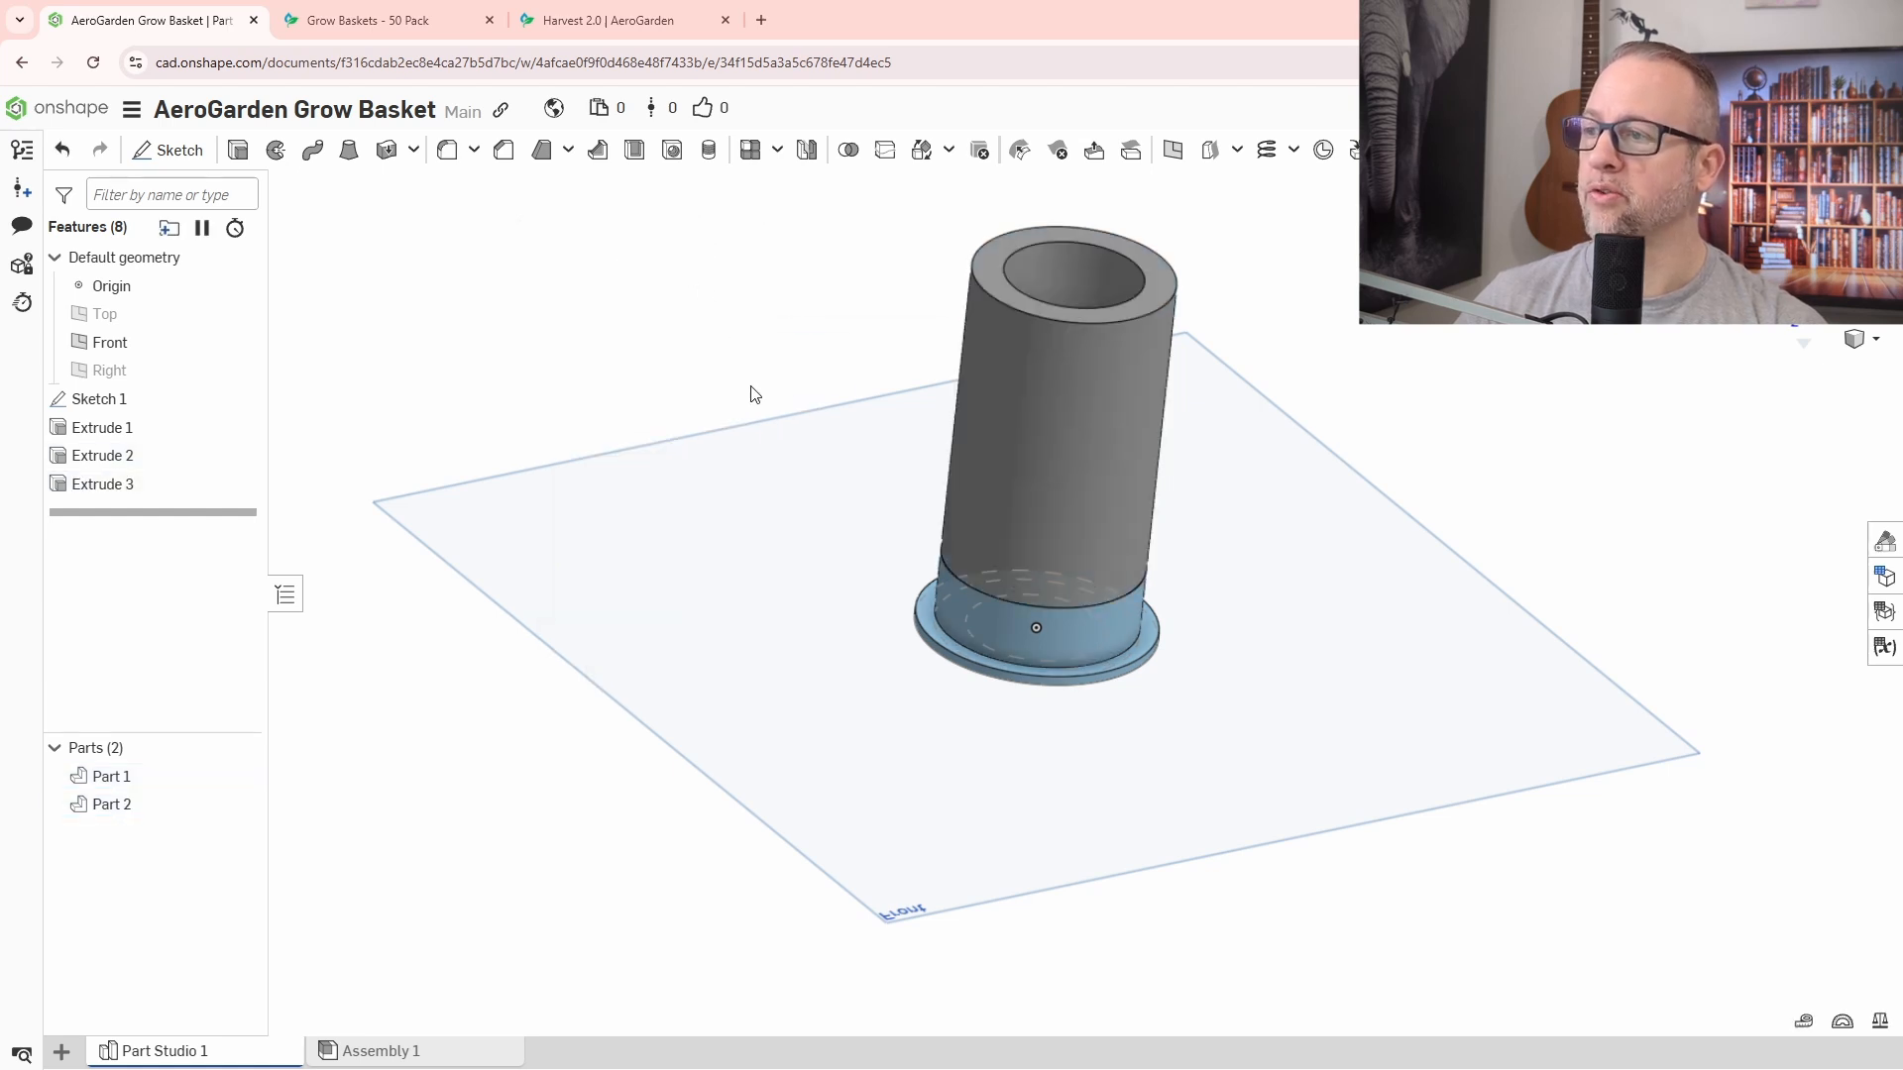
right_drag(1263, 662, 1148, 479)
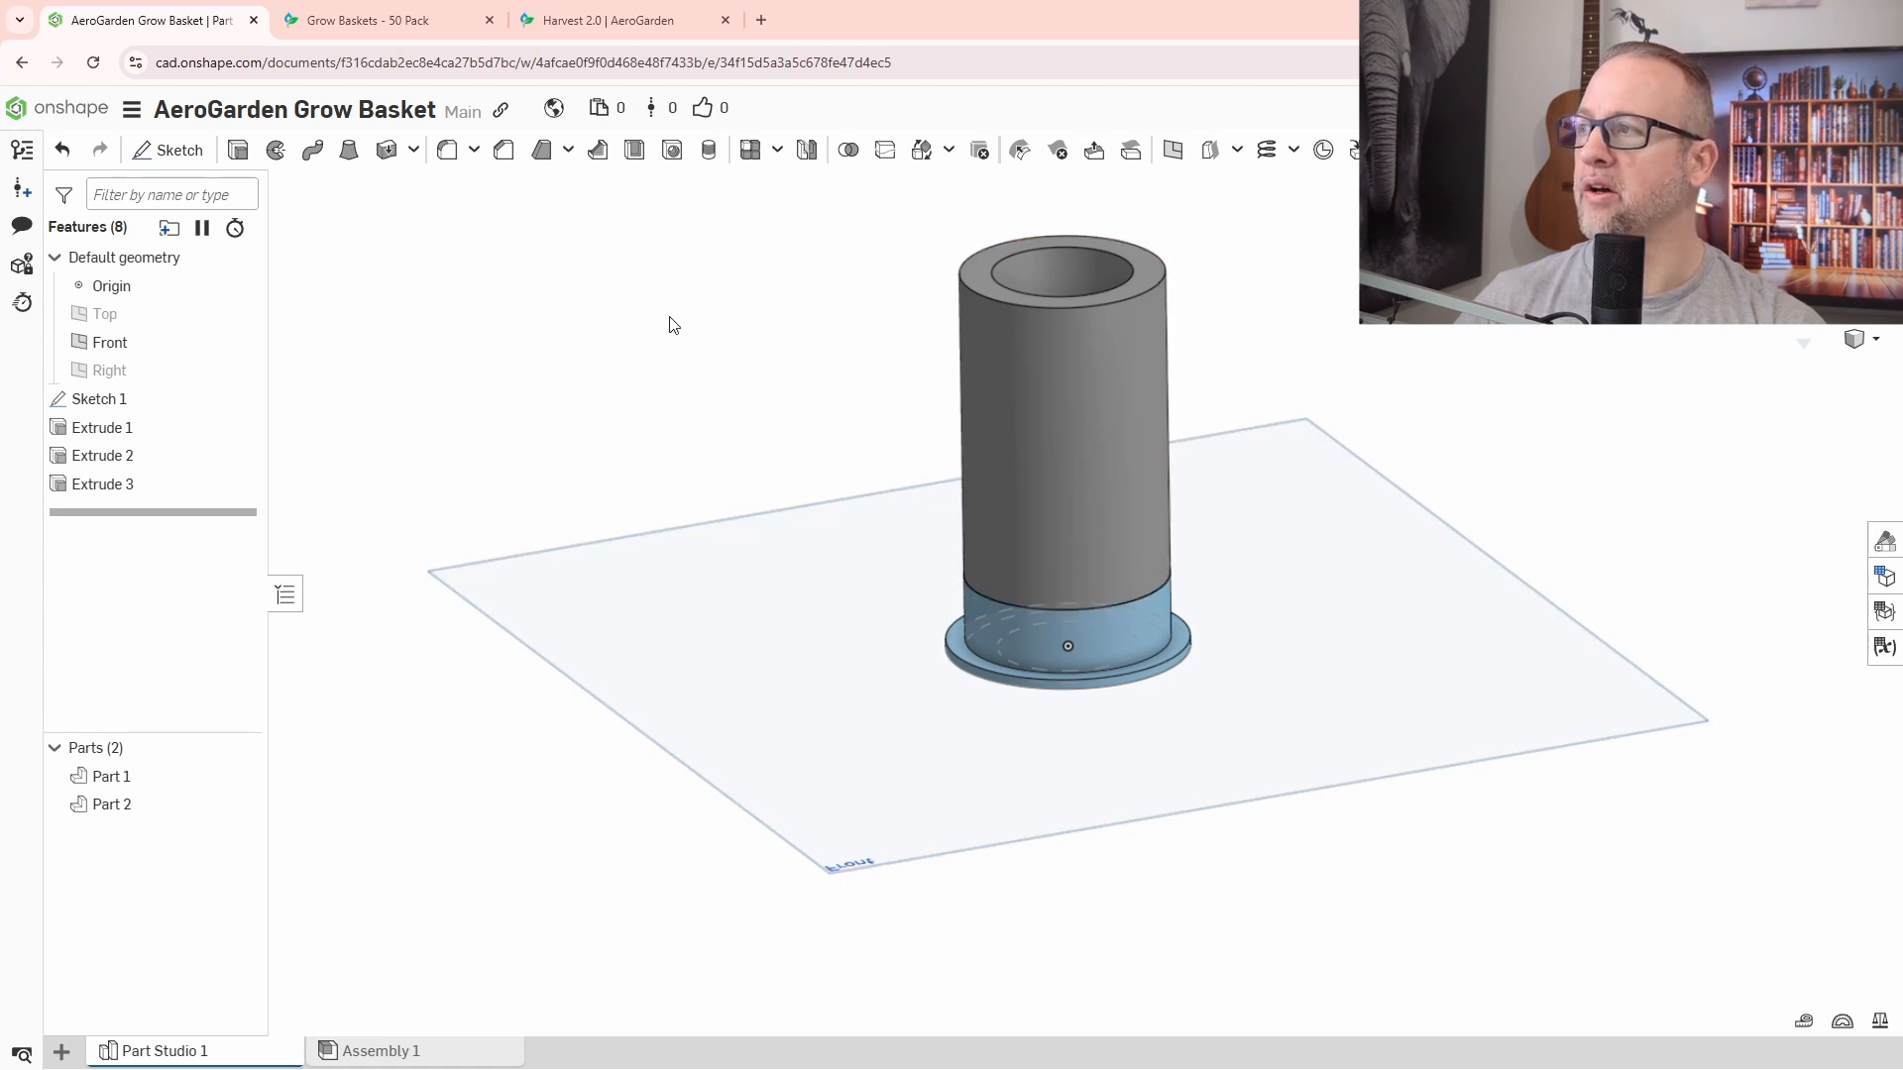
right_drag(1116, 496, 1182, 406)
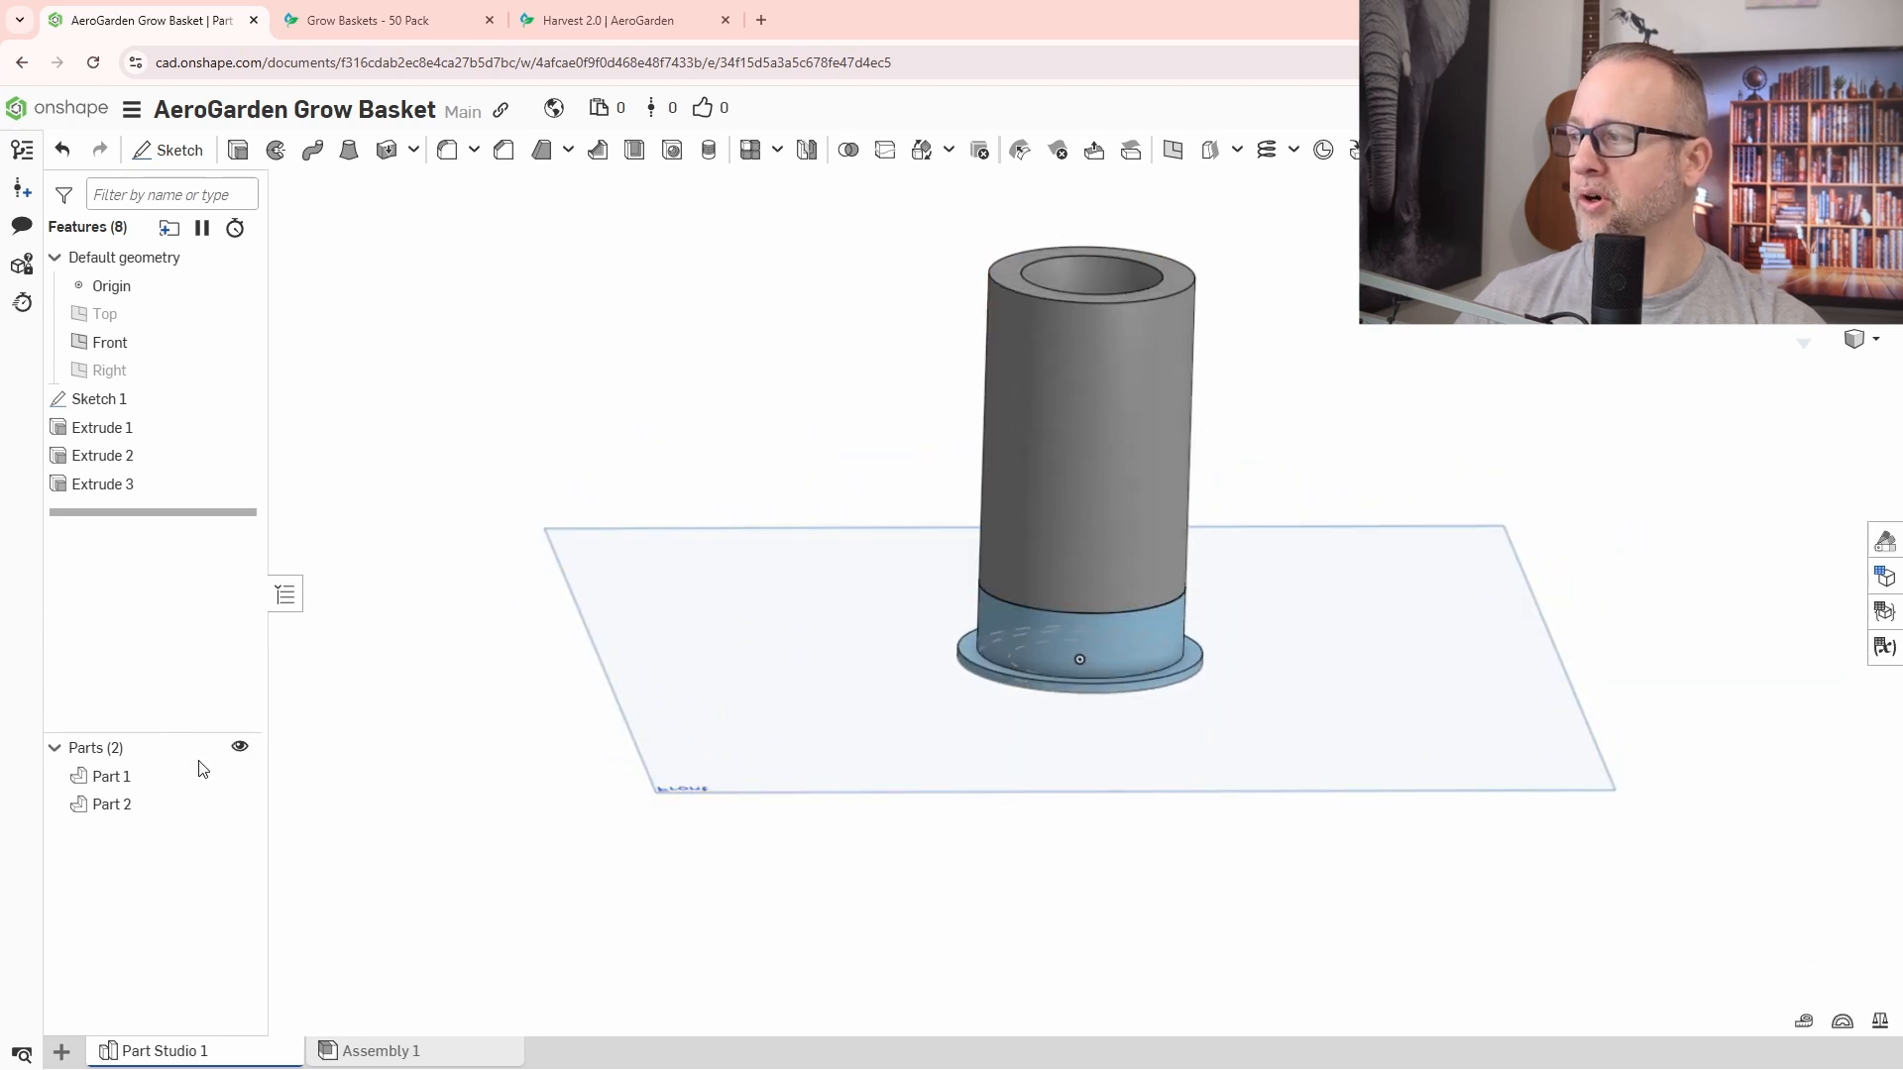
click(240, 776)
right_drag(544, 688, 902, 634)
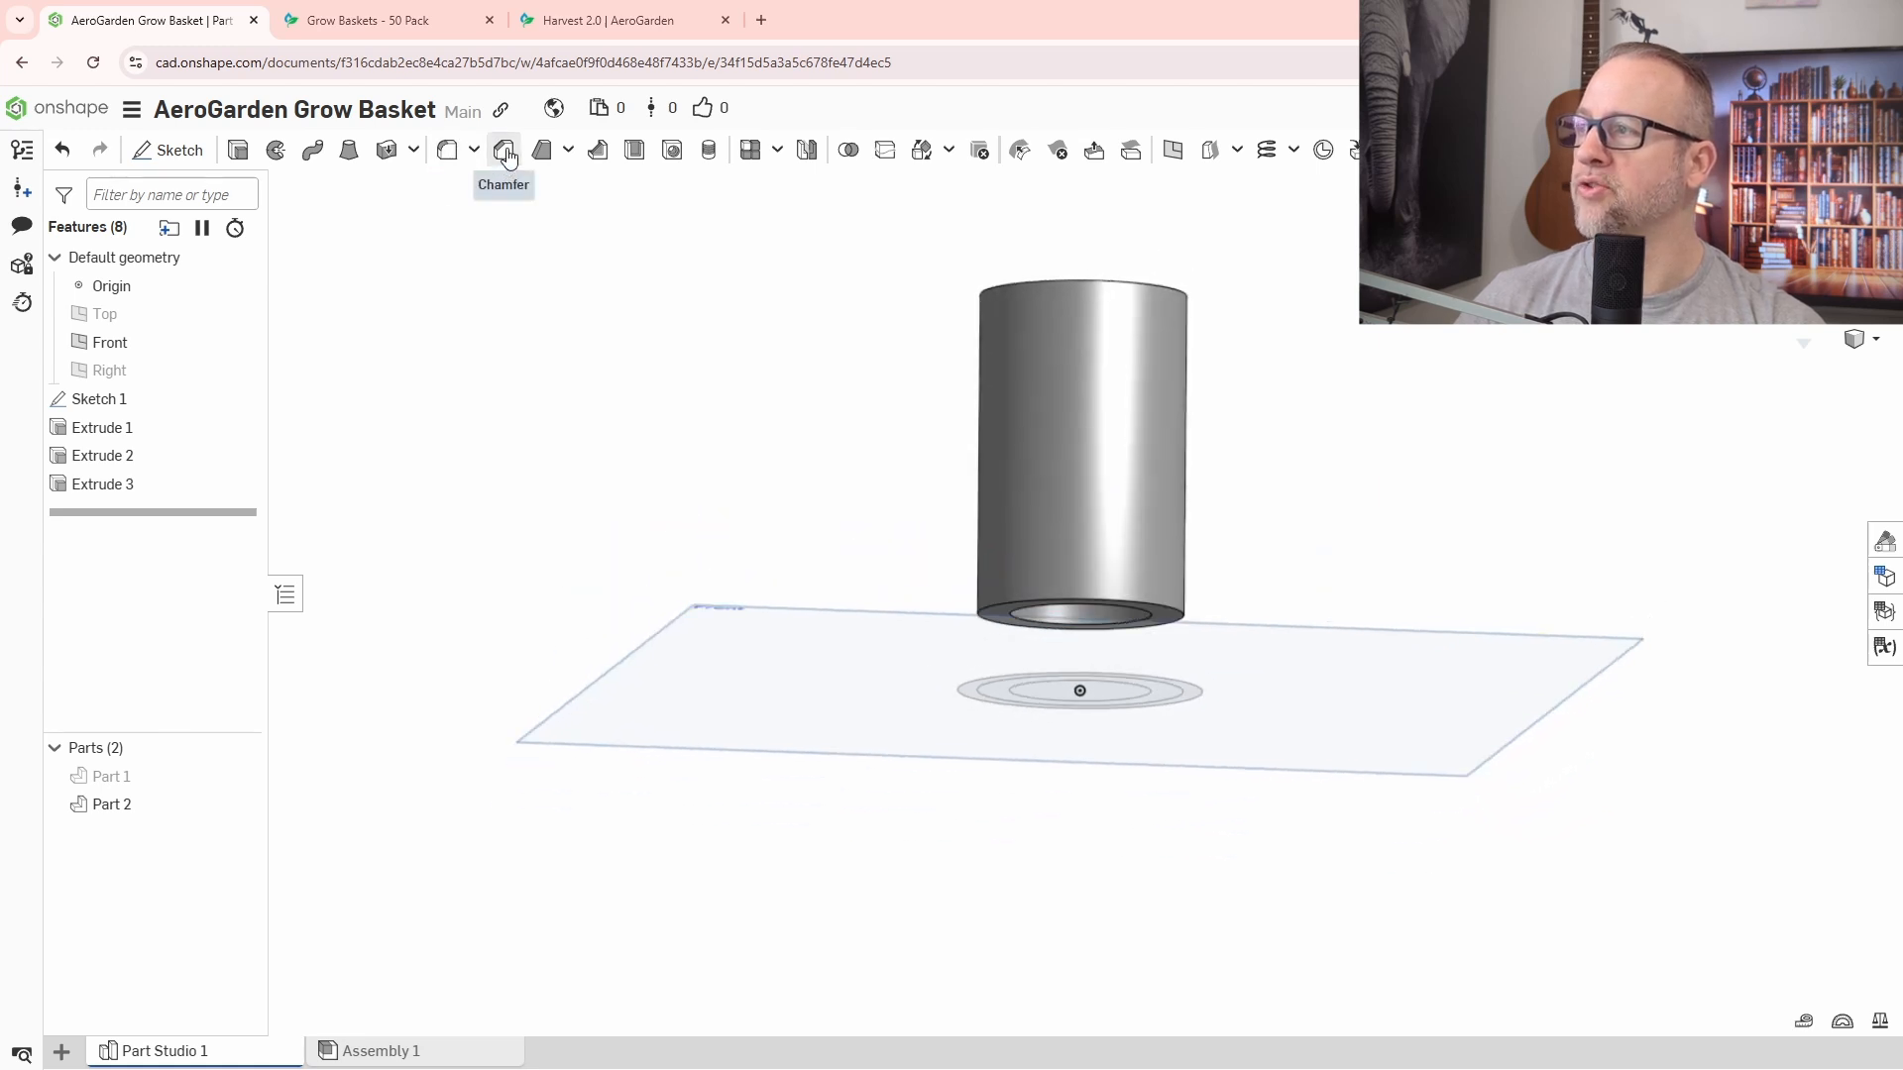
Draft the body's outer face by 4 degrees from its rim-side end face, reversing the direction so it tapers inward.
click(542, 150)
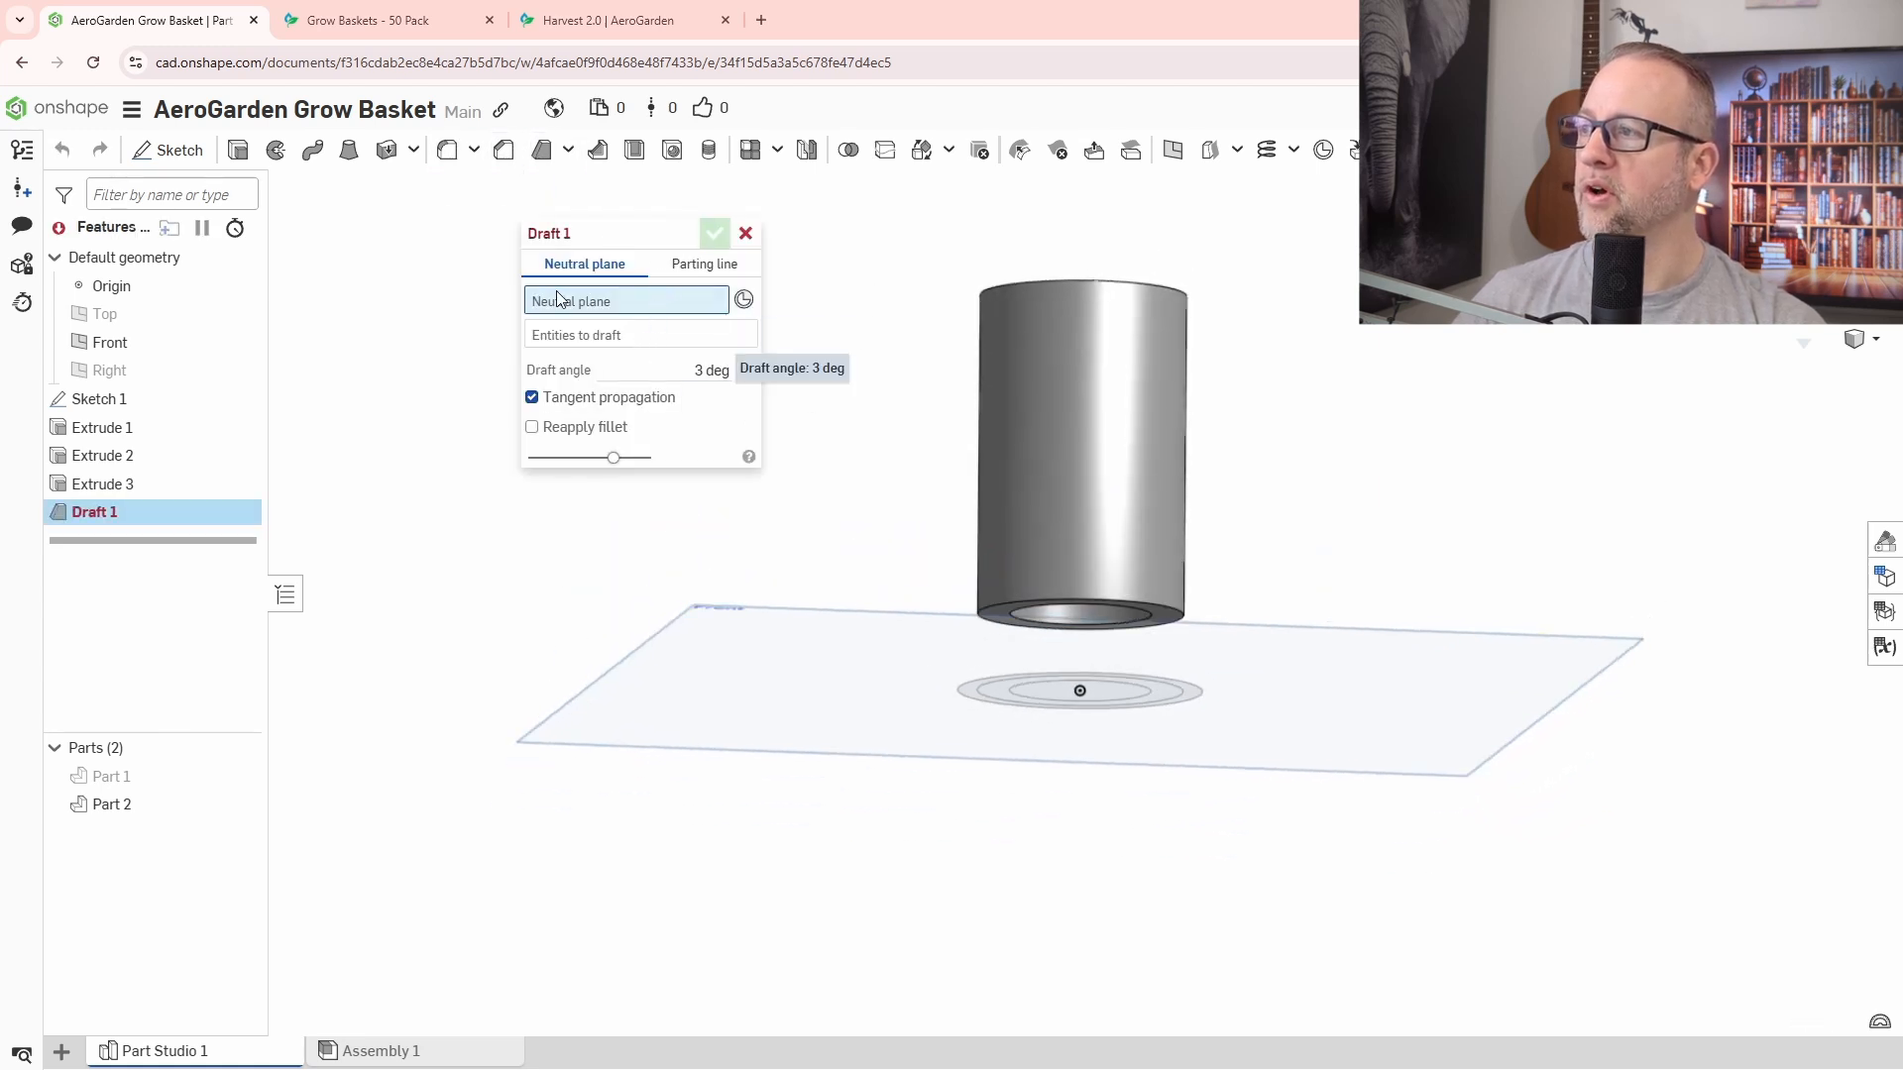
scroll(995, 596, up, 3)
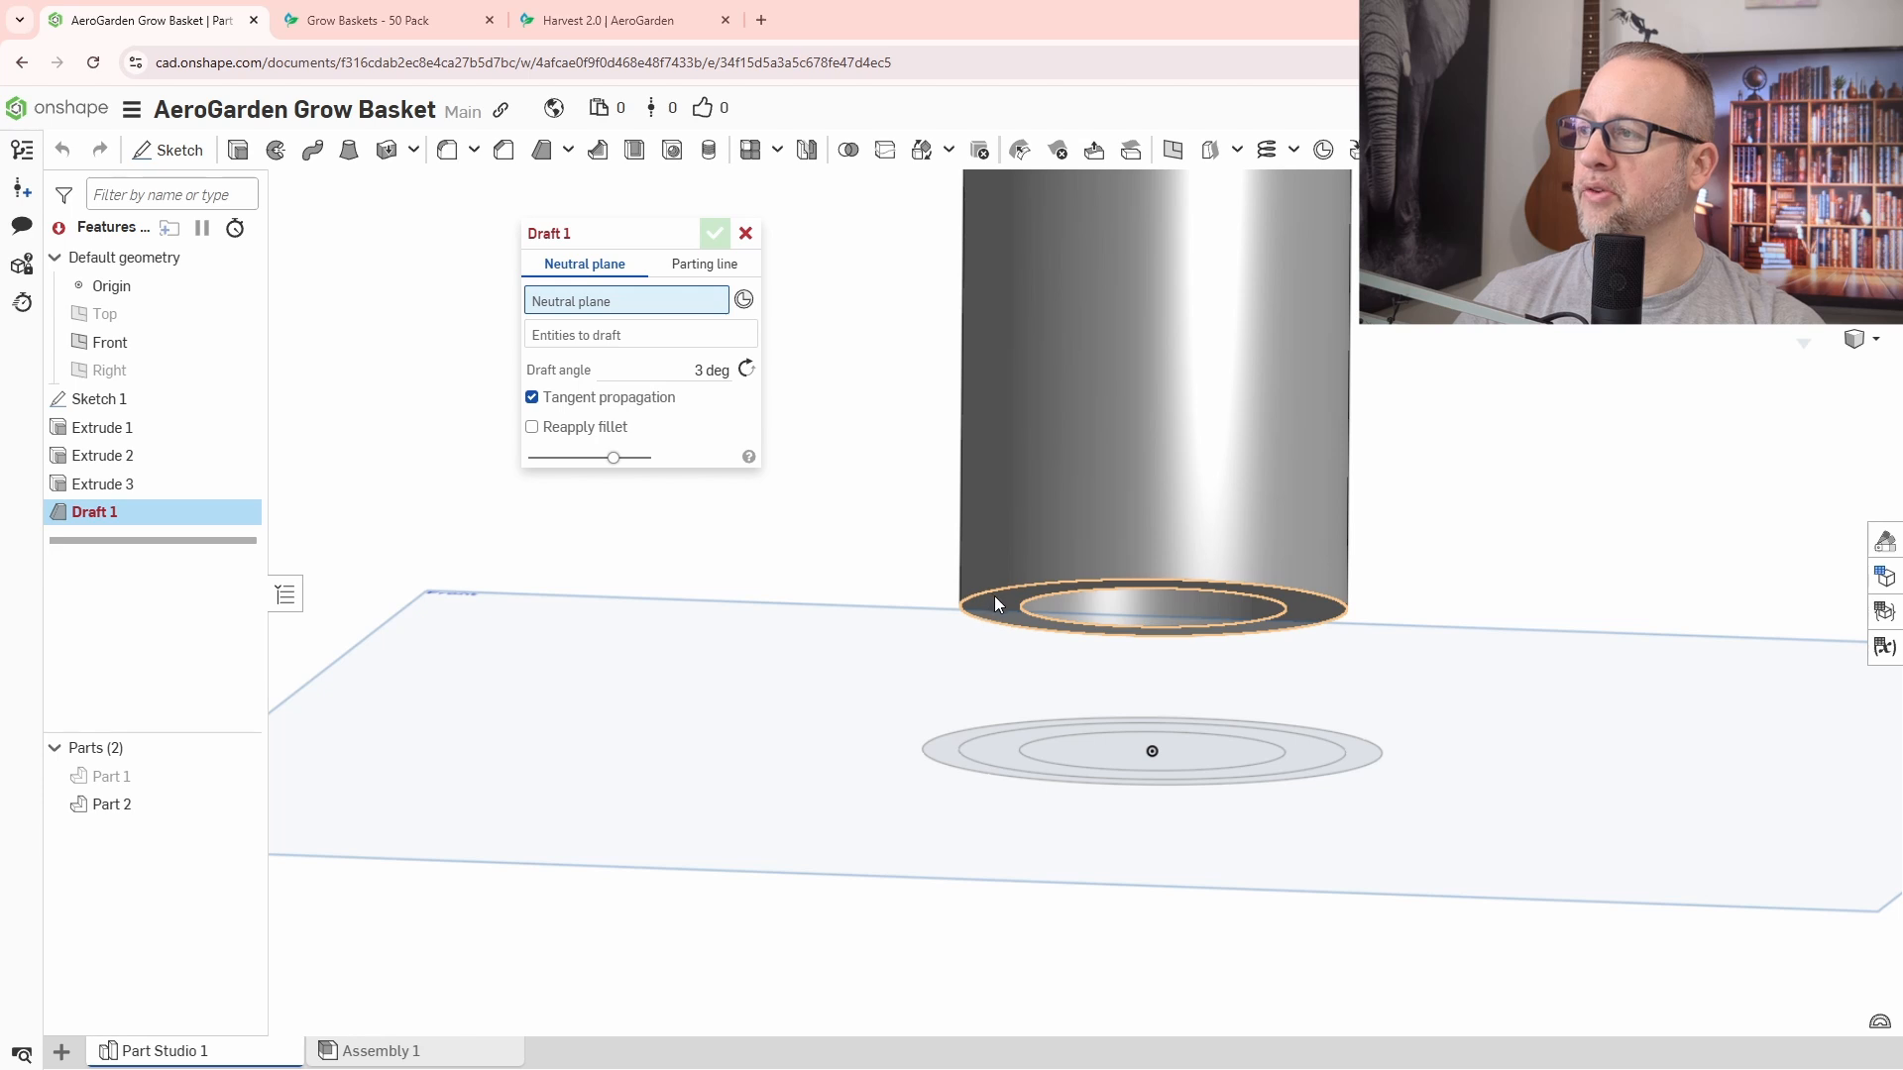
click(995, 596)
click(1265, 404)
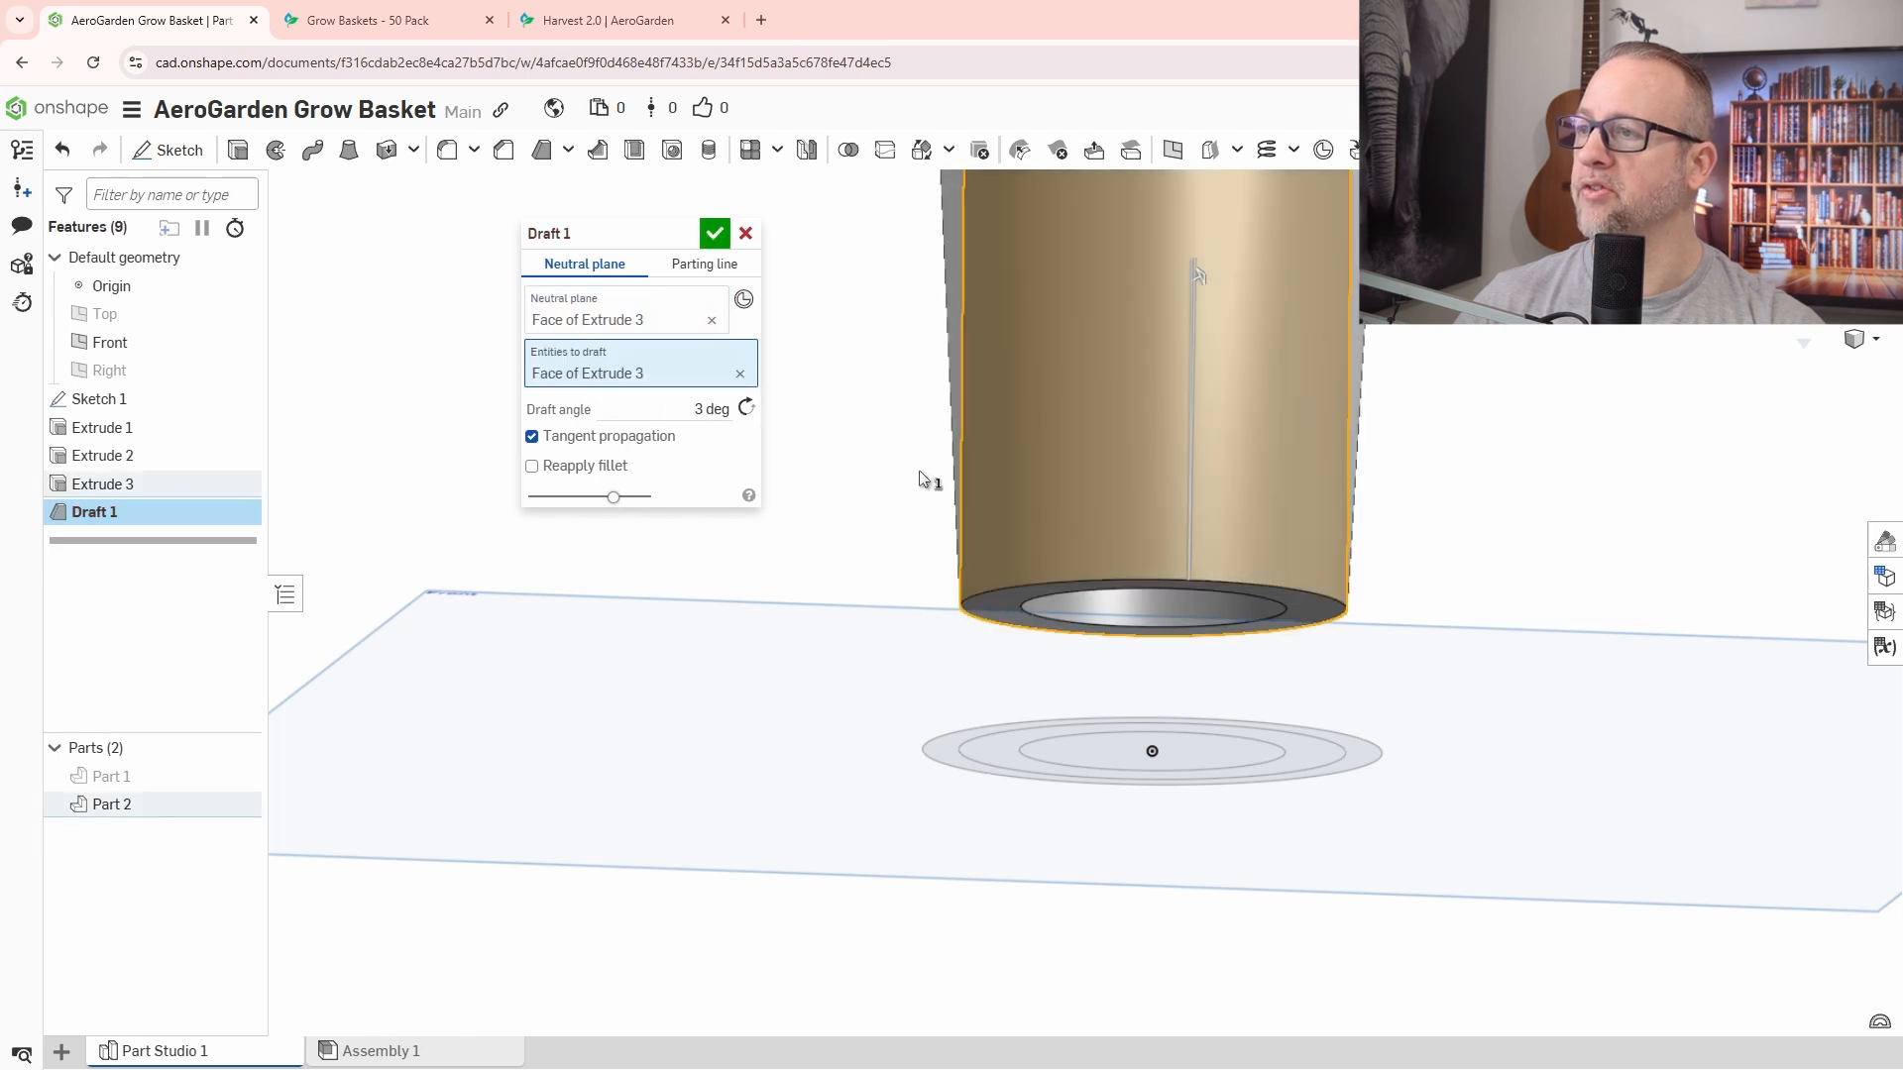
scroll(882, 387, down, 3)
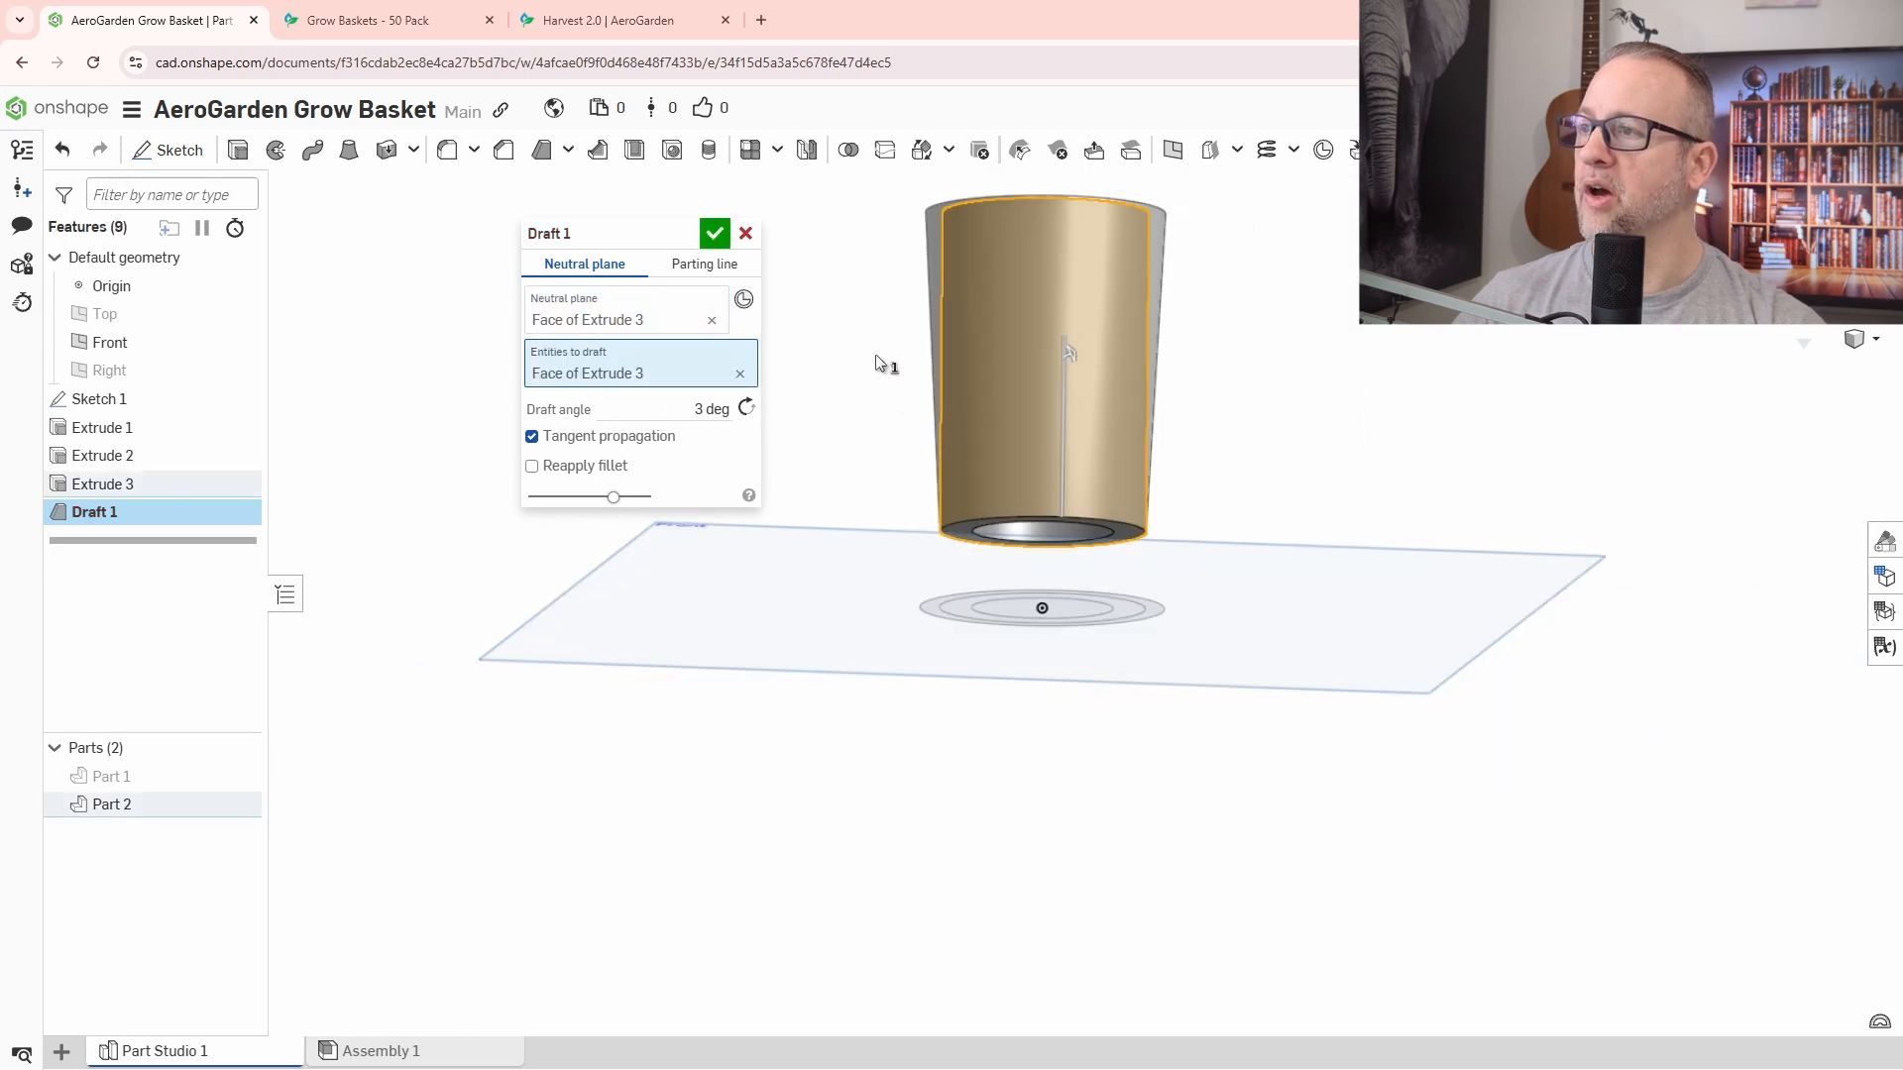
click(746, 407)
click(729, 414)
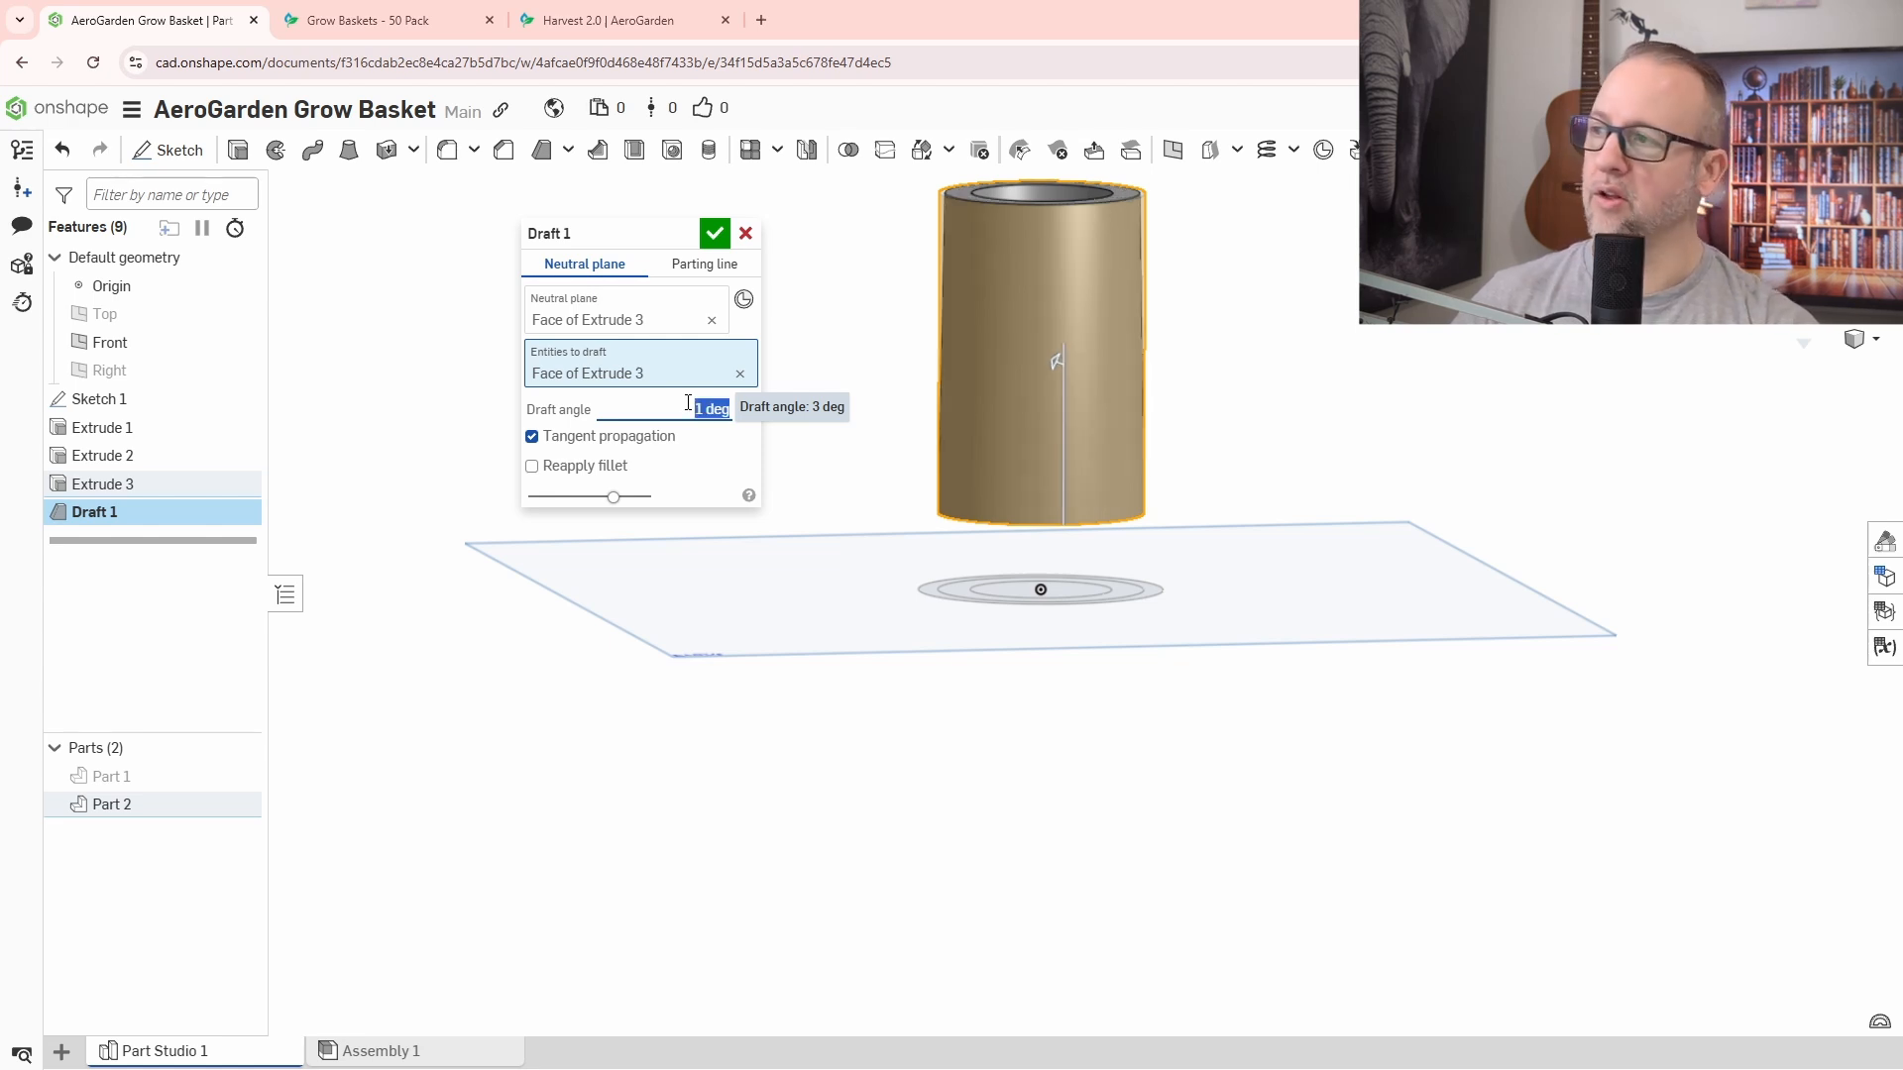
scroll(688, 404, up, 3)
mouse_move(1253, 374)
right_down()
mouse_move(1223, 394)
mouse_move(1232, 446)
mouse_move(1225, 193)
mouse_move(1245, 212)
mouse_move(1230, 352)
right_up()
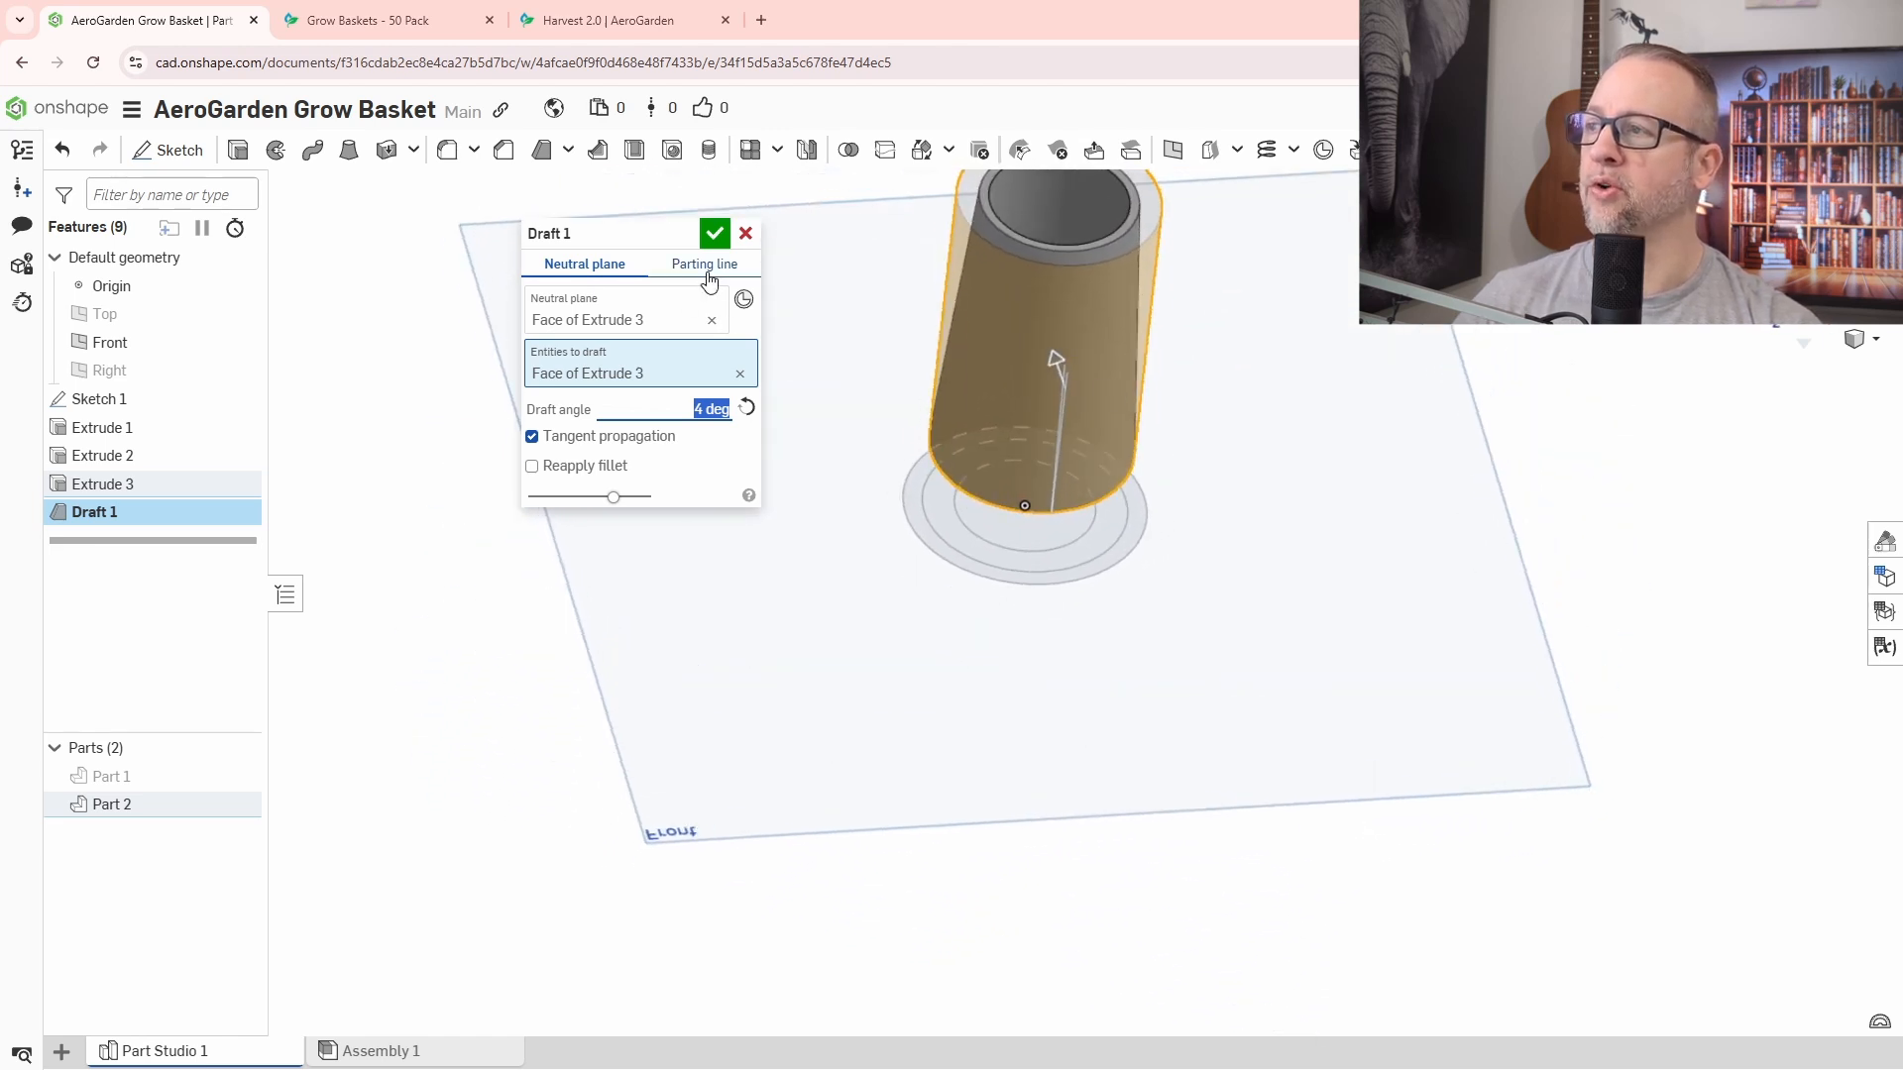
click(717, 236)
Start a draft on the body's inner face, using a face of the base sketch as the neutral plane.
right_drag(1229, 555, 1253, 442)
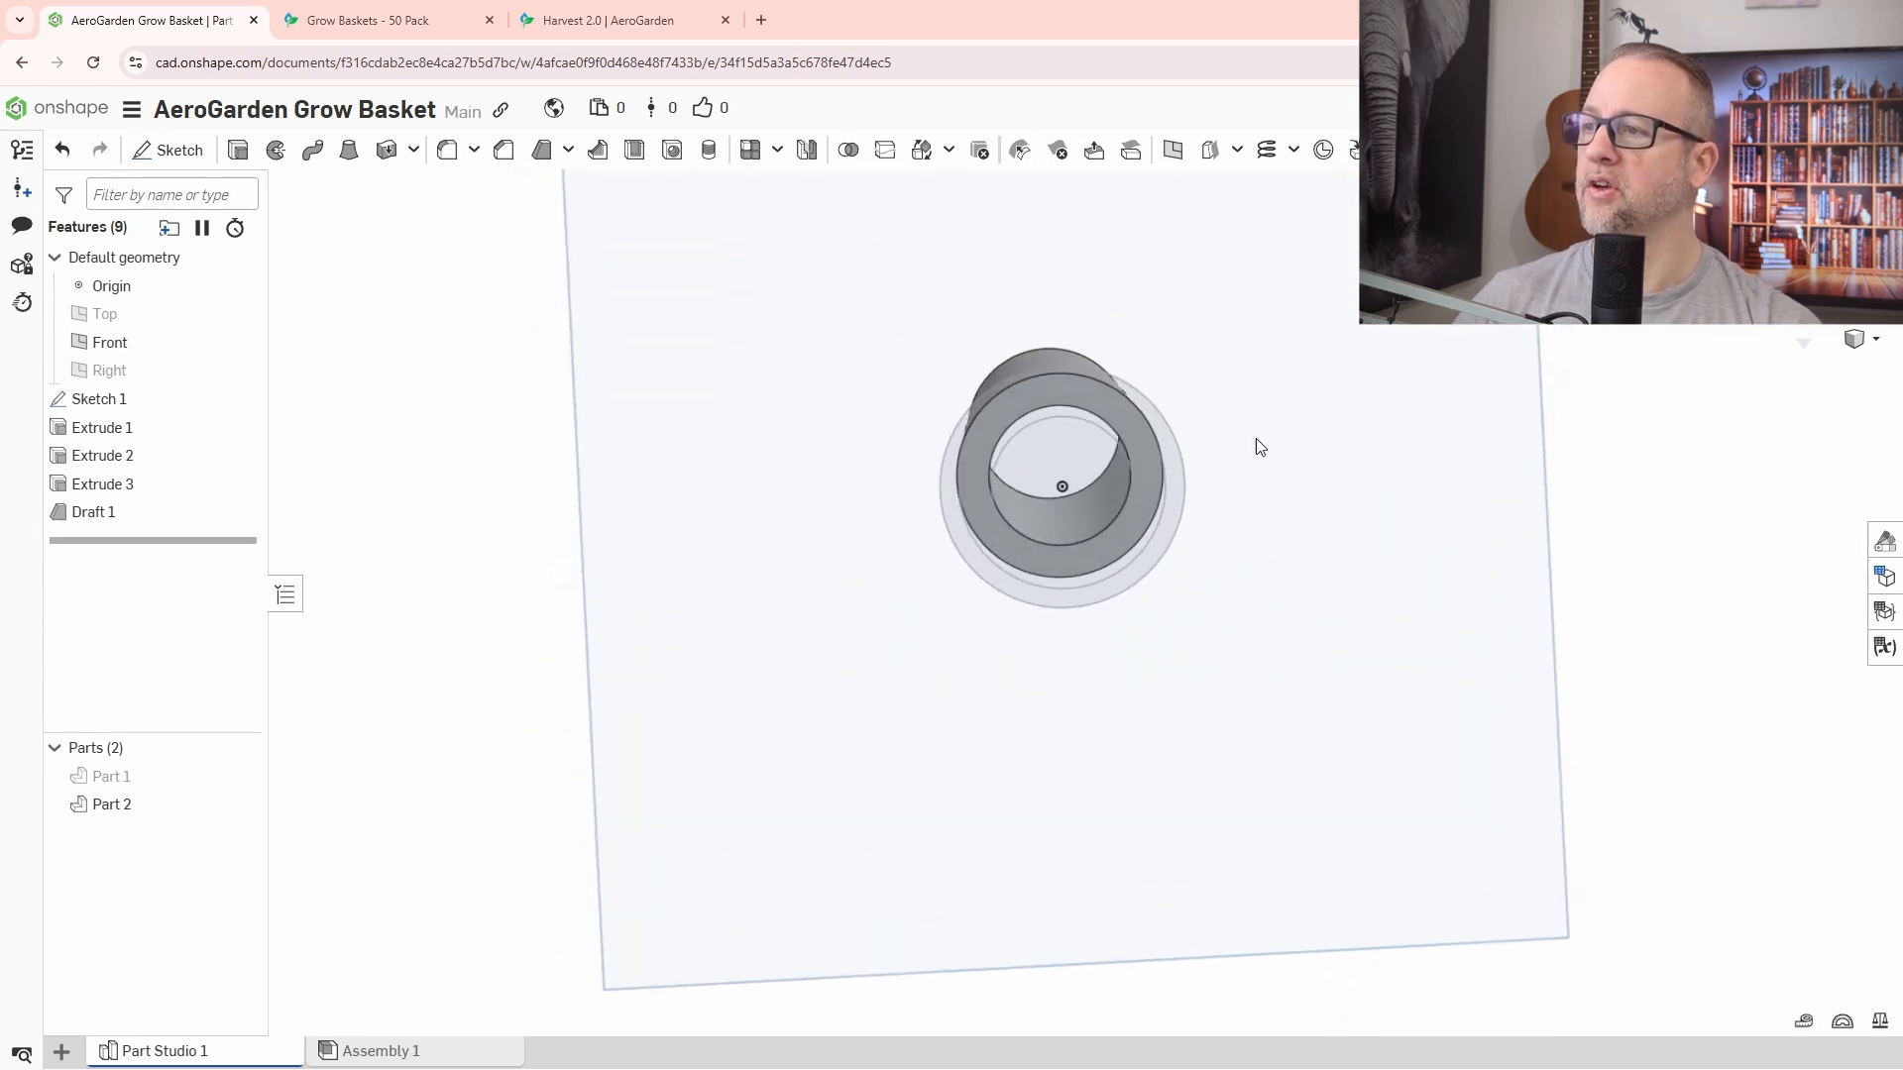
click(506, 156)
click(541, 149)
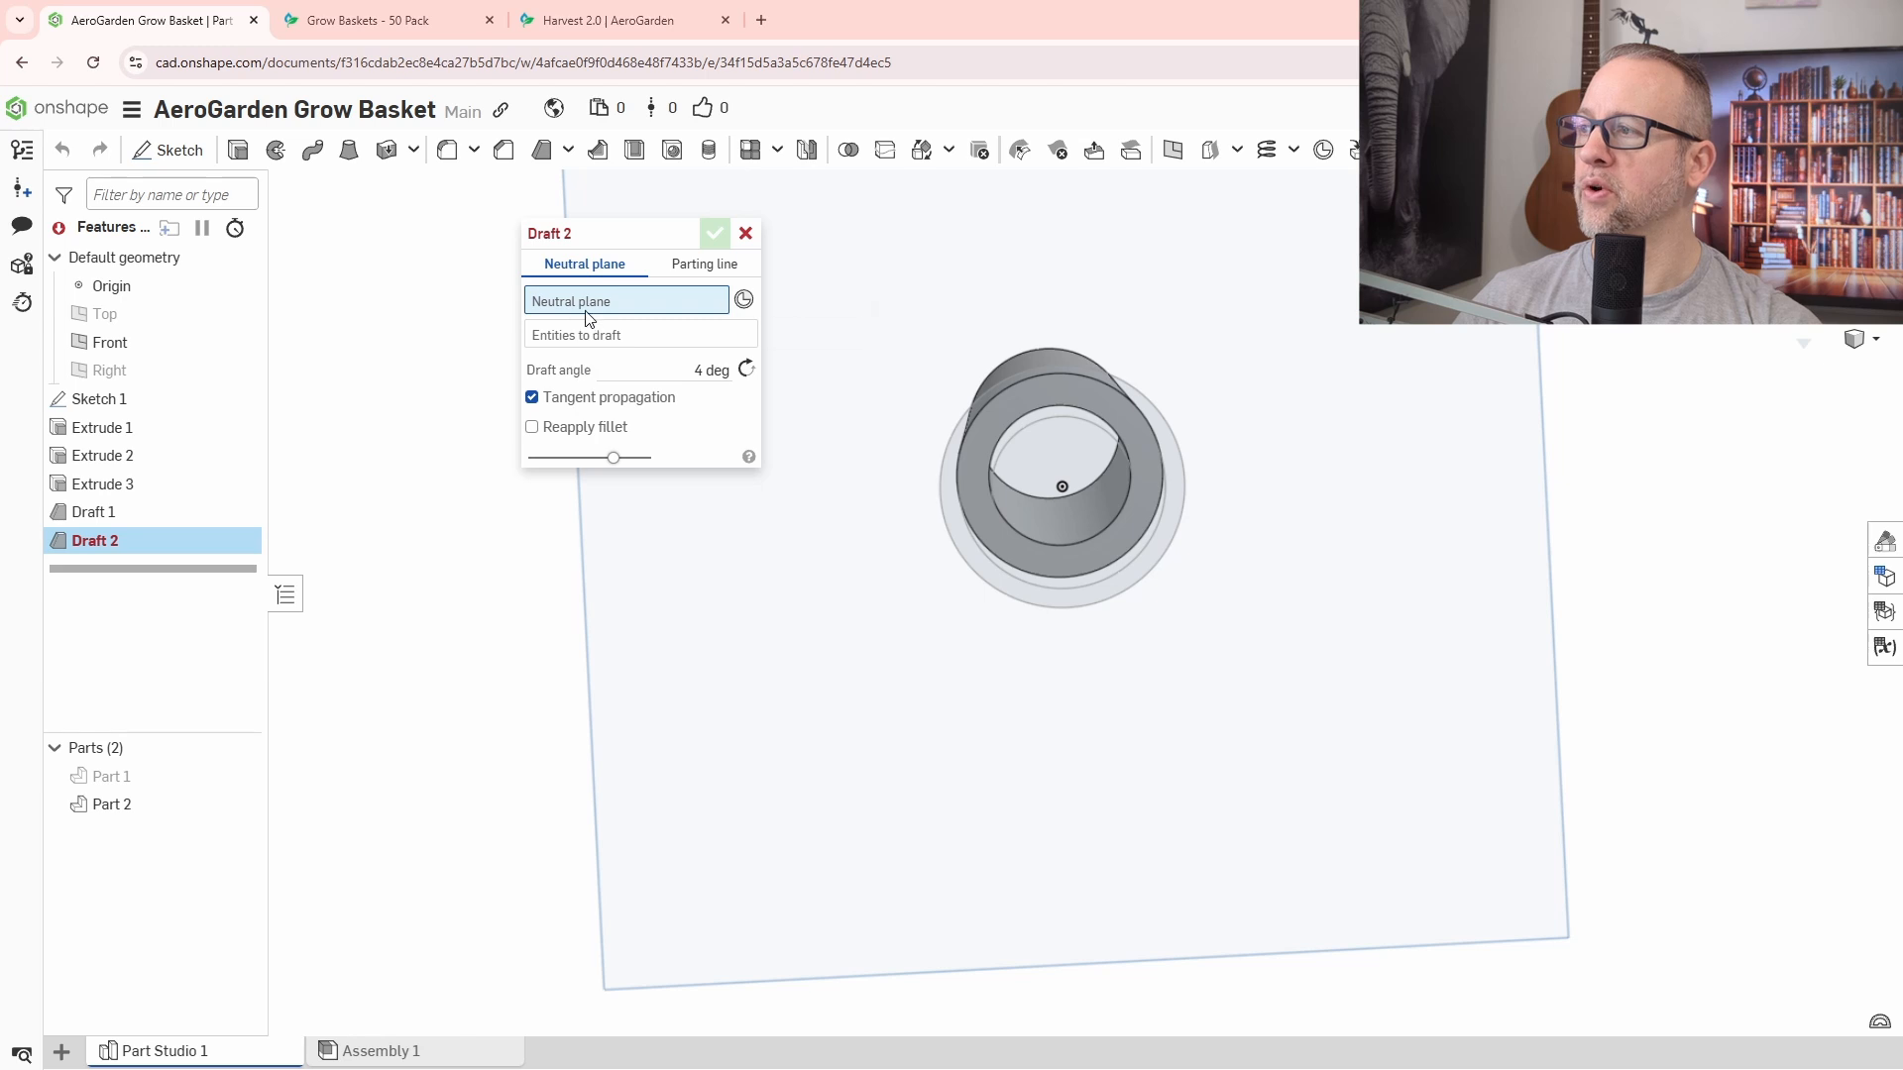
click(984, 520)
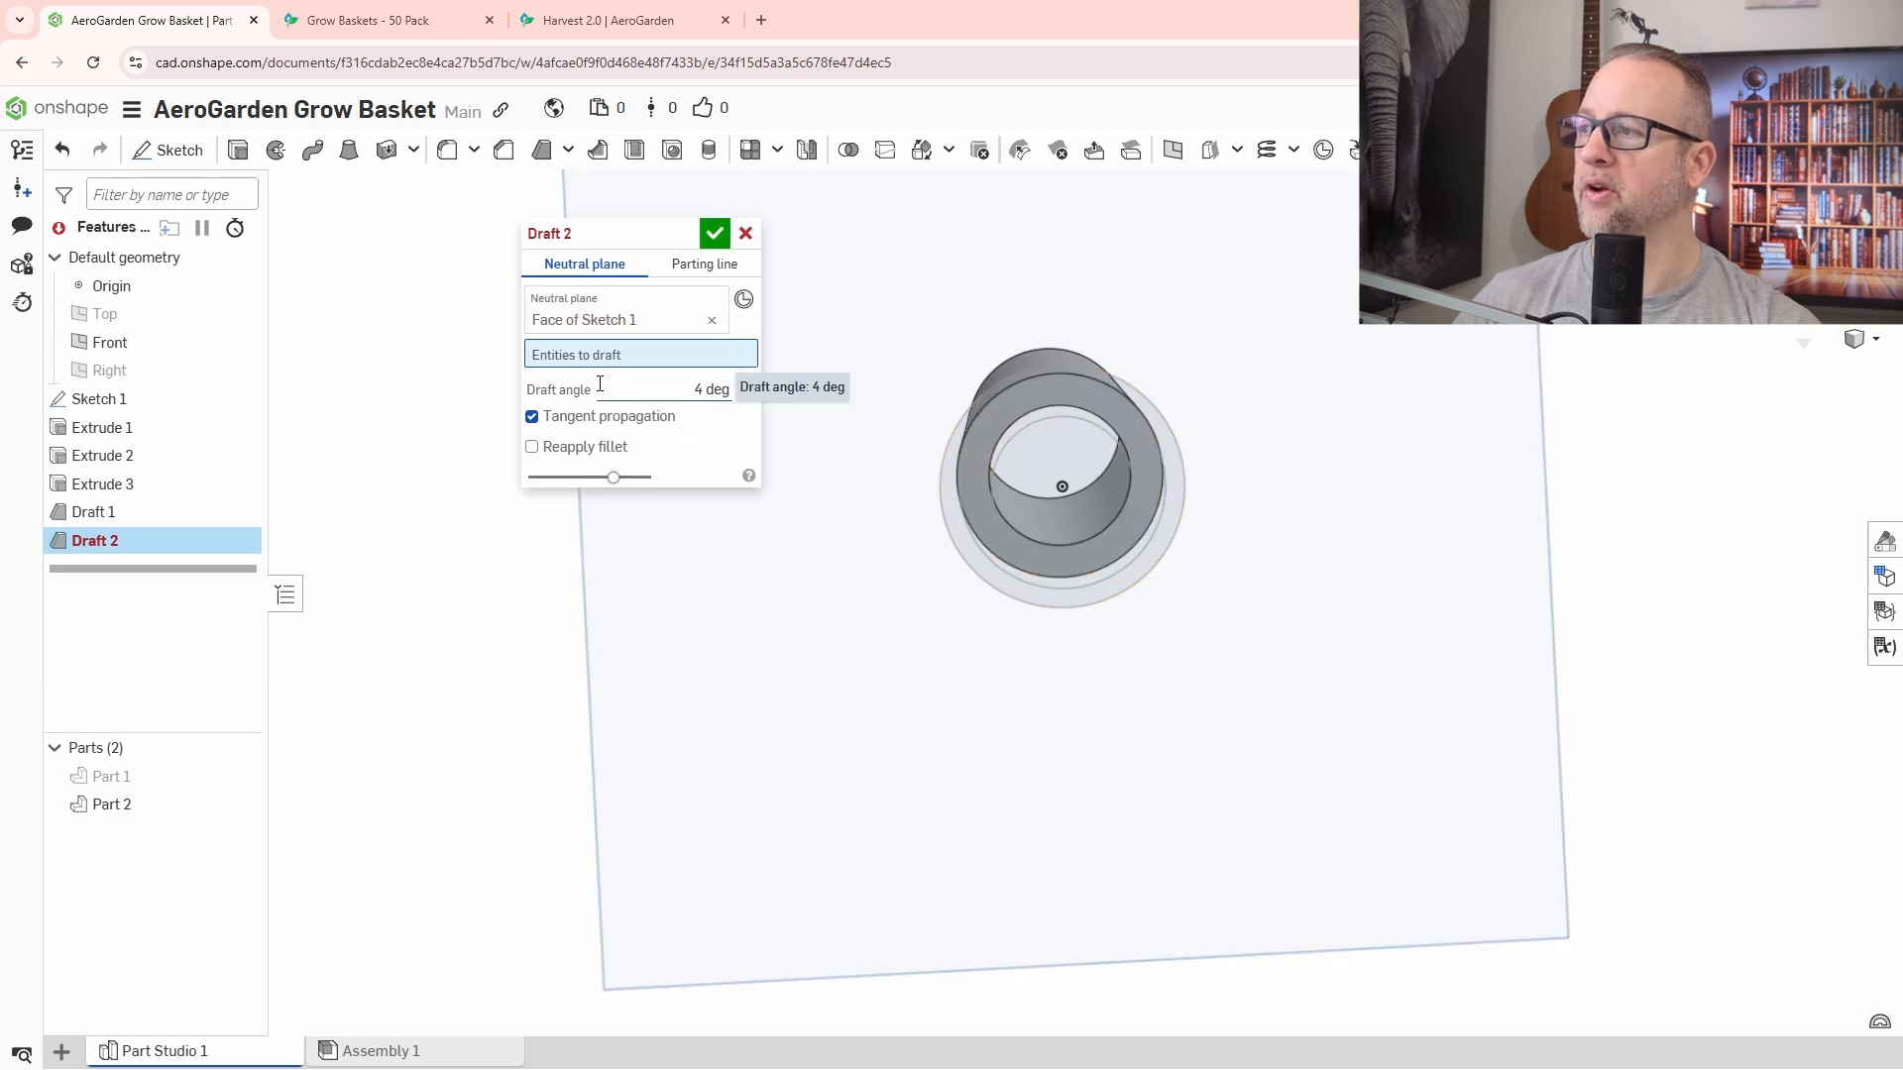
click(1053, 525)
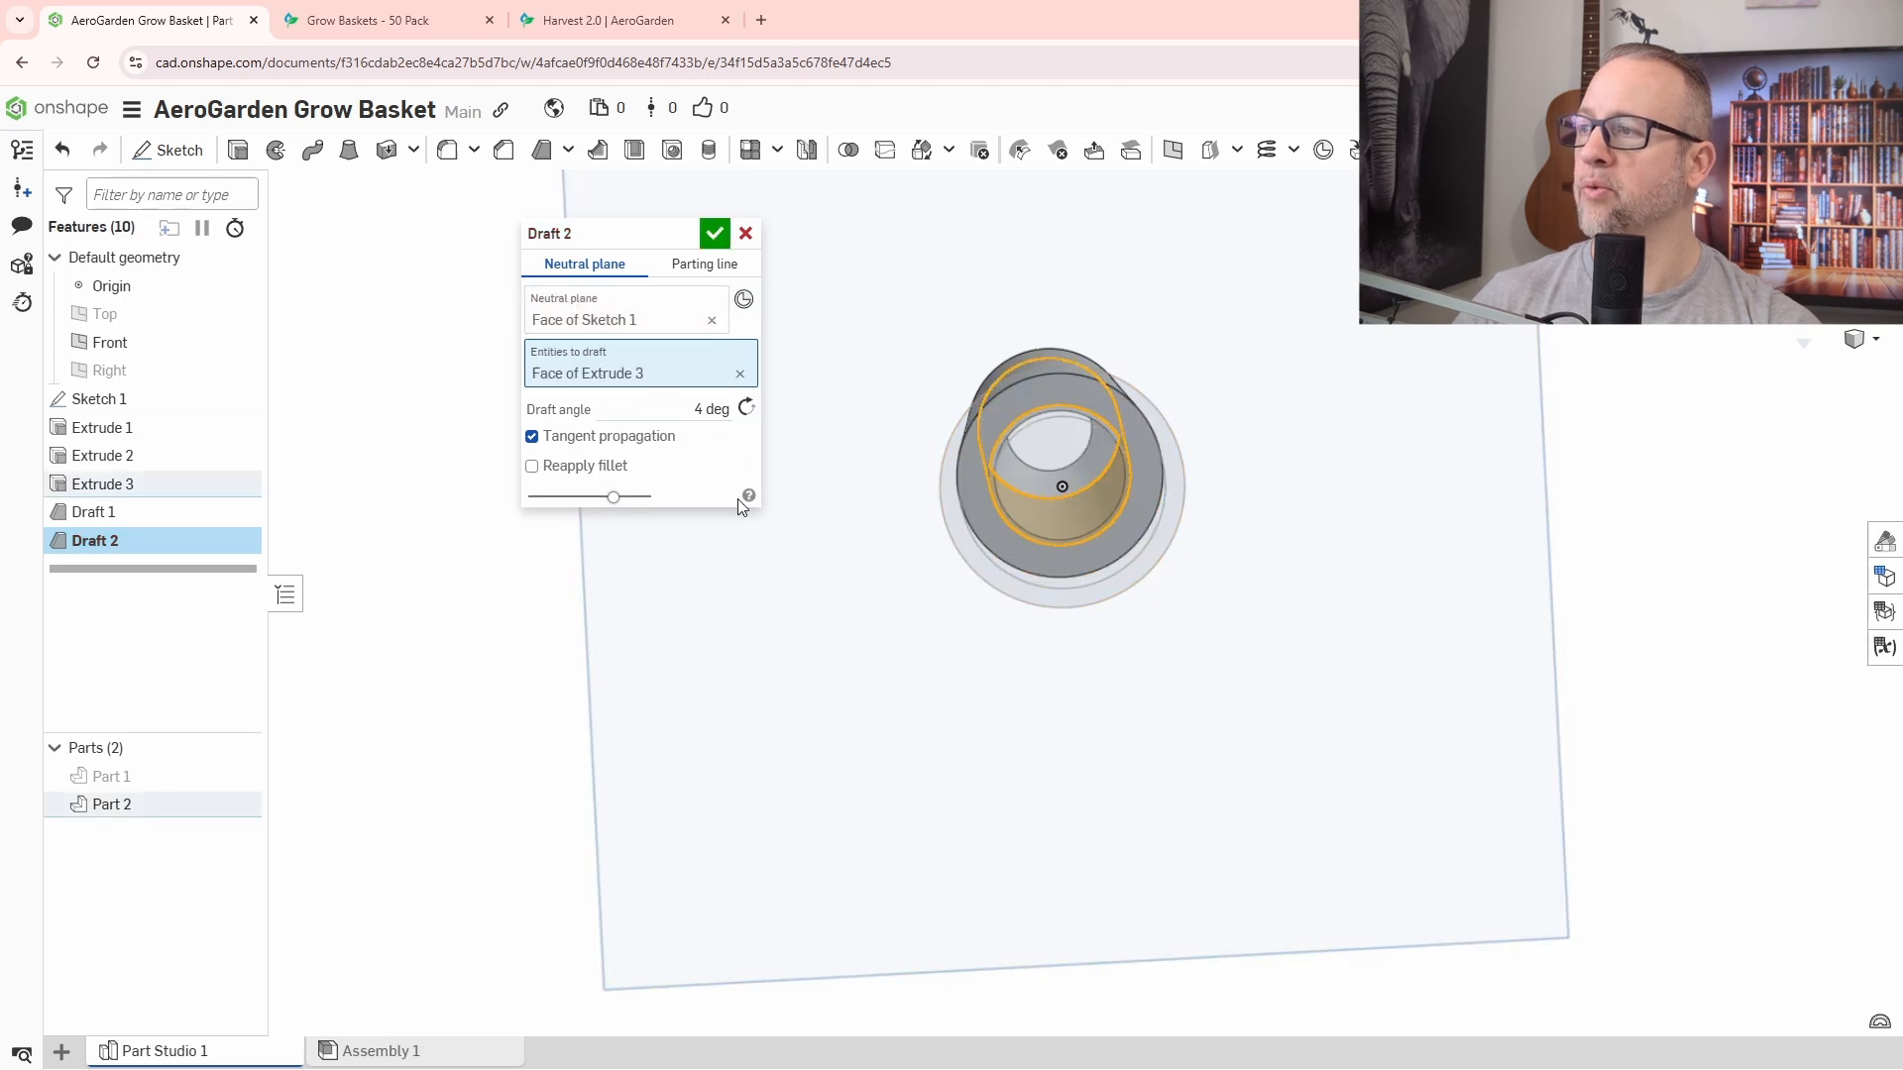
Try a draft angle of -3 degrees on the body's inner face.
click(660, 419)
text(-3)
key(Return)
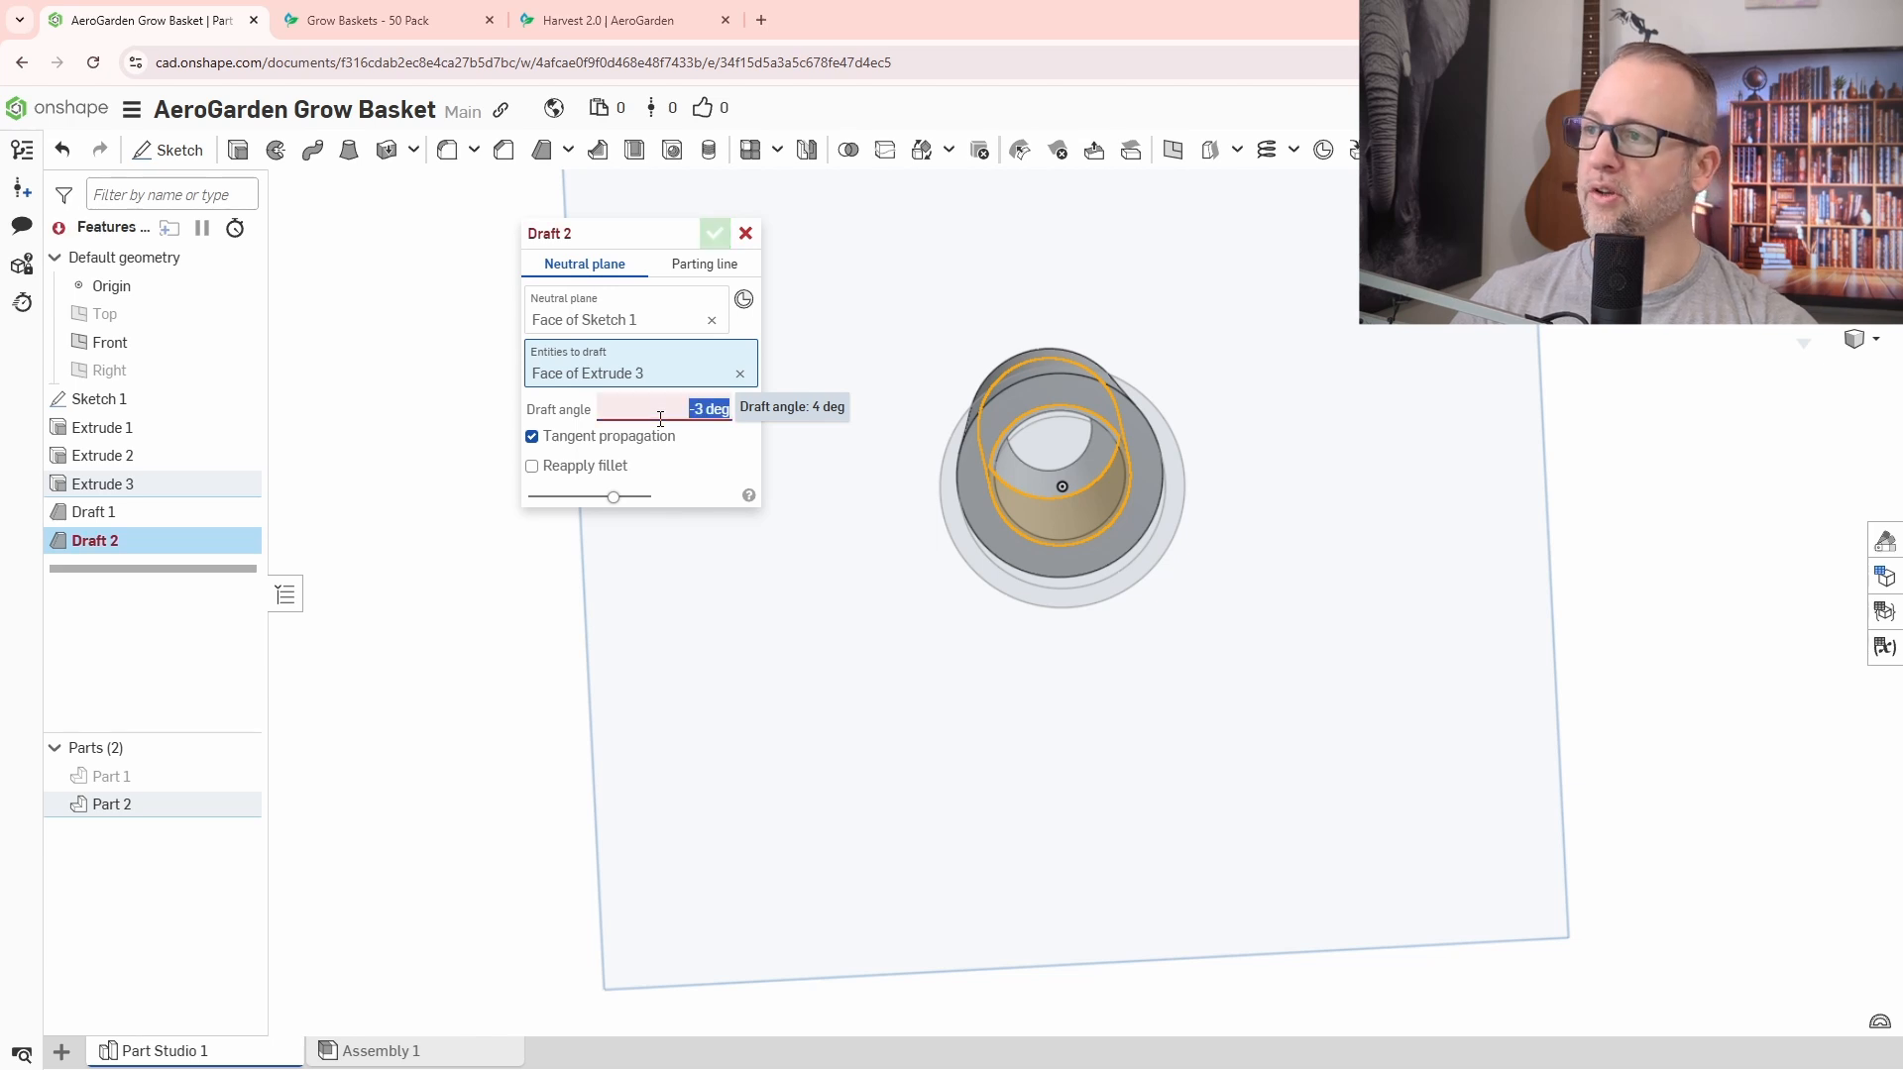
Set the draft angle of the body's inner face to 3 degrees.
right_drag(894, 537, 853, 769)
right_drag(888, 389, 836, 567)
text(3)
key(Return)
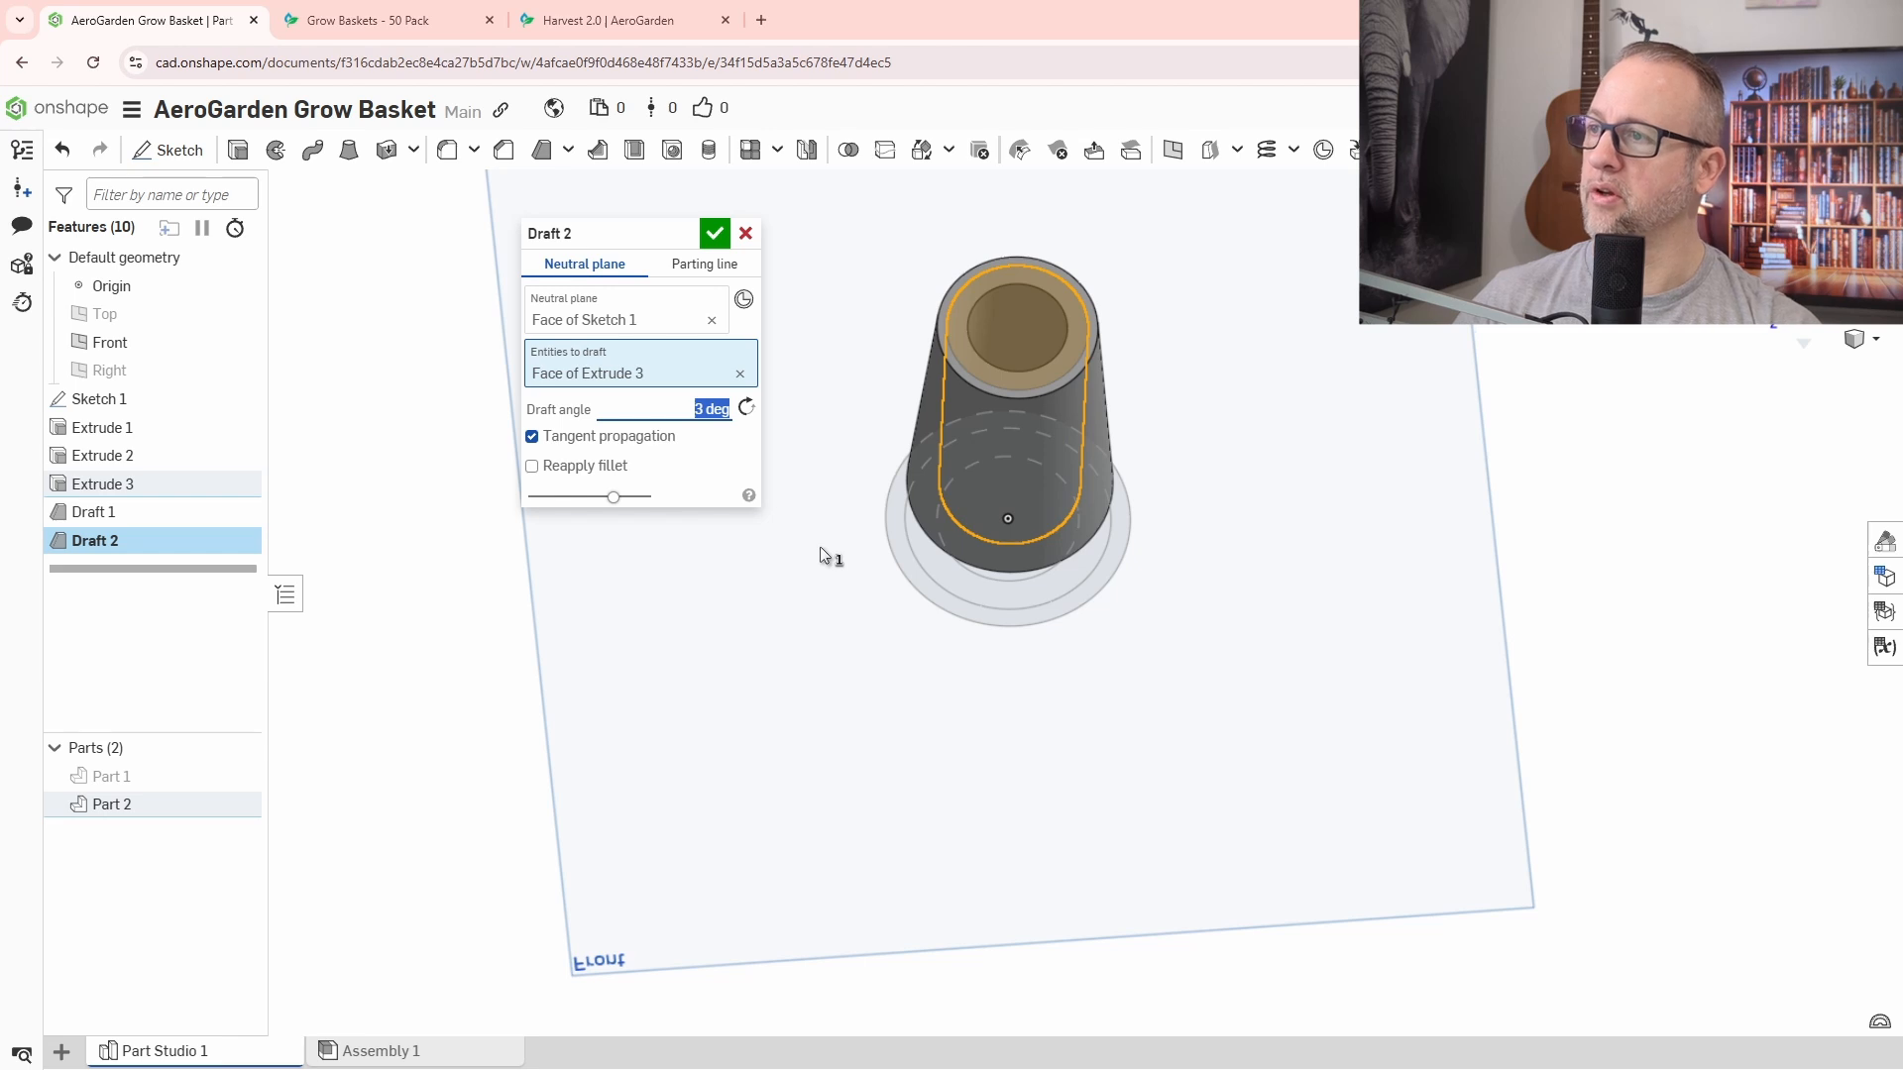
Apply the draft on the body's inner face and review the settings of the outer-face draft without changing them.
key(Return)
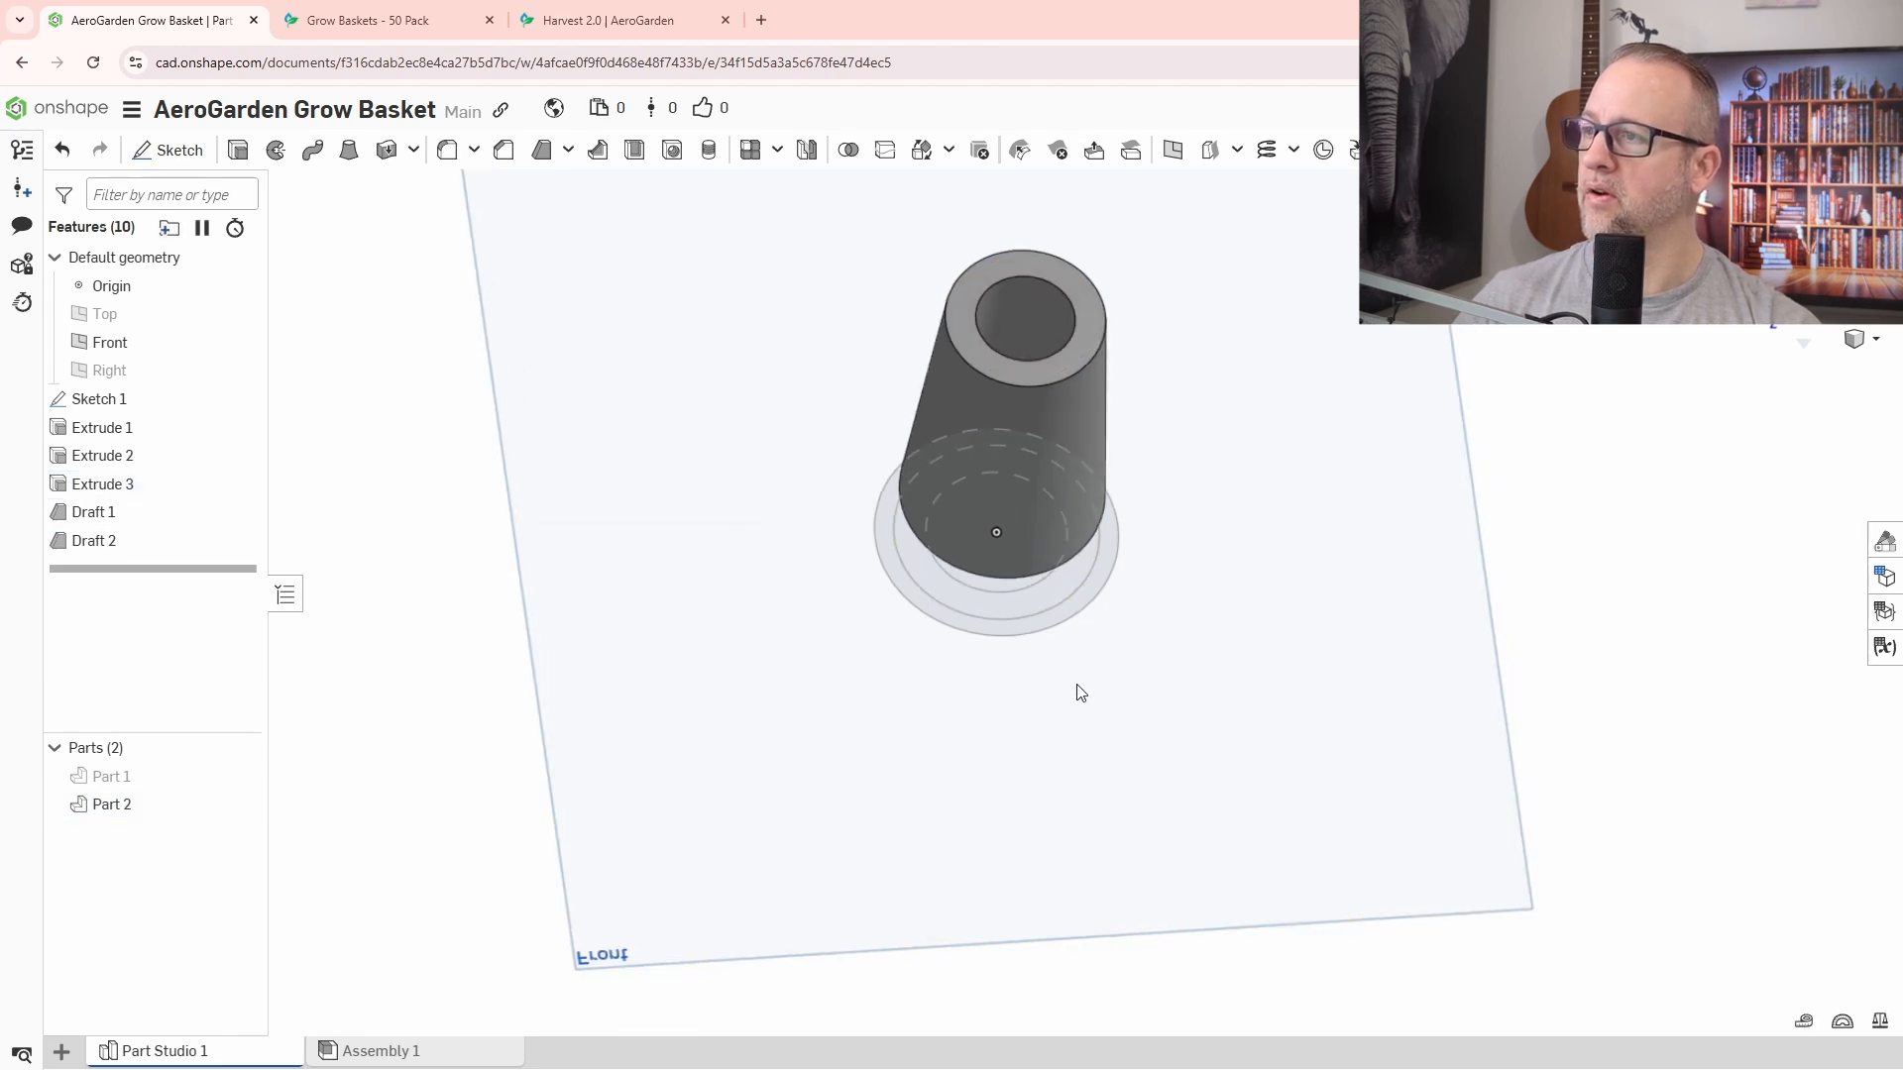
right_drag(1074, 692, 535, 646)
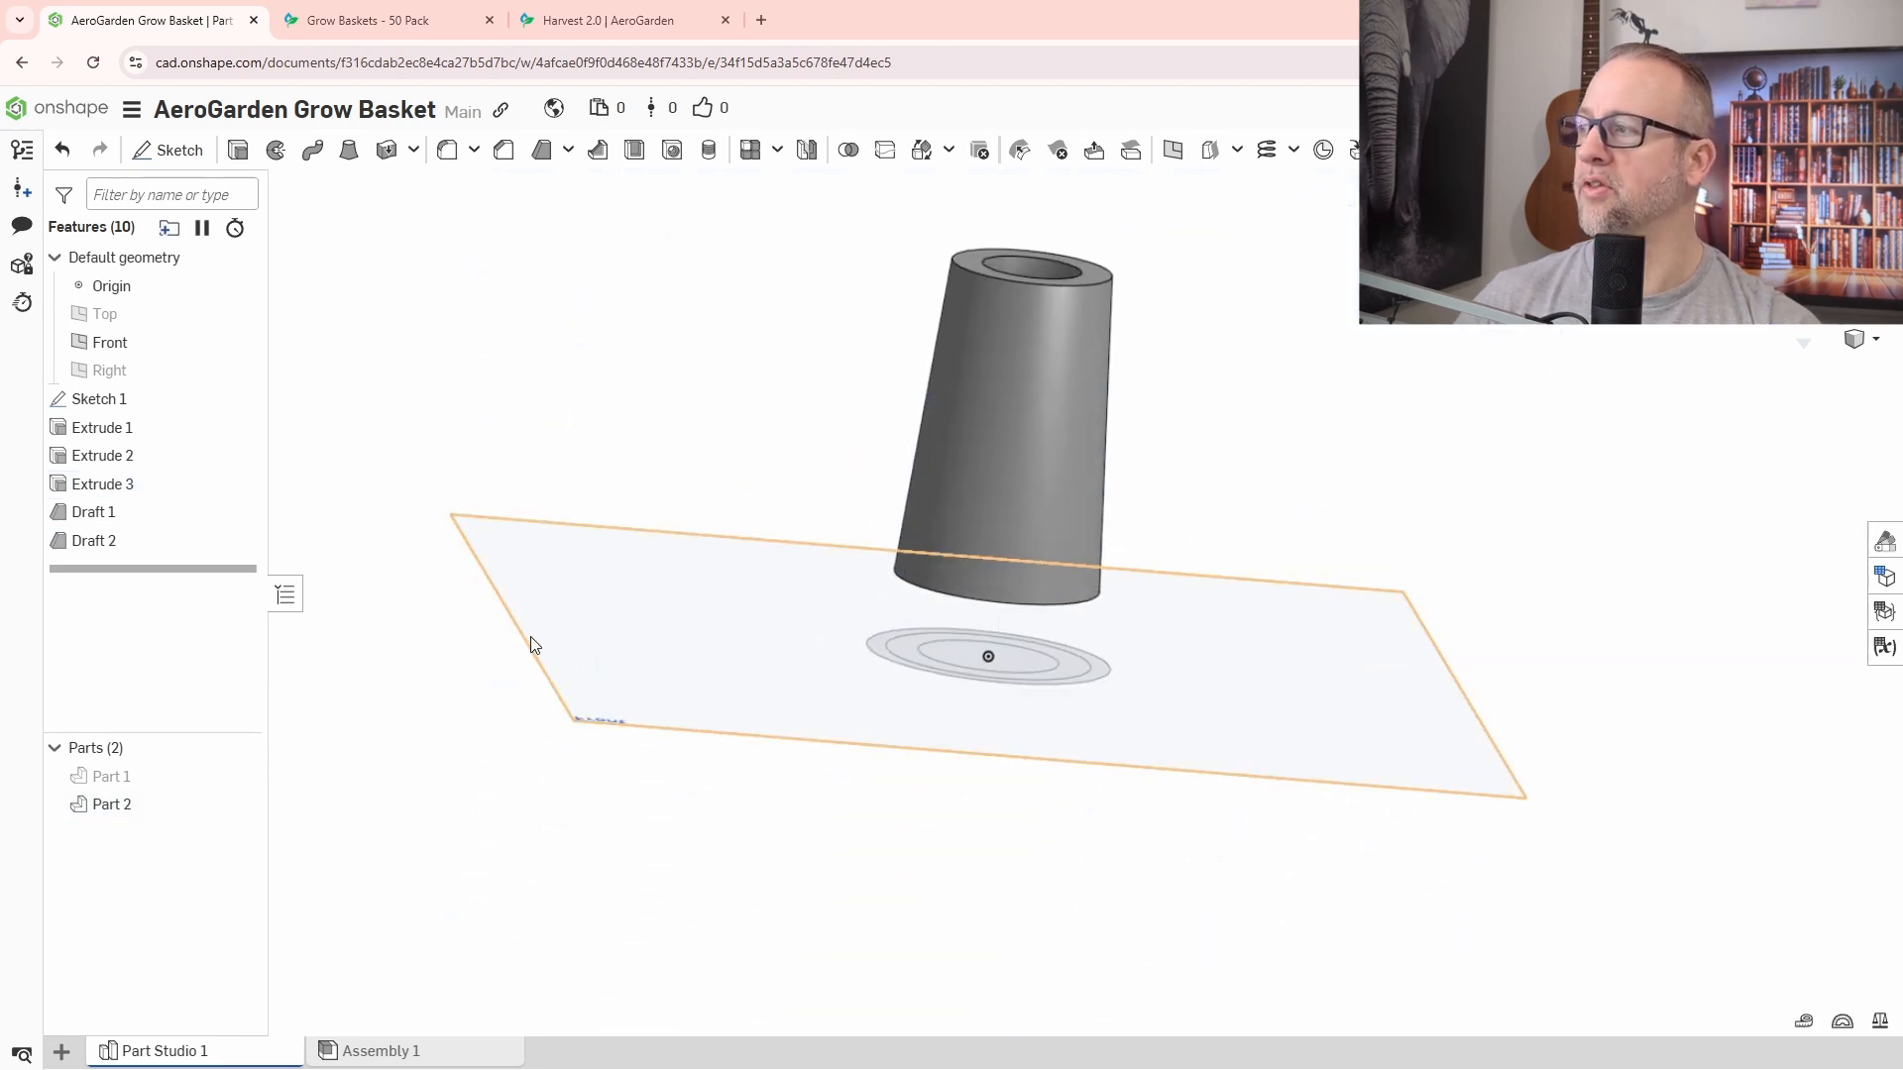
double_click(86, 512)
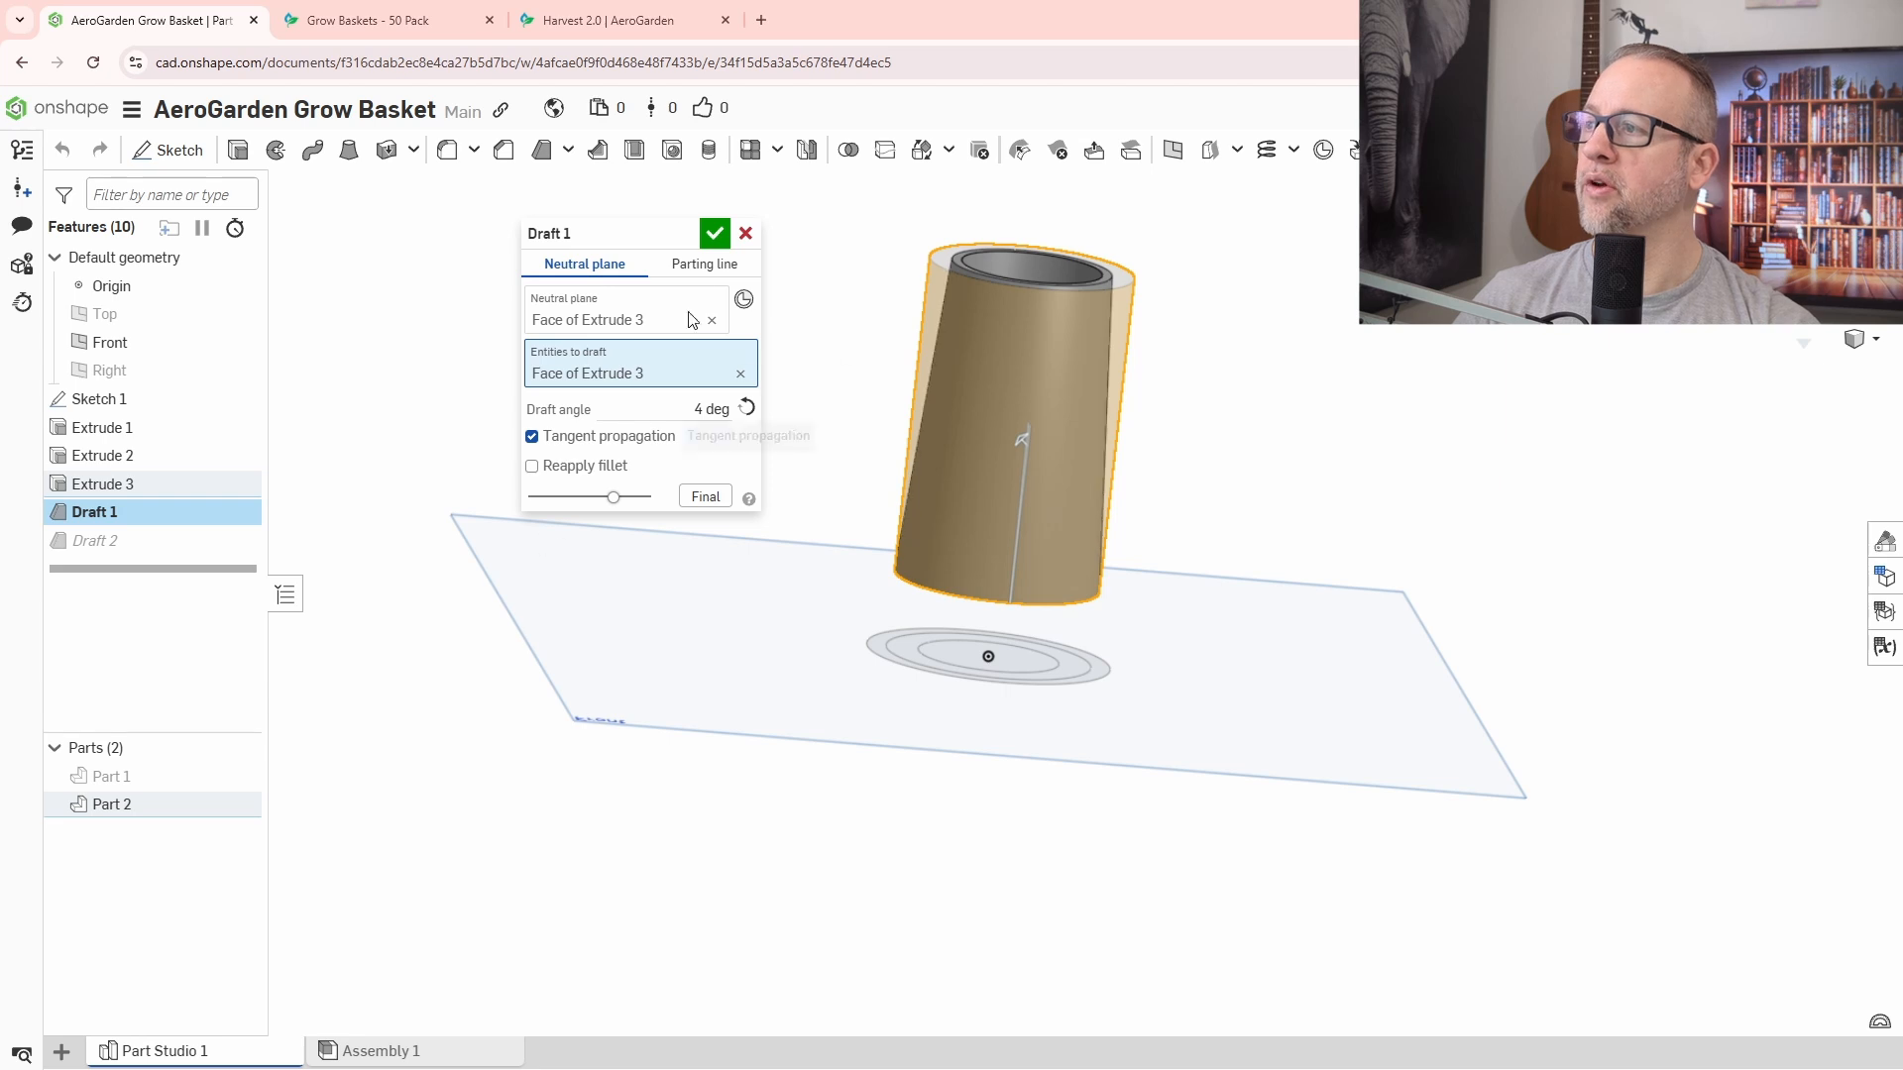
click(747, 234)
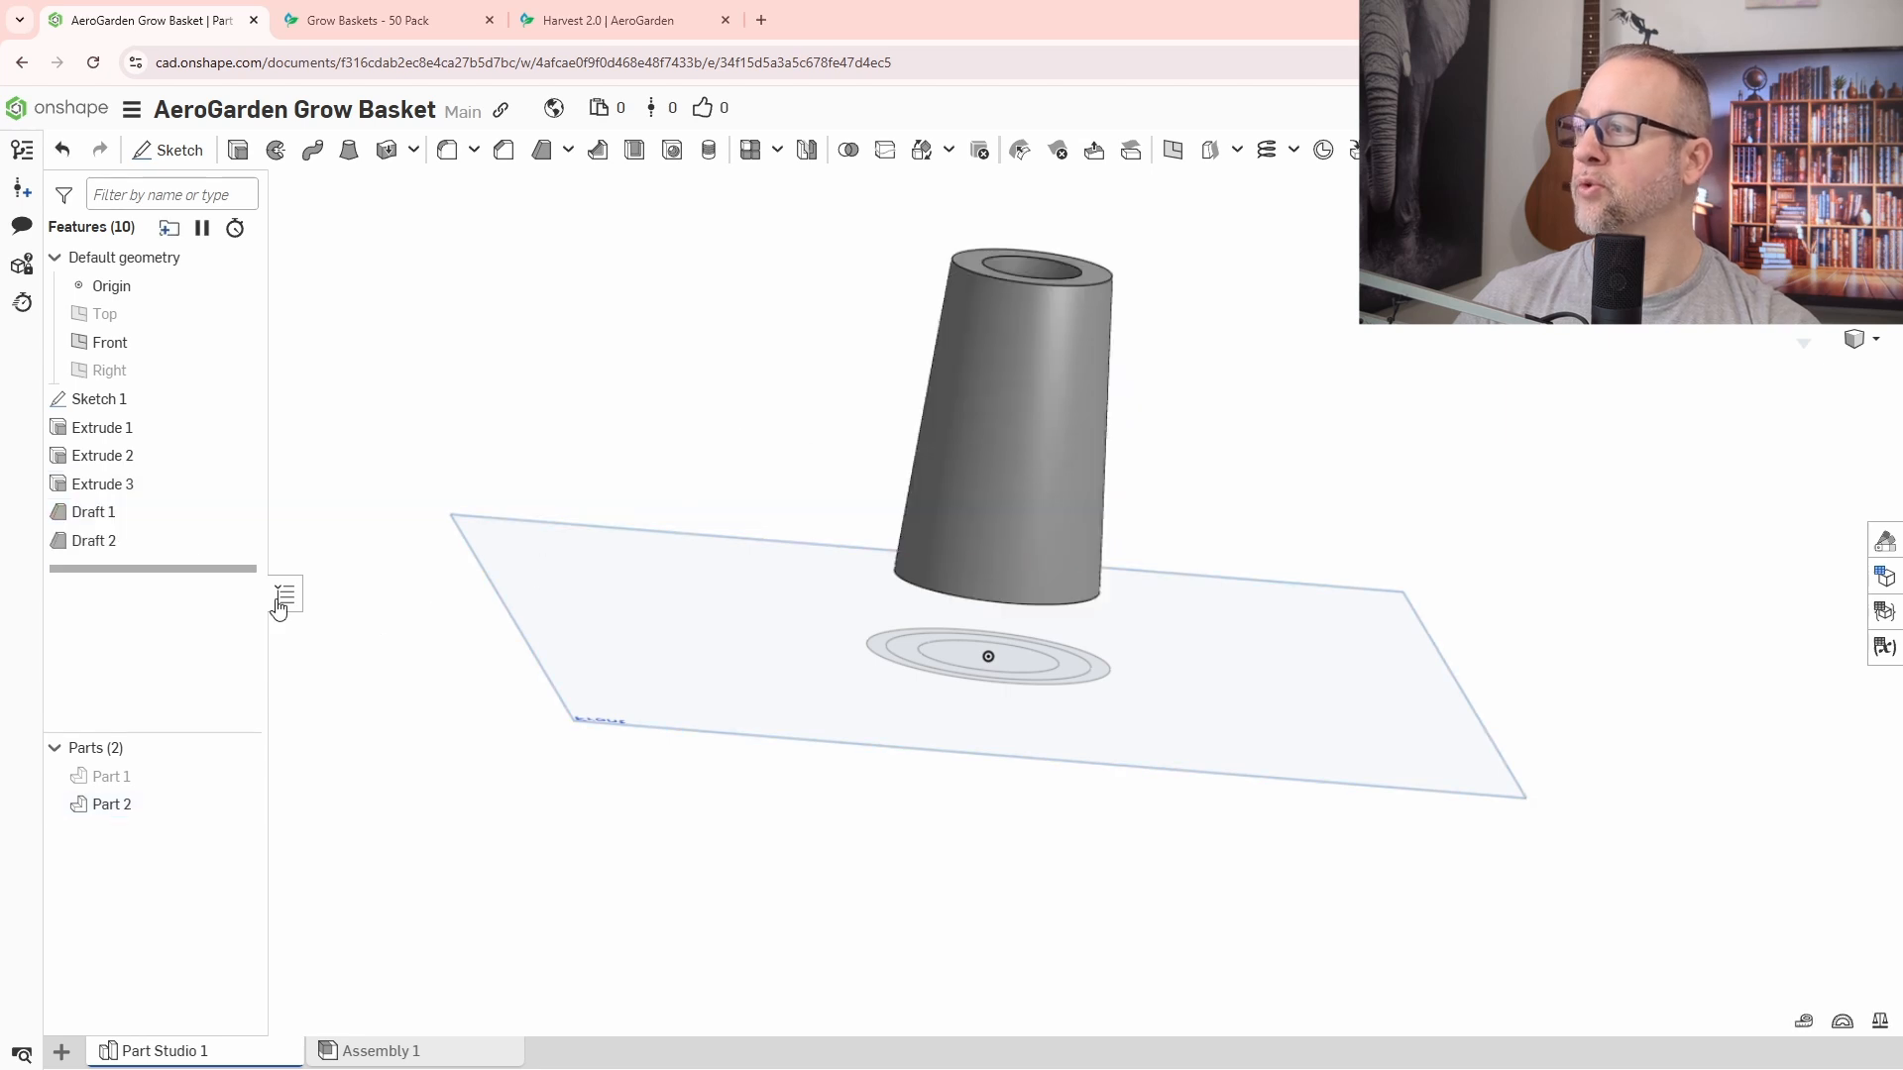
Set the draft angle of the body's inner face to 4 degrees.
double_click(117, 540)
click(690, 409)
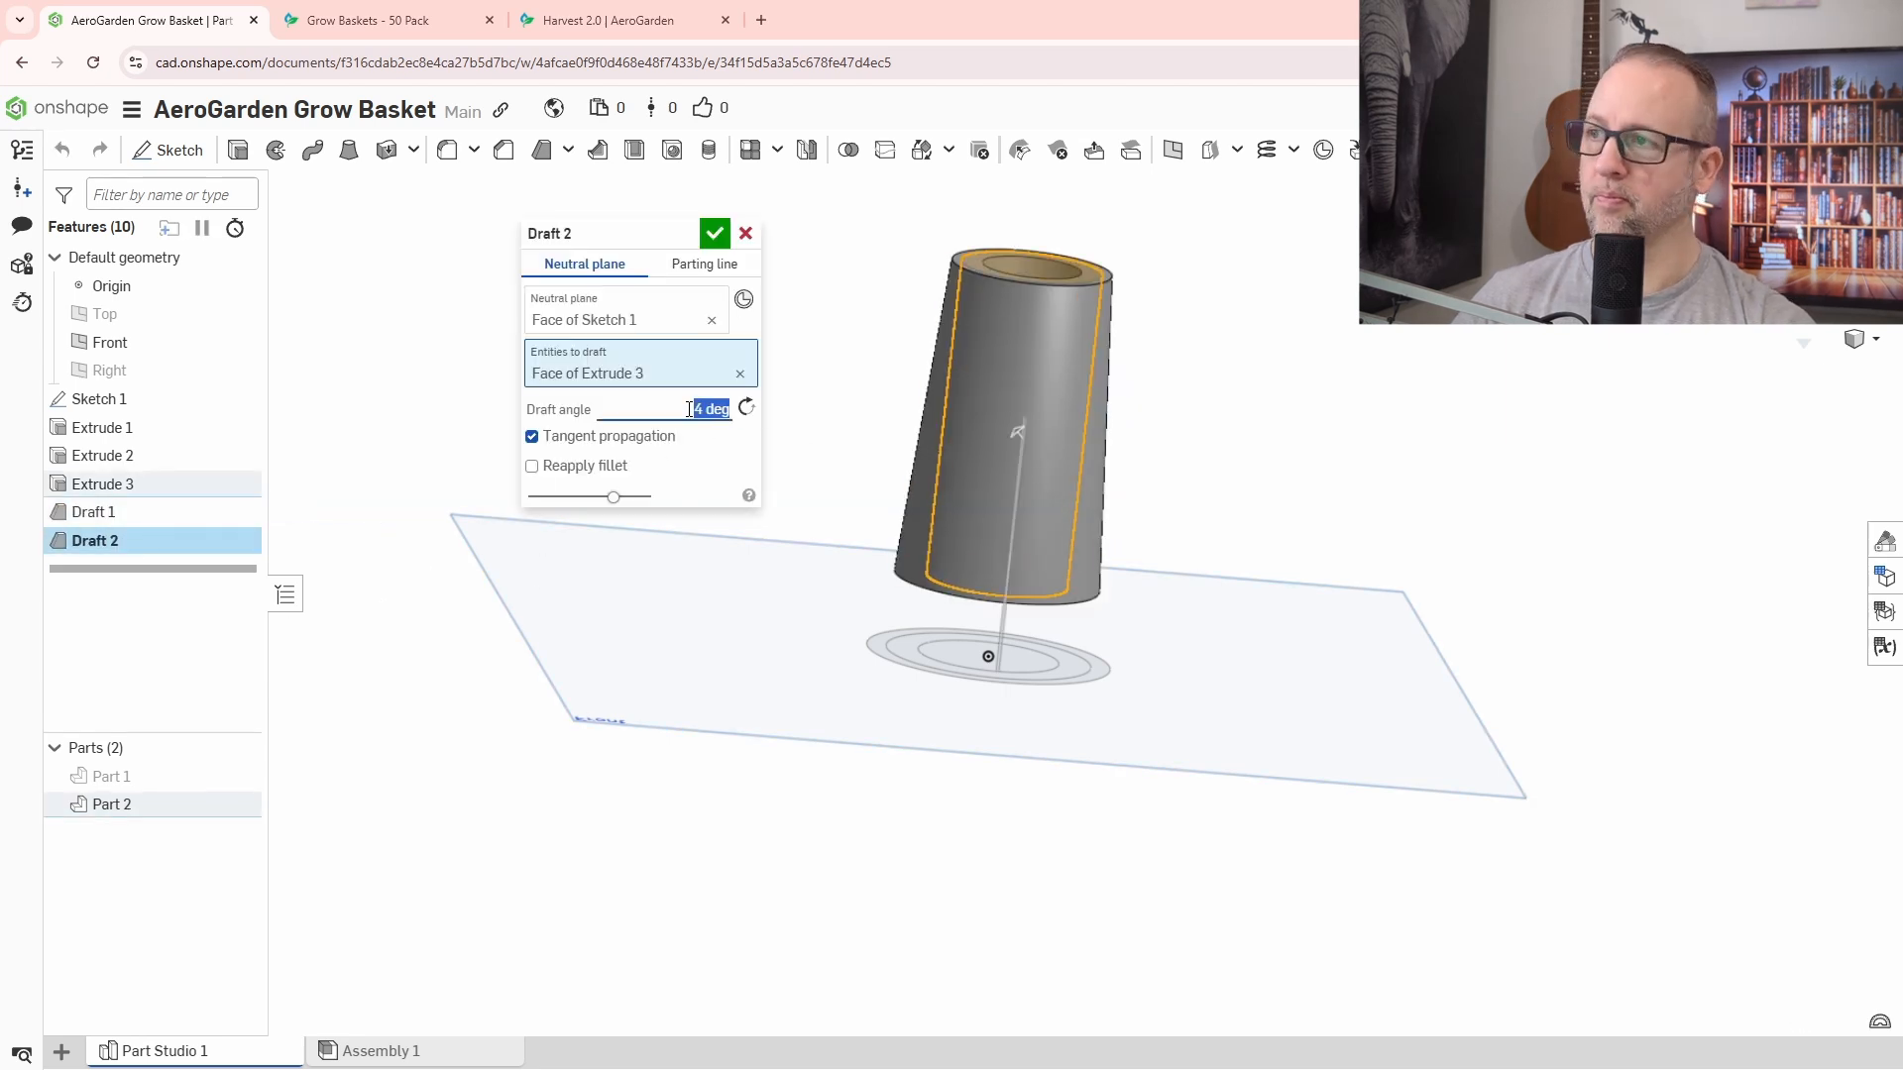
click(714, 233)
Start a Thicken on the body's outer face and try a thickness of -1 mm.
right_drag(888, 373, 1291, 504)
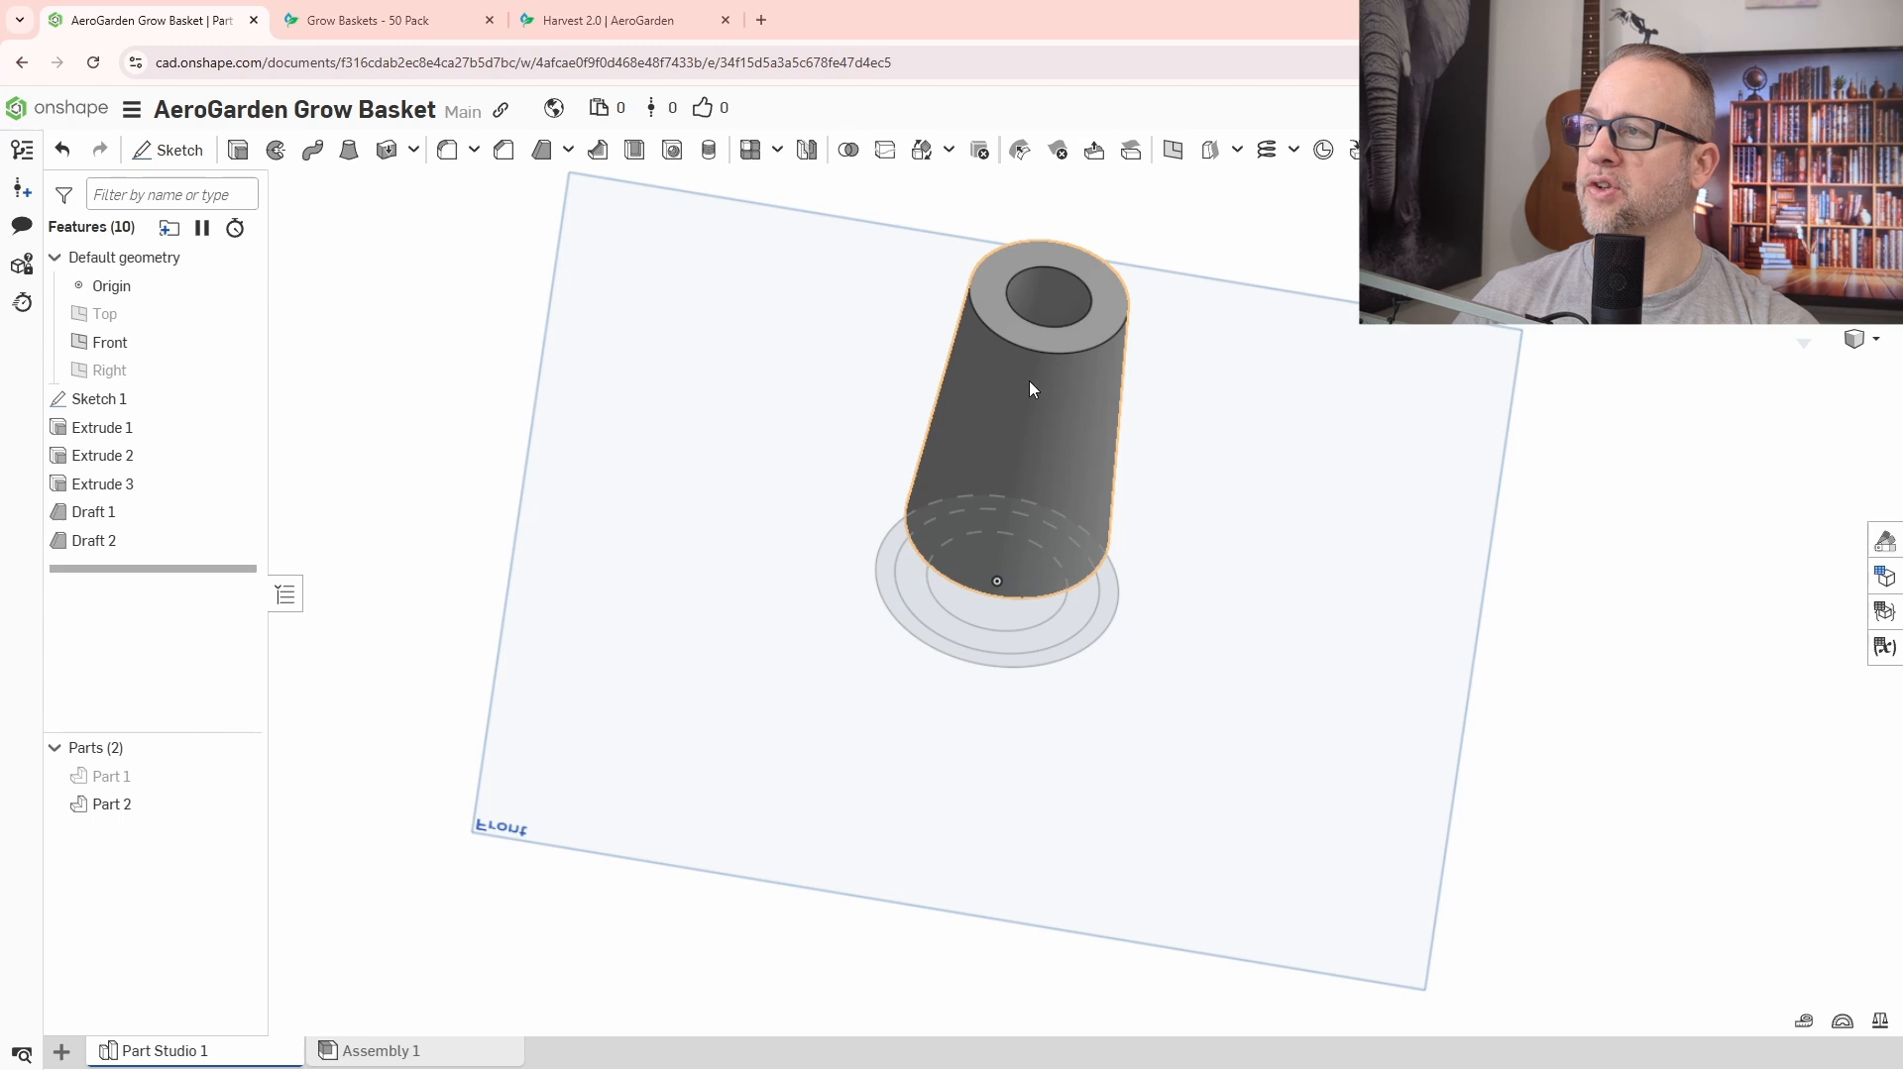
click(413, 151)
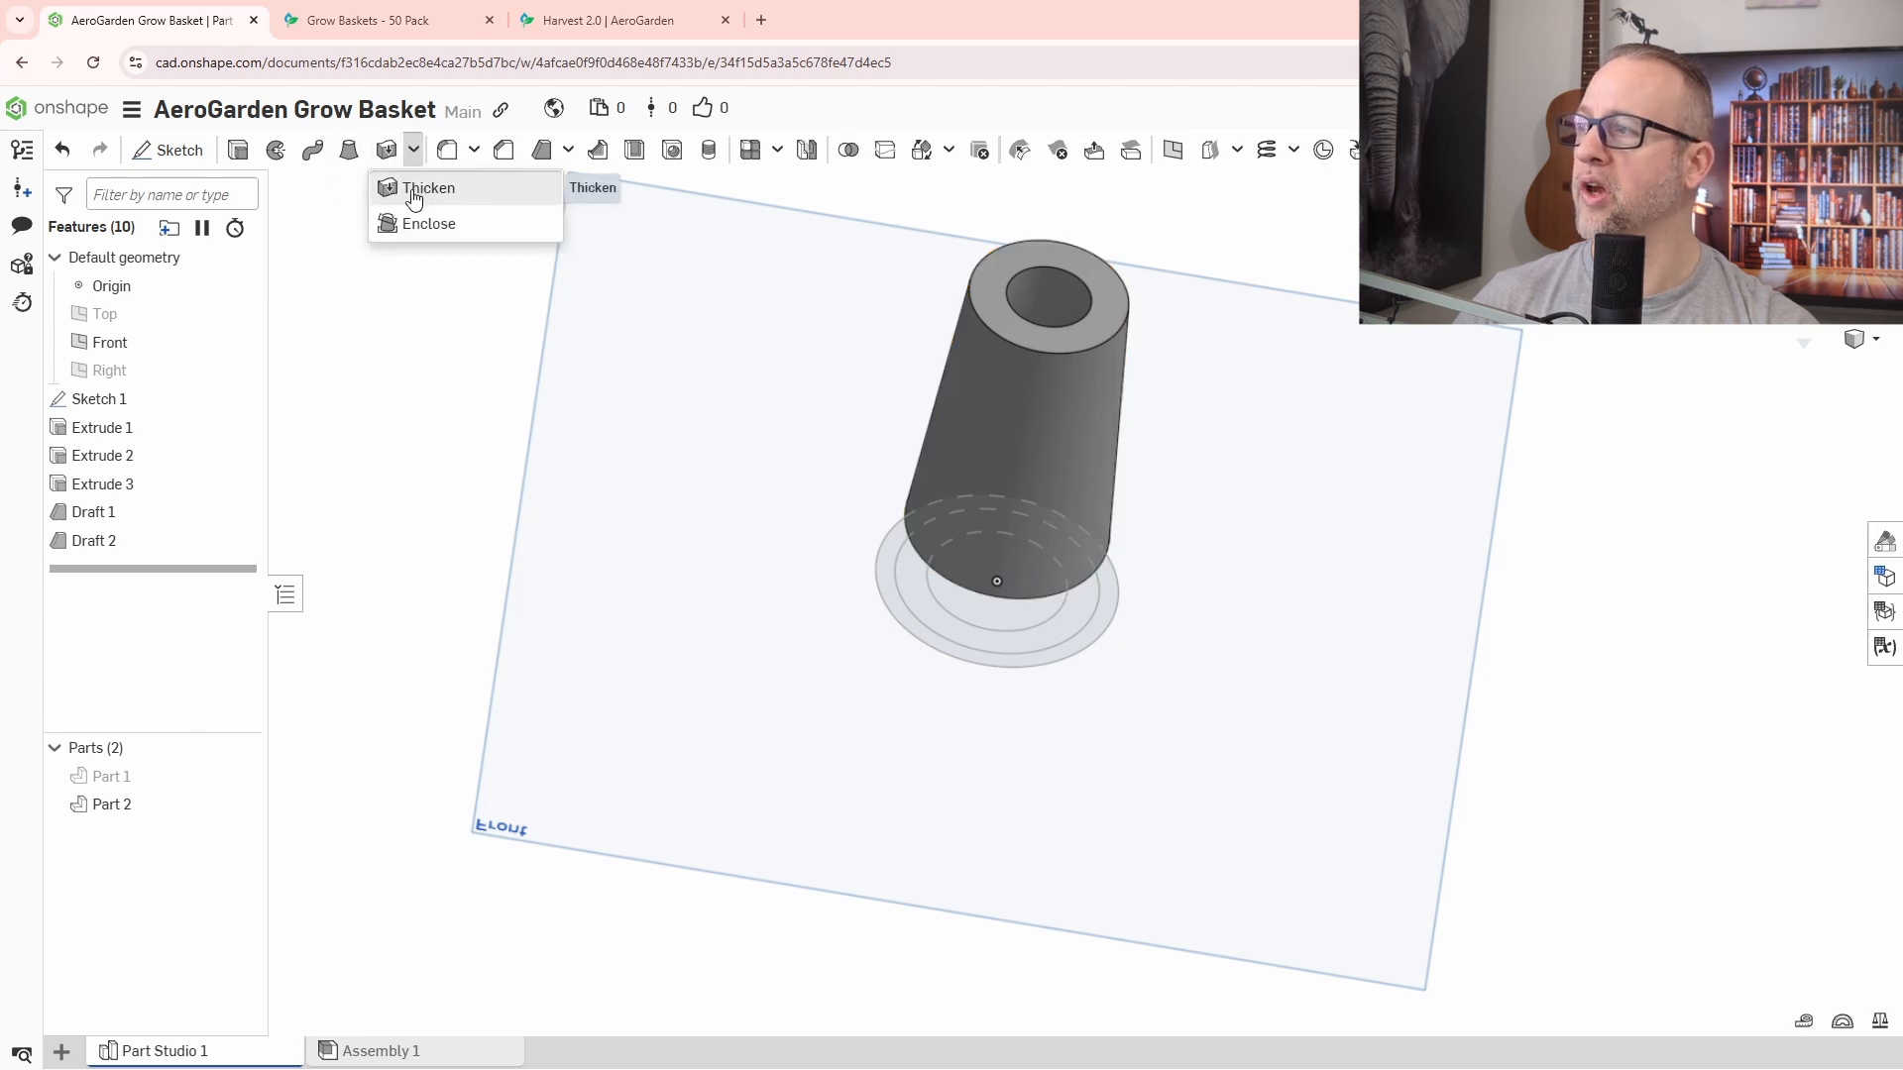
click(414, 199)
click(1043, 393)
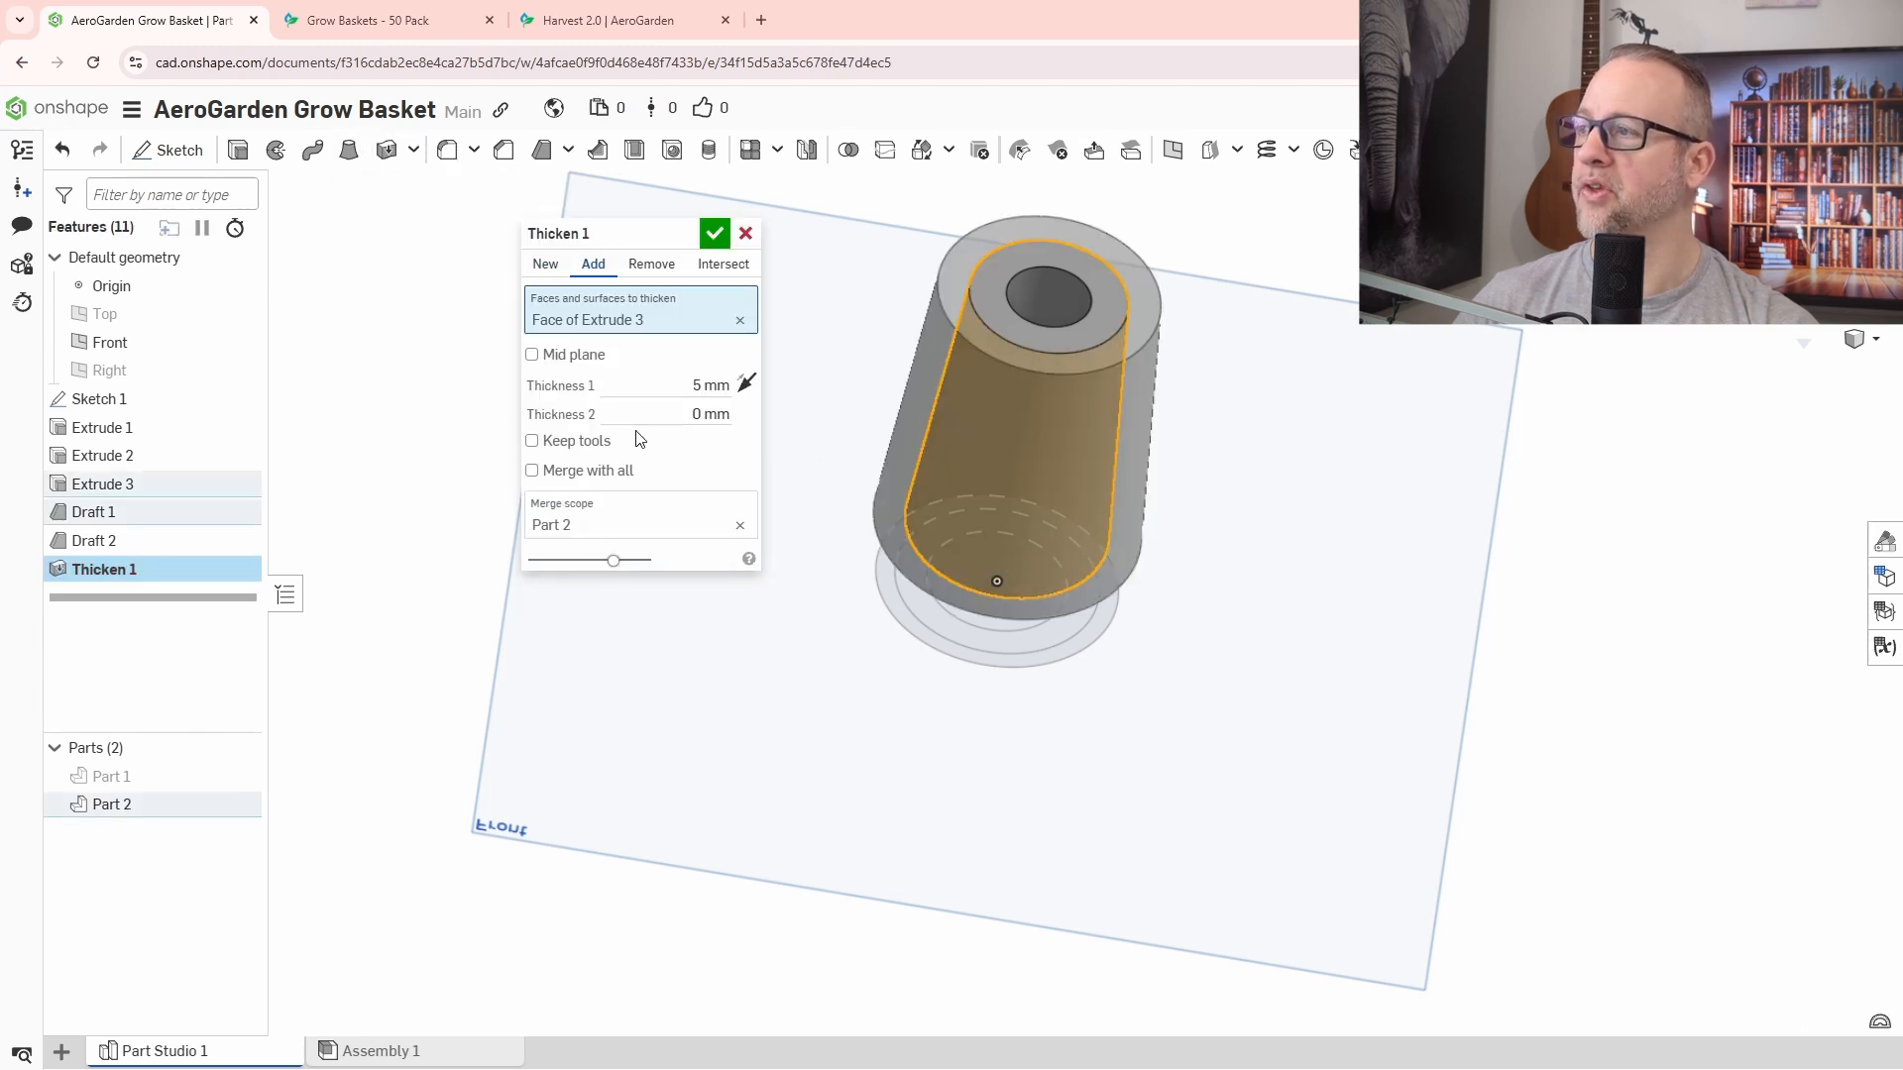
click(664, 385)
text(-1)
key(Return)
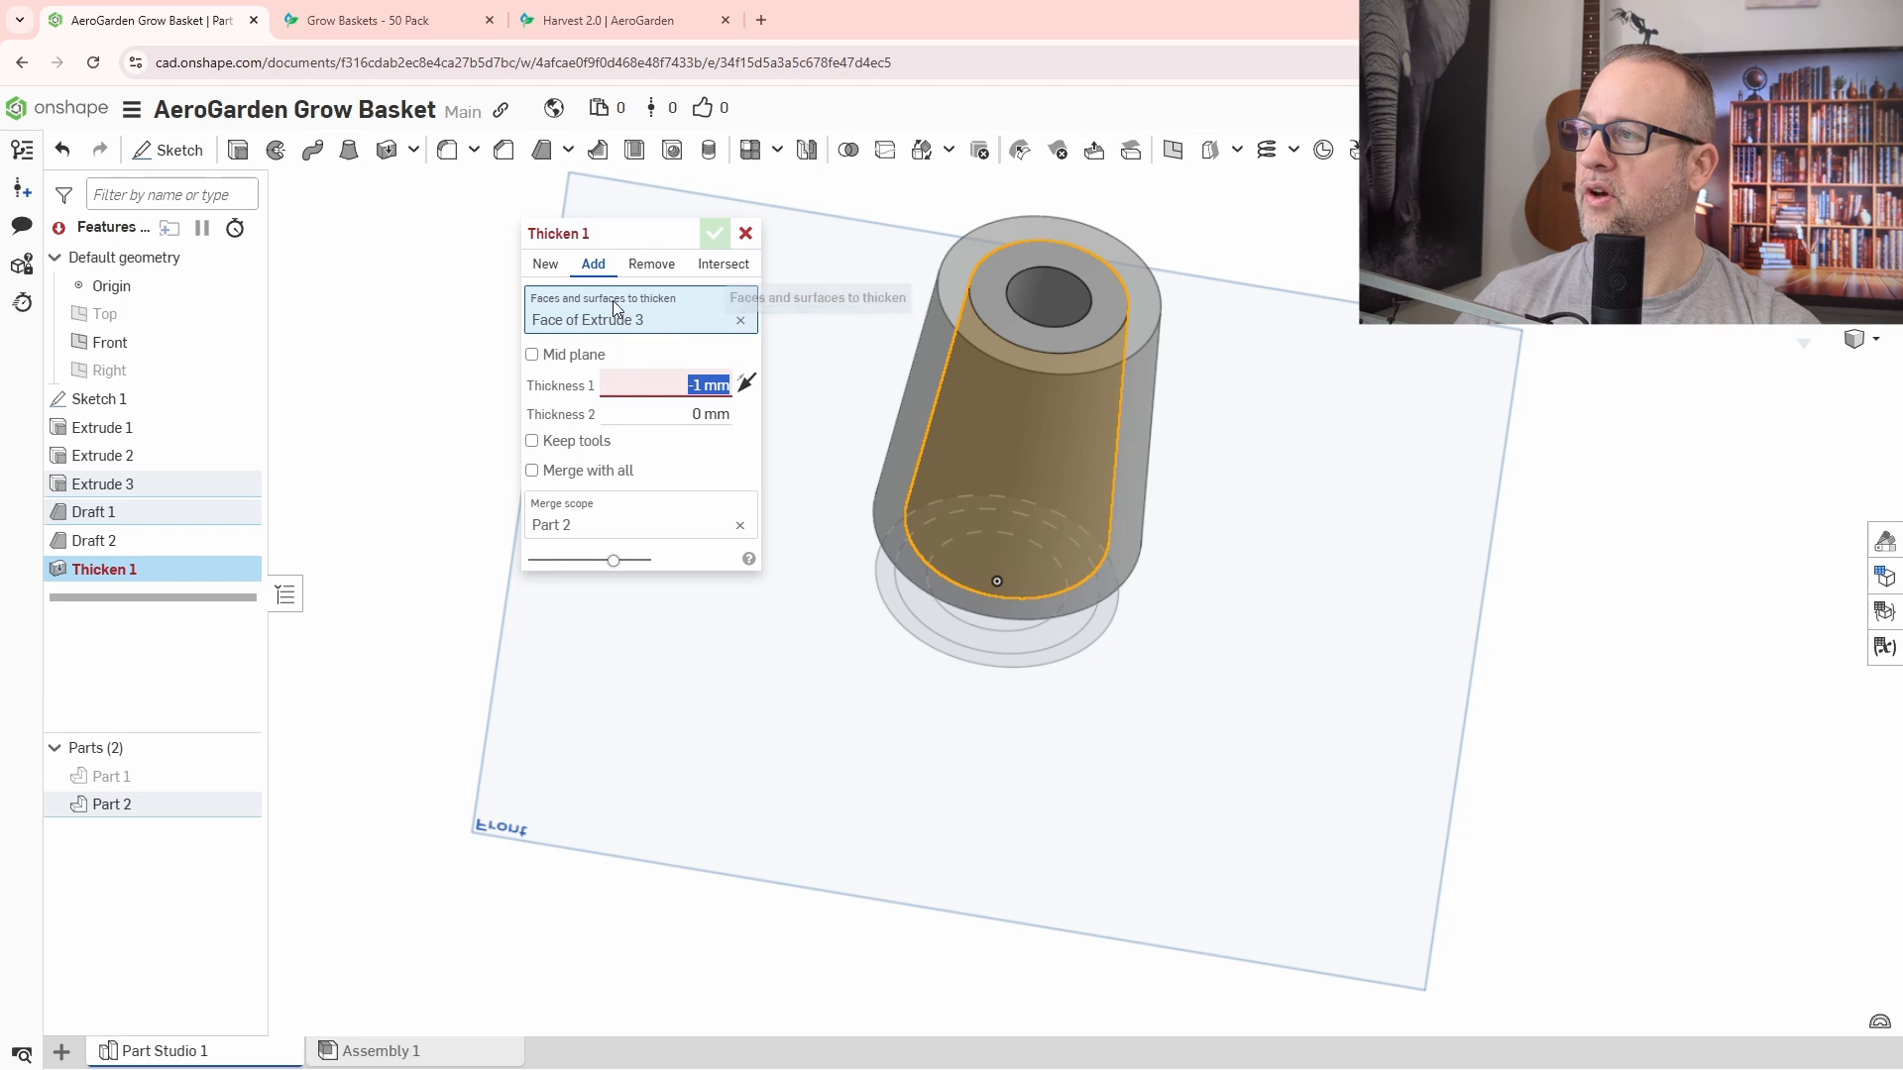
Switch the Thicken to removing material and take 3 mm off the body's outer face.
click(651, 263)
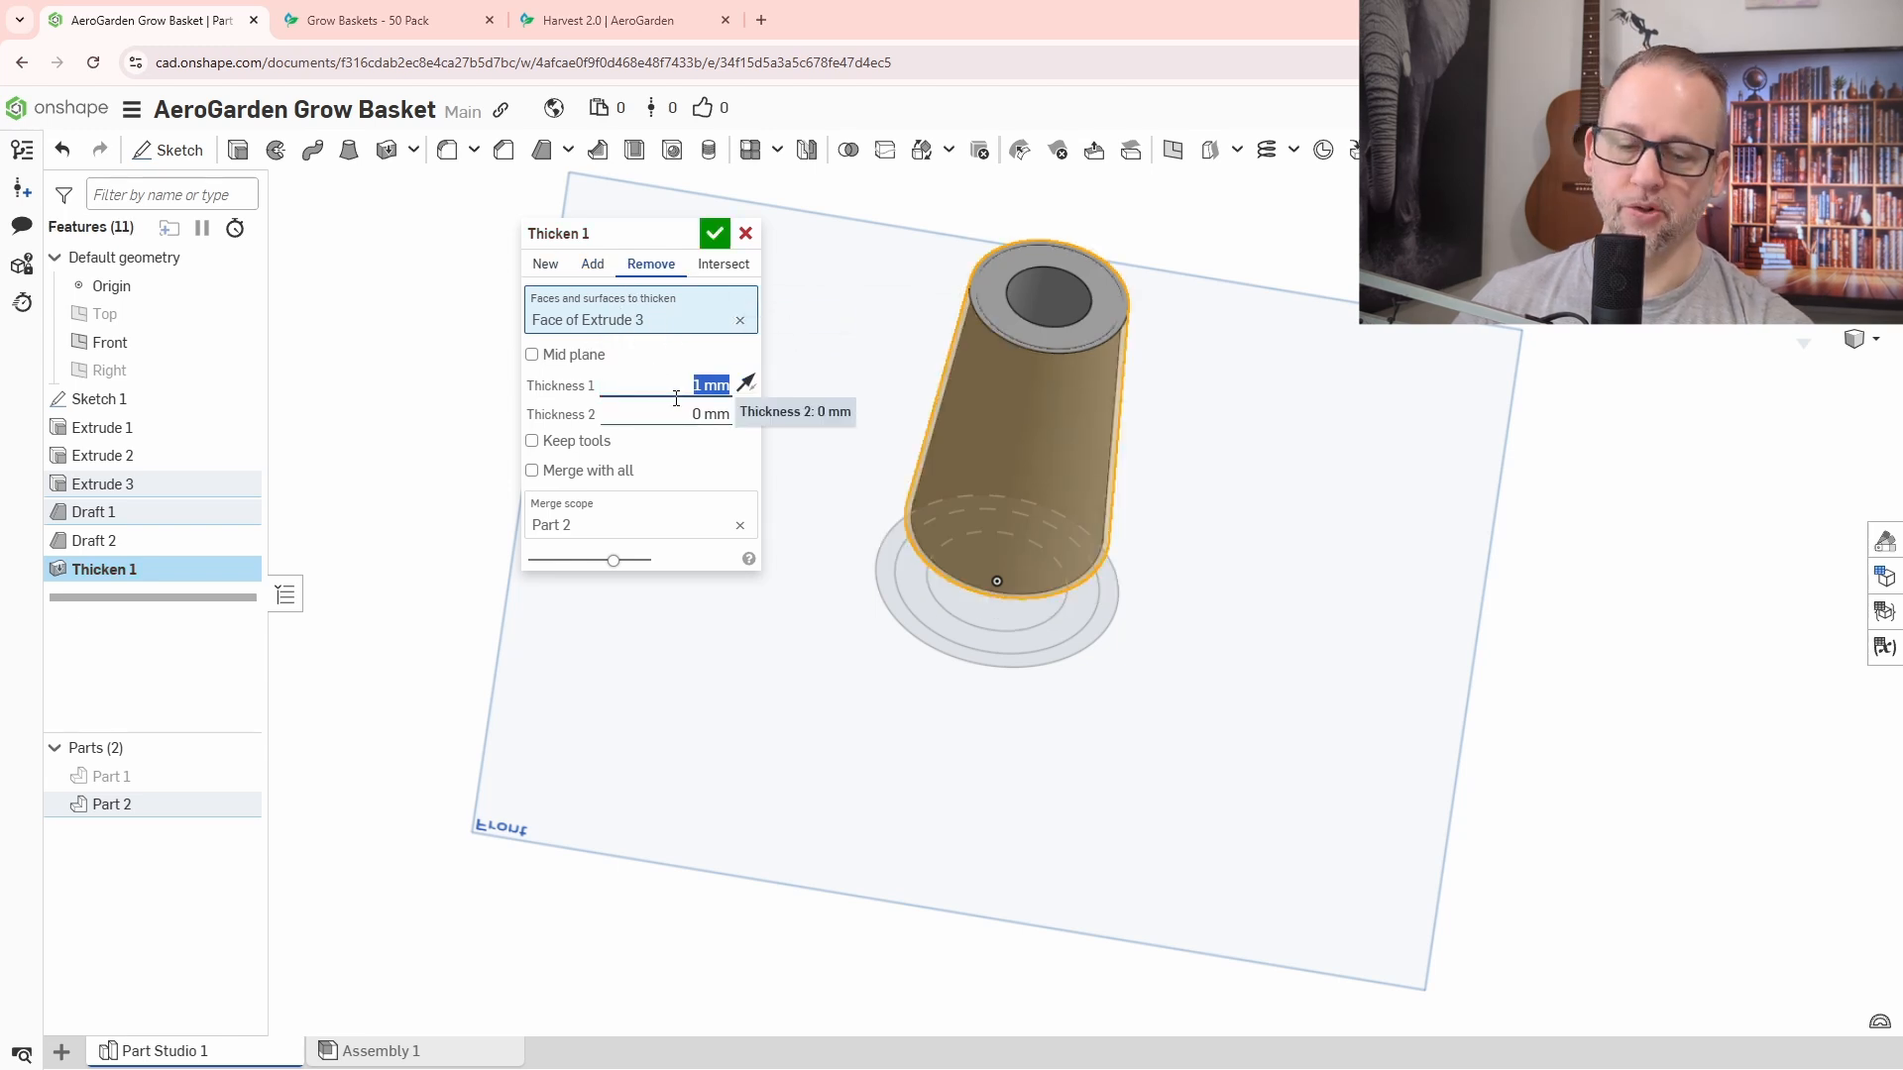
key(Up)
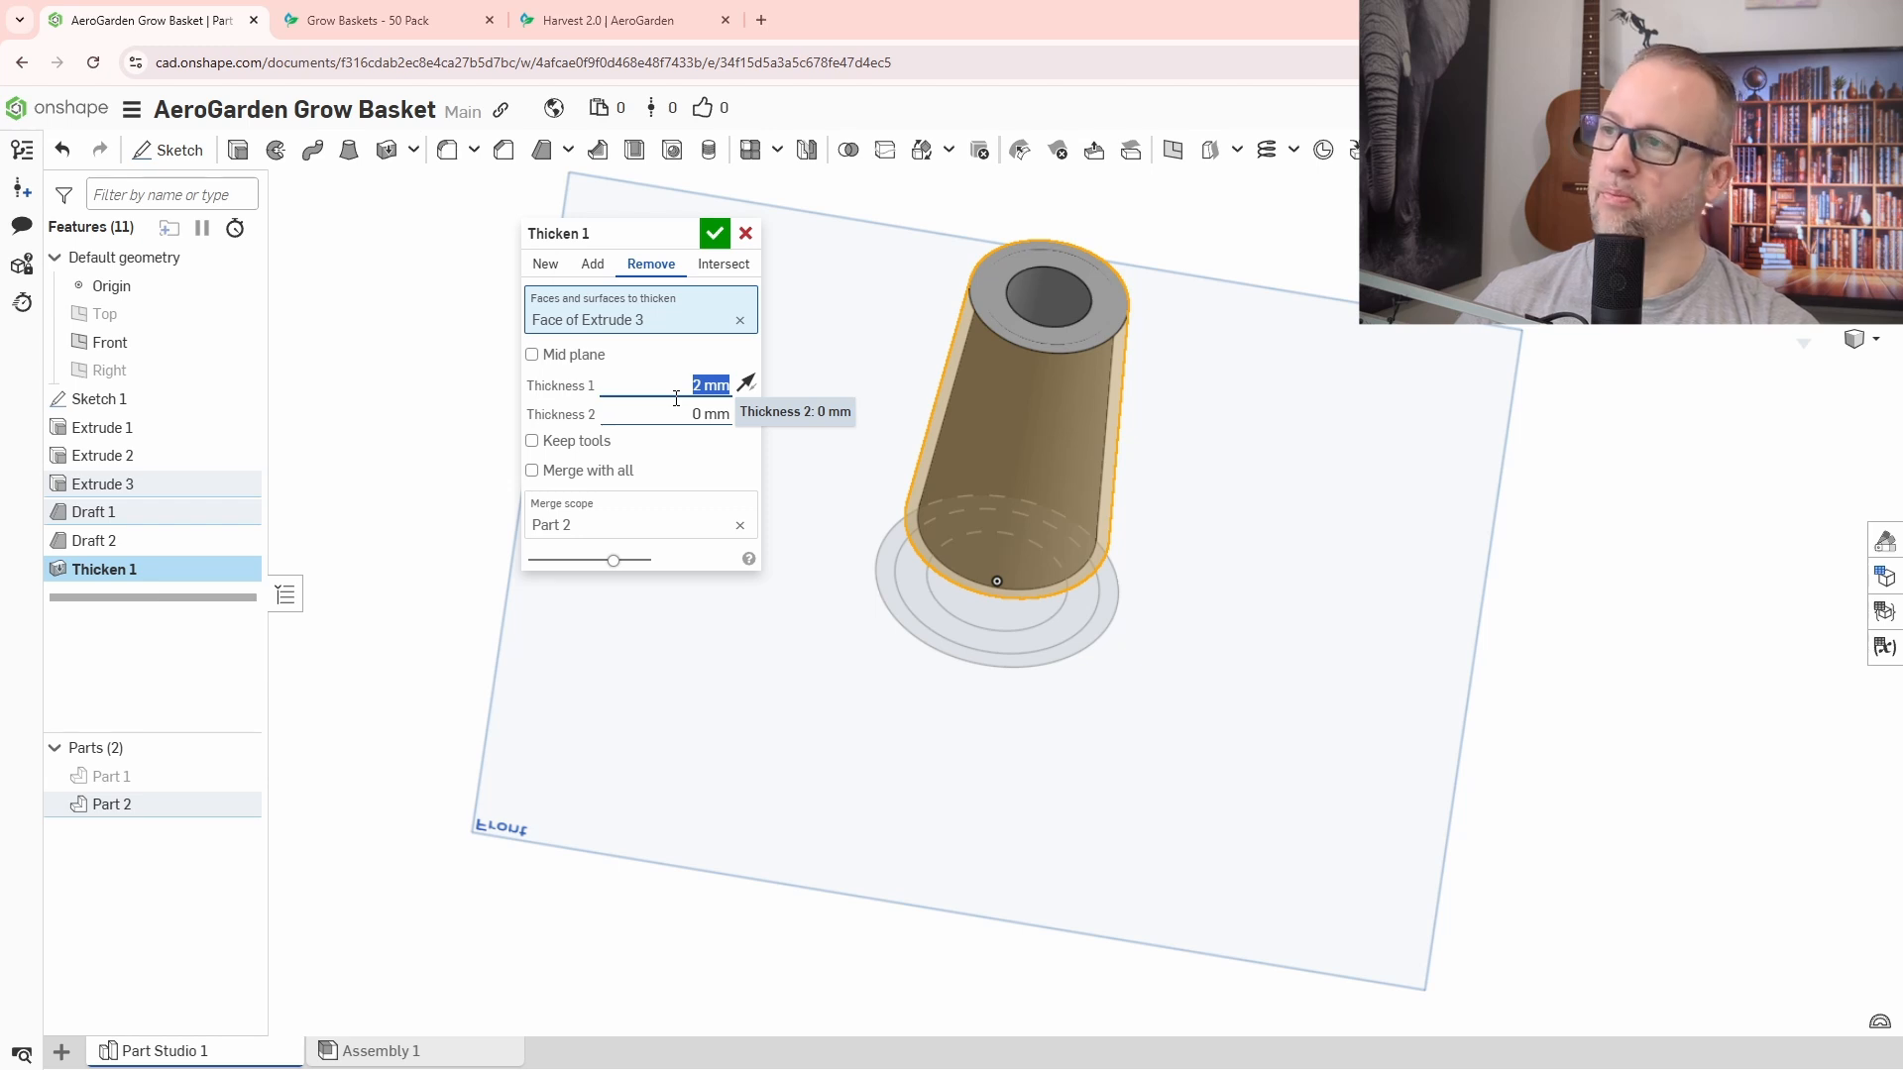
key(Up)
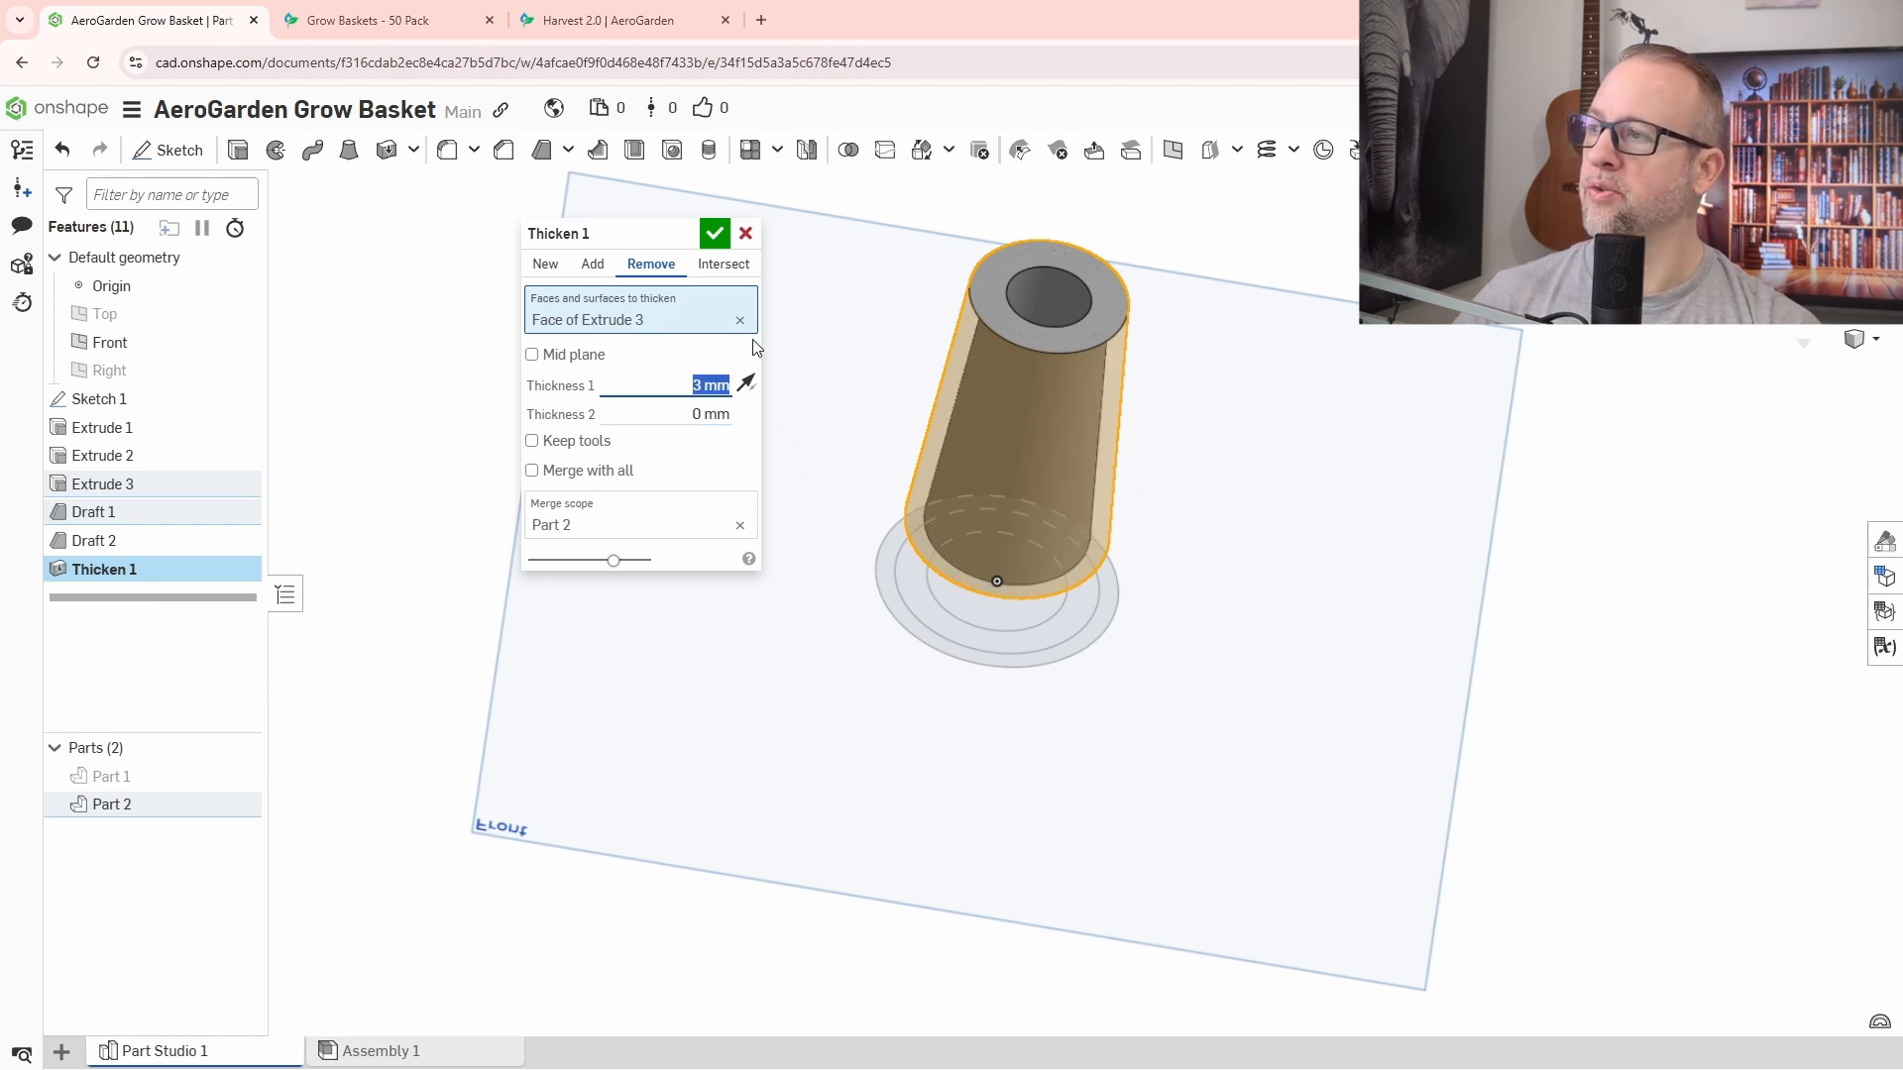
click(714, 233)
Inspect the trimmed body and show the hidden rim-and-collar part again.
right_drag(1278, 391, 1198, 353)
scroll(1177, 347, up, 5)
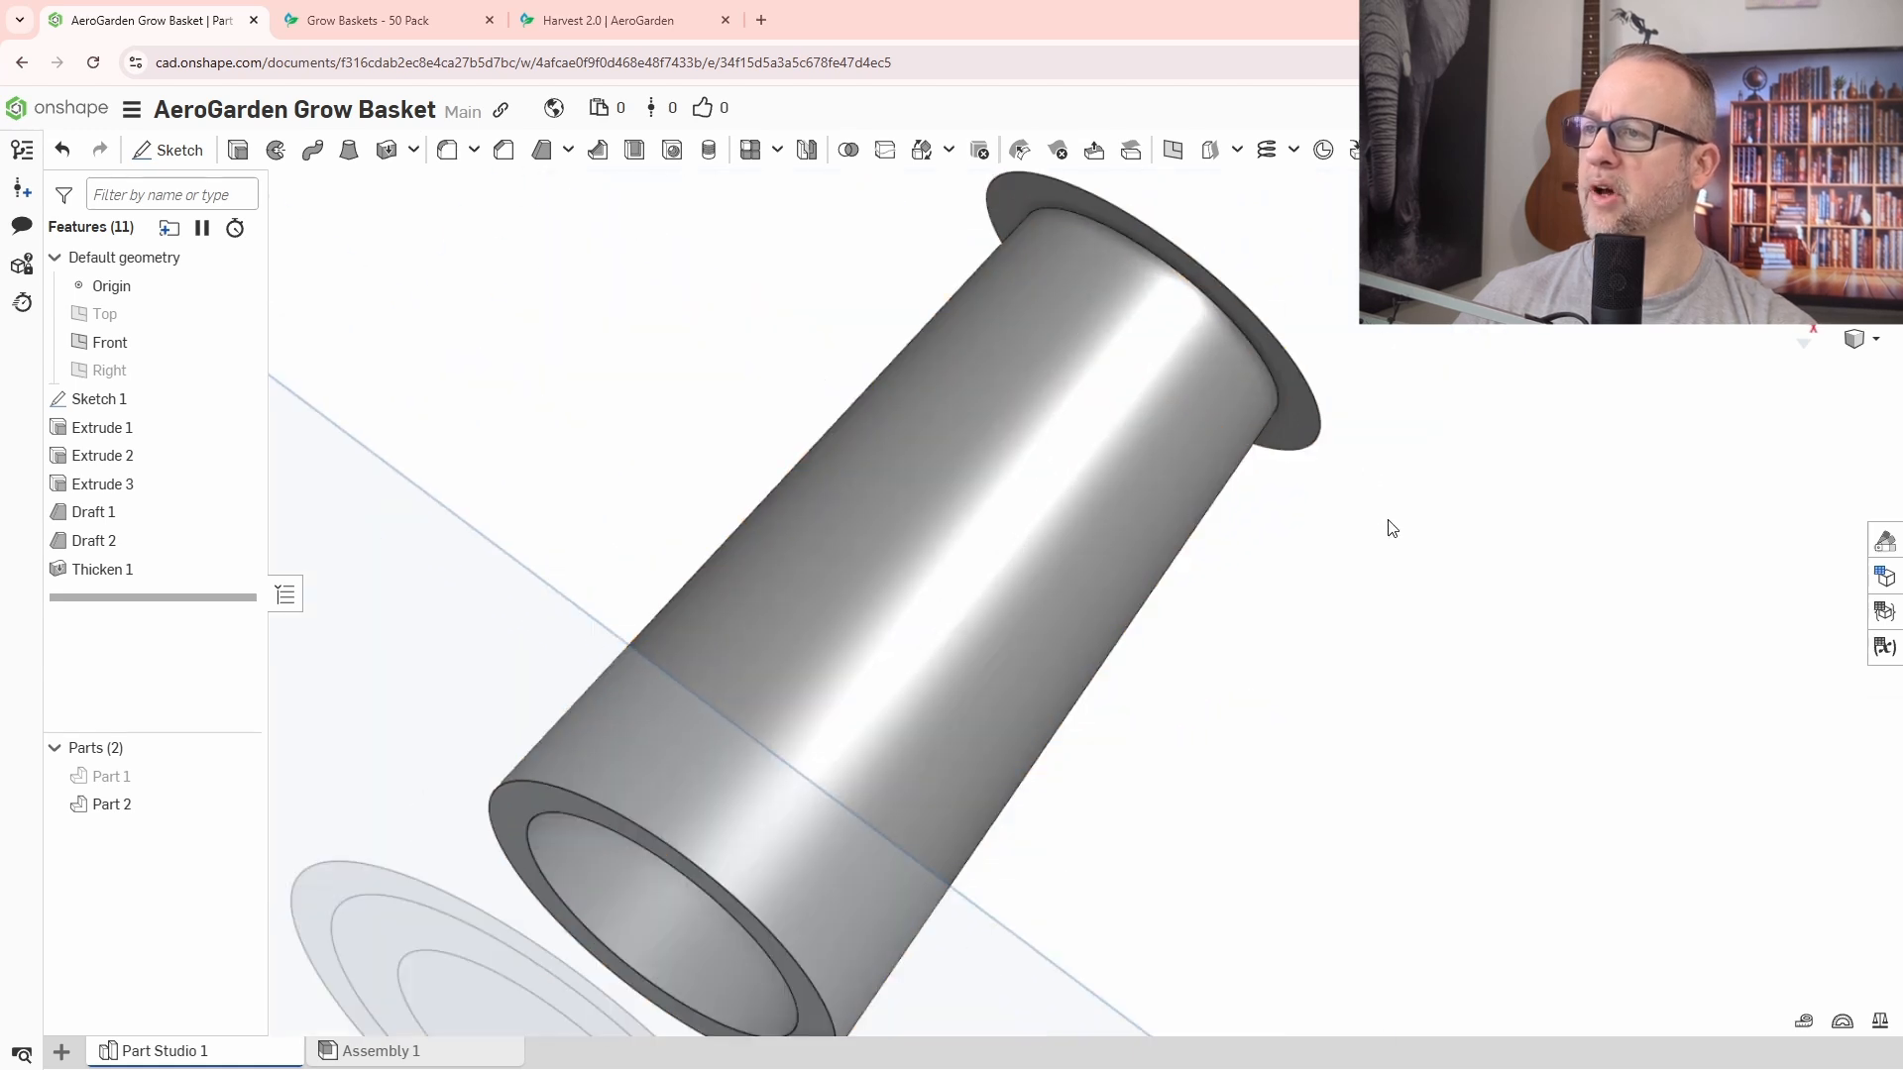
scroll(1430, 603, down, 3)
right_drag(1423, 628, 1308, 734)
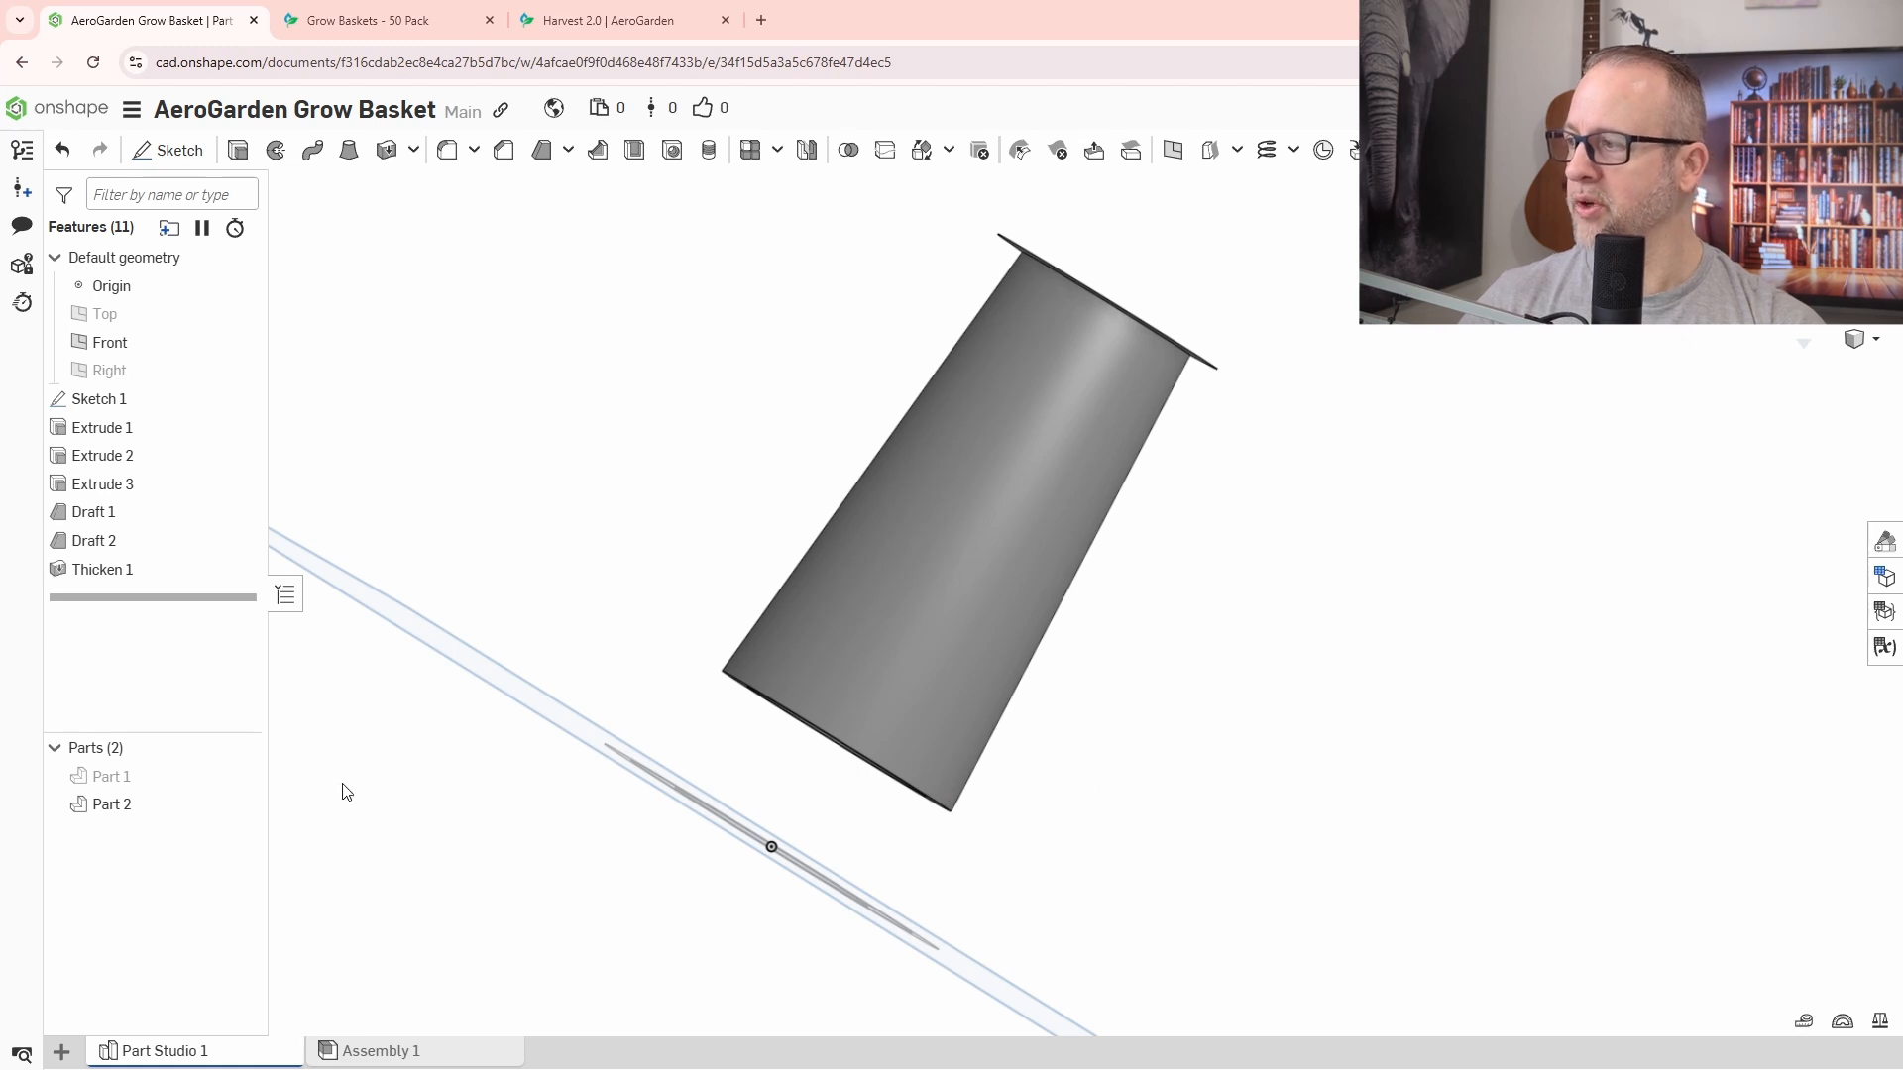
click(239, 776)
right_drag(1147, 701, 1334, 485)
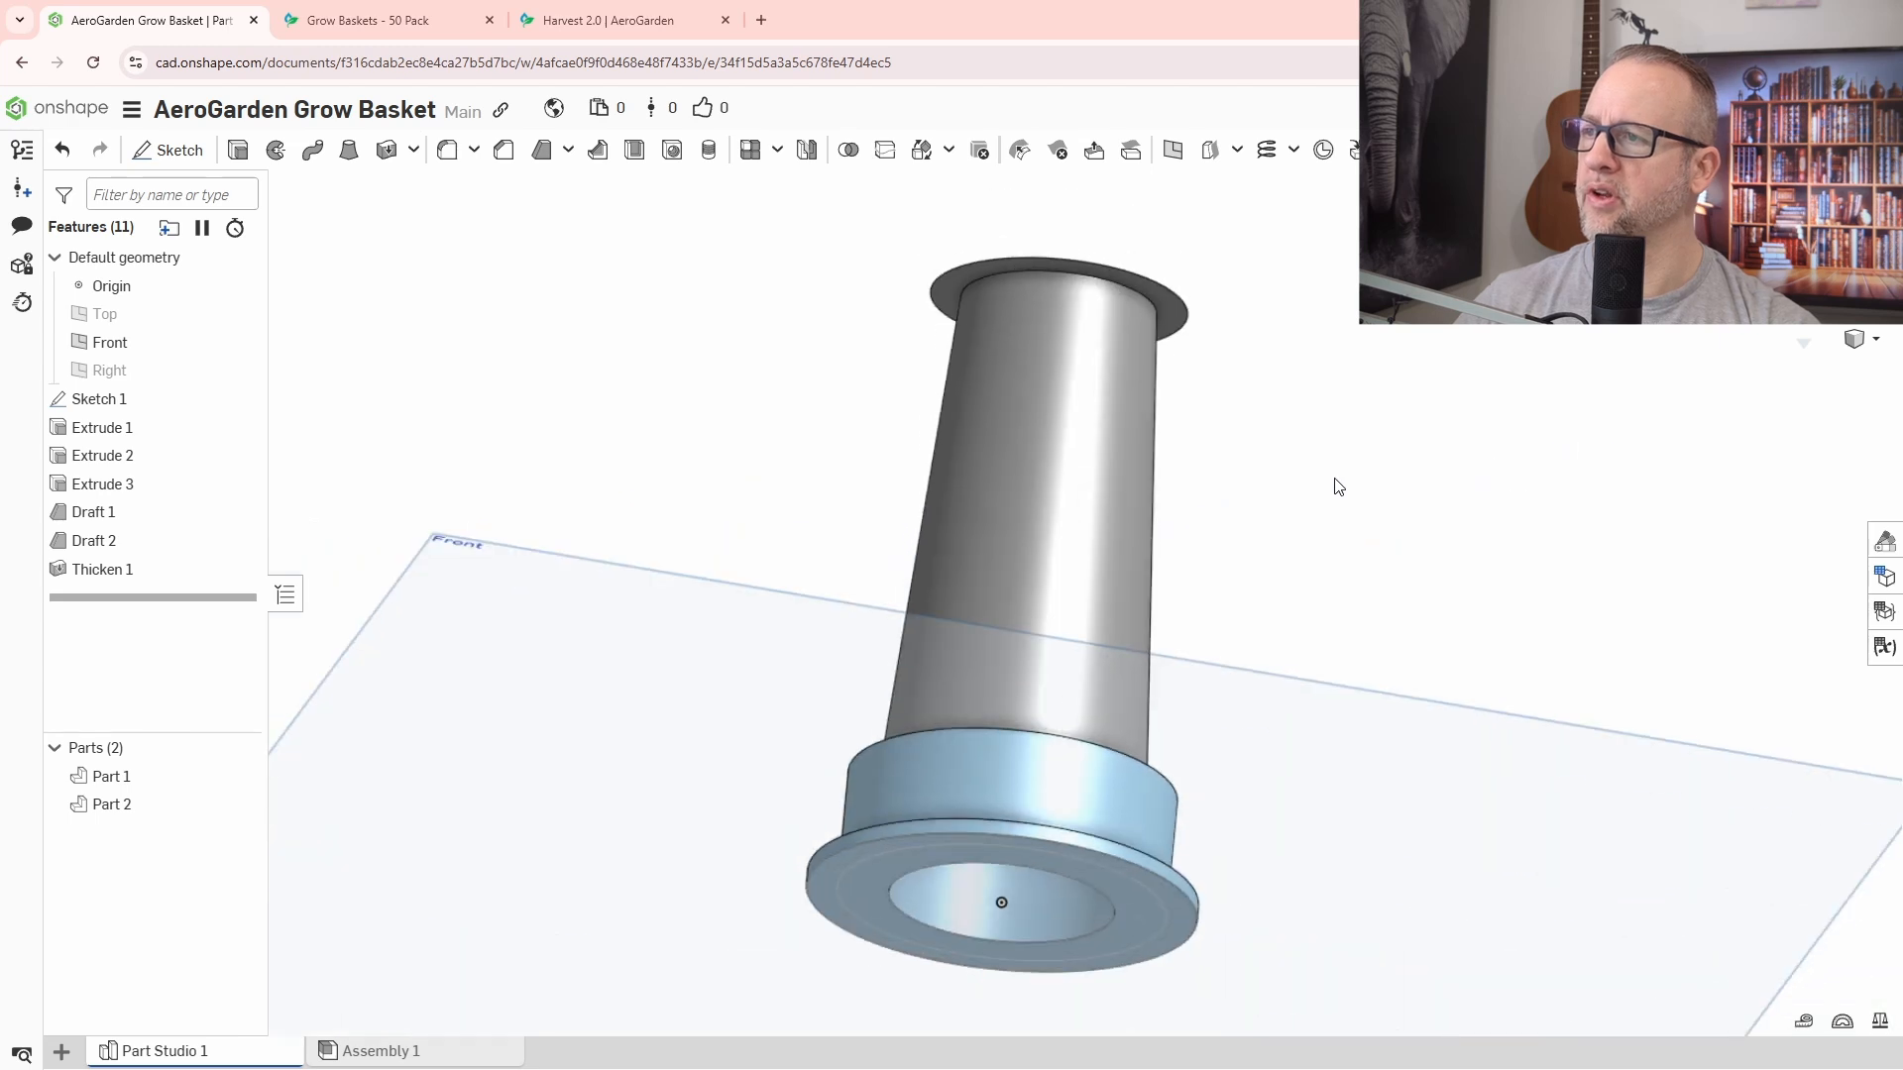
Examine the thin flange at the body's narrow end and review the settings of the Thicken feature.
scroll(1133, 289, up, 3)
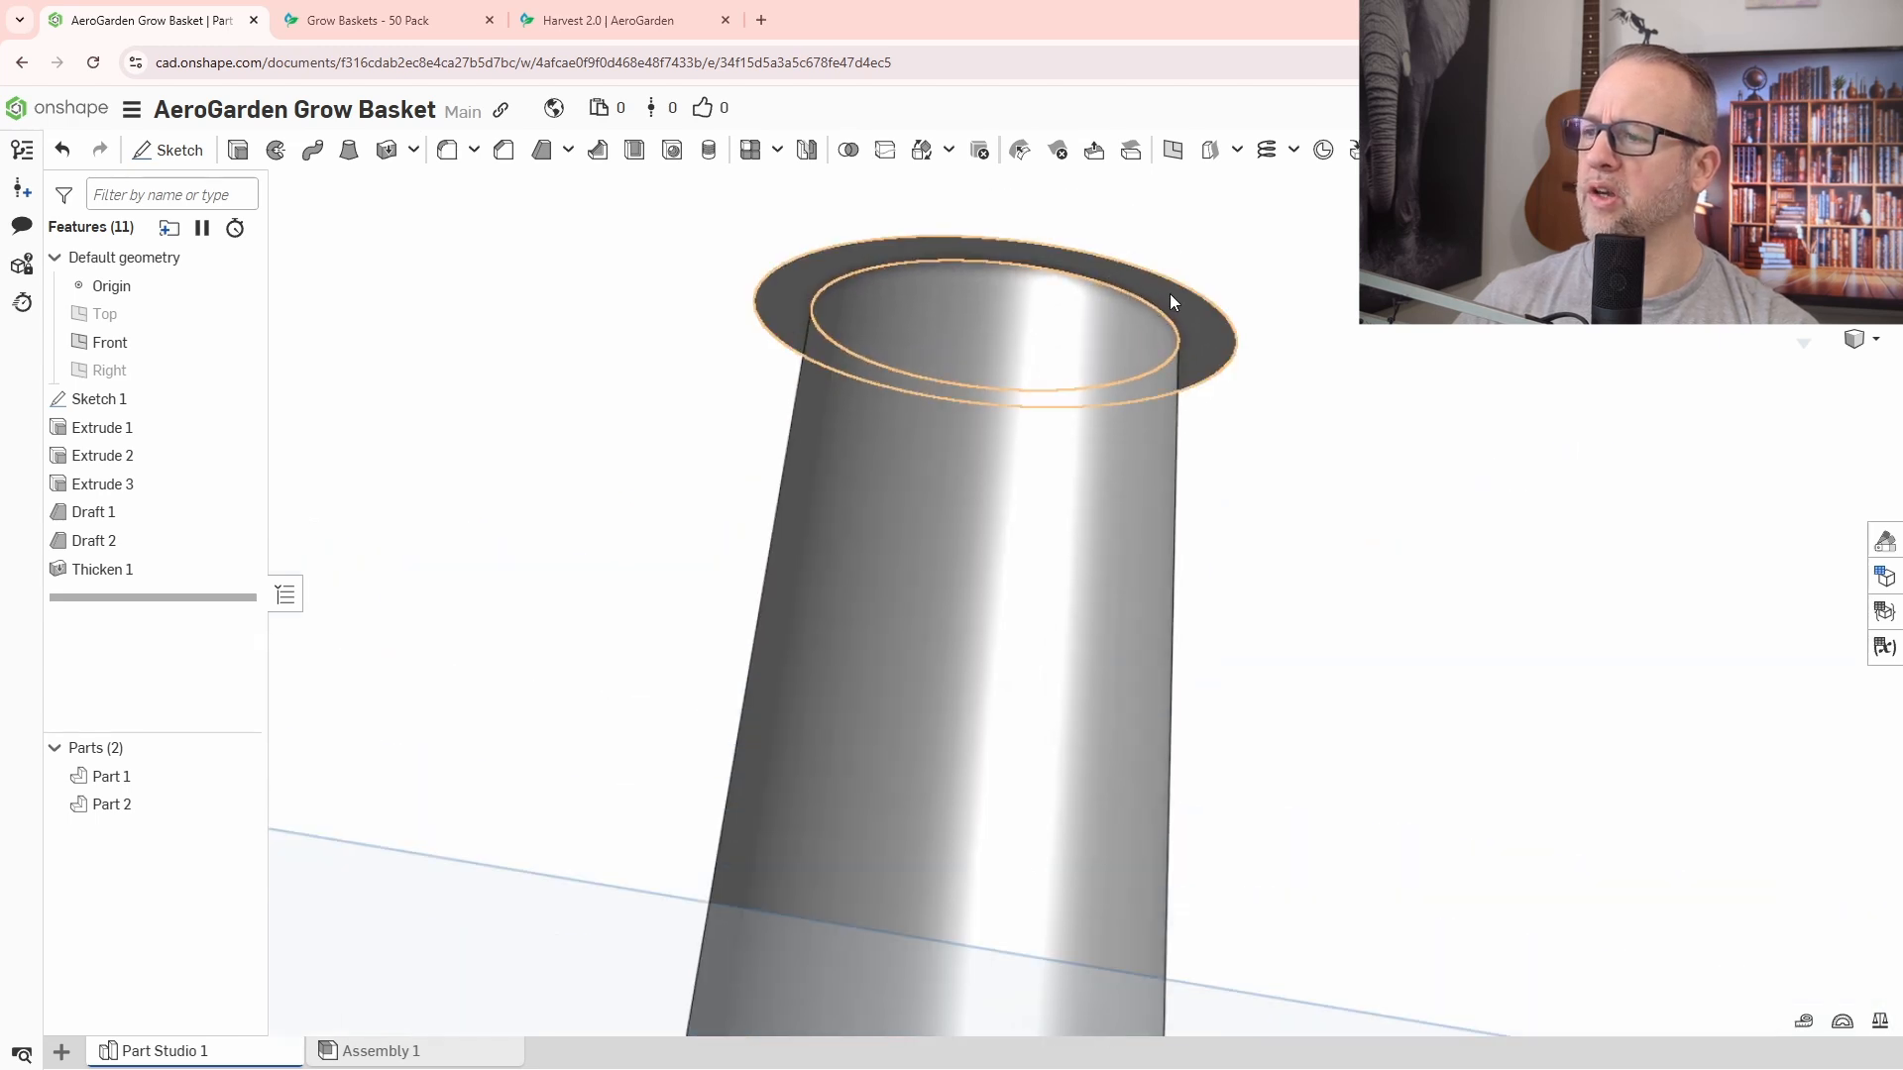
right_drag(1184, 300, 1381, 523)
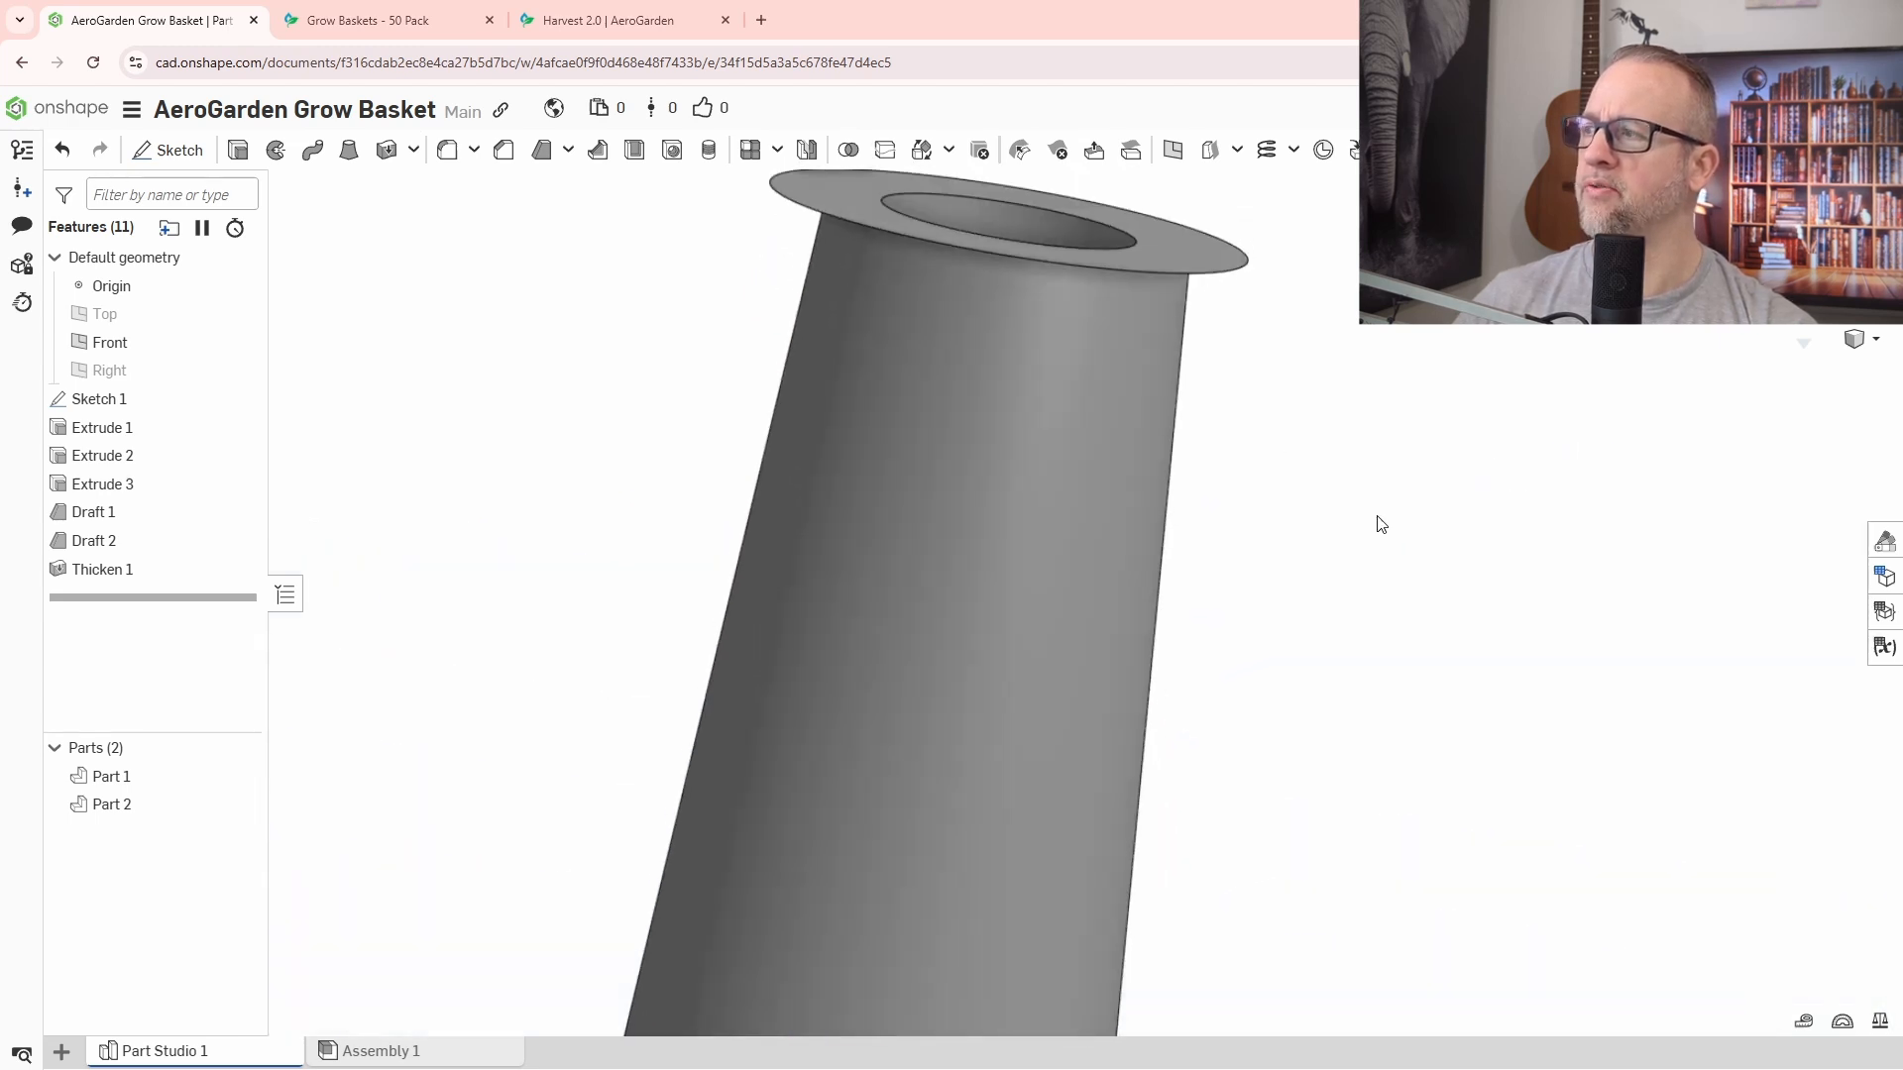
double_click(123, 575)
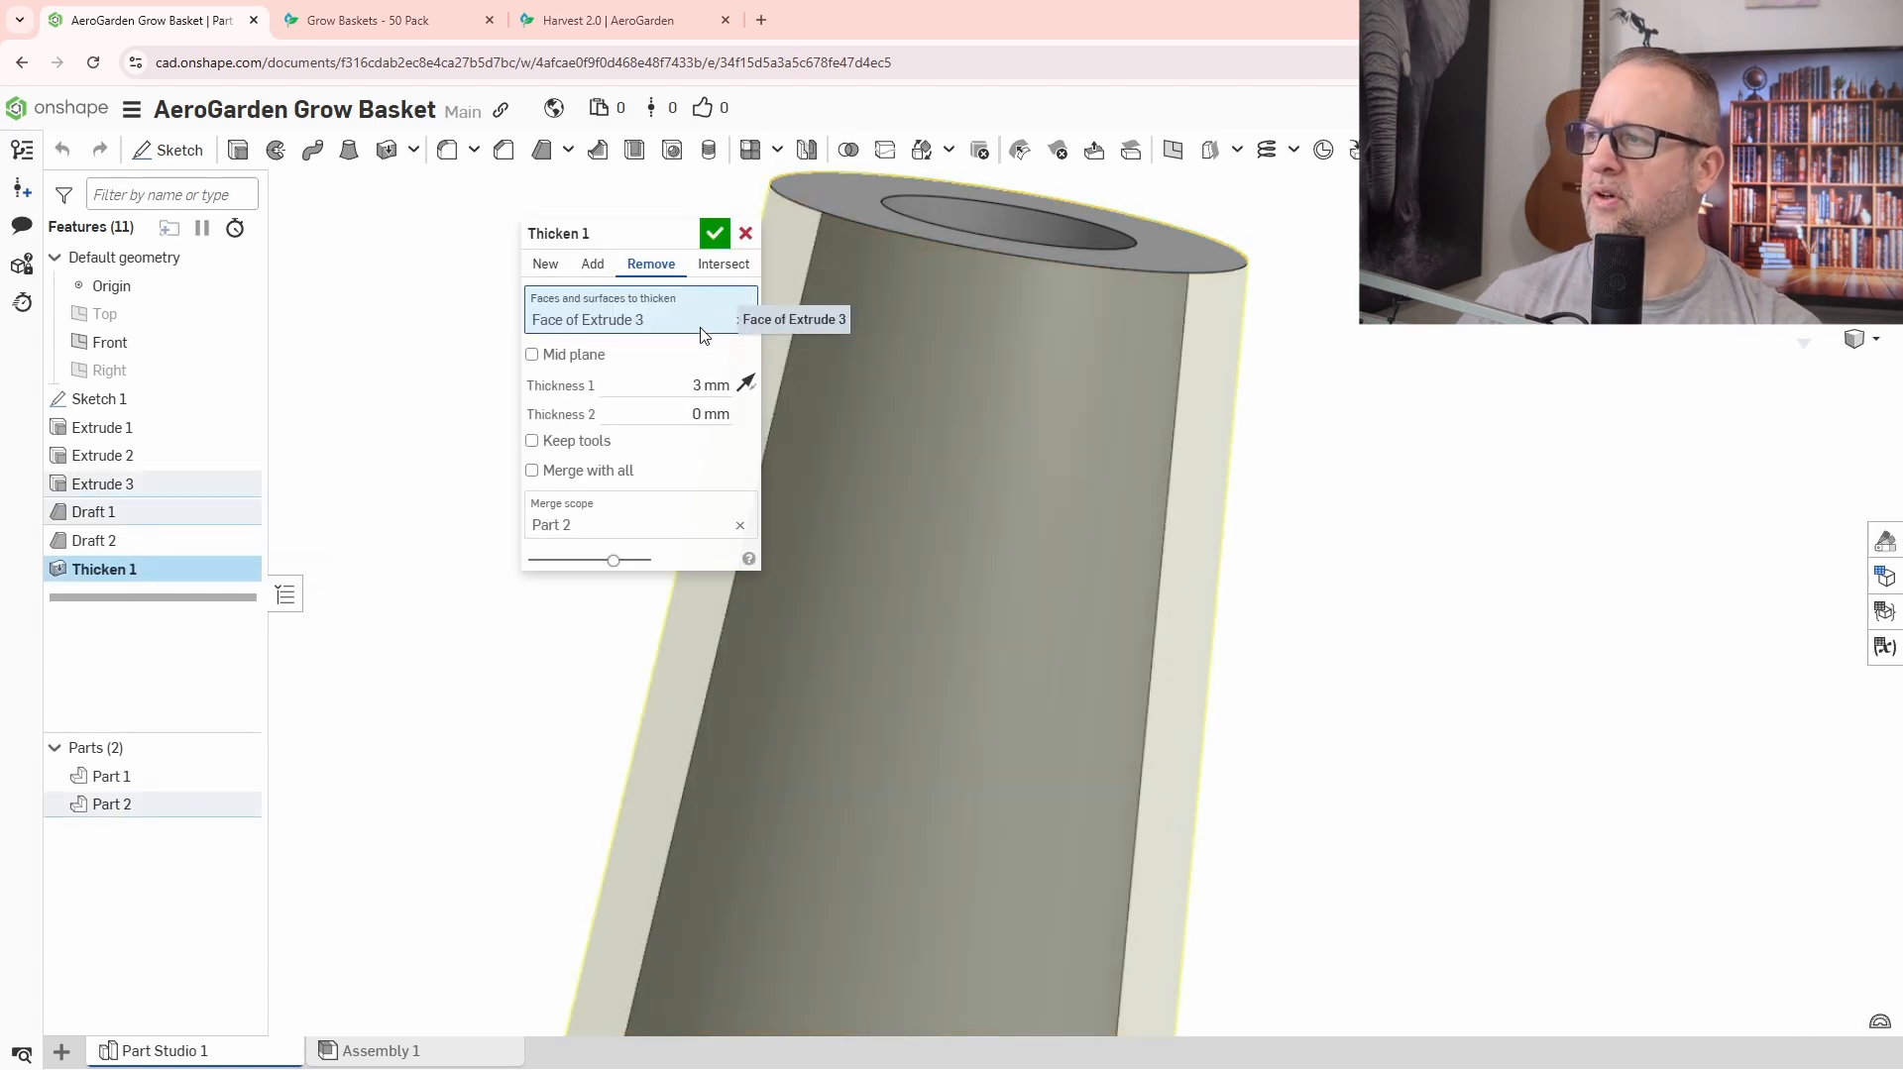
click(713, 234)
Remove the thin flange by replacing its underside face with the end face of the body's narrow end, at 0 mm offset.
right_drag(1301, 607, 1193, 293)
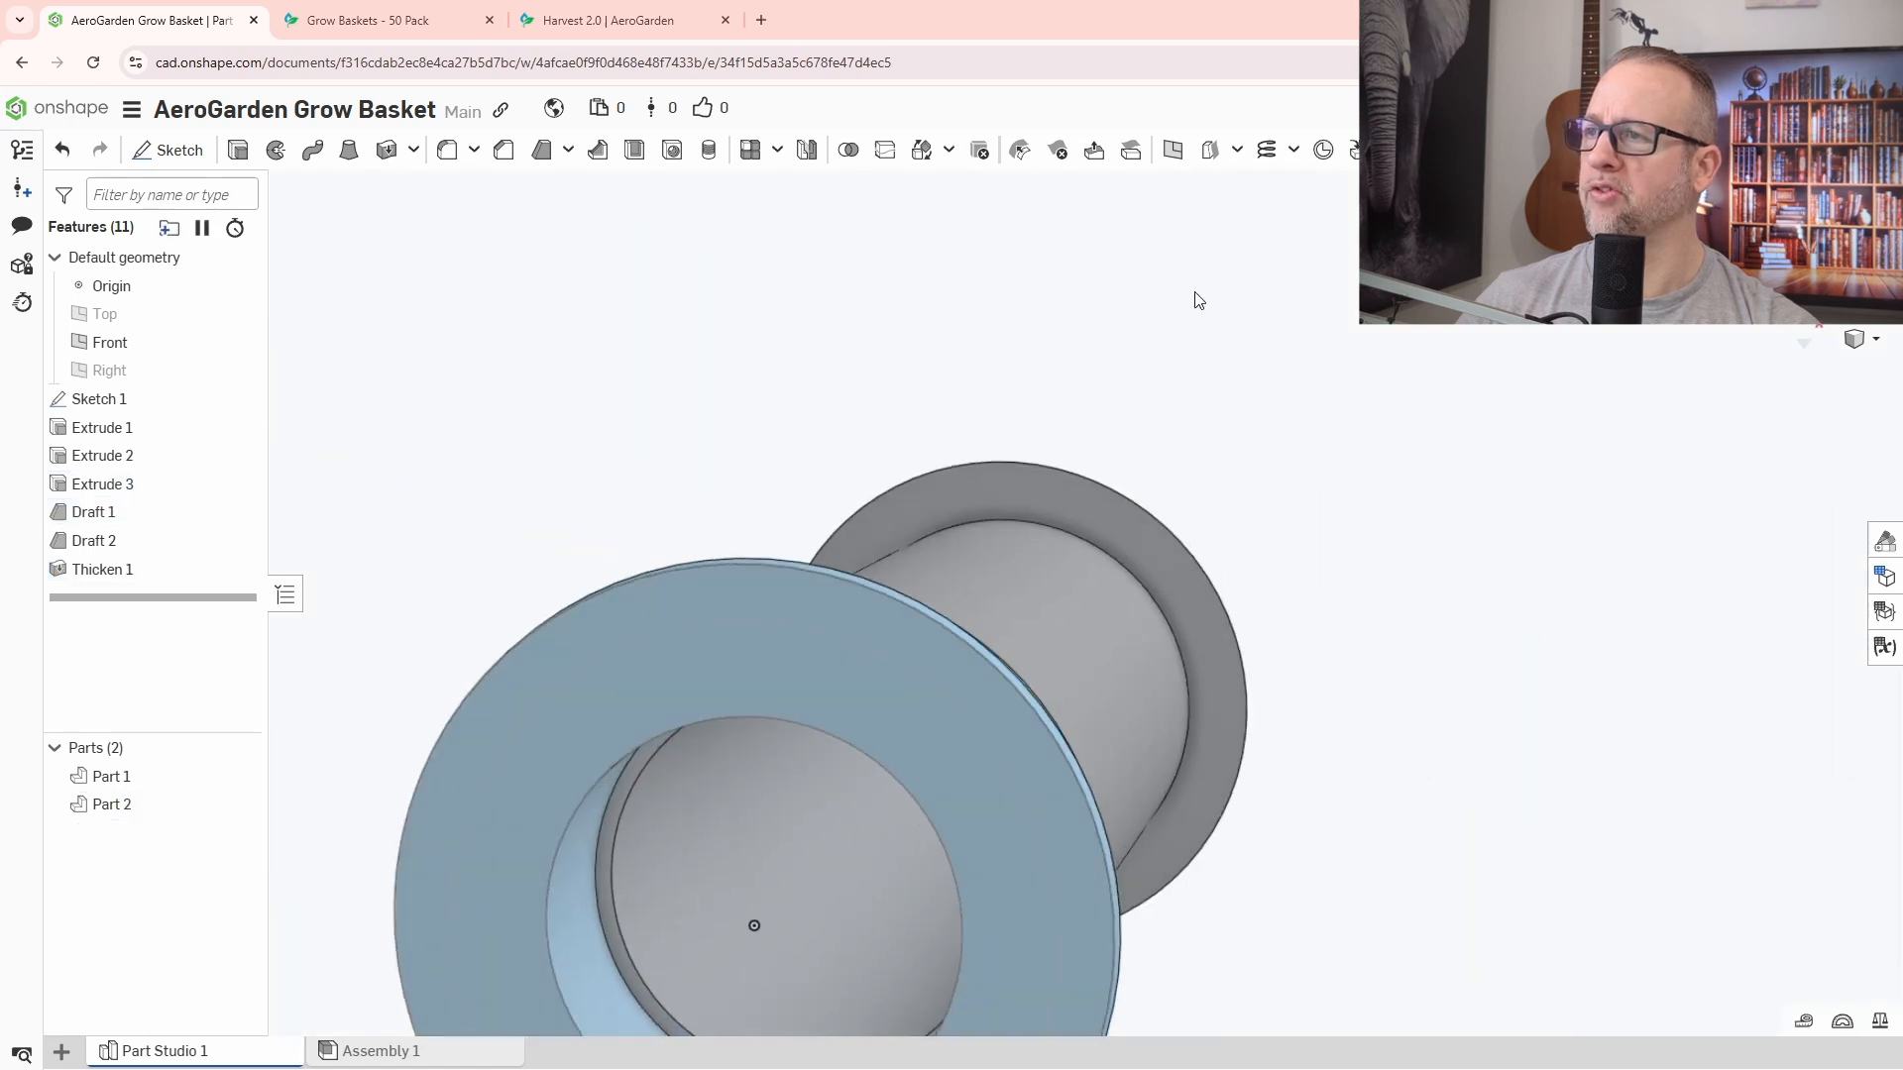
click(1128, 153)
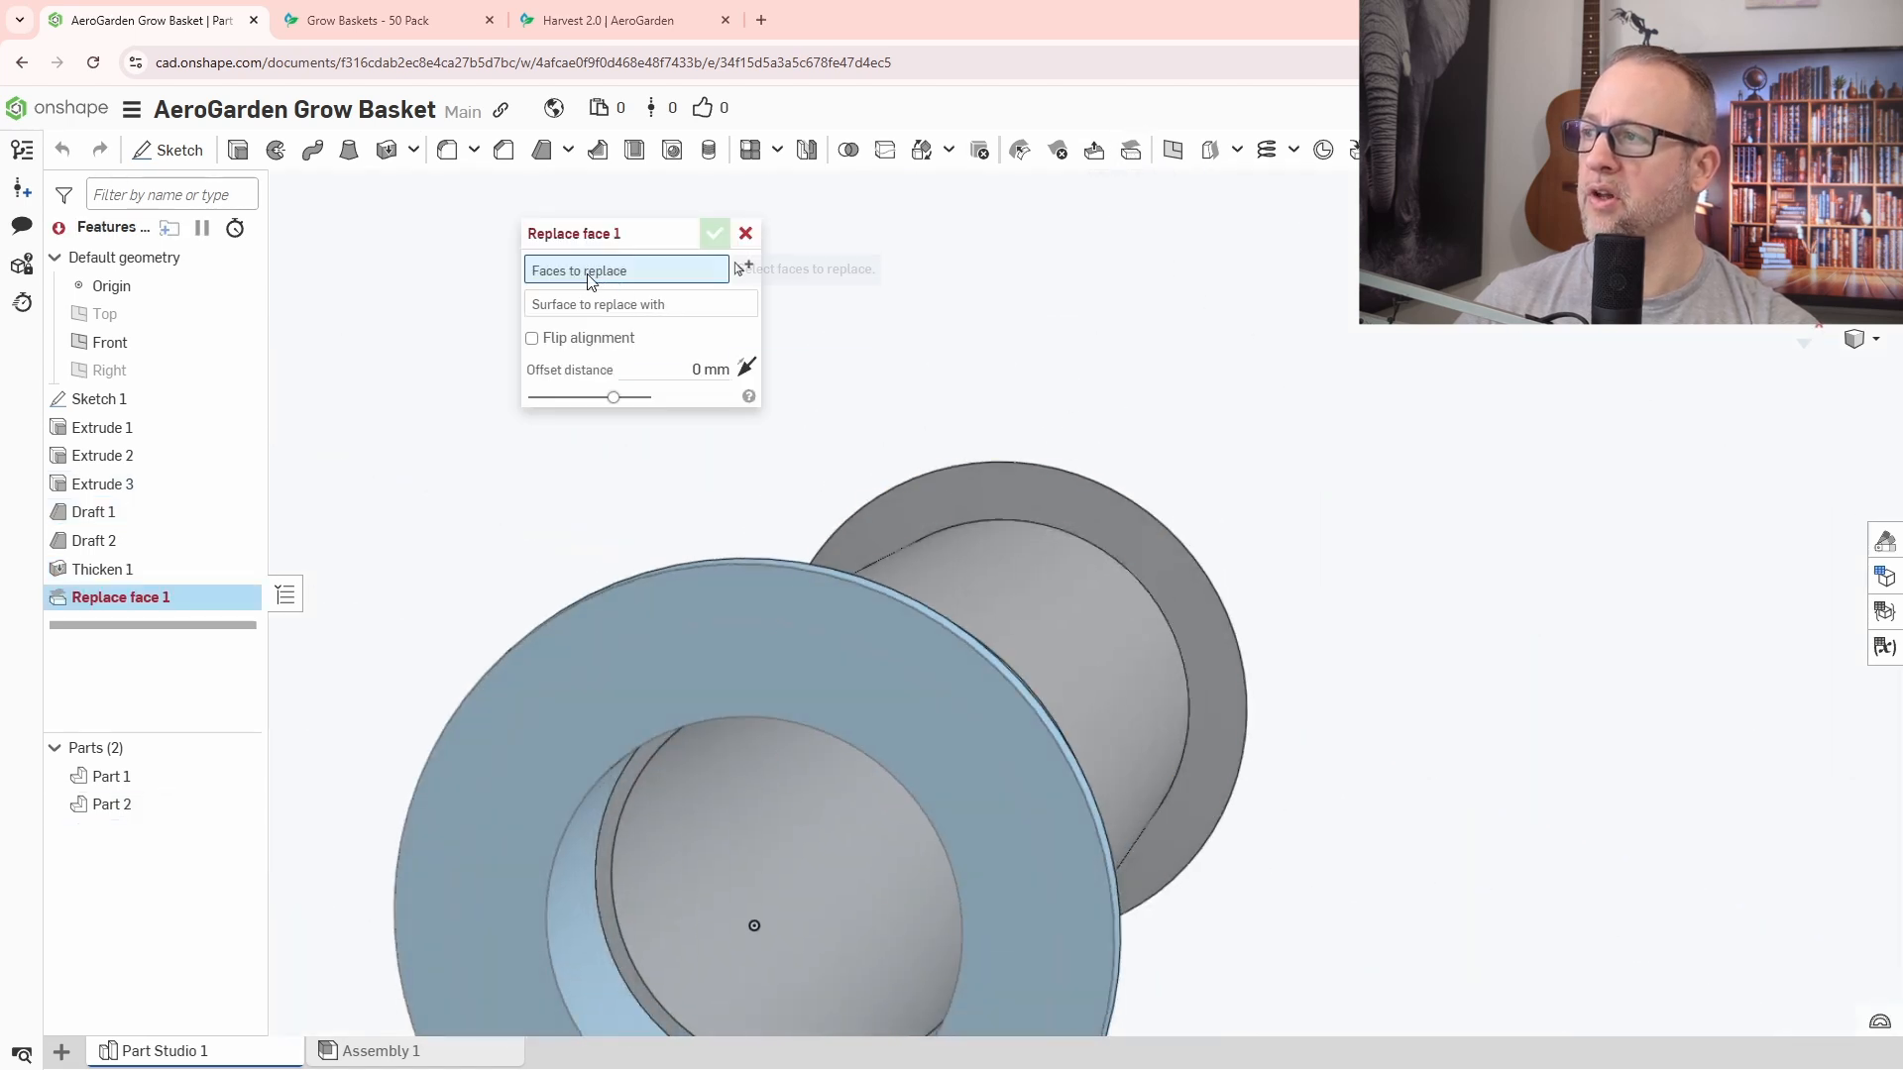
right_drag(1077, 459, 1062, 501)
click(967, 412)
right_drag(968, 408, 1134, 495)
click(595, 327)
click(819, 354)
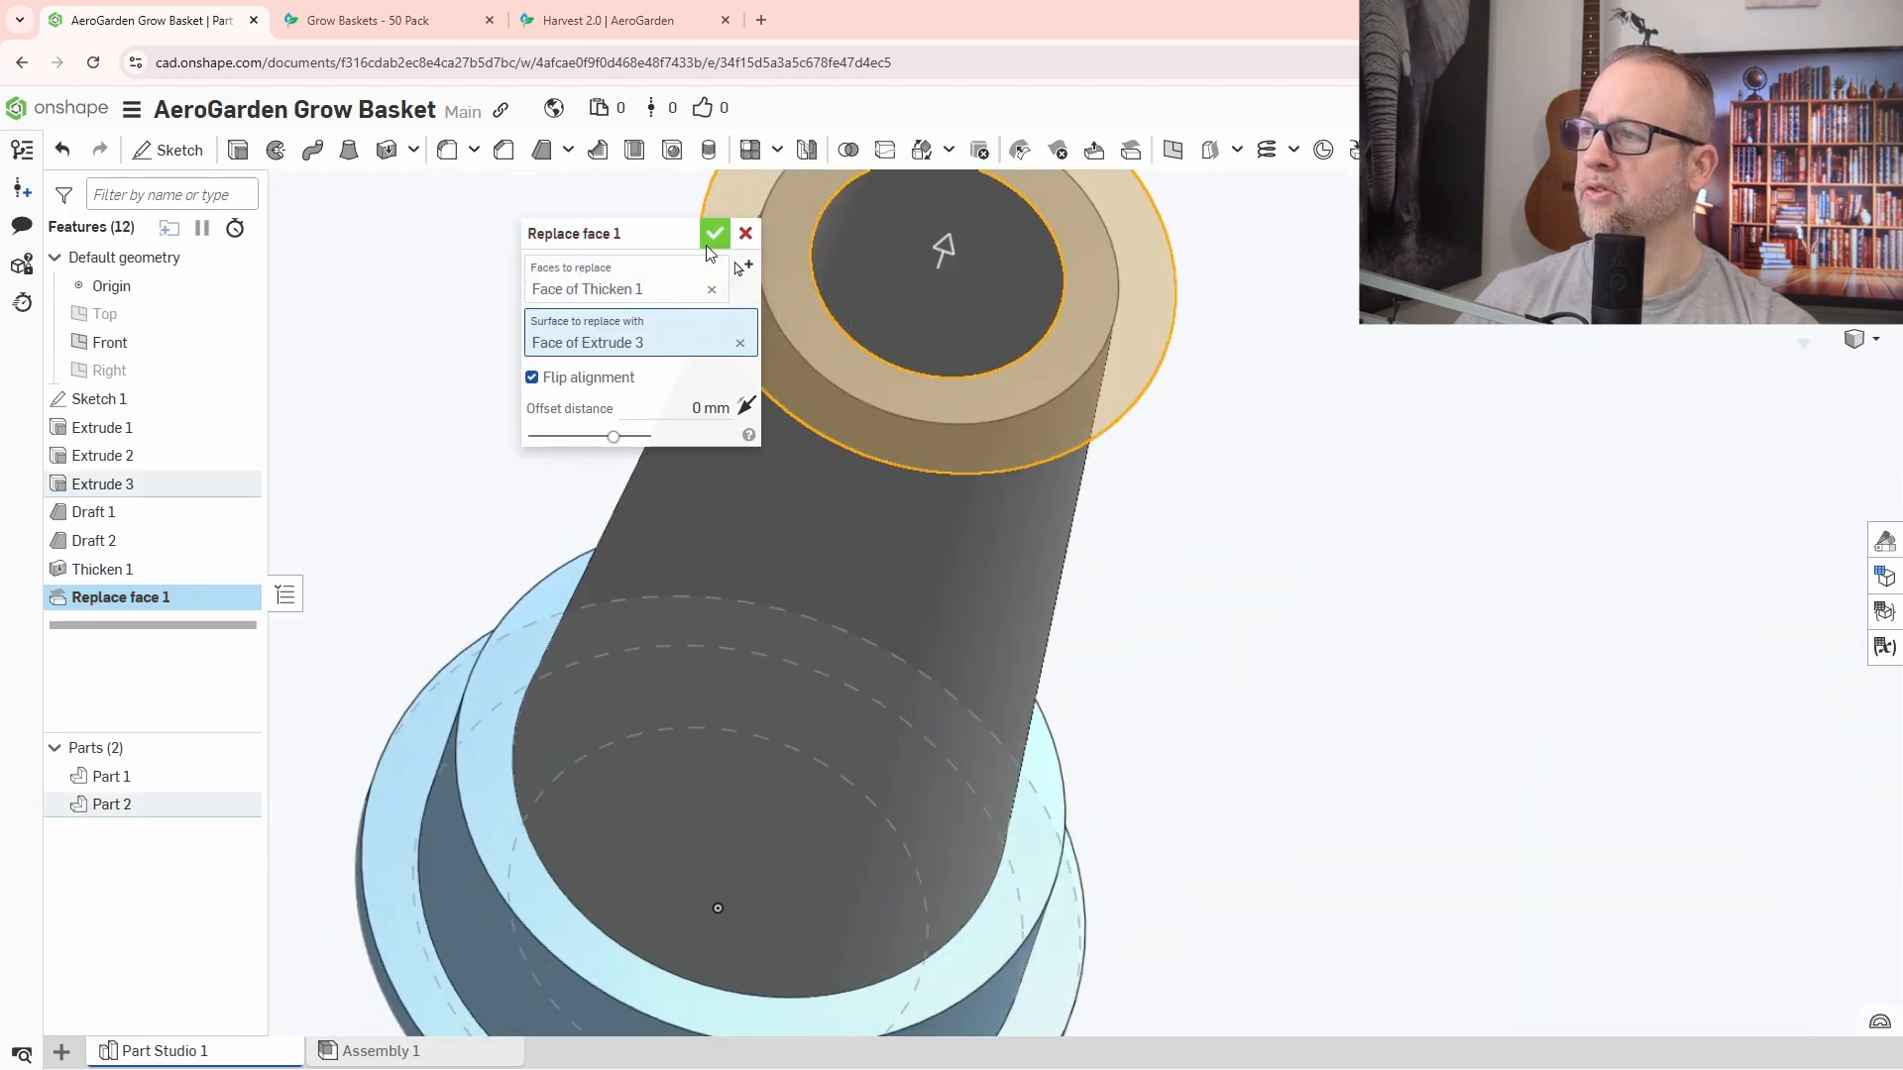
click(714, 233)
Examine the tapered body and the rim-and-collar part from several angles.
key(f)
right_drag(1401, 484, 1196, 551)
scroll(1140, 475, up, 3)
scroll(1308, 535, down, 5)
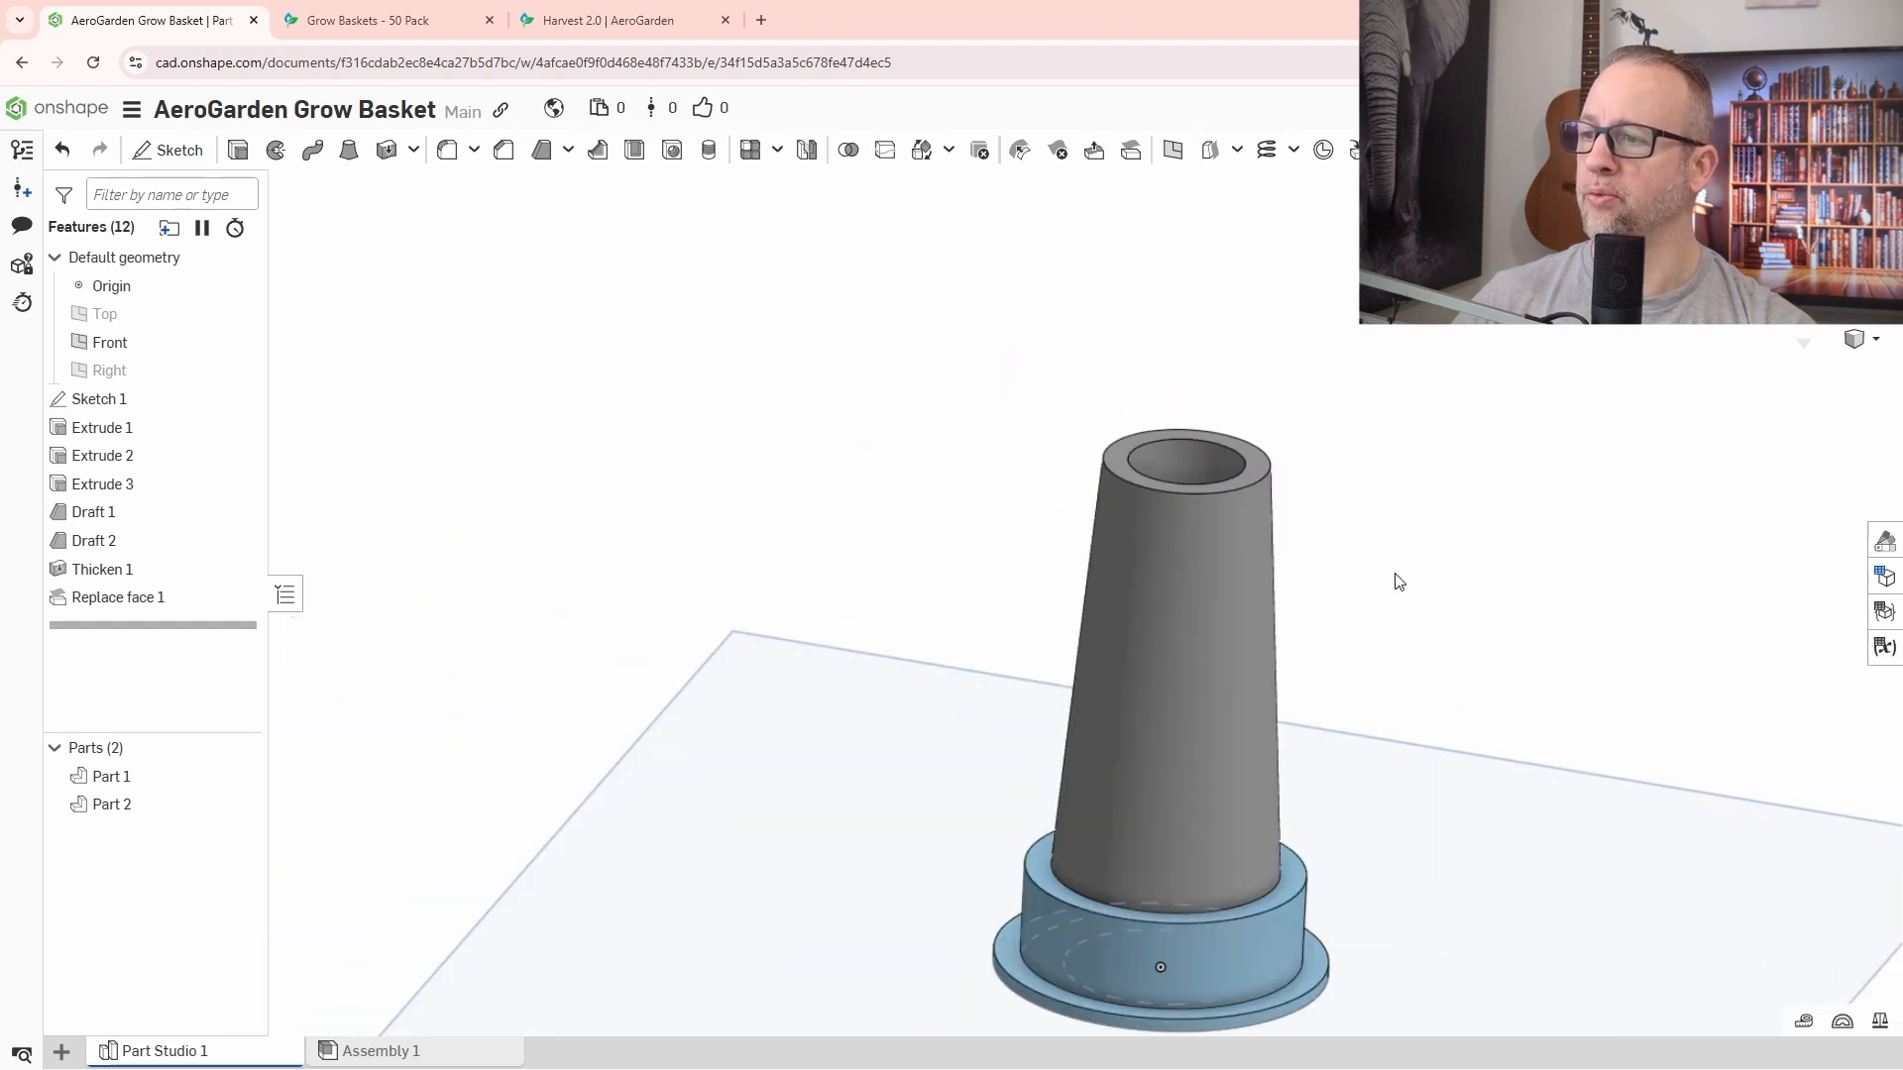
right_drag(1393, 578, 1176, 439)
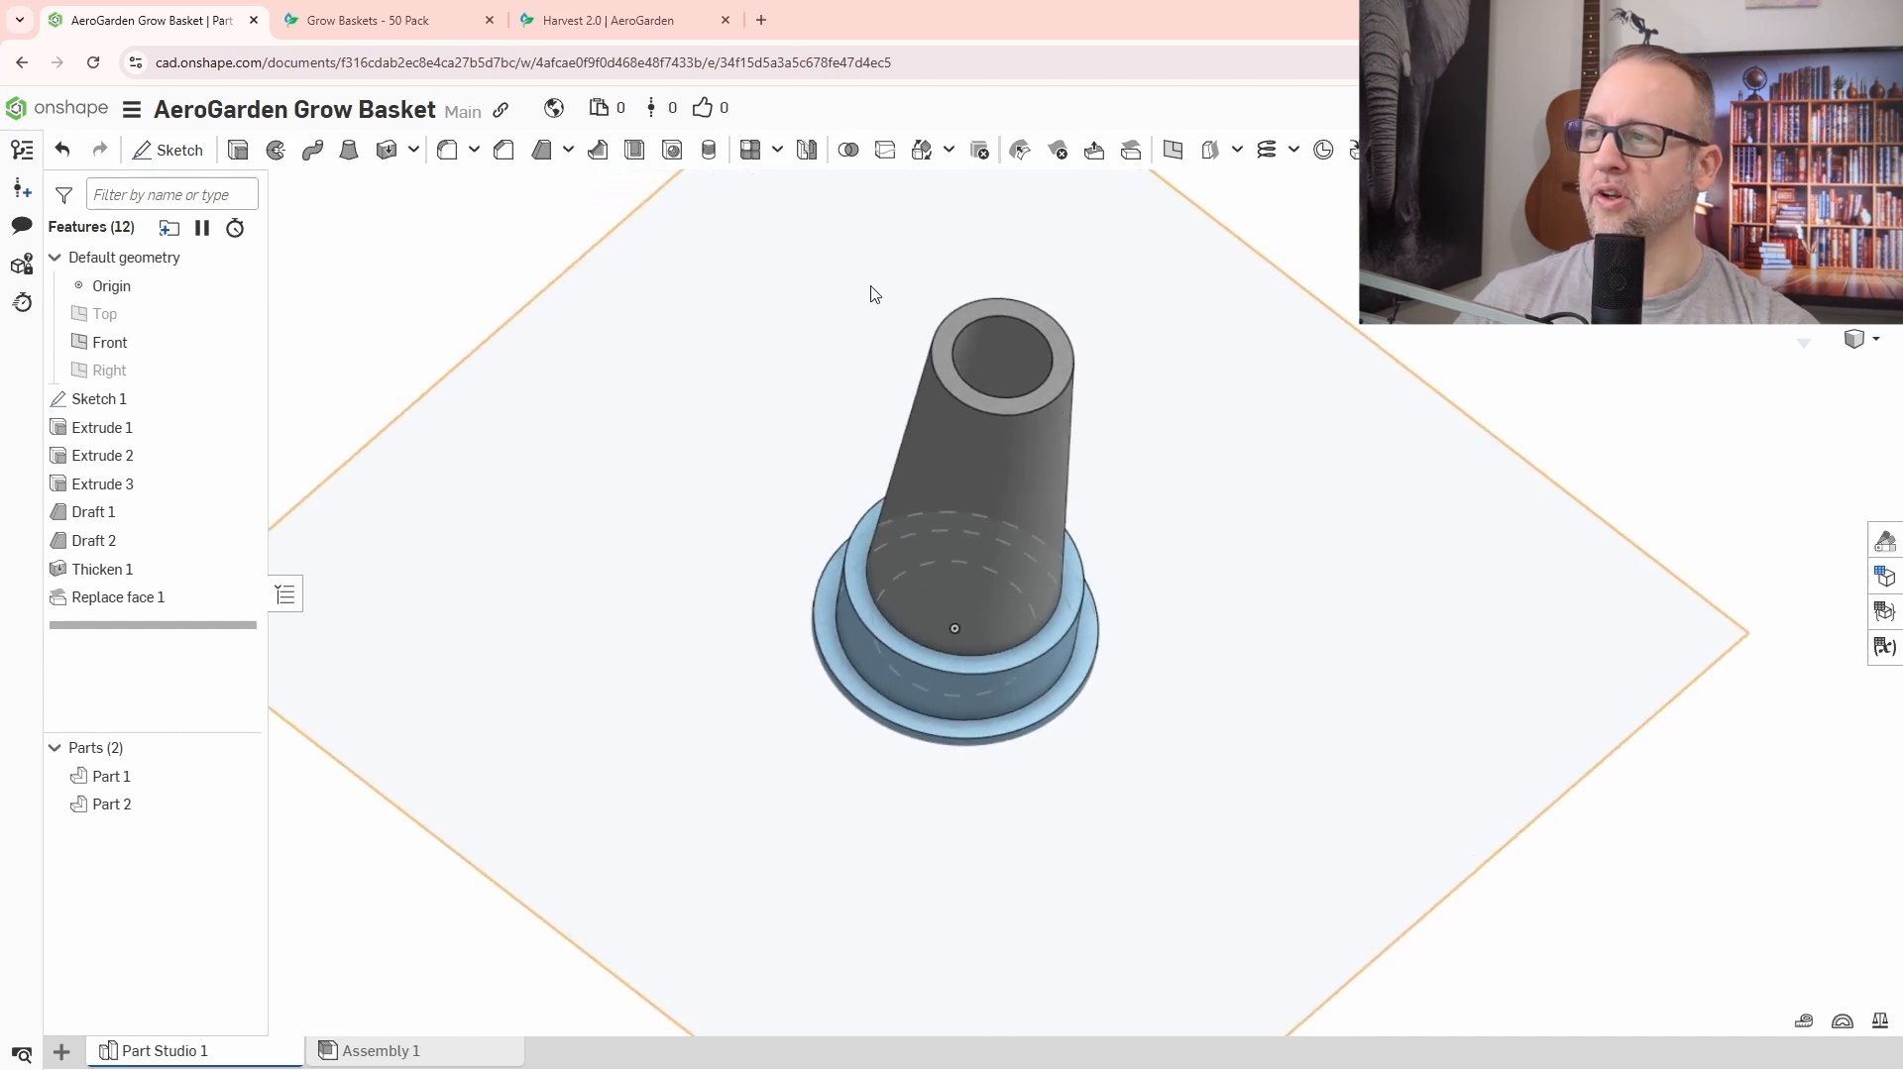
right_drag(1272, 552, 1067, 374)
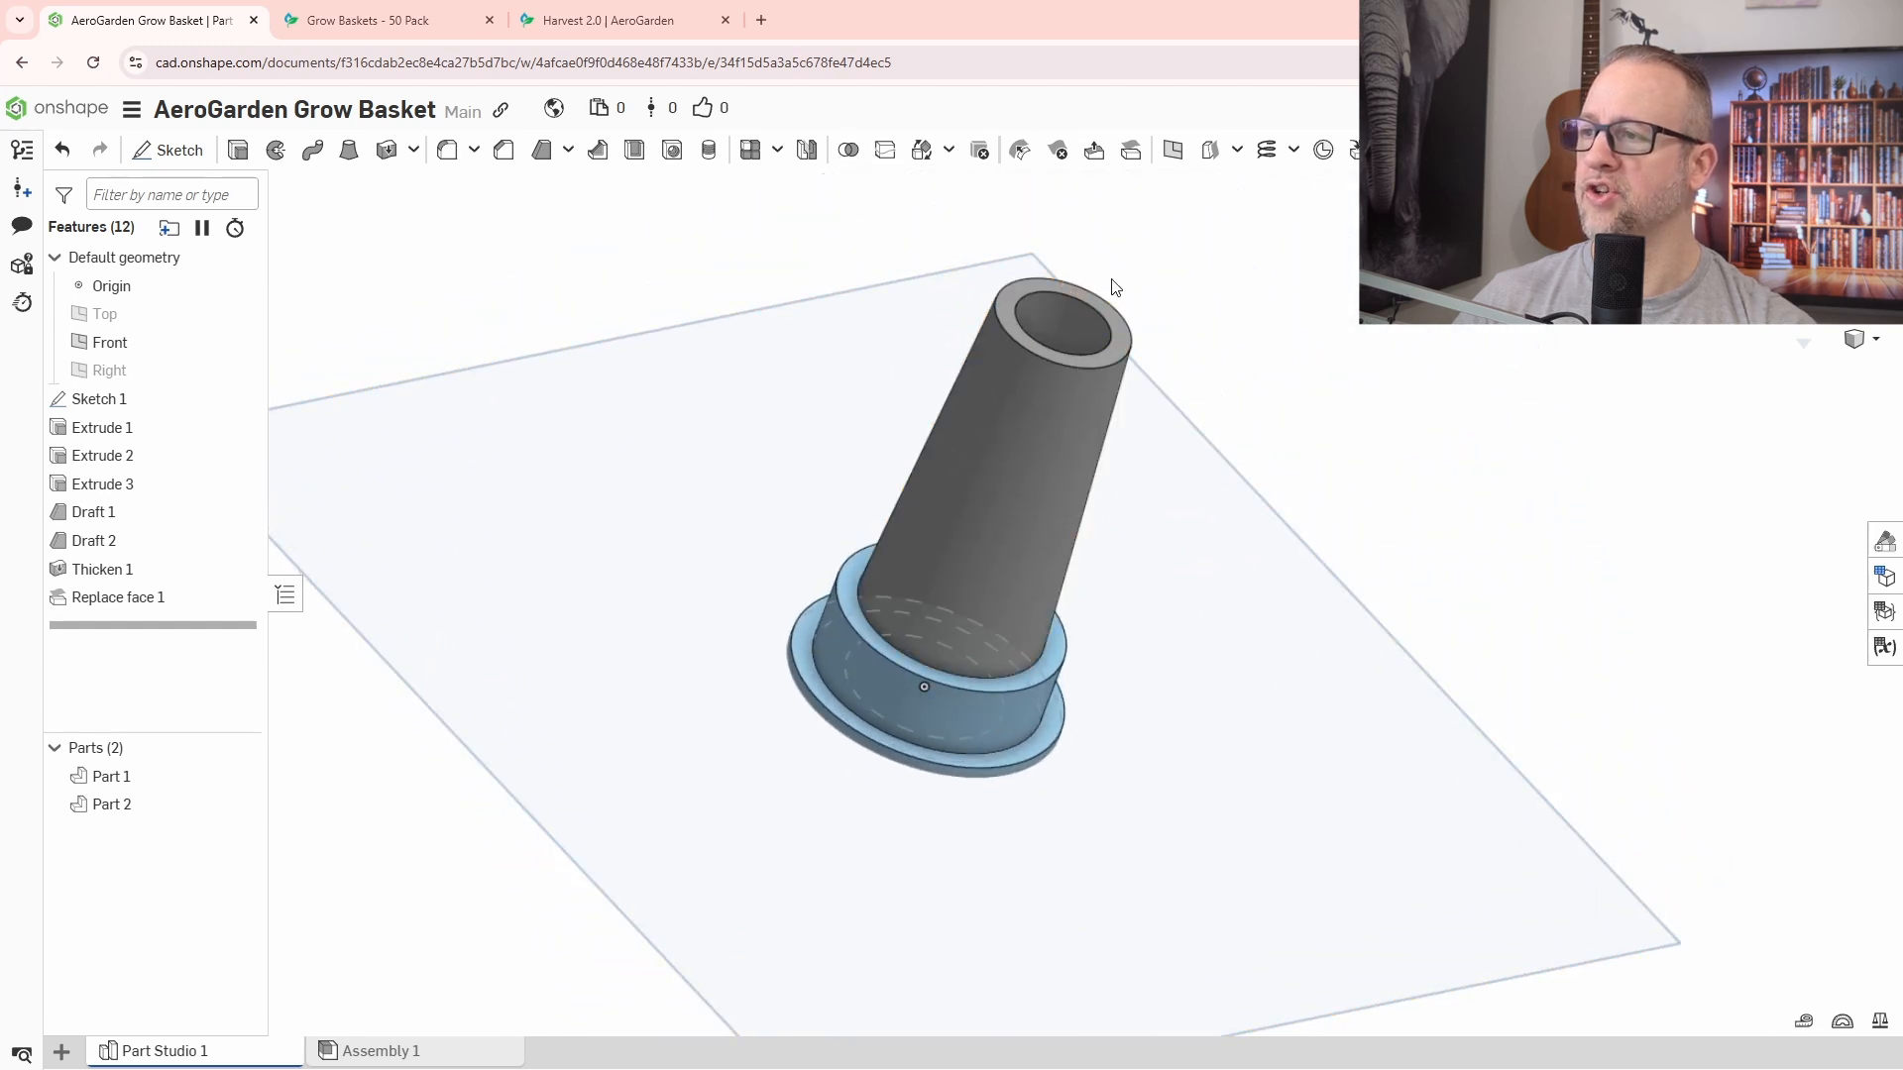
key(shift+7)
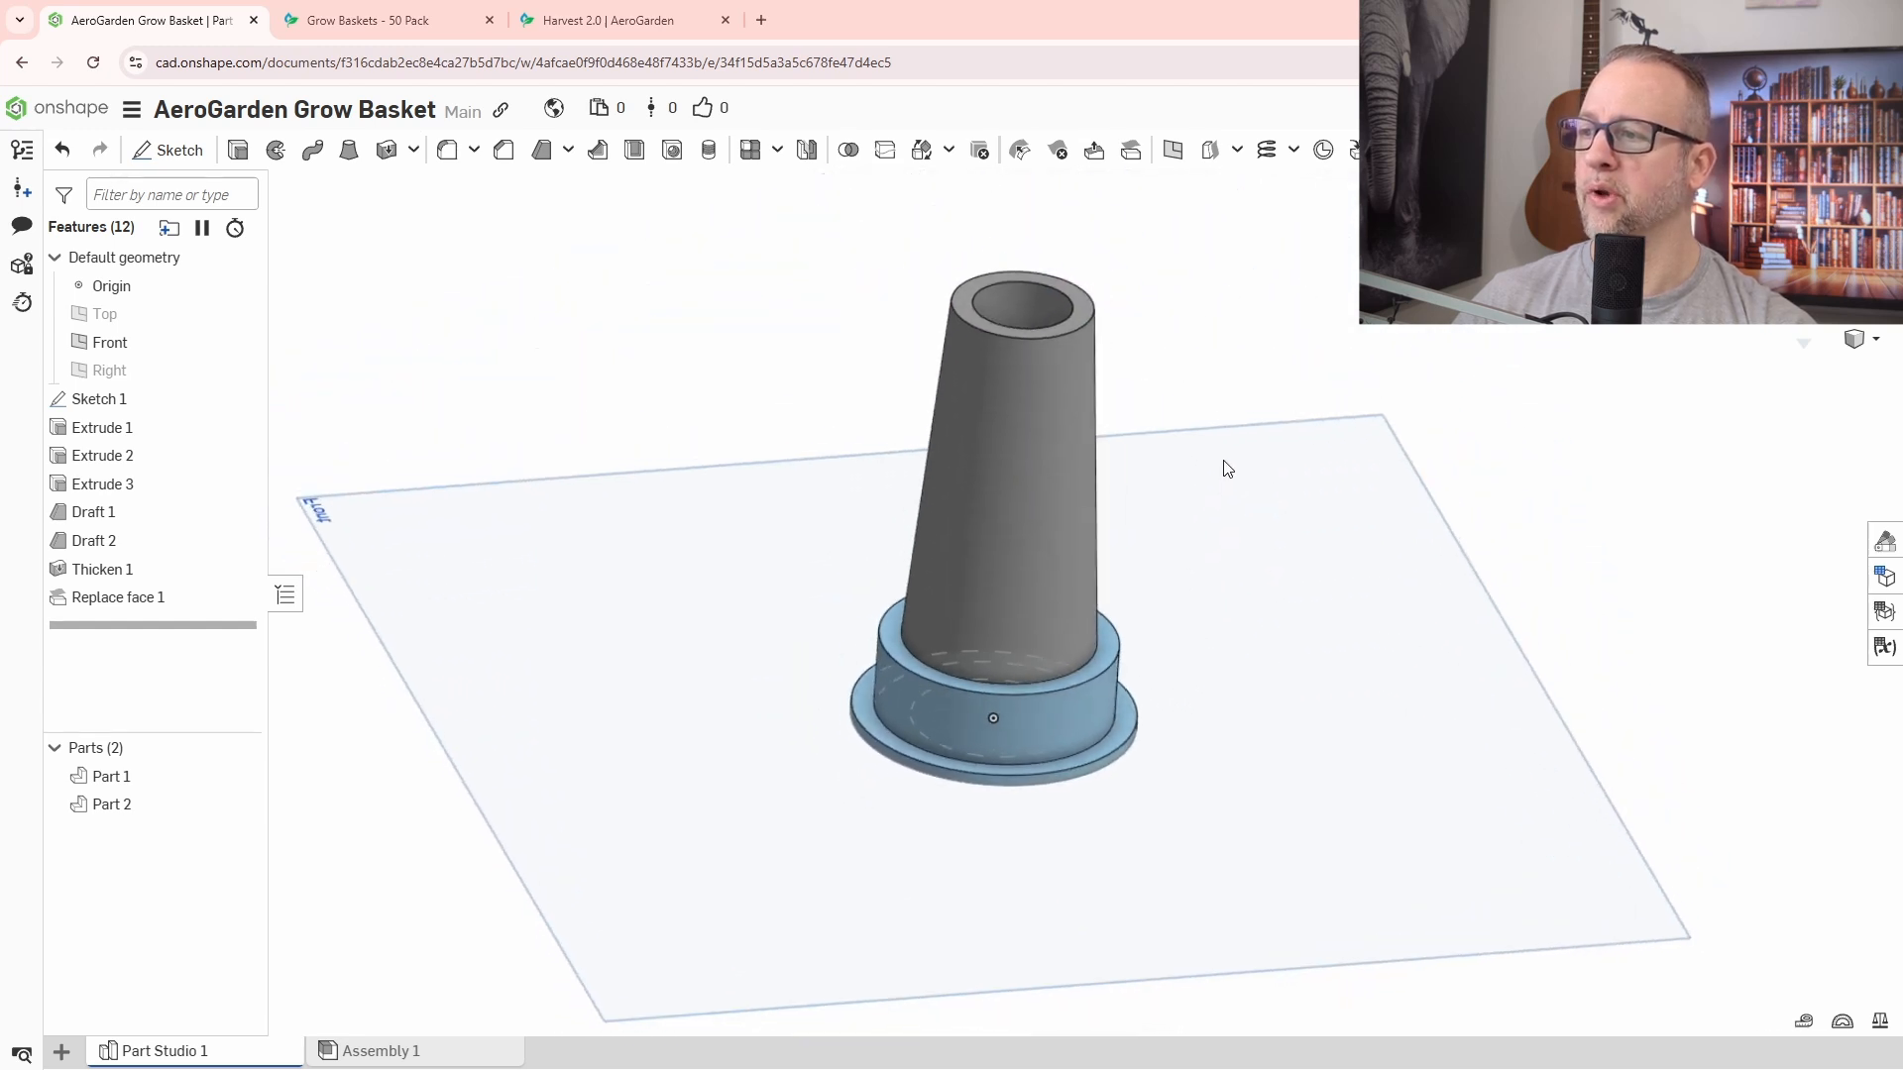
right_drag(1270, 519, 1033, 387)
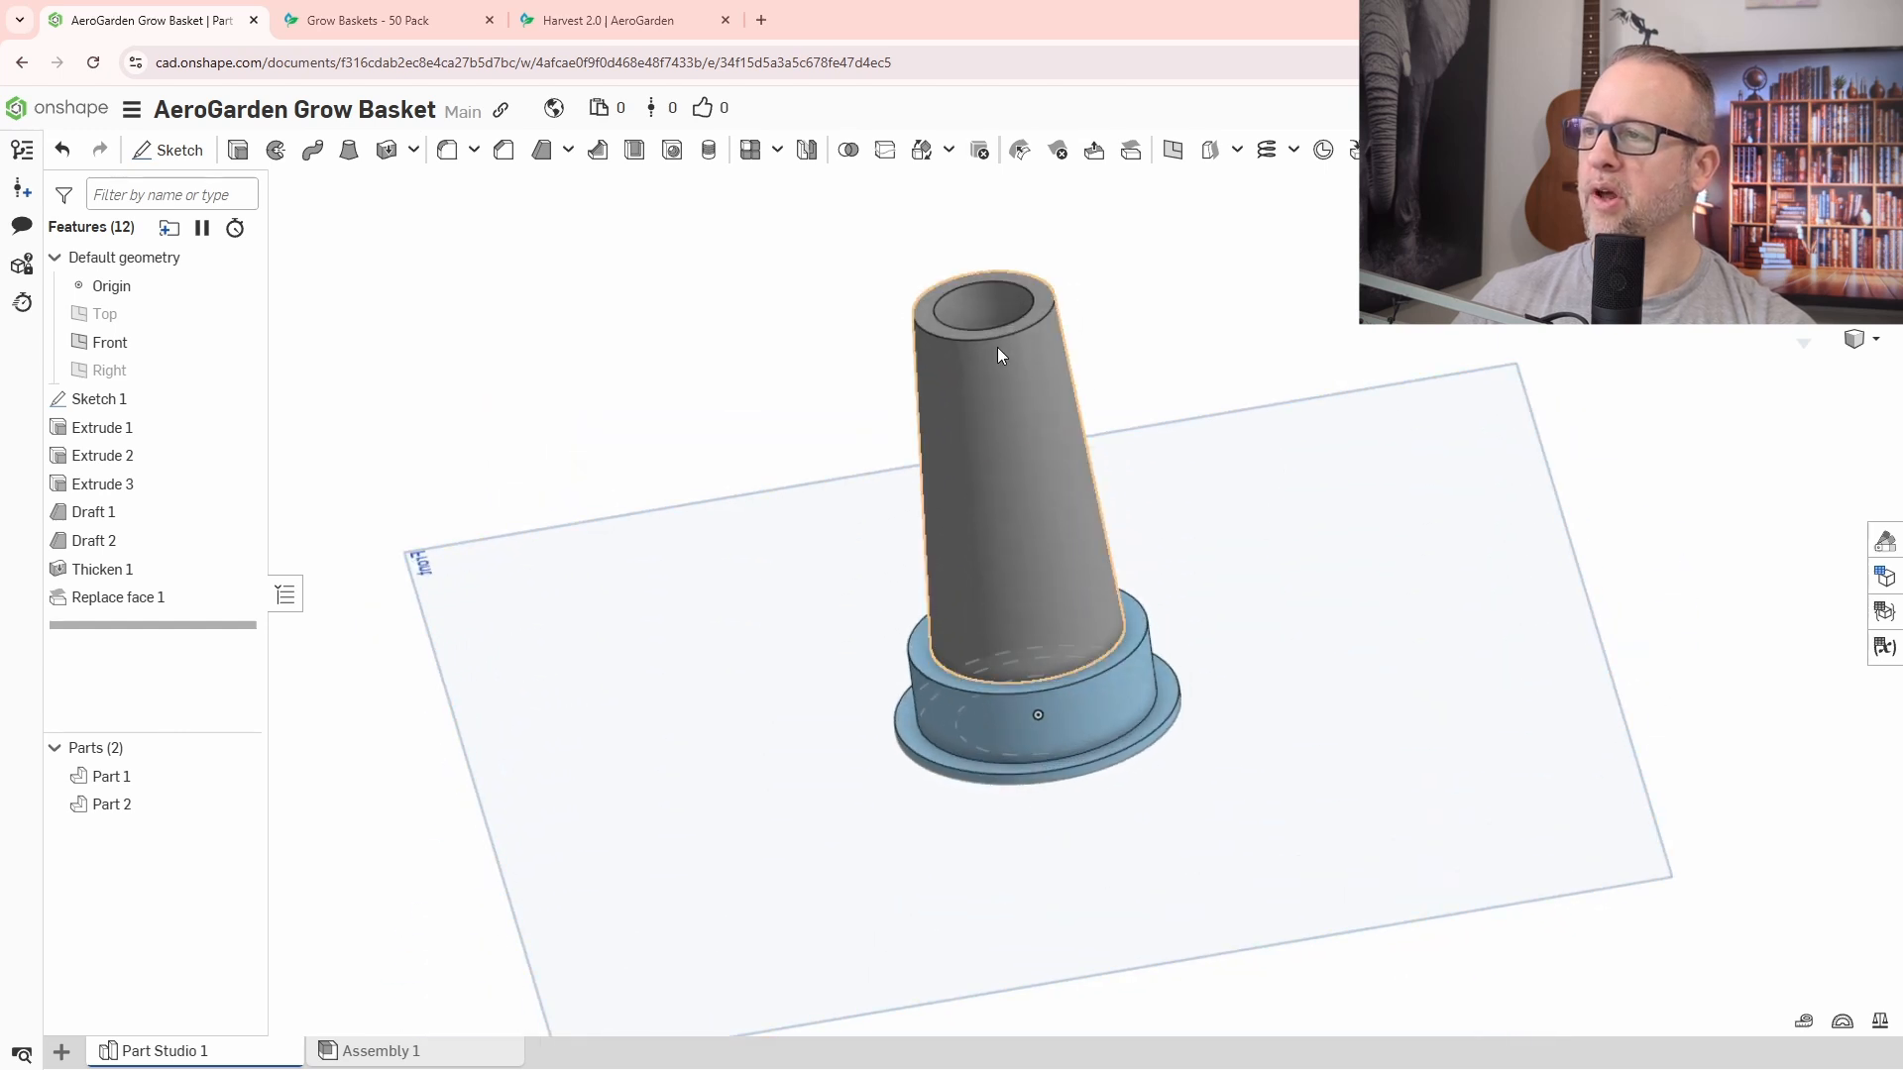
right_drag(876, 579, 1003, 349)
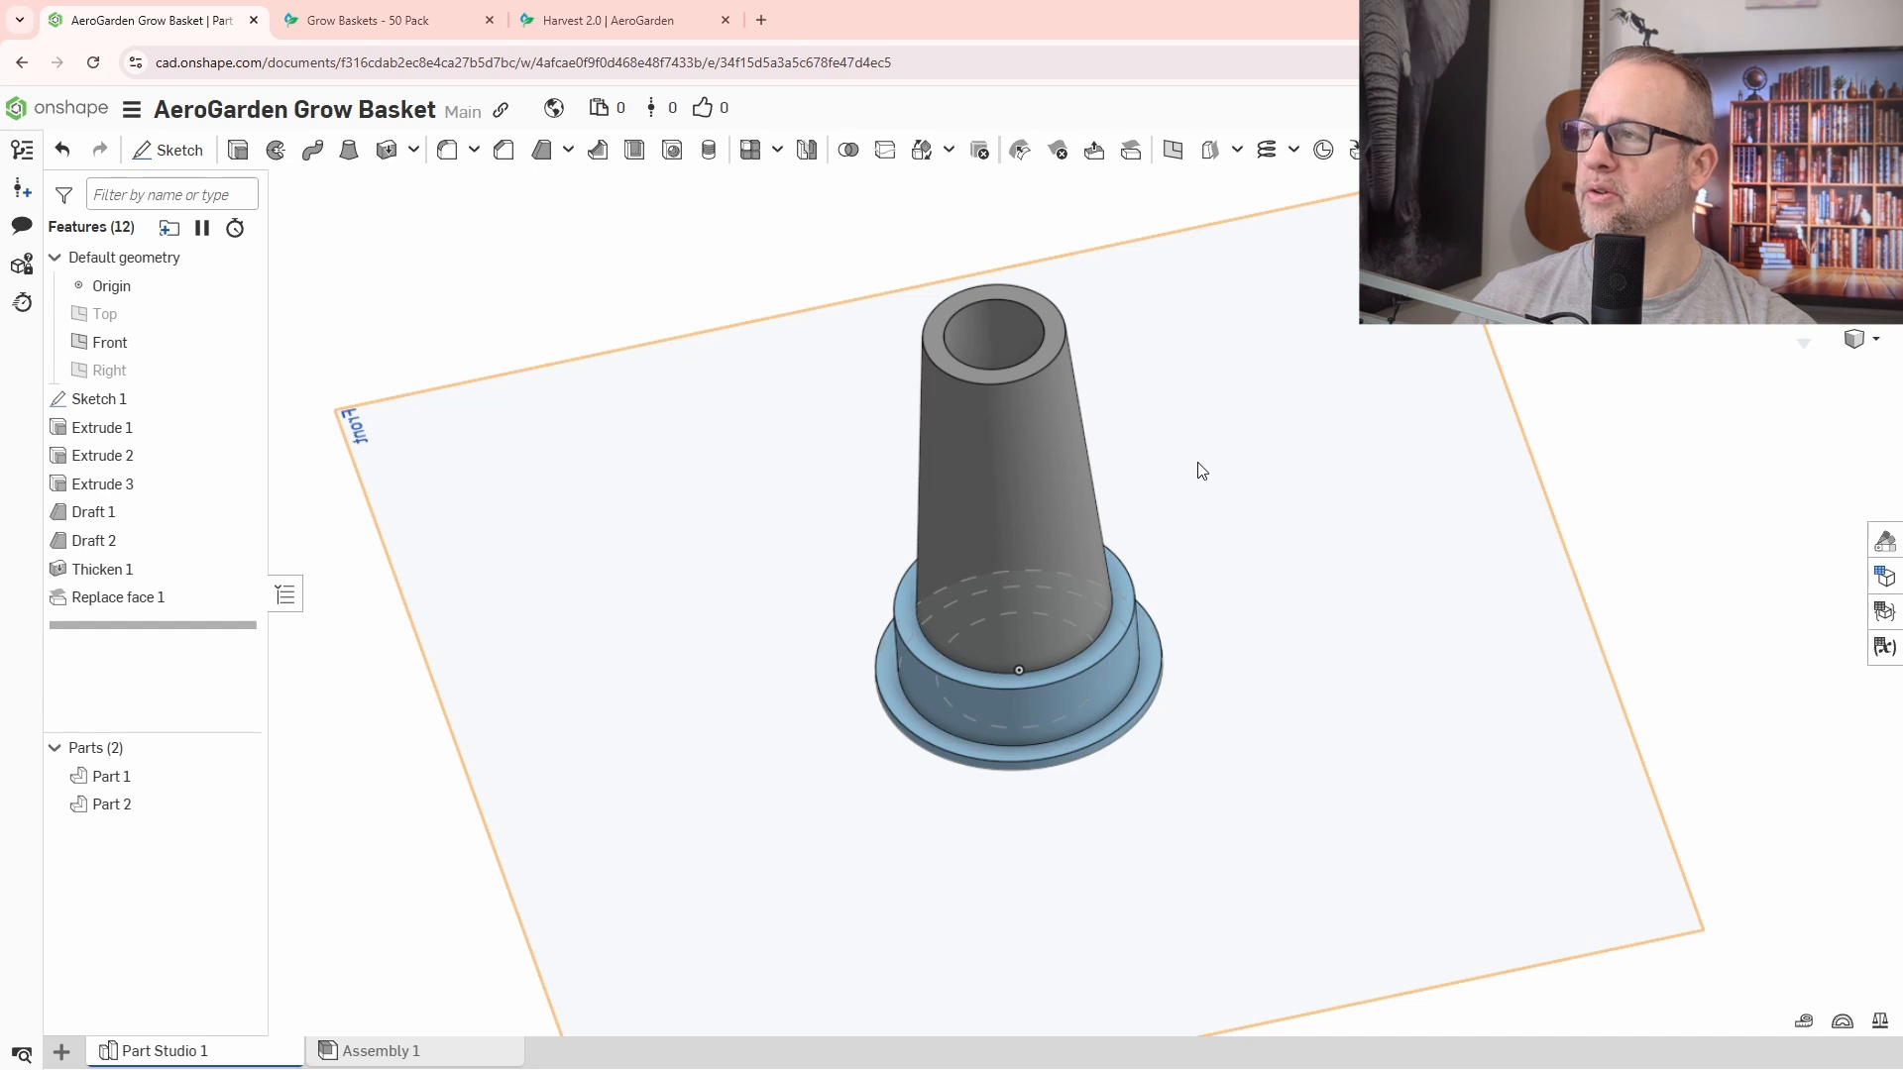
right_drag(1201, 470, 1190, 385)
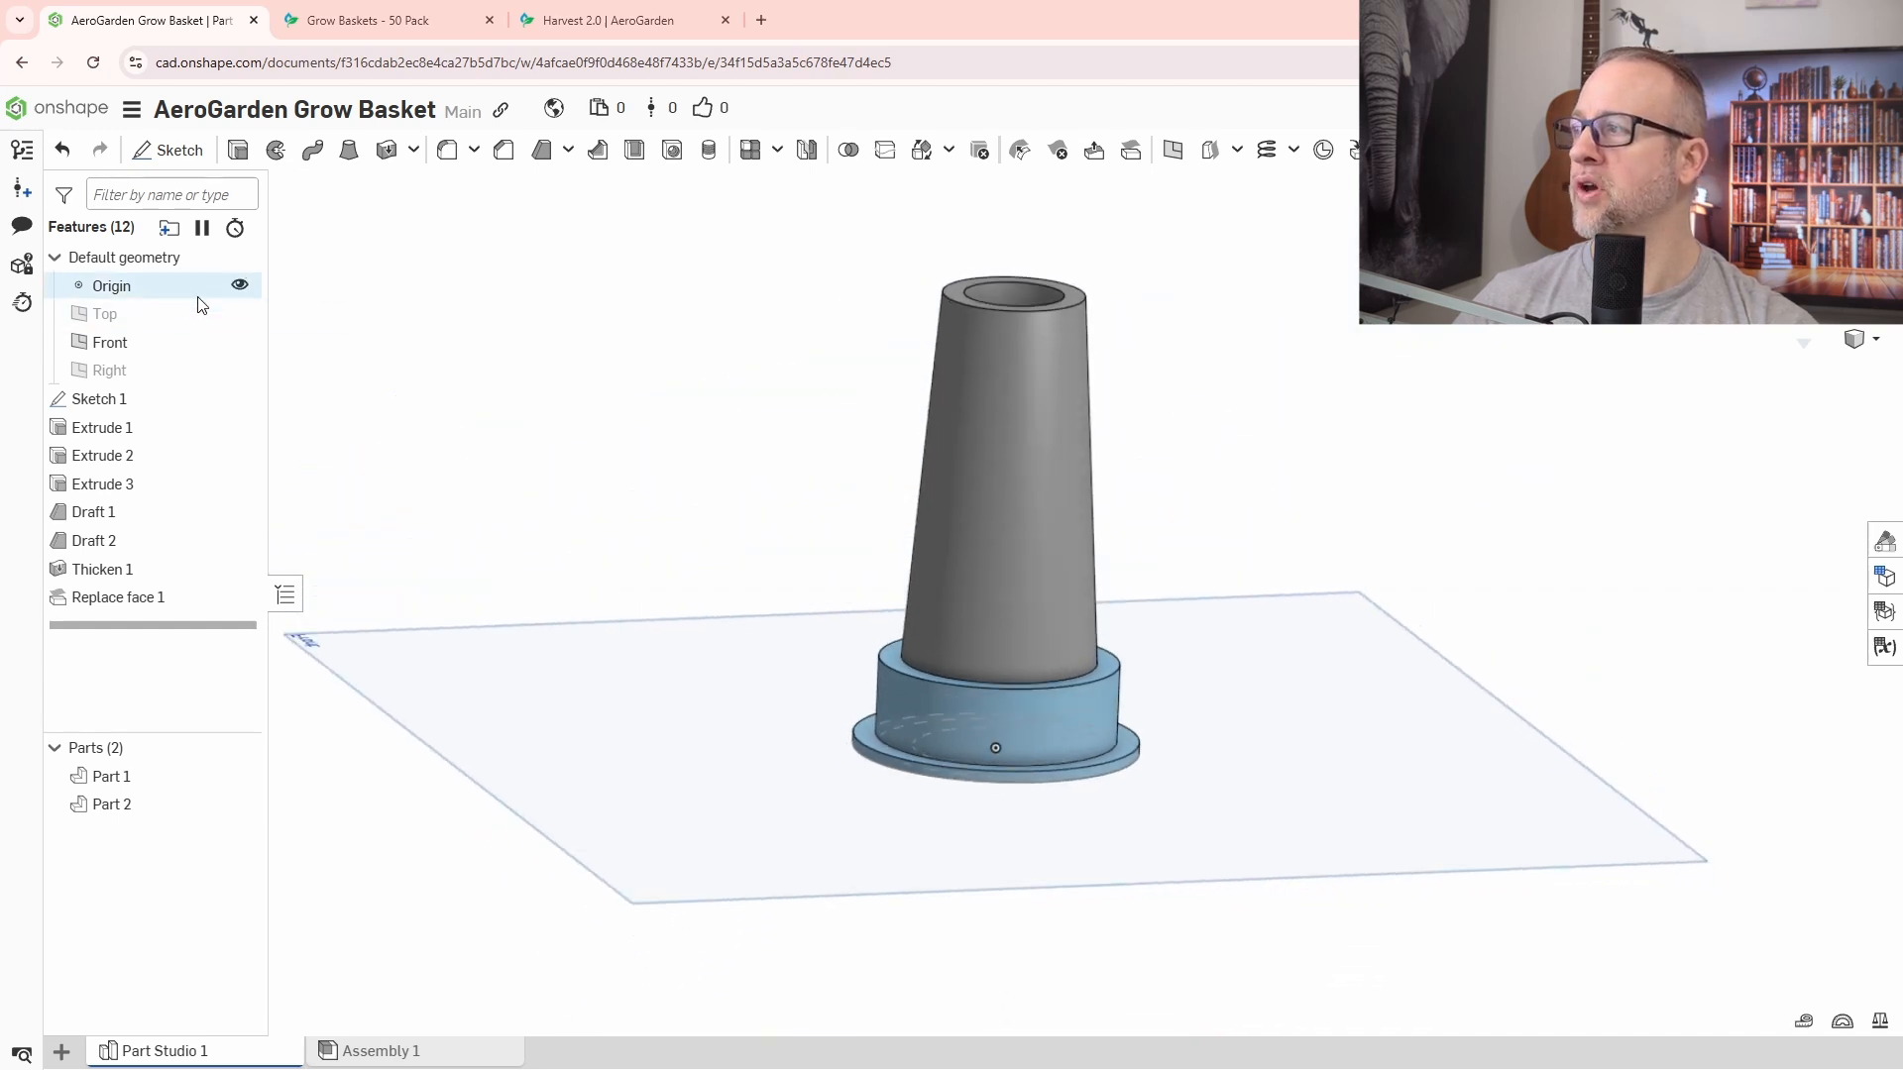
Show the Right plane and start a new sketch on it.
click(240, 369)
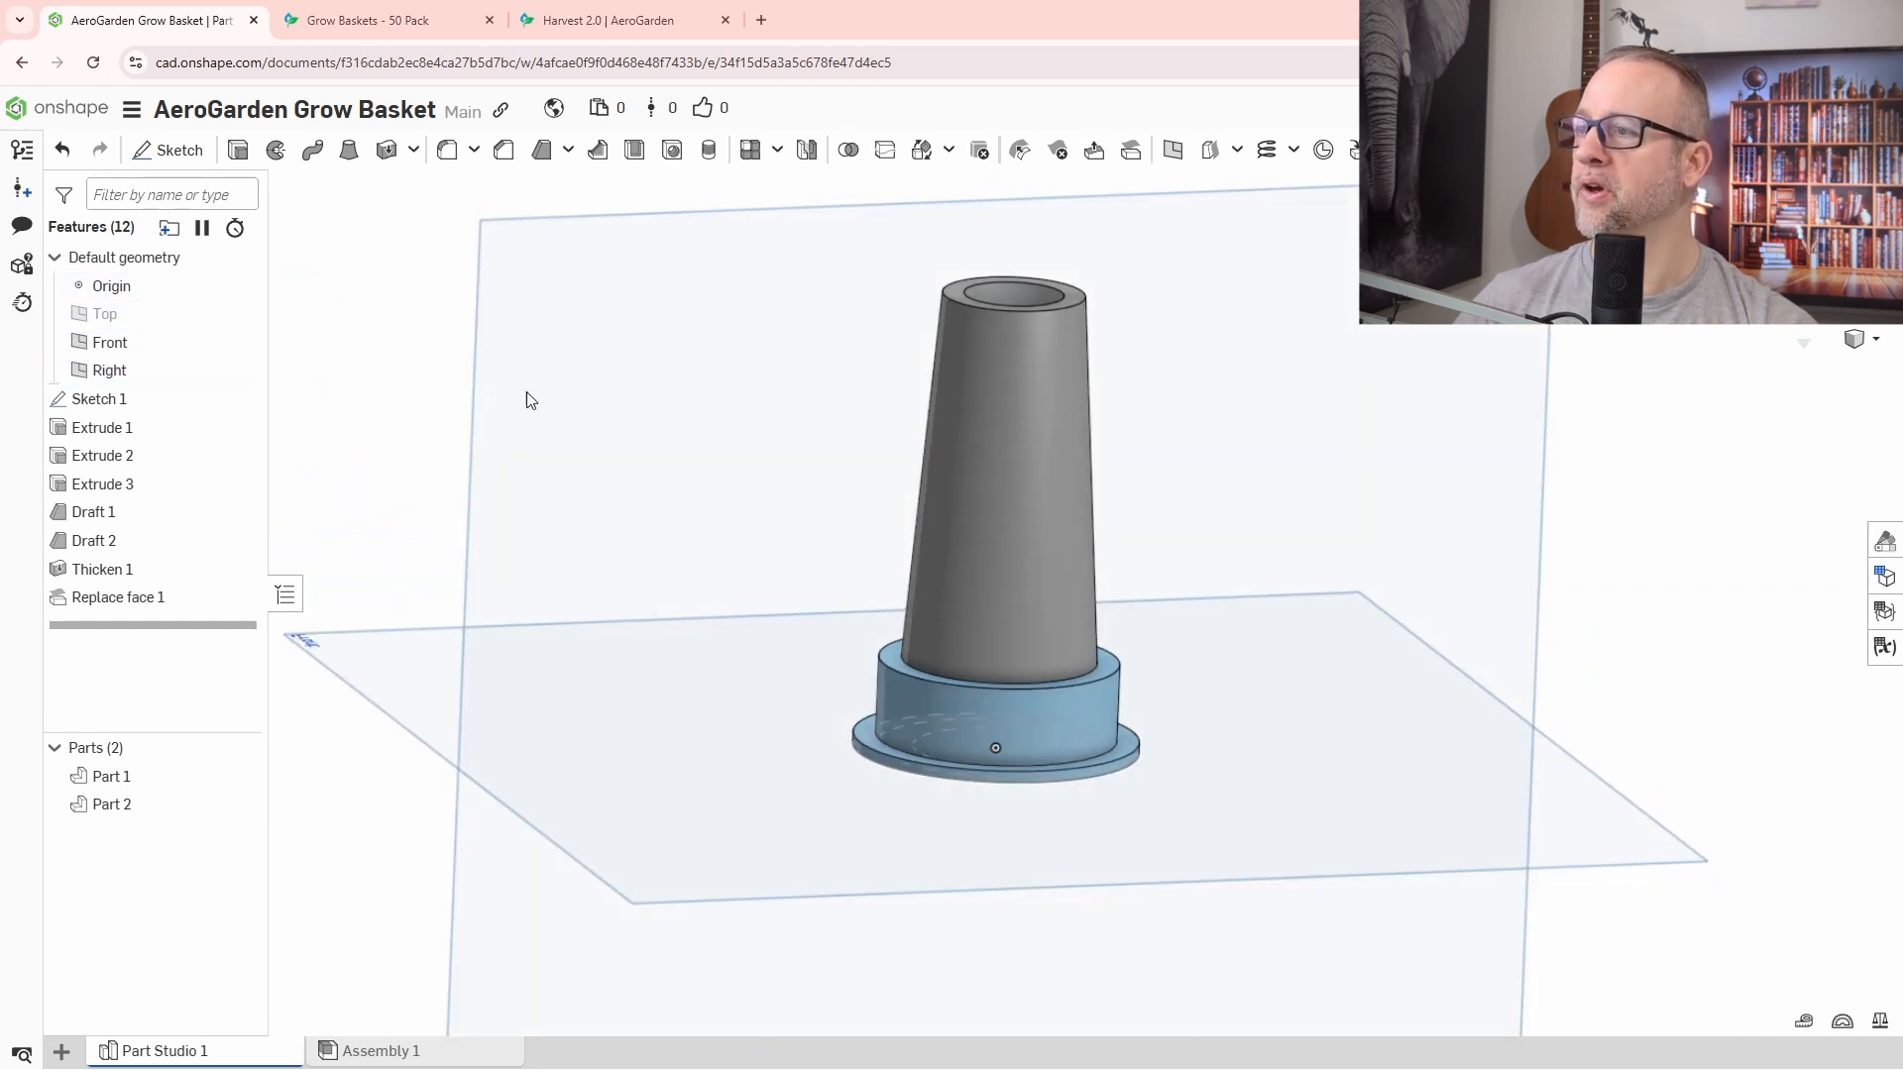
right_drag(738, 464, 644, 426)
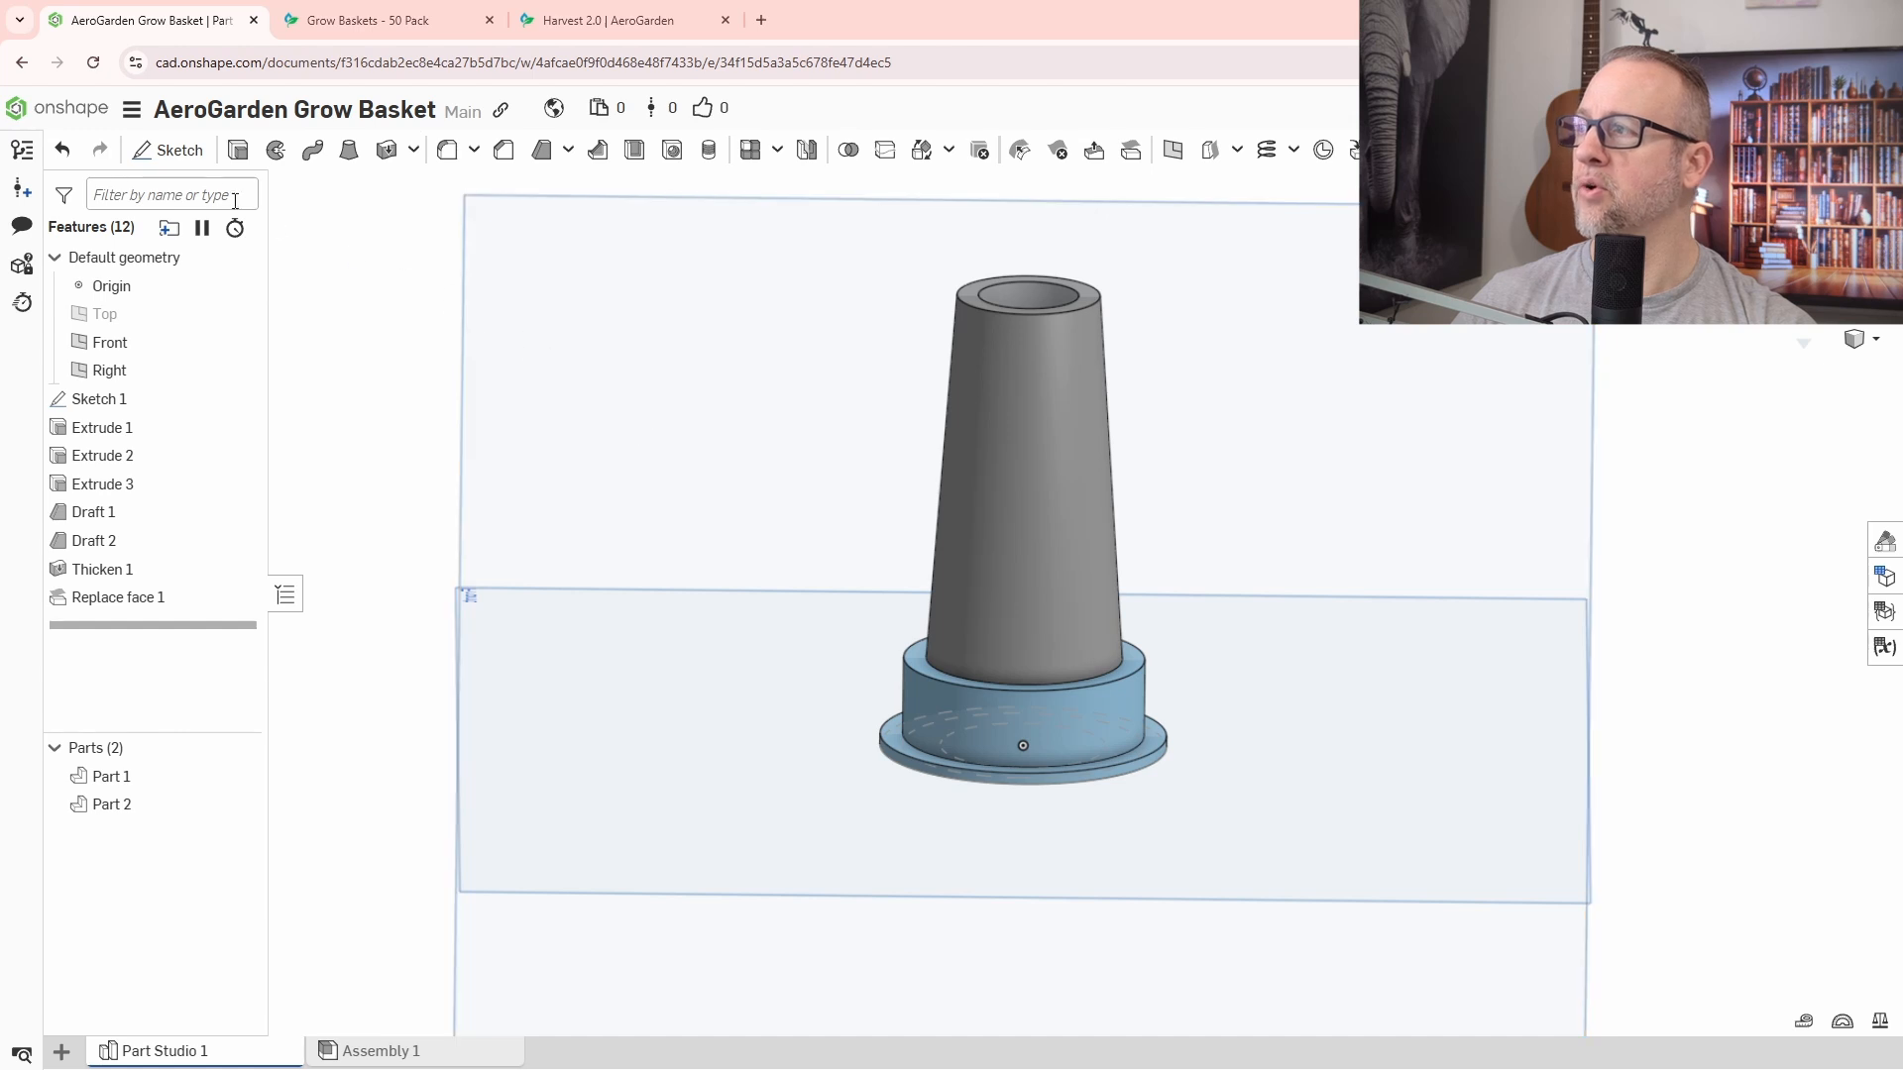
click(168, 149)
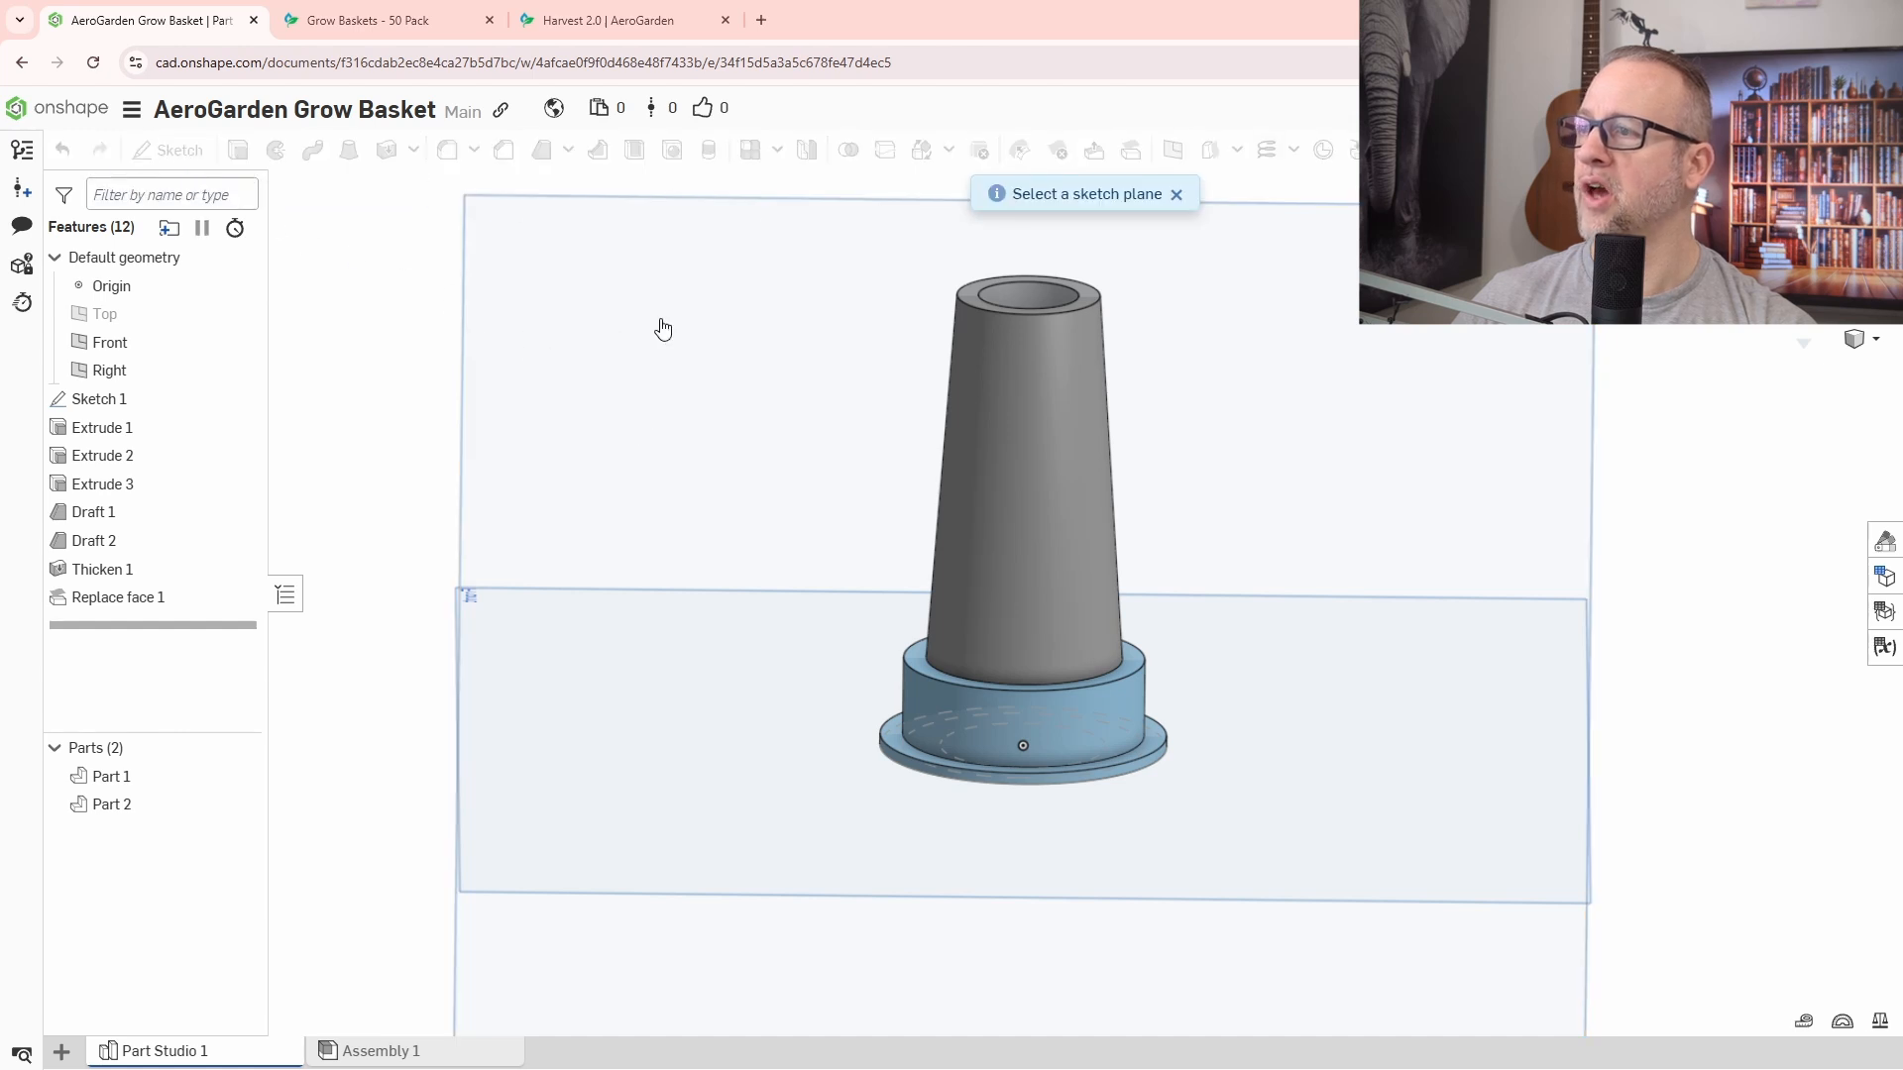
click(460, 399)
key(n)
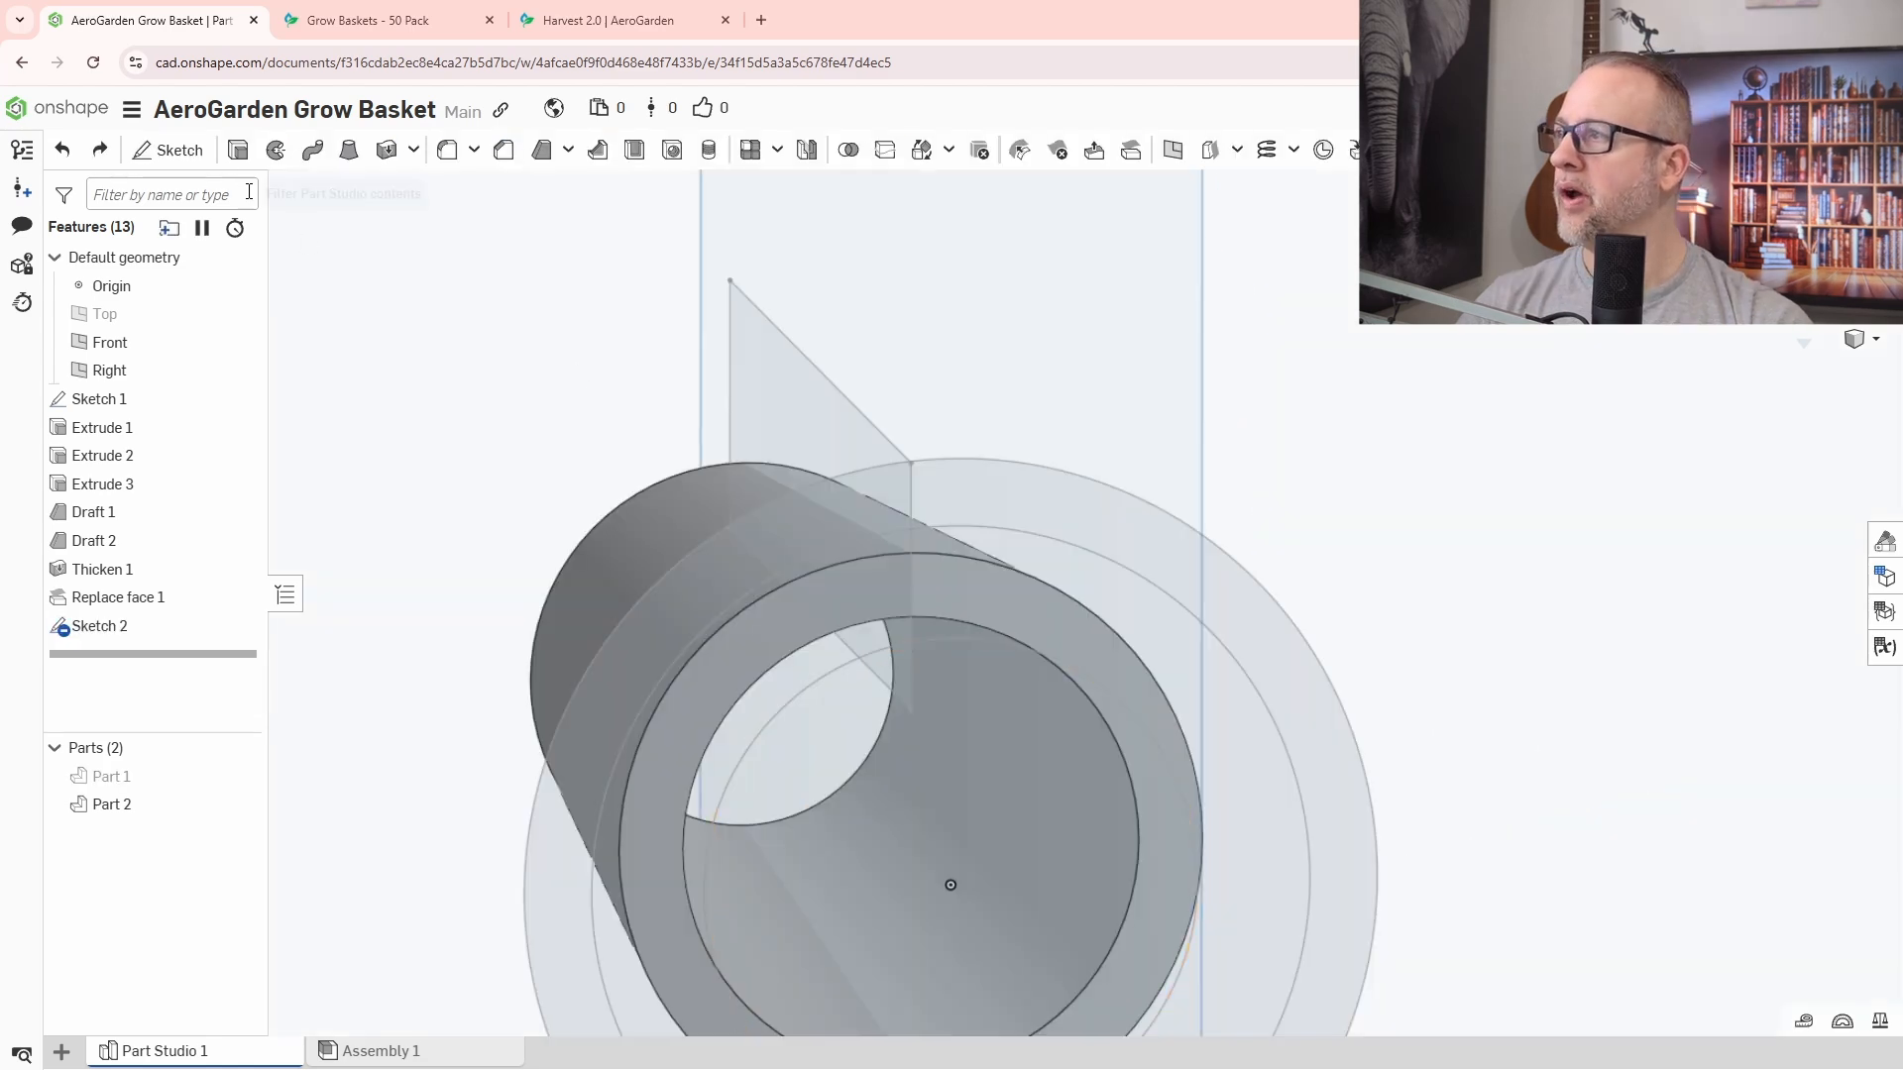
Extrude the sketched rectangle across the basket wall symmetrically to a 3 mm depth as a new part.
click(237, 150)
click(749, 422)
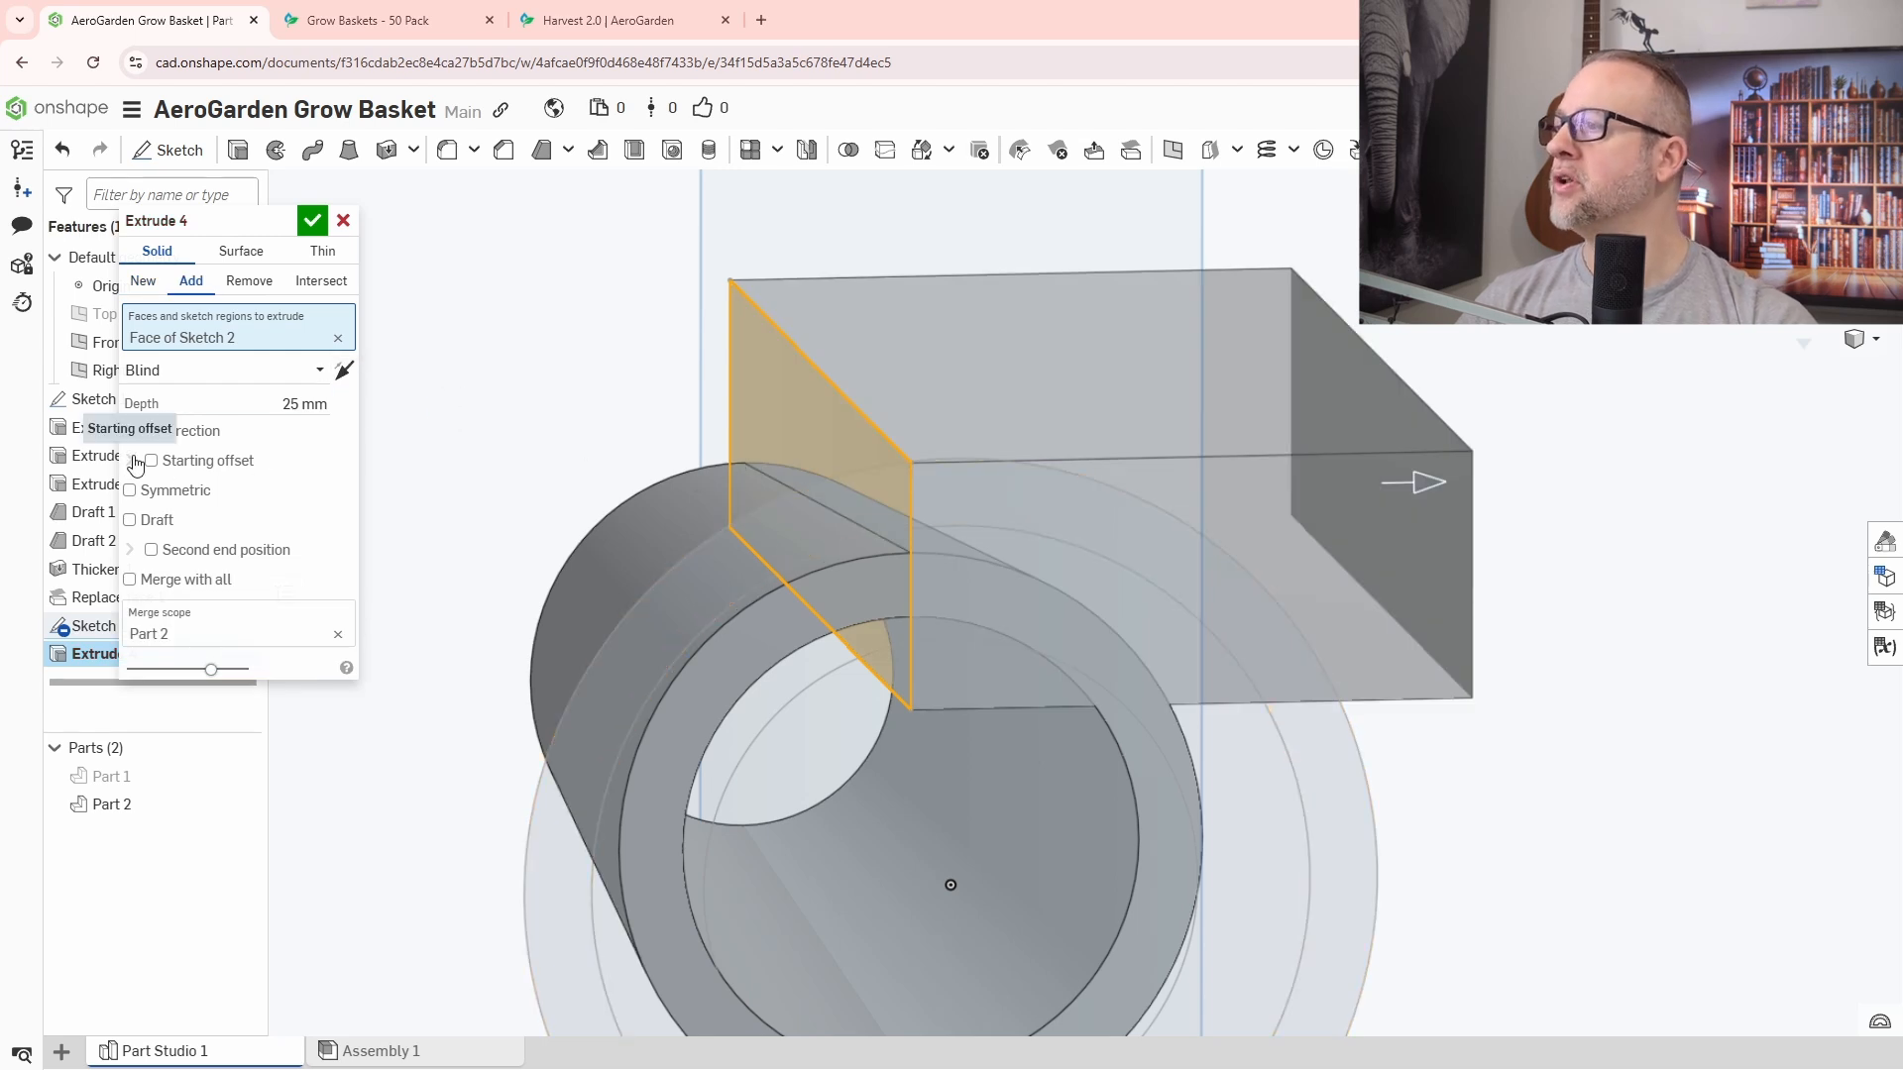
click(145, 485)
drag(204, 222, 1292, 236)
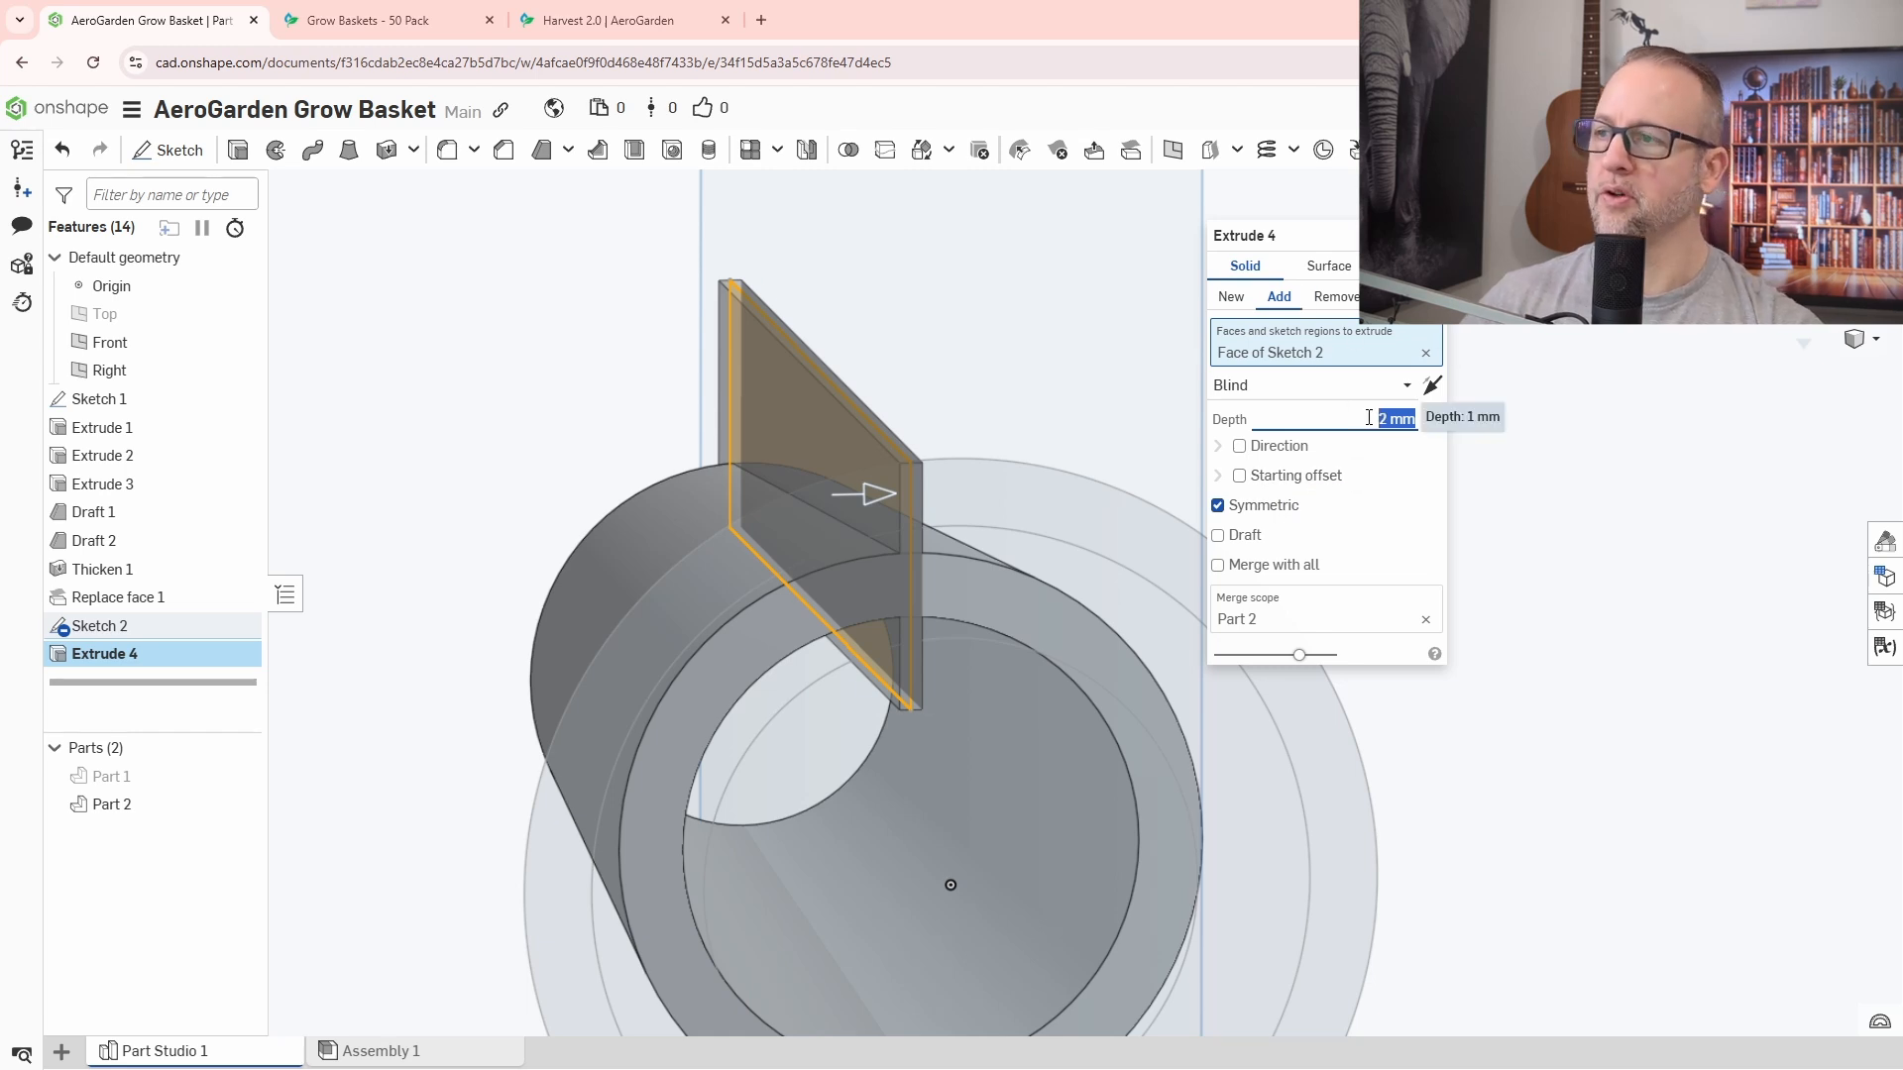
right_drag(955, 656, 1097, 615)
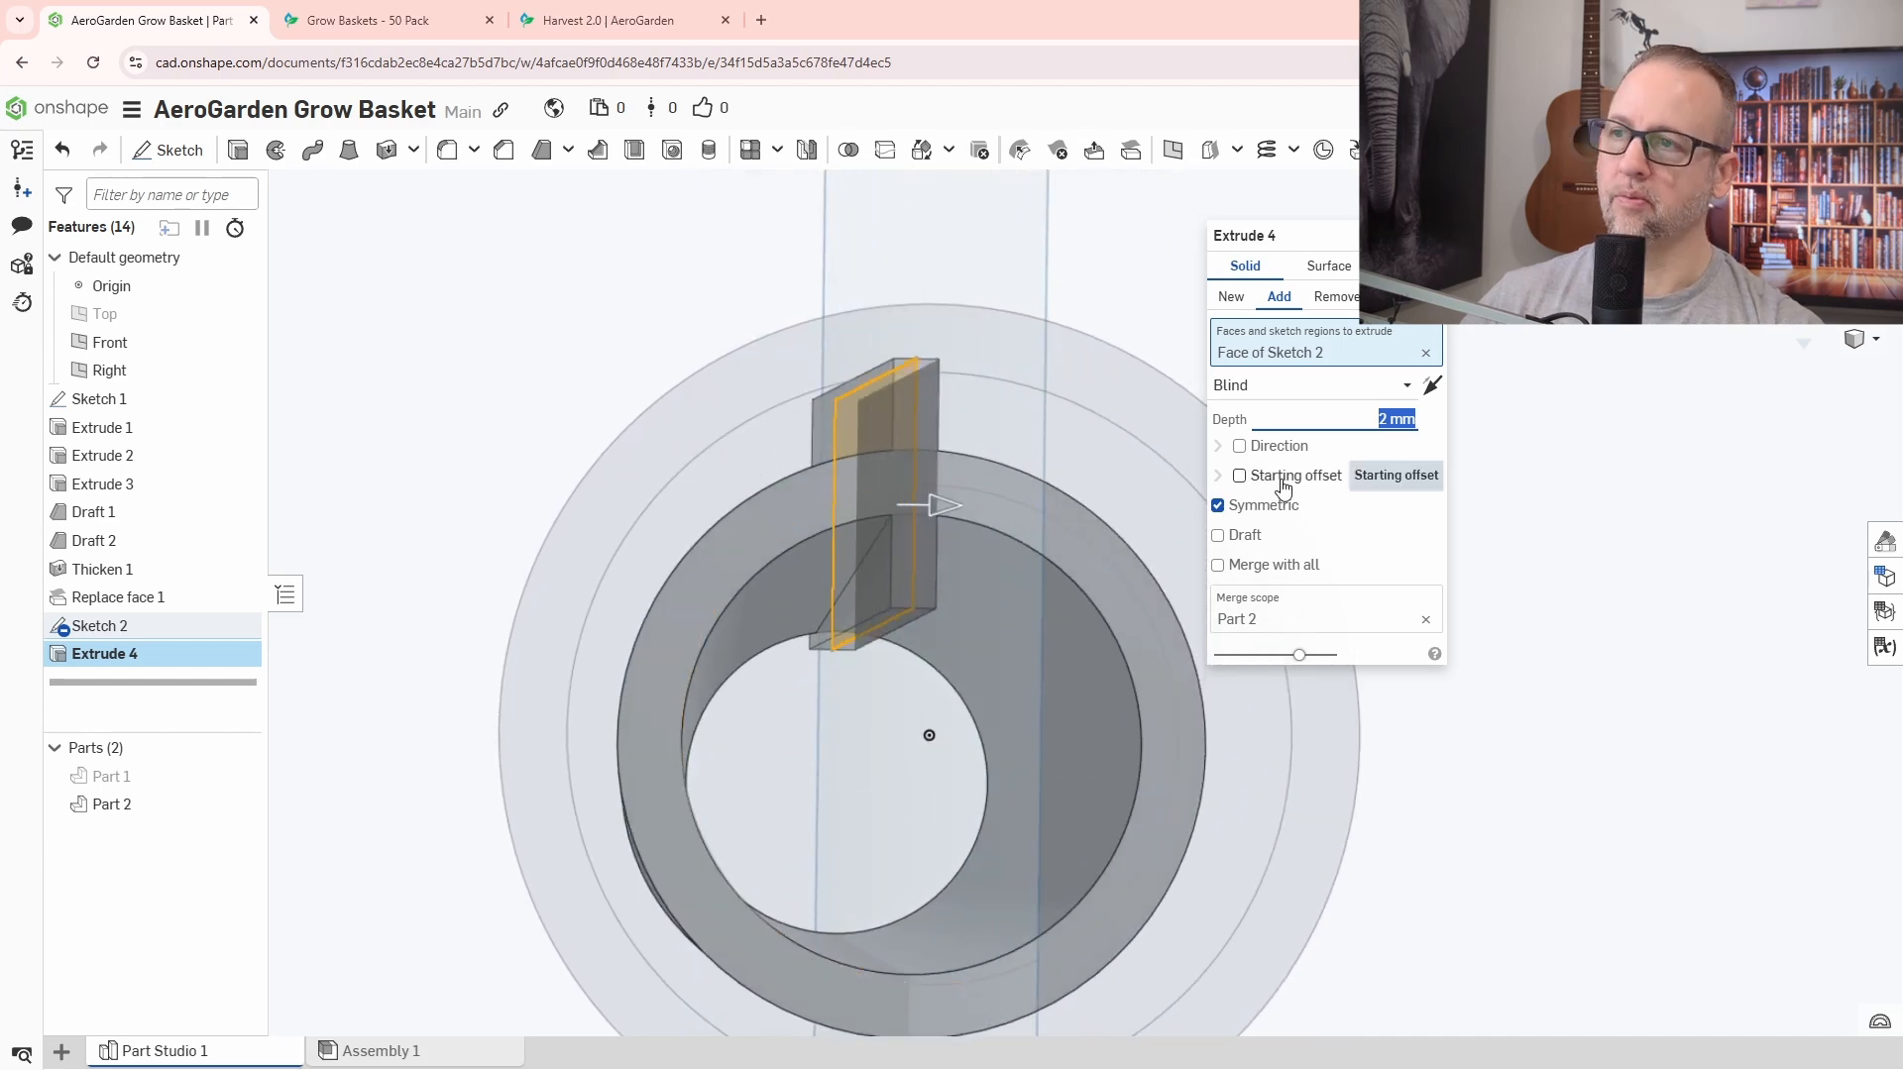
key(Up)
right_drag(994, 585, 1064, 555)
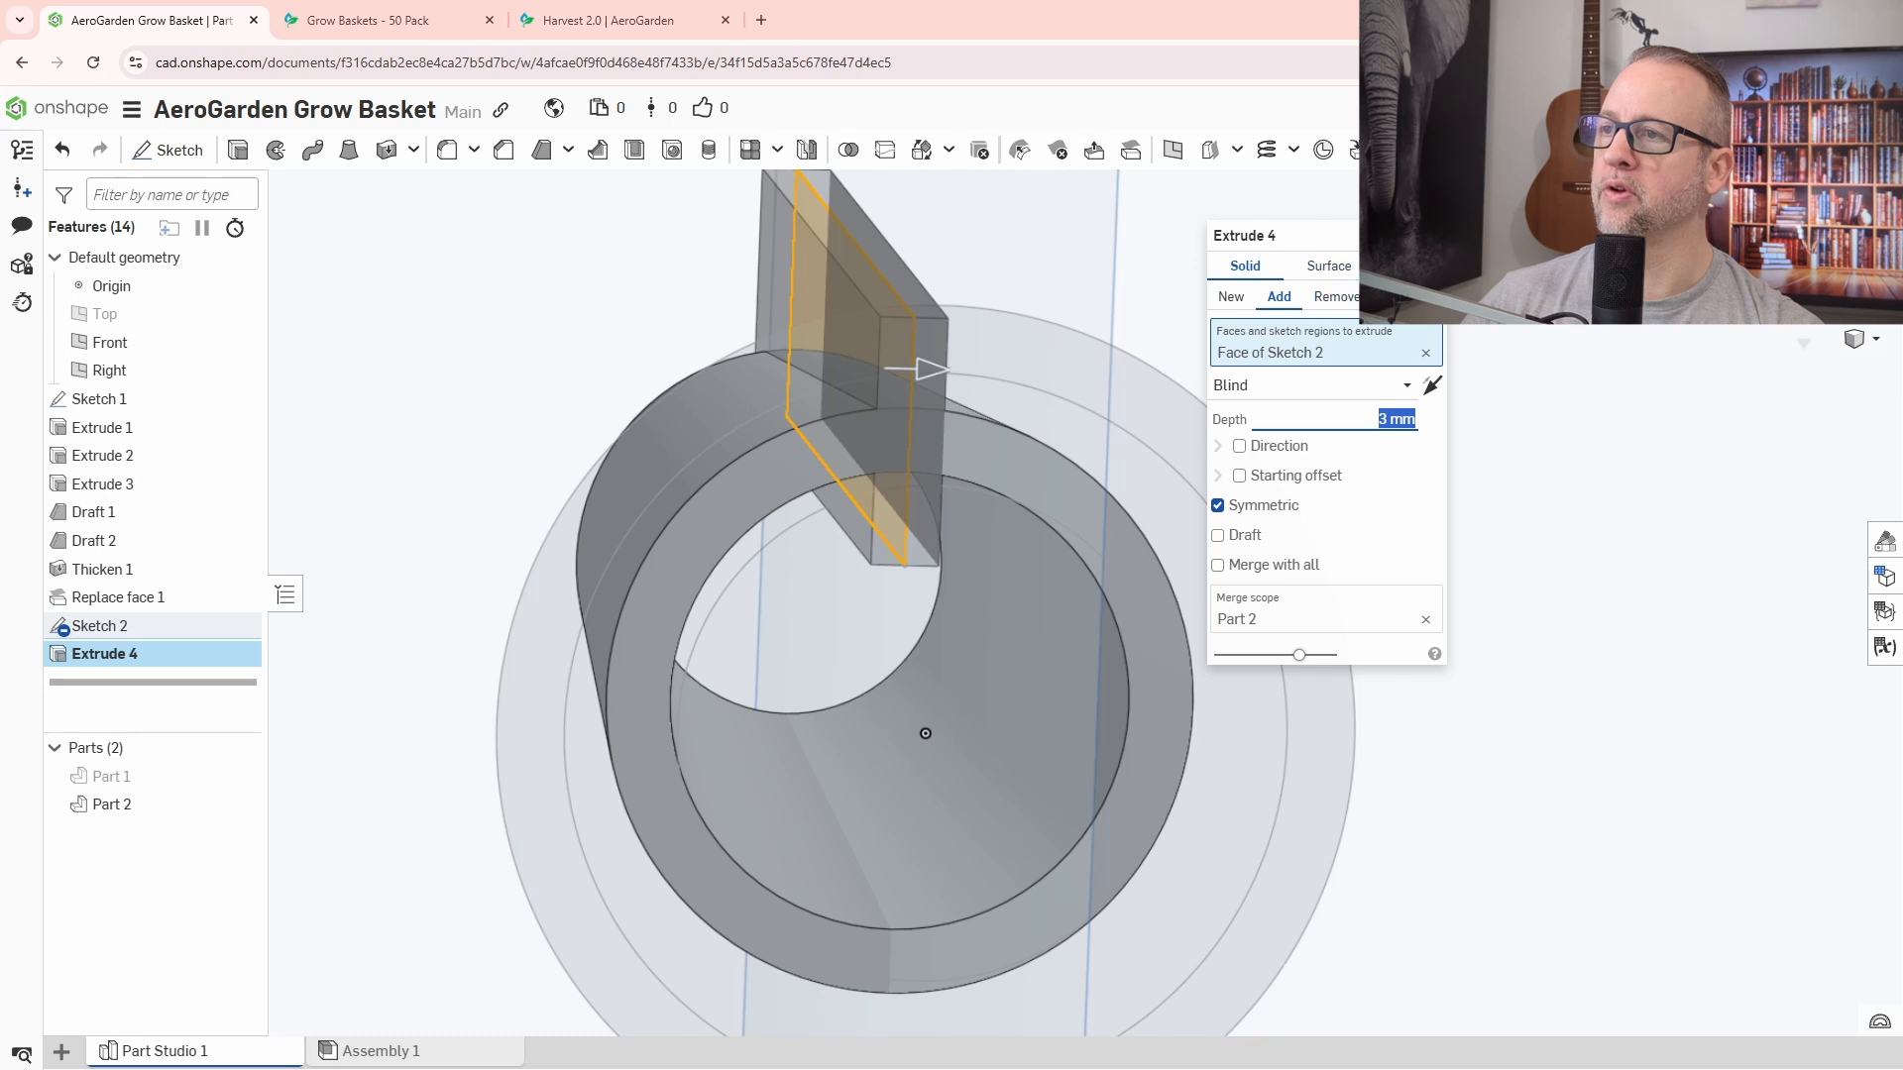
click(1227, 297)
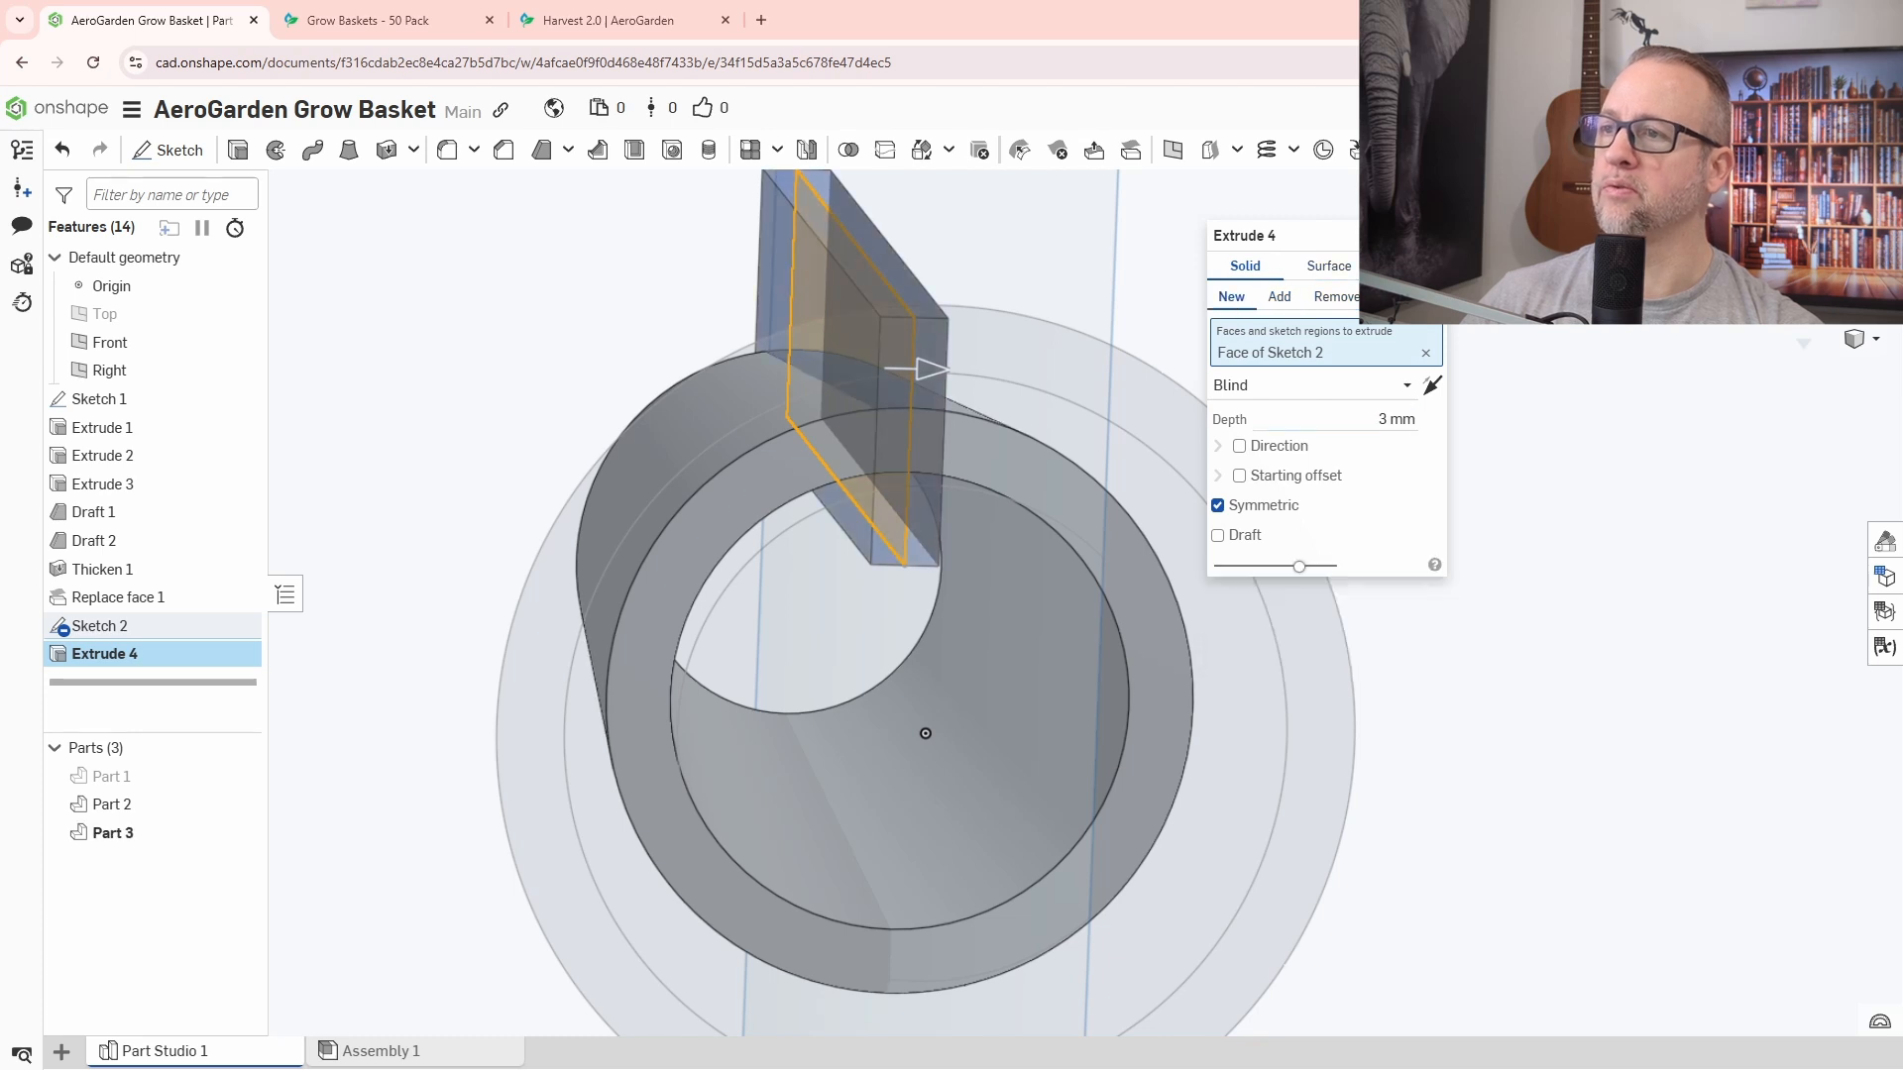
click(1398, 235)
scroll(1467, 553, down, 3)
right_drag(1529, 610, 1293, 571)
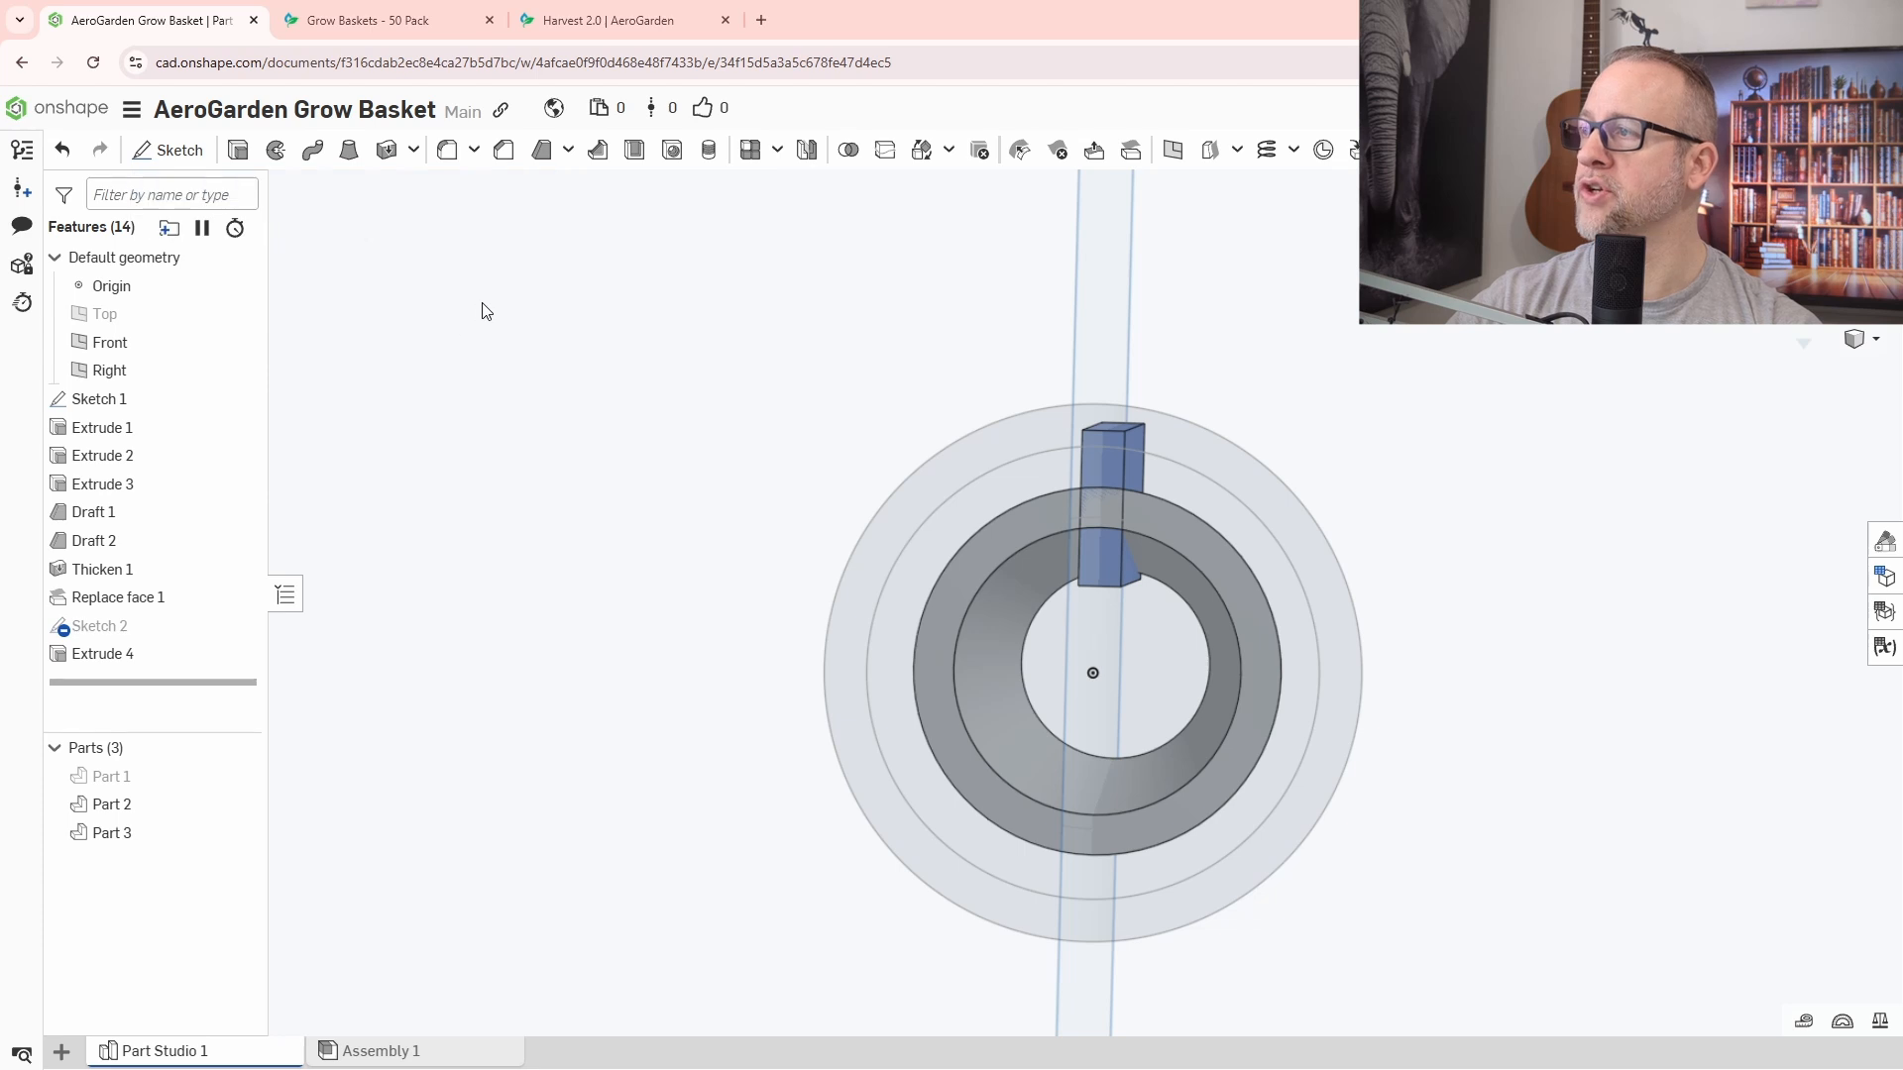
click(276, 150)
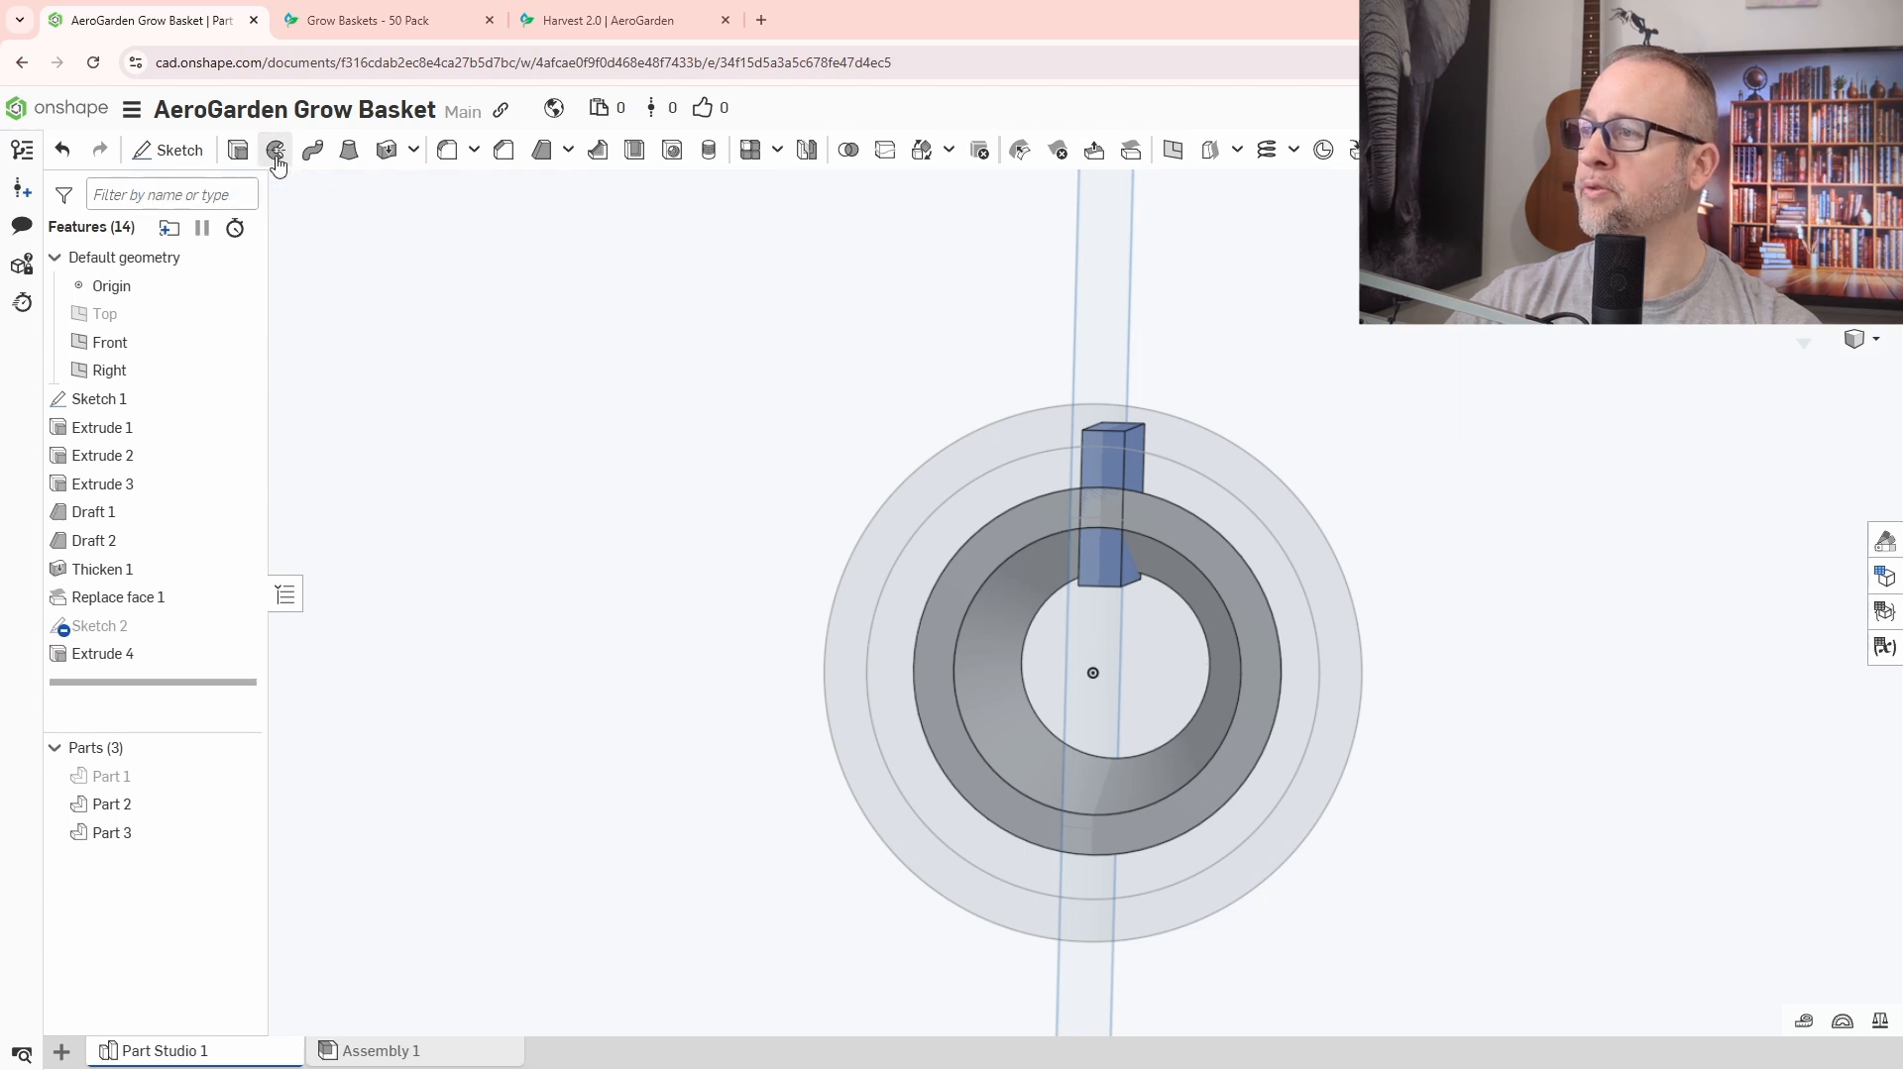
middle_drag(615, 424, 496, 396)
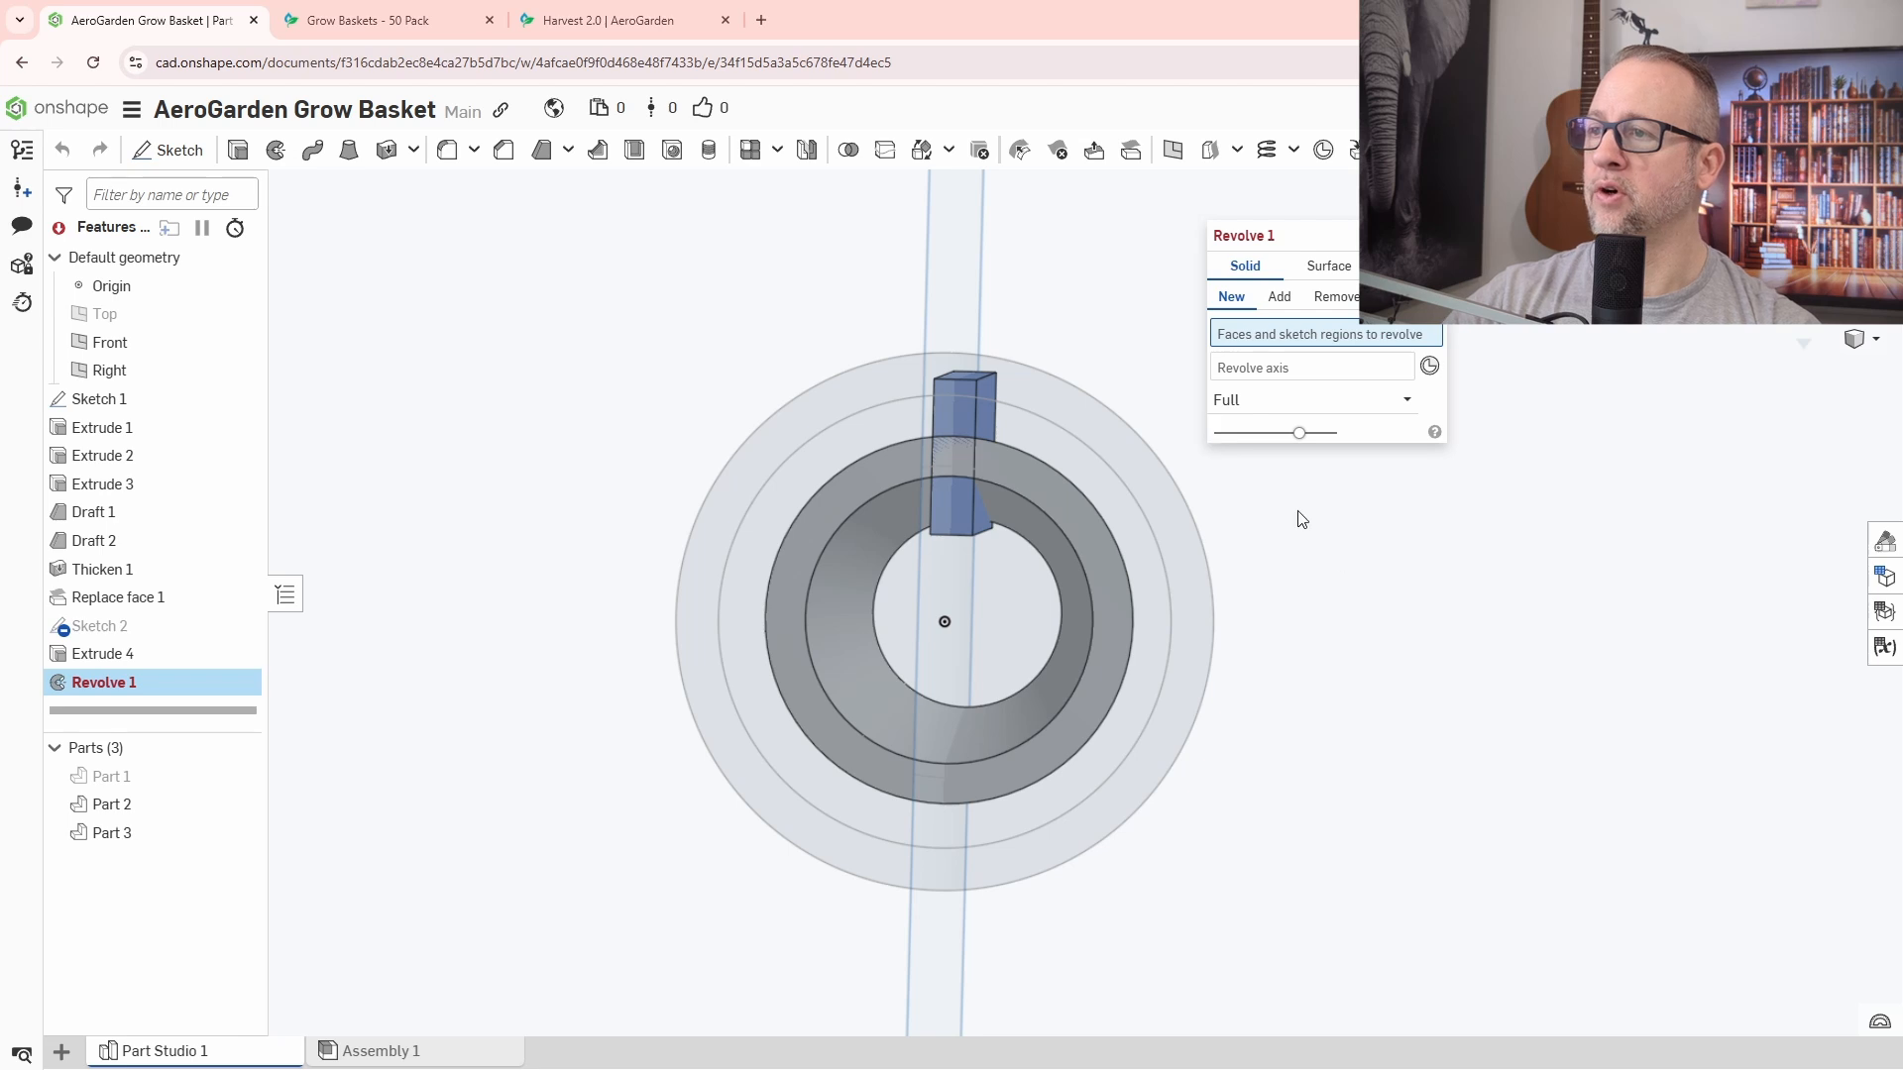
right_drag(1386, 611, 1378, 546)
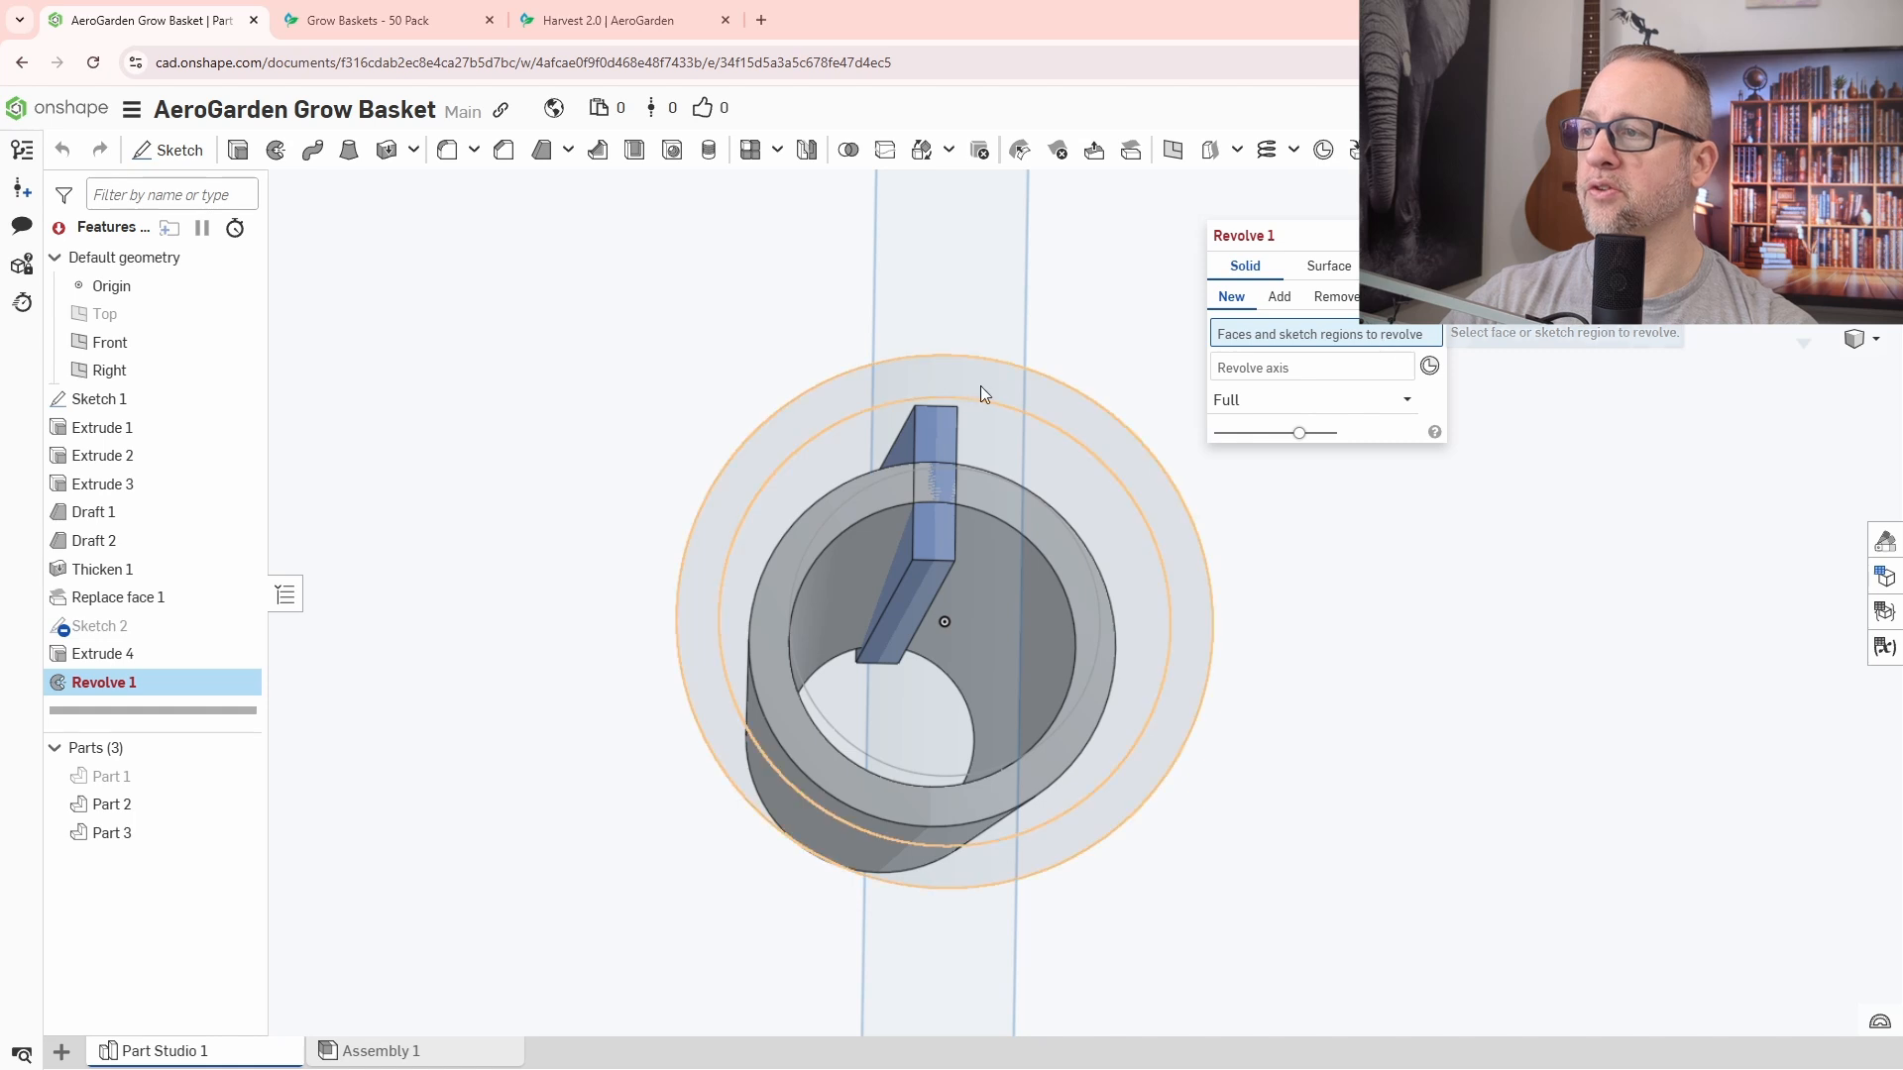
right_drag(926, 436, 919, 432)
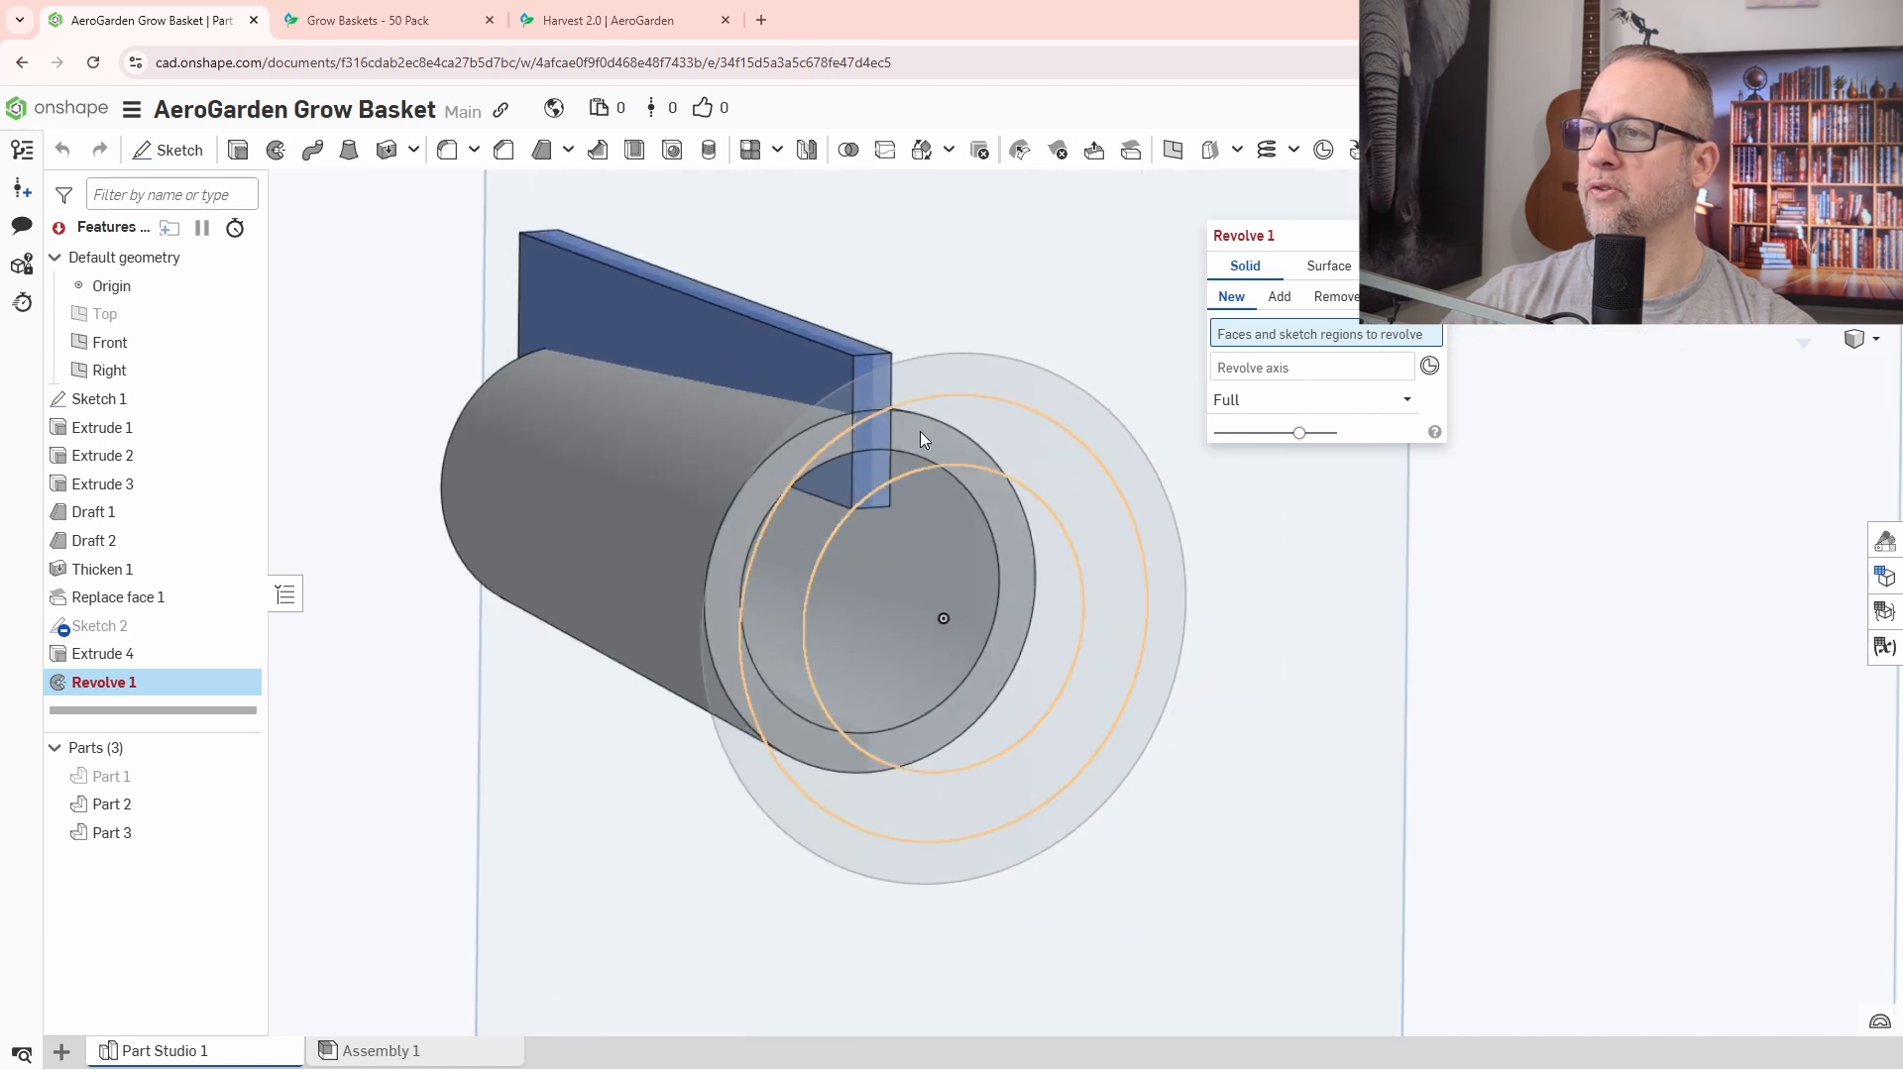
click(763, 349)
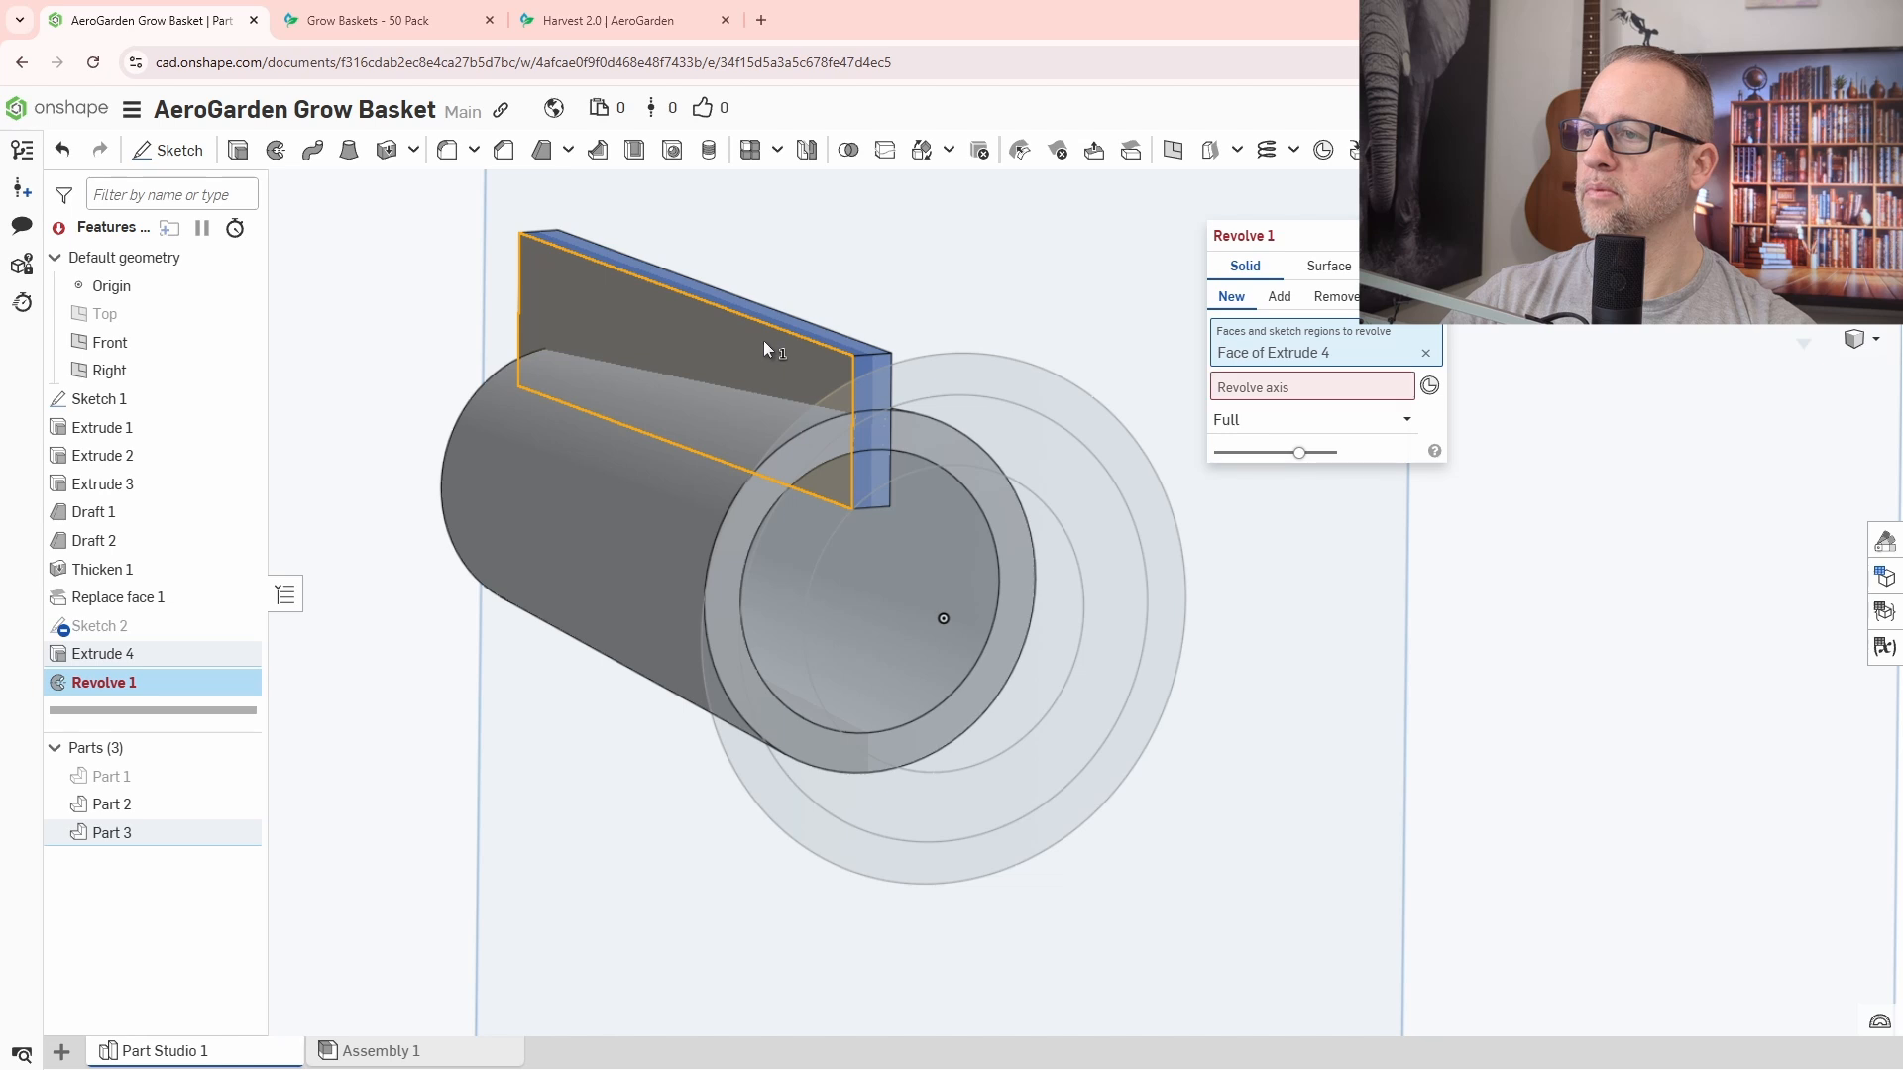
click(1426, 353)
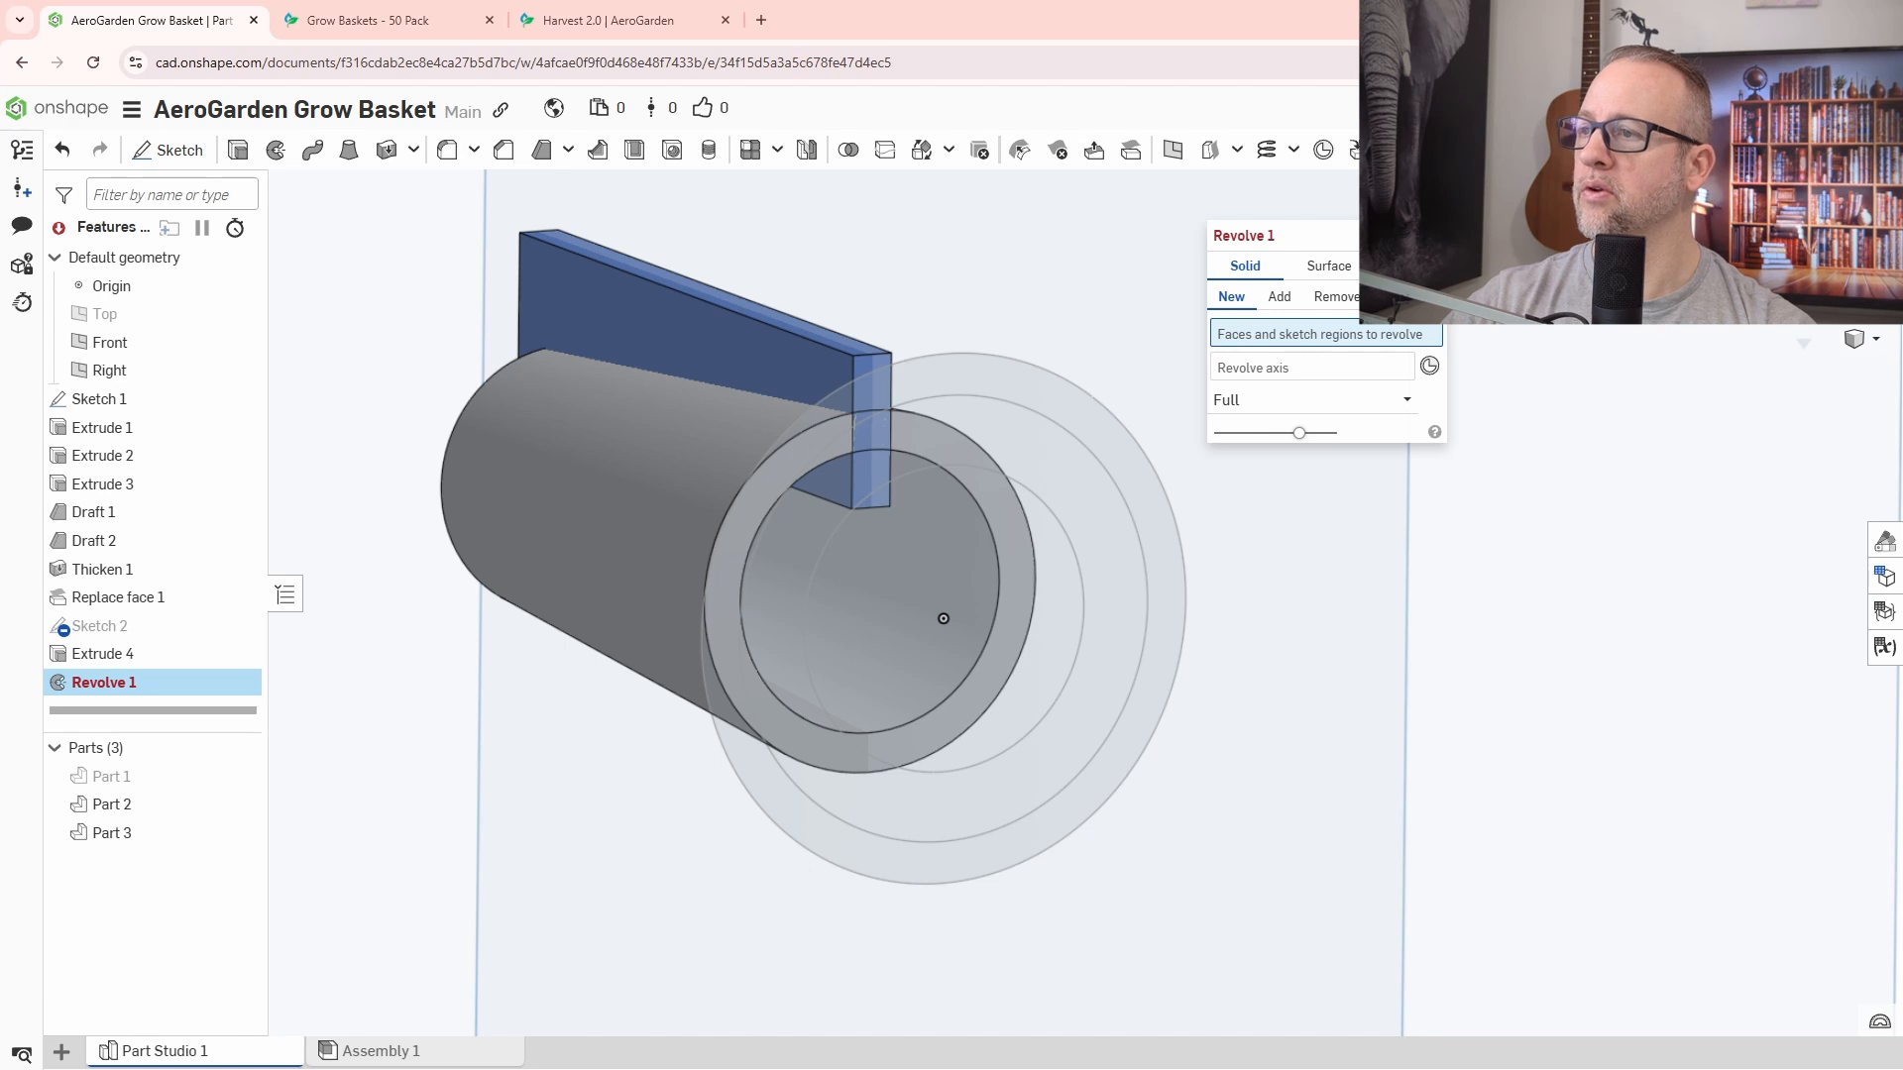
click(1430, 236)
right_drag(1350, 656, 1291, 629)
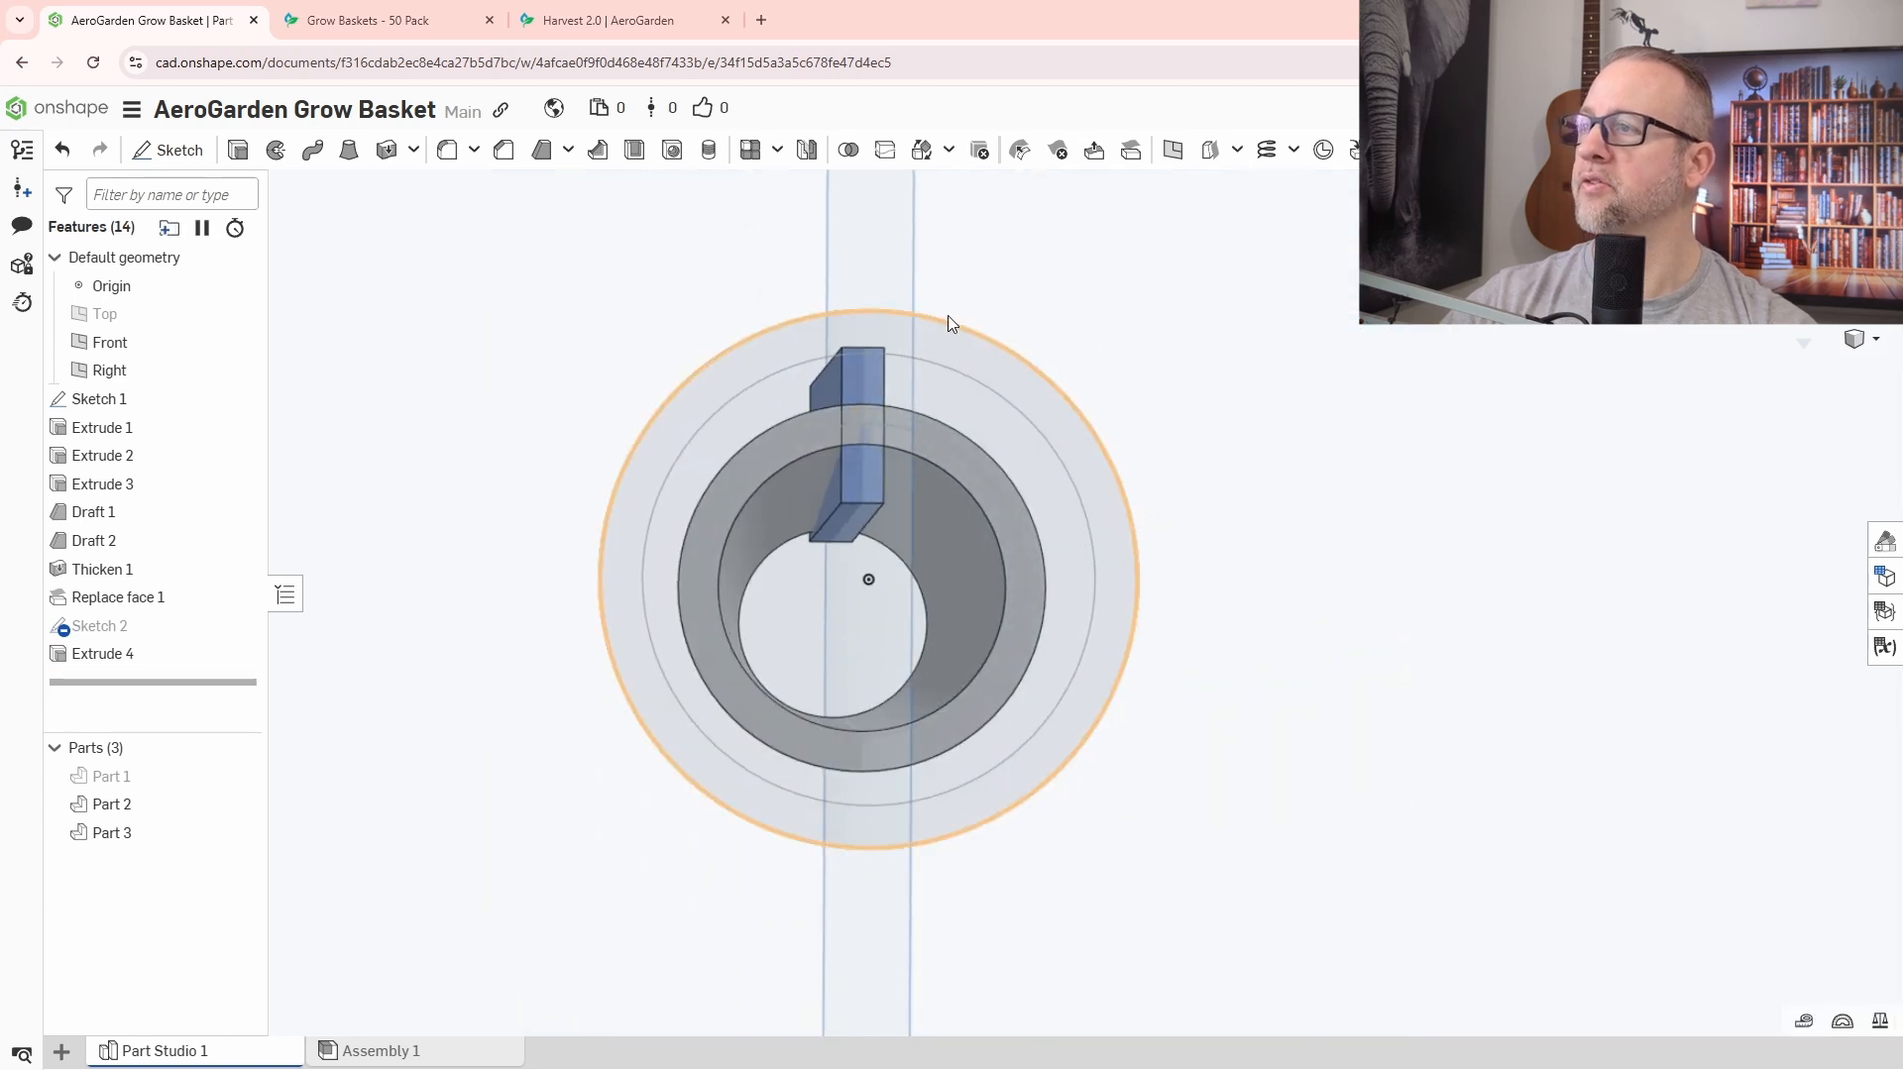
click(1264, 388)
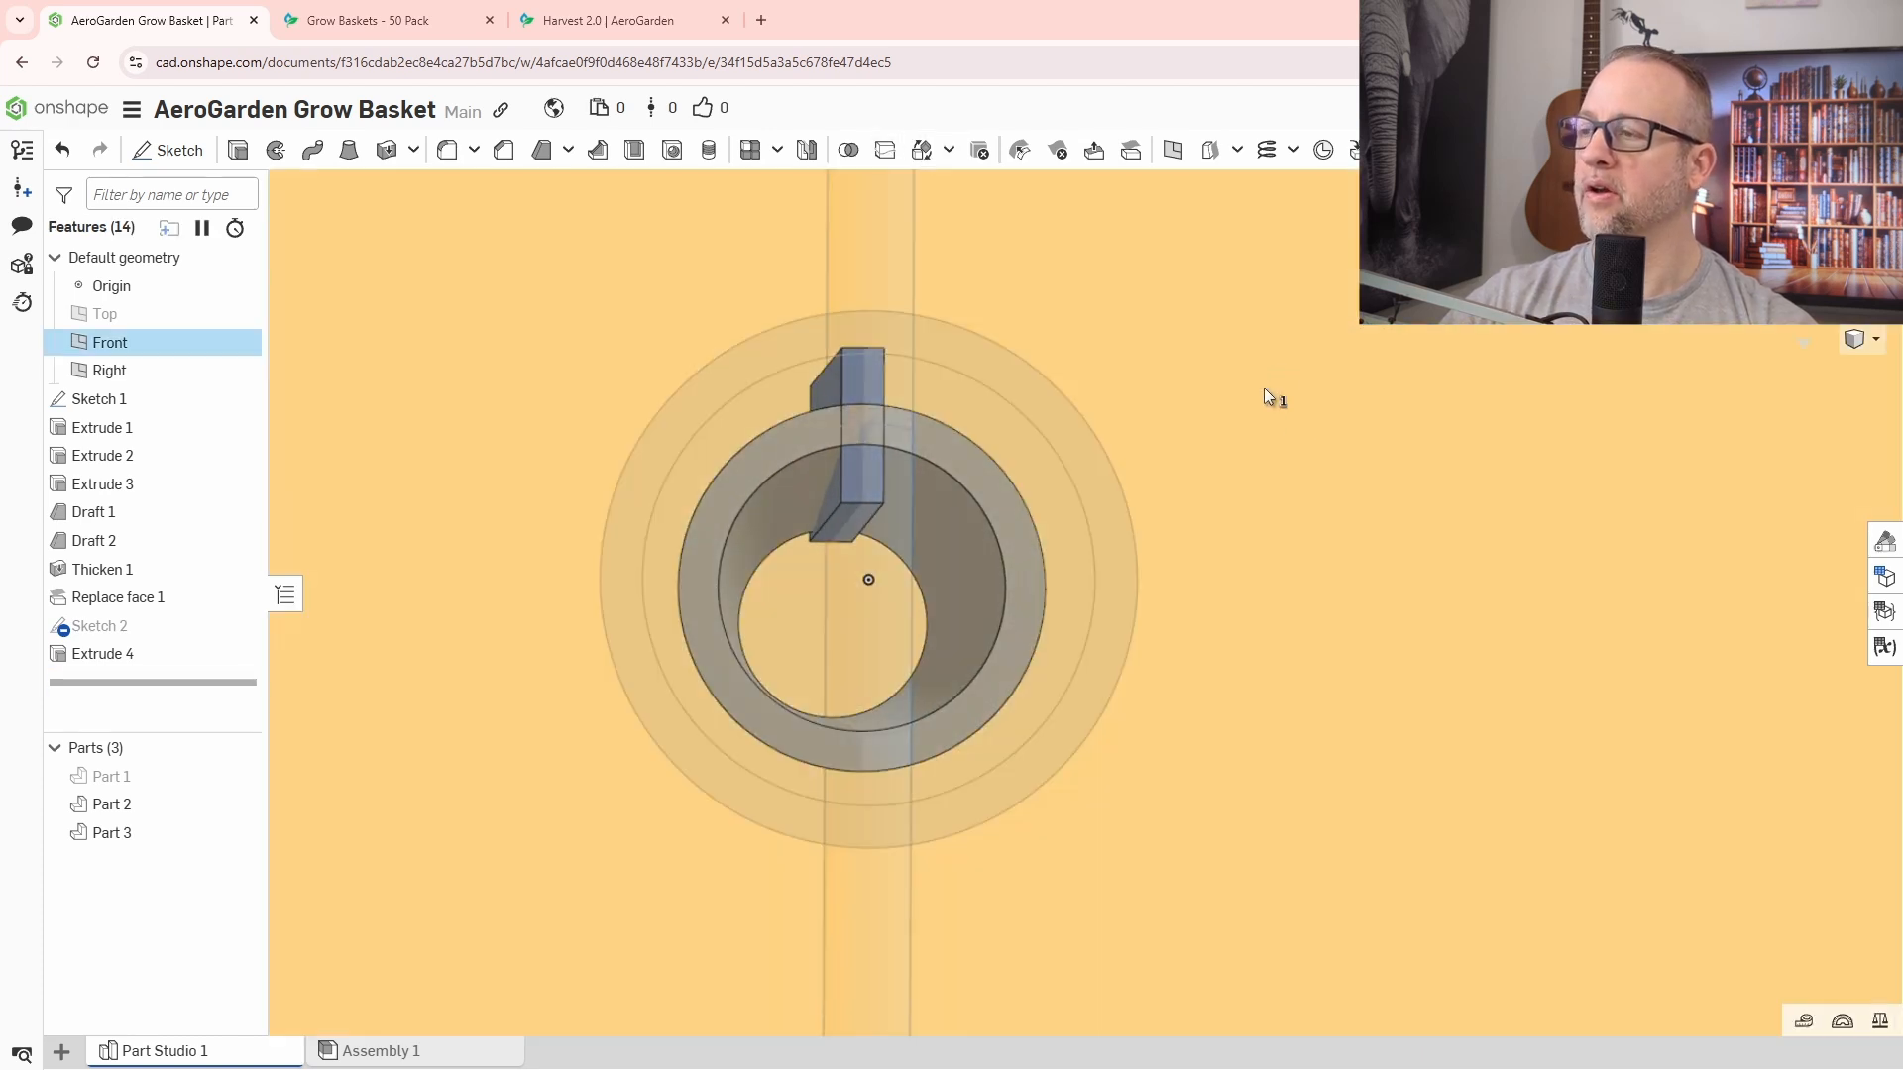
click(1335, 466)
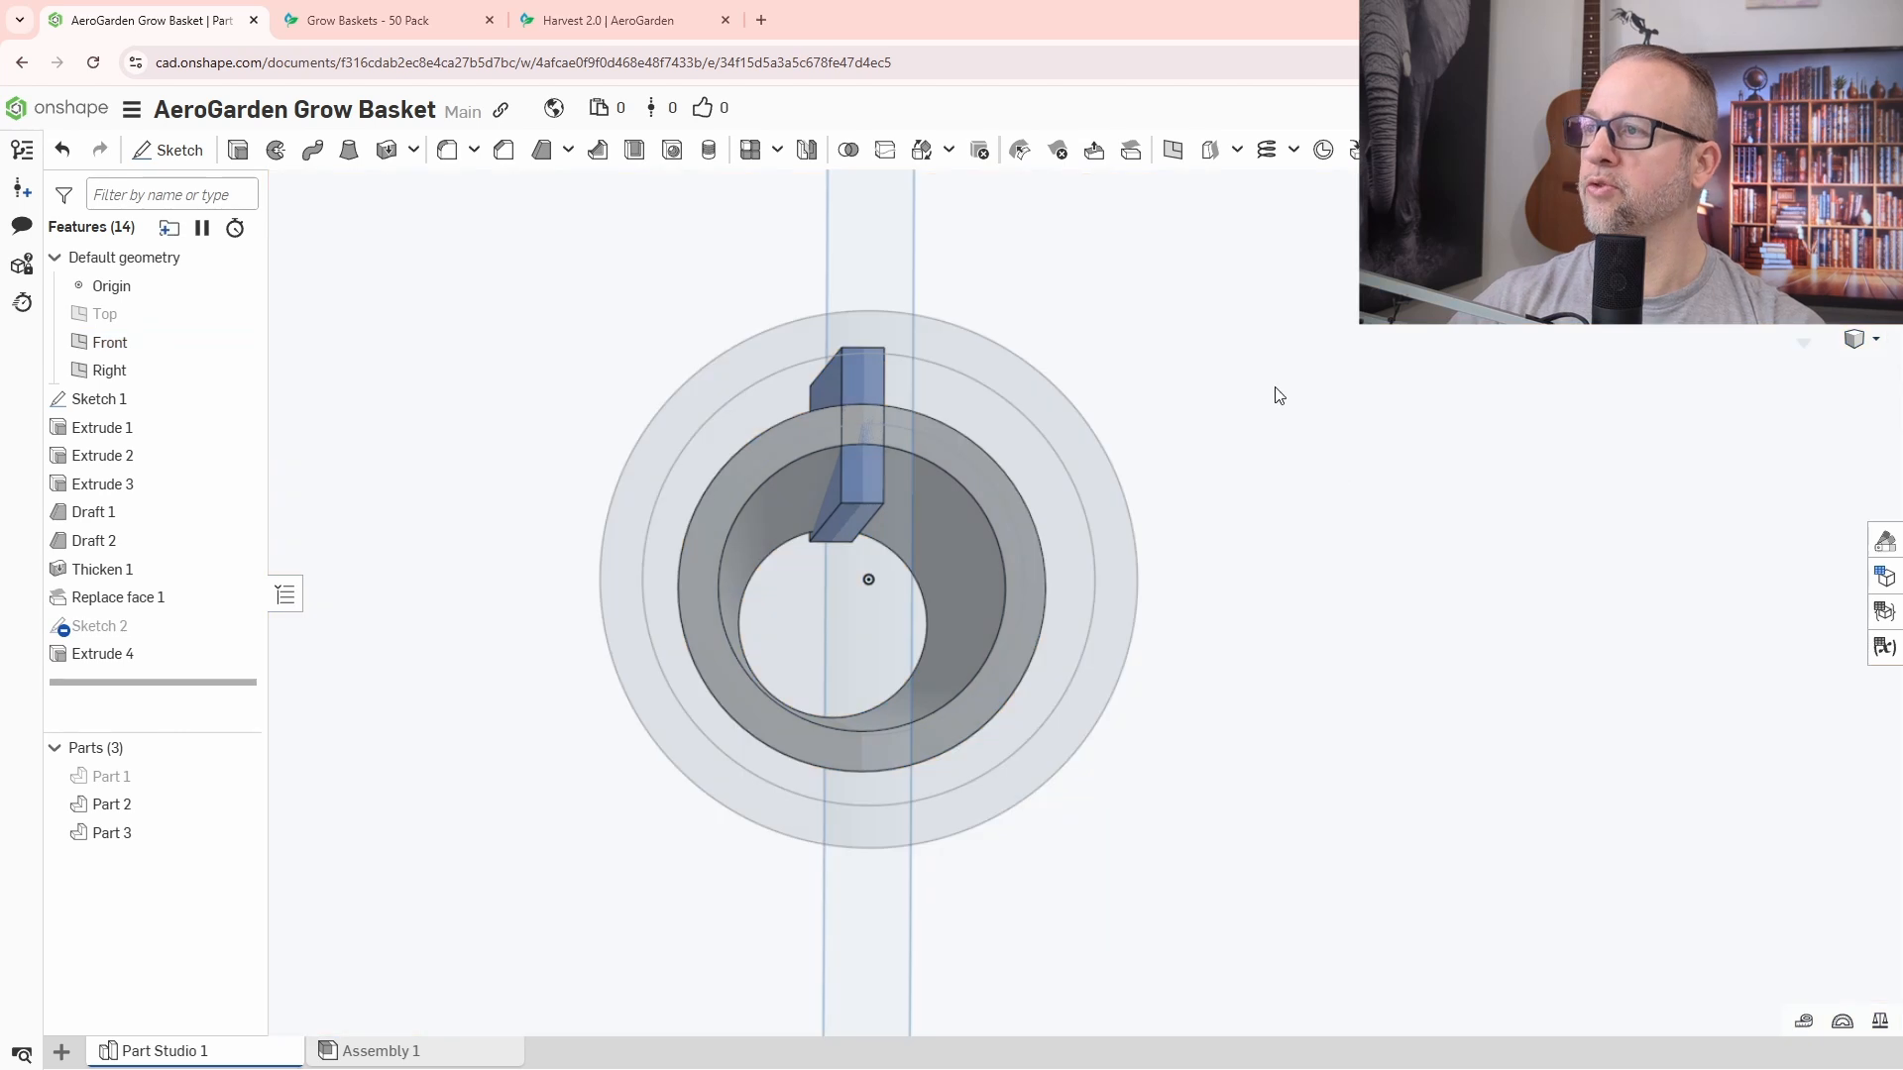
click(948, 150)
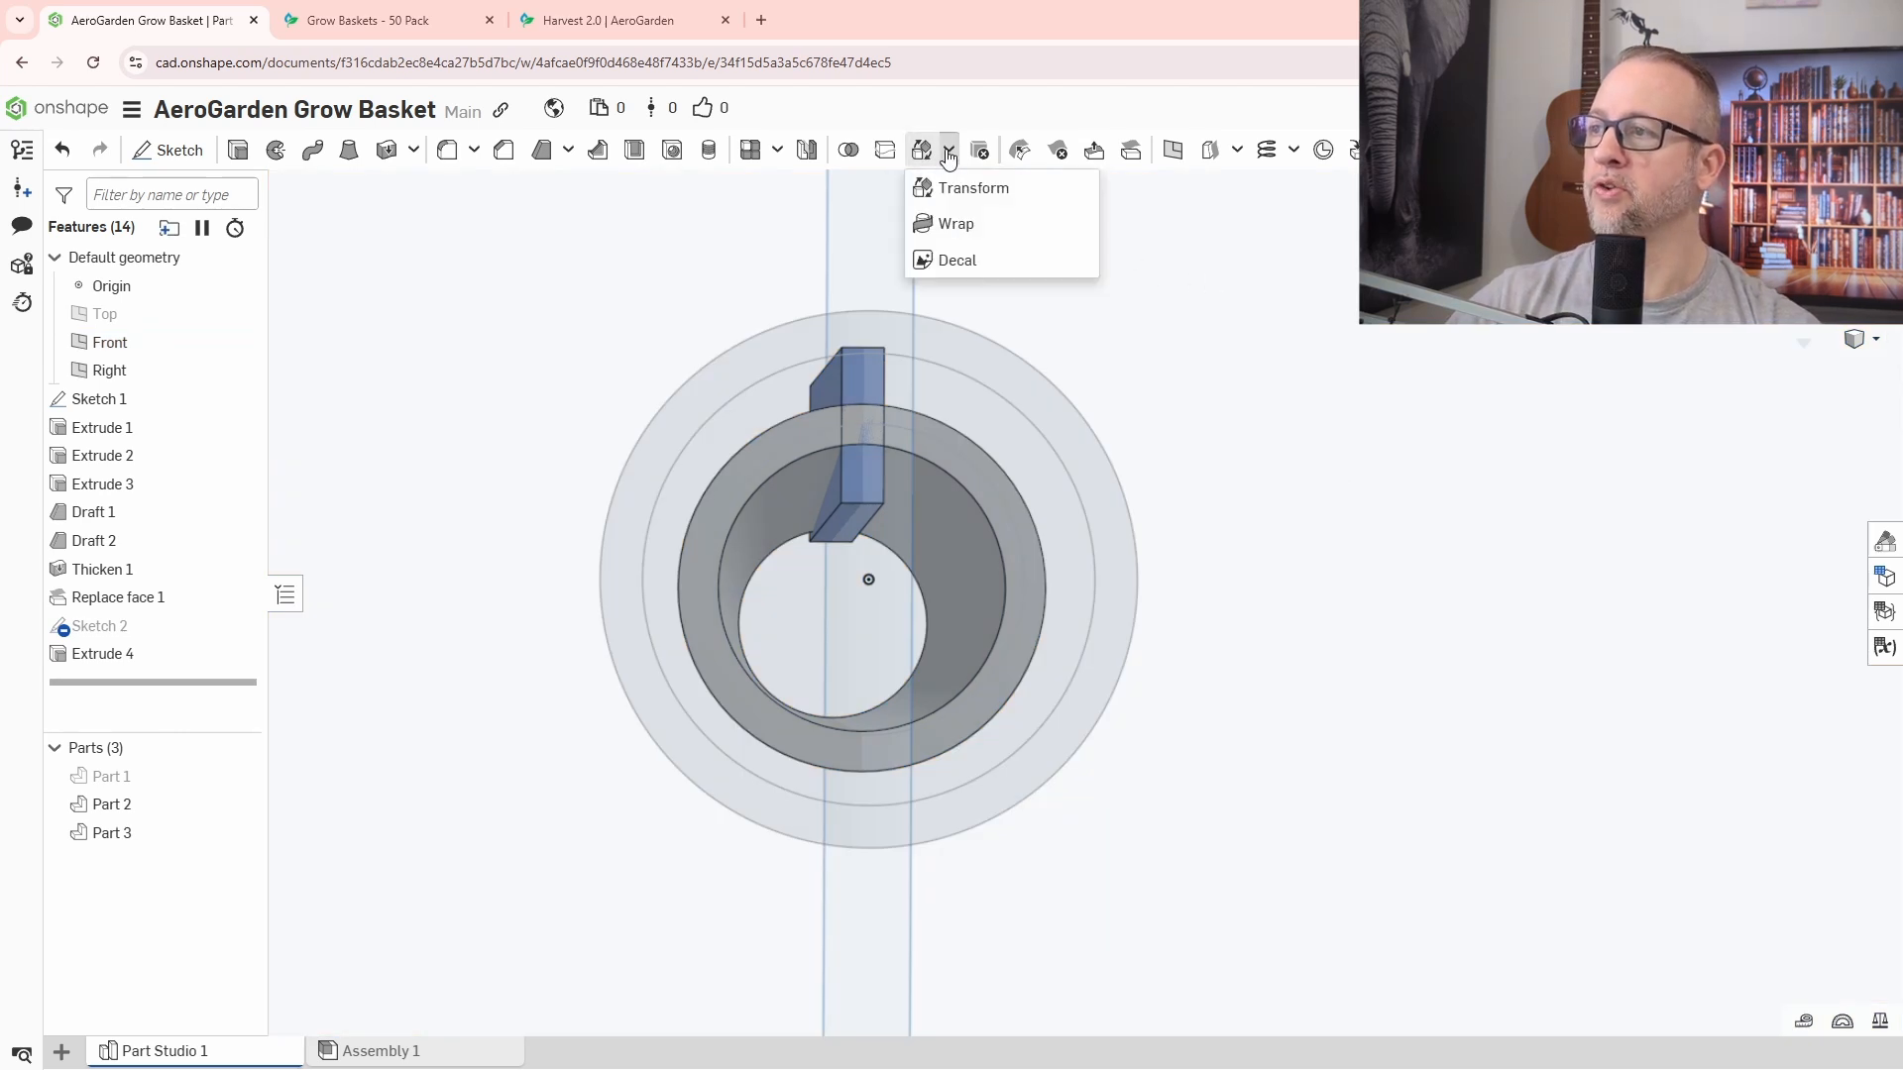
click(1310, 416)
click(674, 246)
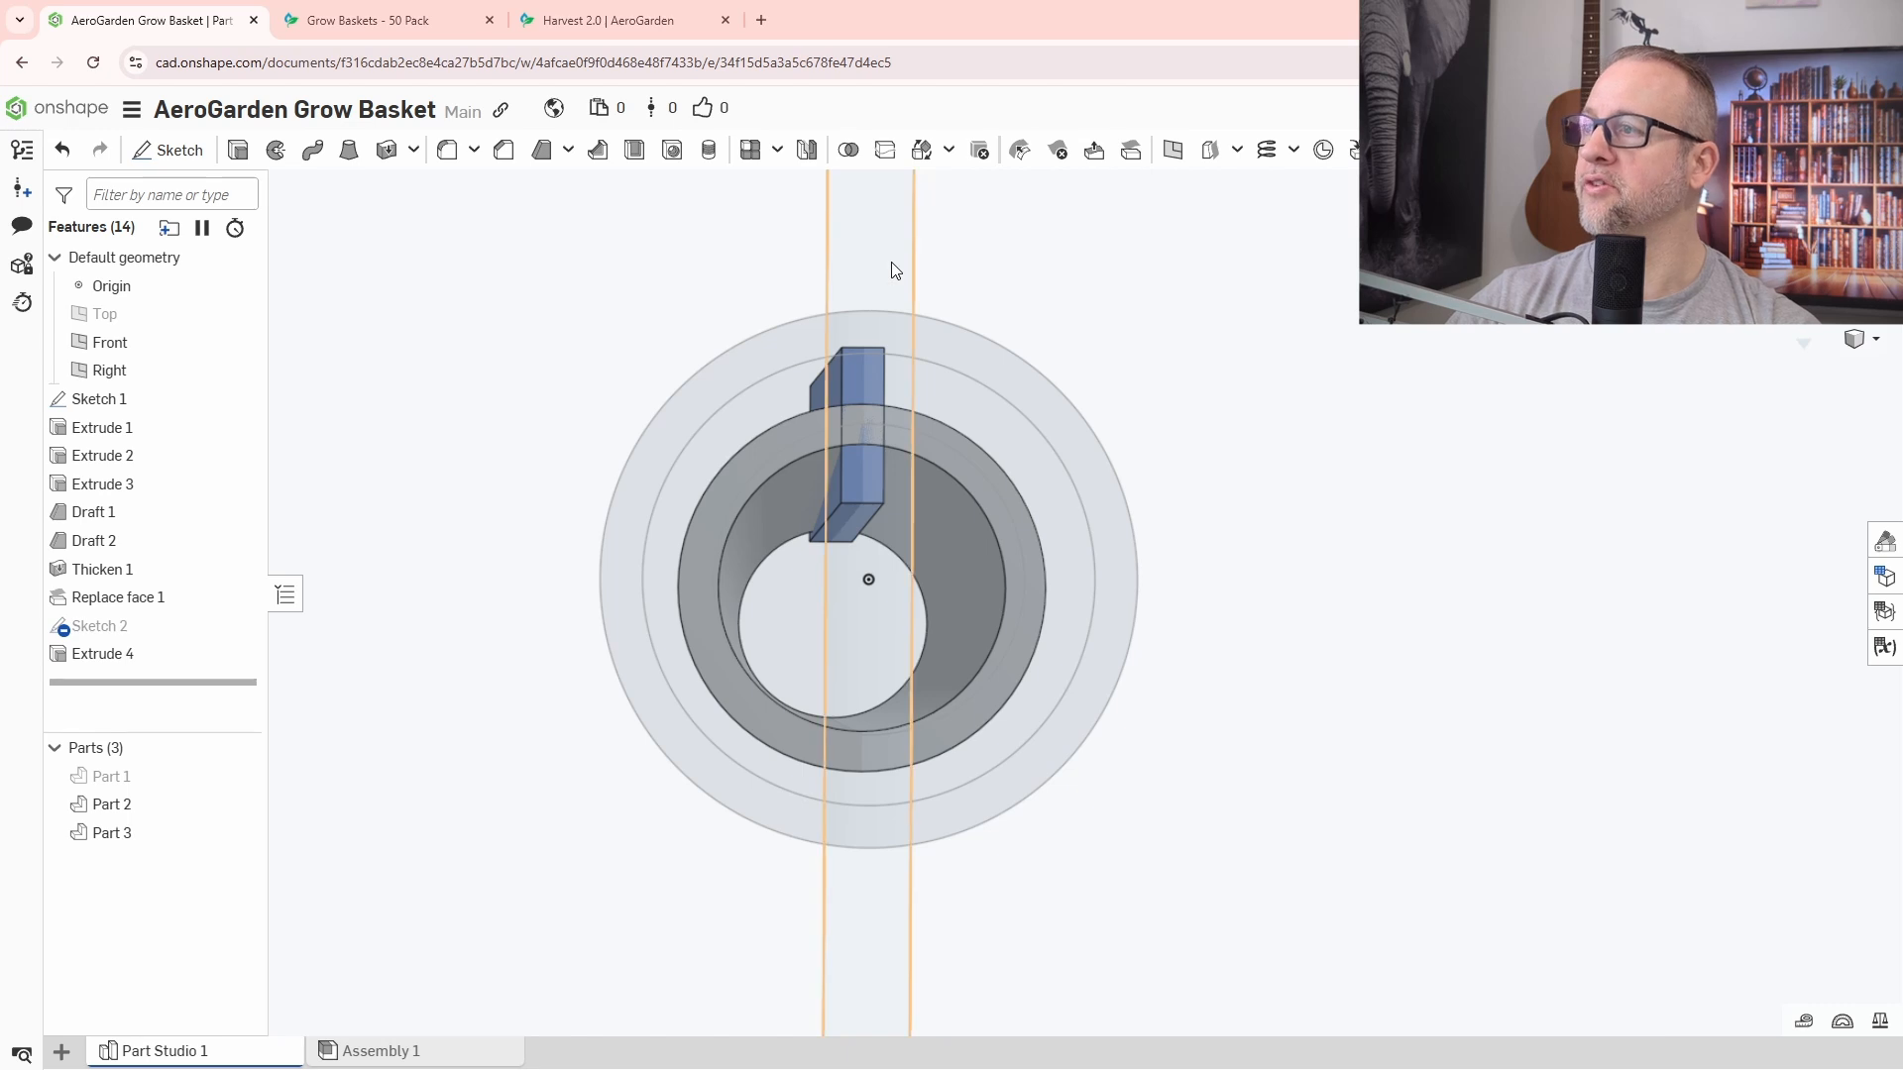
Start a circular part pattern of the thin rectangular blade and try a mate connector as its axis.
click(775, 153)
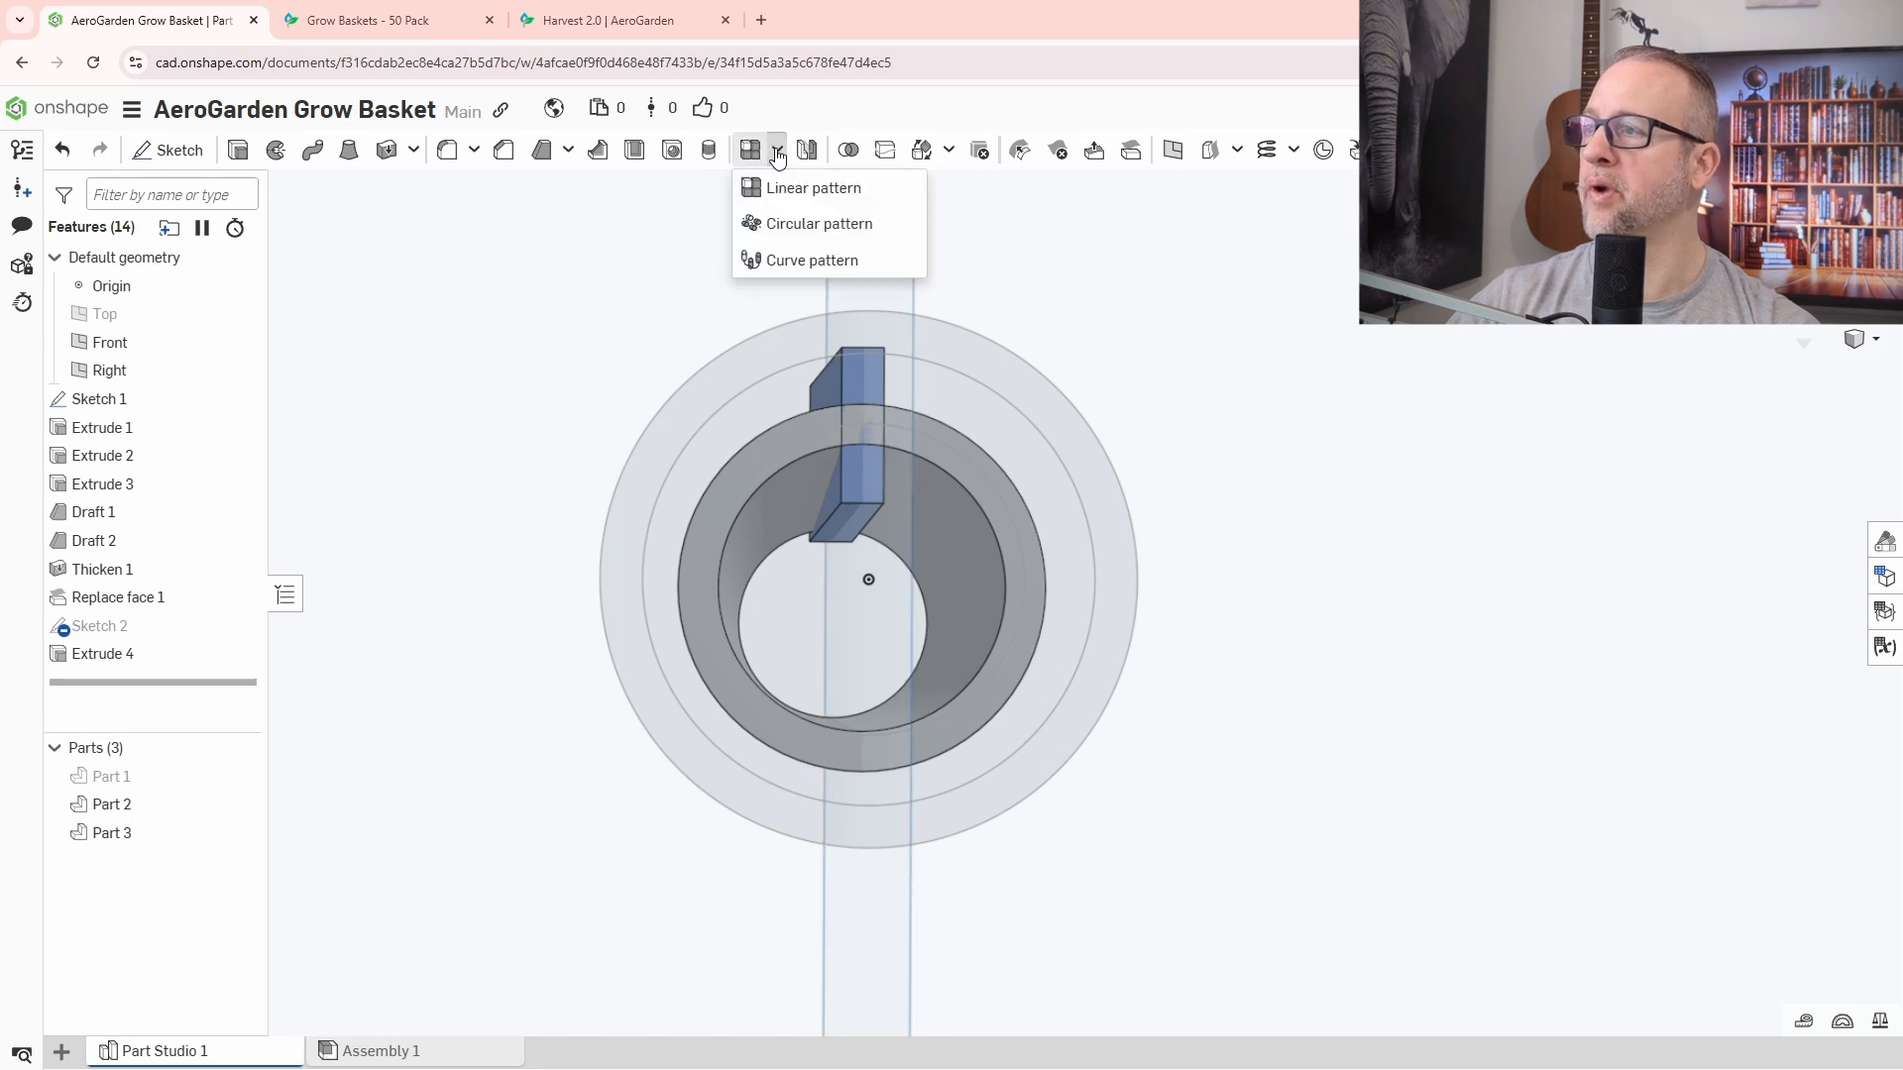
click(784, 227)
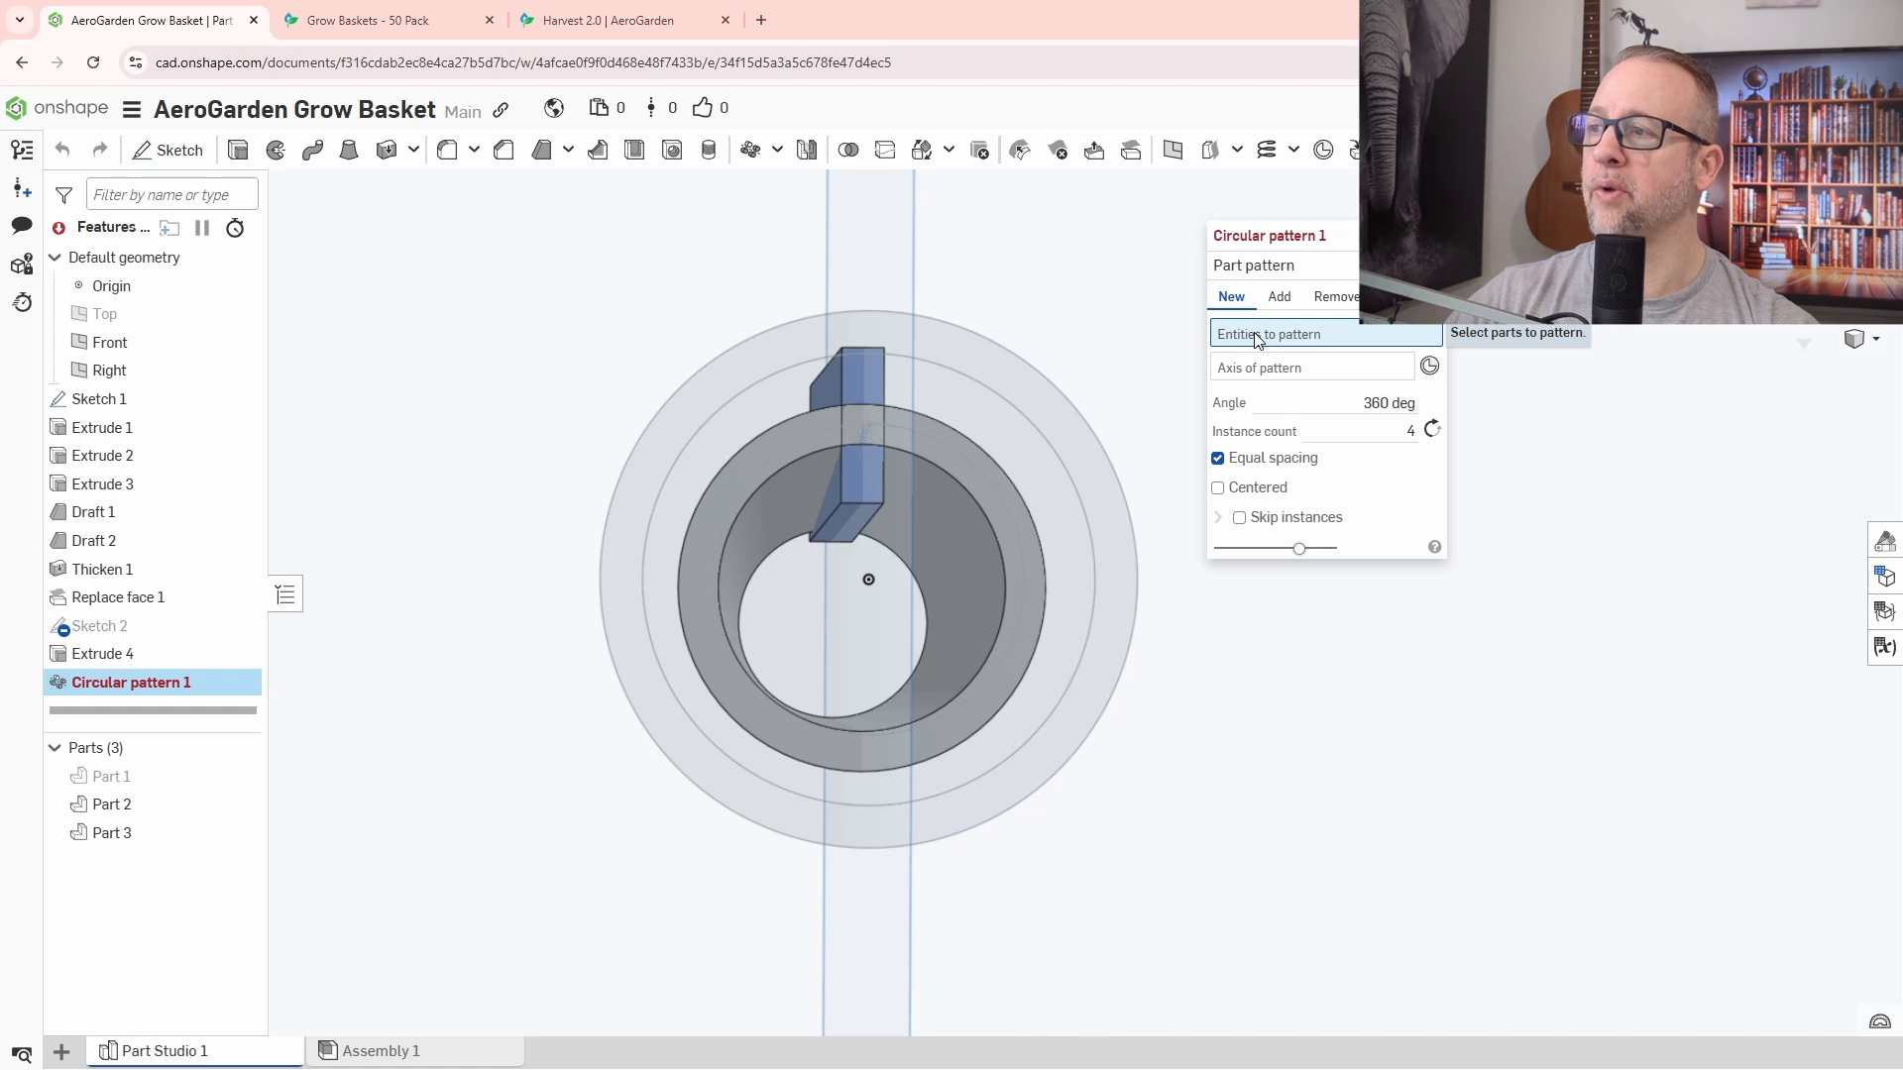
click(874, 374)
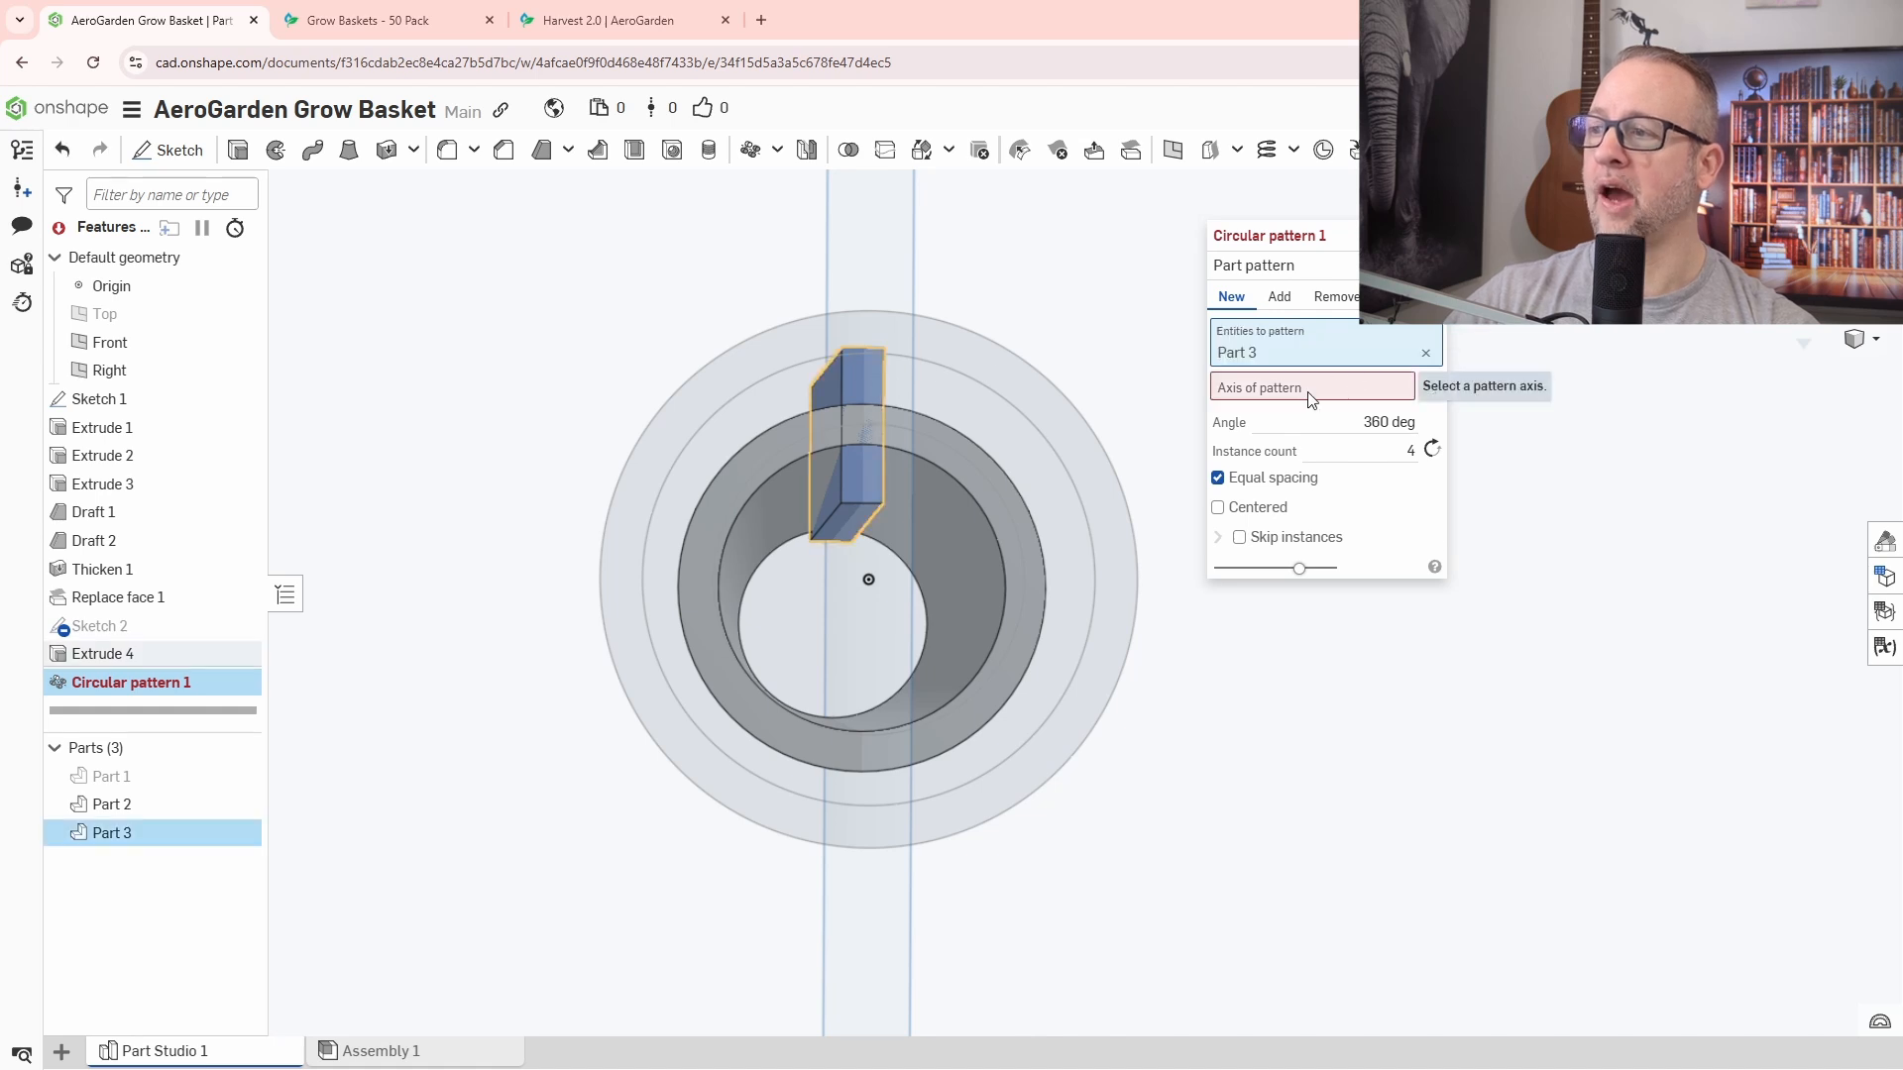
right_drag(888, 667, 882, 608)
scroll(870, 621, up, 3)
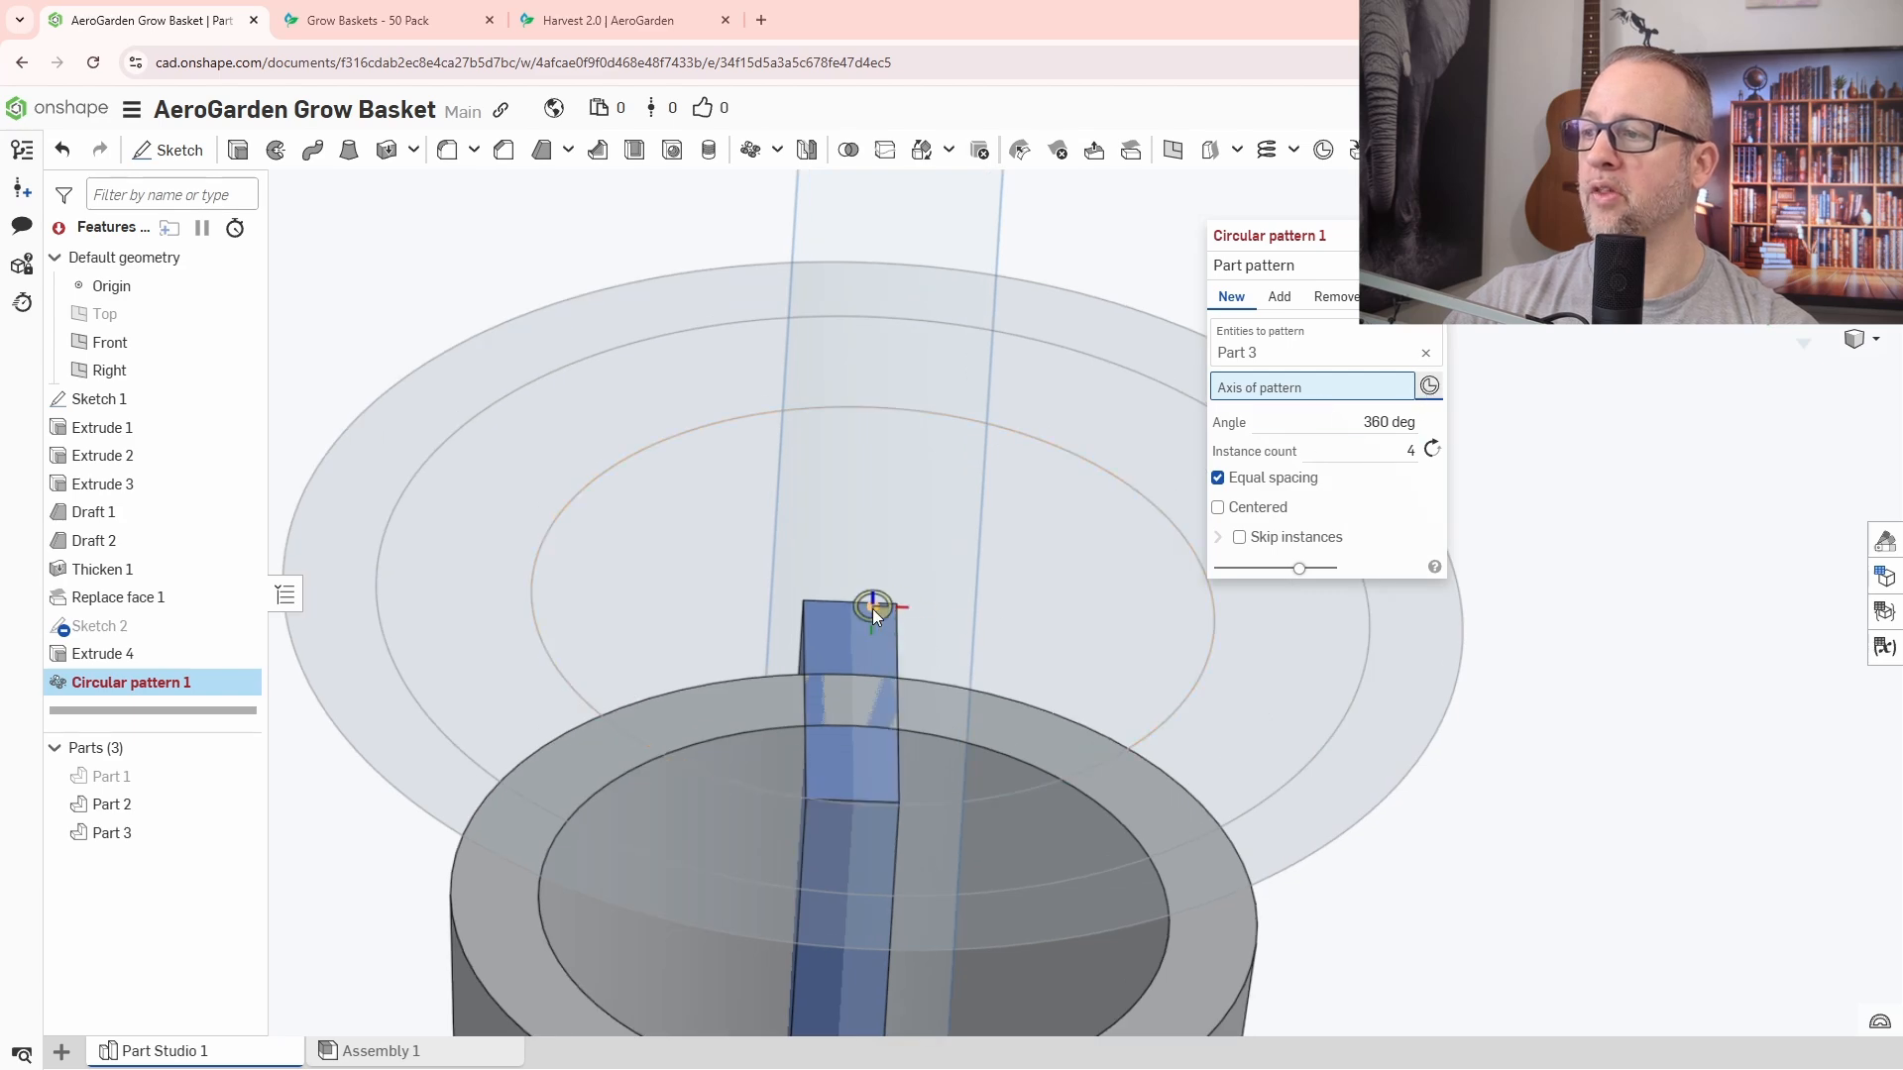
click(873, 612)
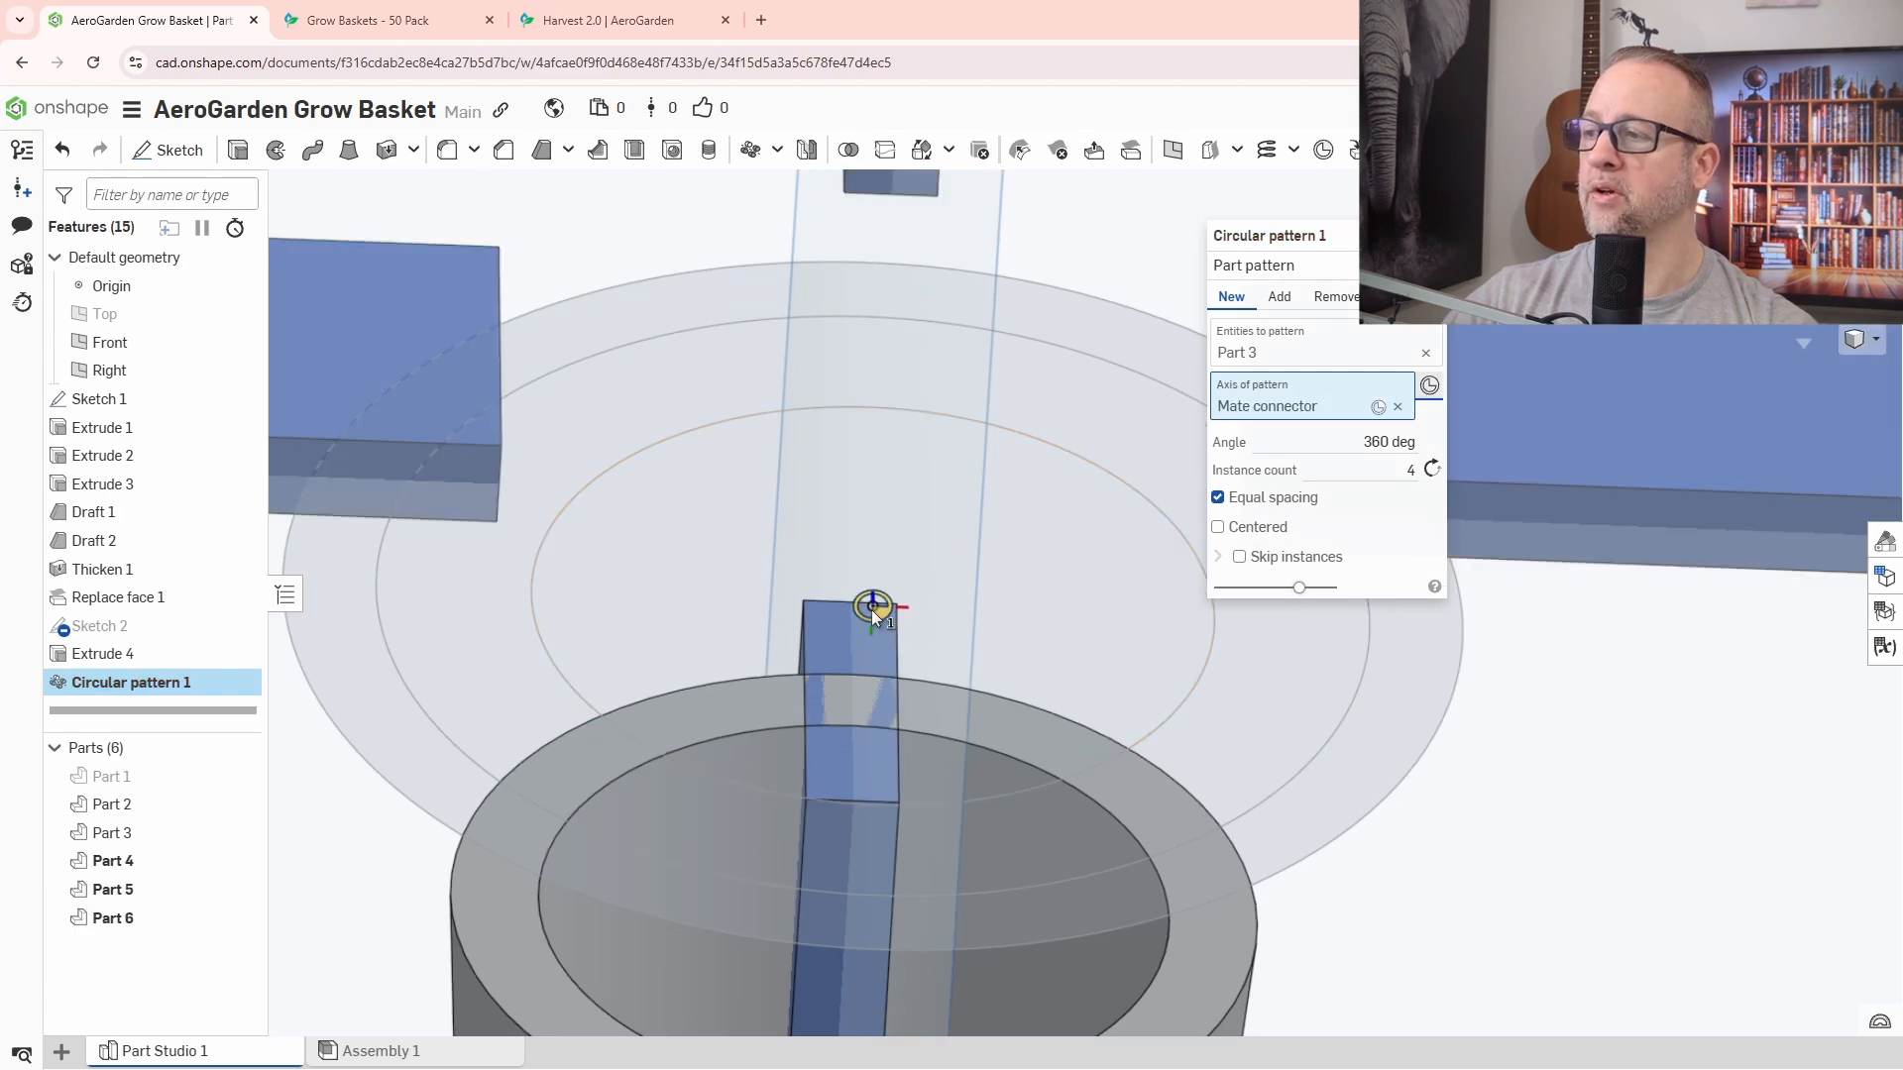
scroll(975, 632, down, 3)
scroll(967, 636, up, 4)
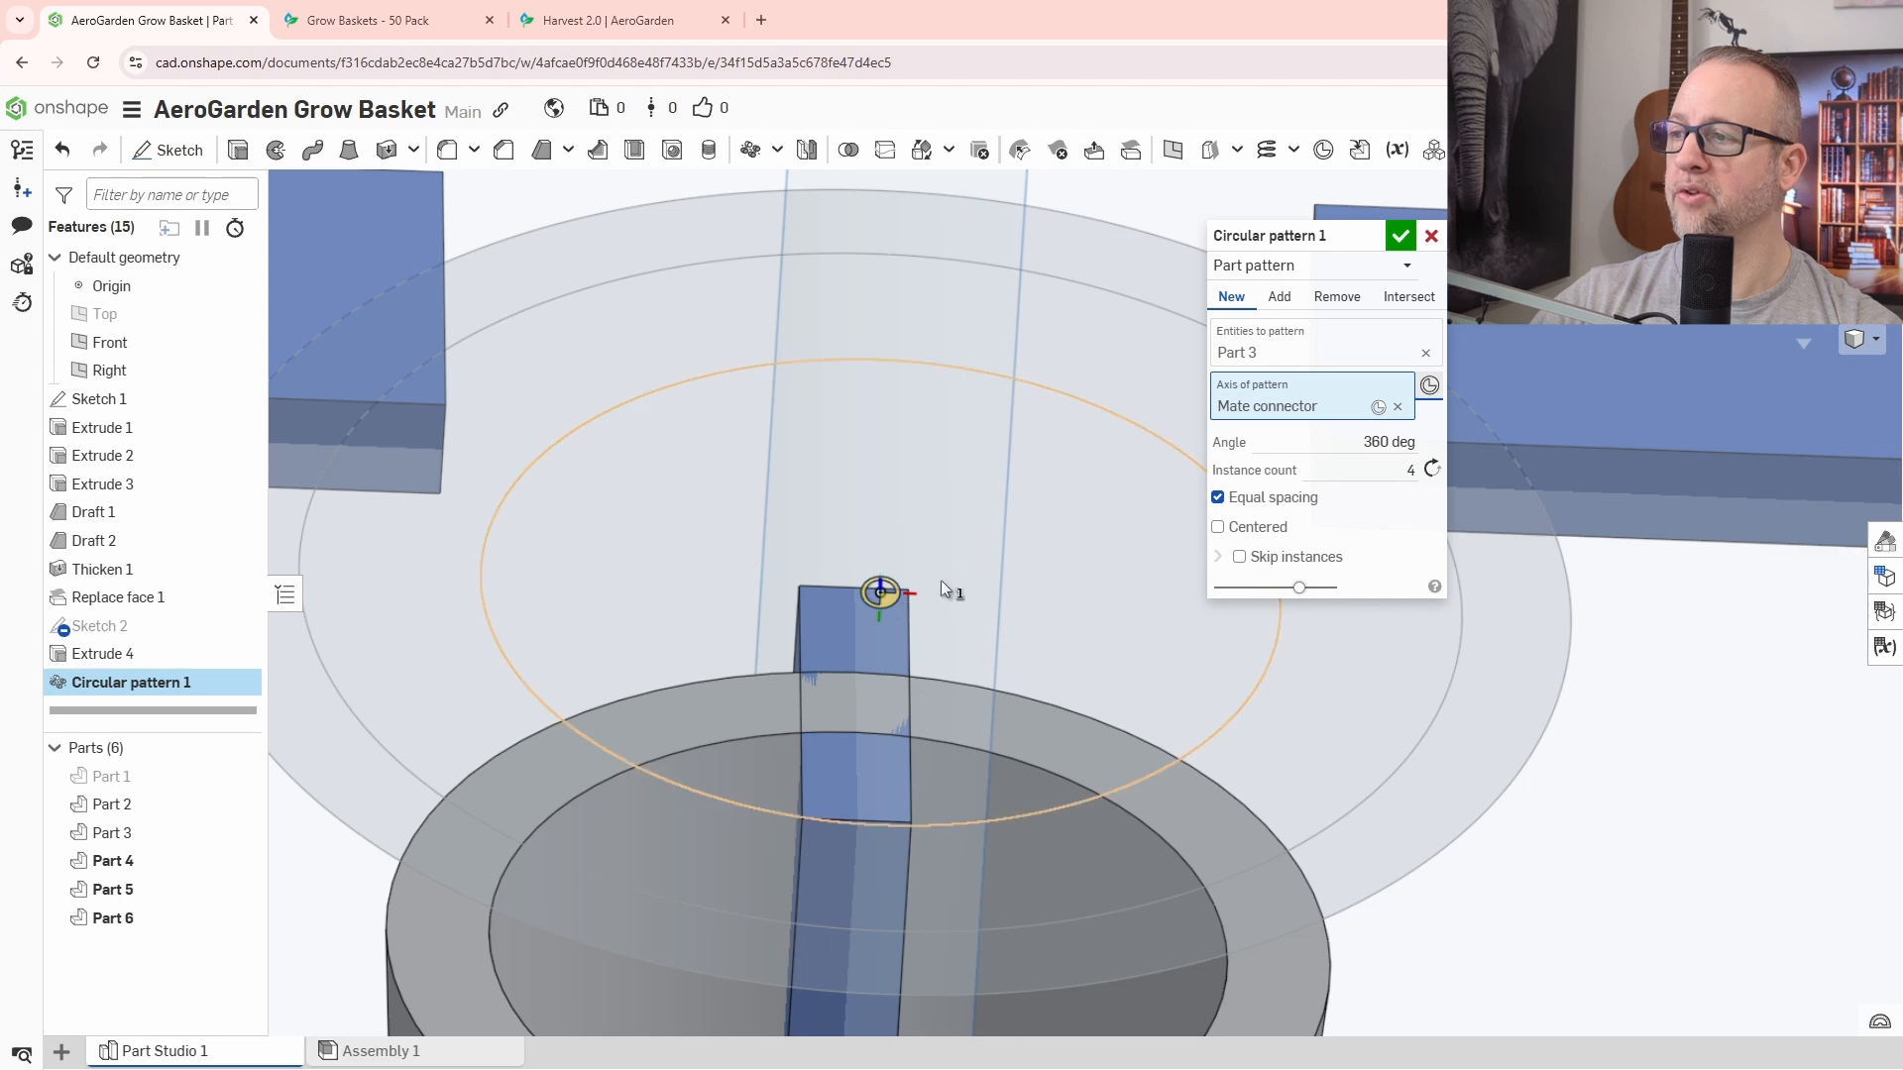
right_drag(949, 561, 972, 585)
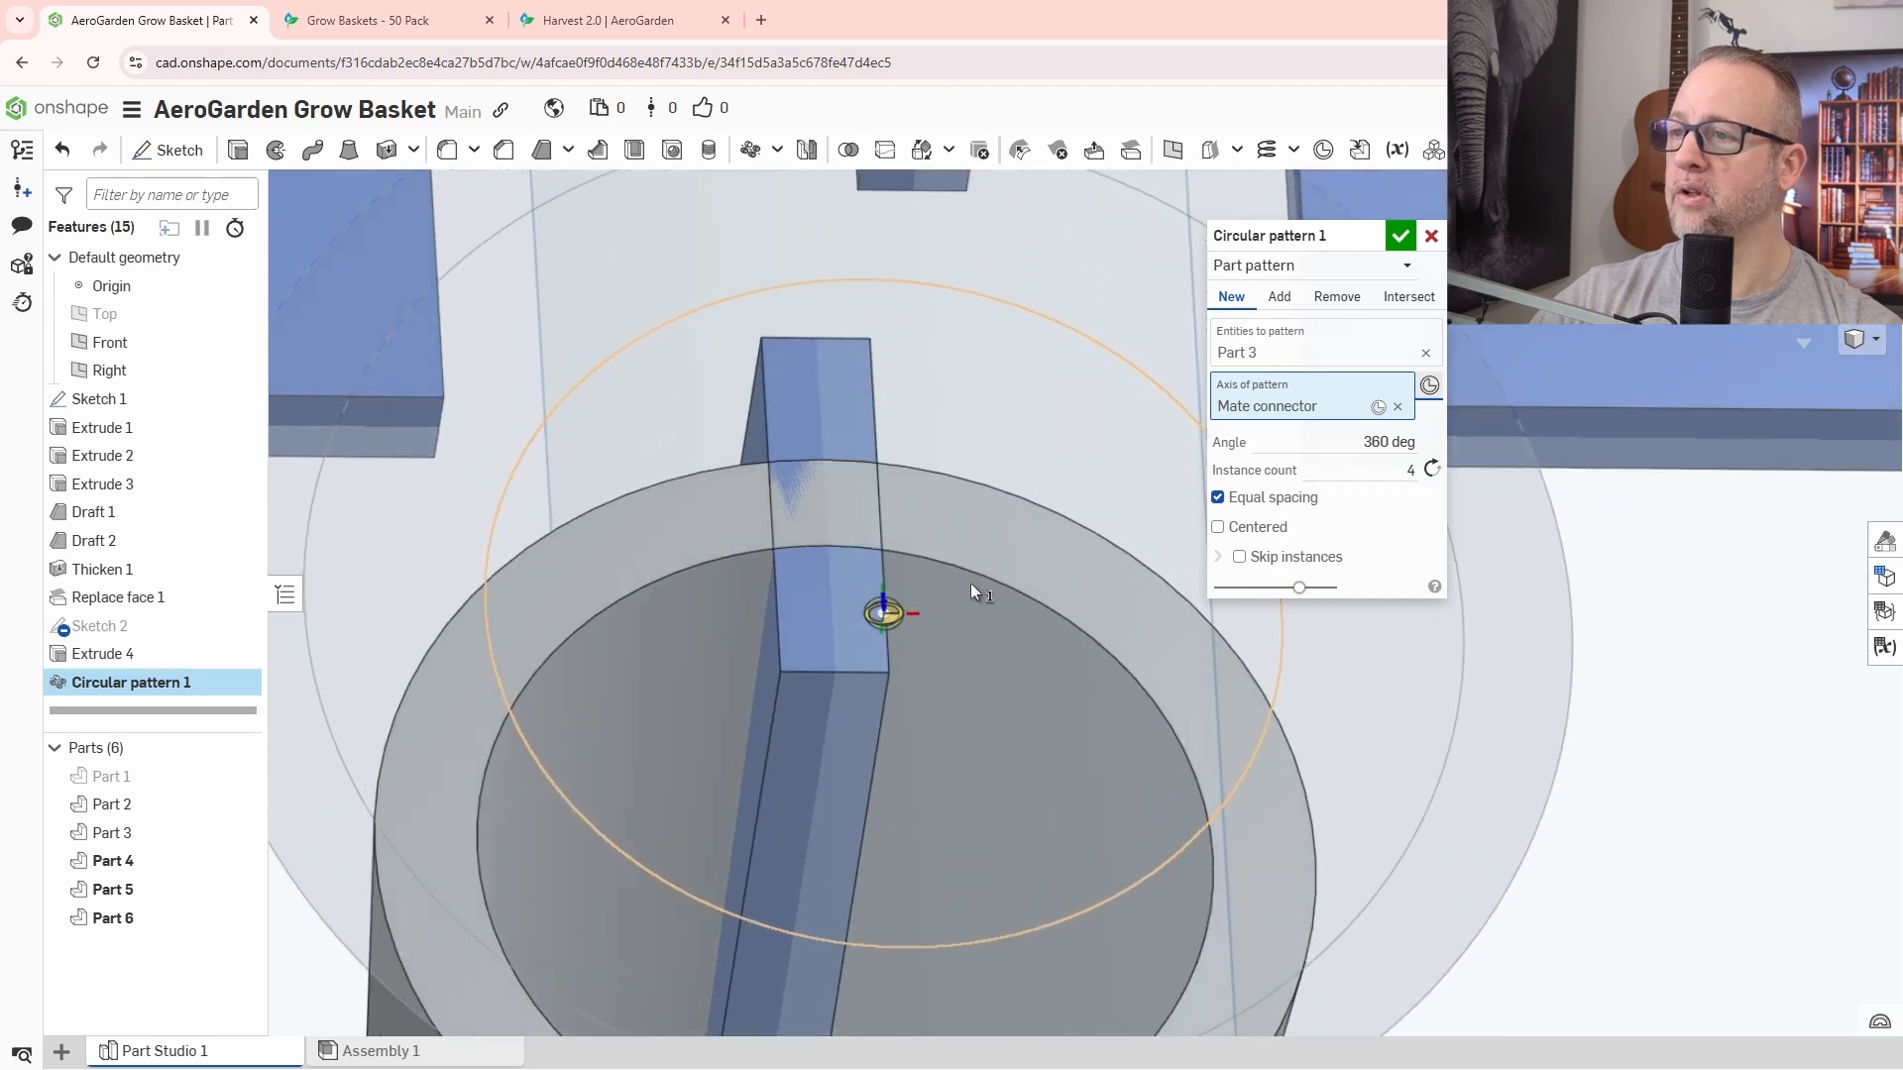
Reselect the pattern axis as the mate connector at the basket's central axis and set the instance count to 6.
click(1398, 406)
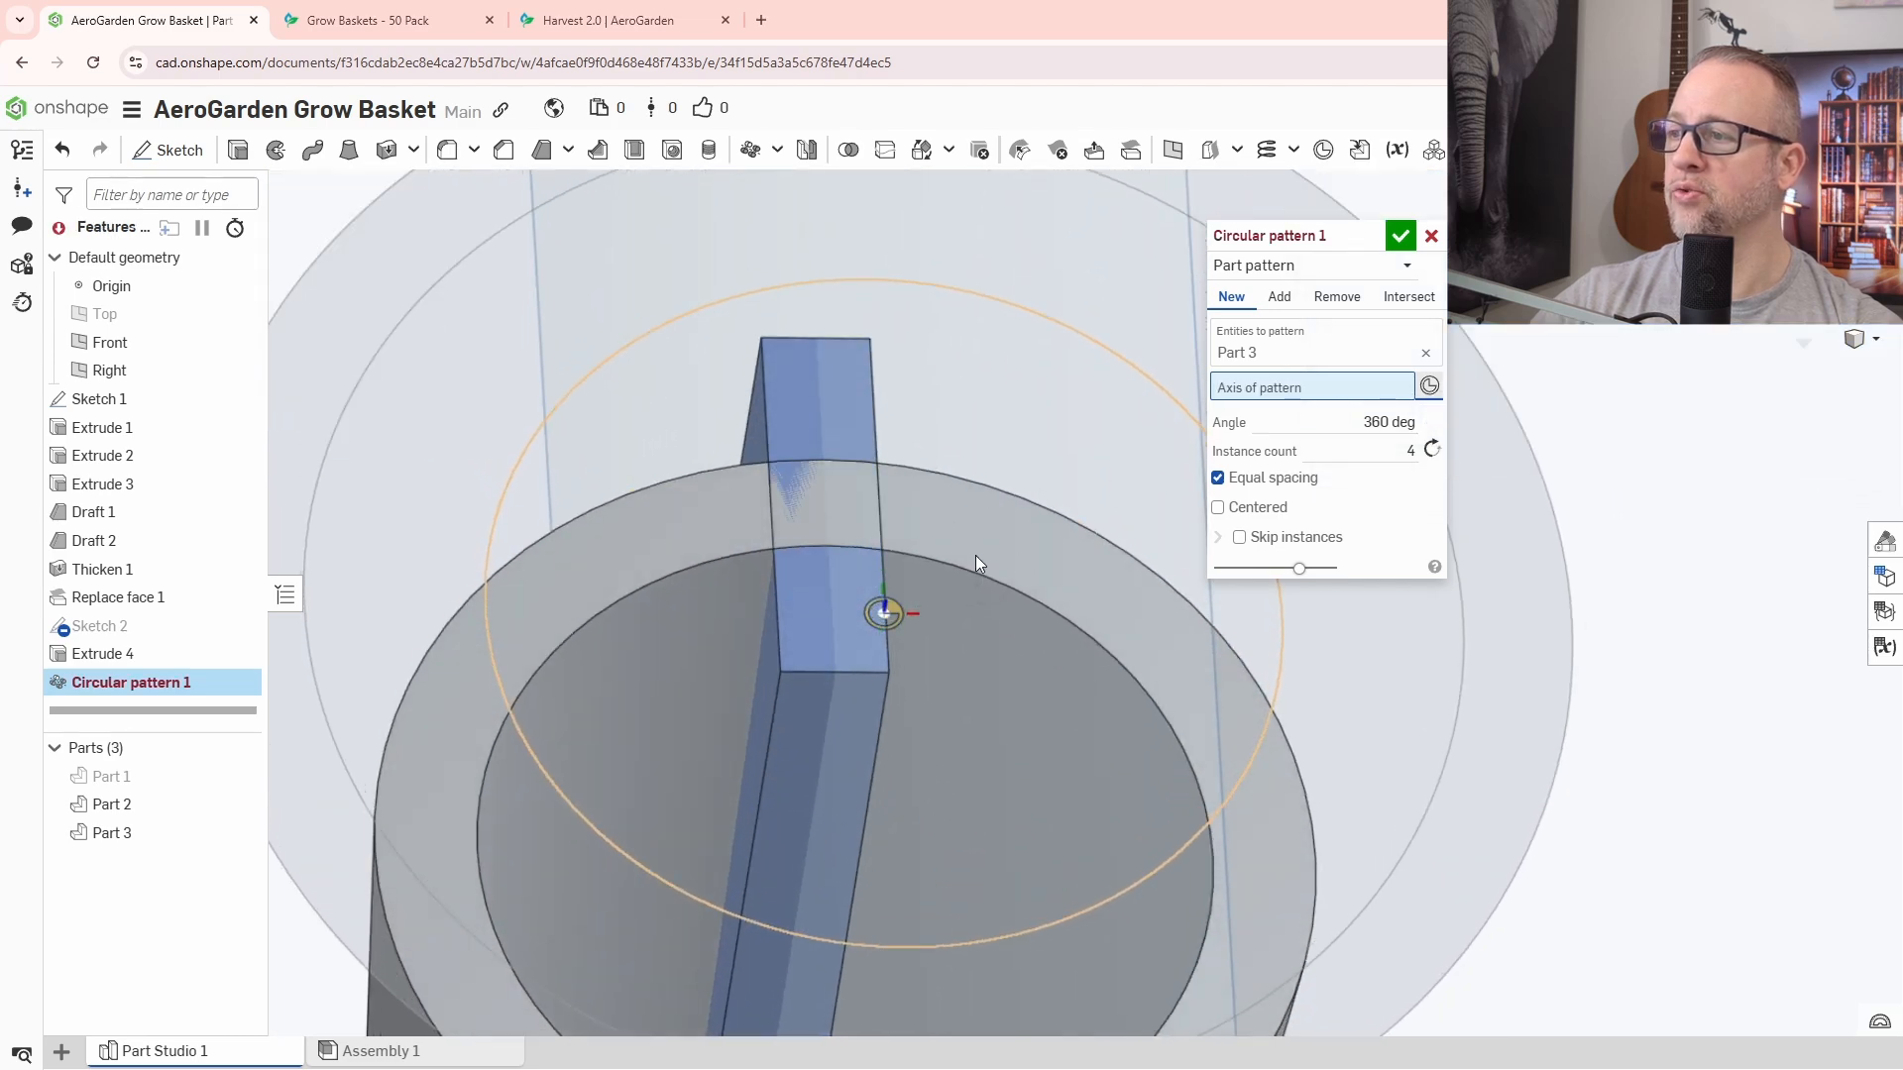
click(878, 618)
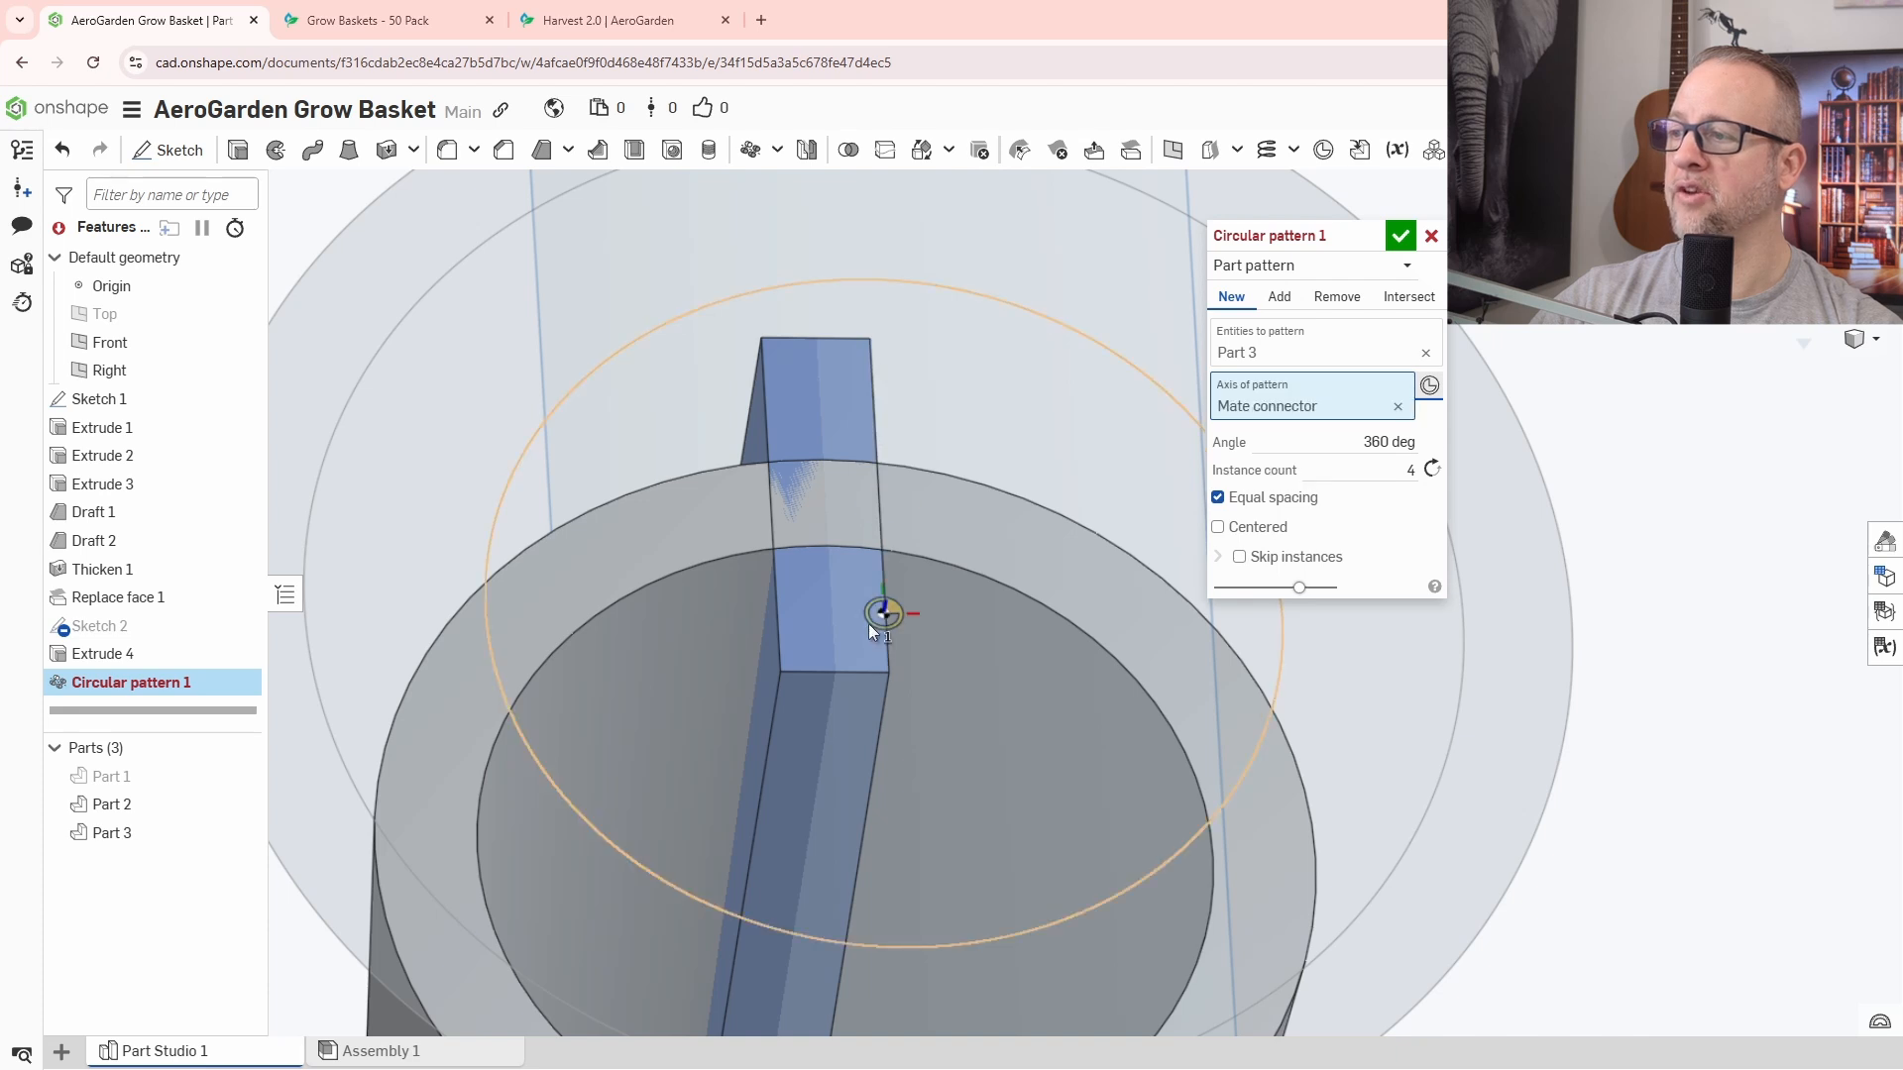
scroll(995, 669, down, 3)
right_drag(1102, 645, 1326, 758)
middle_drag(1326, 758, 1229, 612)
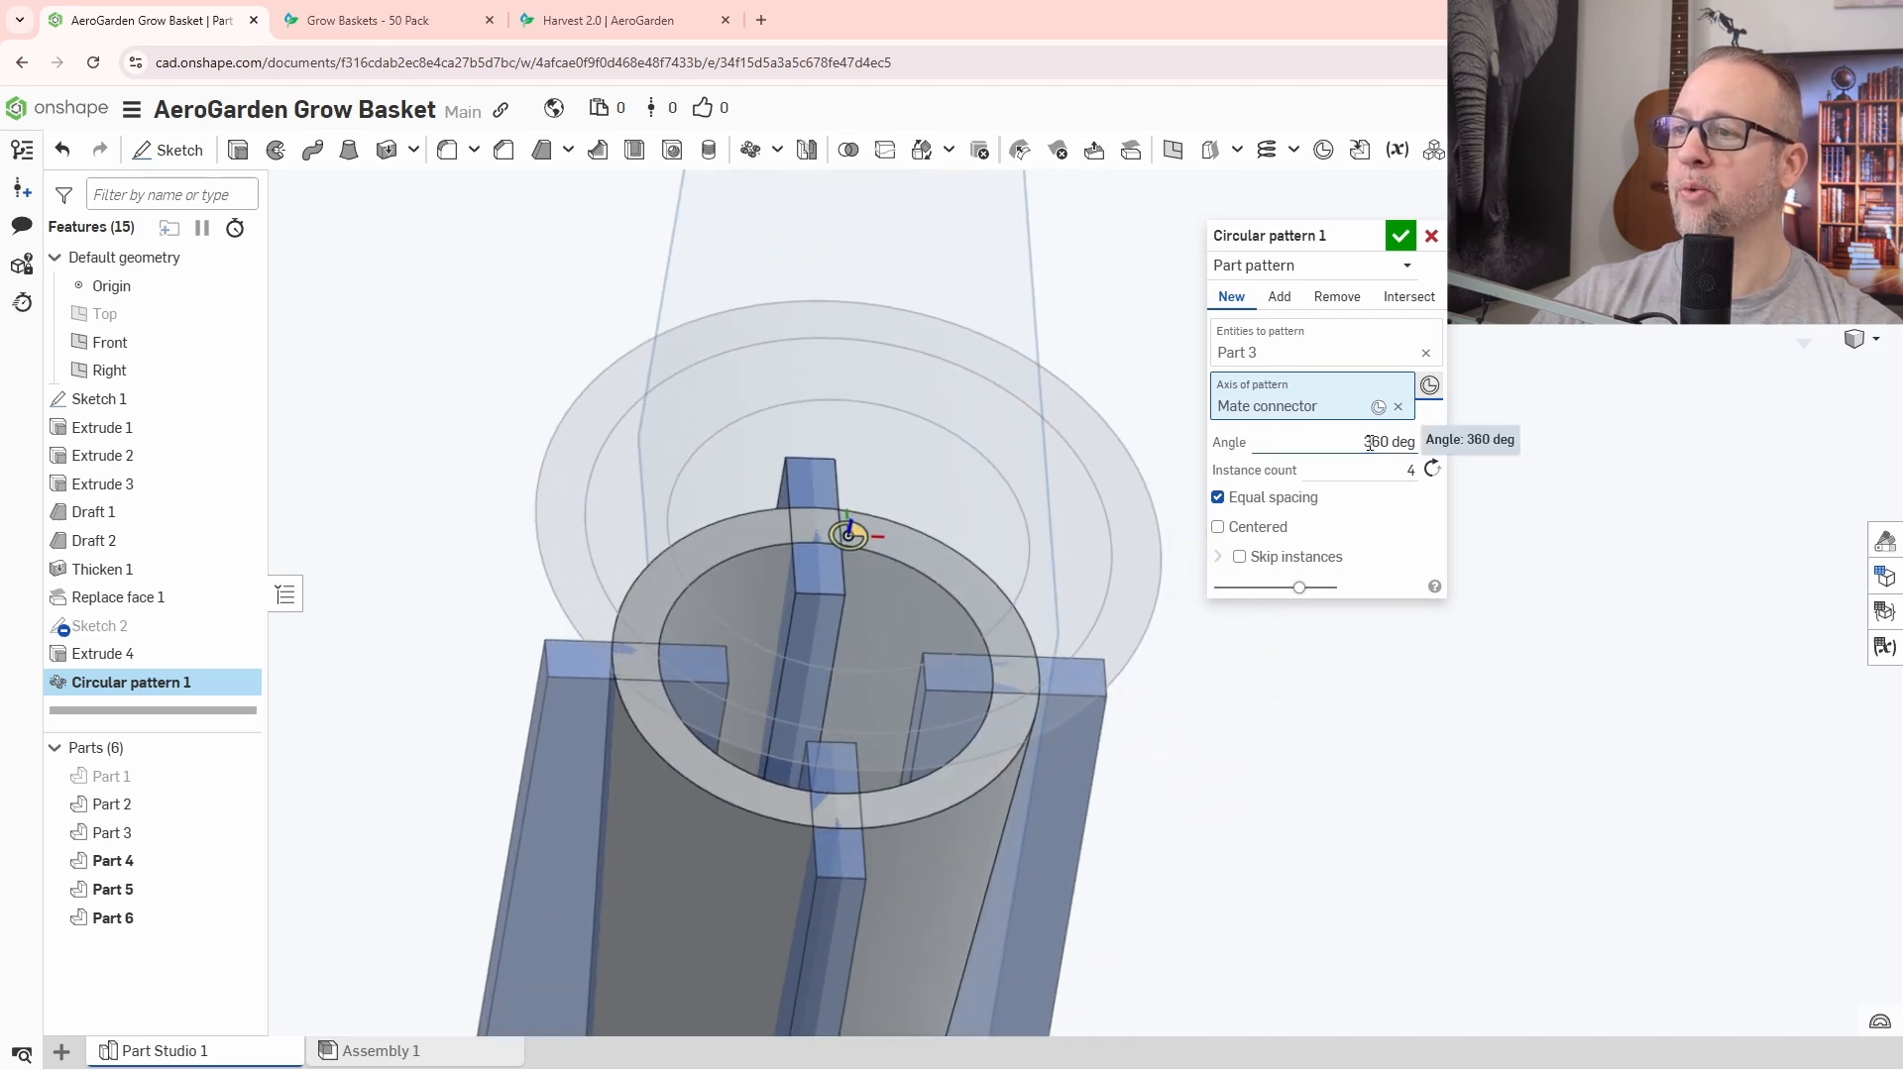
double_click(1395, 470)
key(BackSpace)
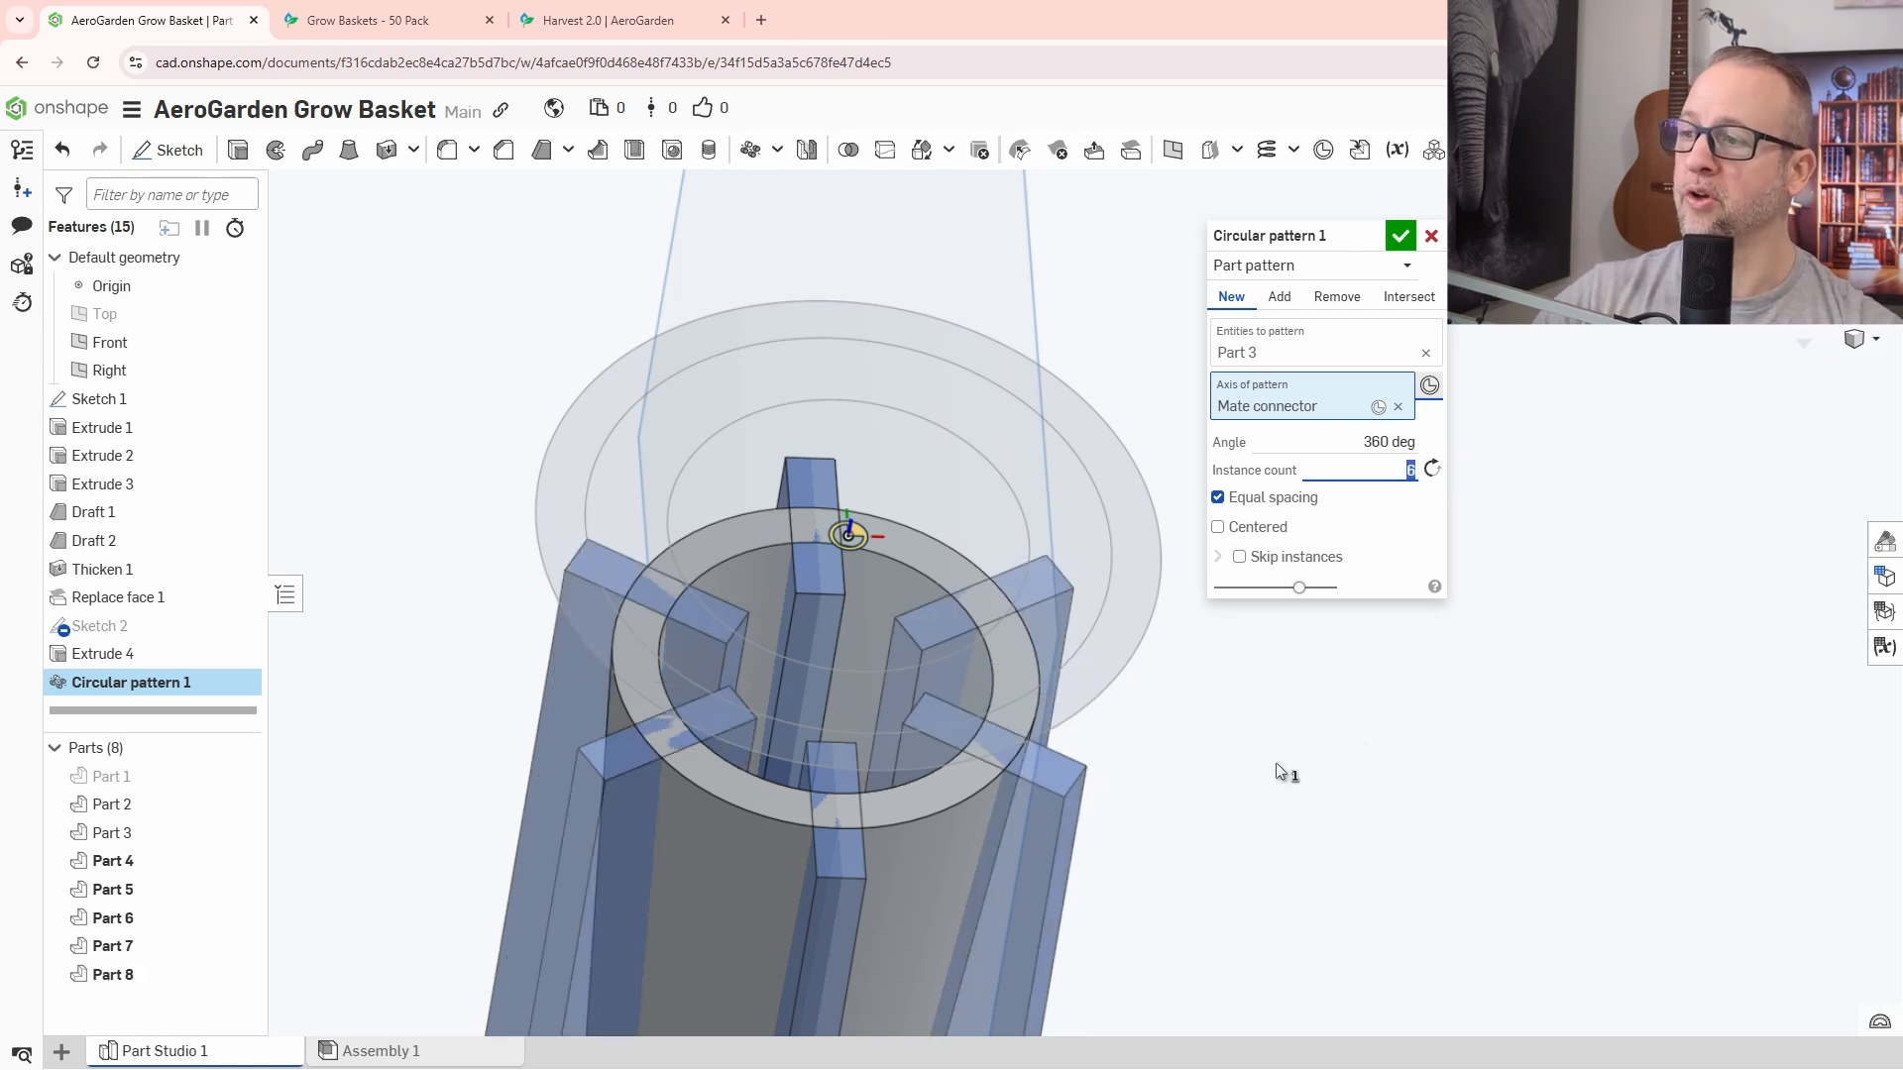
key(shift+5)
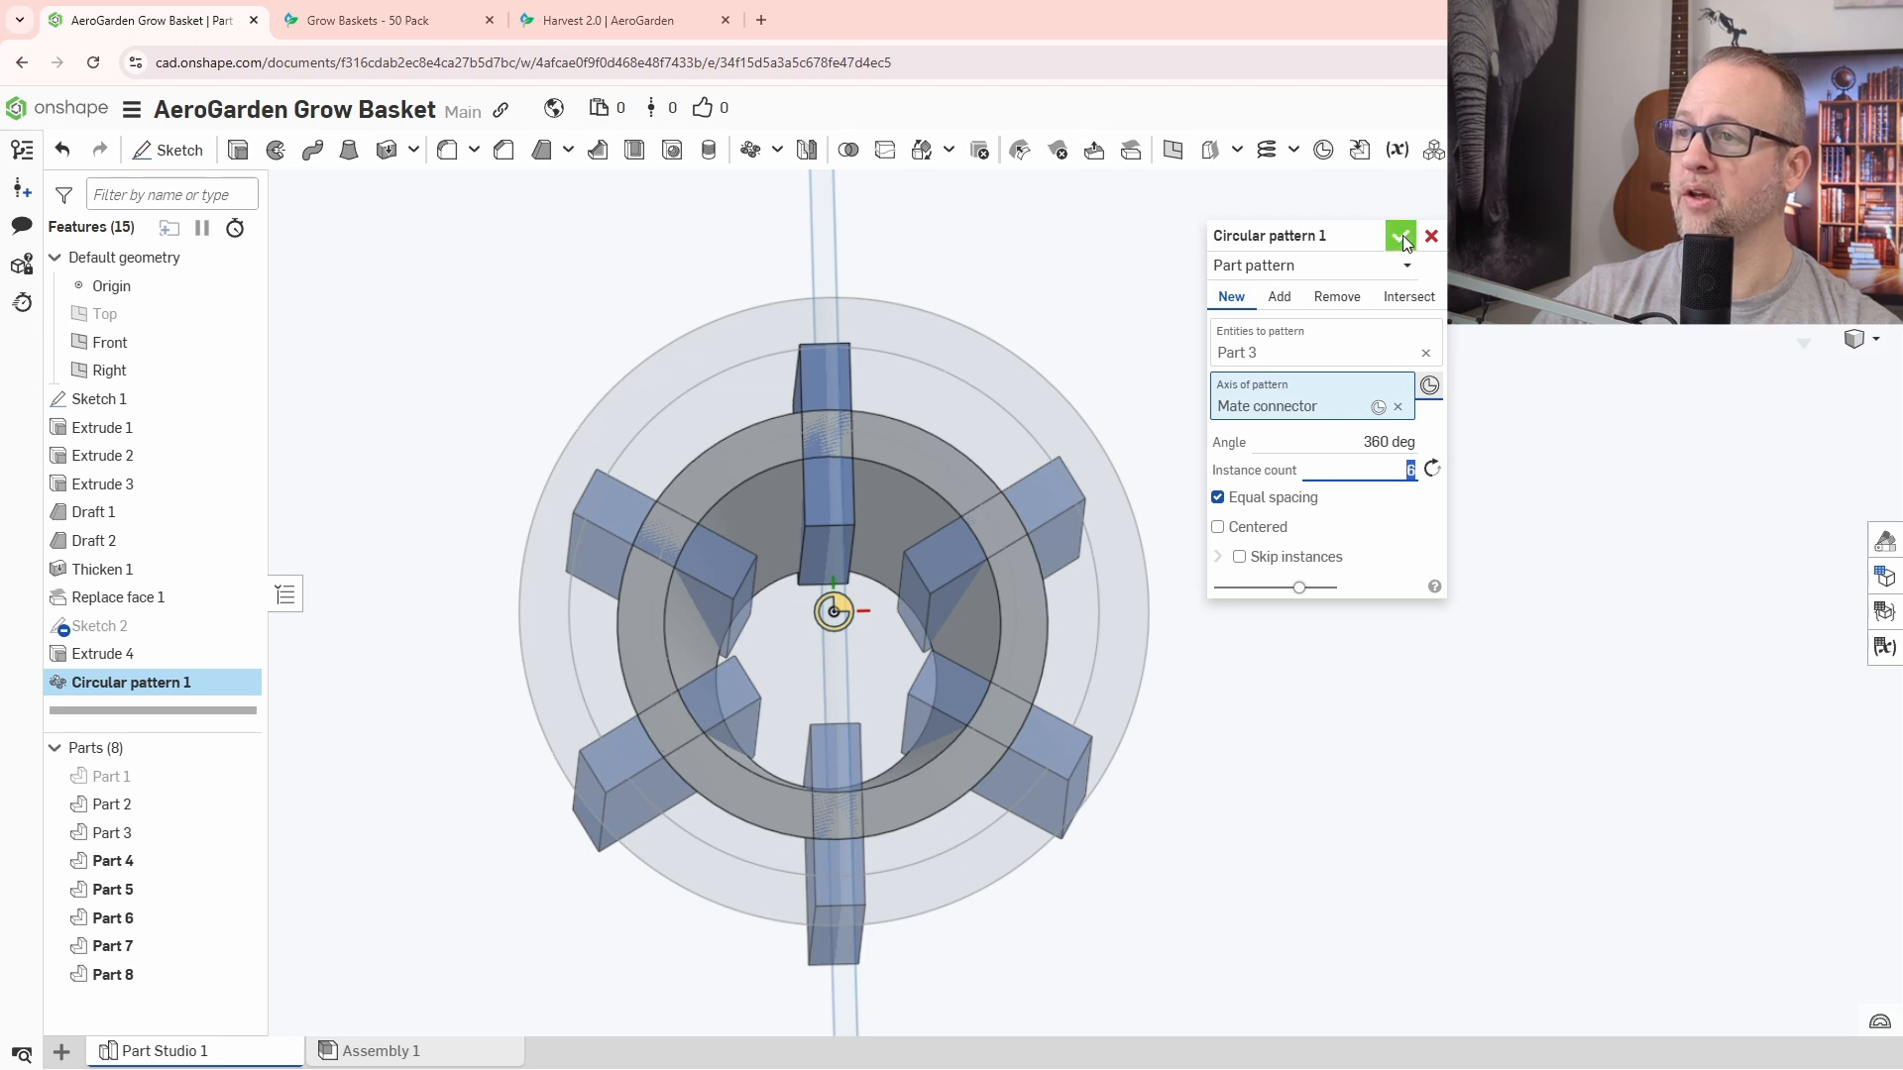
Make the circular pattern remove its blades from the tapered basket body and finish the feature.
click(1337, 297)
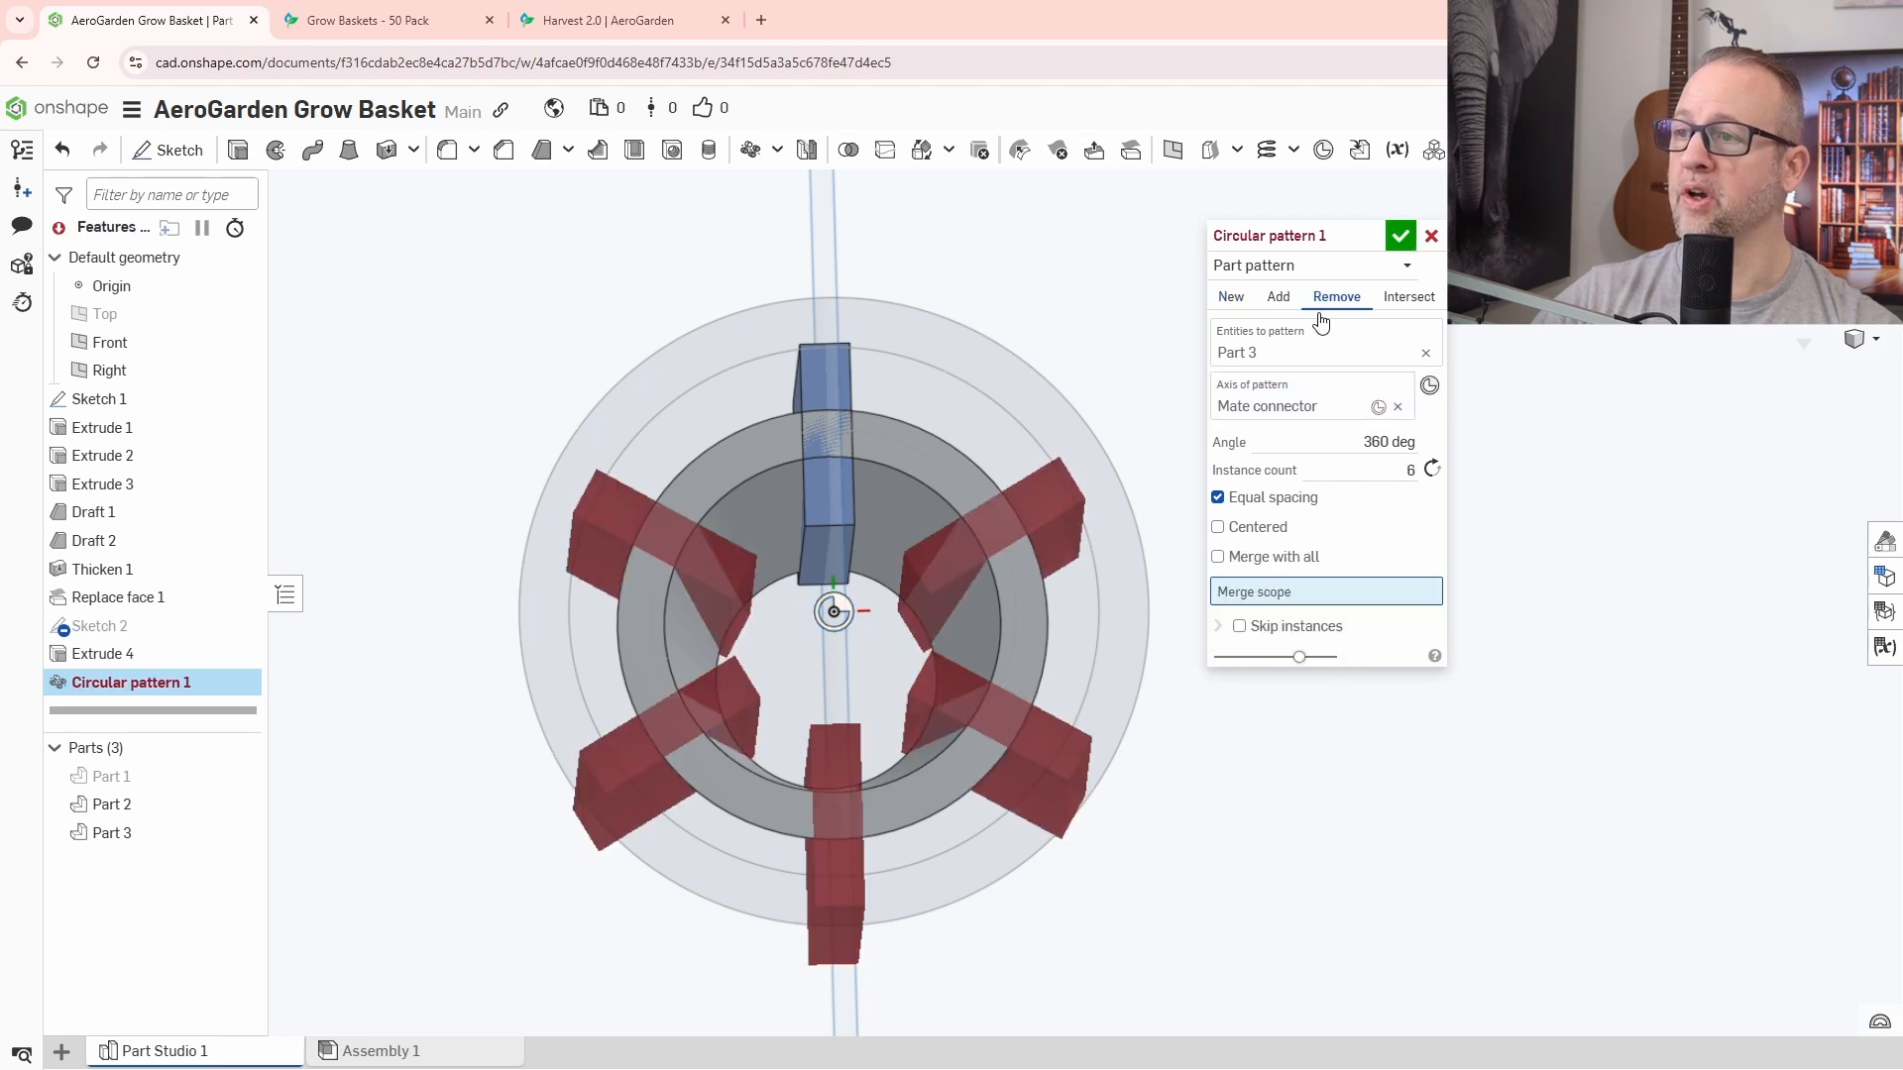
click(902, 448)
click(1400, 236)
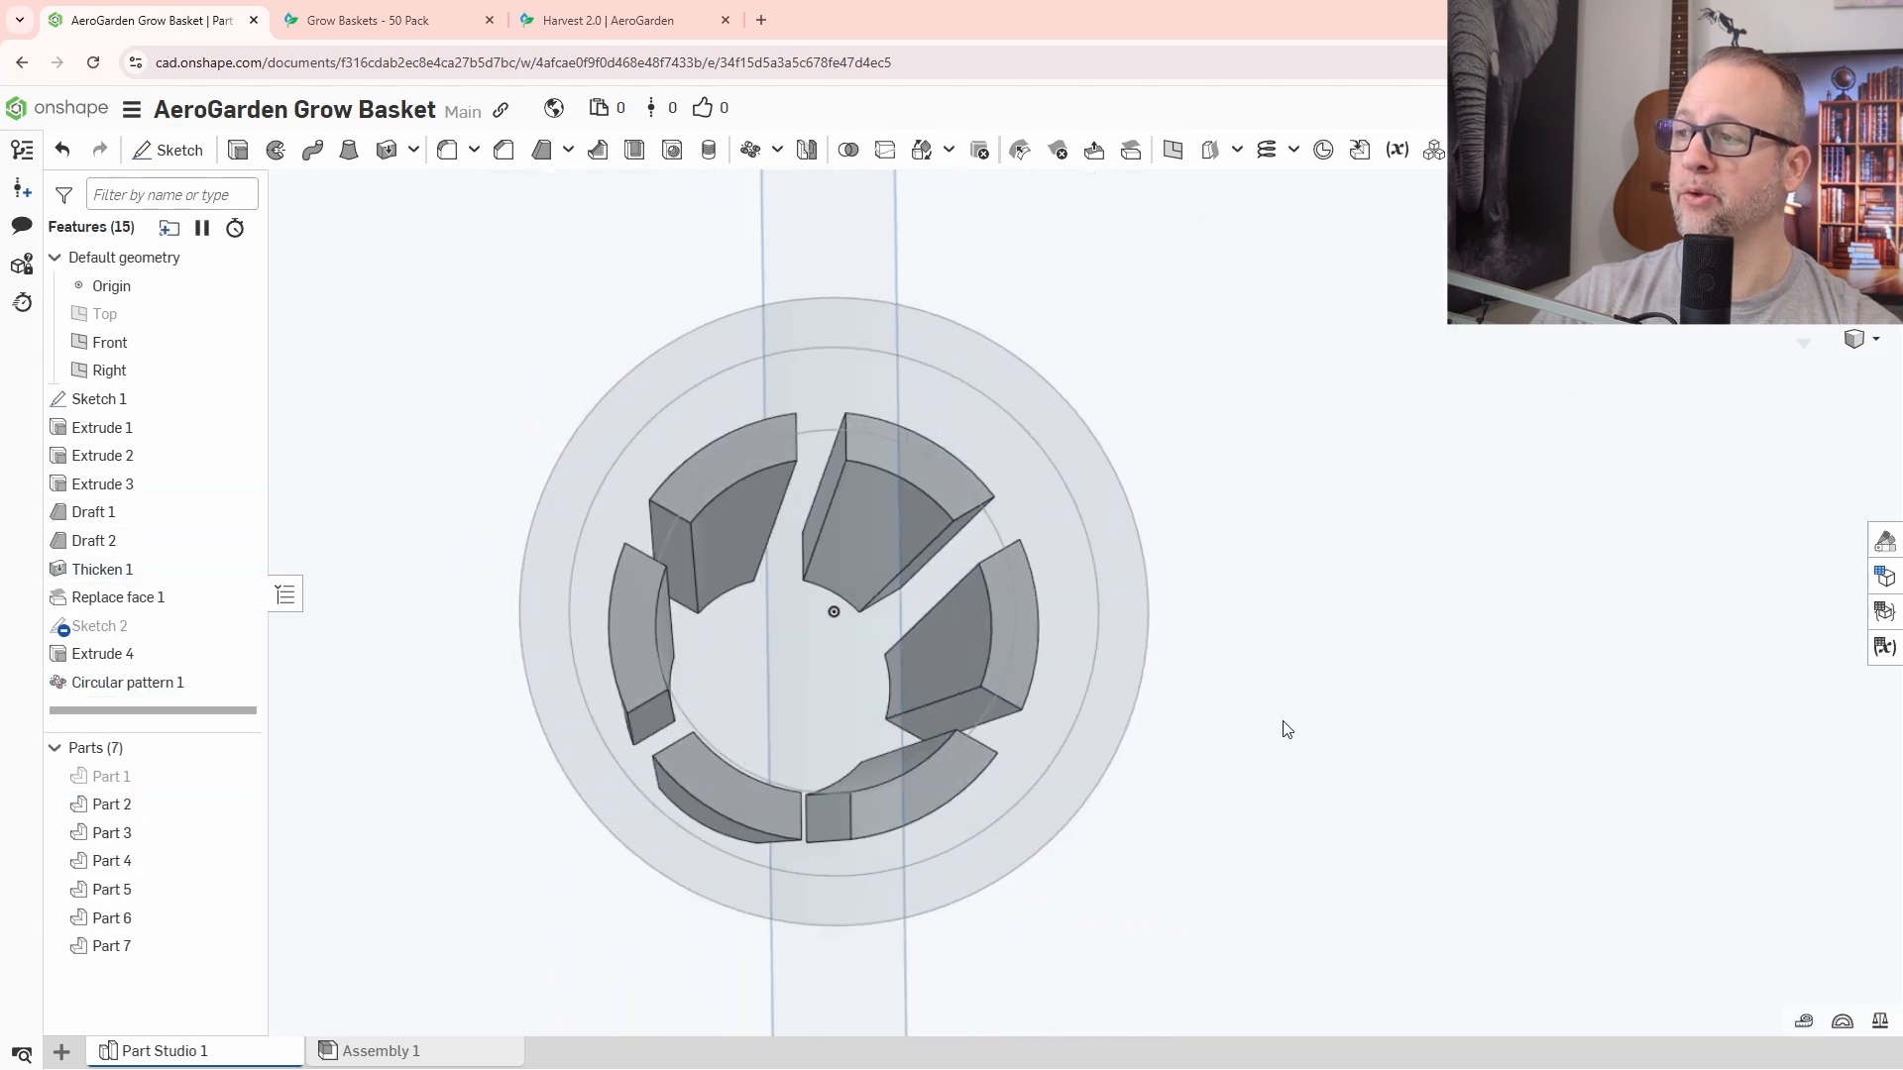
Edit the blade's extrusion to a symmetric depth of 4 mm.
right_drag(1252, 522, 1373, 573)
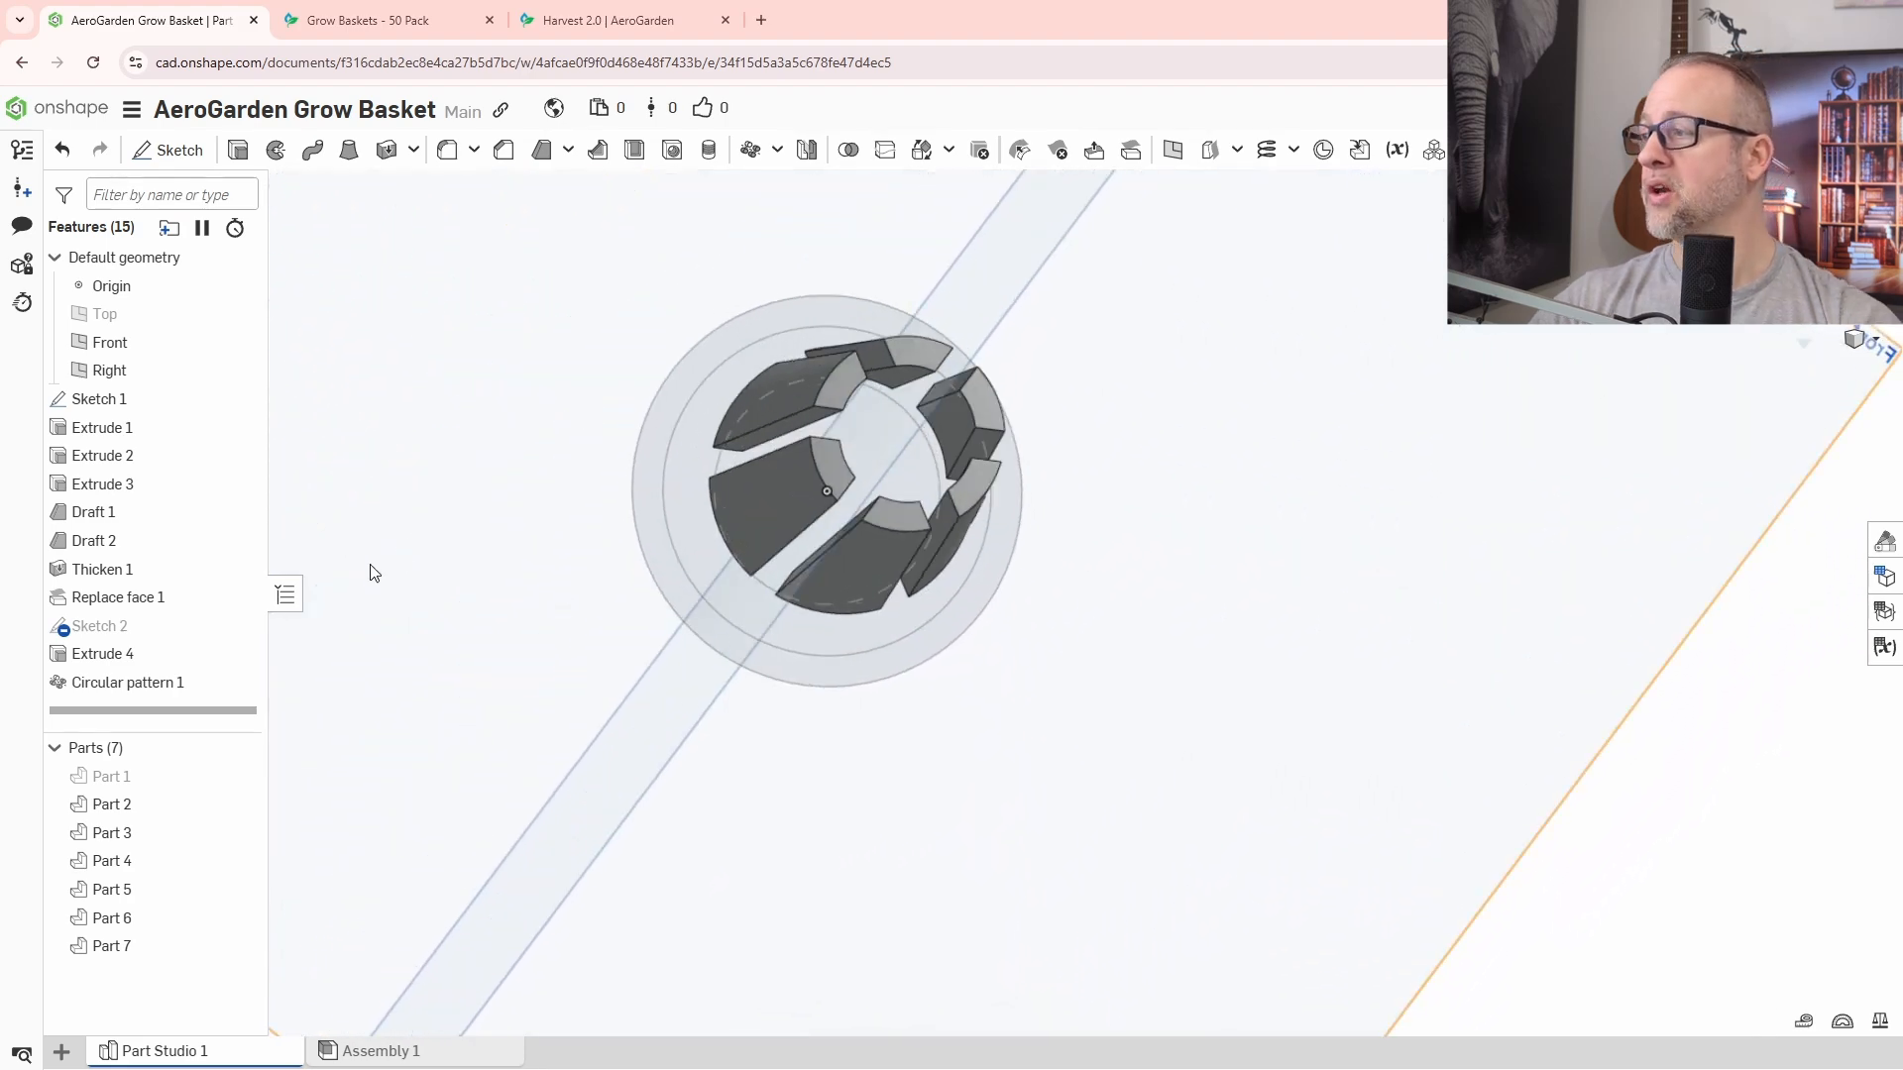
double_click(109, 653)
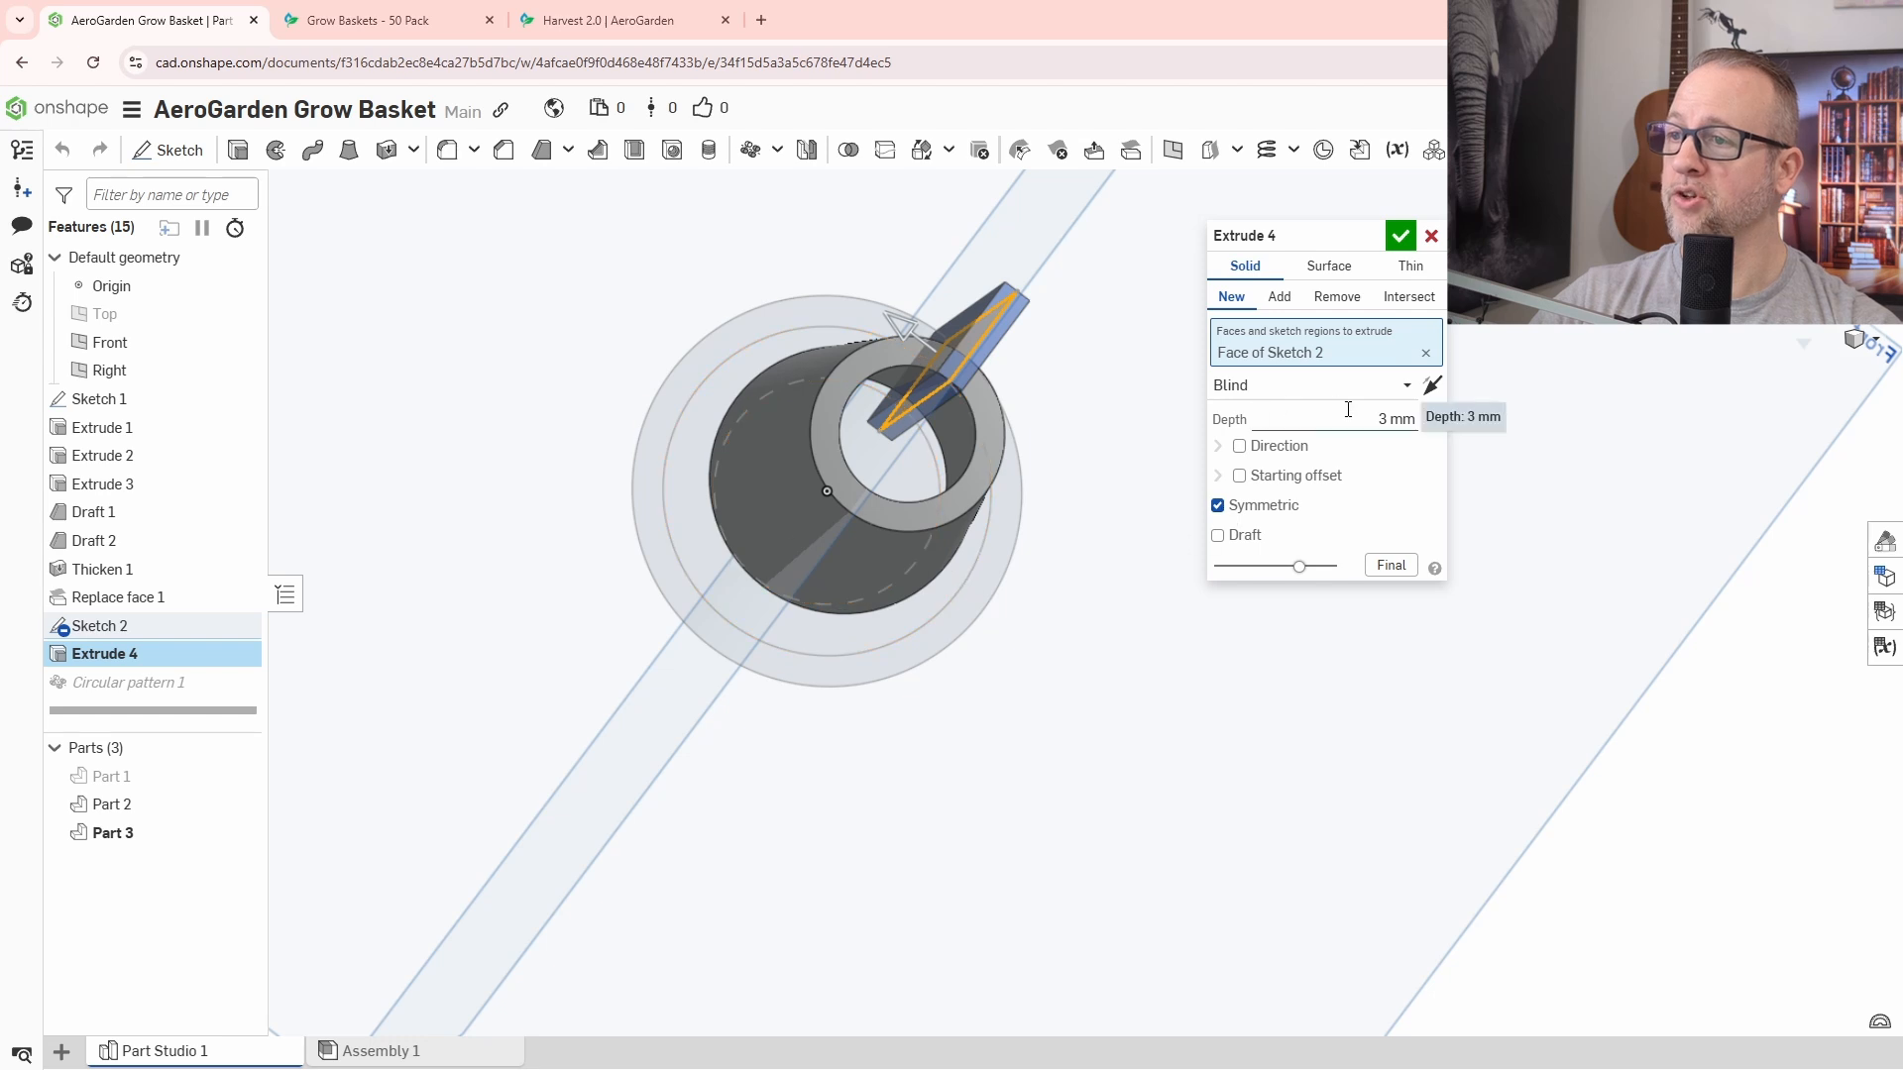
key(Up)
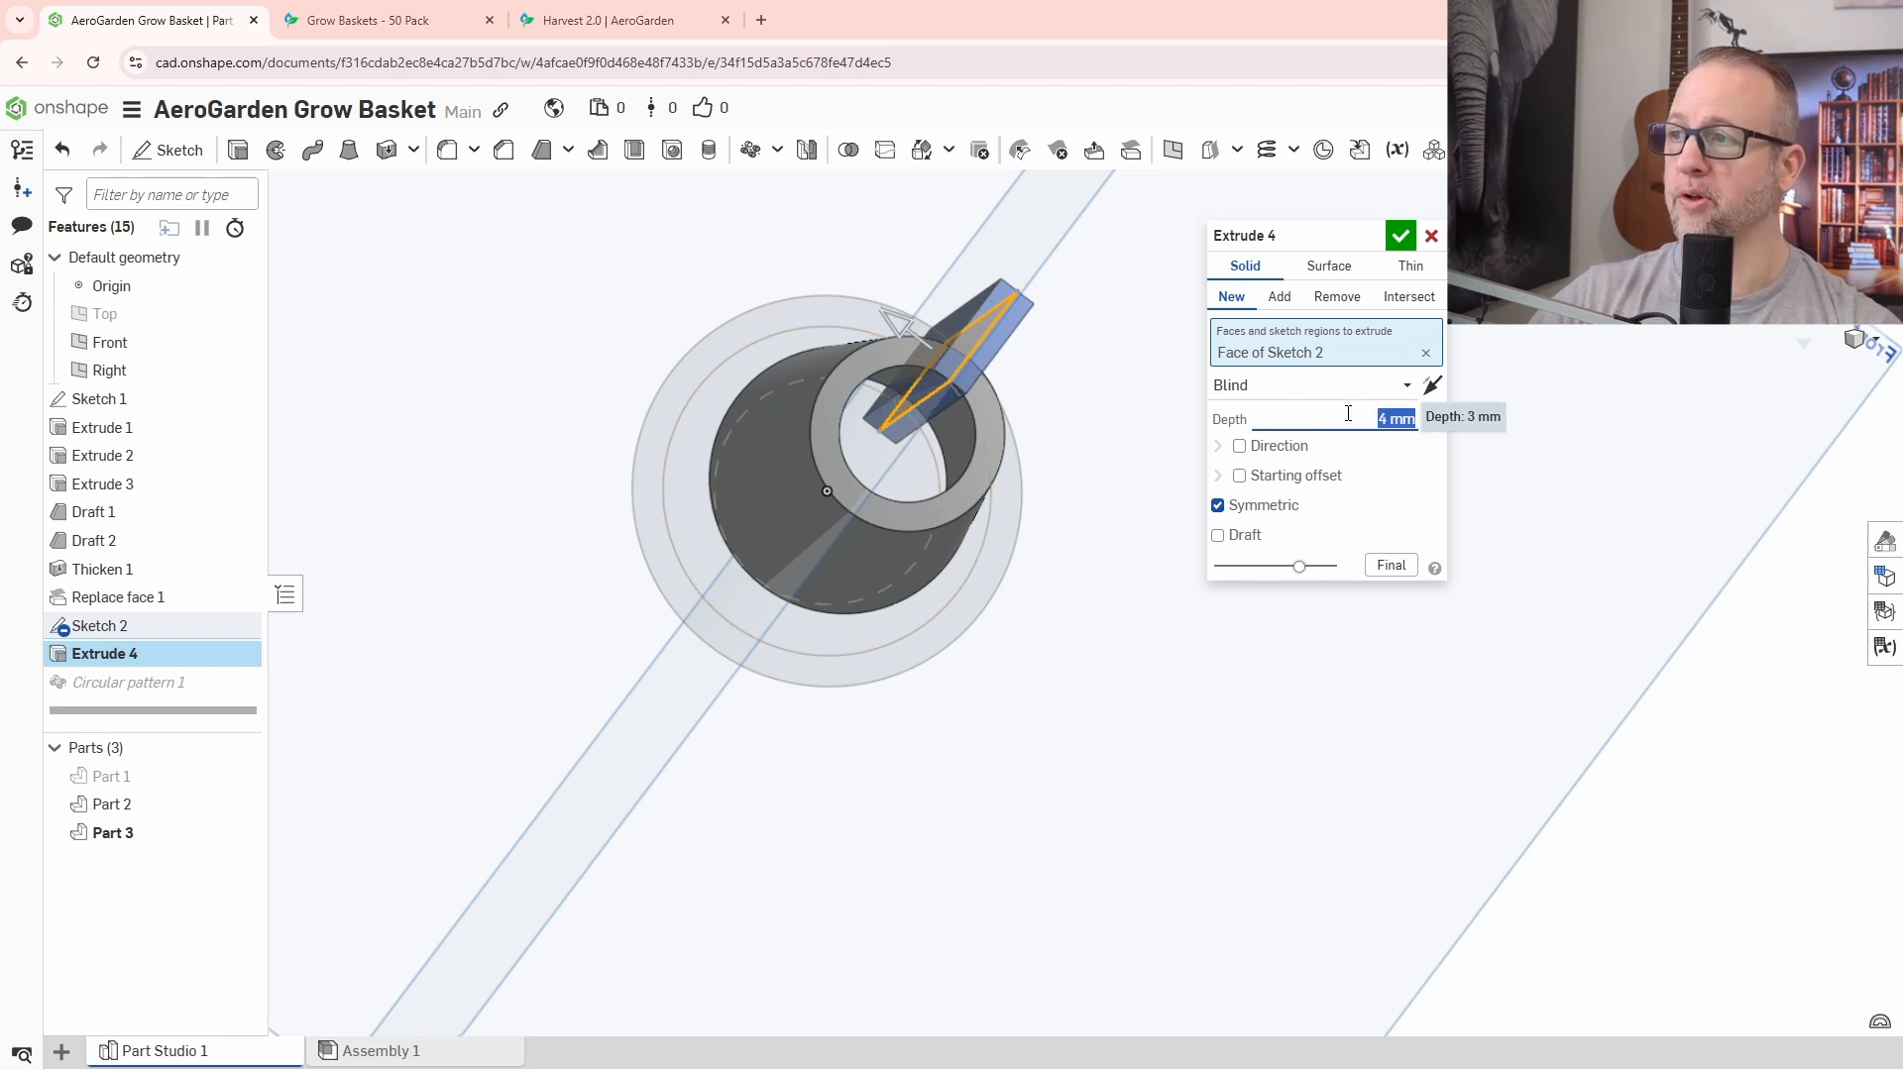
click(1400, 238)
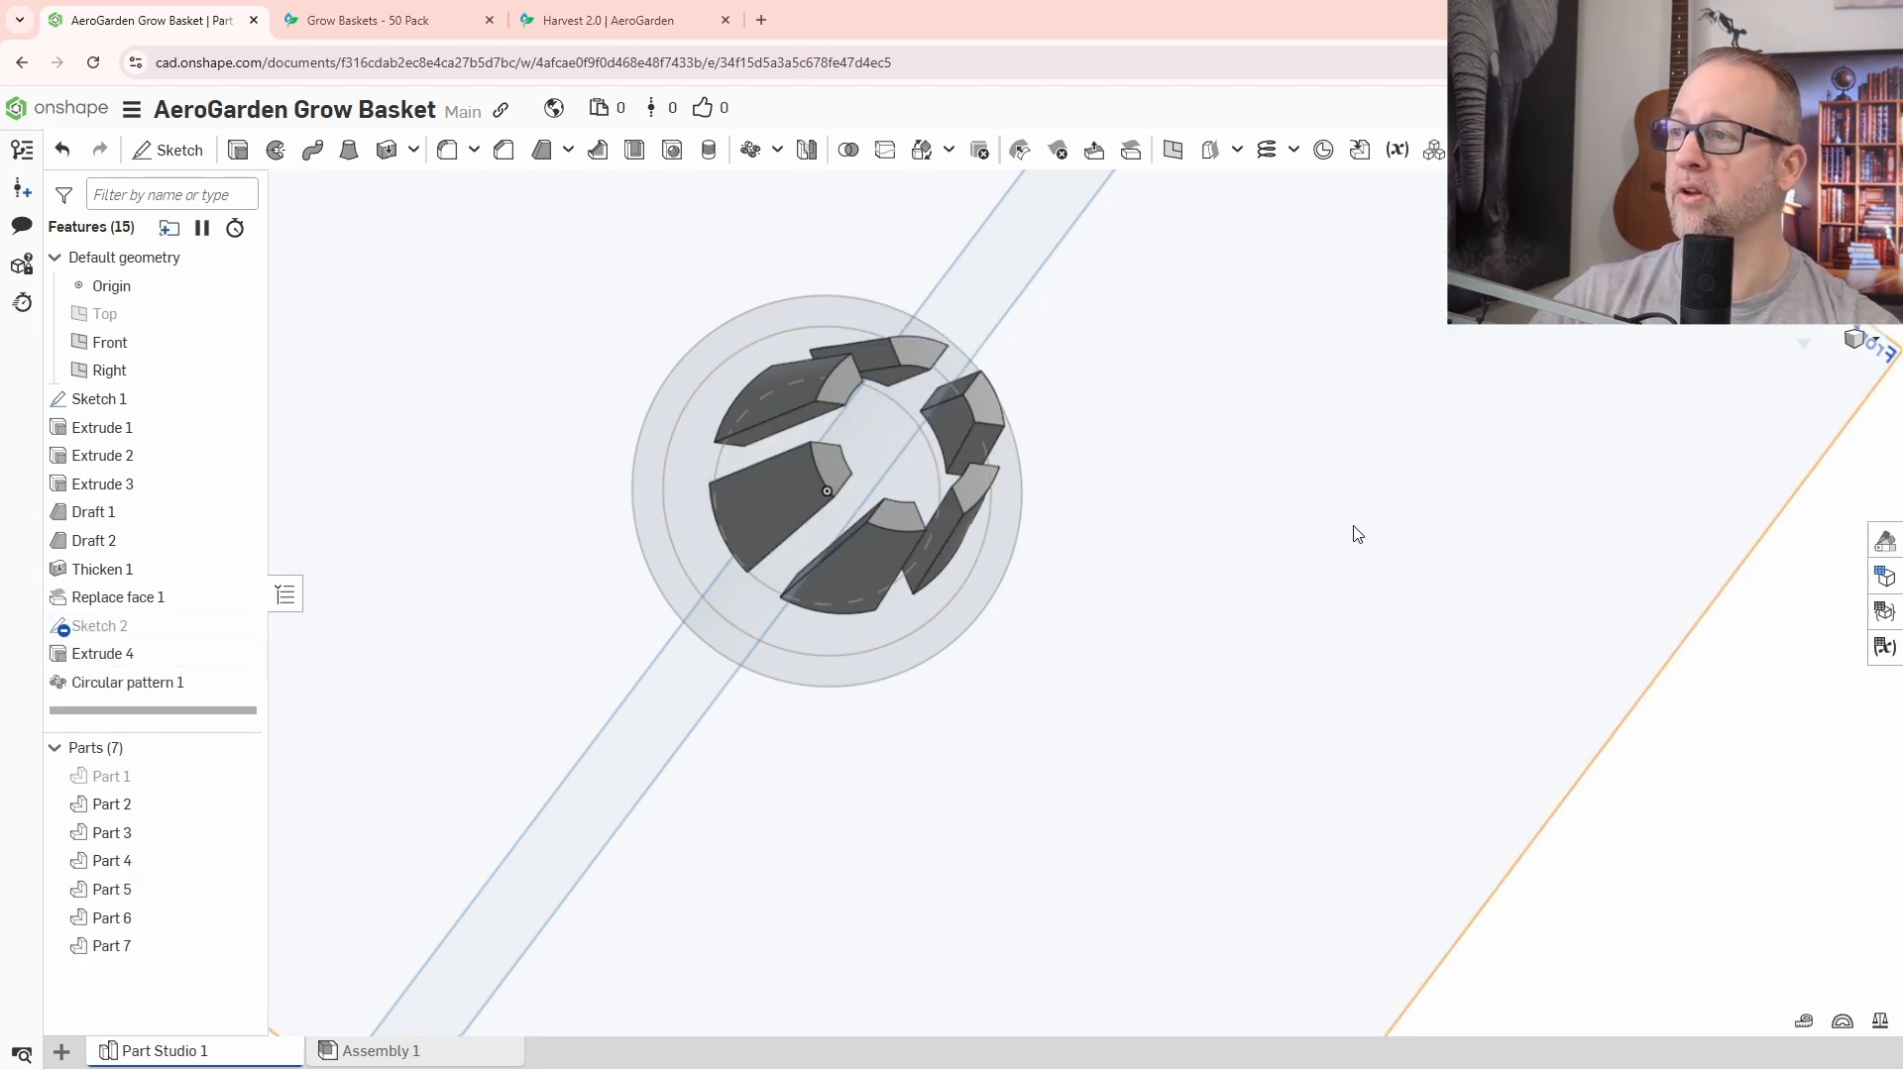
Edit the thin blade's extrusion to a symmetric depth of 5 mm to widen the six slots in the tapered body.
right_drag(1335, 555, 1342, 449)
middle_drag(1210, 370, 1287, 595)
right_drag(1283, 588, 1260, 601)
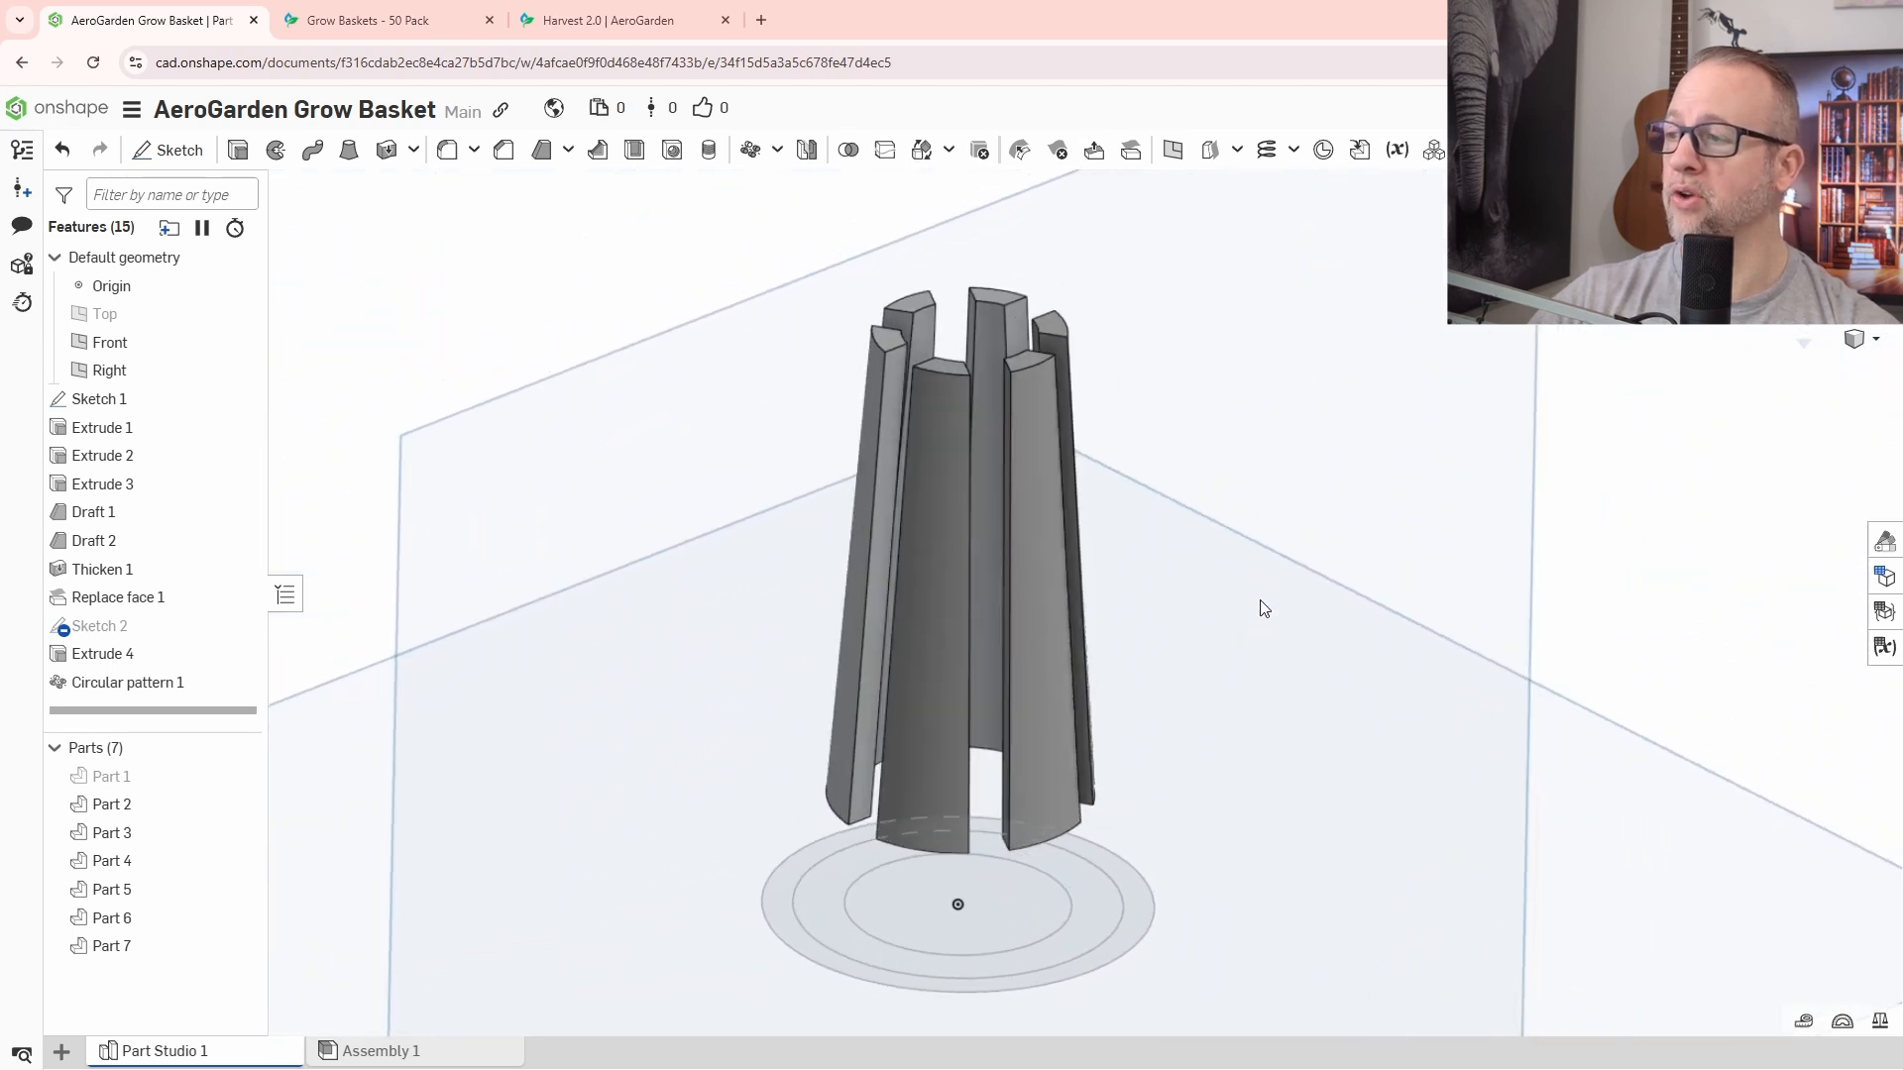
double_click(99, 654)
click(1310, 420)
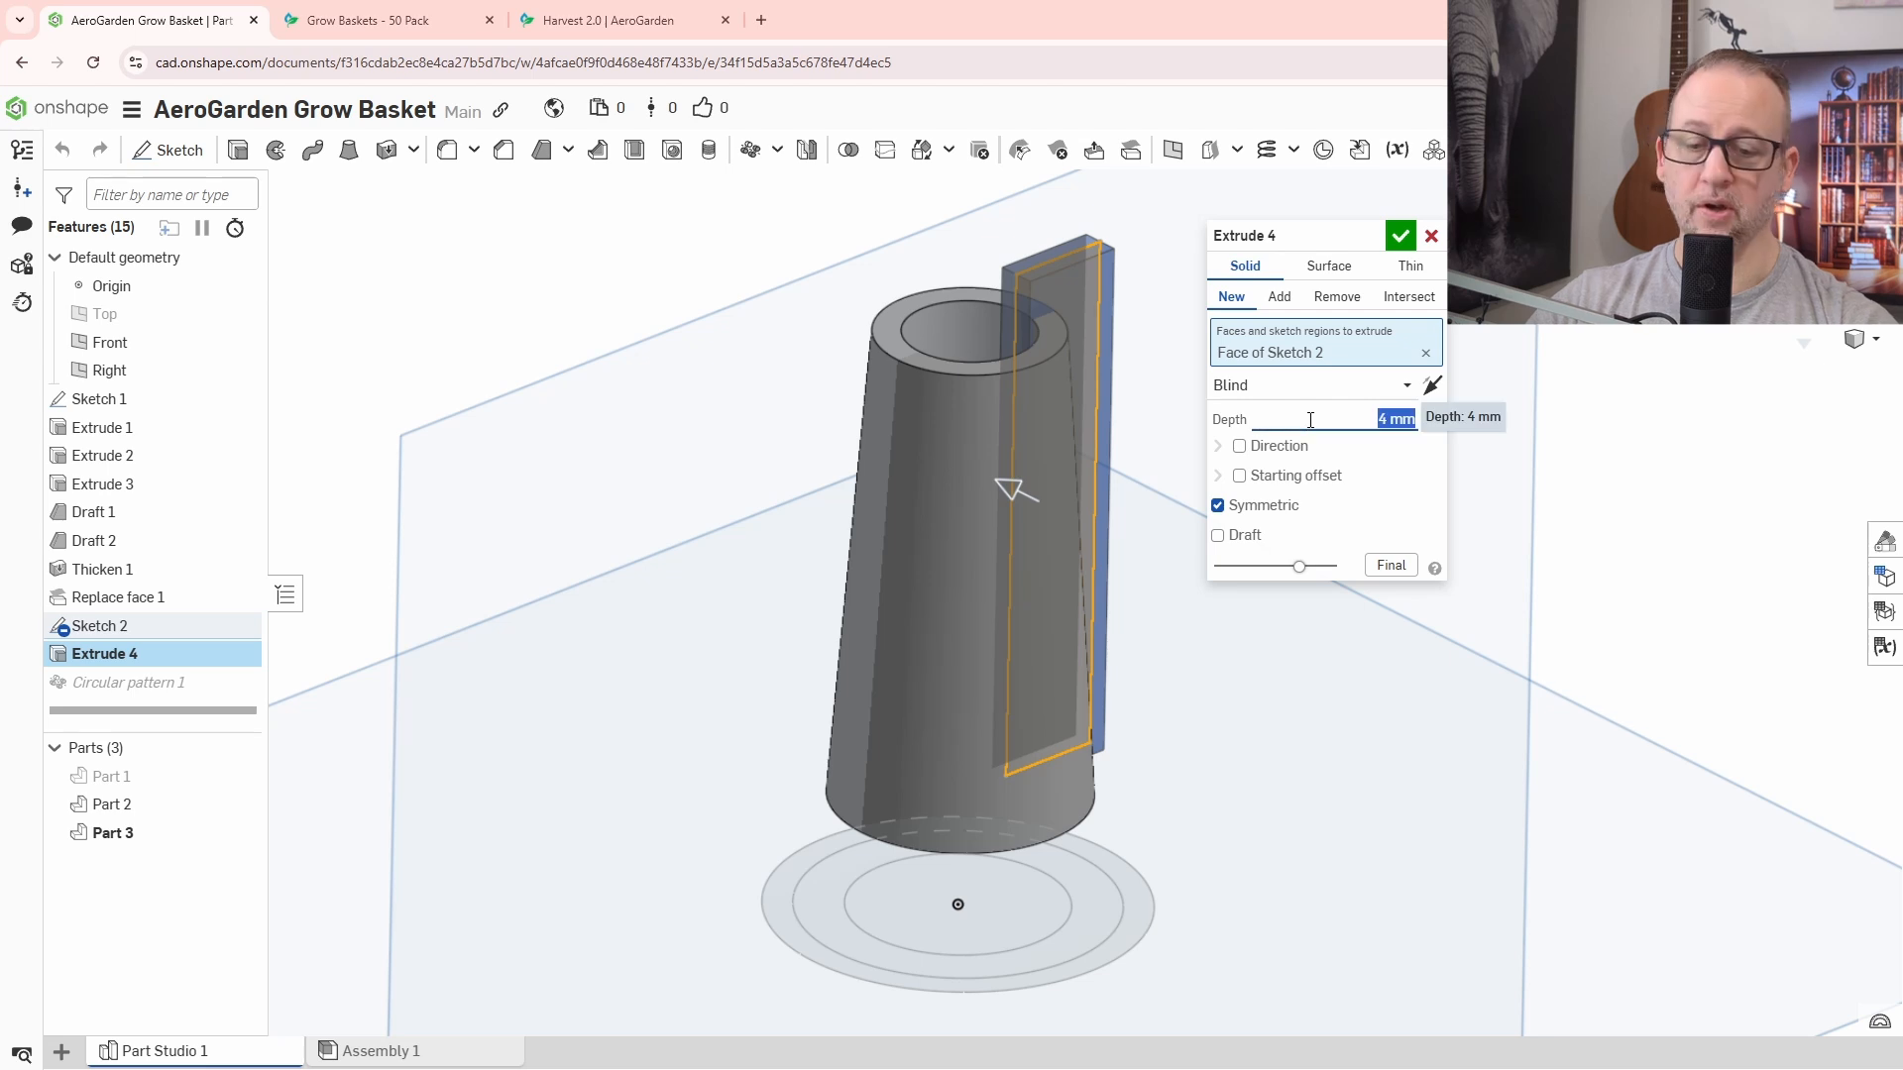
key(Up)
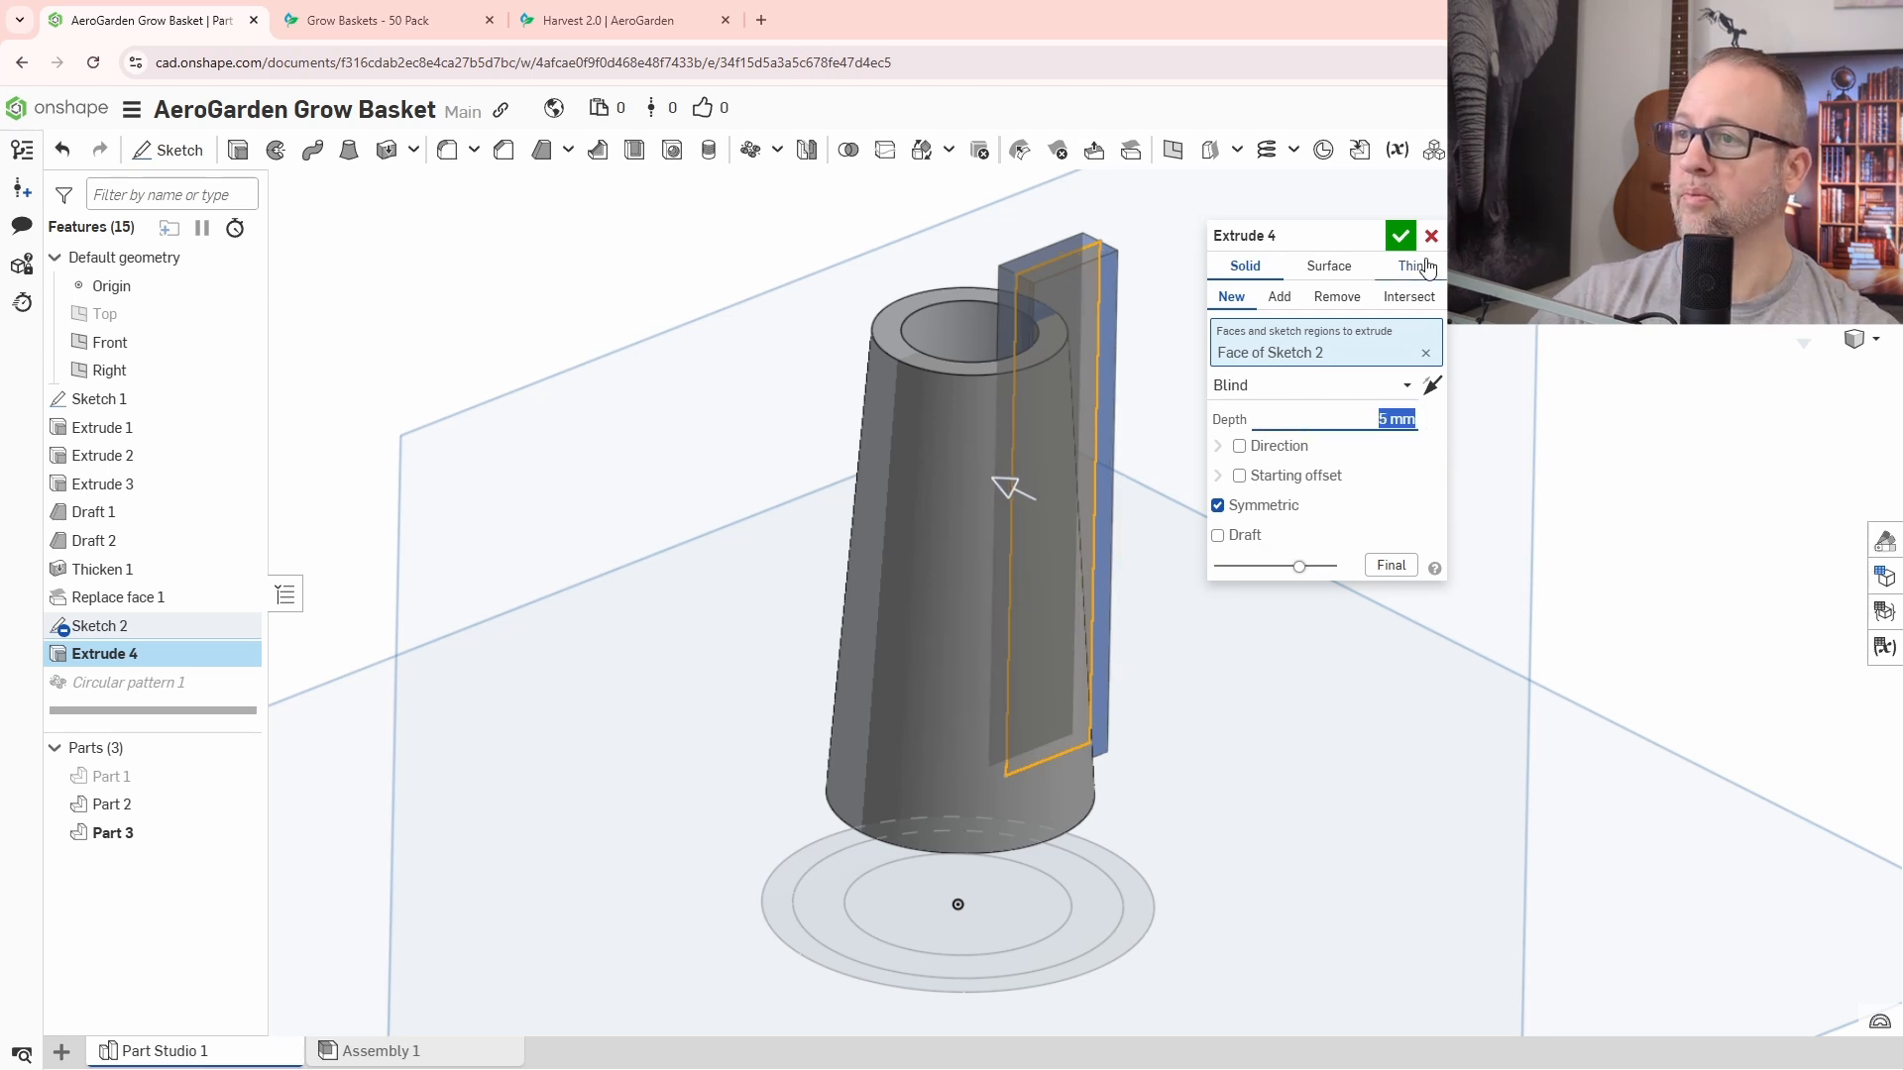
key(Return)
key(shift+5)
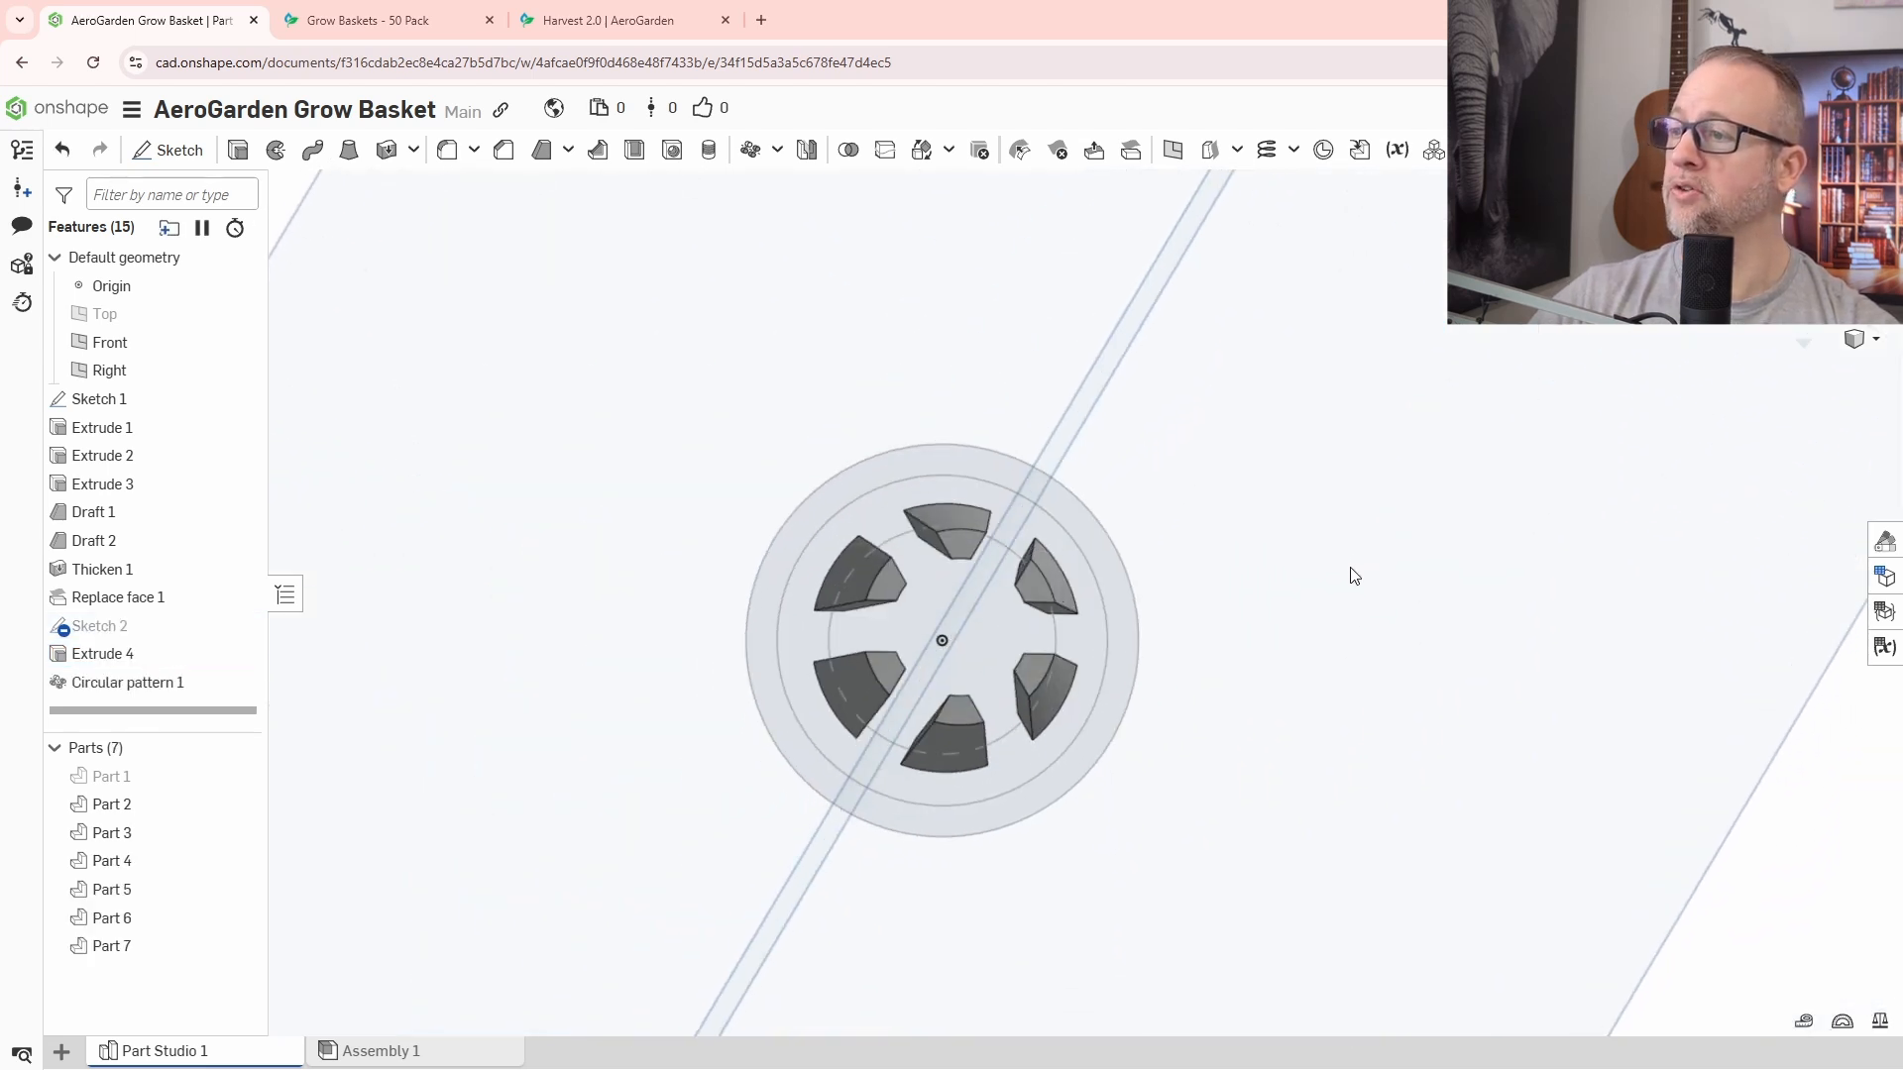
right_drag(1353, 576, 1353, 437)
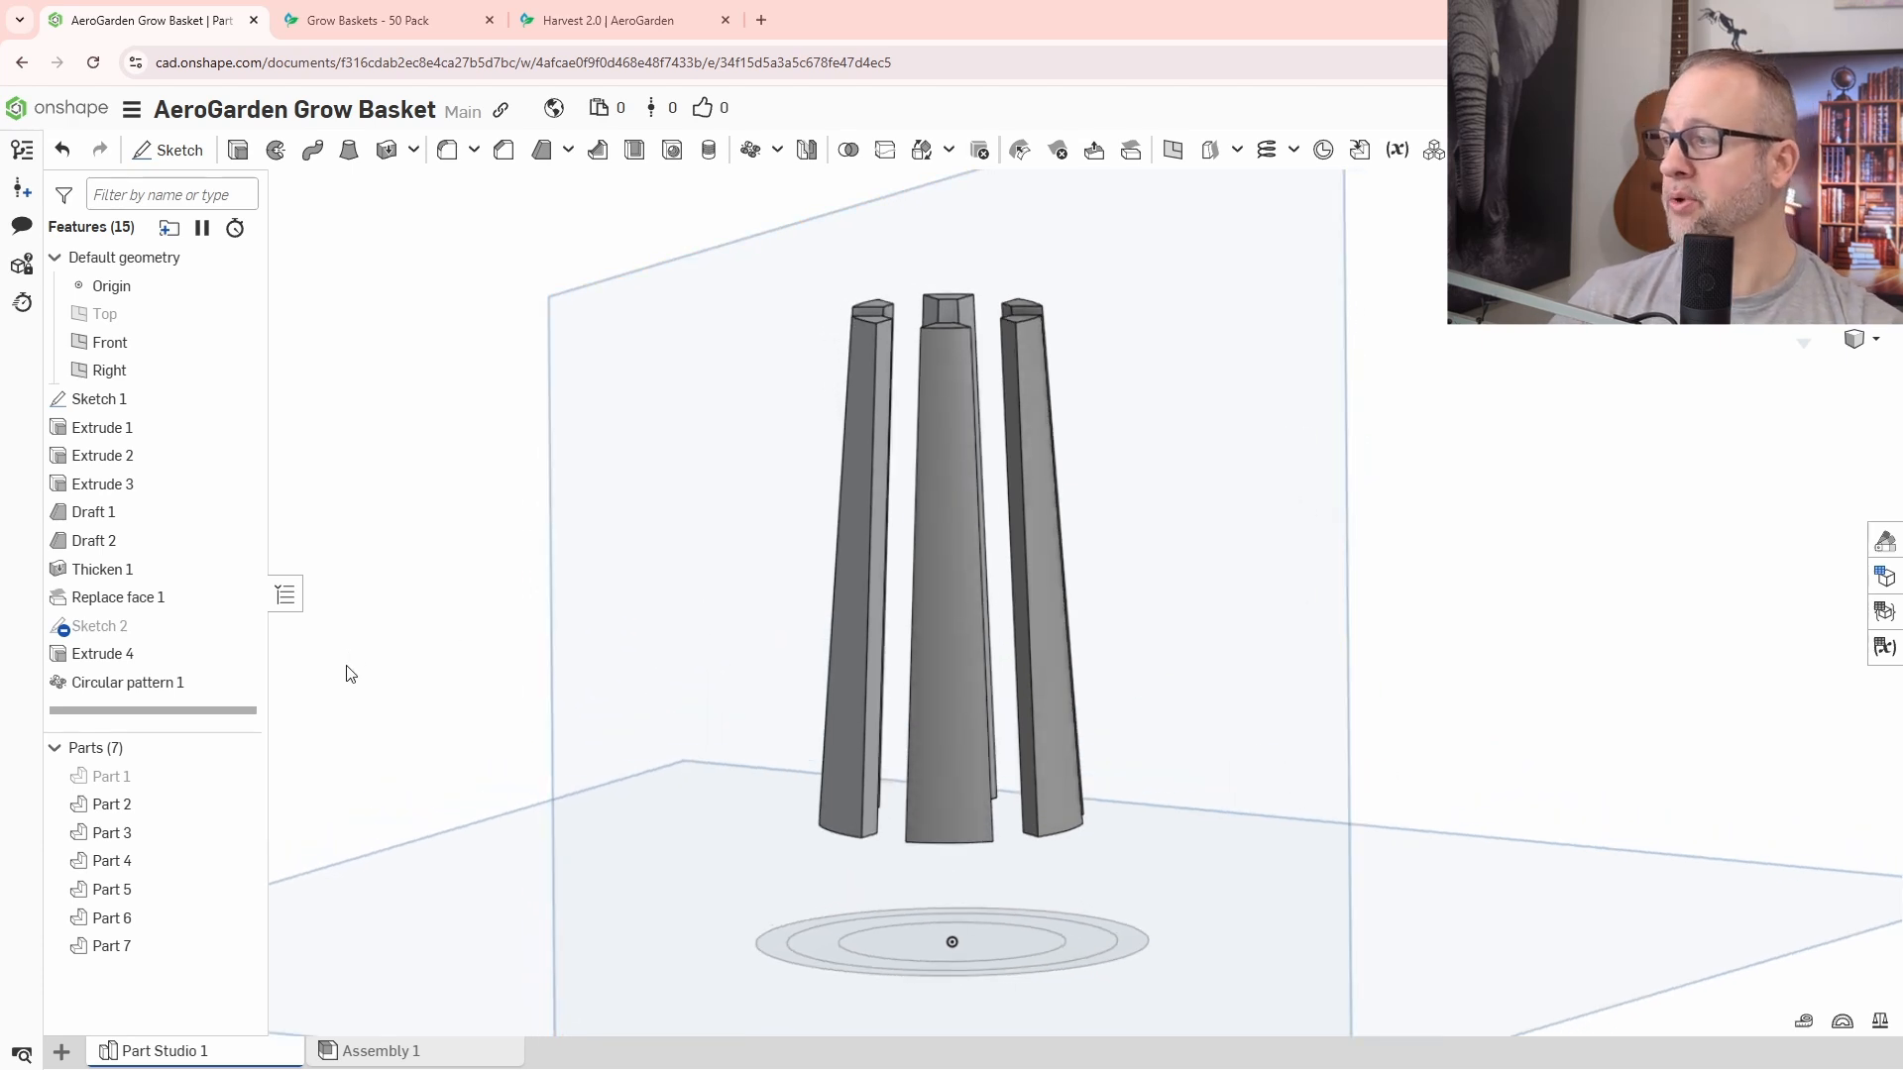
Show the hidden rim and collar part and examine how the six slotted body segments sit on it.
click(240, 776)
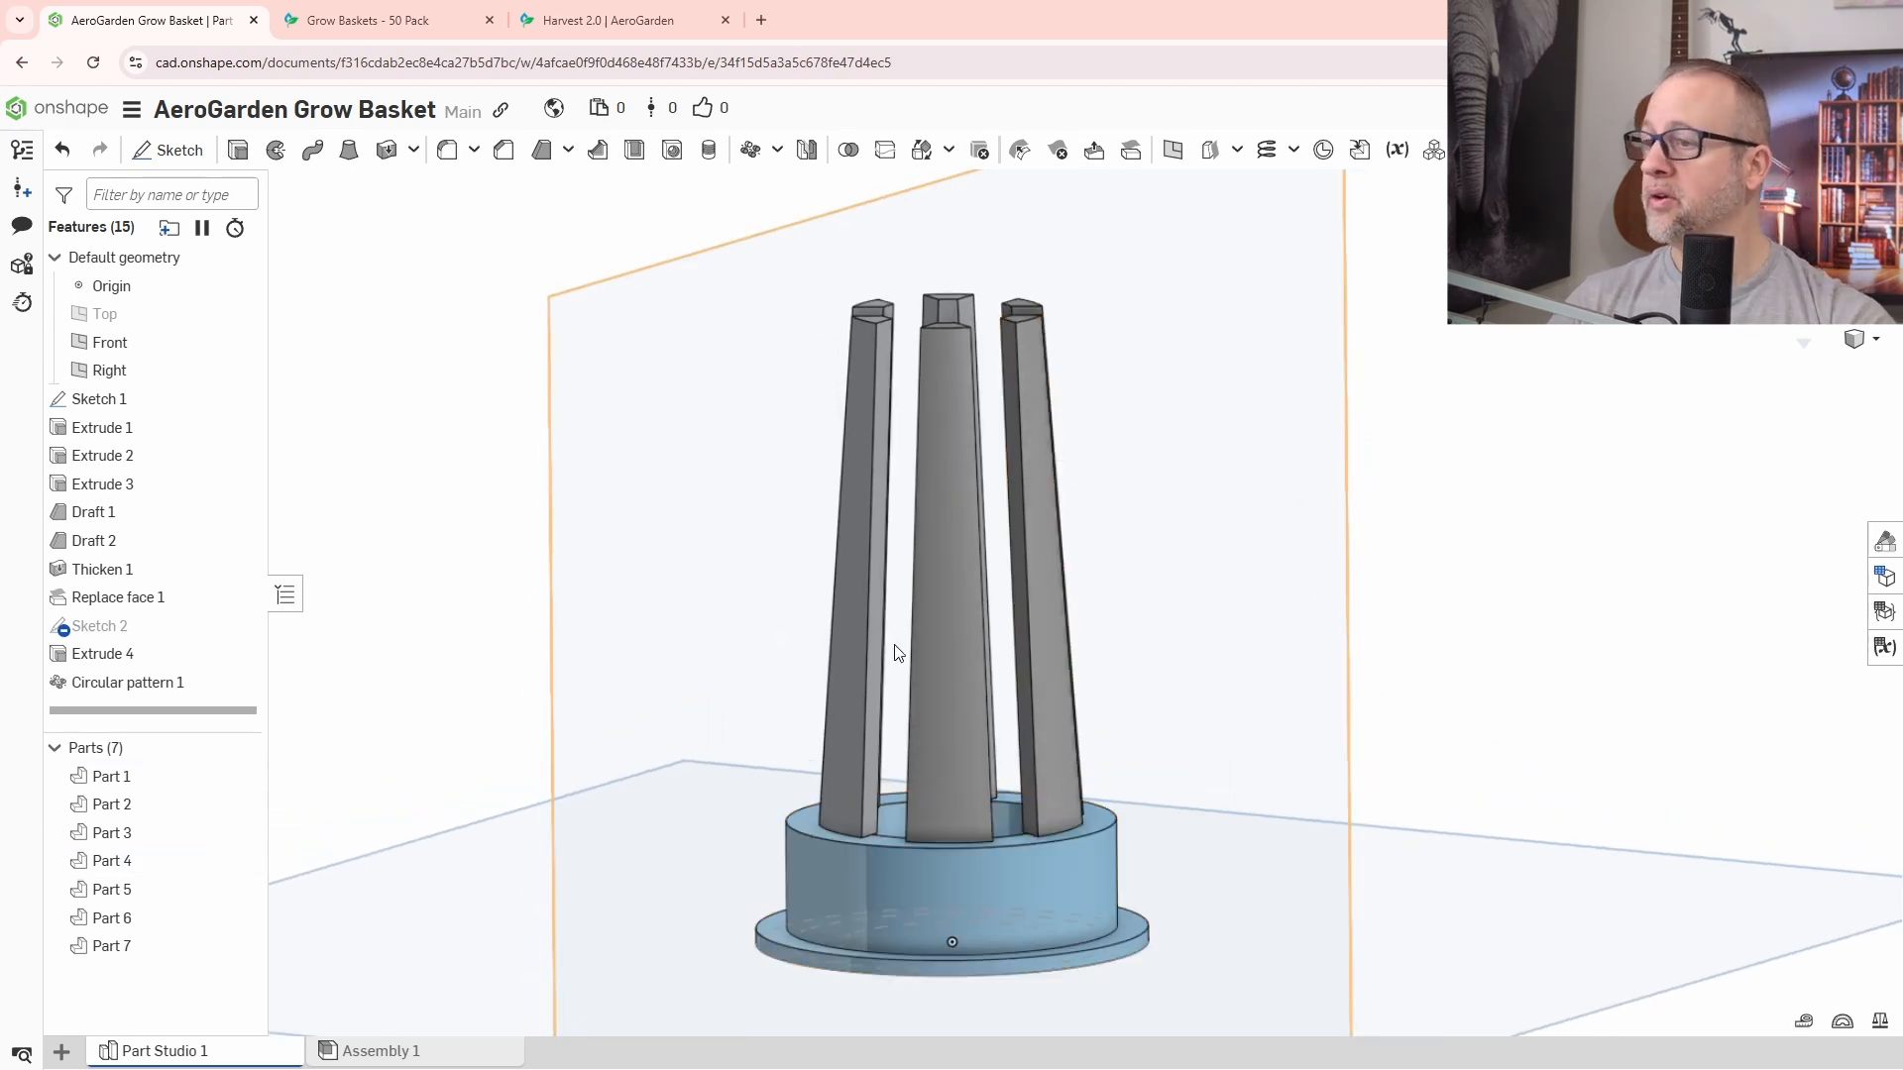
right_drag(1211, 732, 1235, 491)
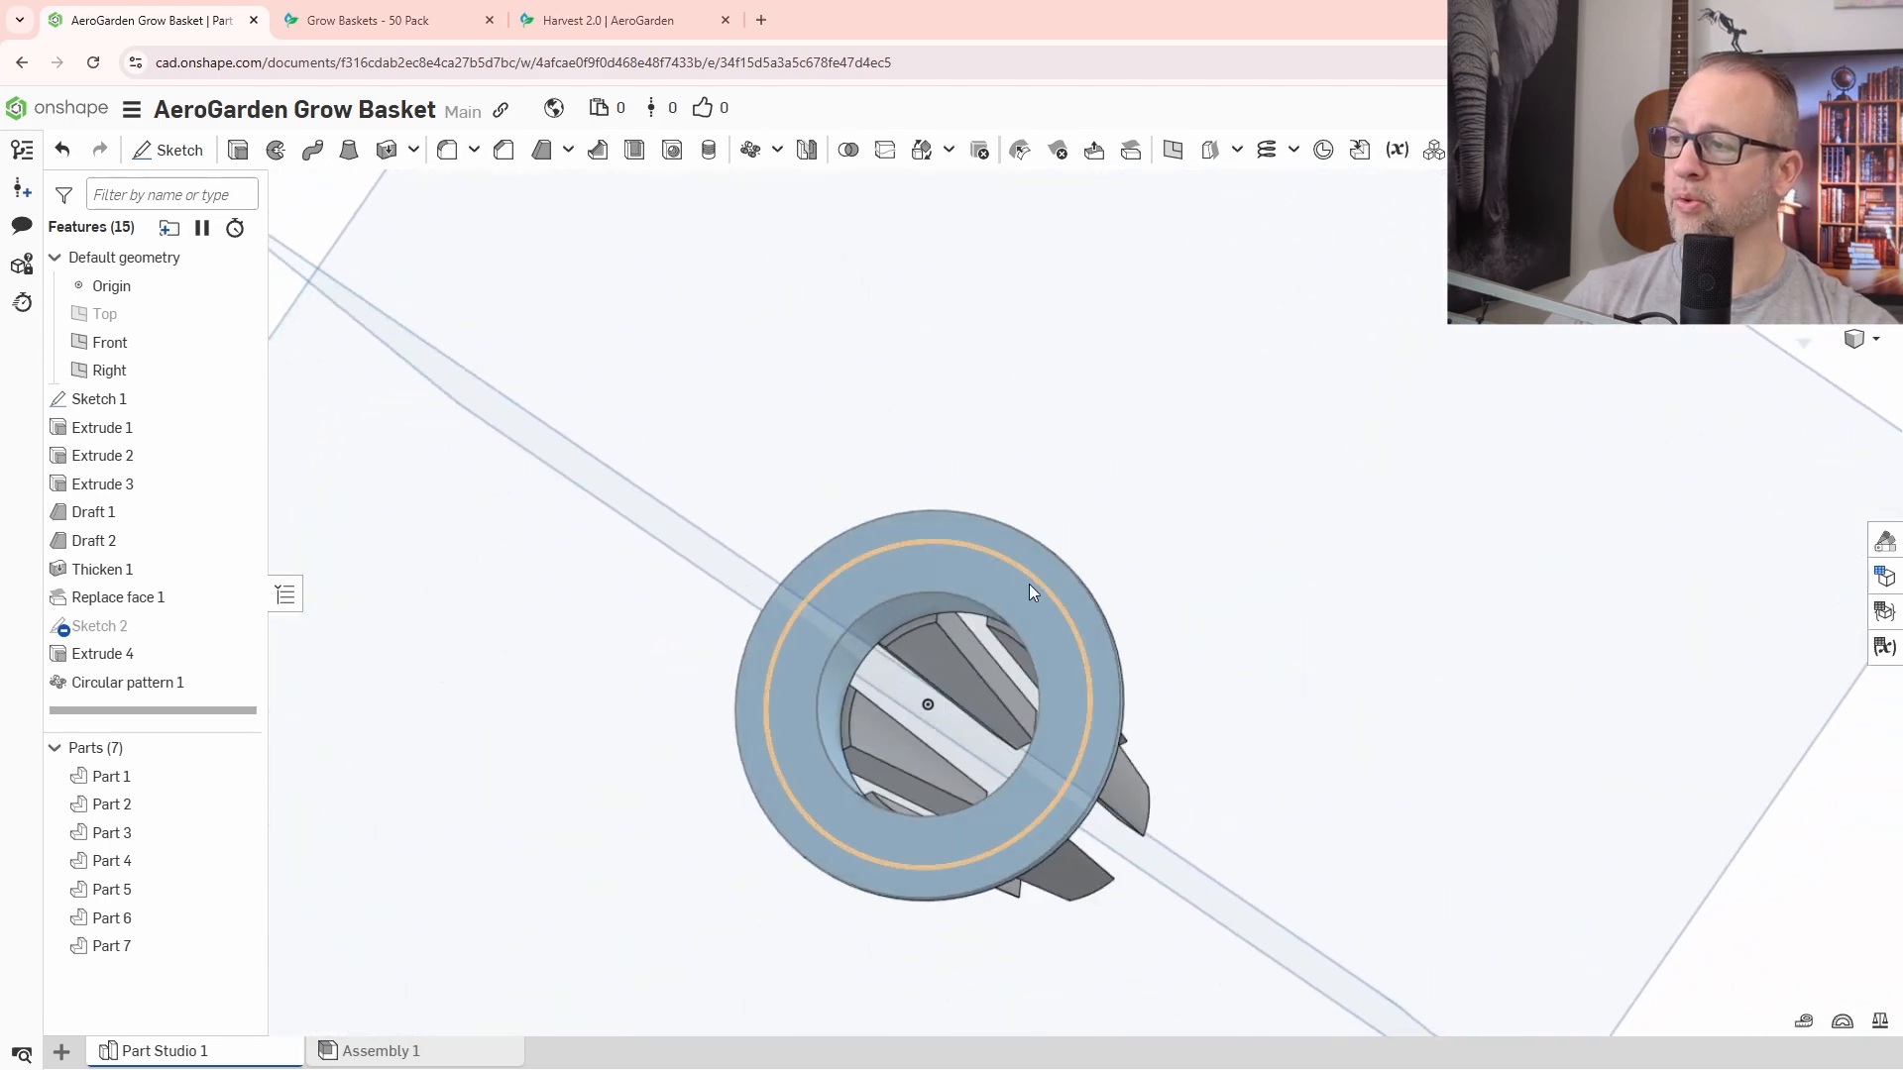
scroll(942, 649, up, 5)
scroll(859, 601, down, 2)
scroll(858, 609, down, 1)
right_drag(1104, 561, 1297, 661)
scroll(1149, 327, up, 5)
scroll(1295, 590, down, 3)
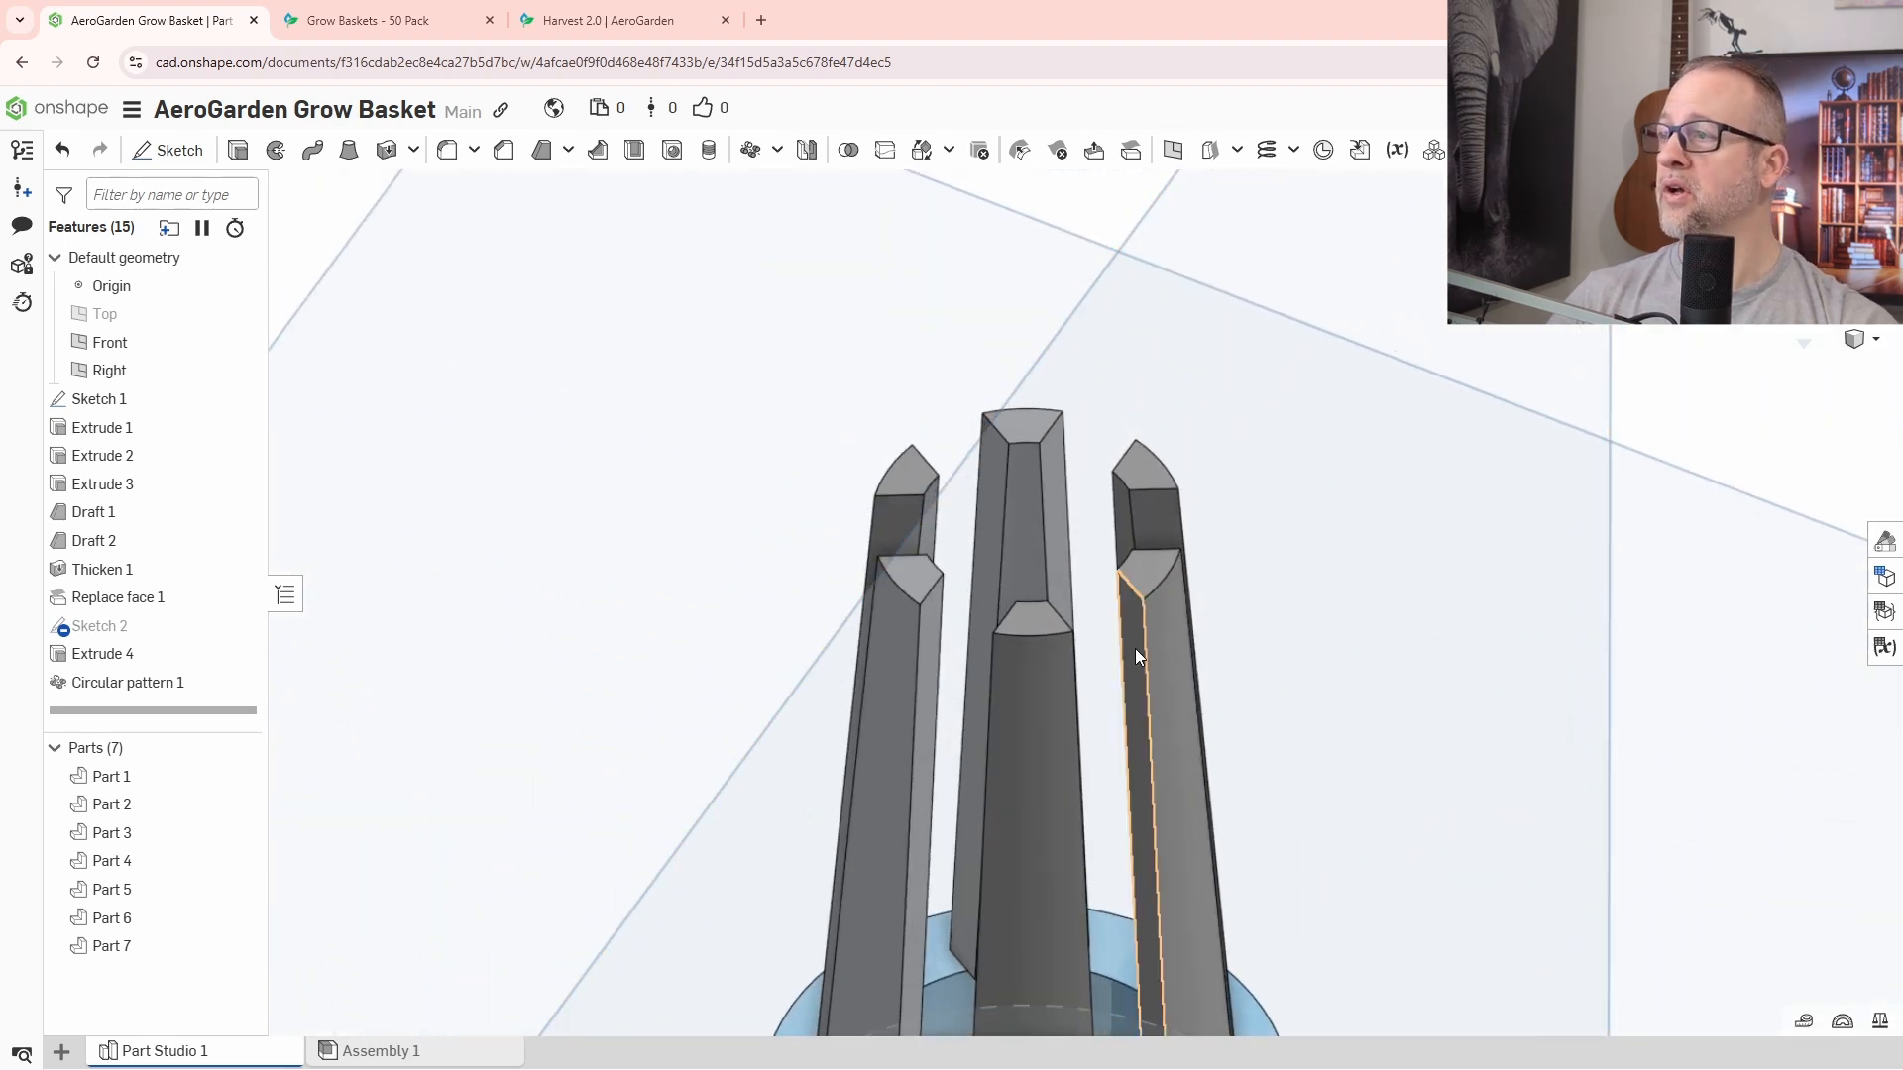
right_drag(1462, 579, 1382, 599)
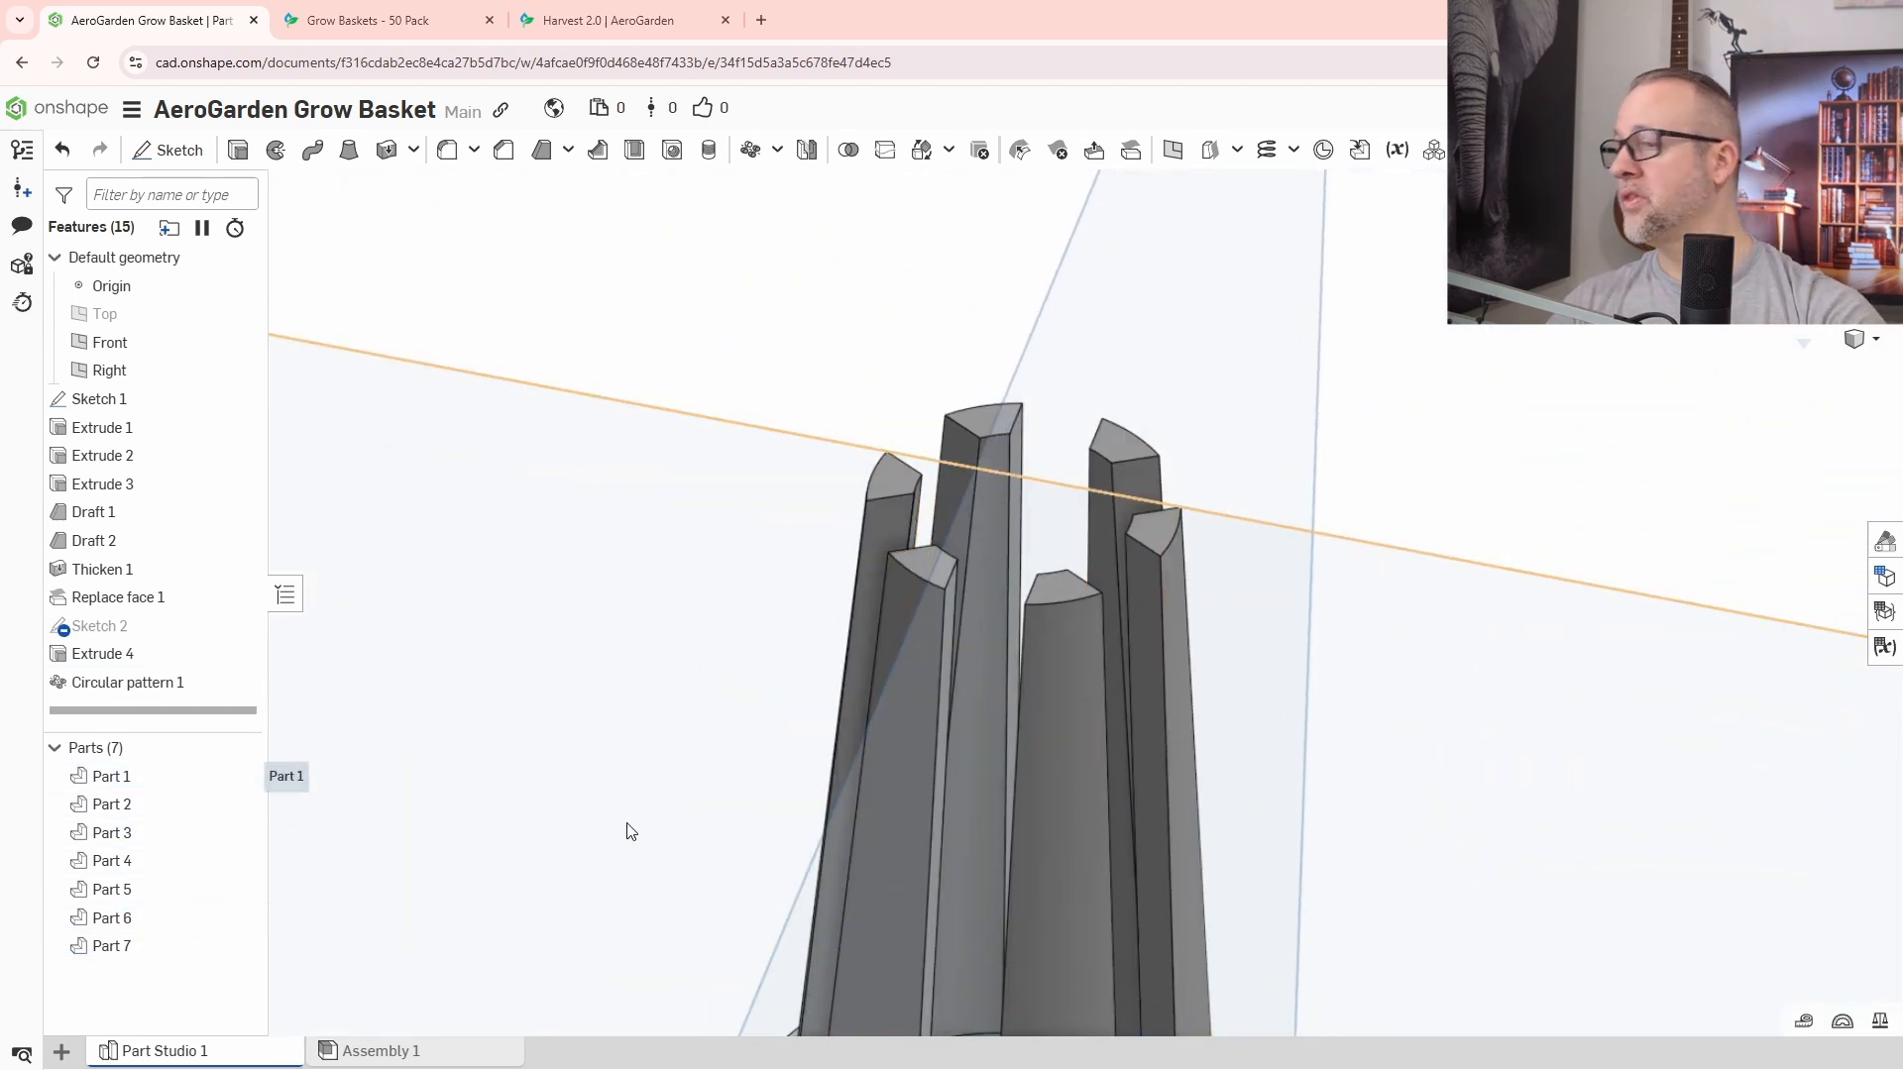
Start a sketch on the narrow end face of a body segment and draw a circle about 28.8 mm in diameter.
right_drag(1472, 810, 1395, 892)
click(167, 150)
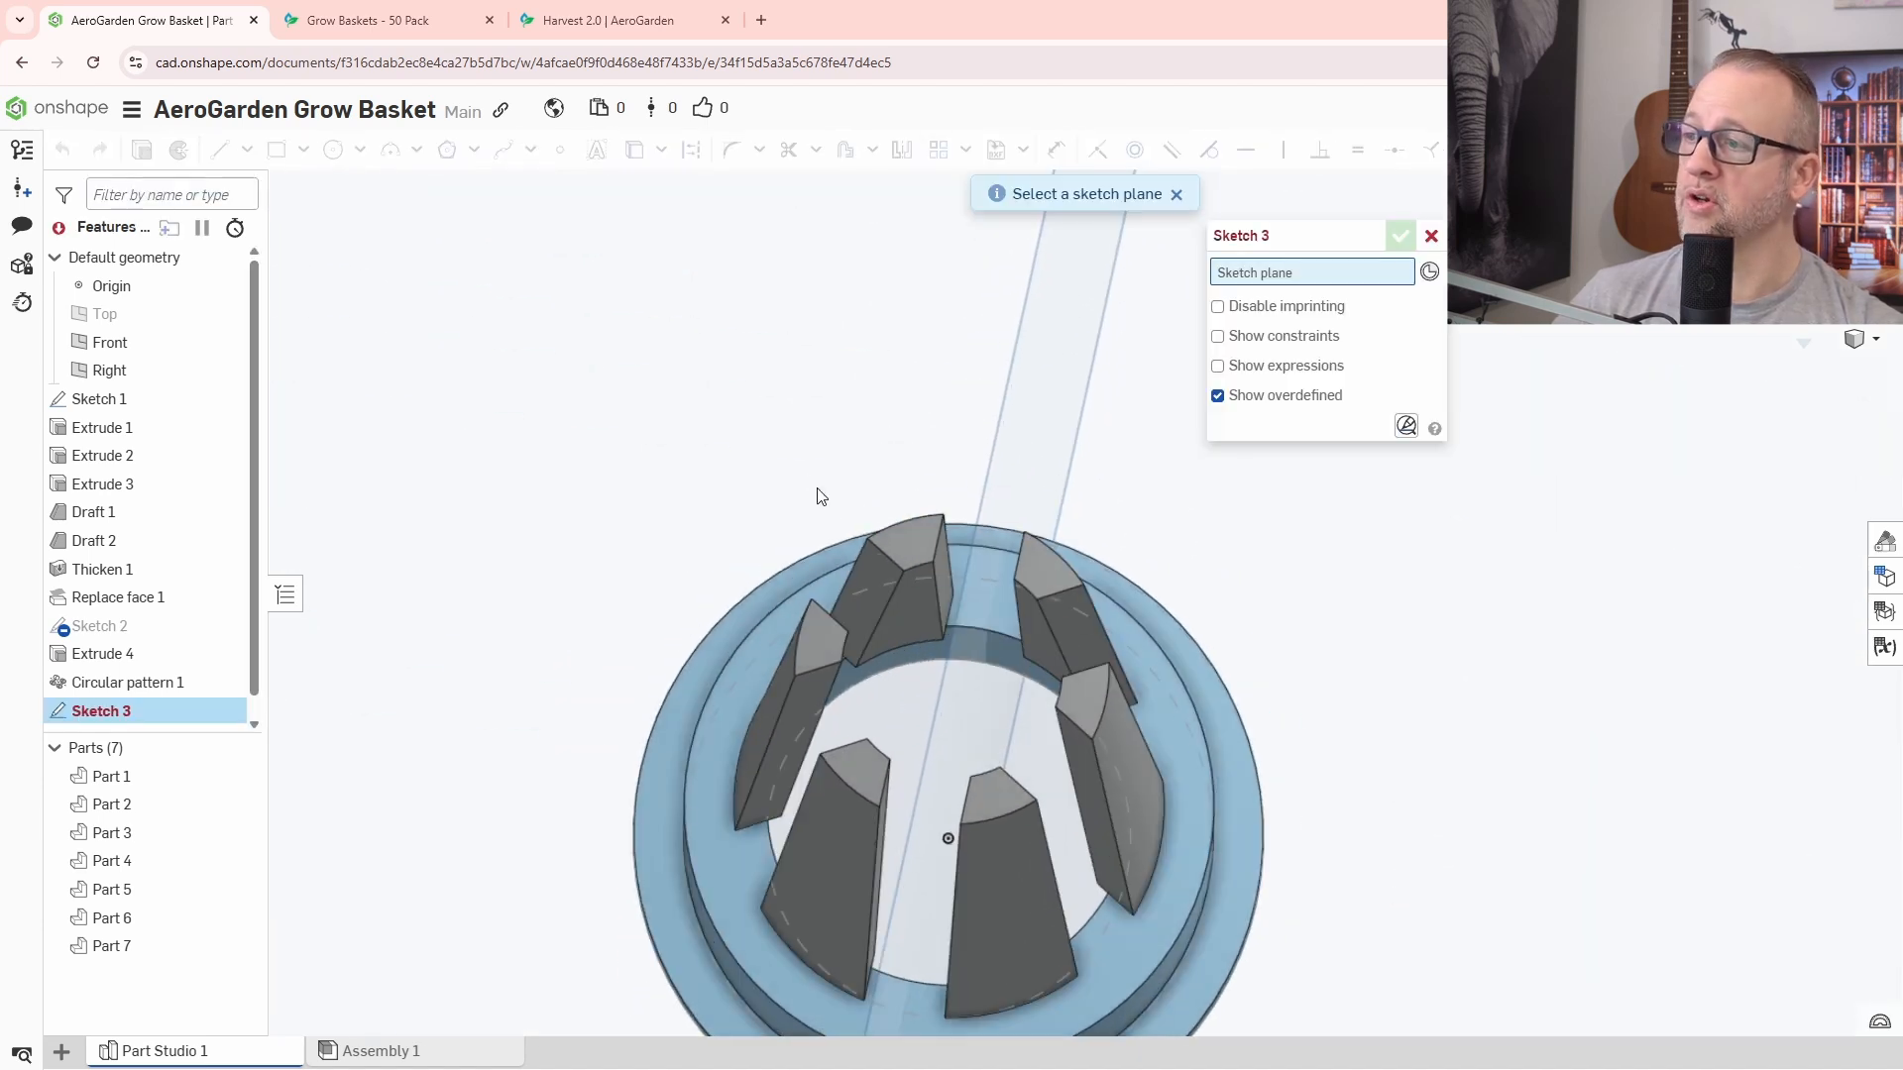
click(919, 538)
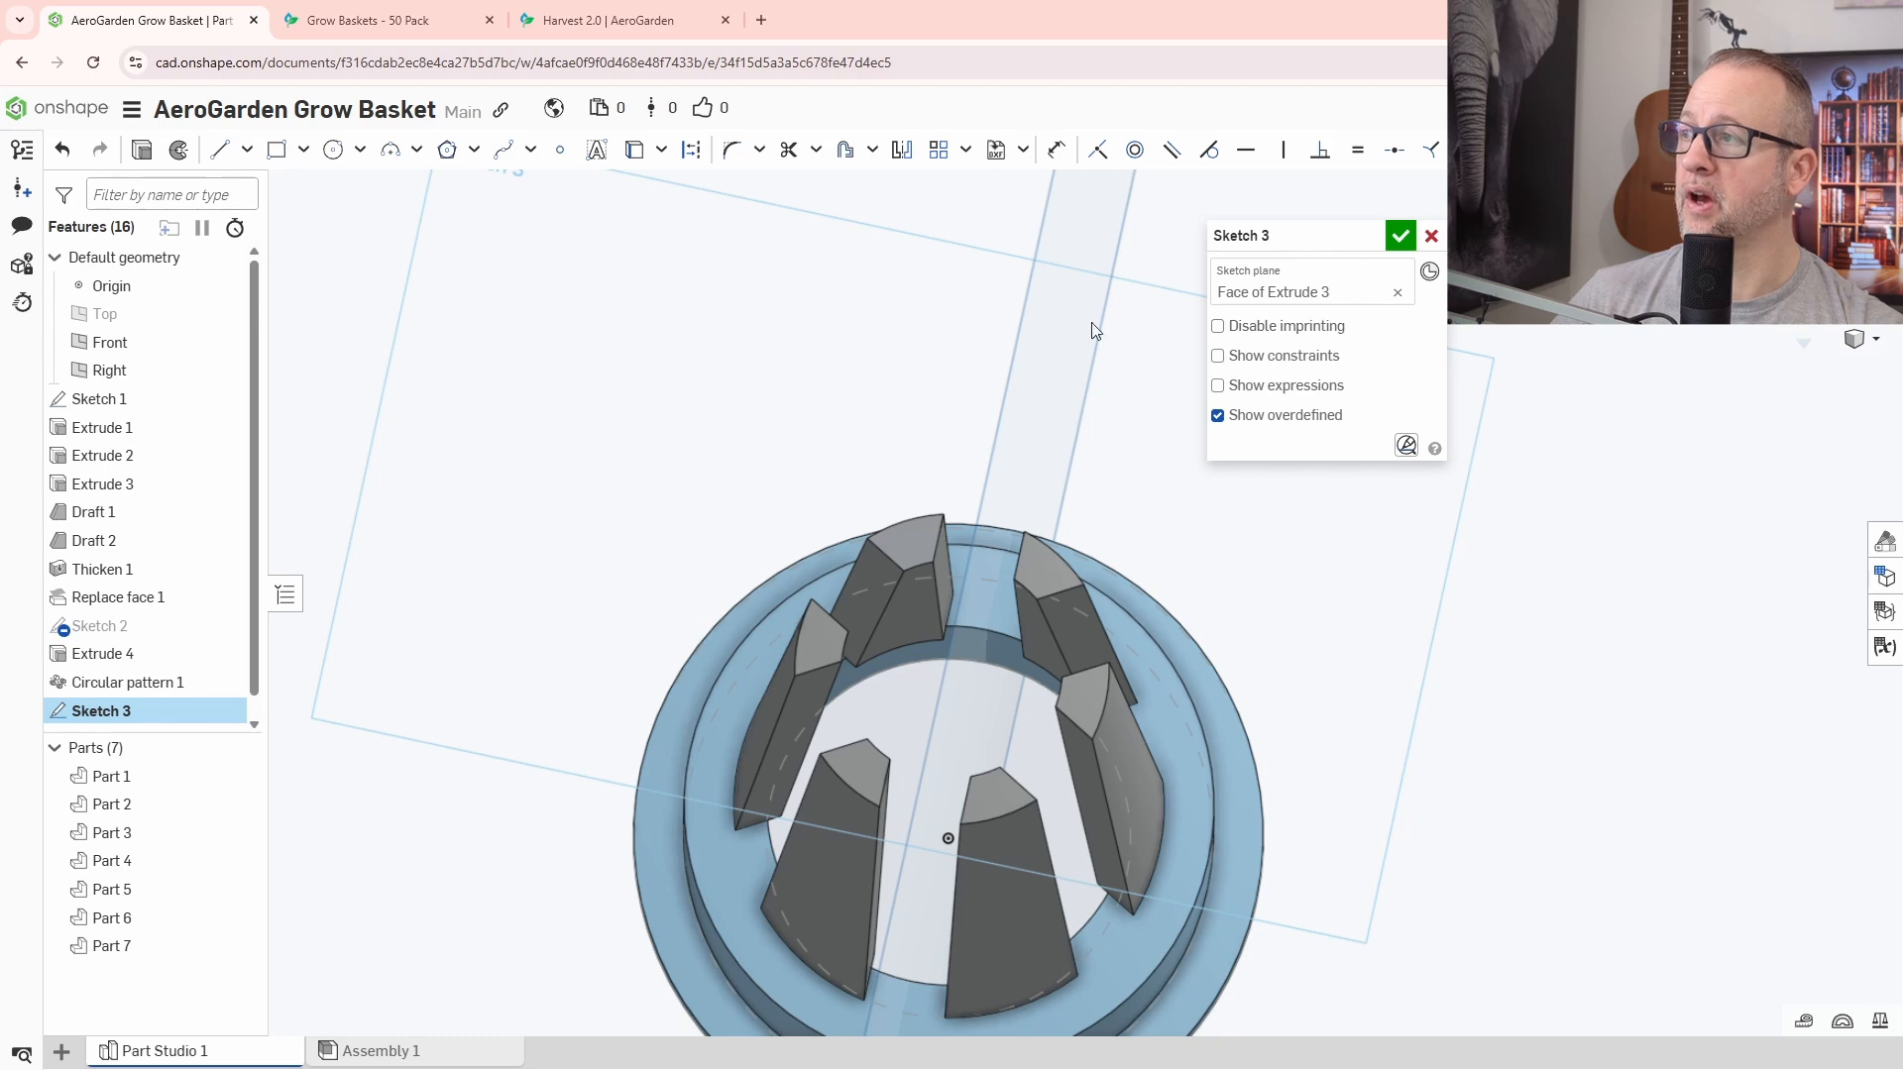
click(333, 153)
key(n)
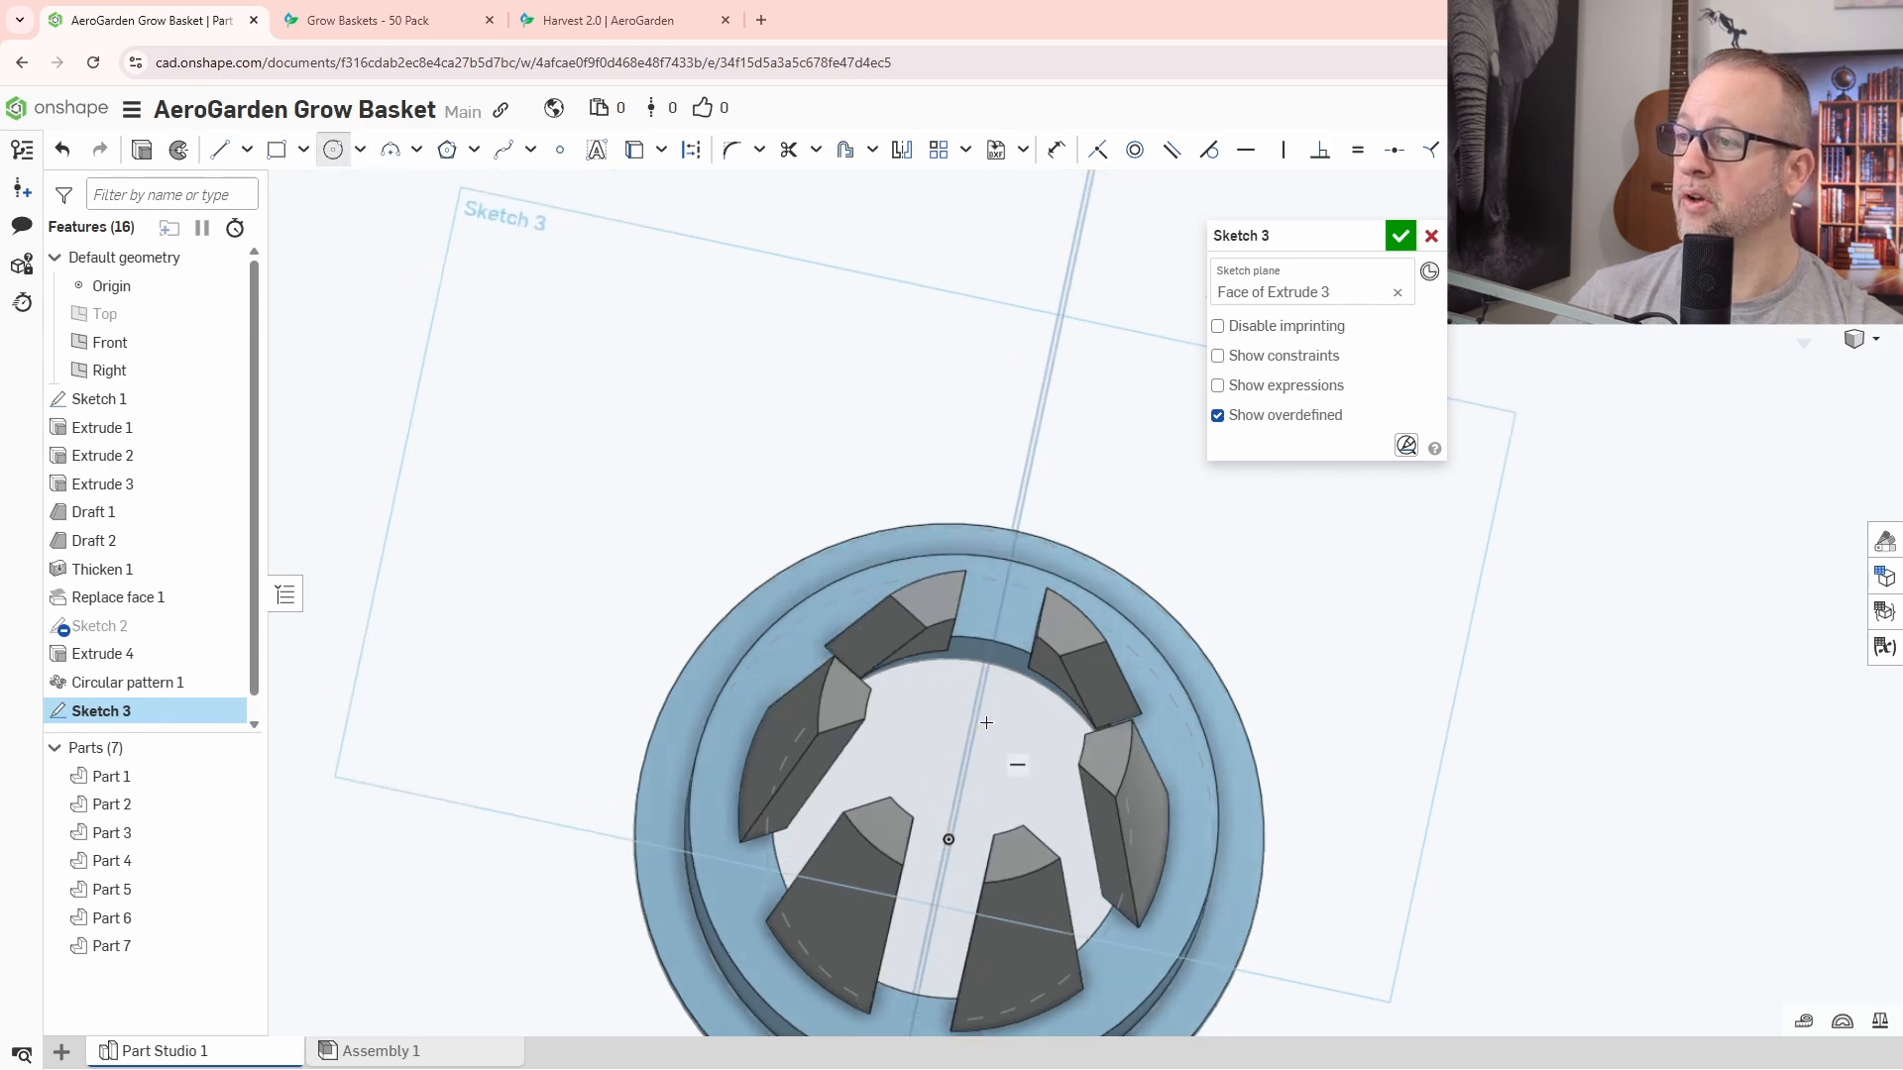
middle_drag(1024, 801, 933, 667)
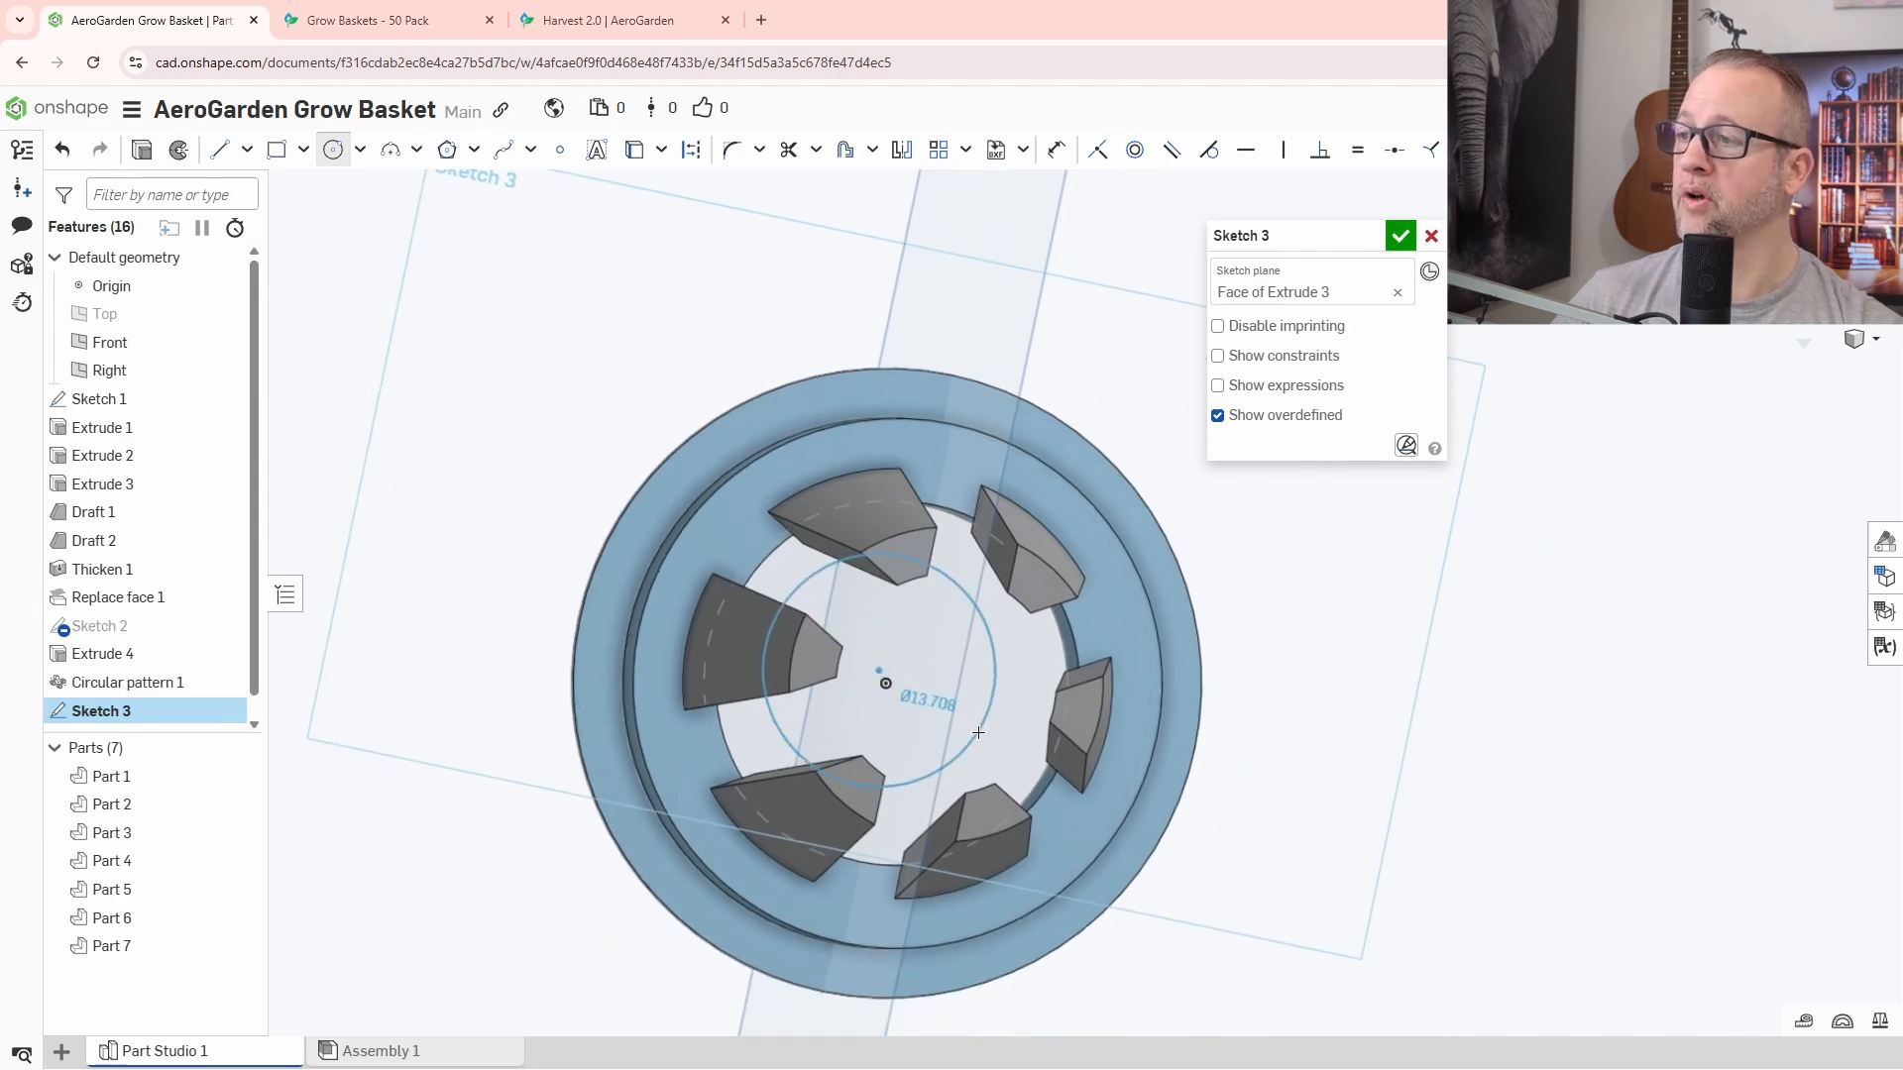
right_drag(1064, 734, 1011, 698)
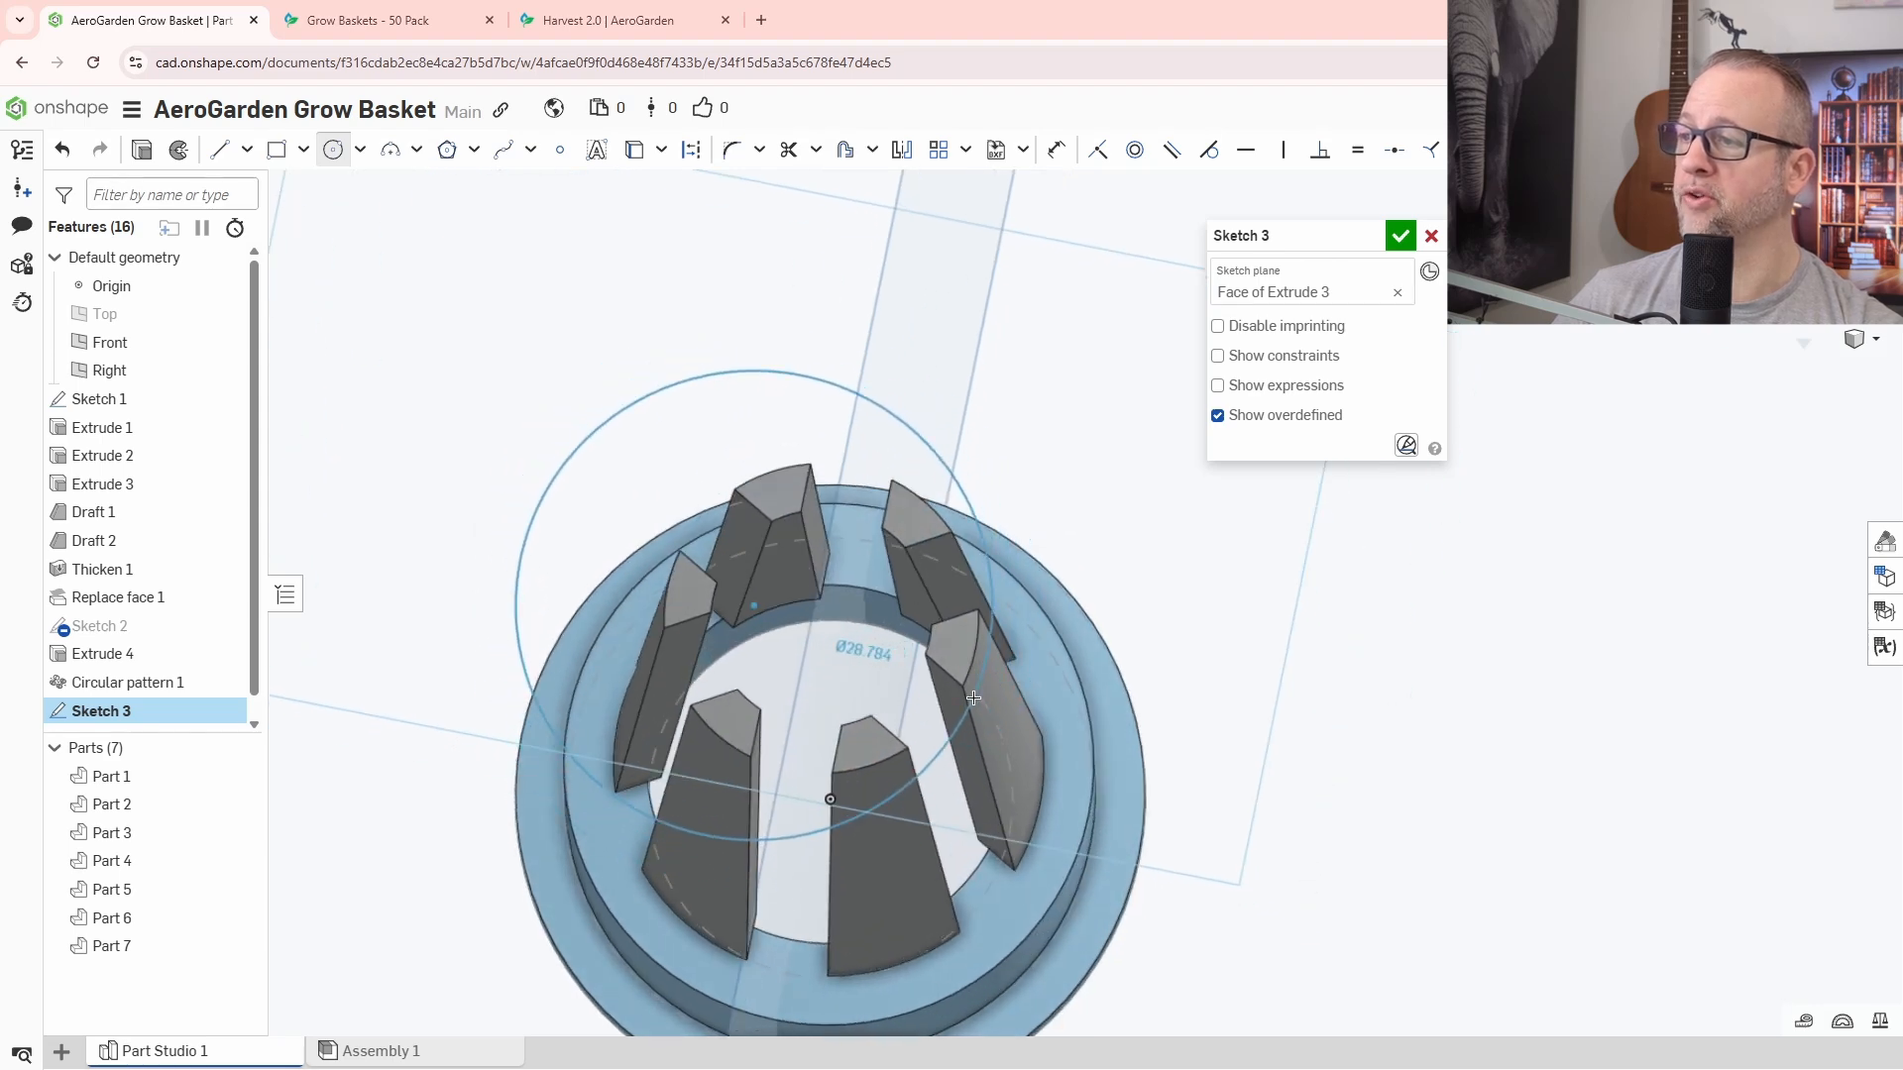
click(972, 699)
mouse_move(1317, 739)
right_down()
mouse_move(1331, 645)
mouse_move(1387, 644)
mouse_move(1338, 739)
mouse_move(1354, 730)
mouse_move(1321, 544)
right_up()
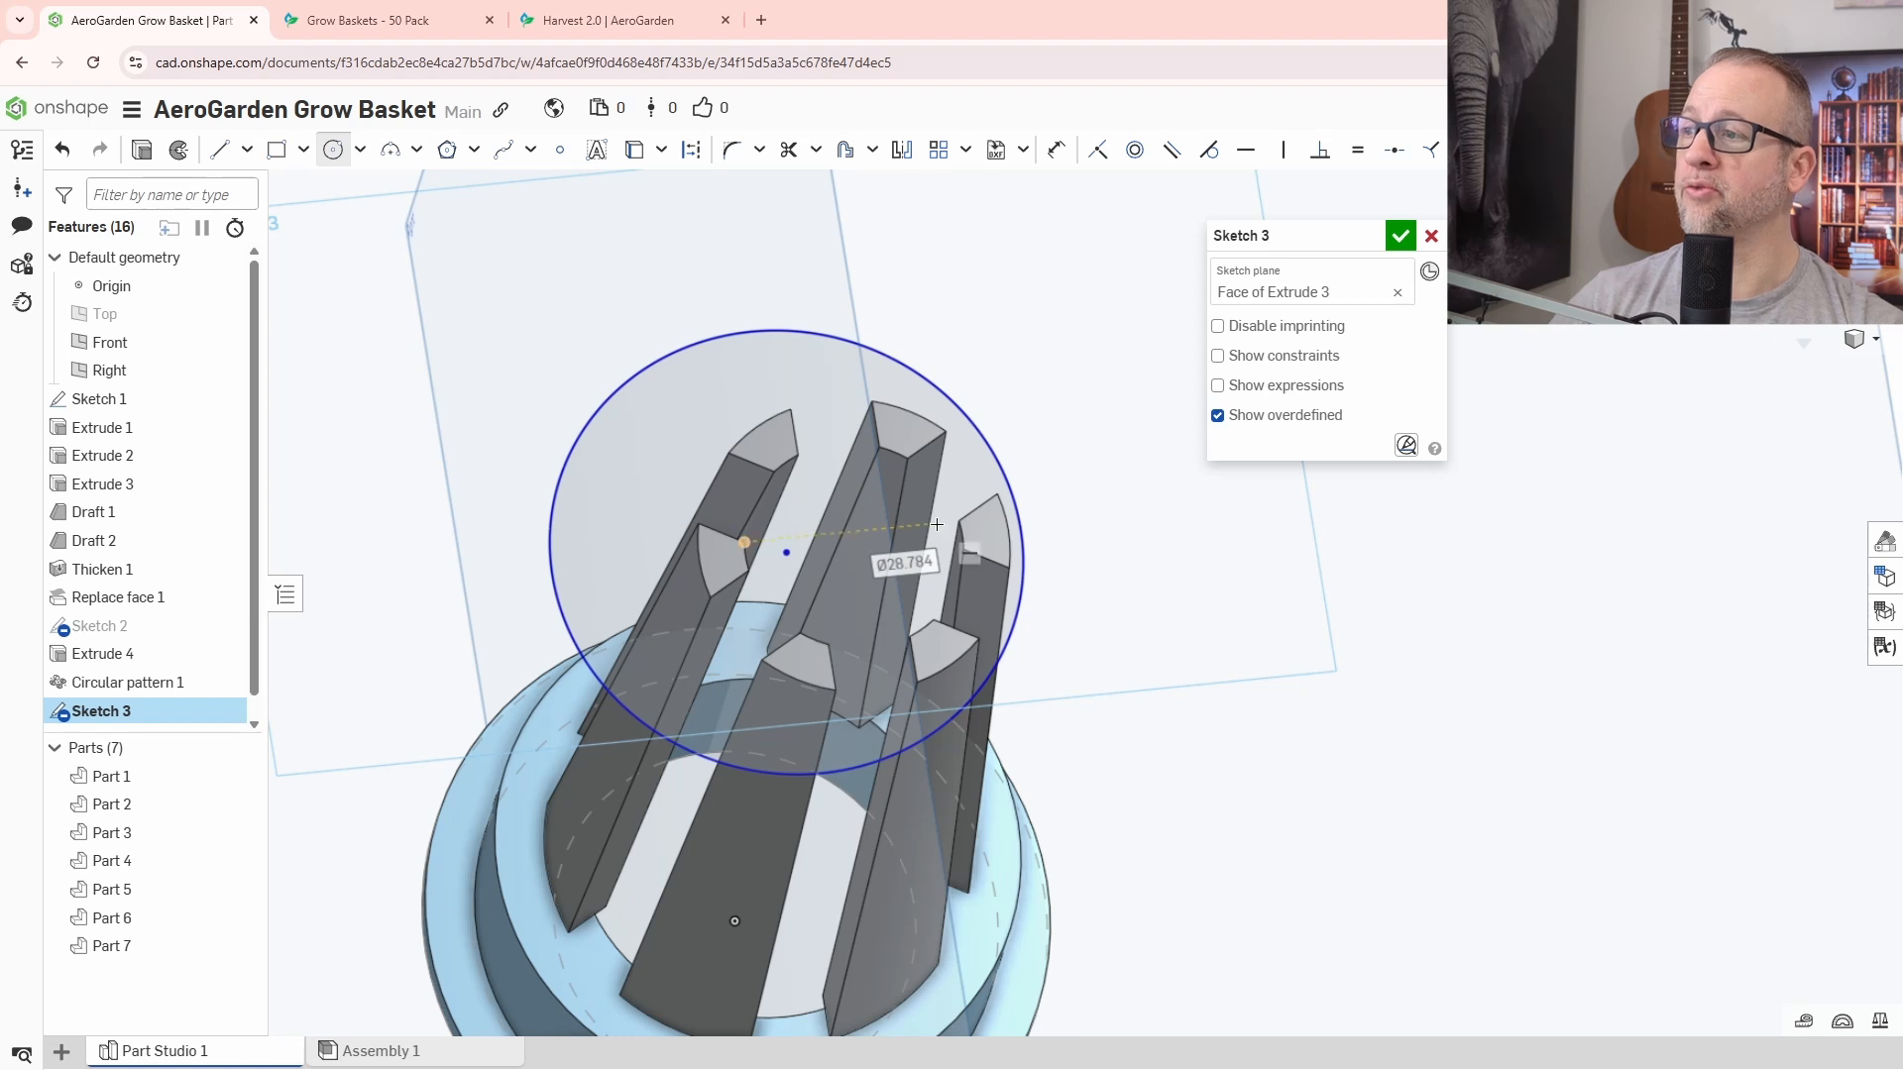
key(Escape)
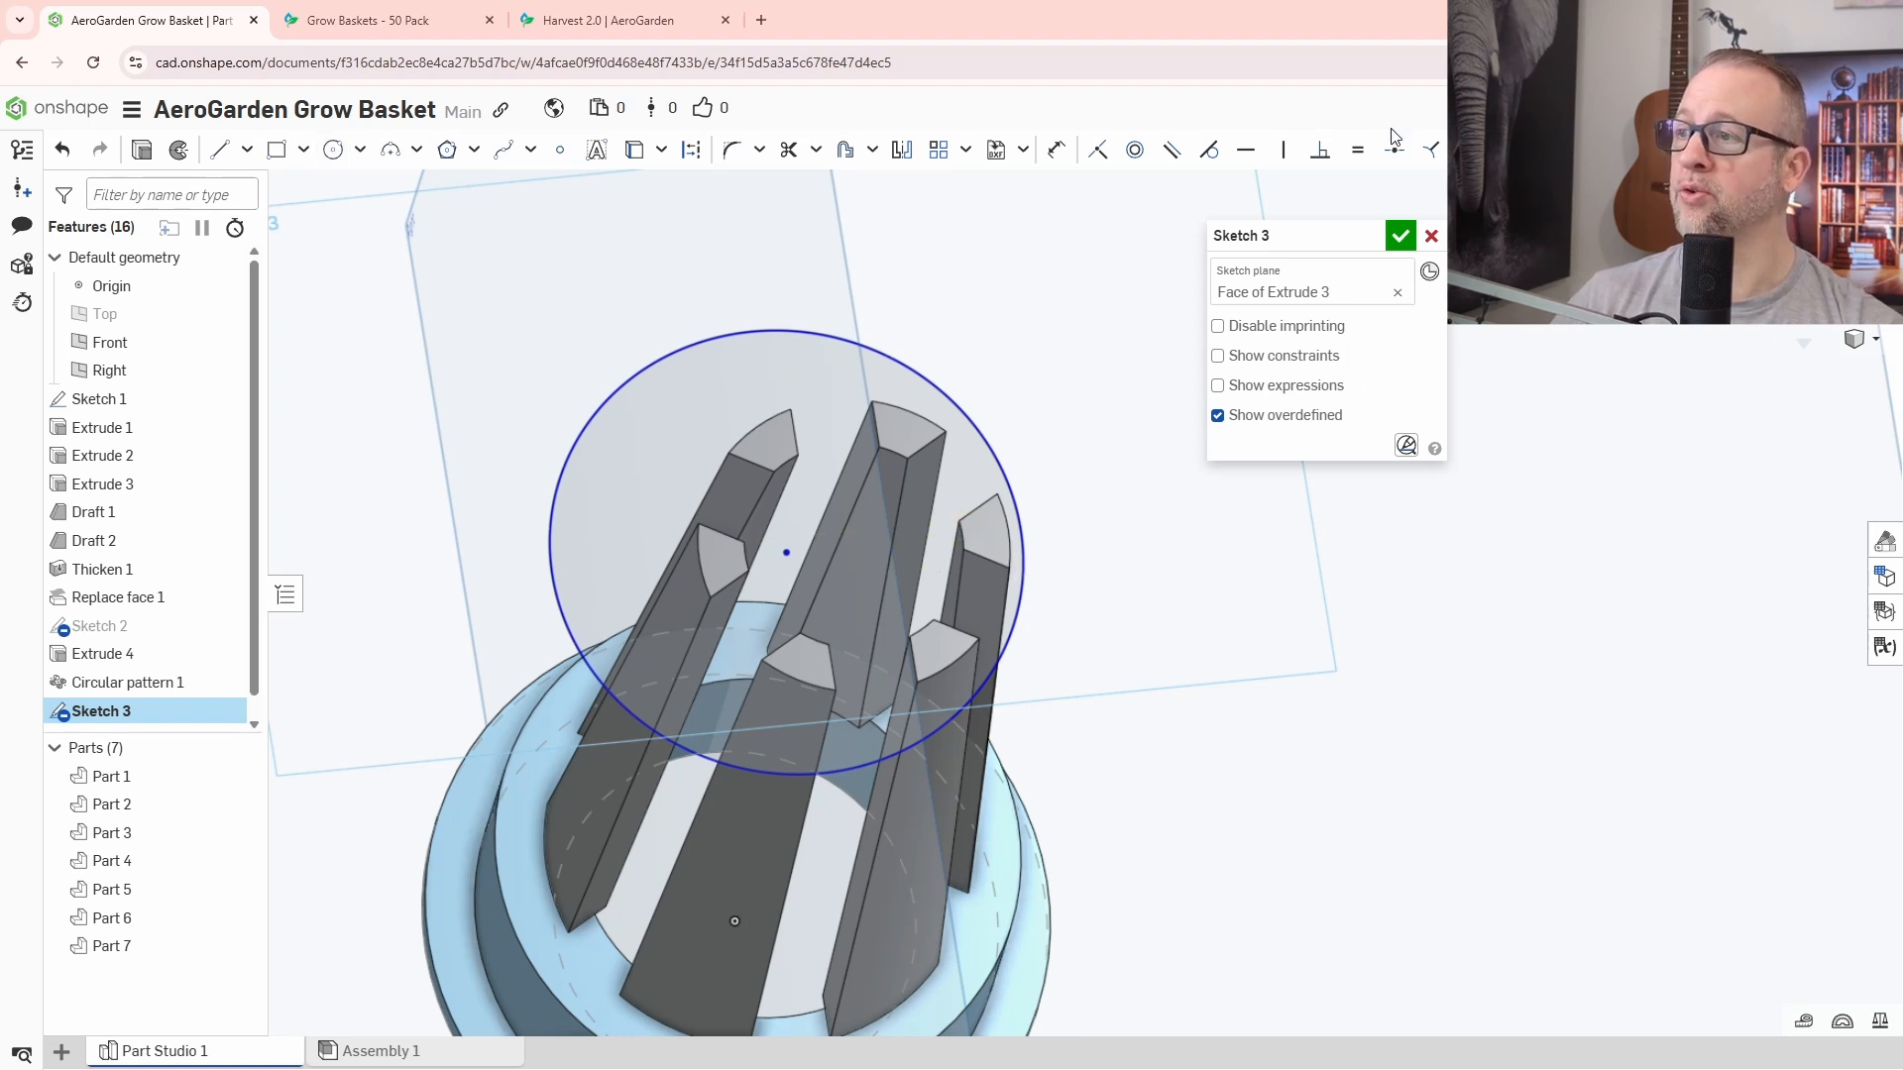
Try to align the circle's centre with the origin using a midpoint constraint.
click(783, 555)
key(n)
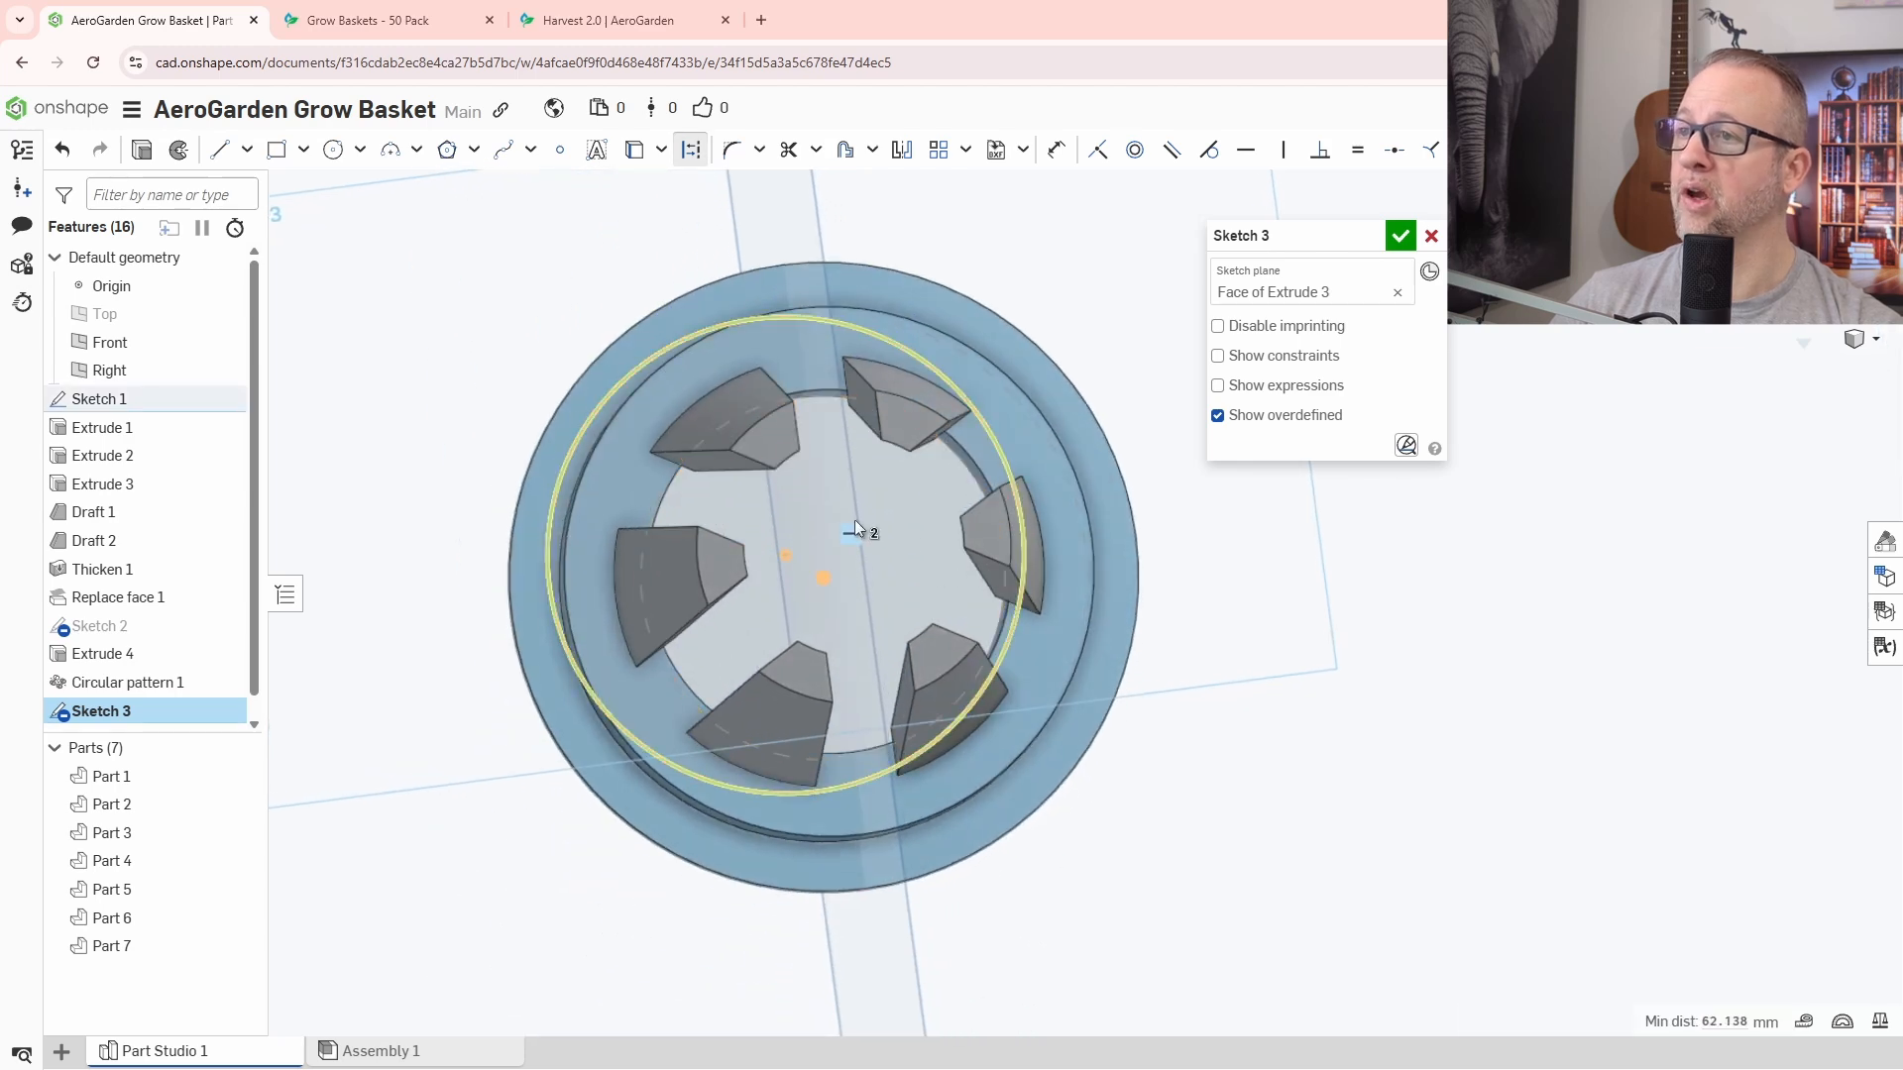
click(1399, 151)
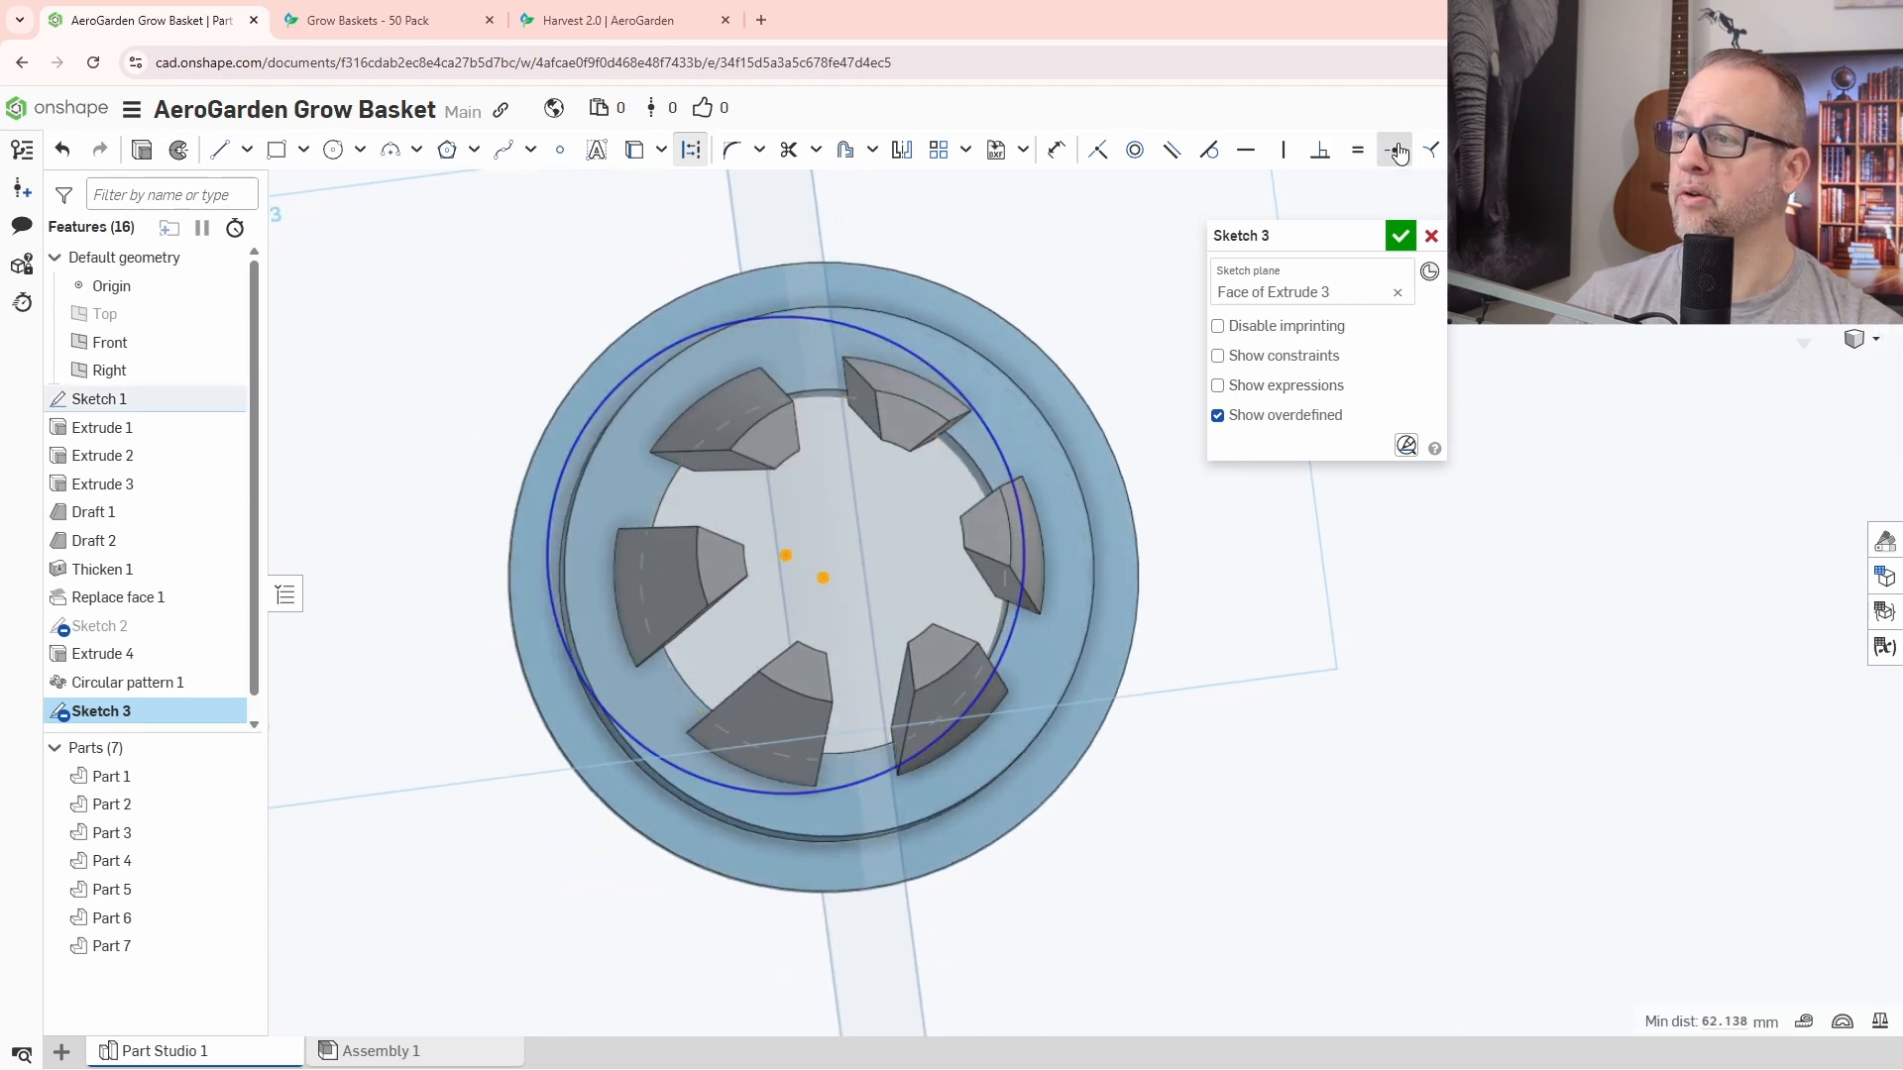
click(1394, 150)
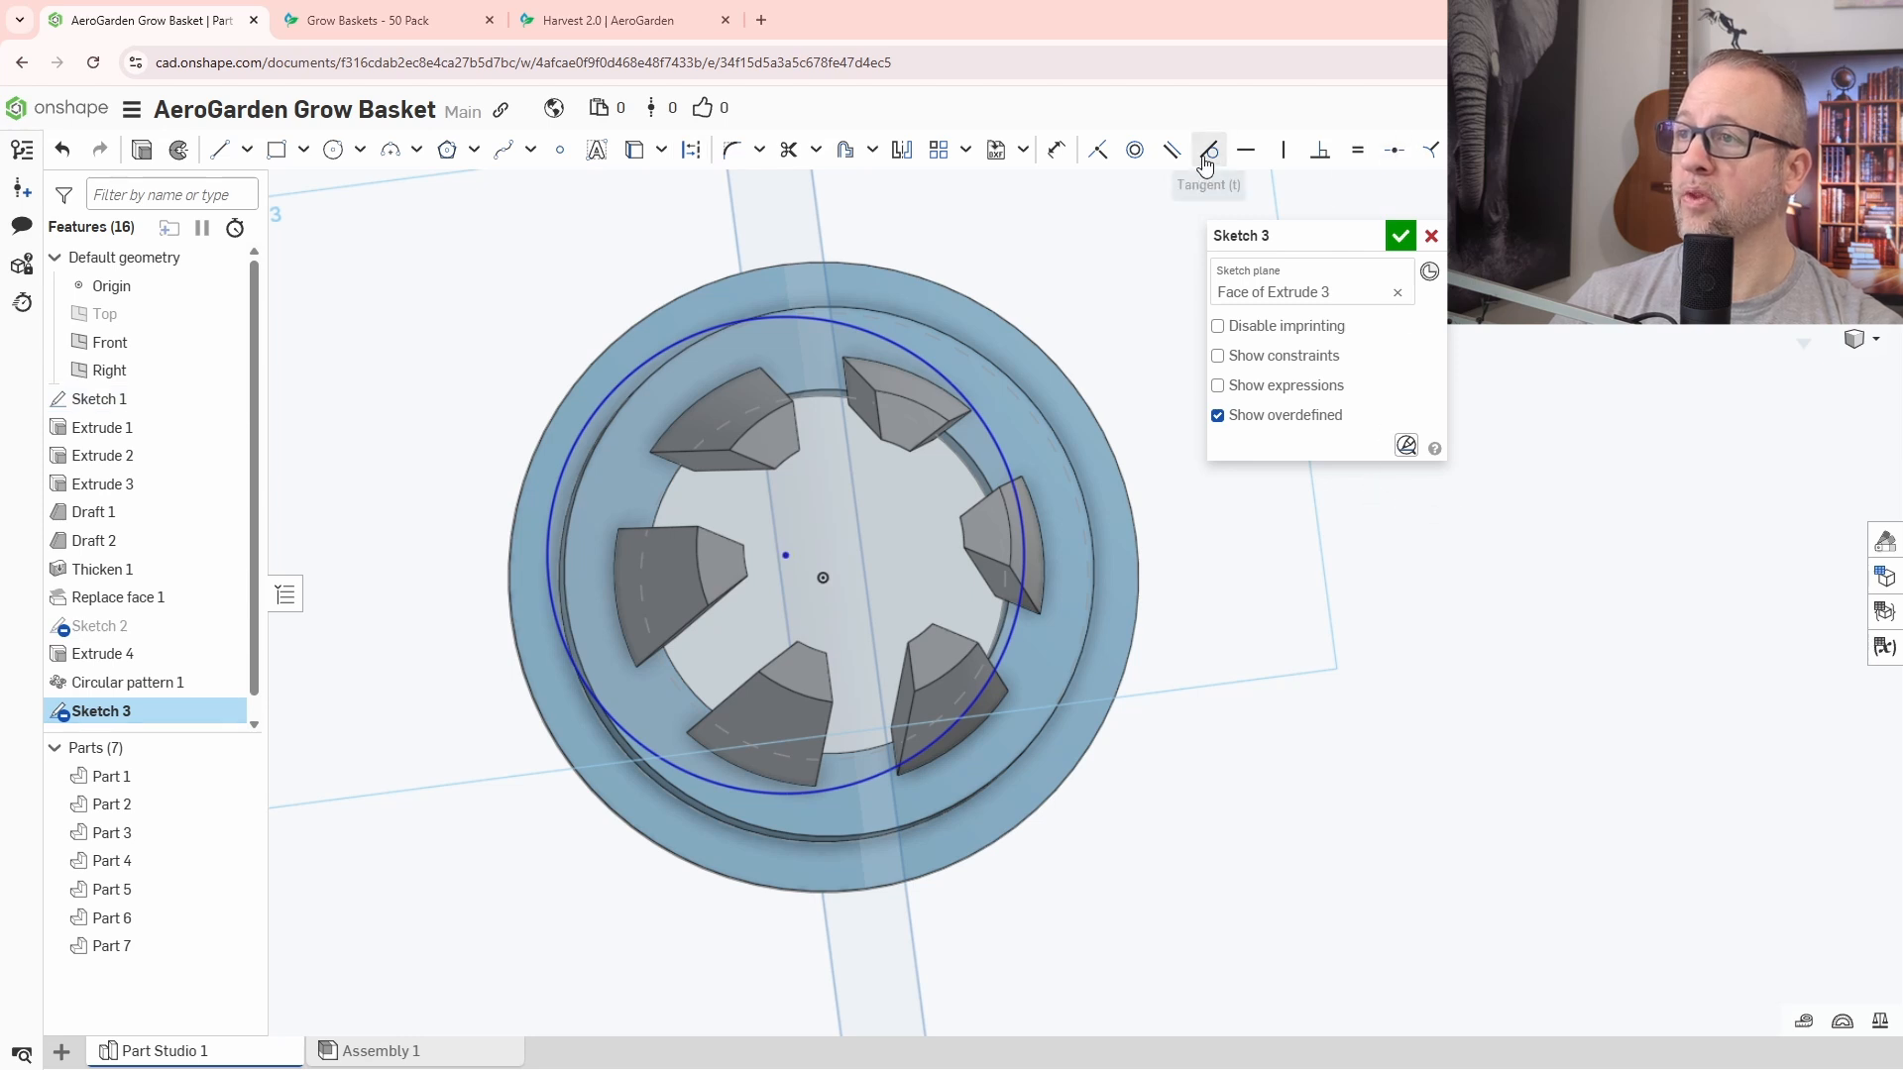
Apply a concentric constraint between the circle's centre and the origin.
click(1136, 152)
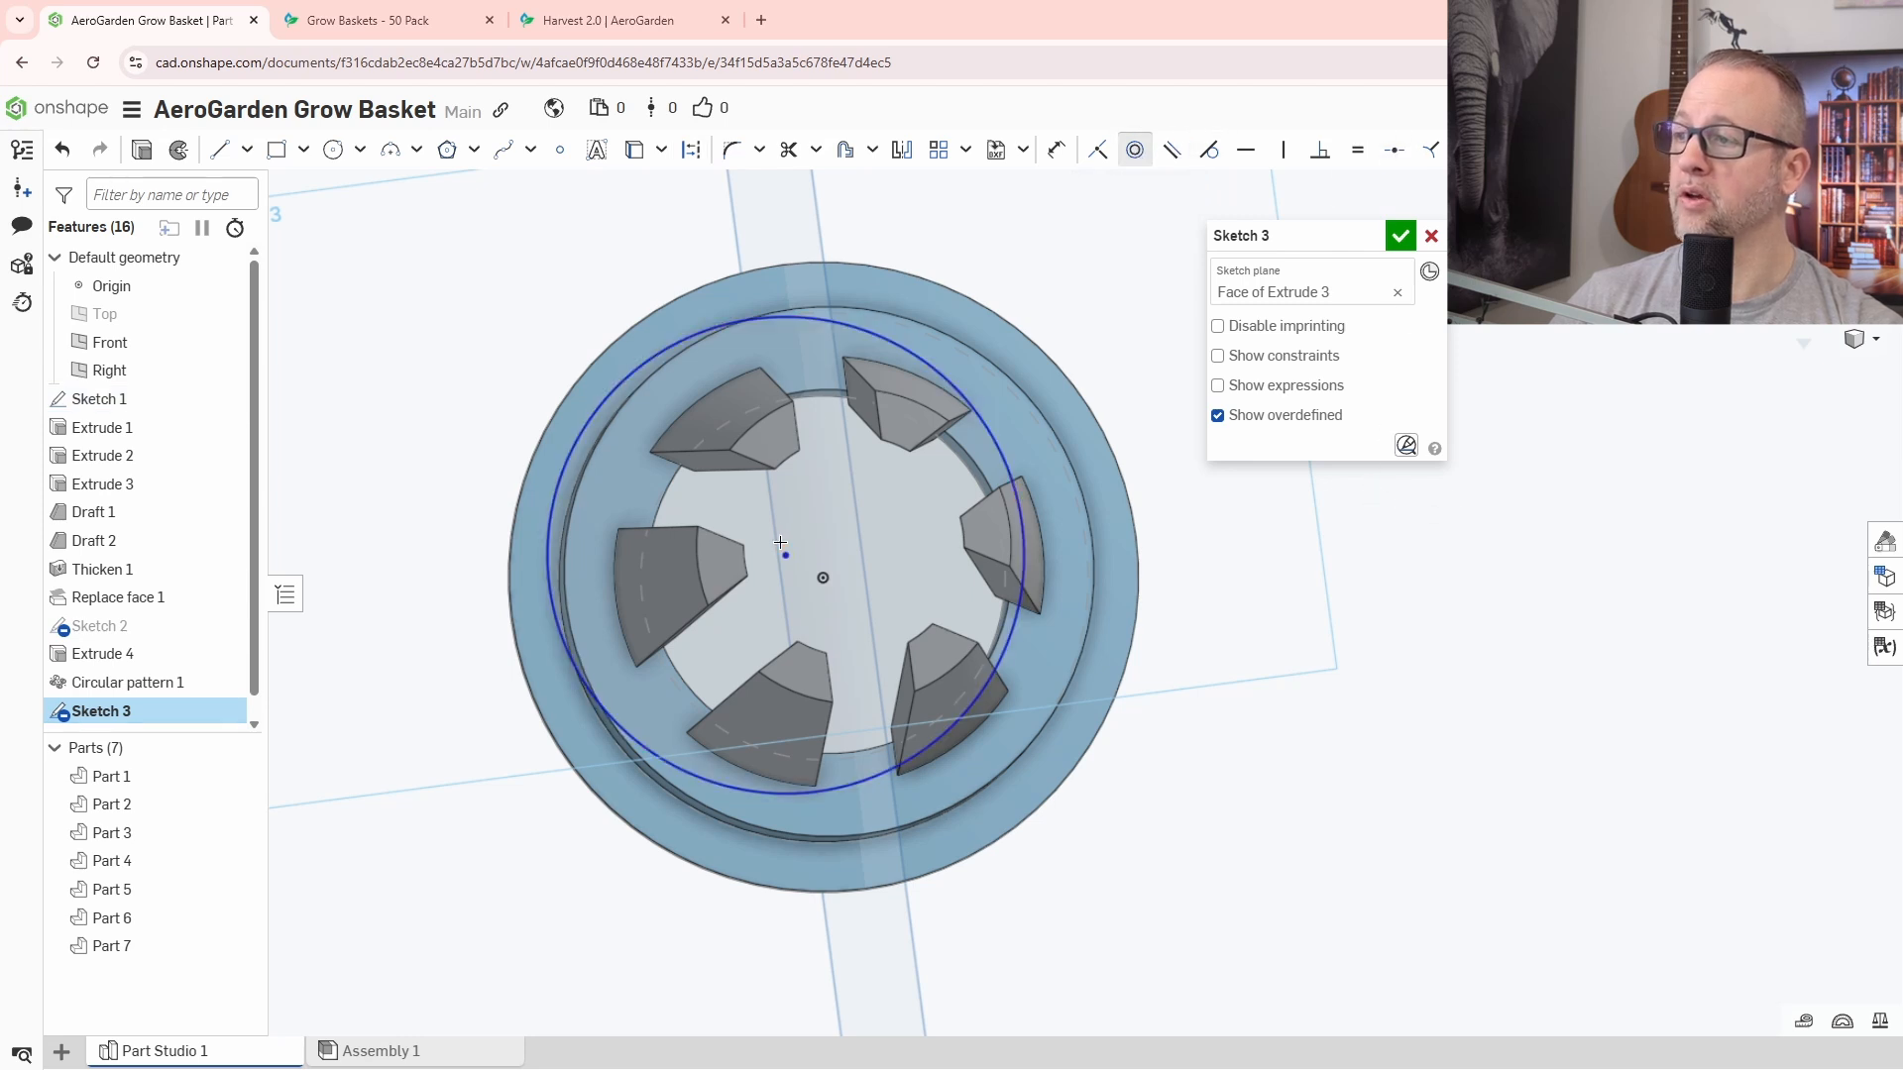
click(788, 557)
click(822, 578)
right_drag(1118, 622, 1275, 650)
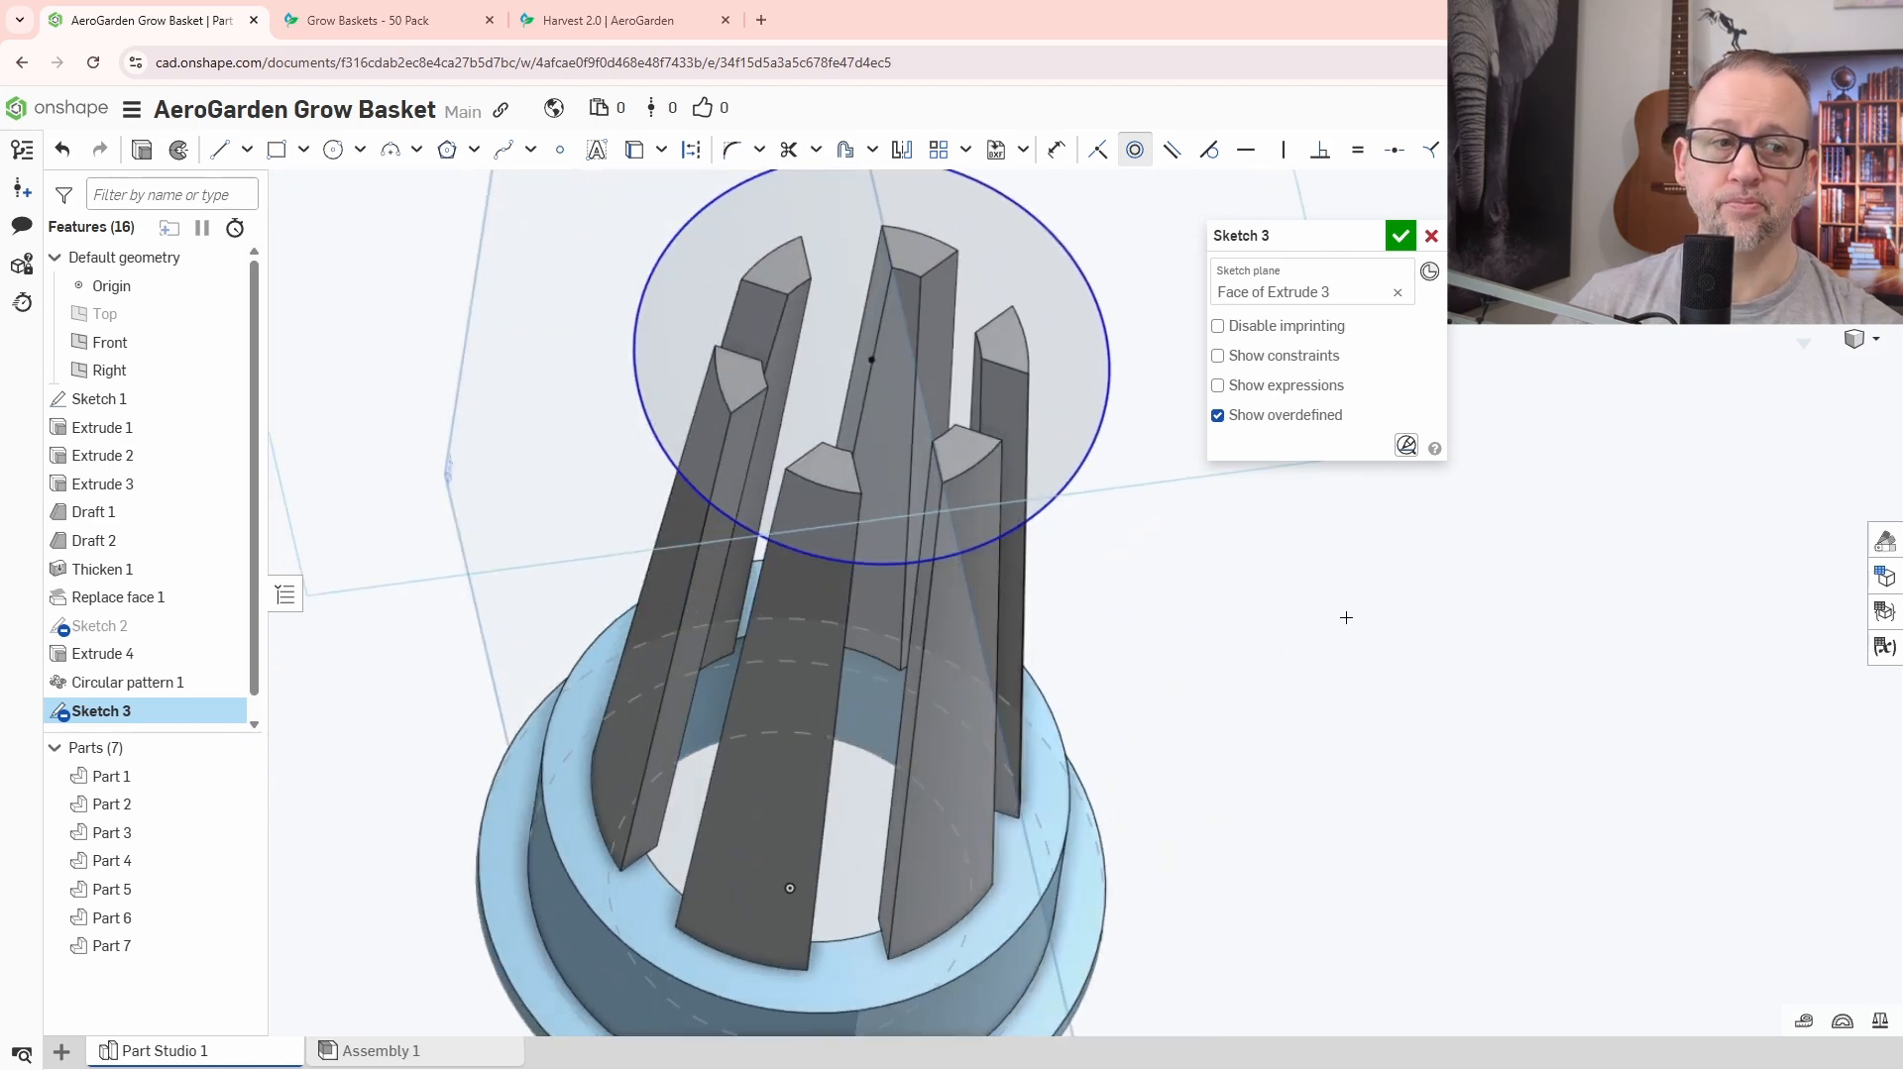
right_drag(1305, 636, 1159, 558)
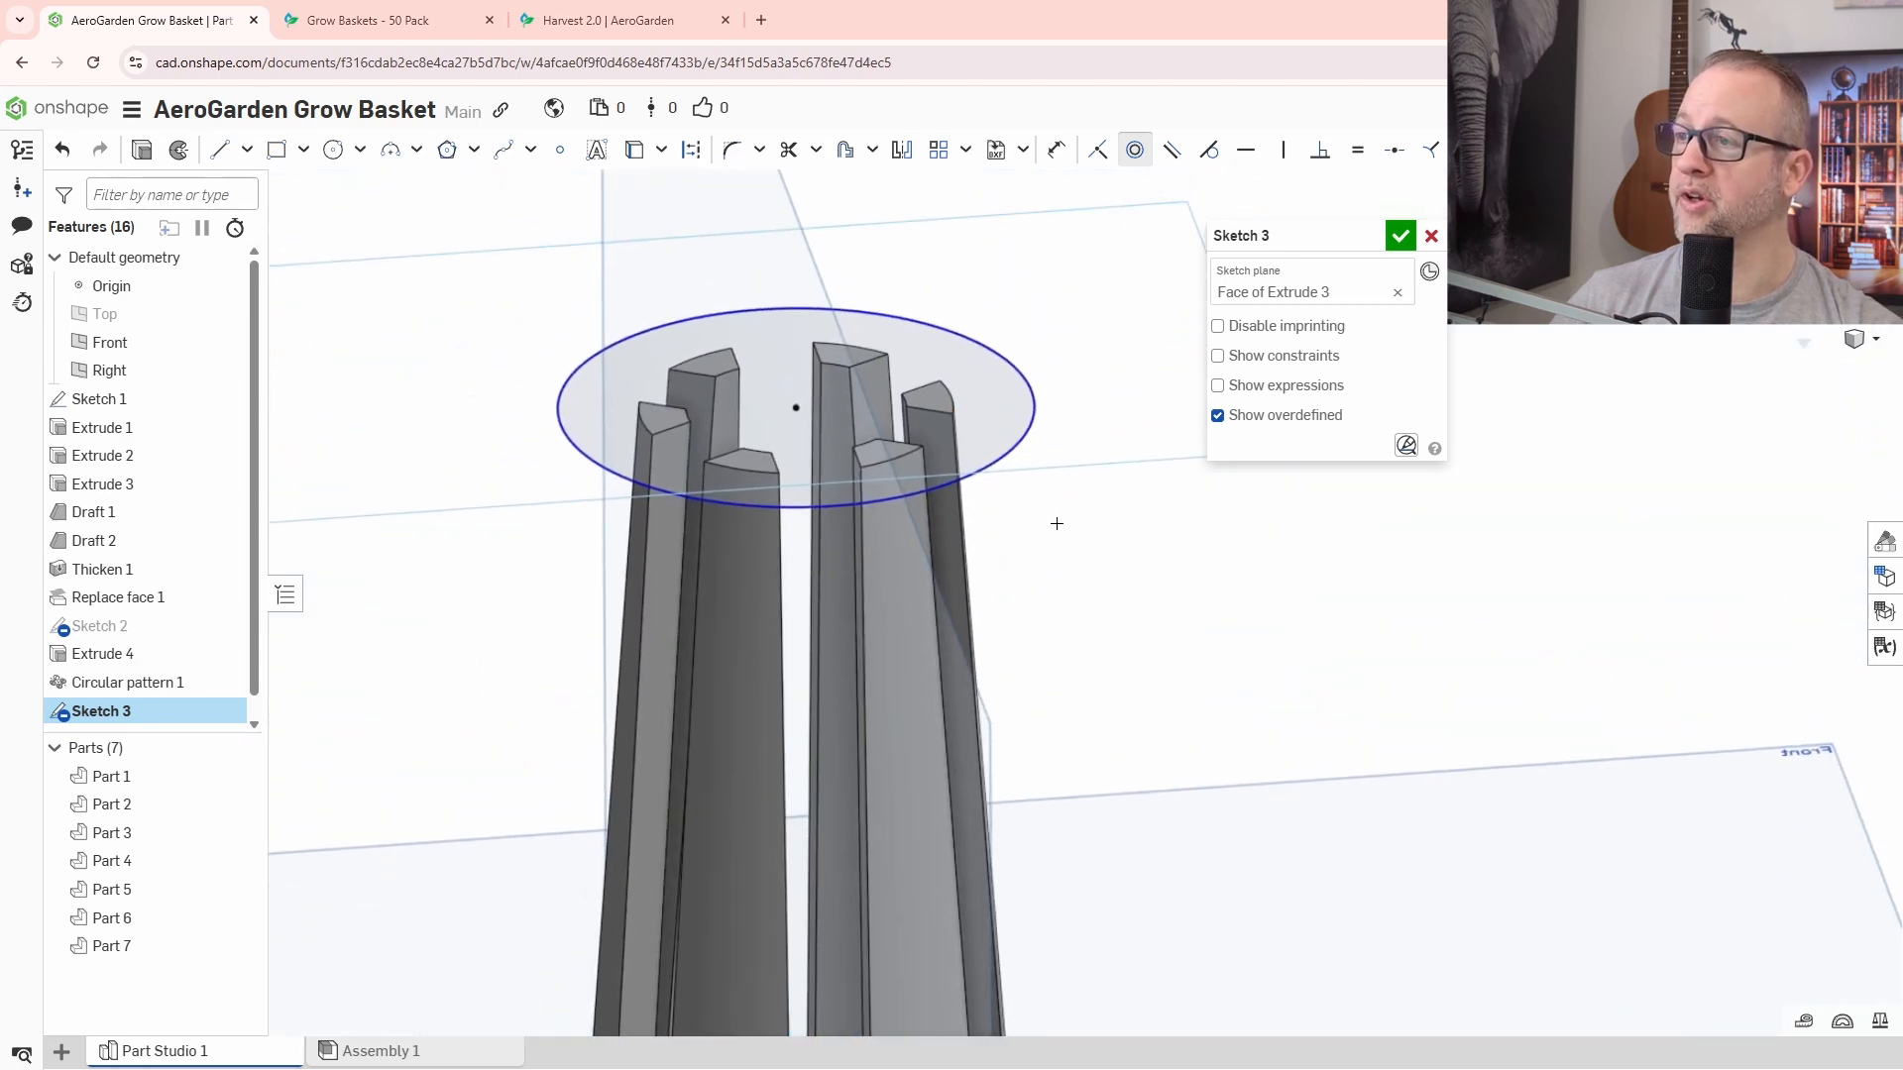
right_drag(1053, 523, 1157, 567)
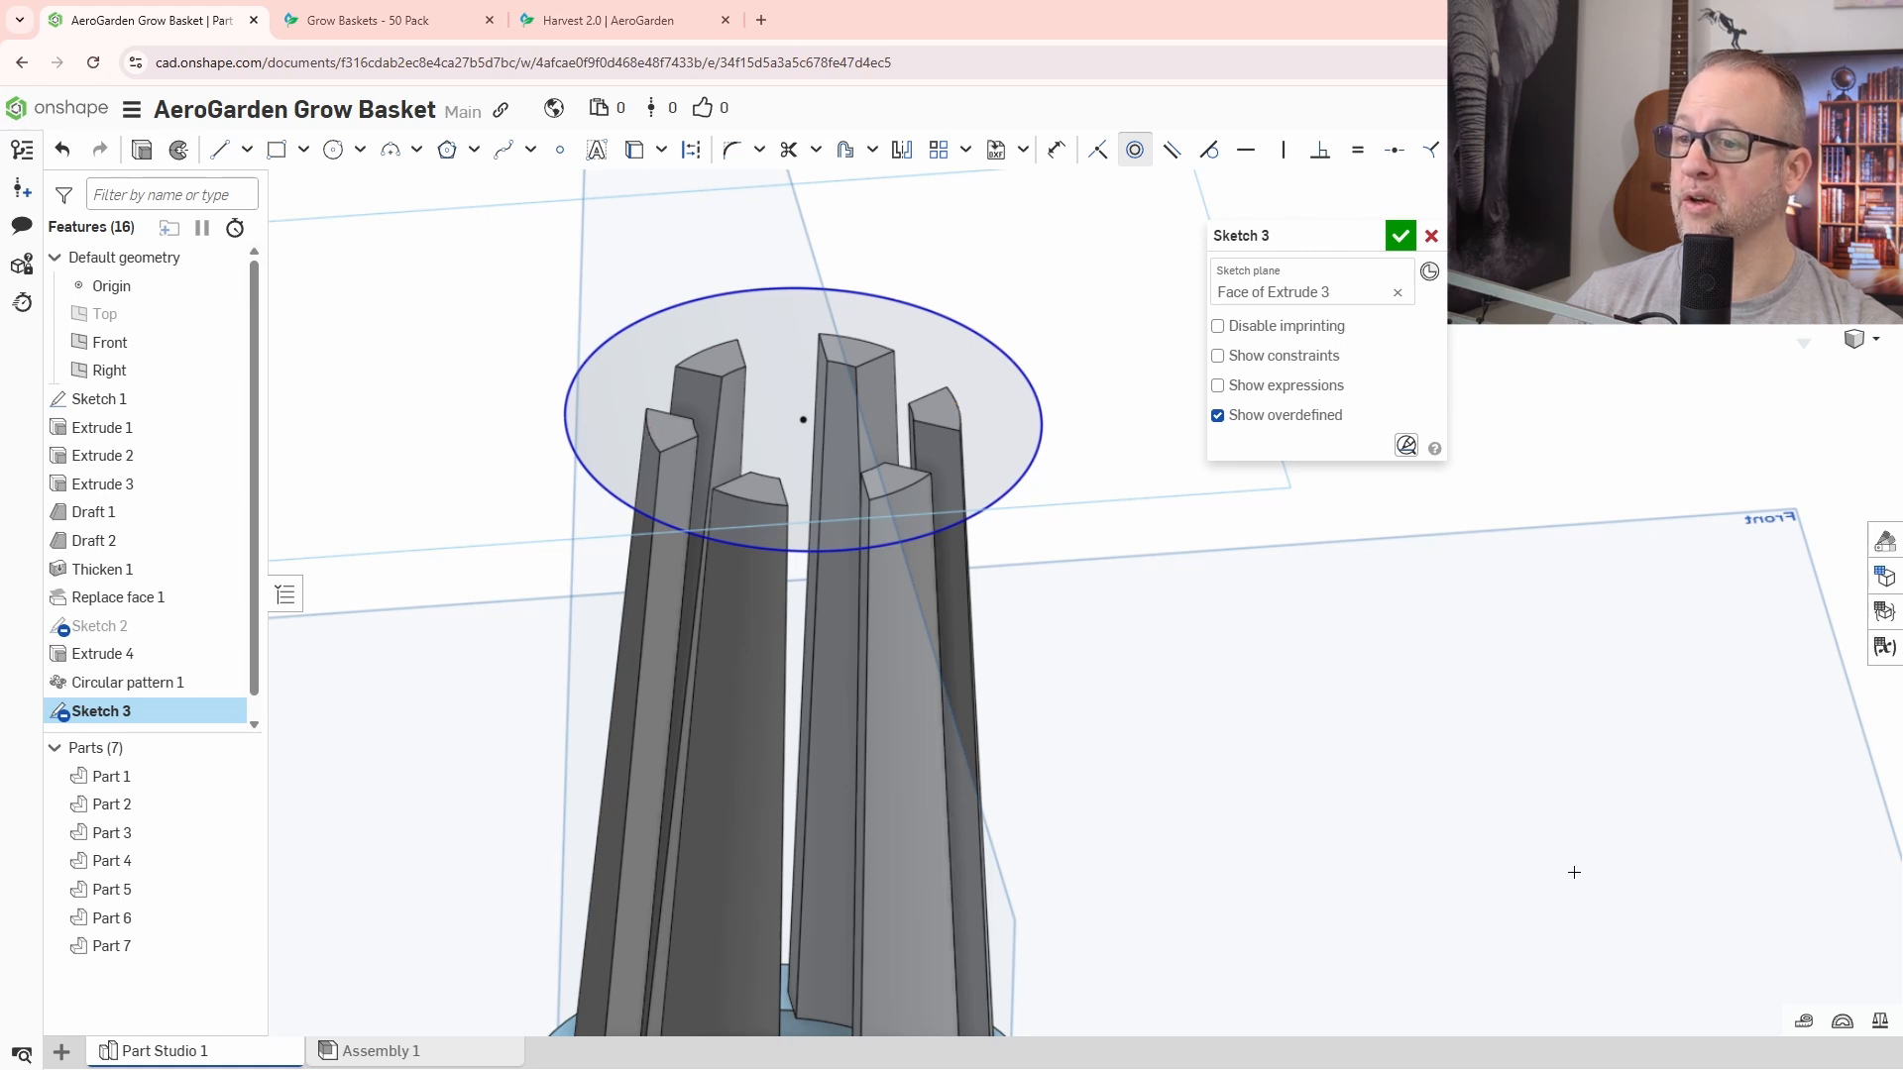
click(1803, 1021)
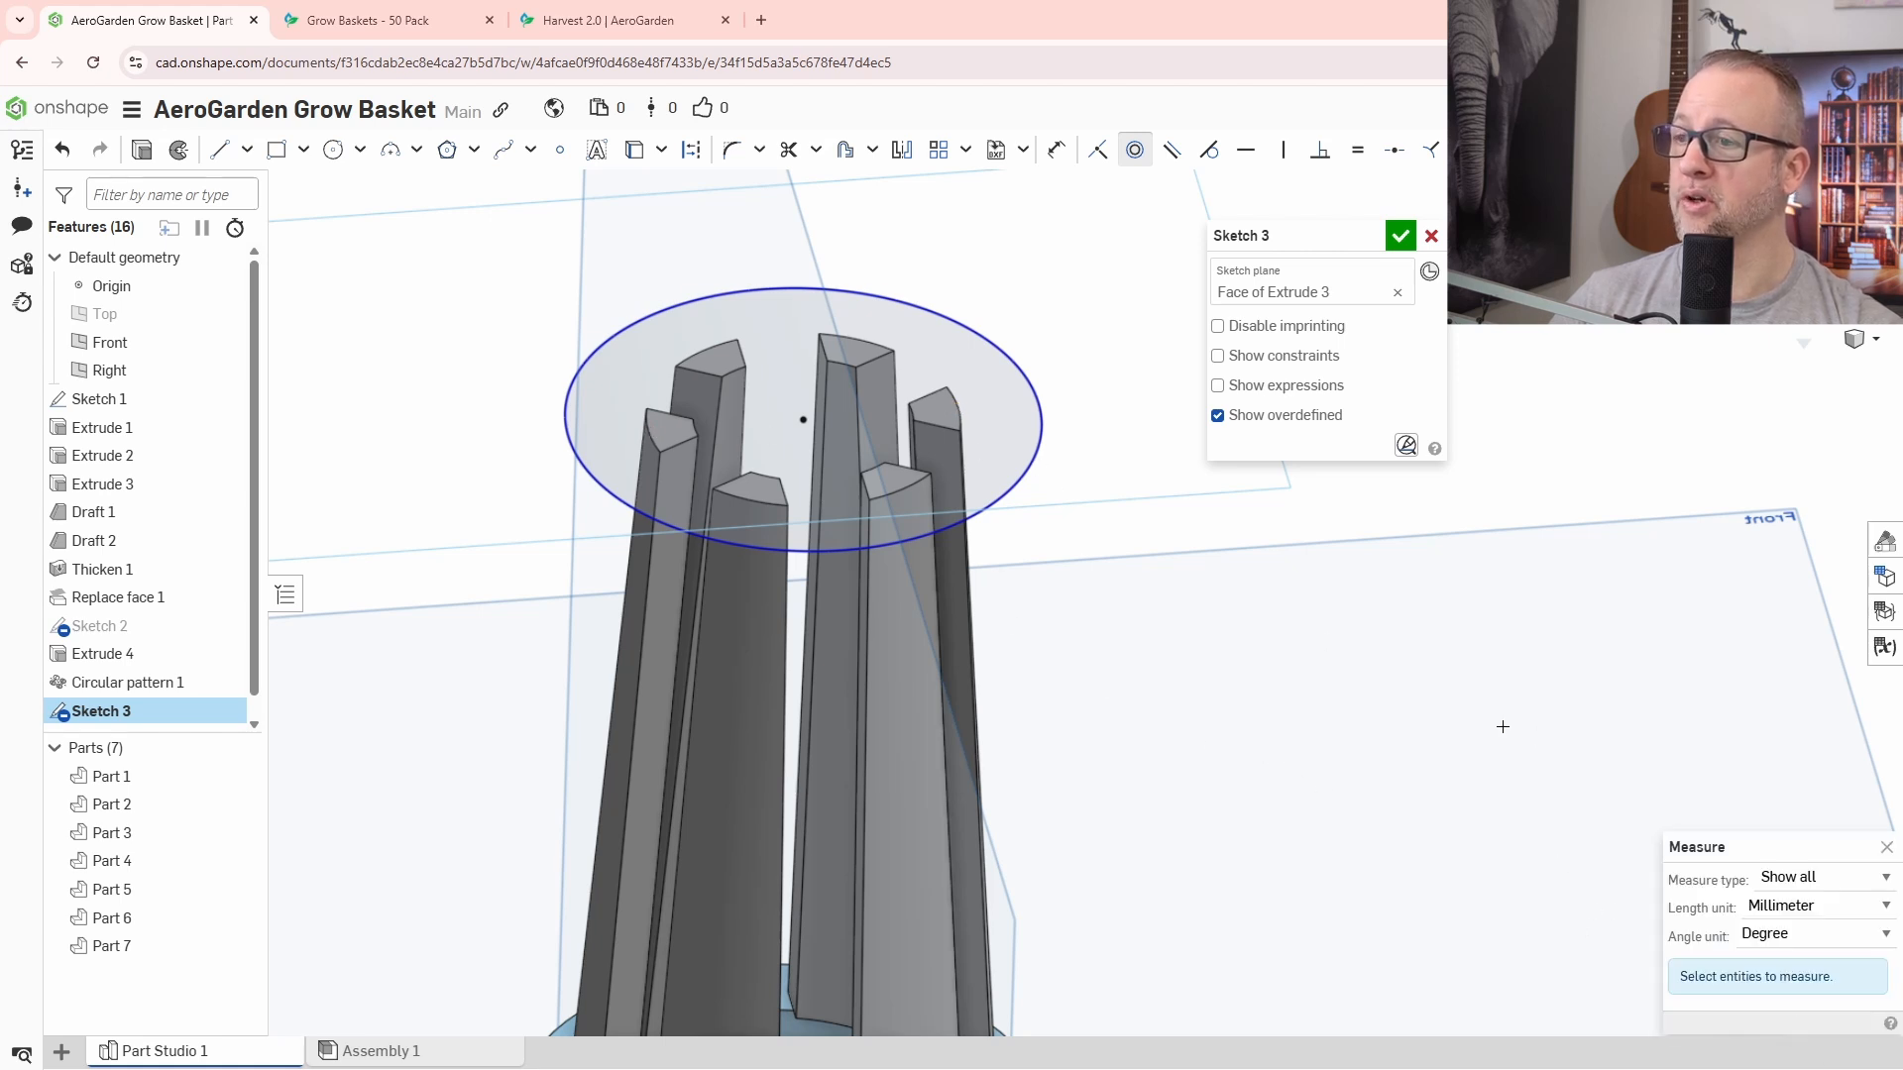
click(960, 409)
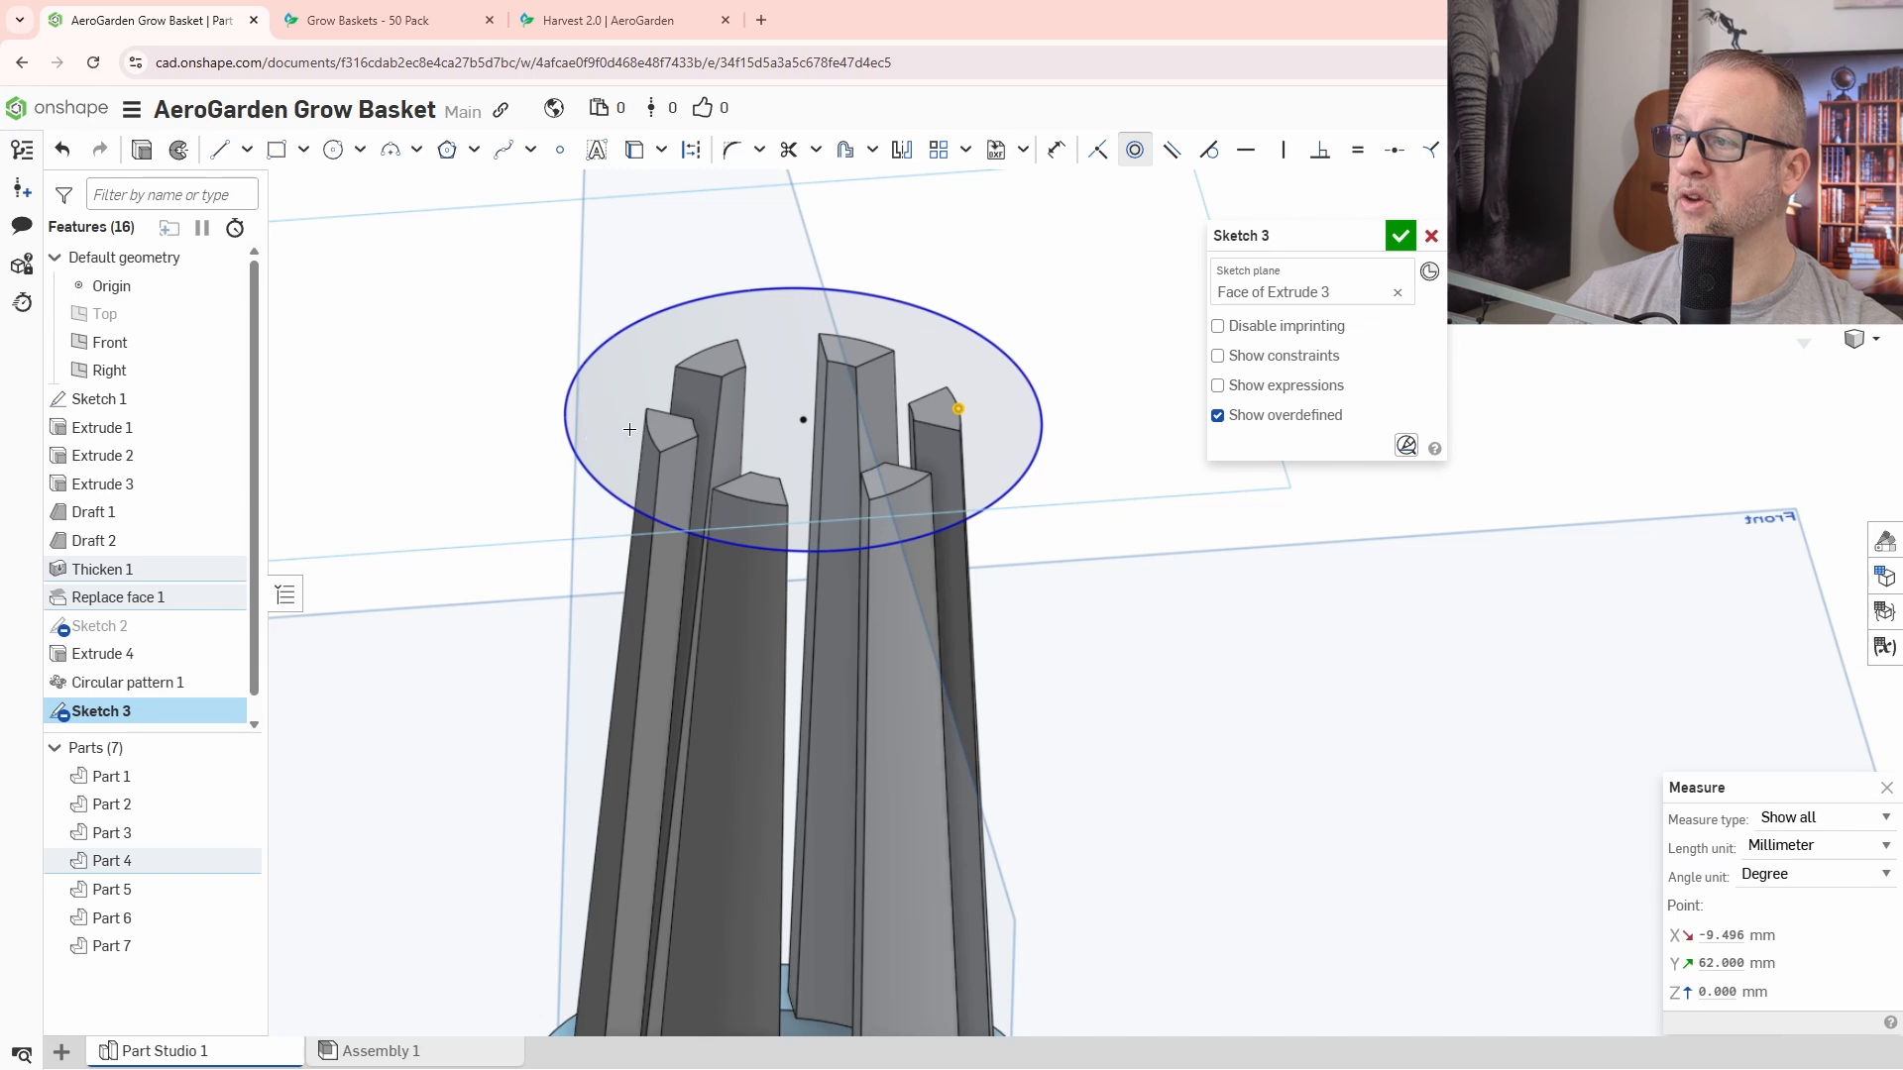
scroll(649, 432, up, 5)
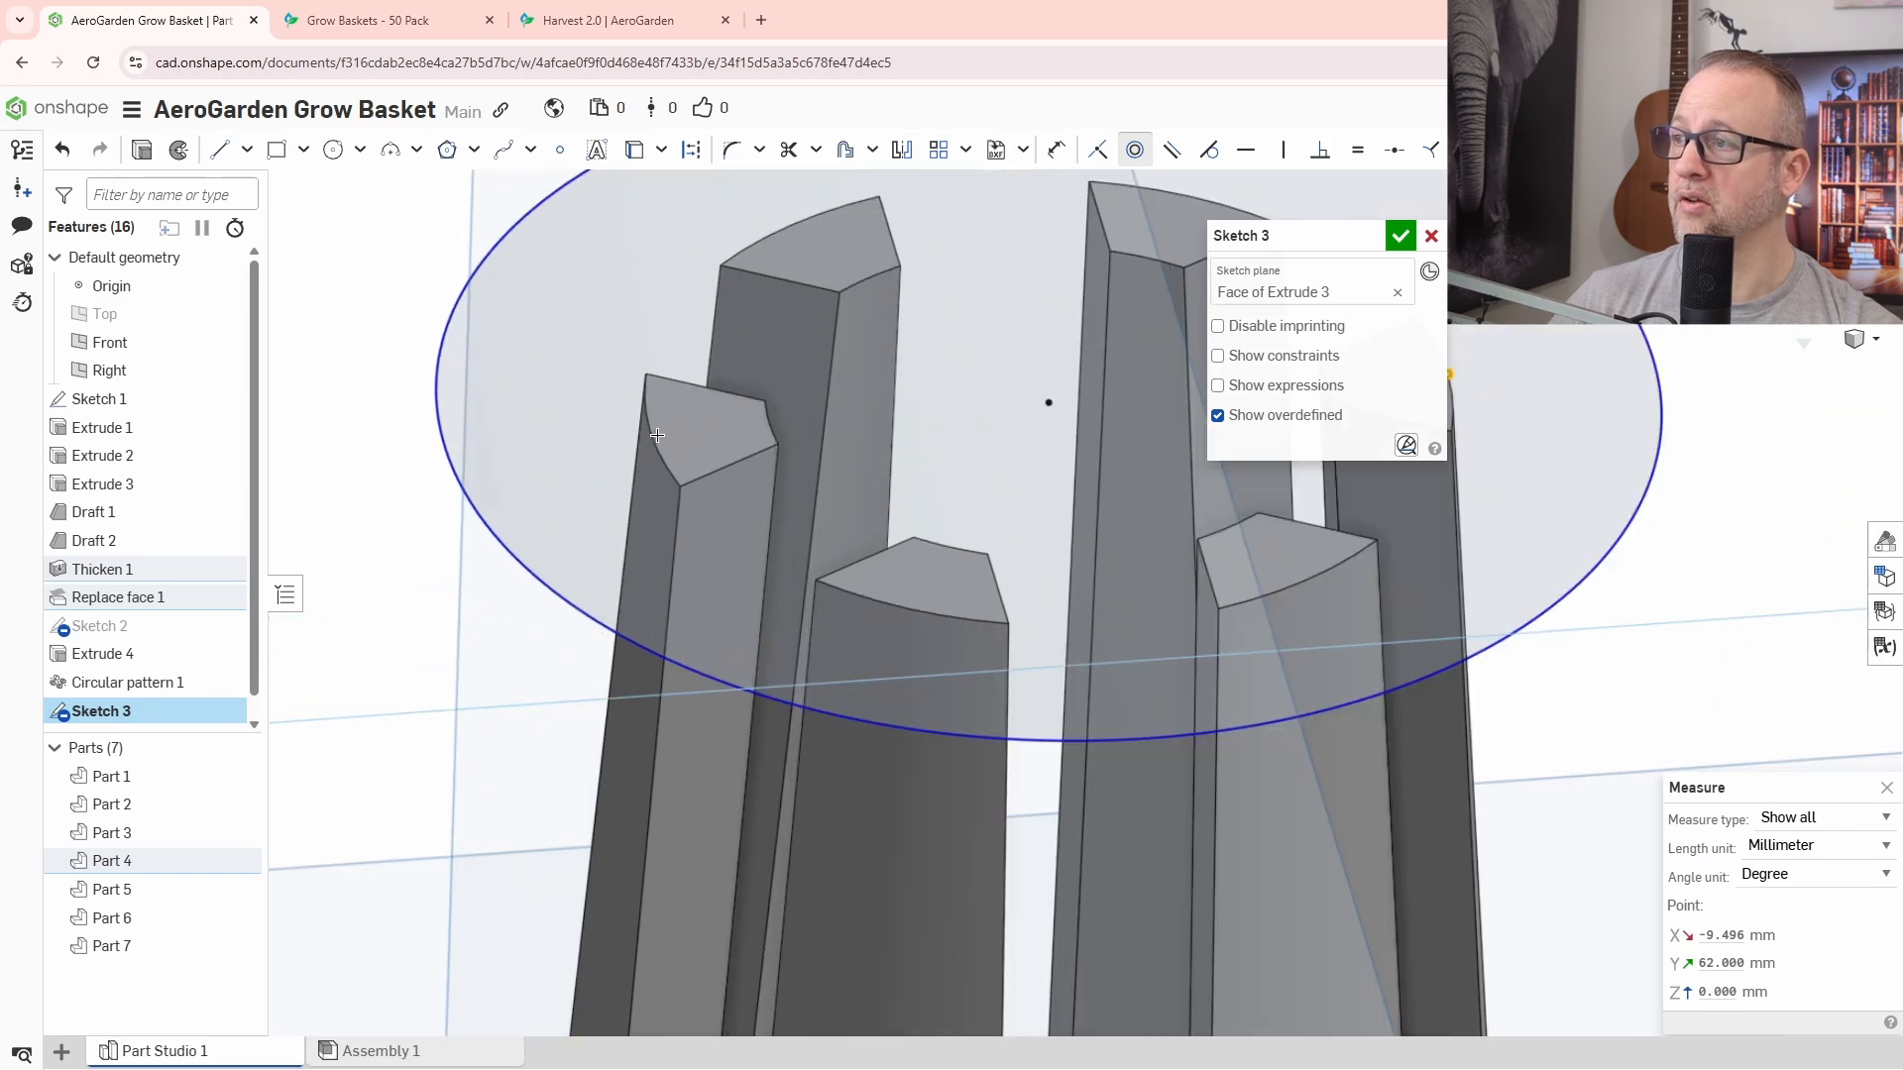
scroll(651, 427, down, 5)
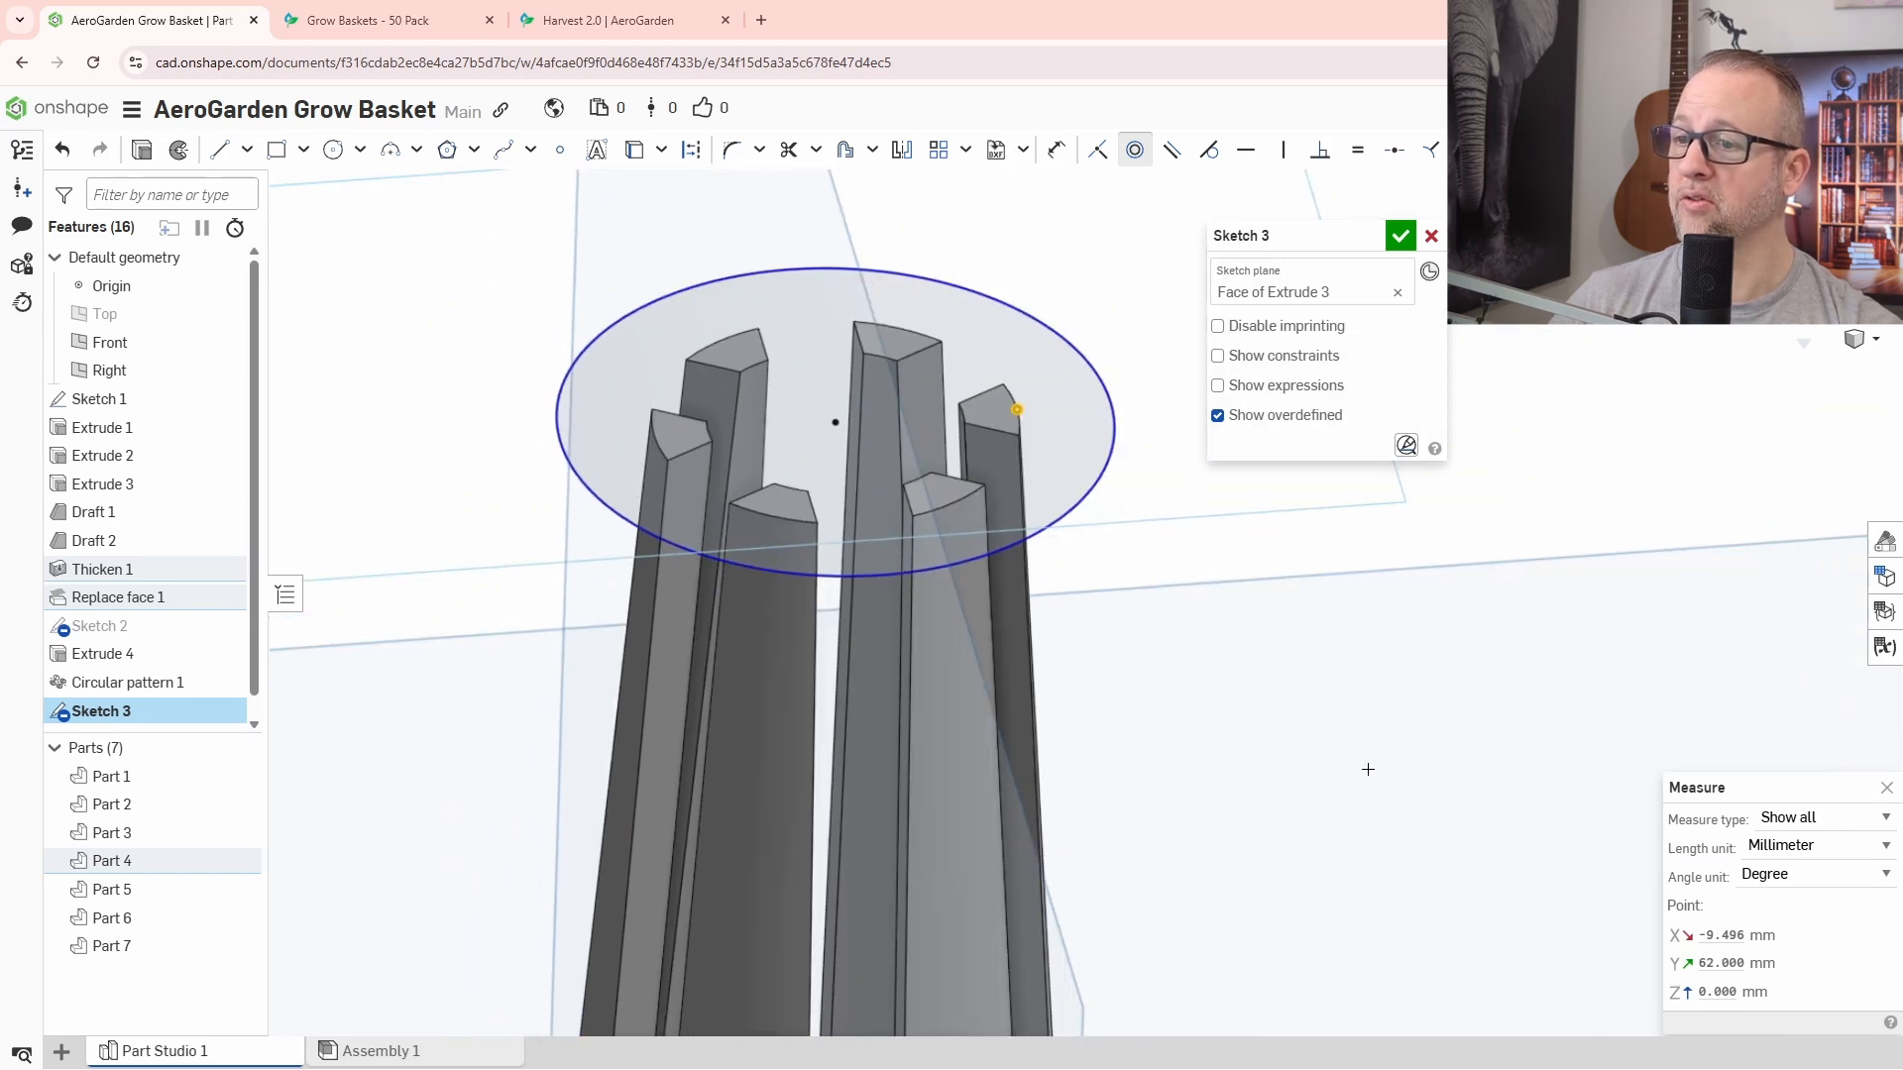
click(1886, 789)
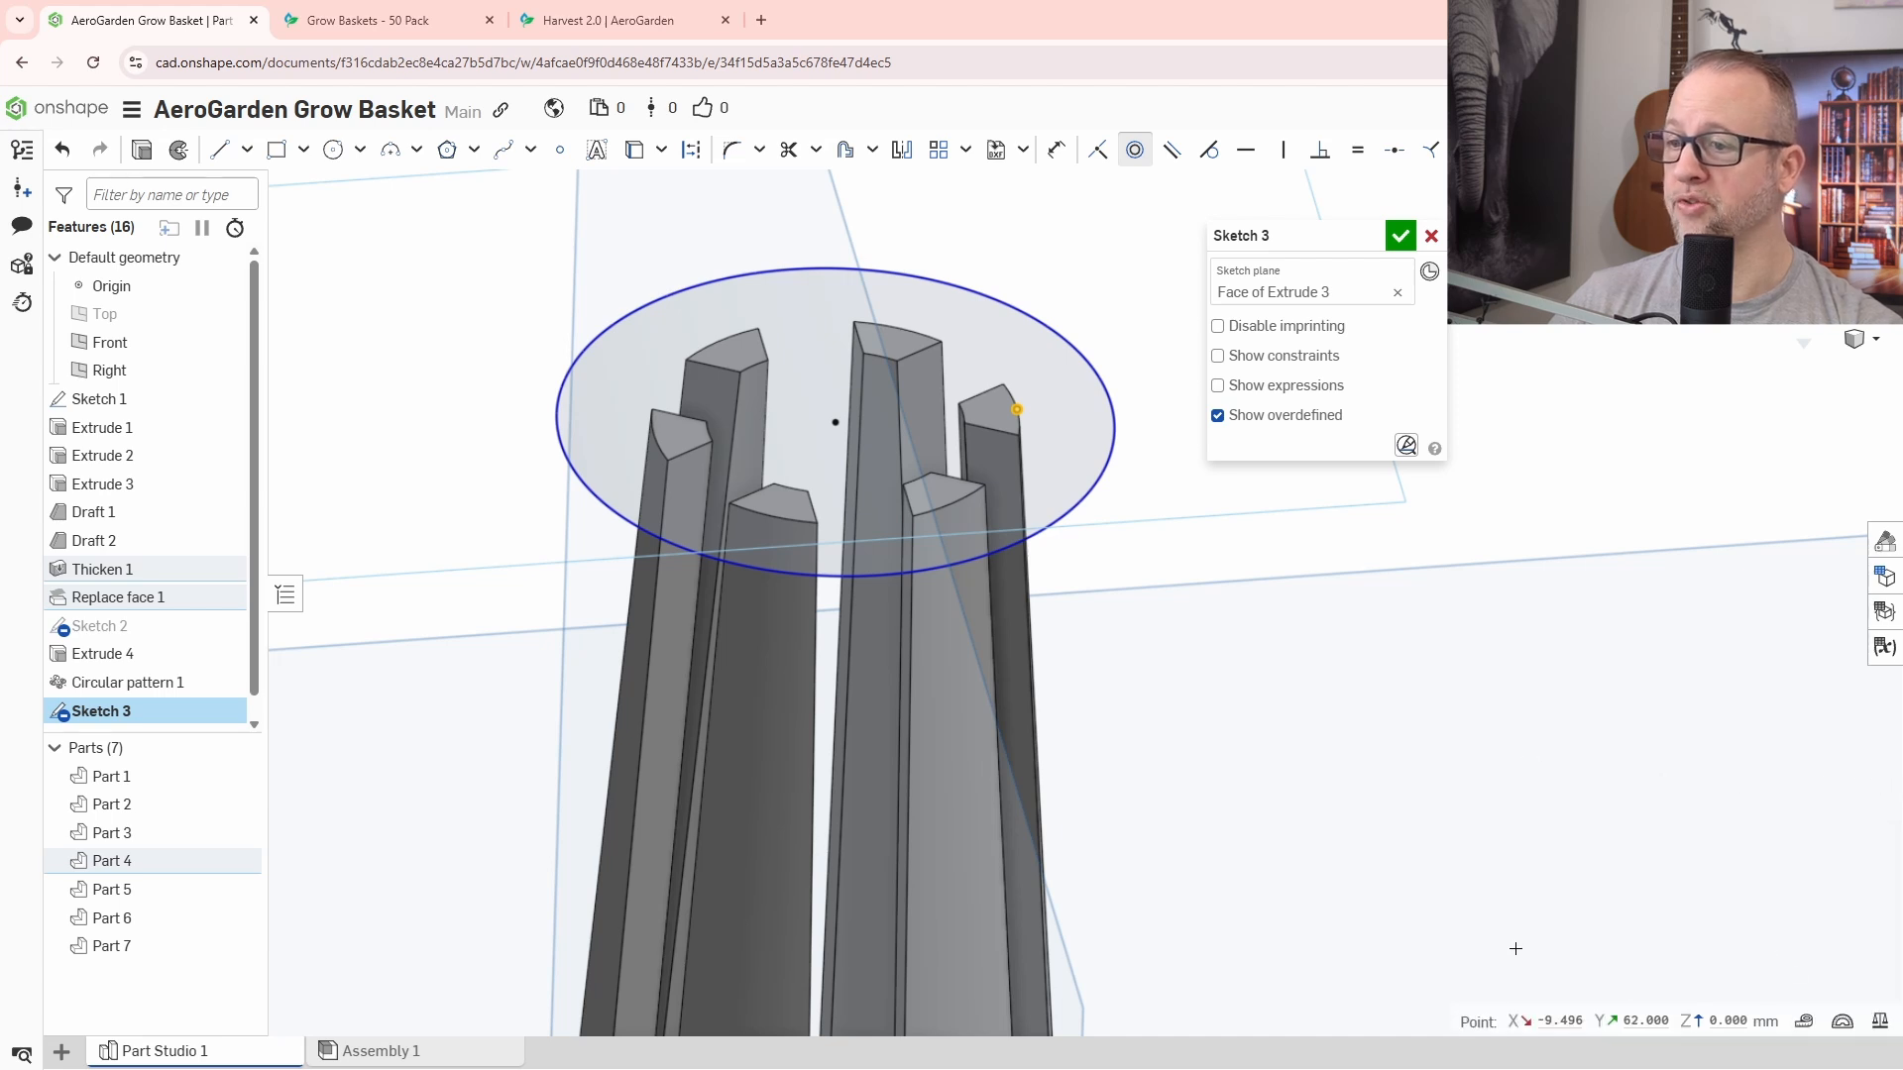
Measure the distance between the outer corners of two opposite segments' end faces and copy the full-precision X value.
click(1803, 1021)
click(655, 433)
click(1015, 410)
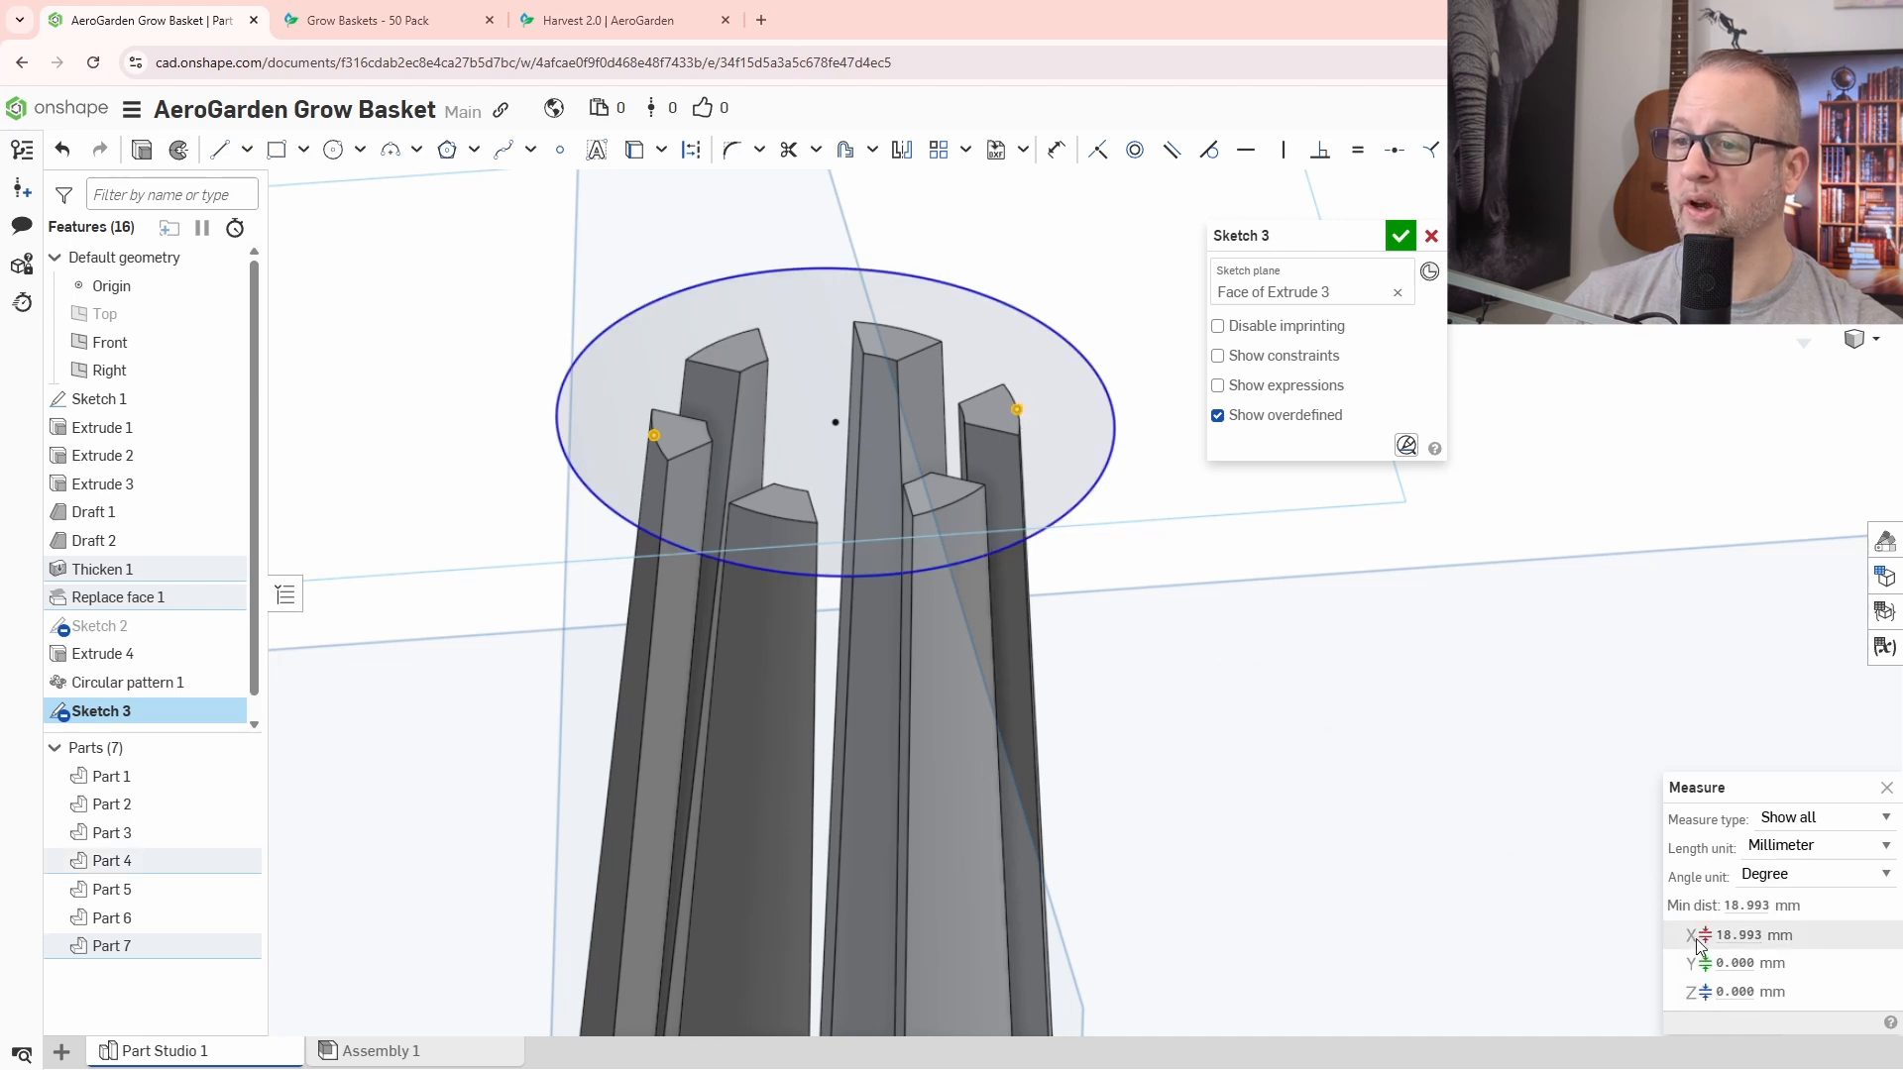
mouse_move(1734, 935)
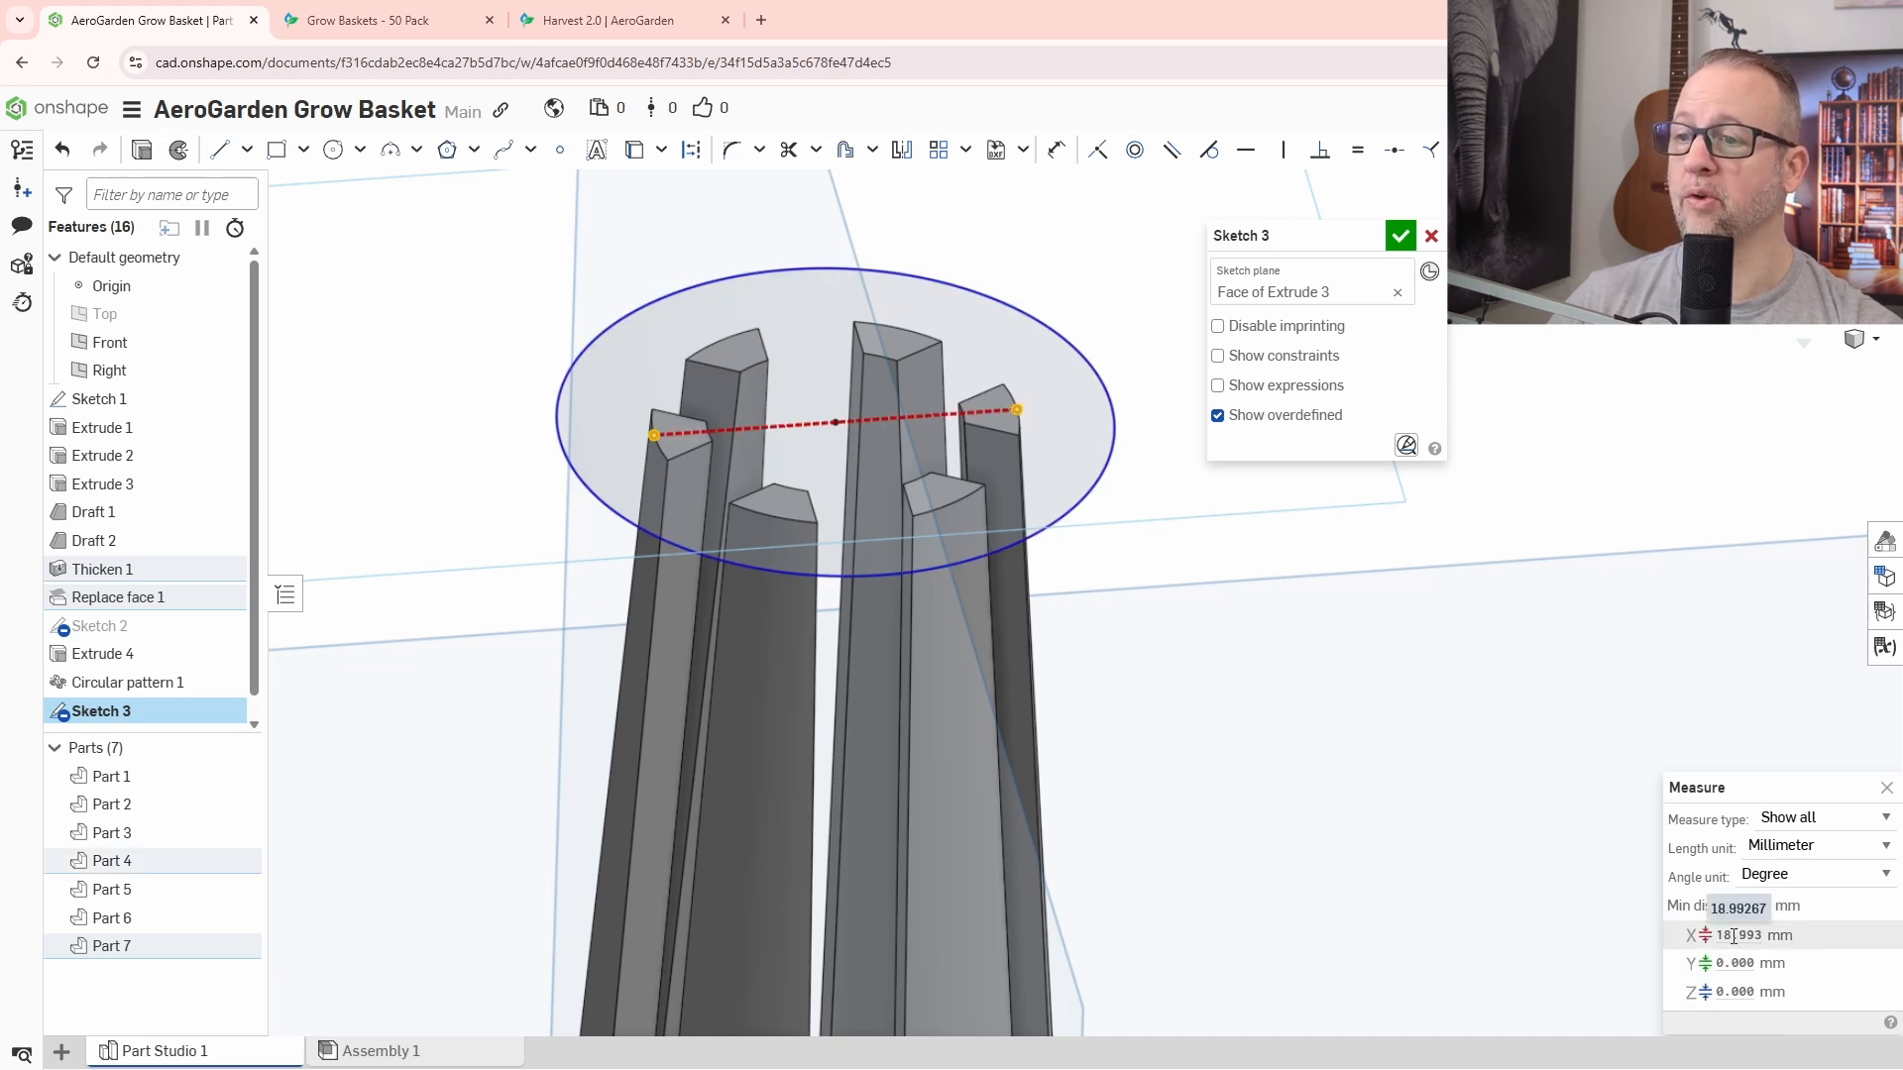
right_click(1730, 935)
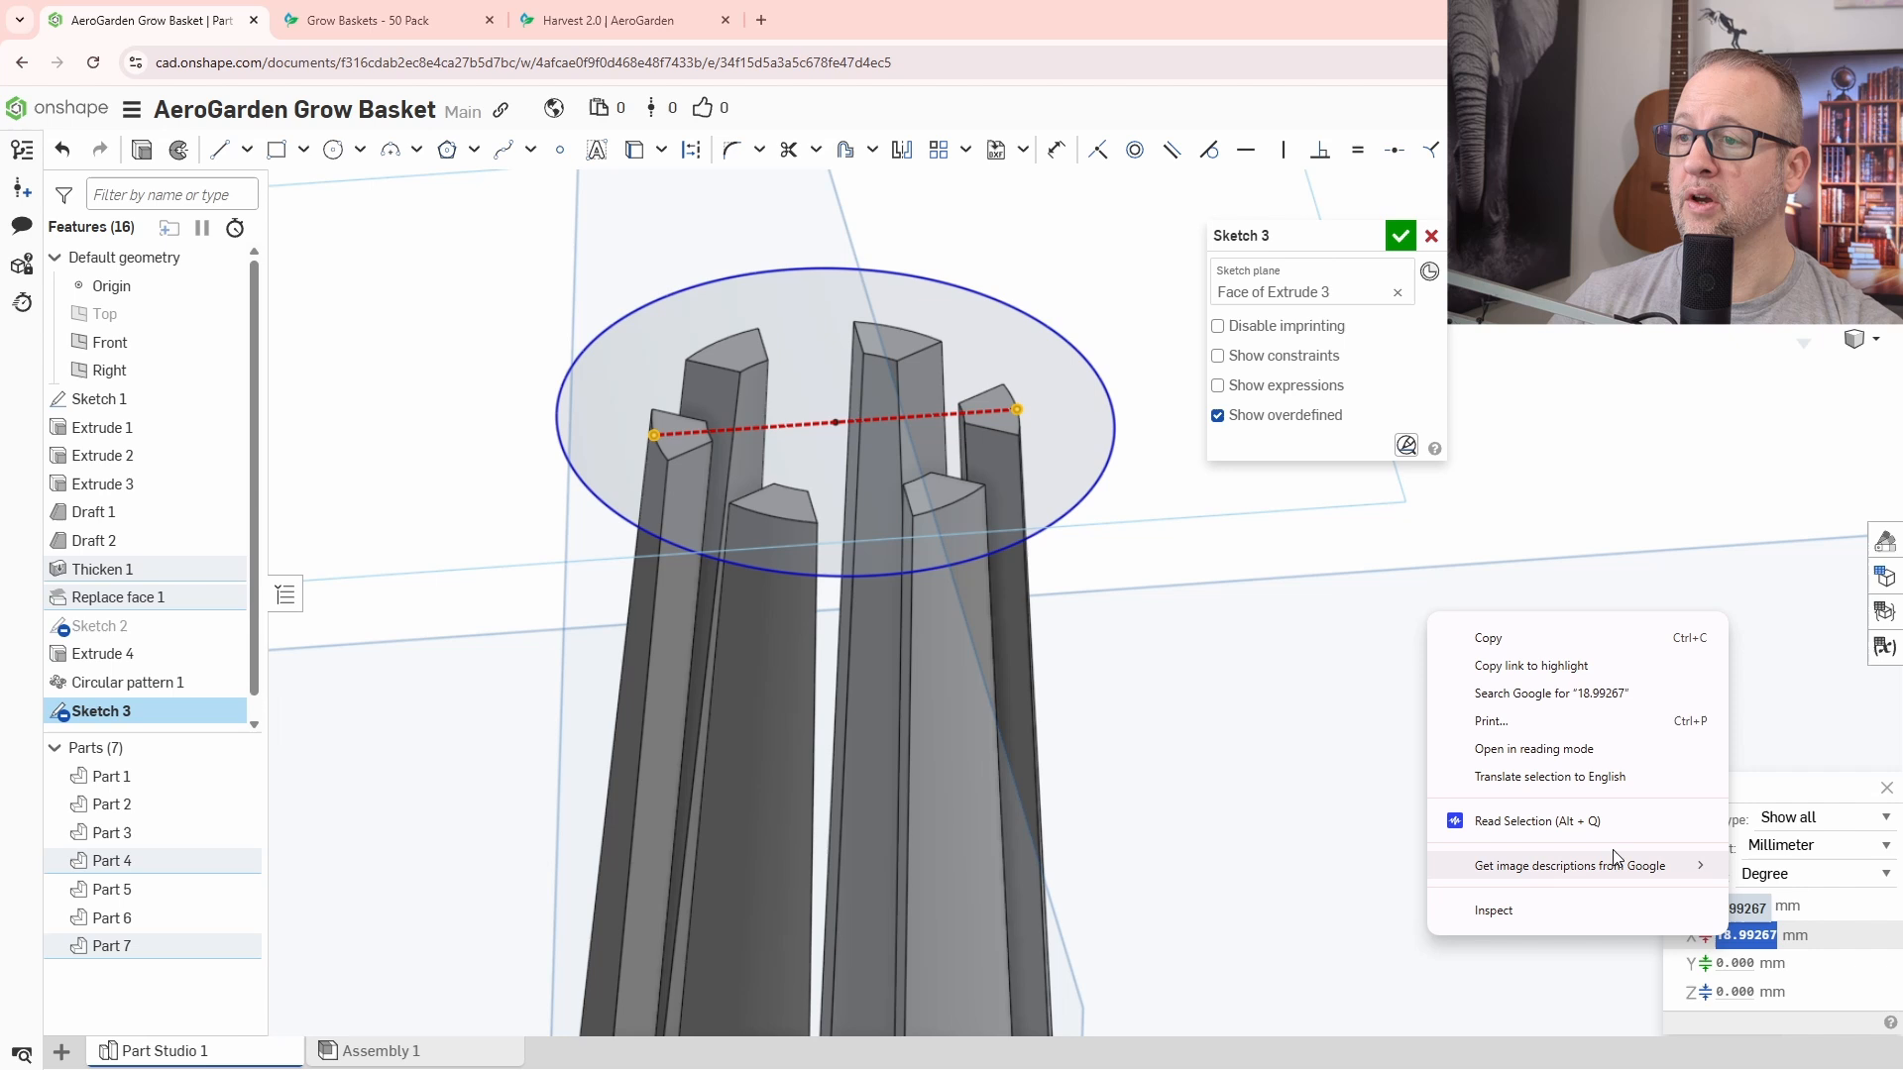
click(1505, 639)
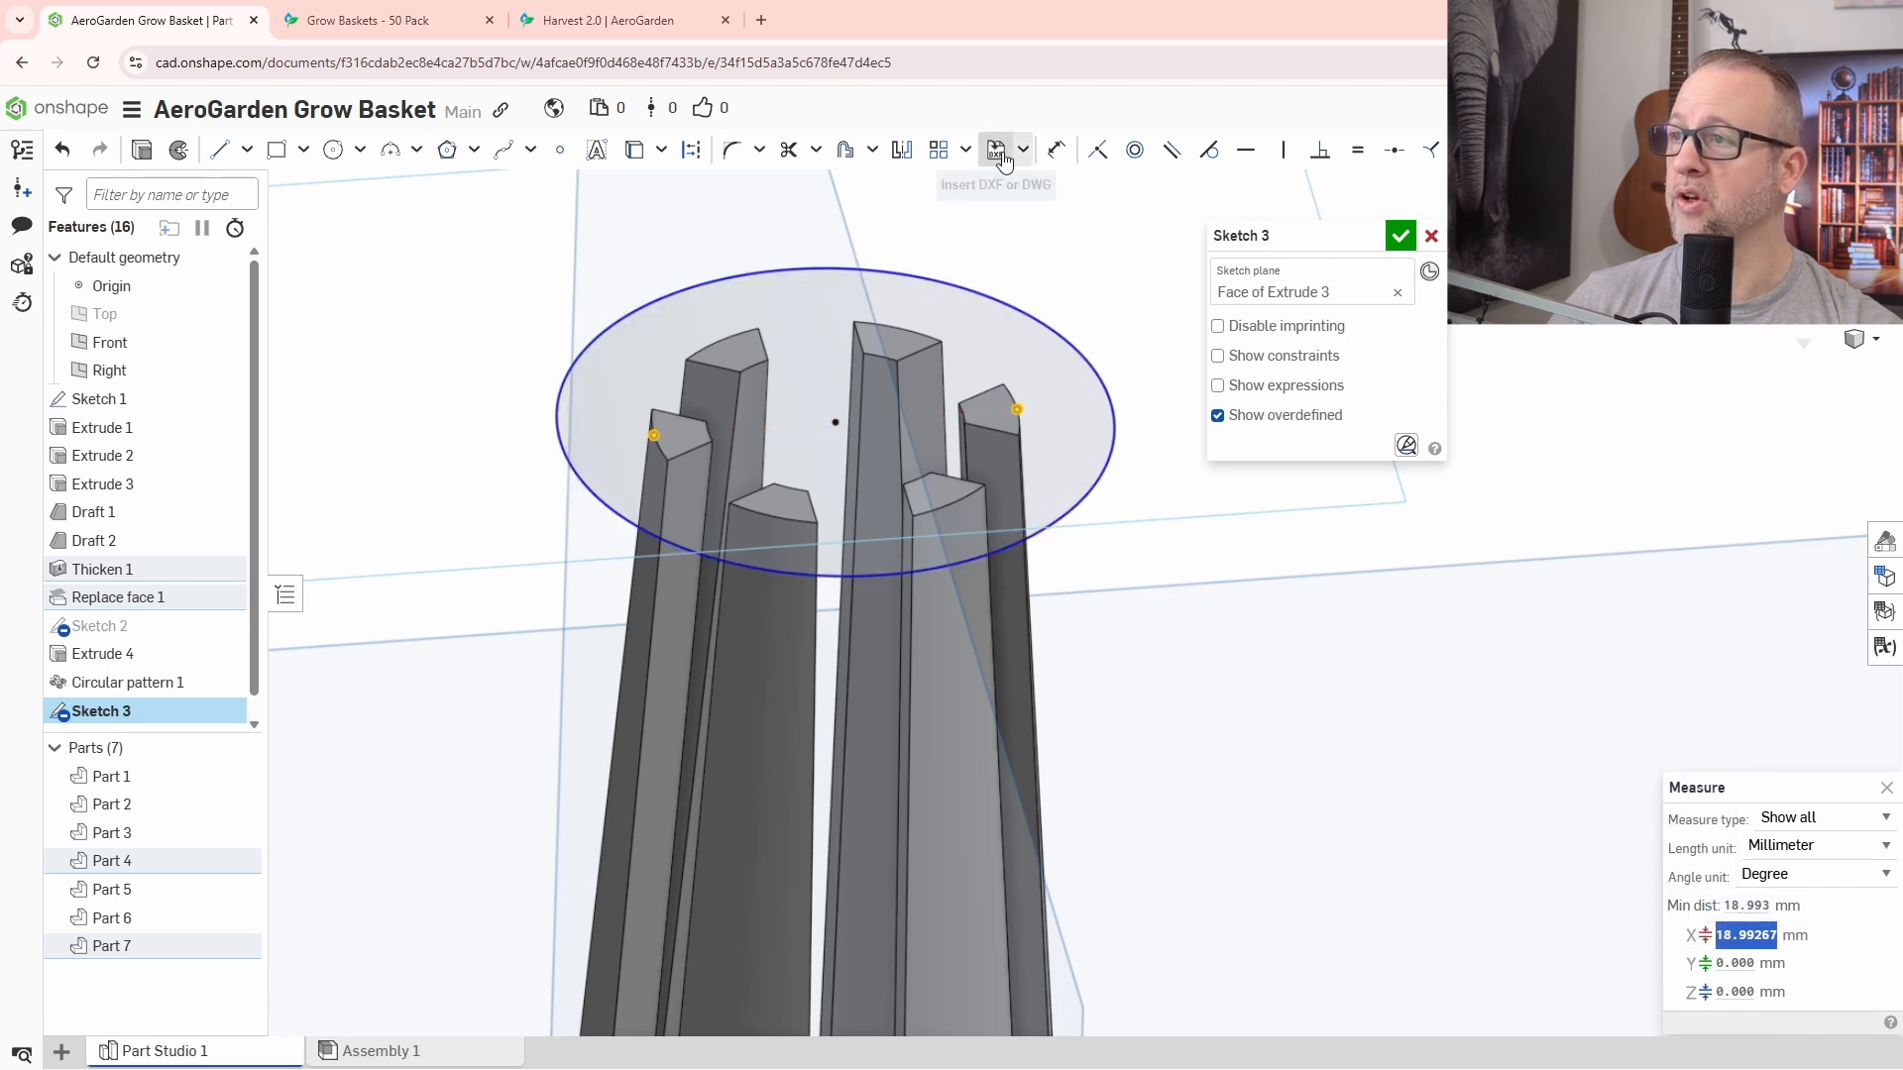
Dimension the circle's diameter with the copied value of 18.99267 mm and finish the sketch.
click(1057, 150)
click(991, 294)
click(1053, 253)
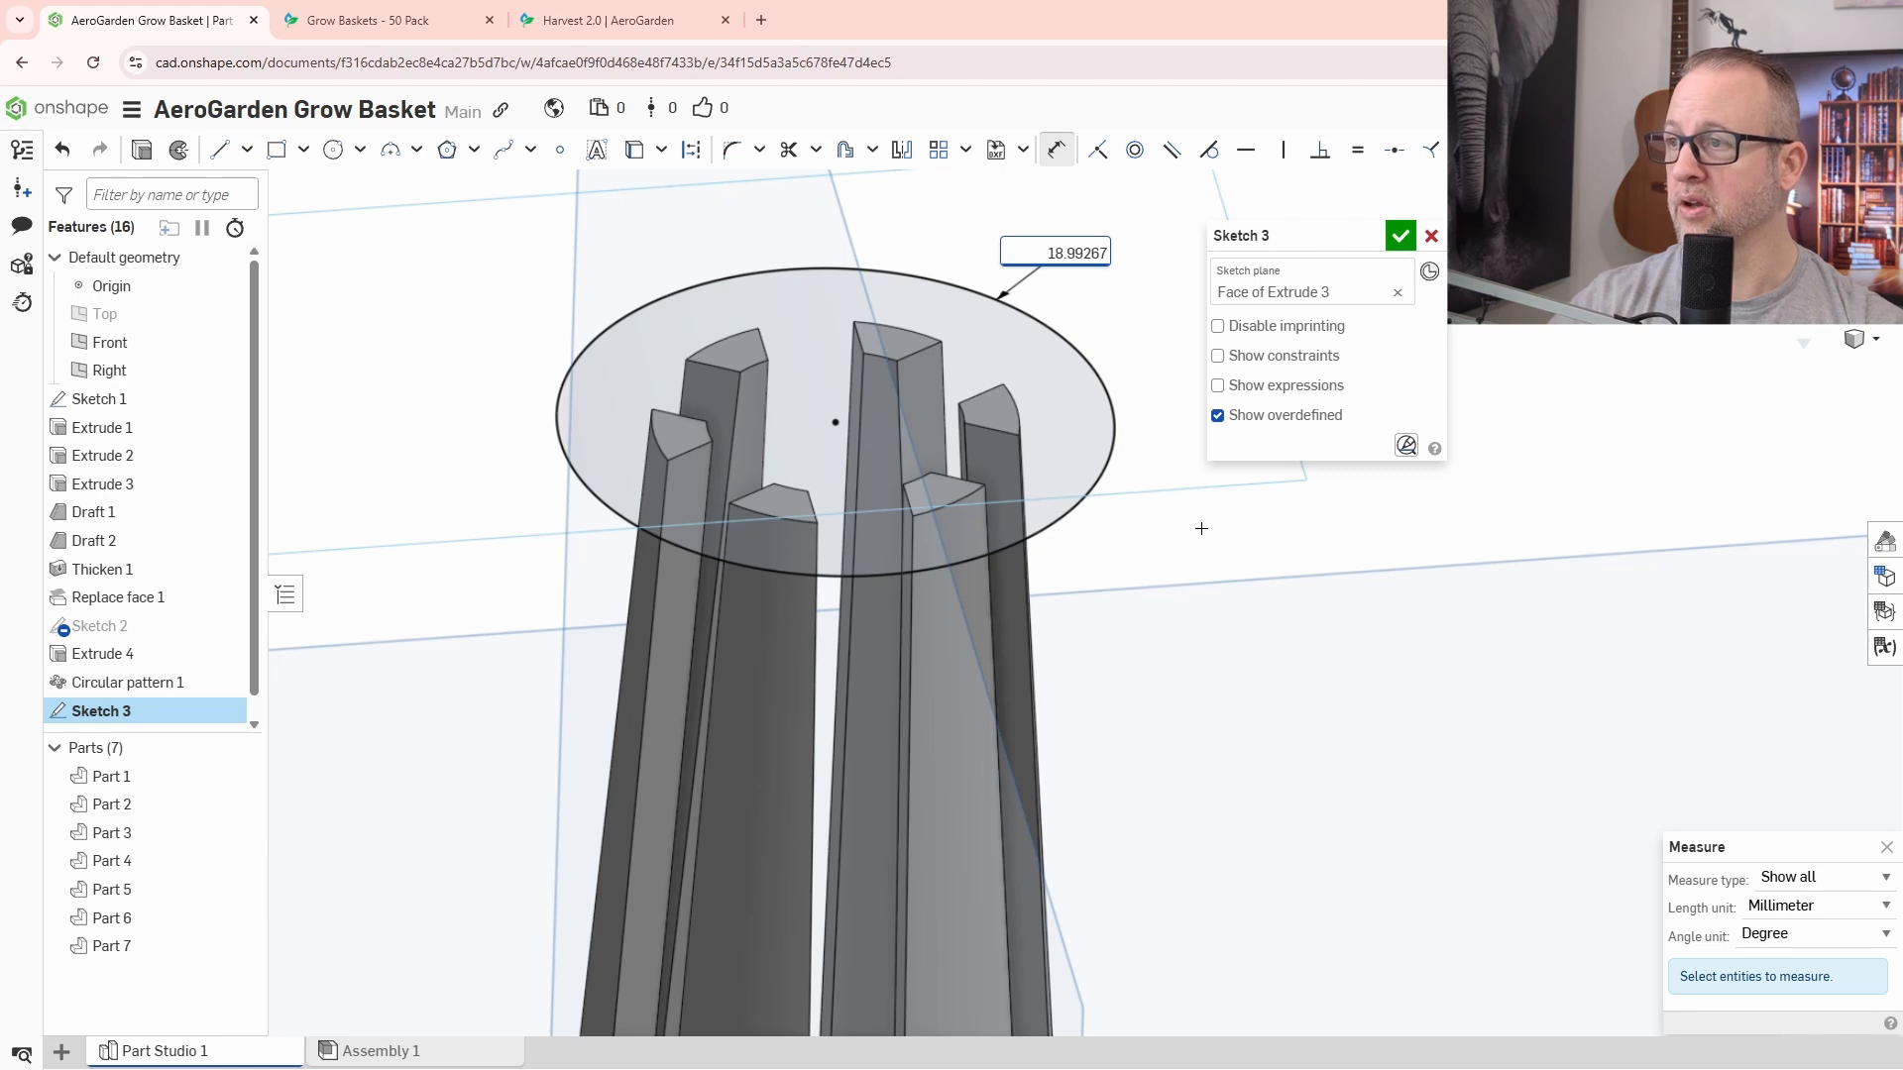
key(Return)
scroll(1288, 694, down, 5)
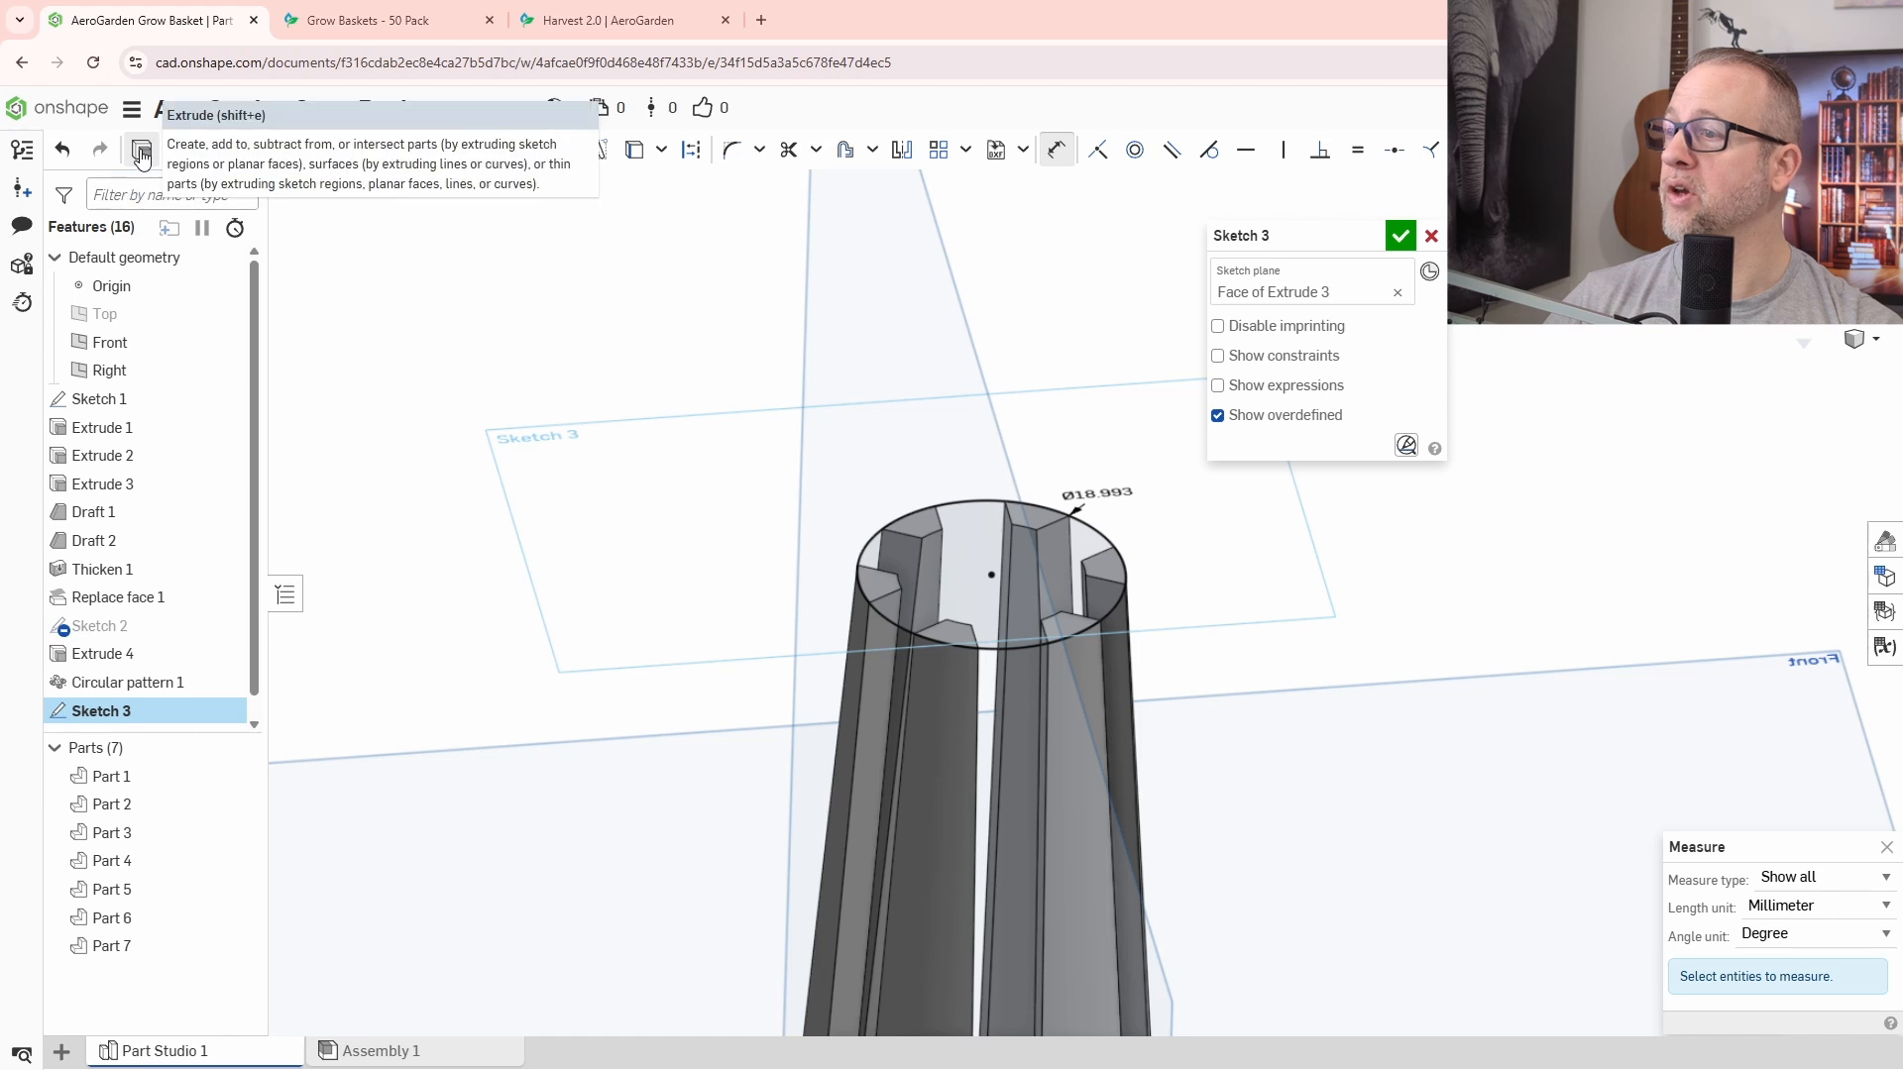
click(1398, 238)
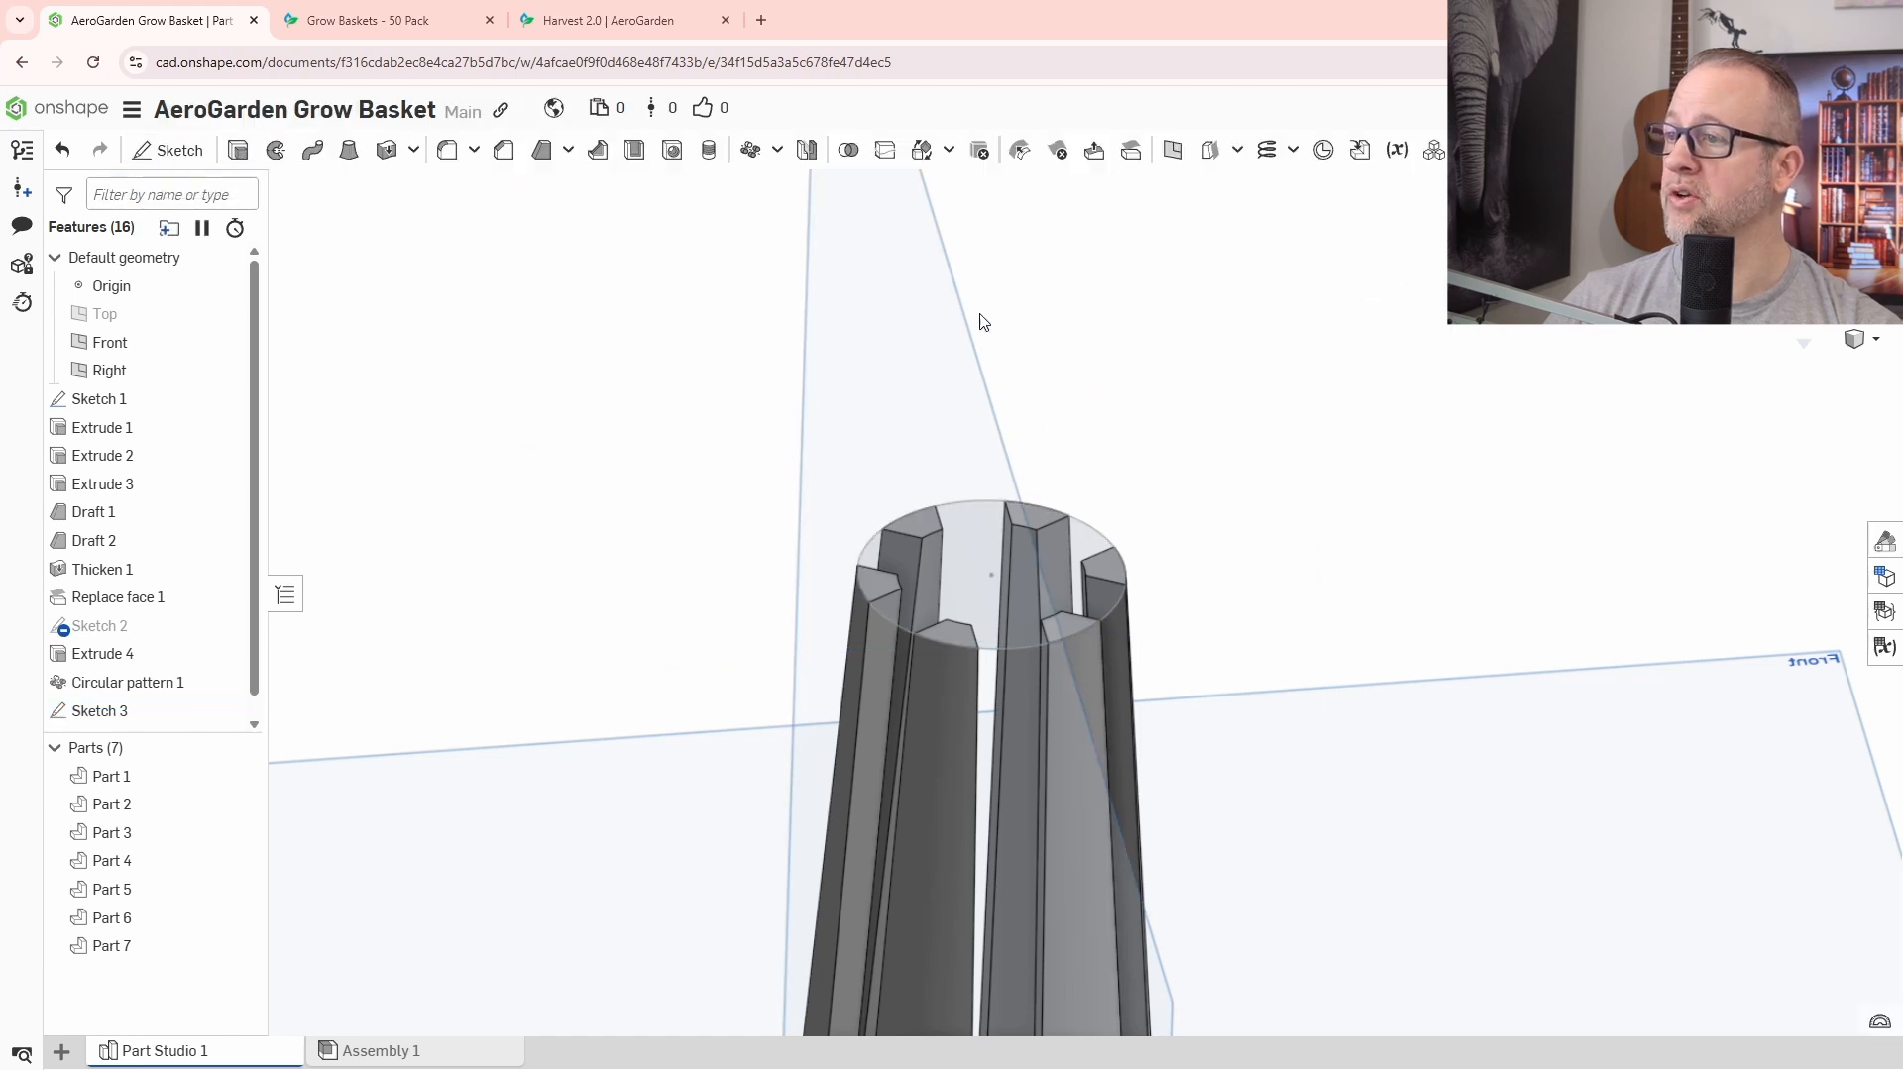
Extrude the circle's regions at the body's narrow end 2 mm outward, including the small region over one segment.
click(238, 150)
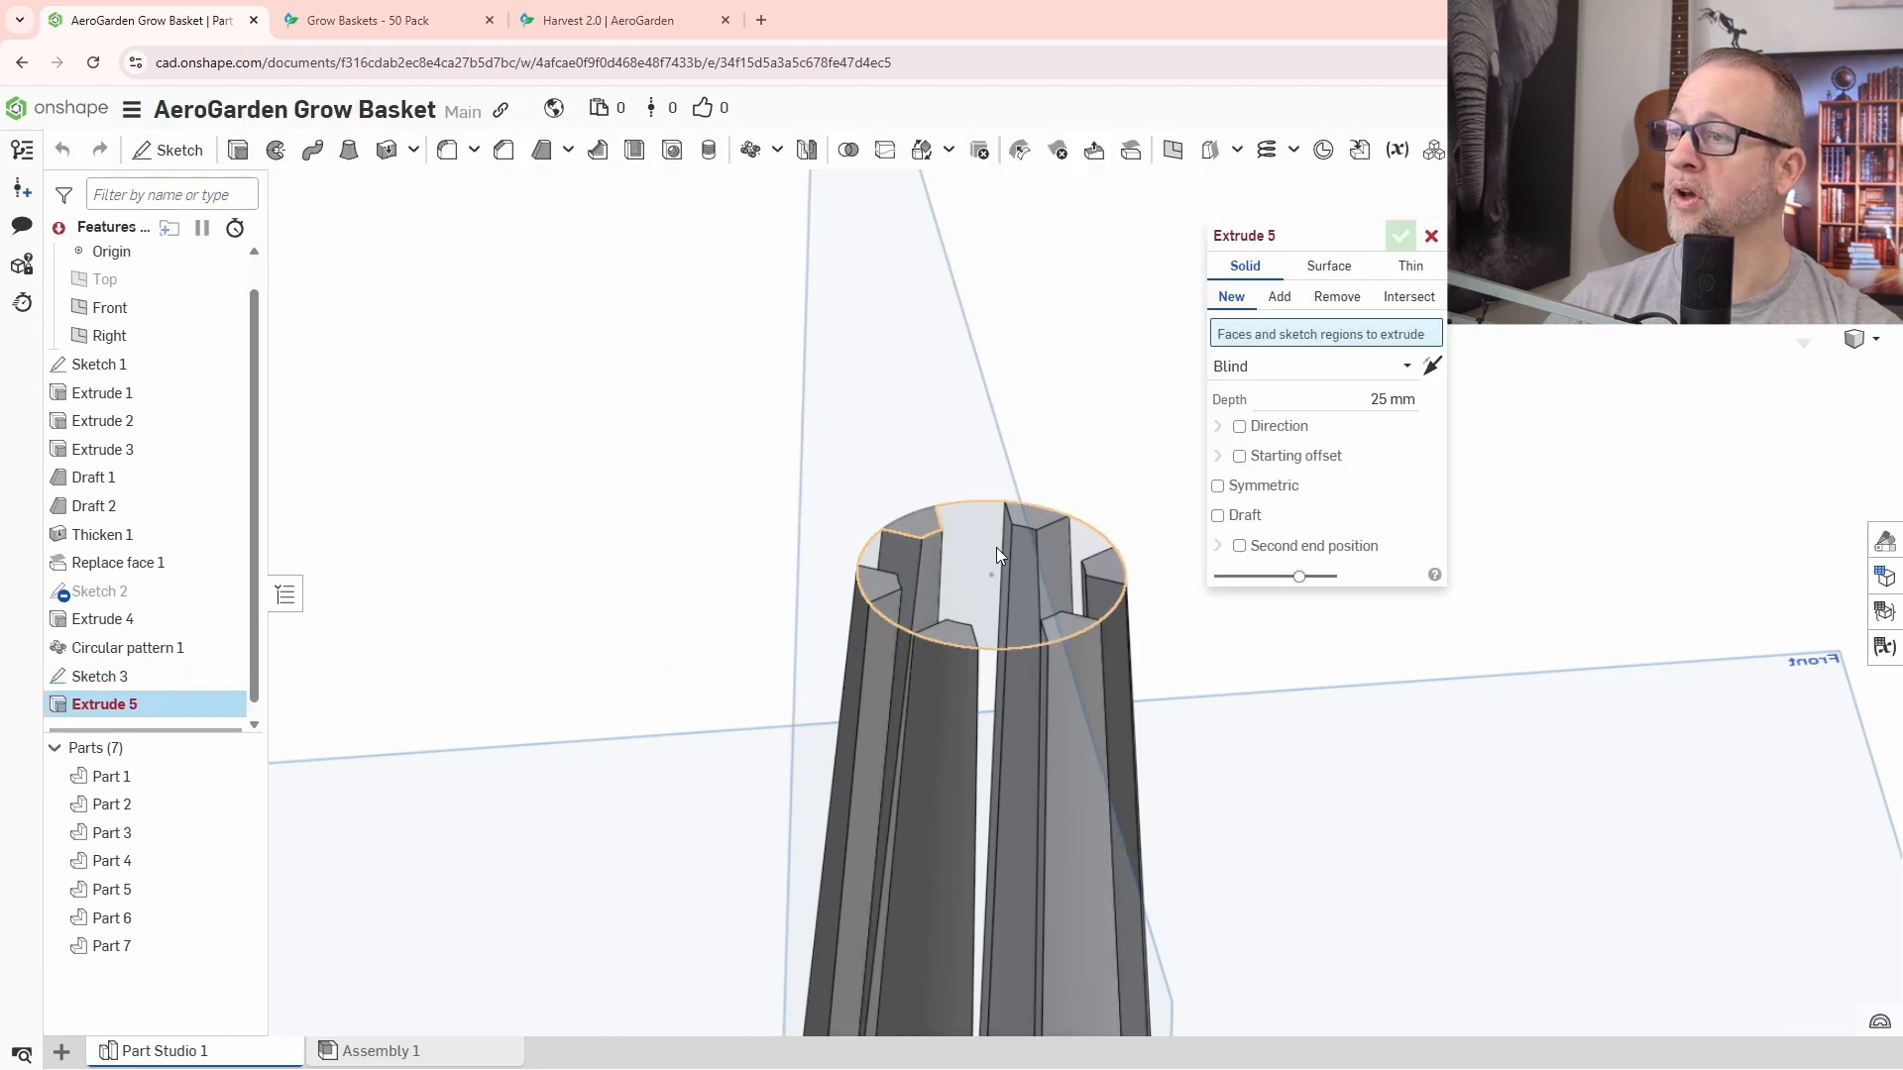
click(967, 502)
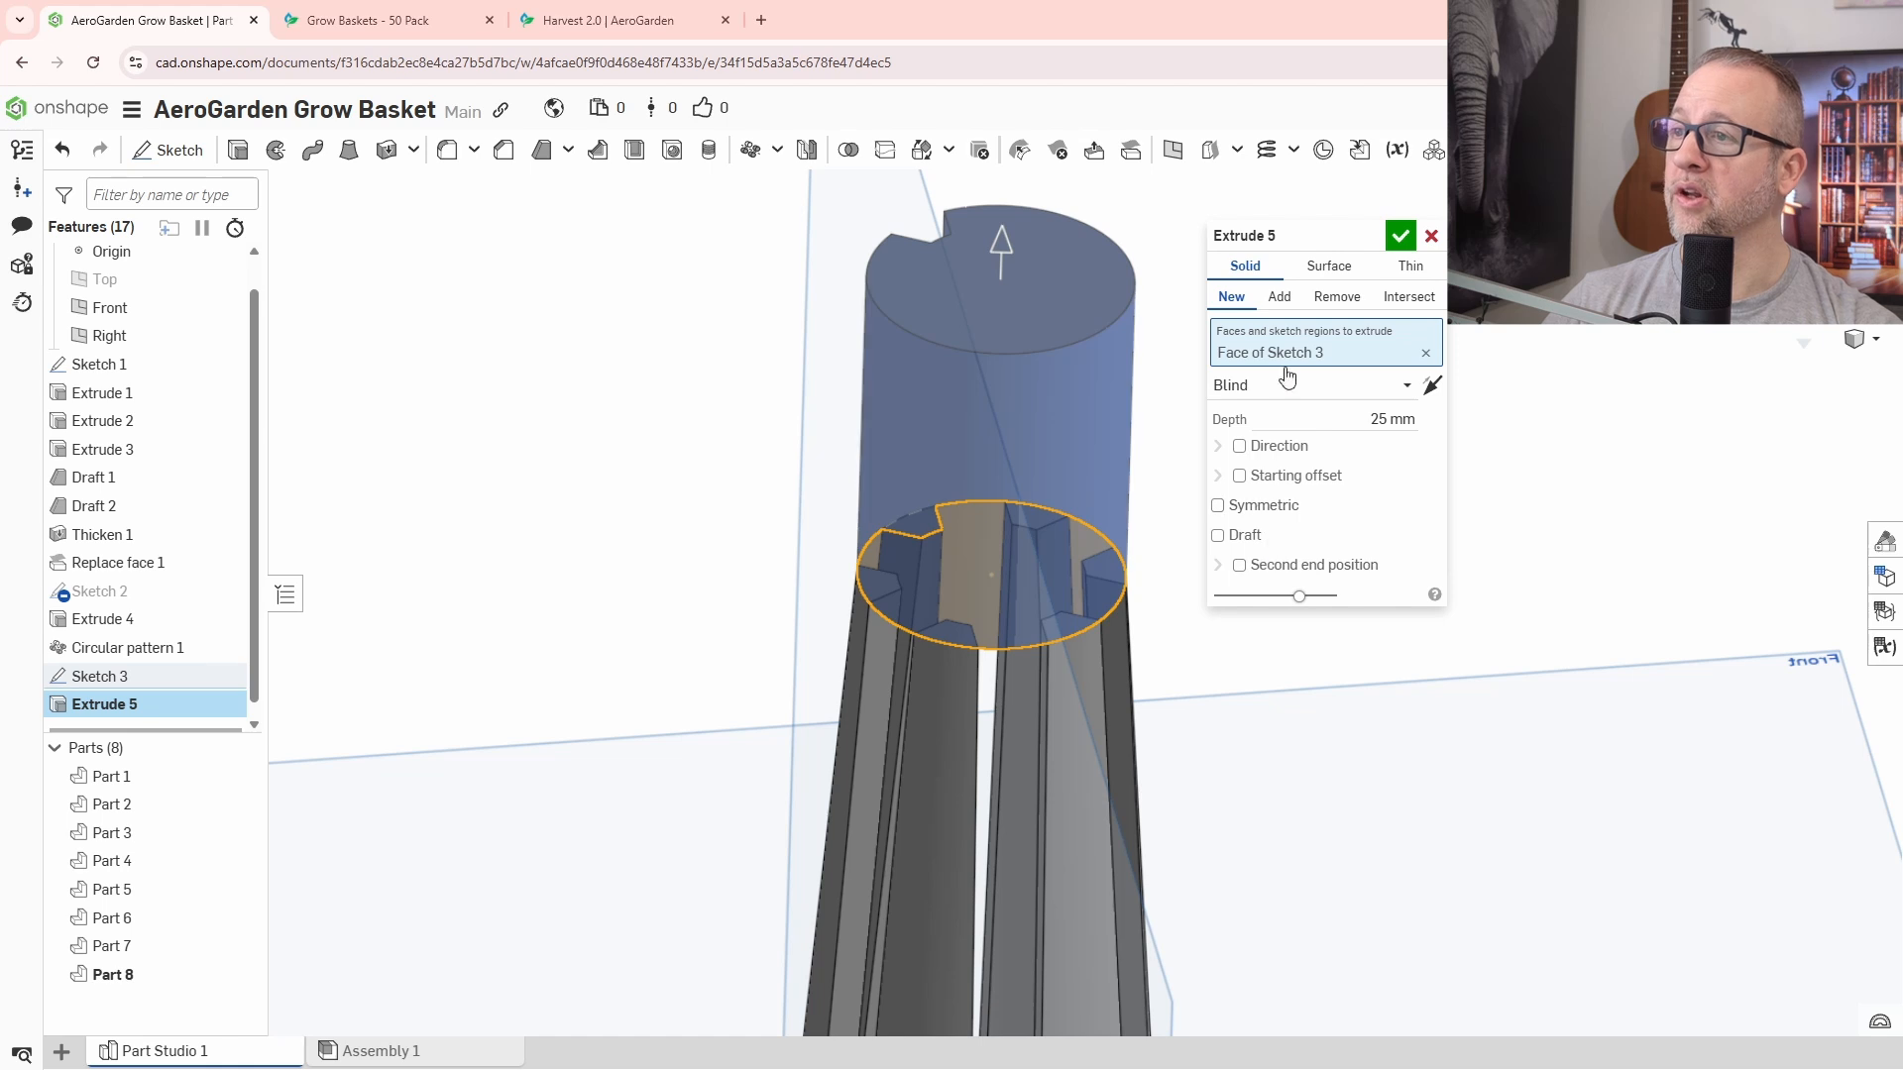
click(1371, 416)
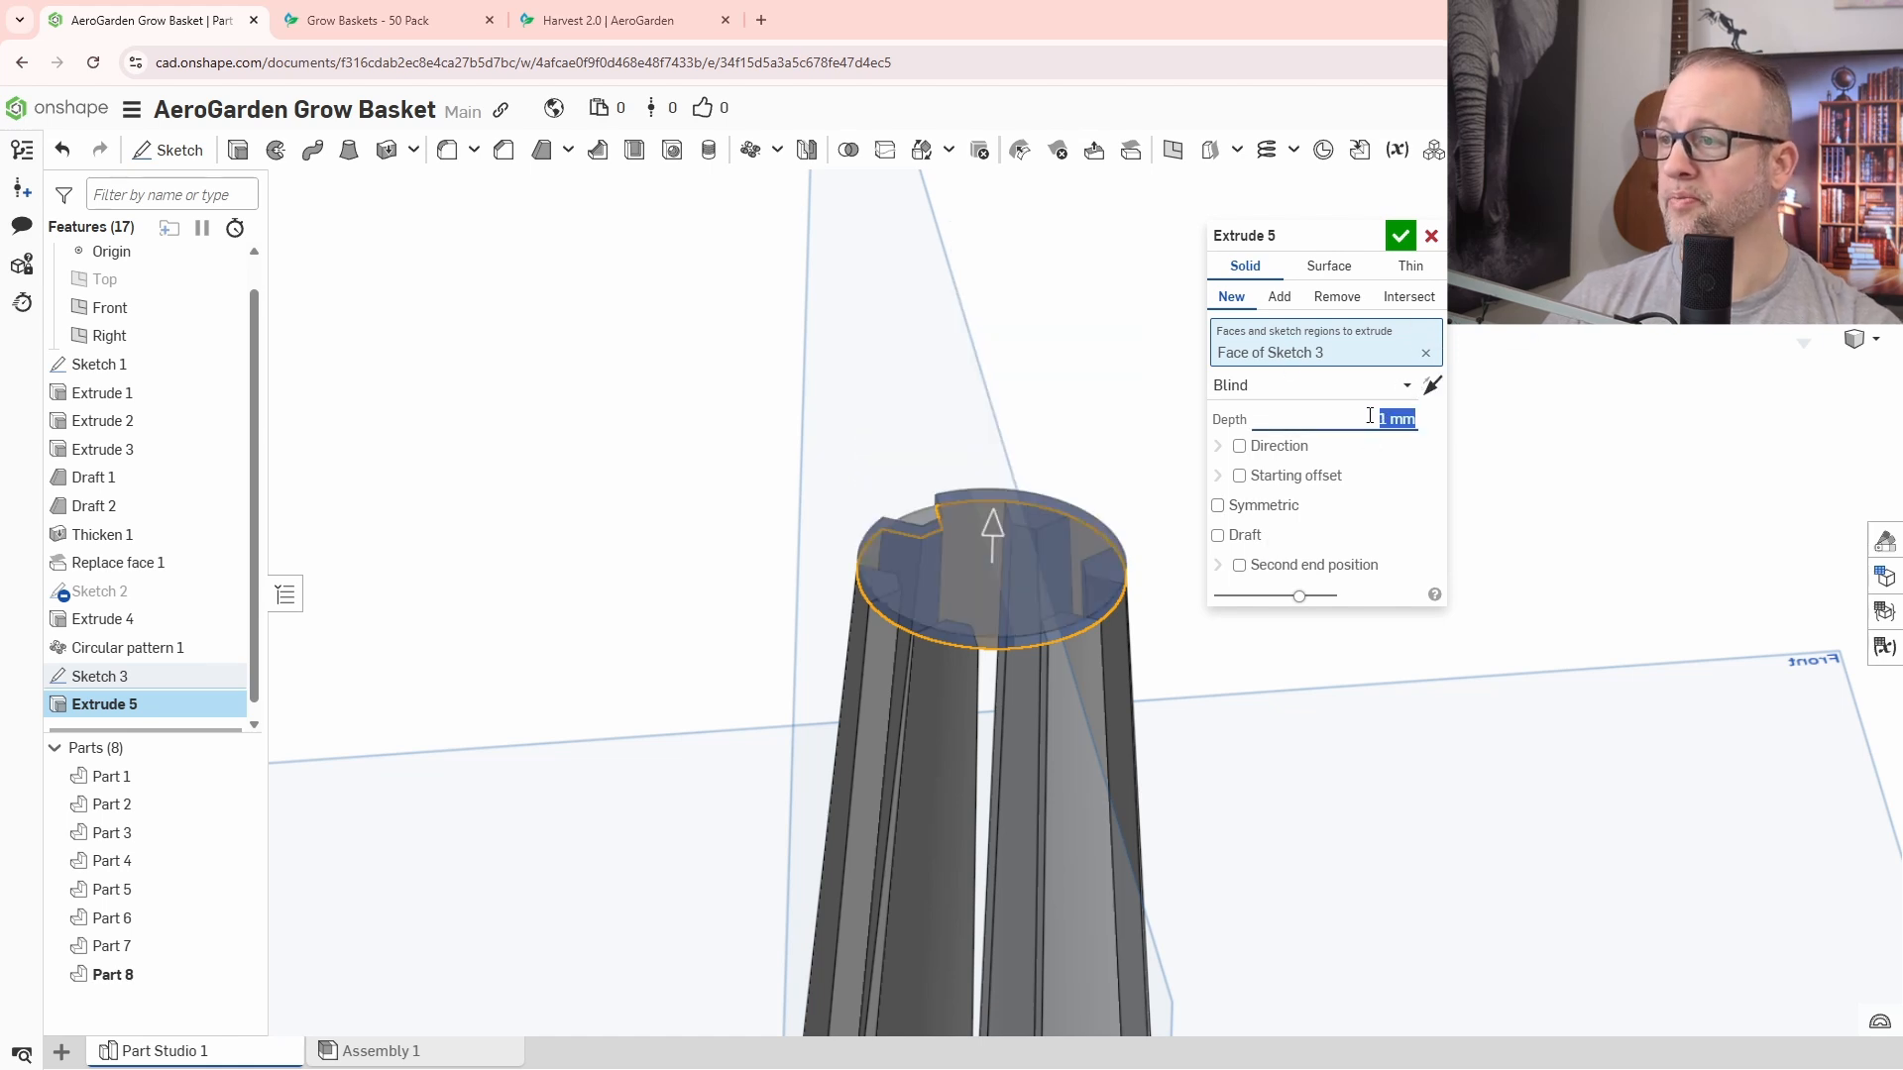
text(2)
key(Return)
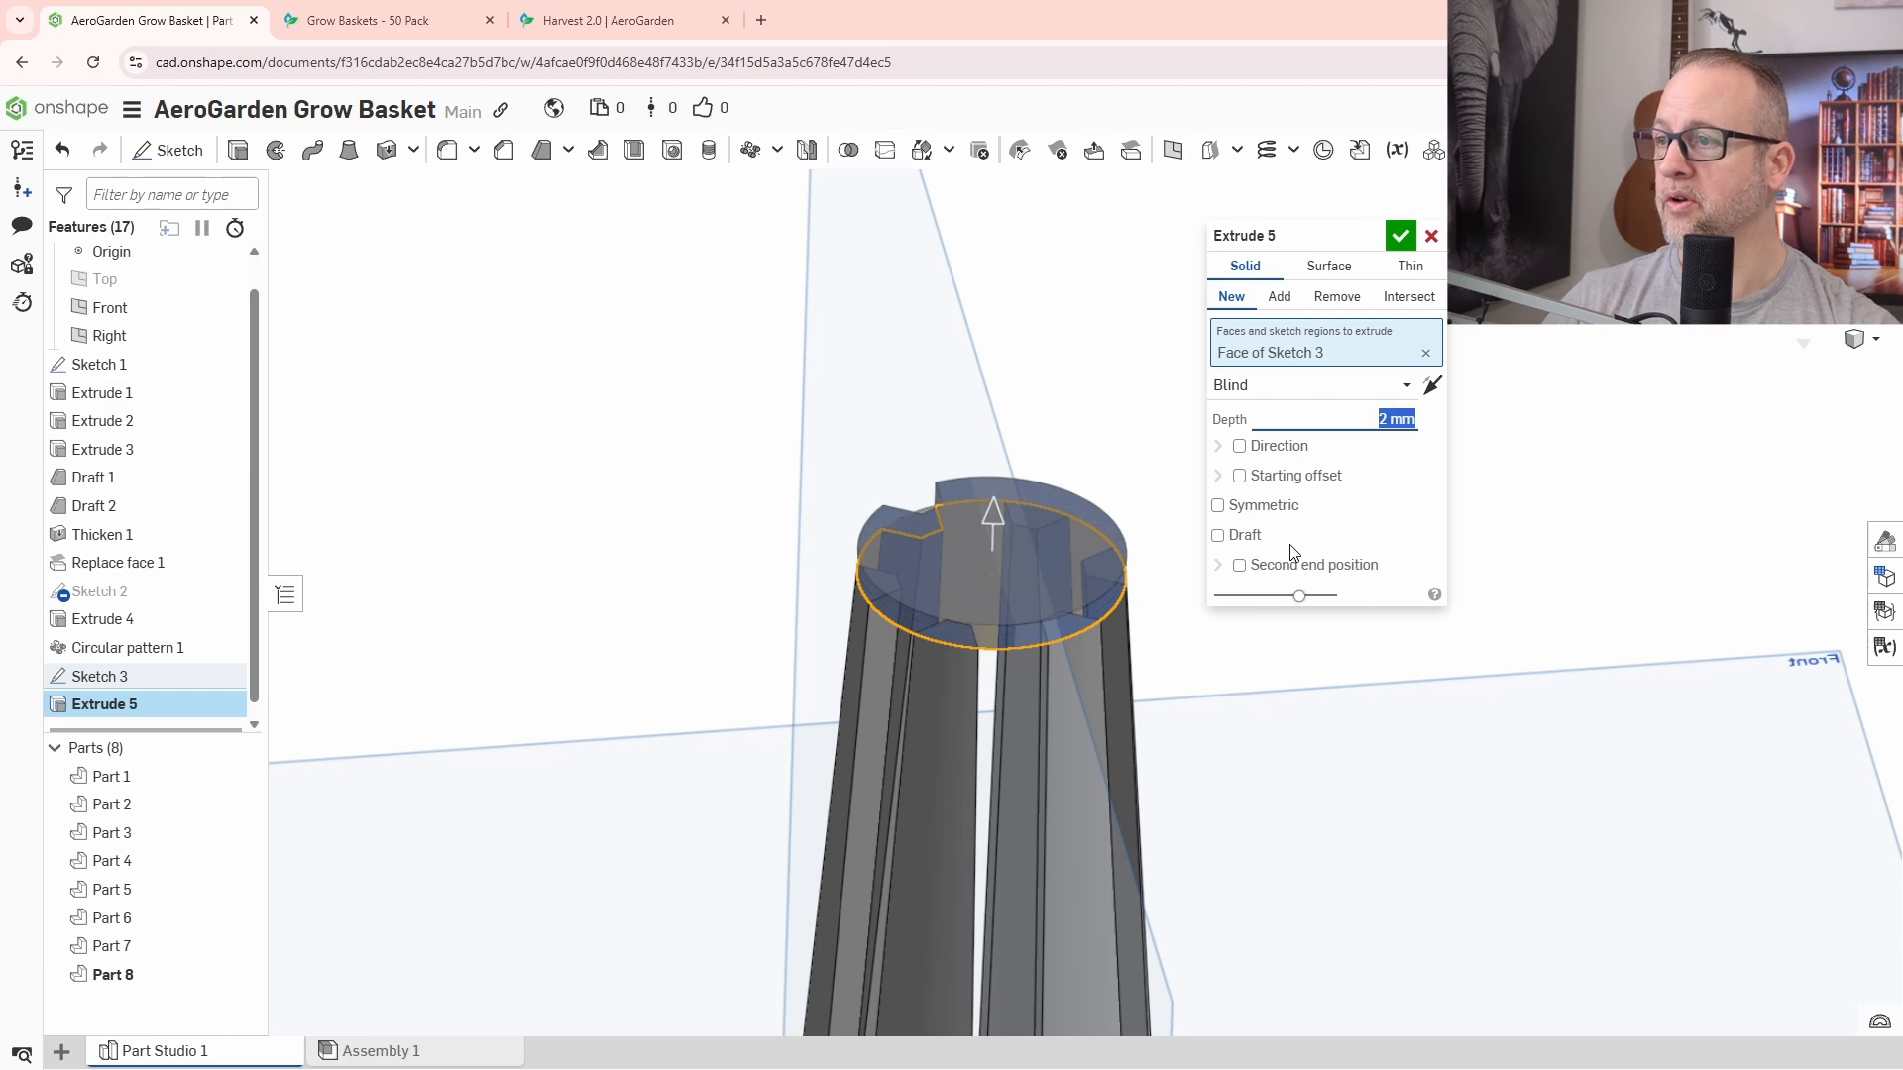
mouse_move(1310, 701)
right_down()
mouse_move(1304, 646)
mouse_move(1328, 649)
mouse_move(1291, 705)
mouse_move(1322, 749)
mouse_move(1304, 721)
right_up()
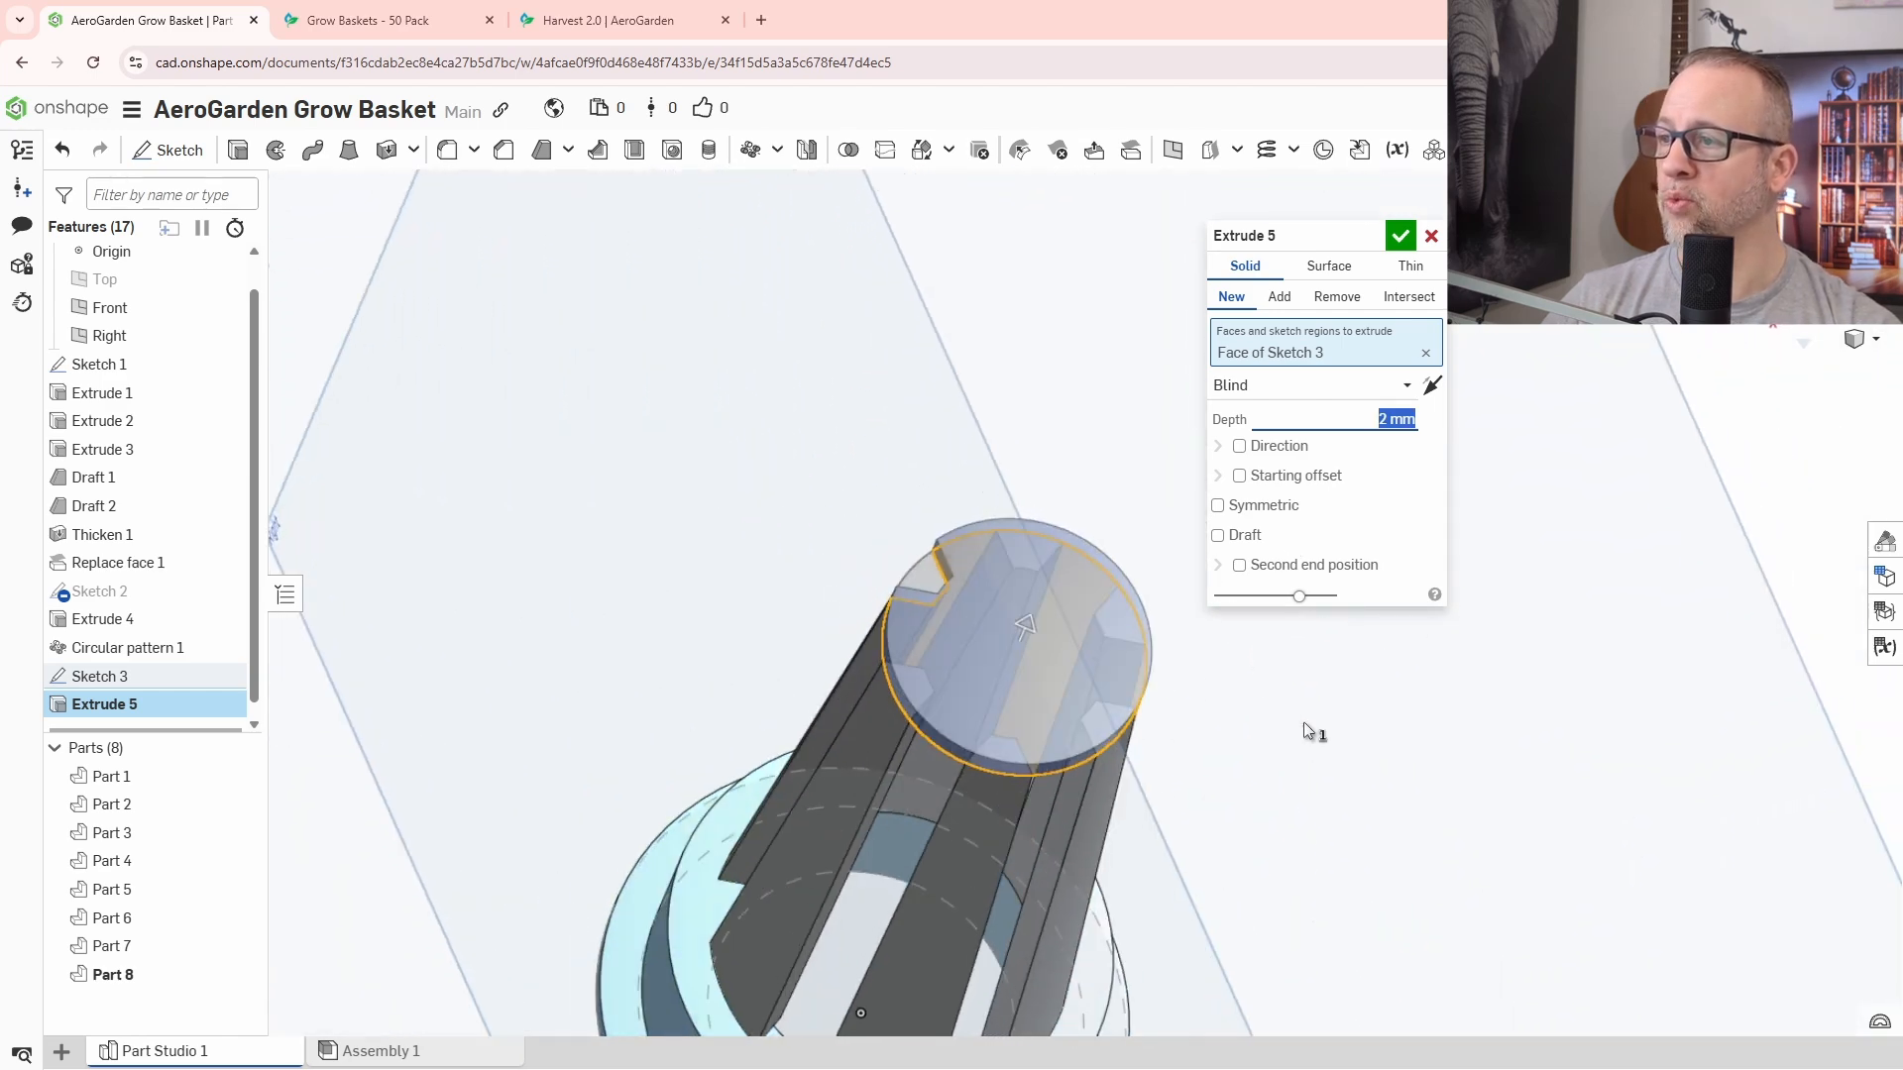
scroll(1009, 537, up, 4)
click(961, 562)
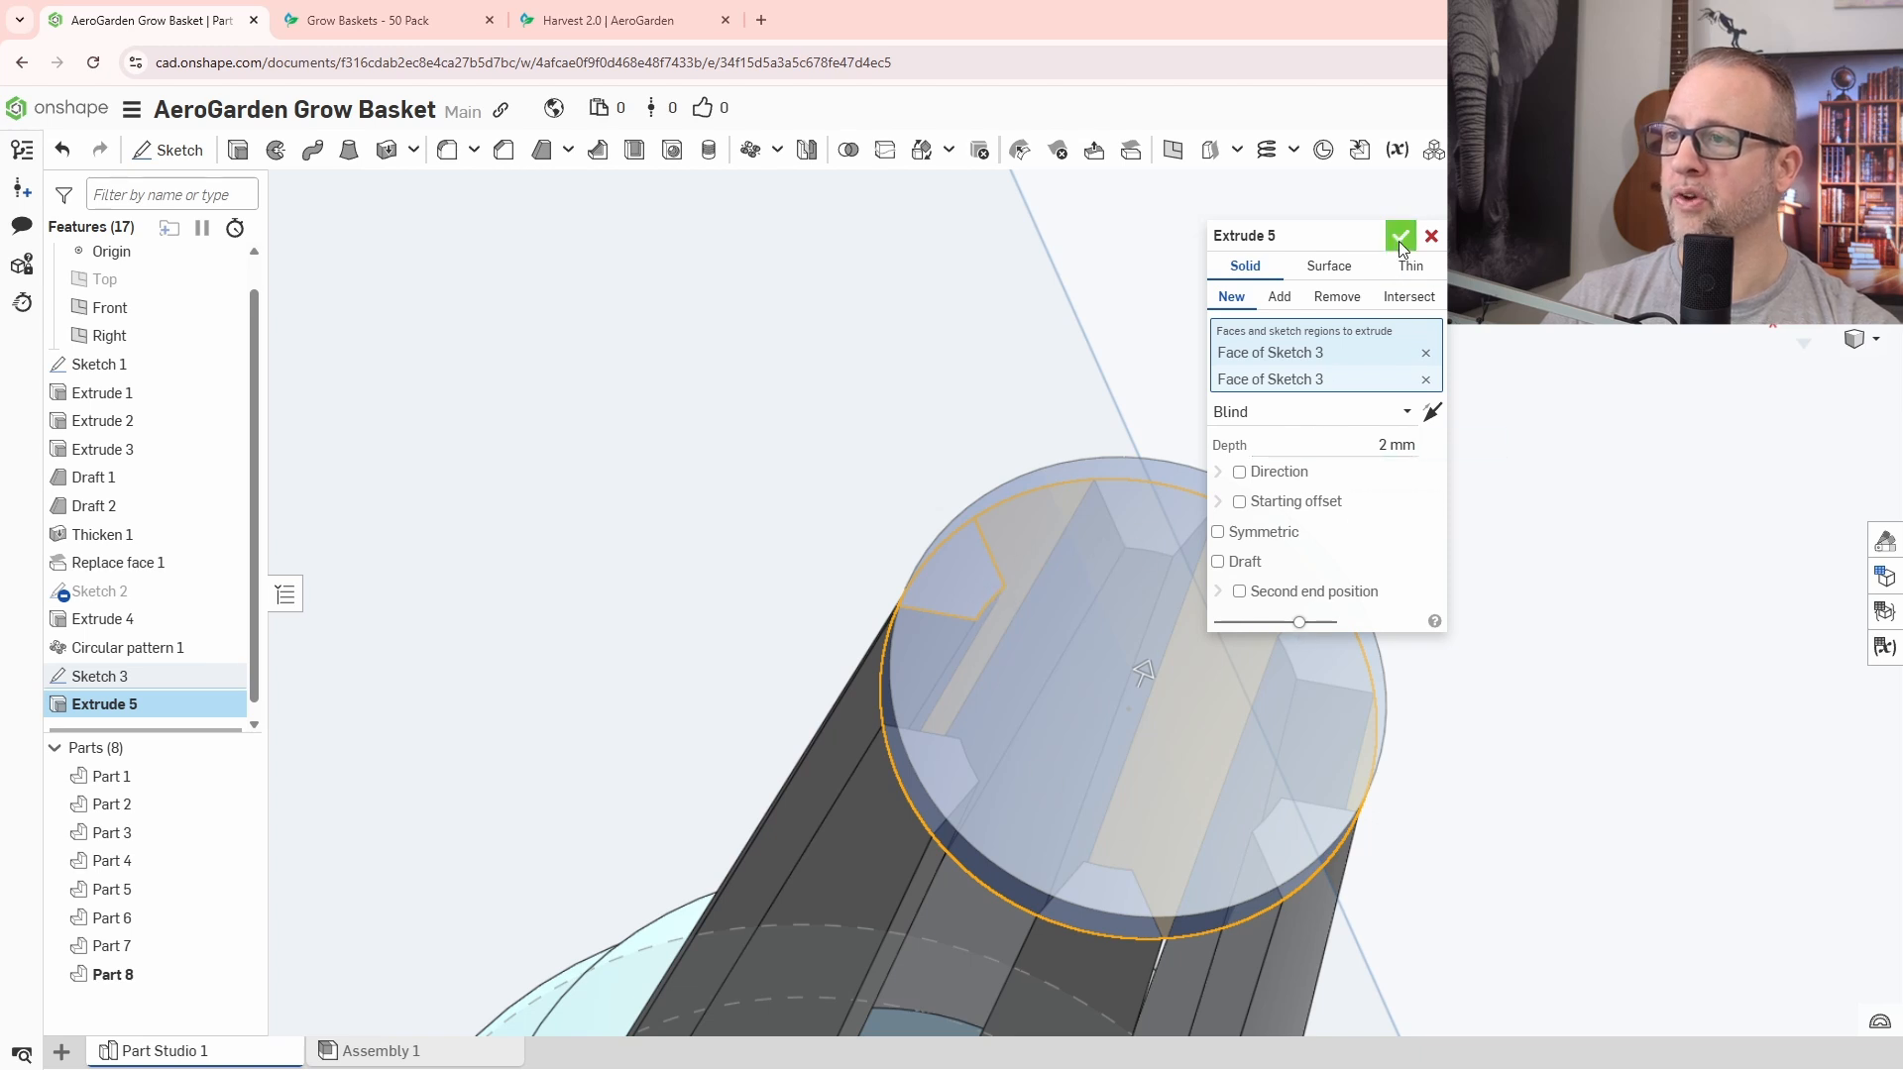
Make the disc extrusion an Add operation with Part 3 as its merge scope and accept it.
click(1277, 299)
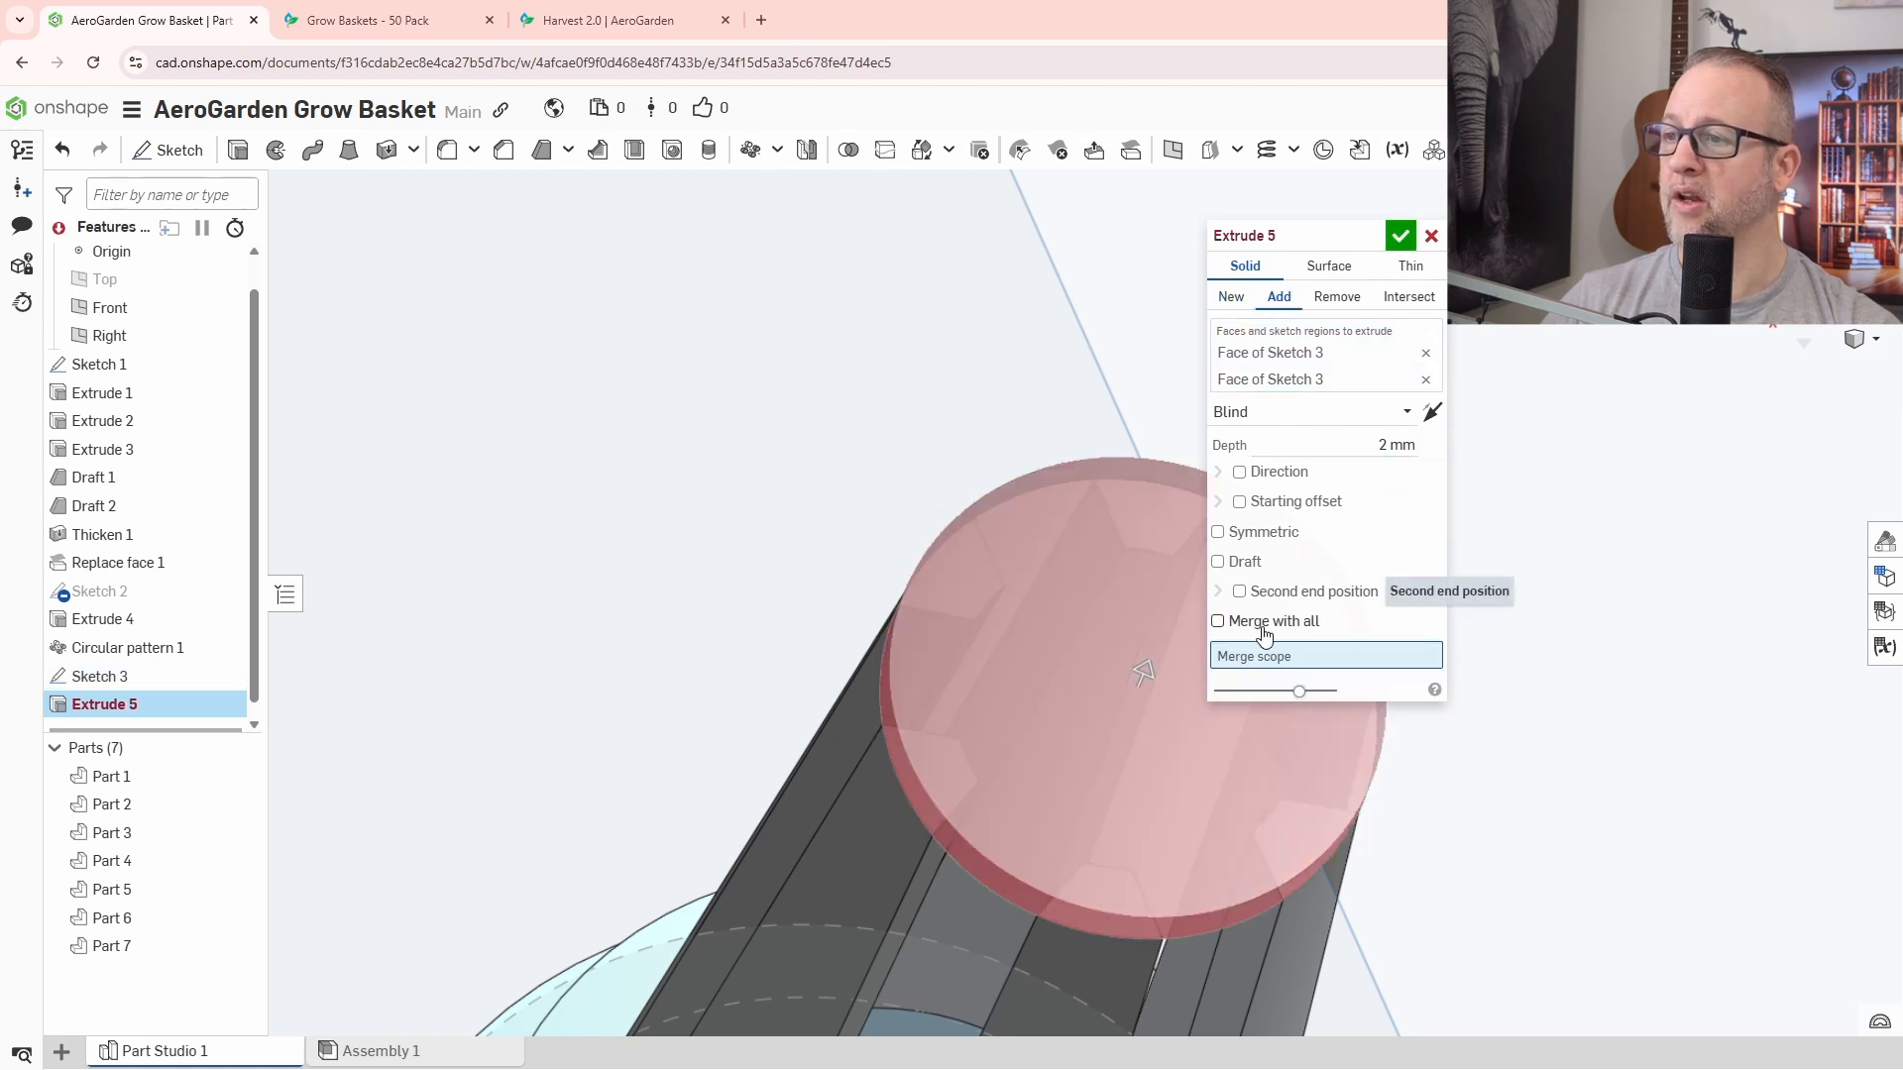
click(838, 735)
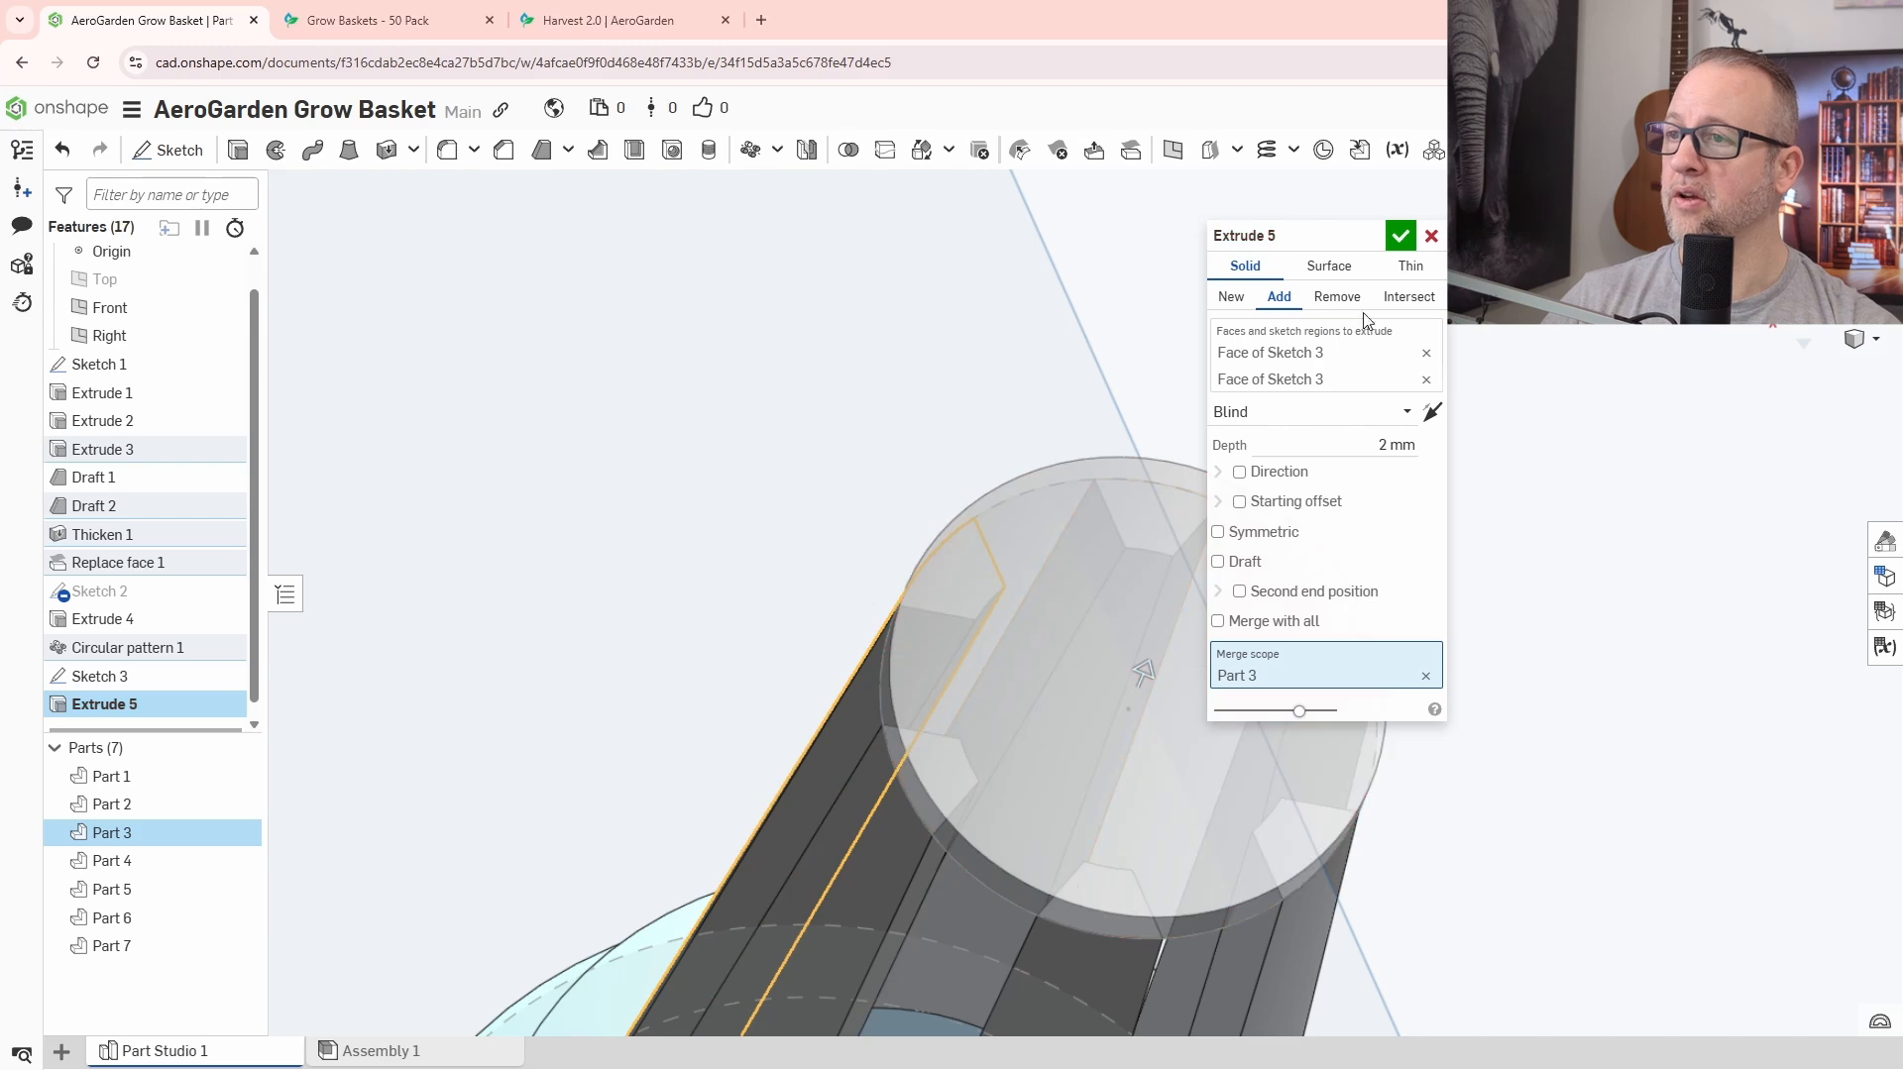
click(1398, 238)
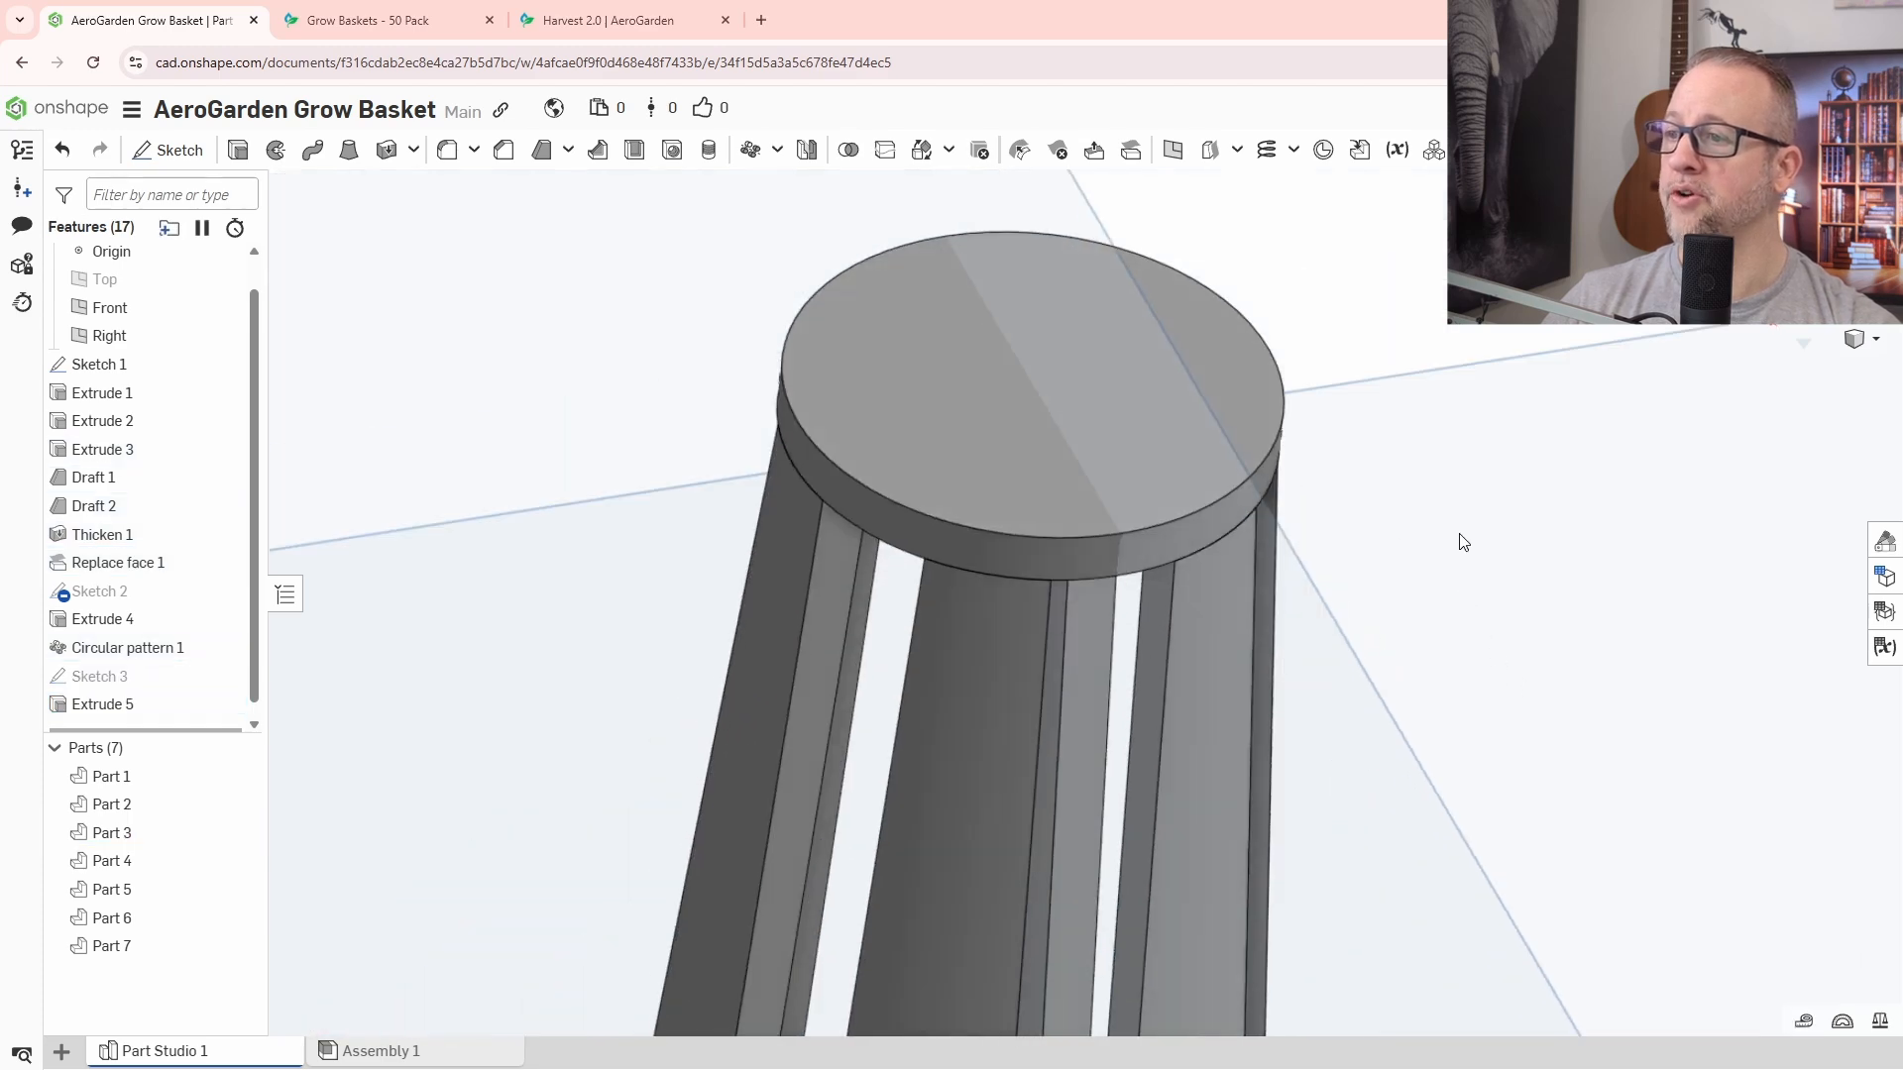
Examine the end disc's fit against the segments and the ledges at the segments' wide ends inside the collar.
right_drag(1452, 480, 1445, 436)
scroll(965, 288, up, 4)
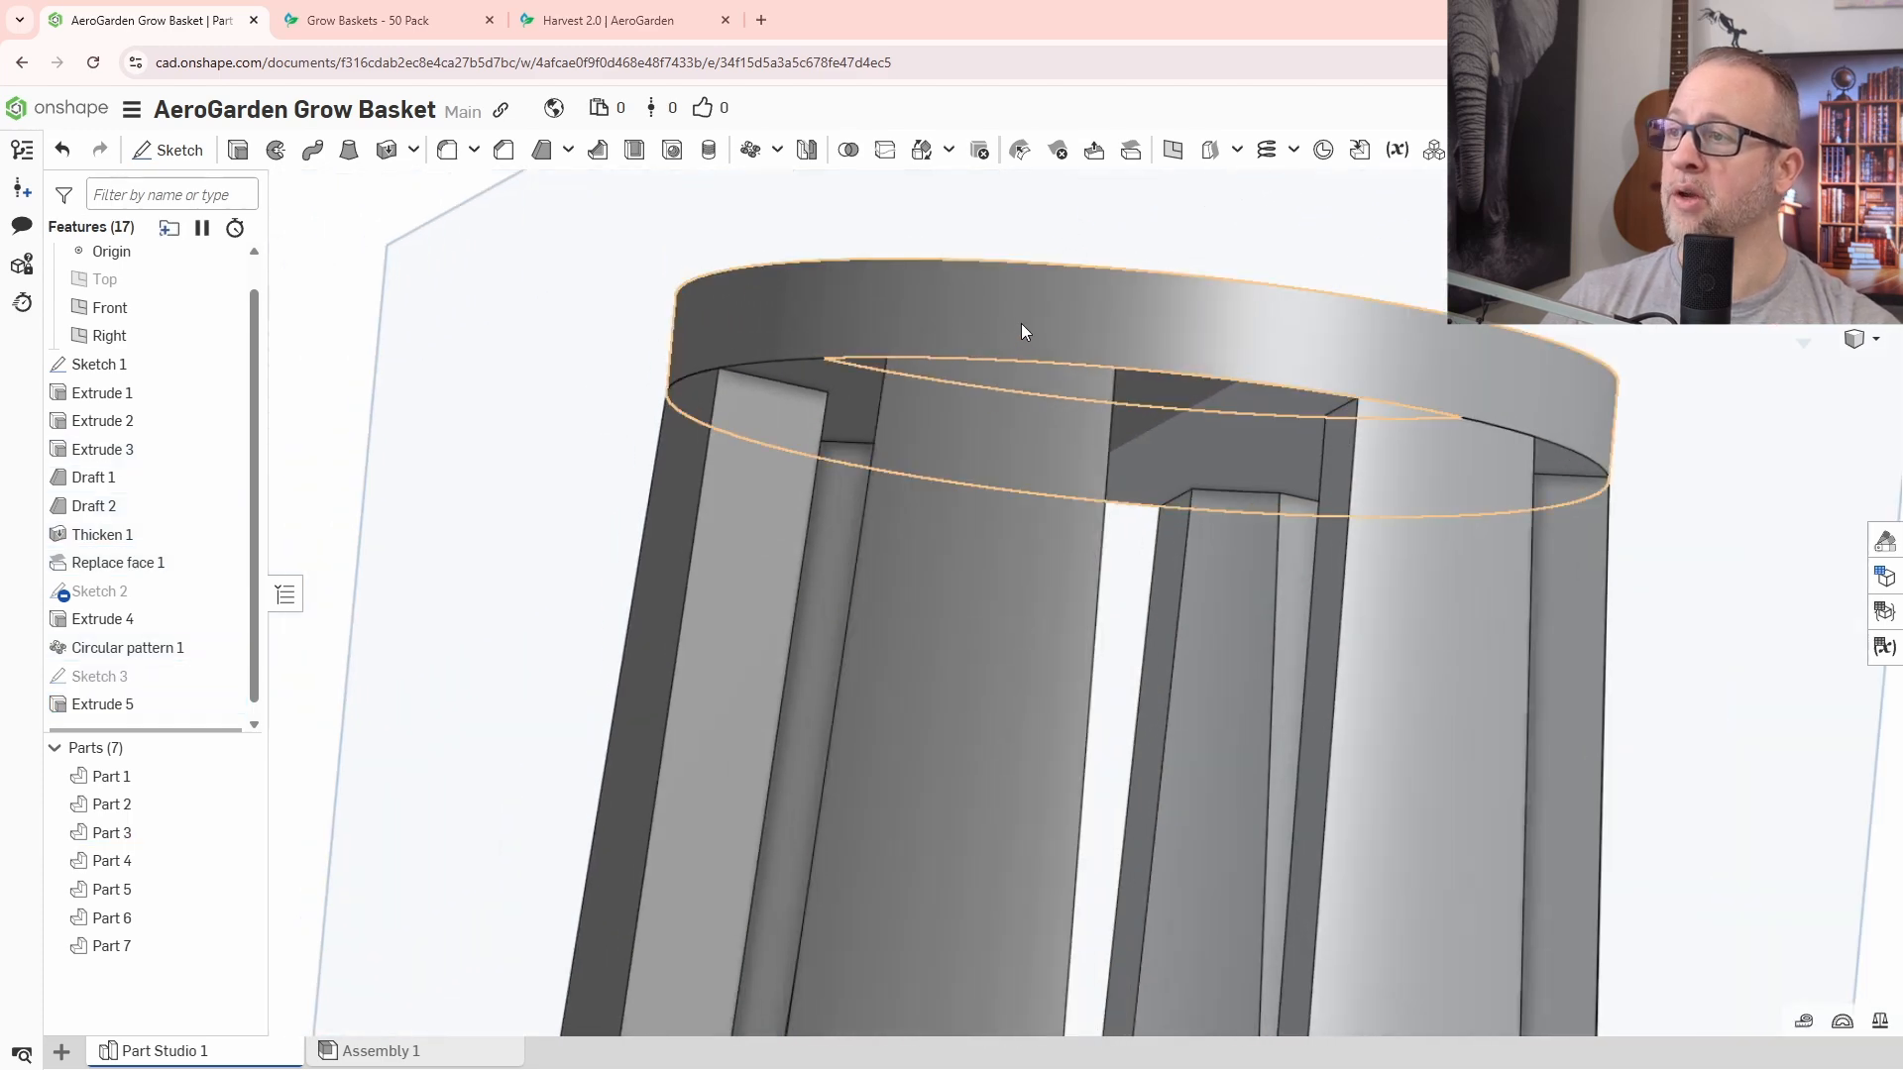
scroll(1134, 451, down, 5)
right_drag(1141, 466, 1457, 487)
middle_drag(1453, 479, 1311, 499)
right_drag(1395, 526, 1361, 565)
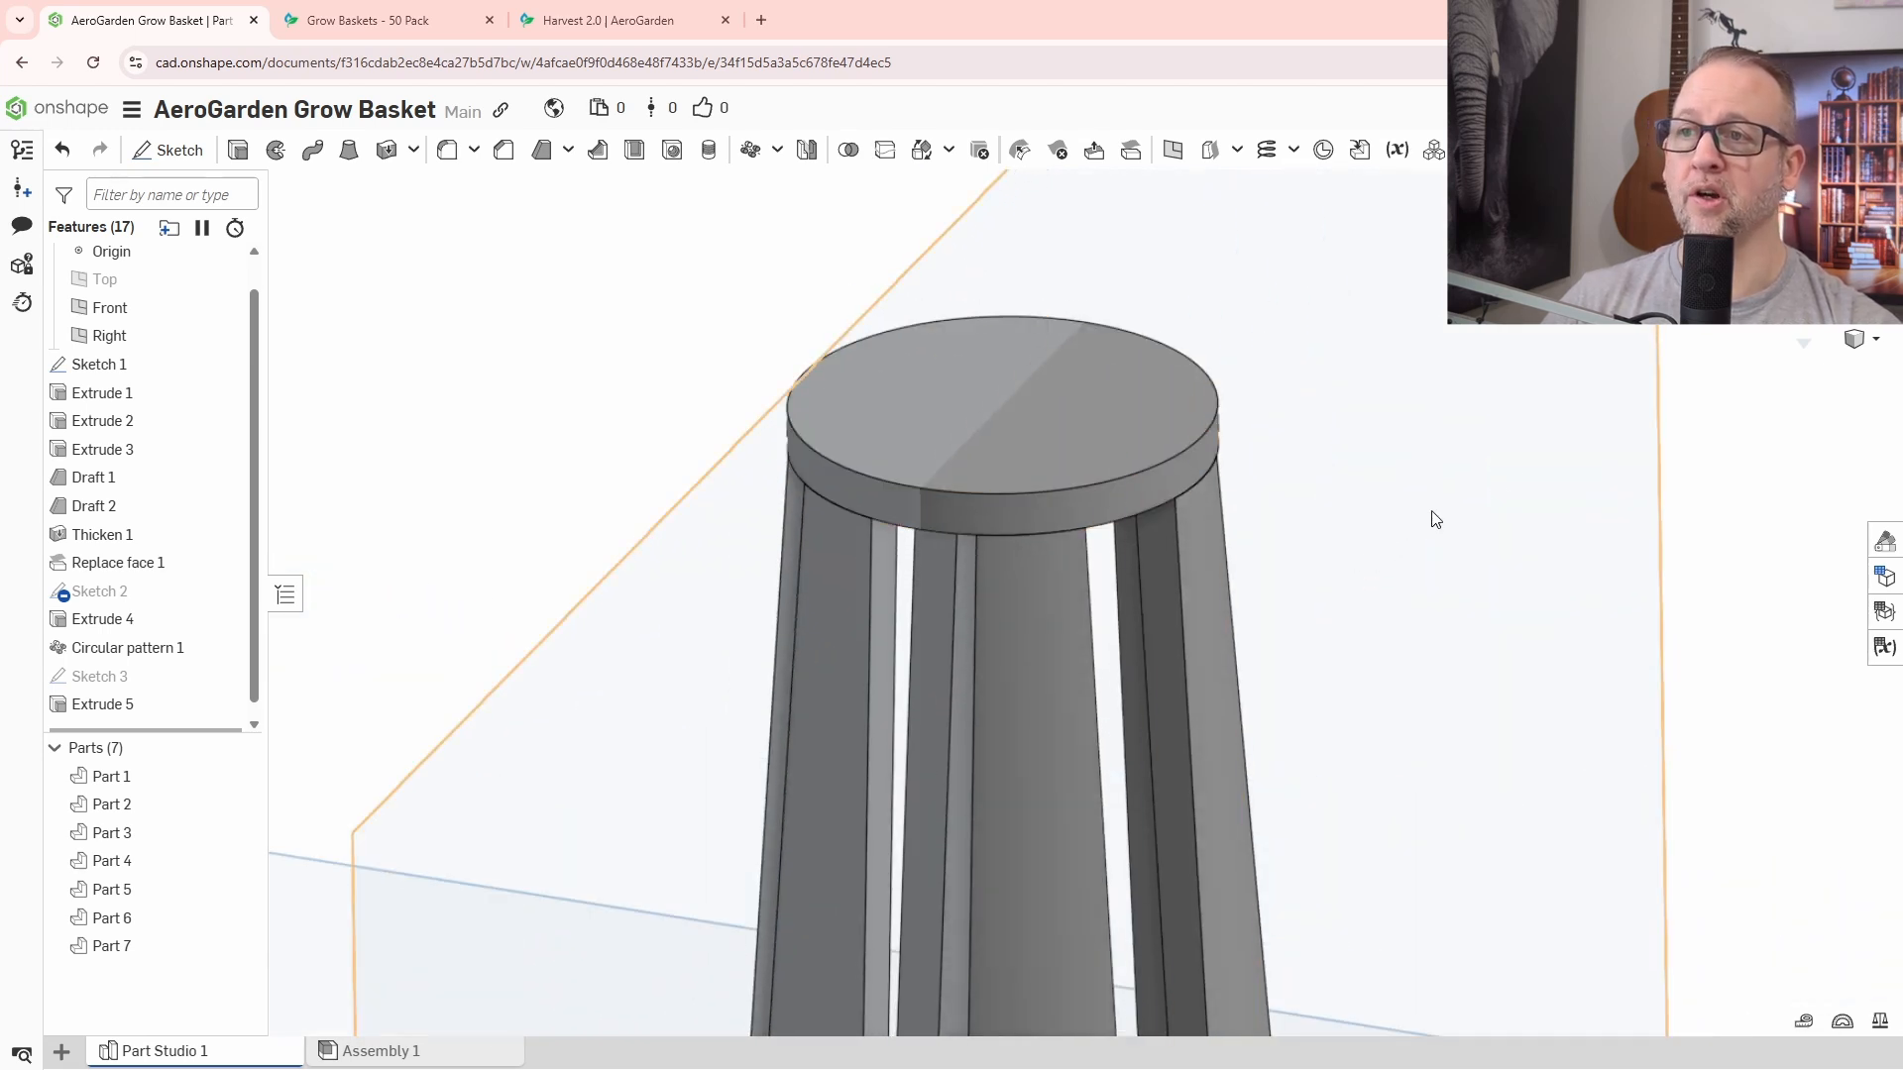
middle_drag(1386, 516, 1294, 555)
right_drag(1359, 543, 1137, 687)
scroll(1137, 687, up, 5)
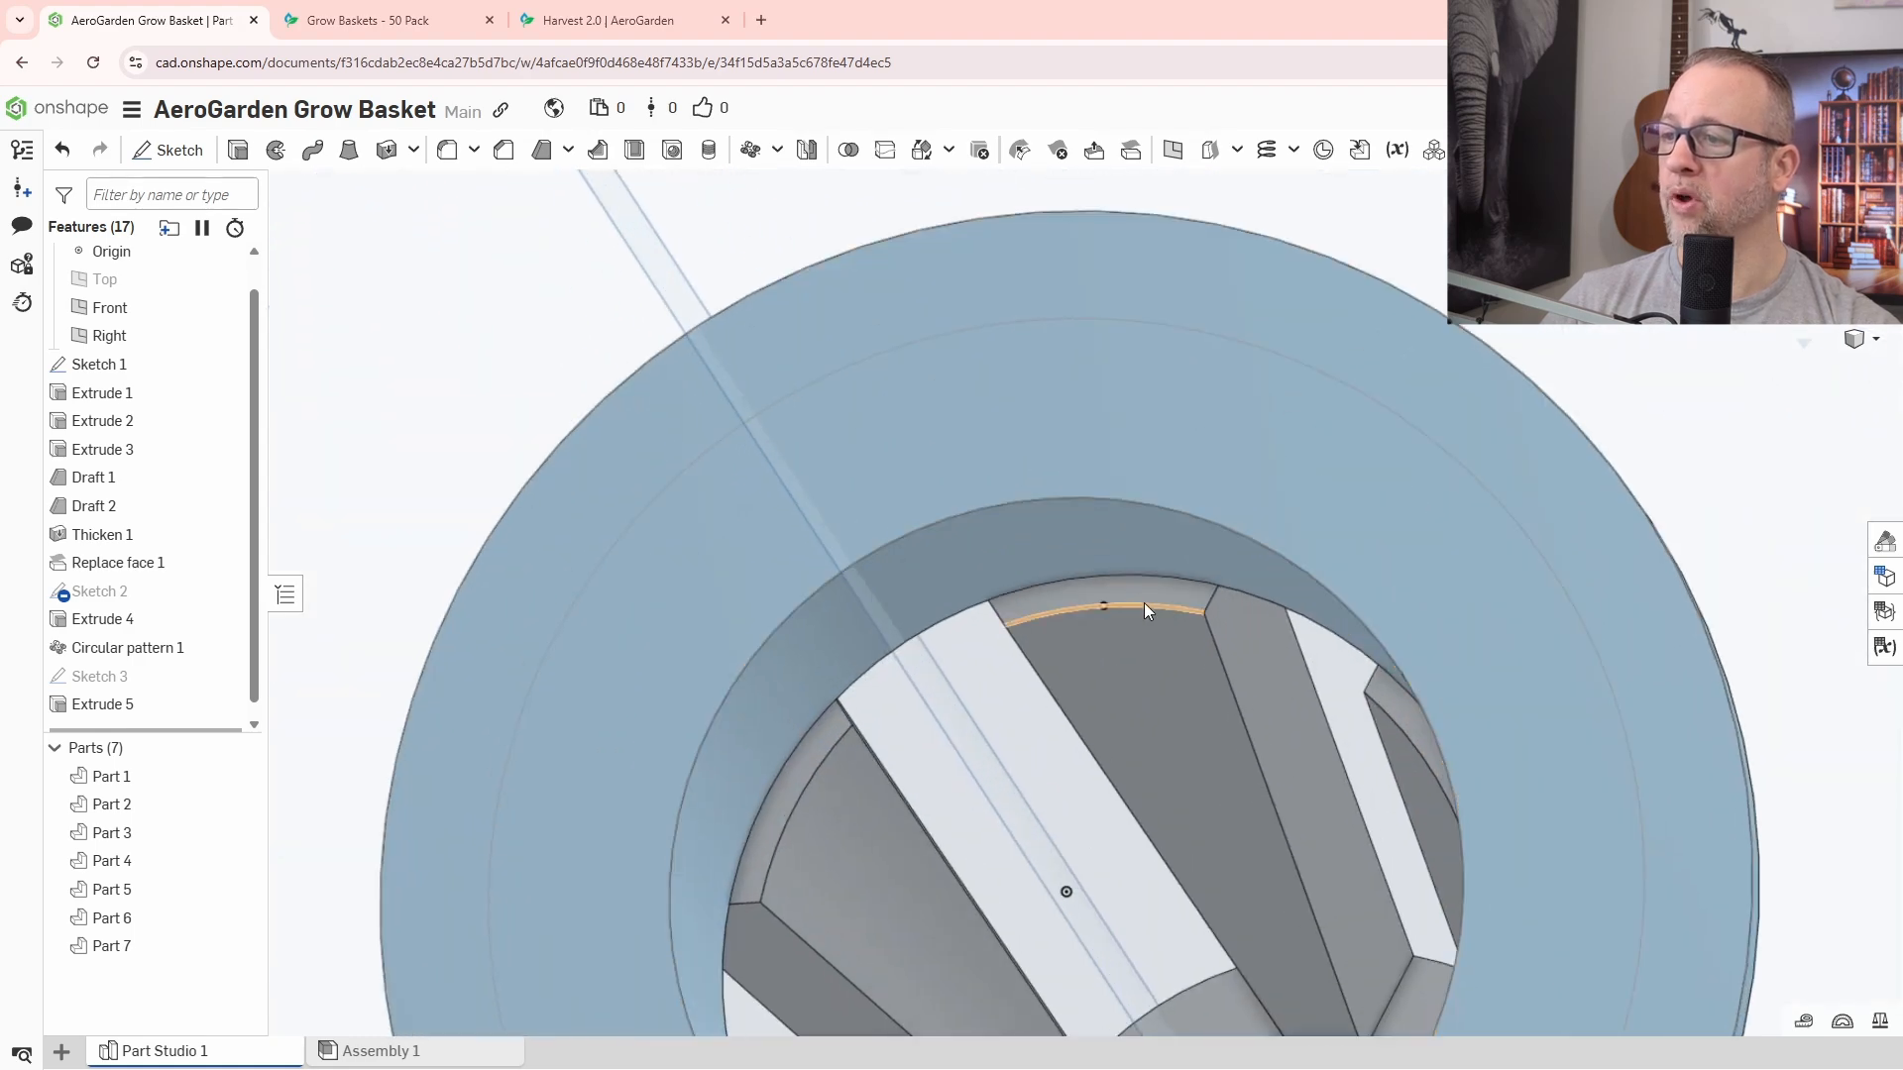
middle_drag(1147, 658, 1080, 501)
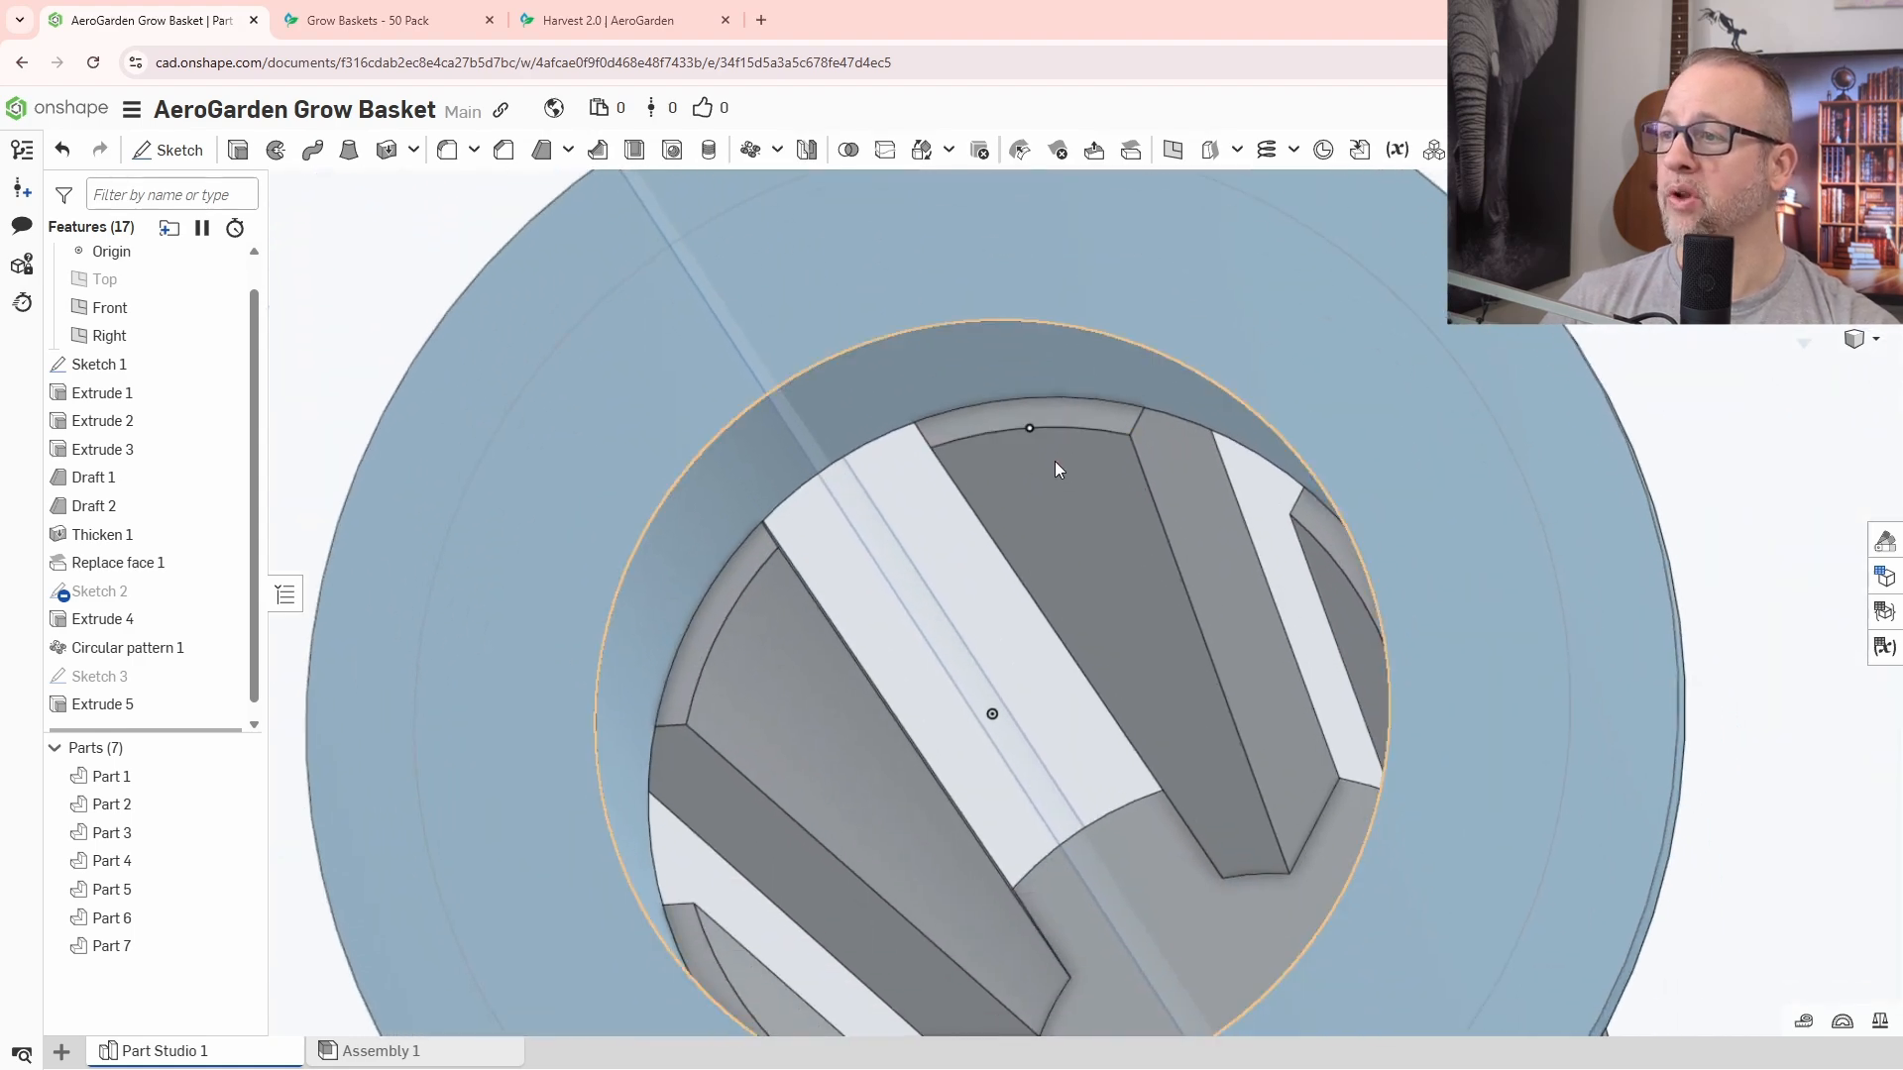
key(f)
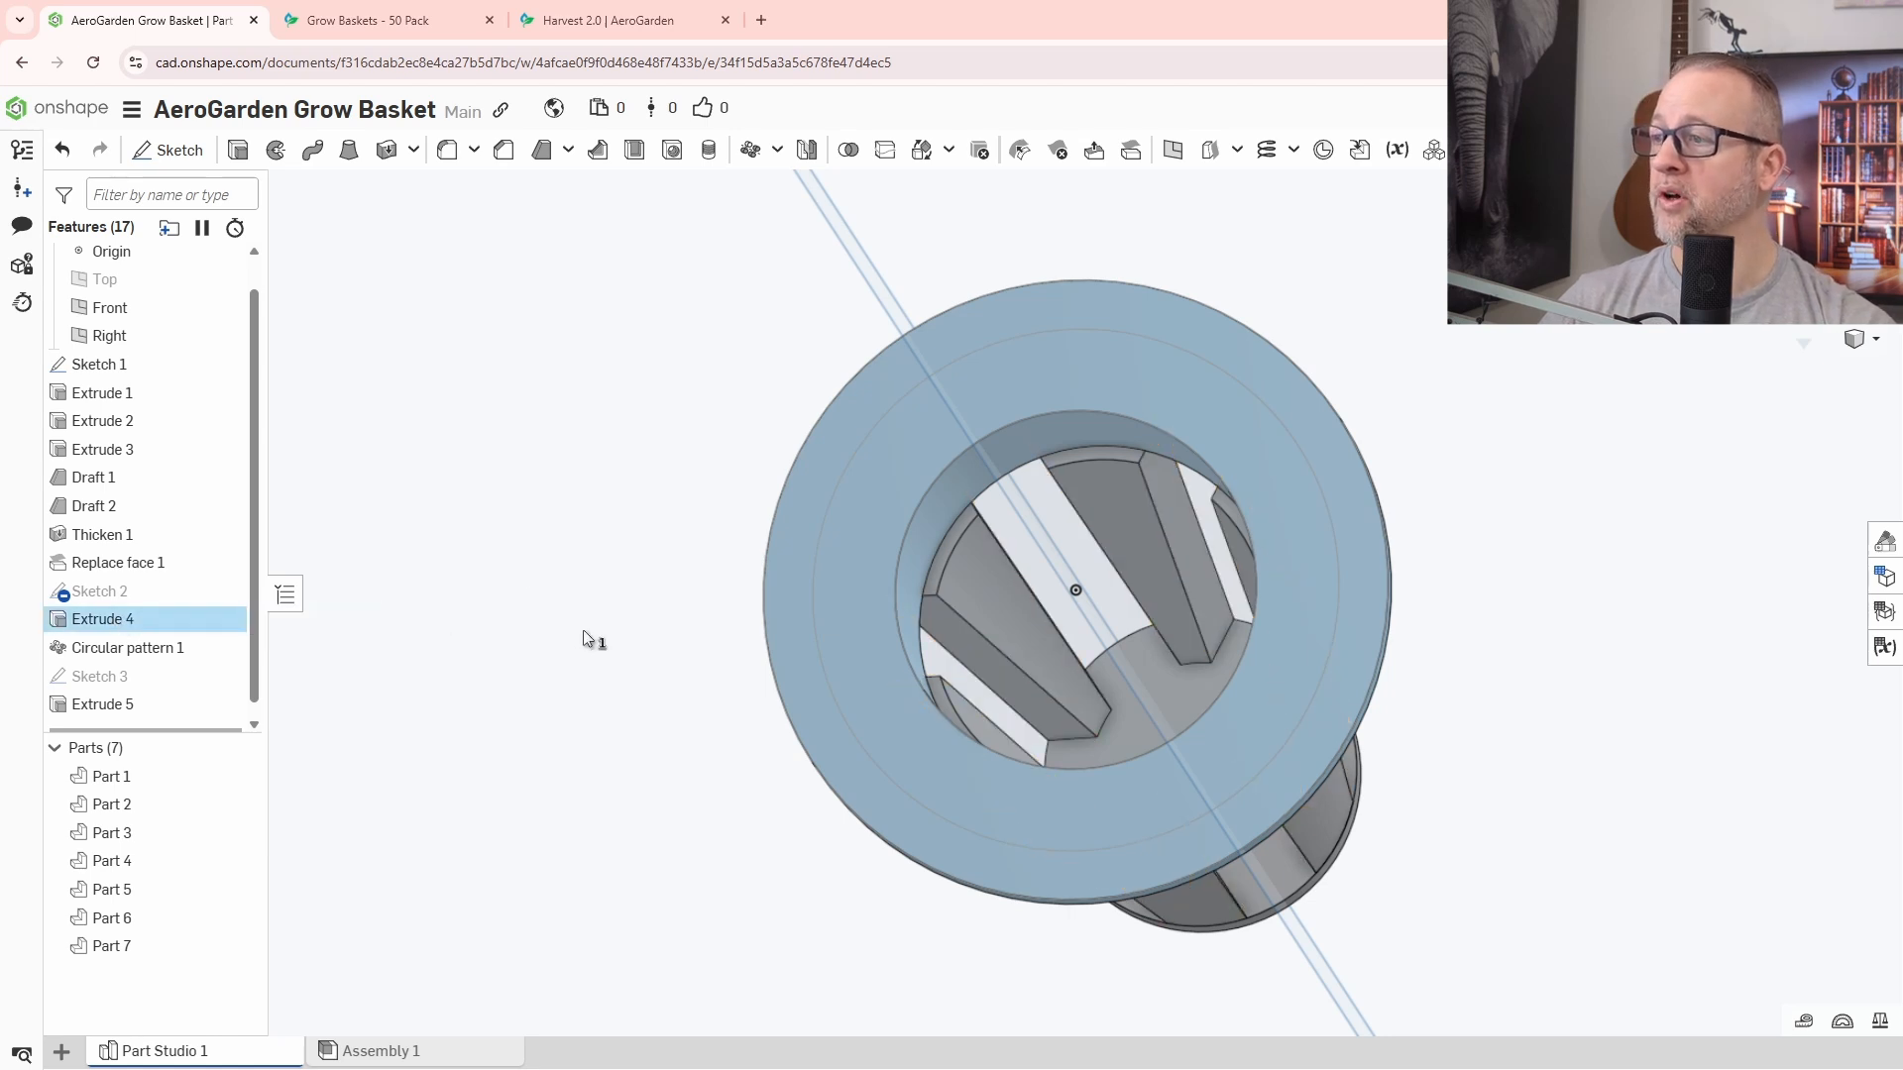
Show Sketch 2 and highlight it, Circular pattern 1 and Extrude 5 to check which geometry each one covers.
mouse_move(583, 628)
right_down()
mouse_move(670, 638)
mouse_move(567, 634)
right_up()
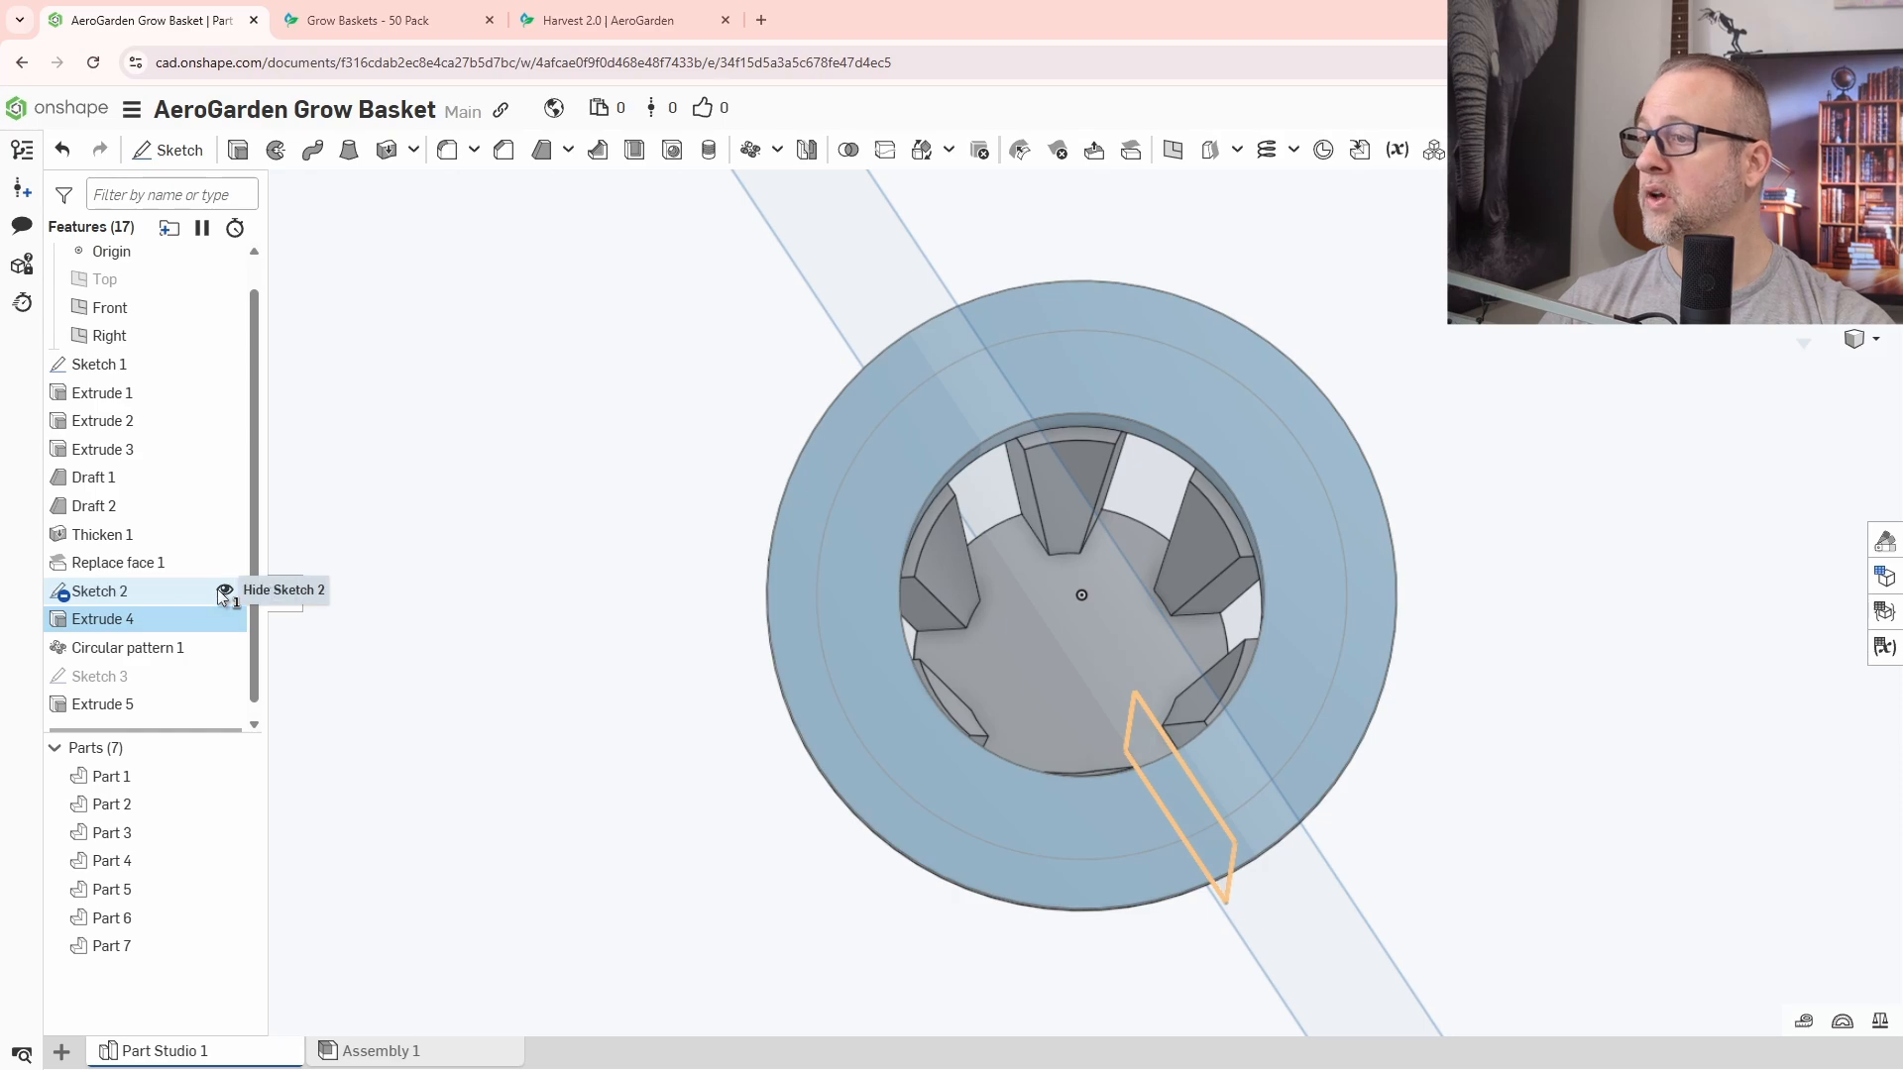
mouse_move(727, 777)
right_down()
mouse_move(825, 710)
mouse_move(917, 804)
mouse_move(833, 868)
mouse_move(874, 829)
mouse_move(920, 876)
mouse_move(986, 892)
mouse_move(1012, 819)
mouse_move(1087, 829)
mouse_move(1096, 866)
mouse_move(1021, 639)
right_up()
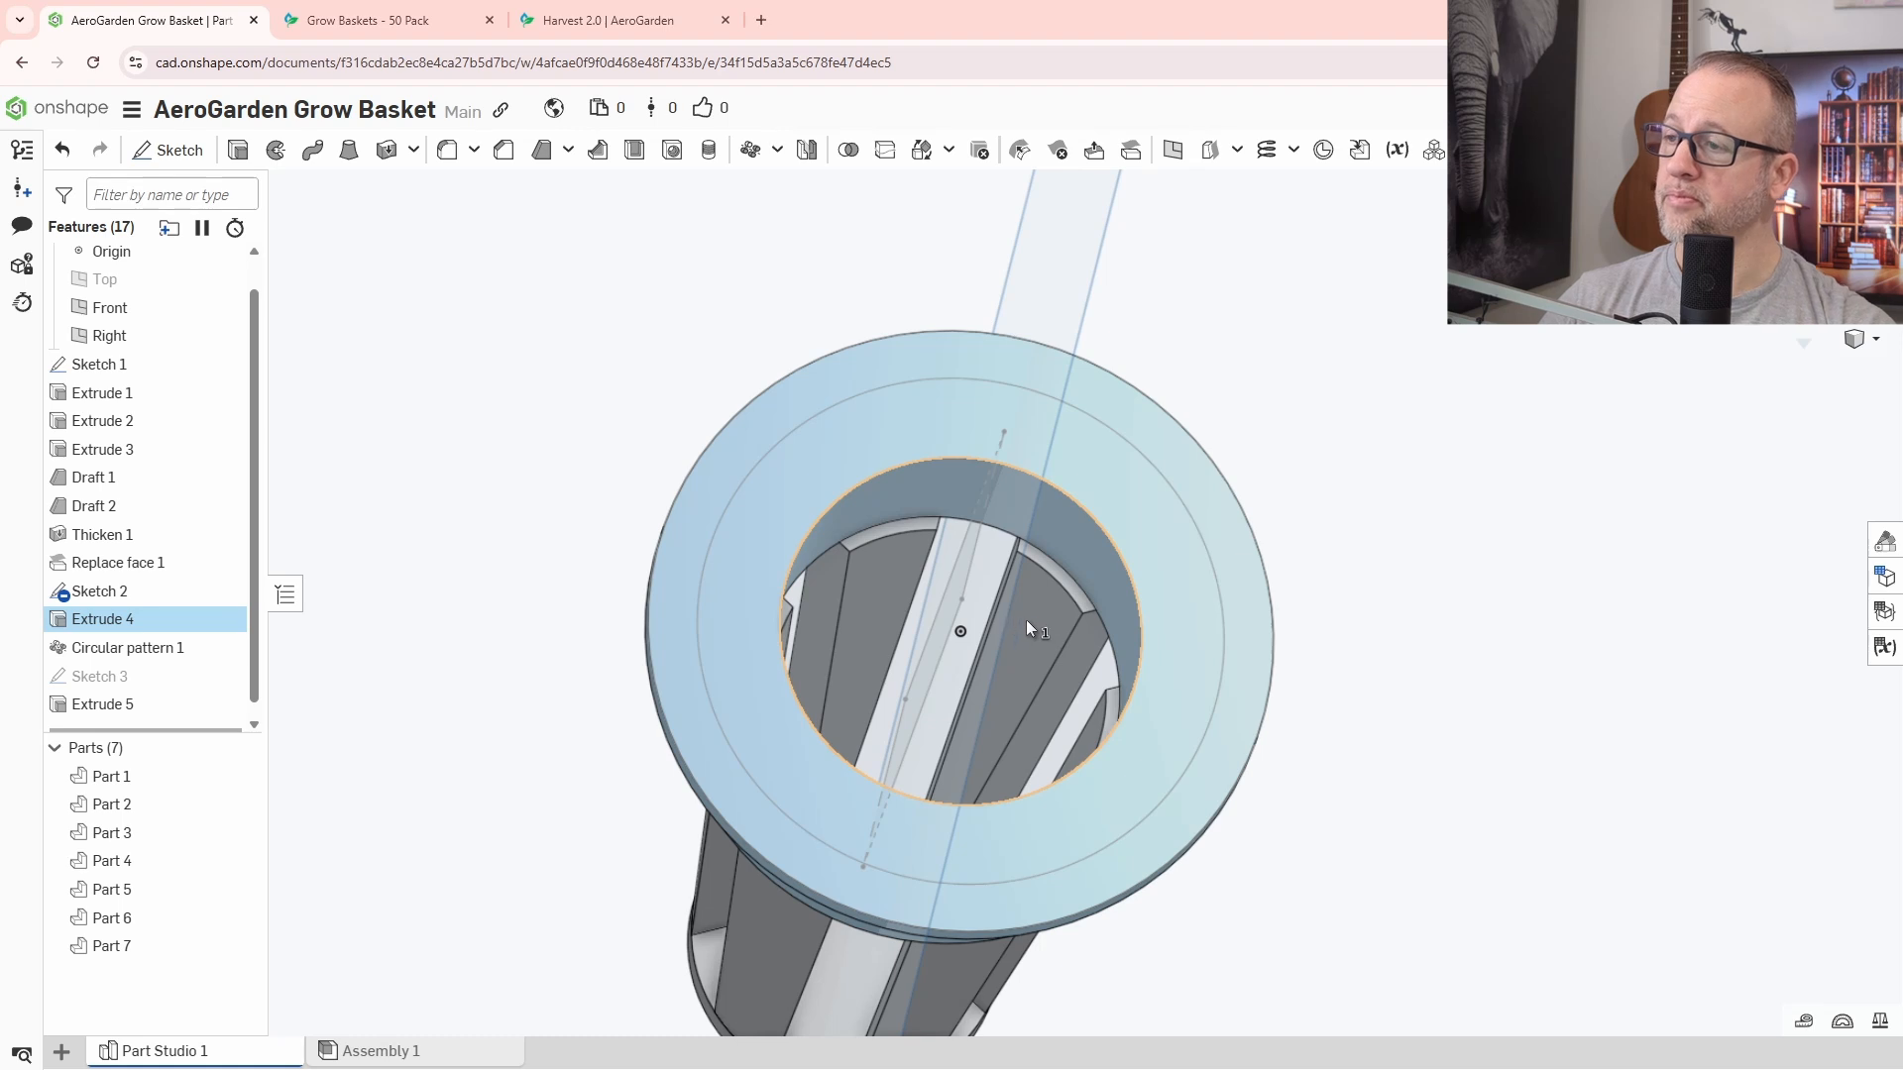
scroll(1031, 623, up, 4)
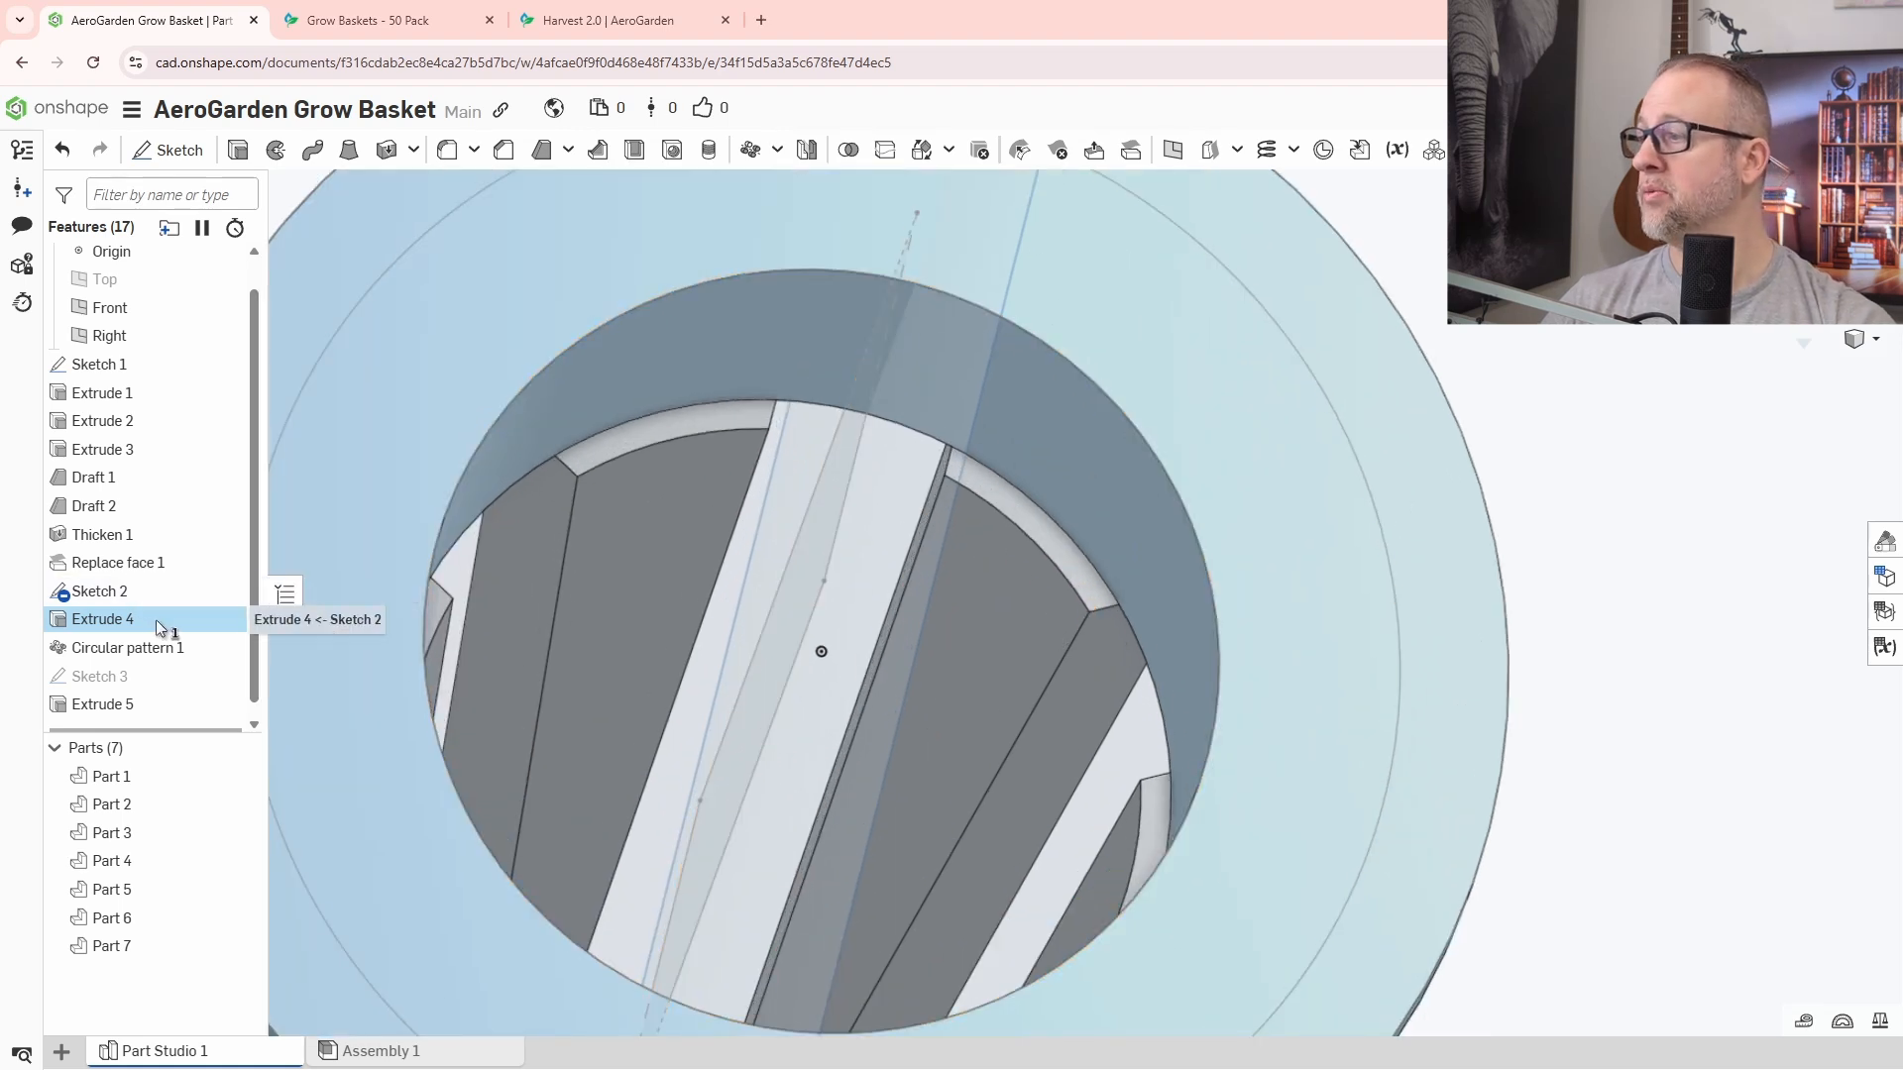
click(99, 592)
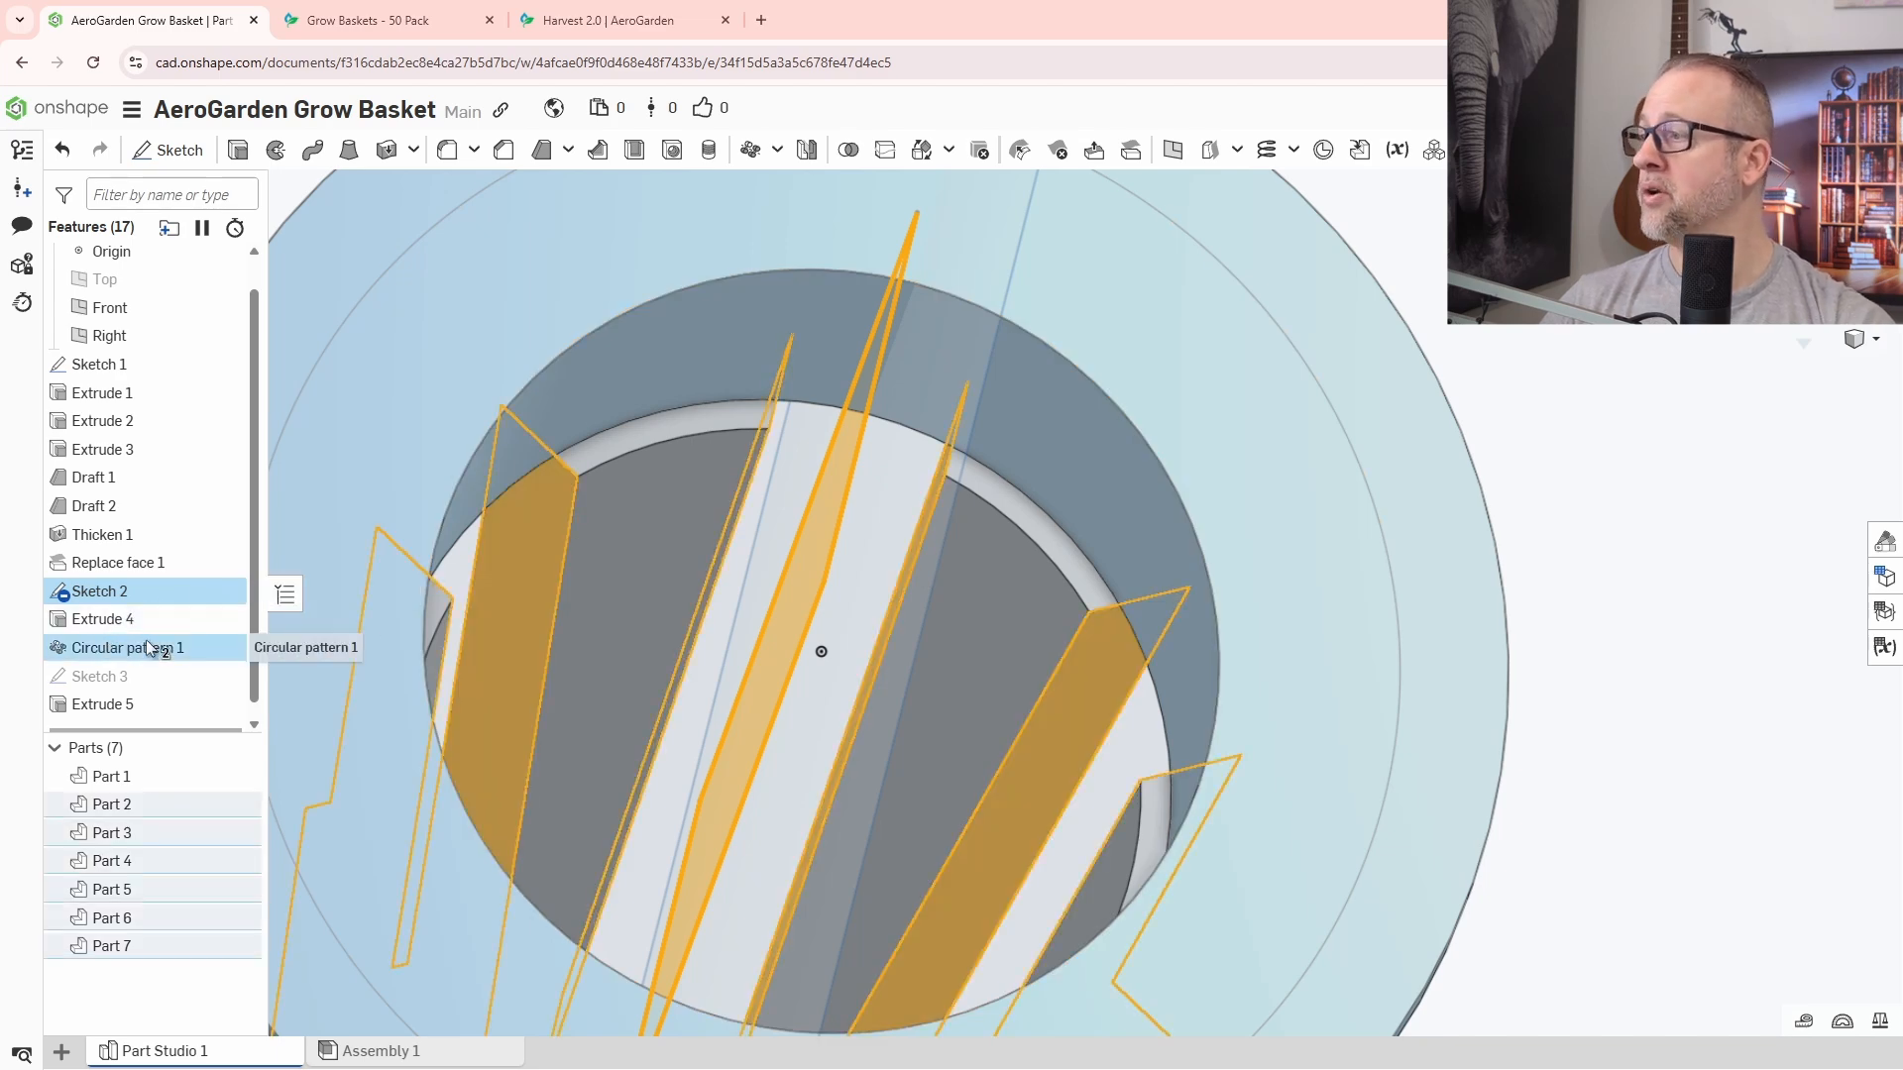
drag(220, 645, 182, 705)
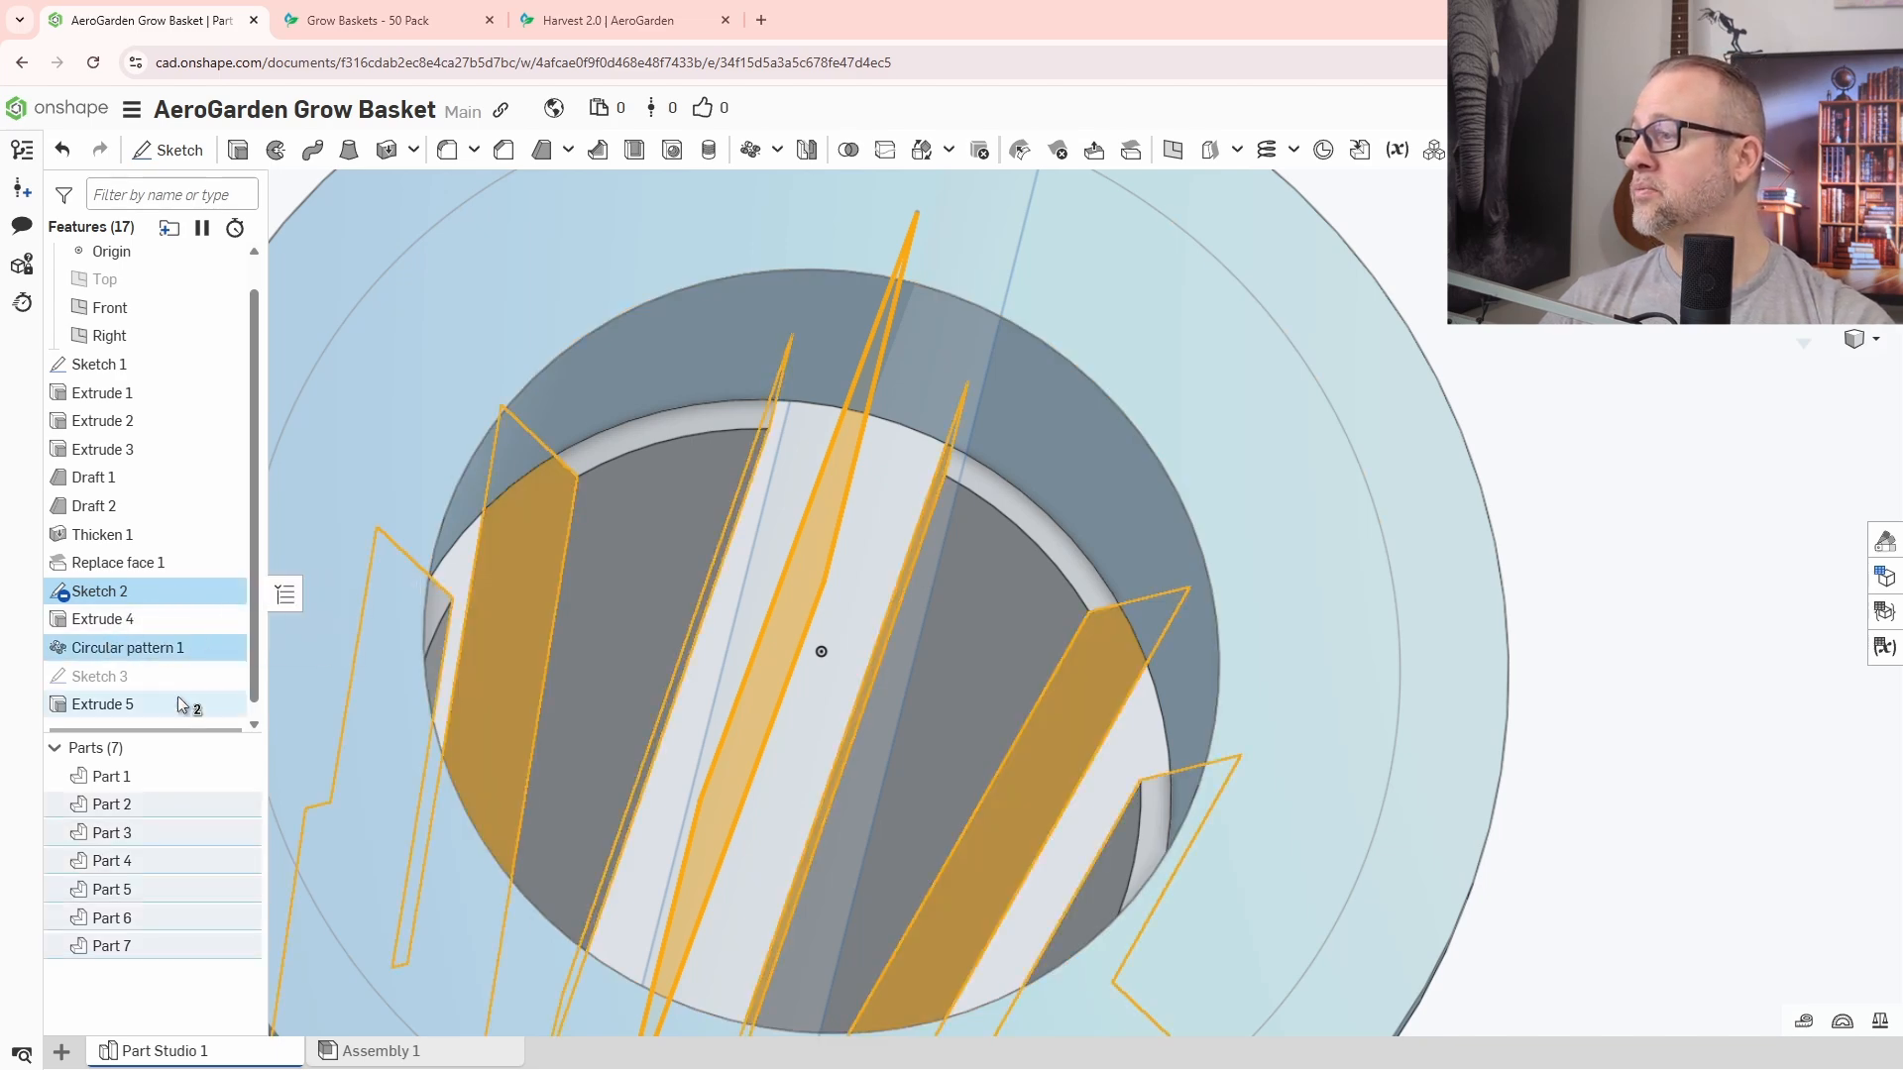
click(224, 709)
ctrl+click(137, 701)
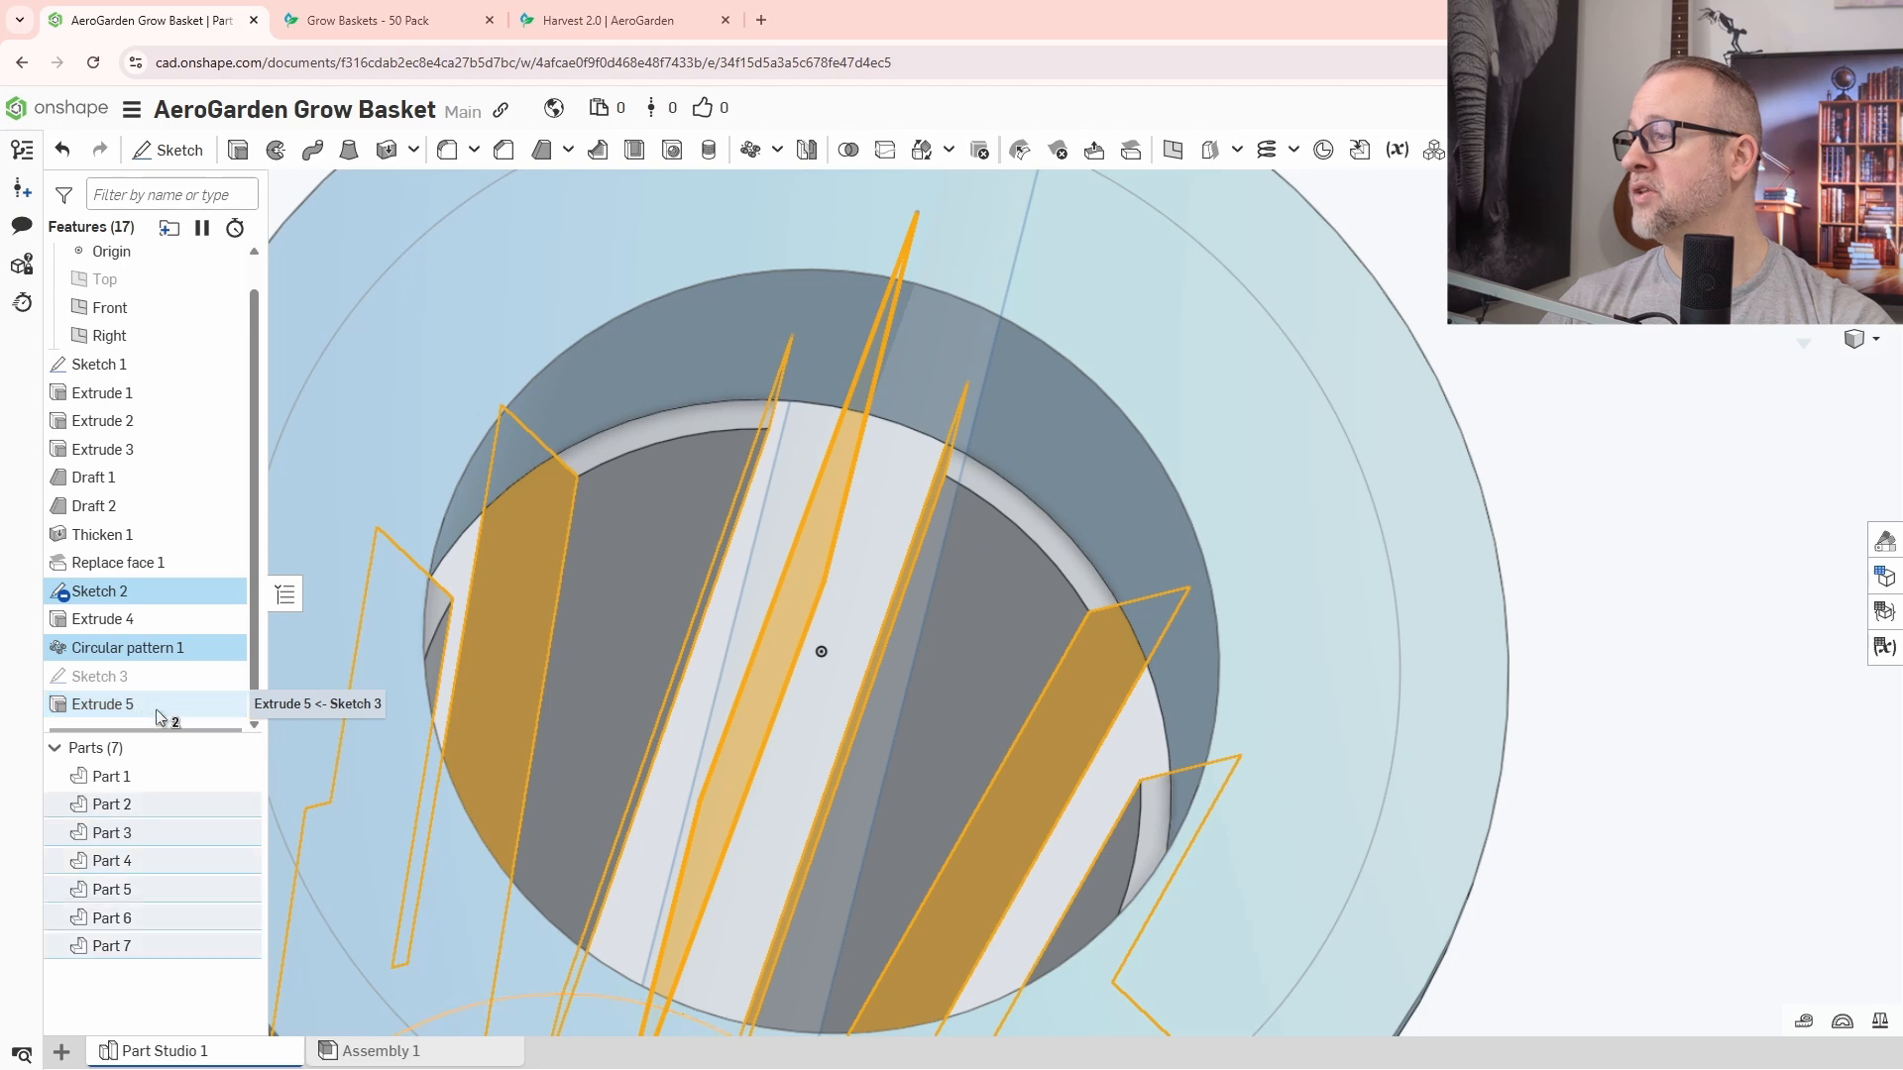
key(Escape)
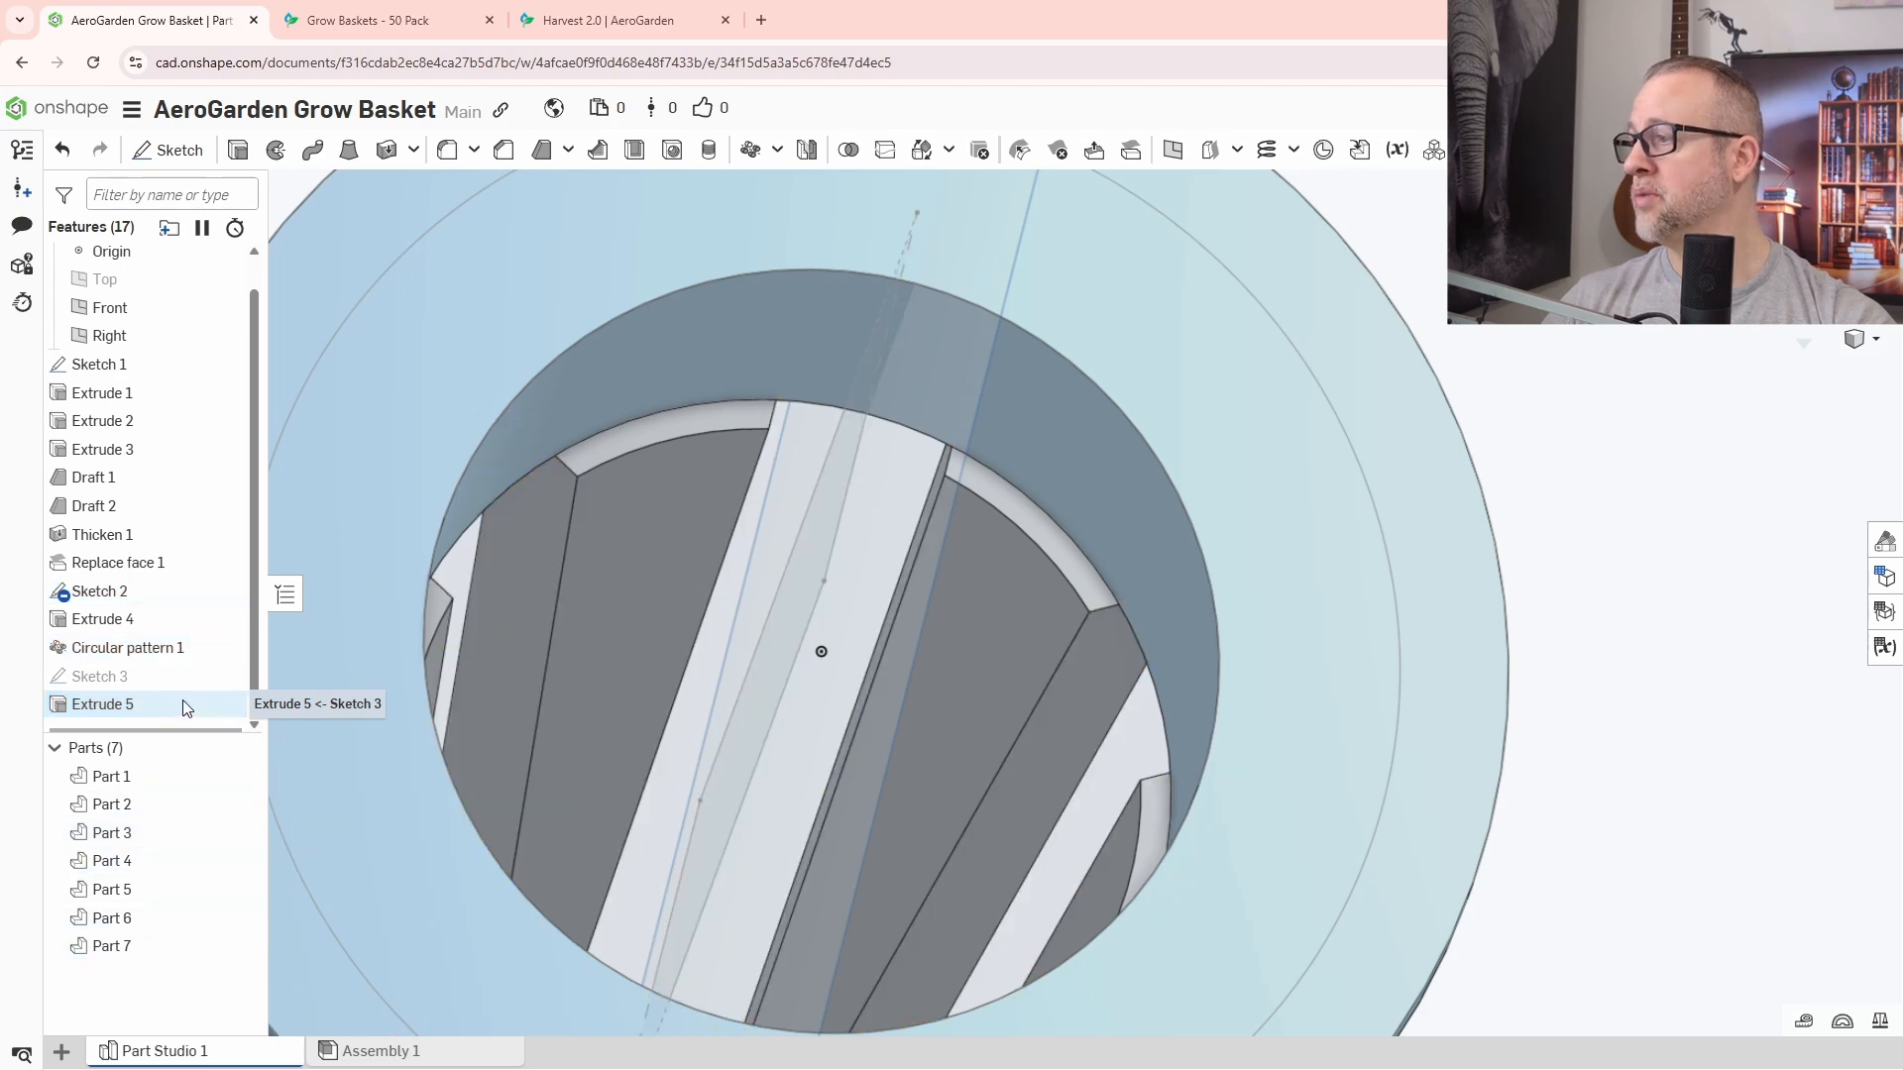
click(185, 704)
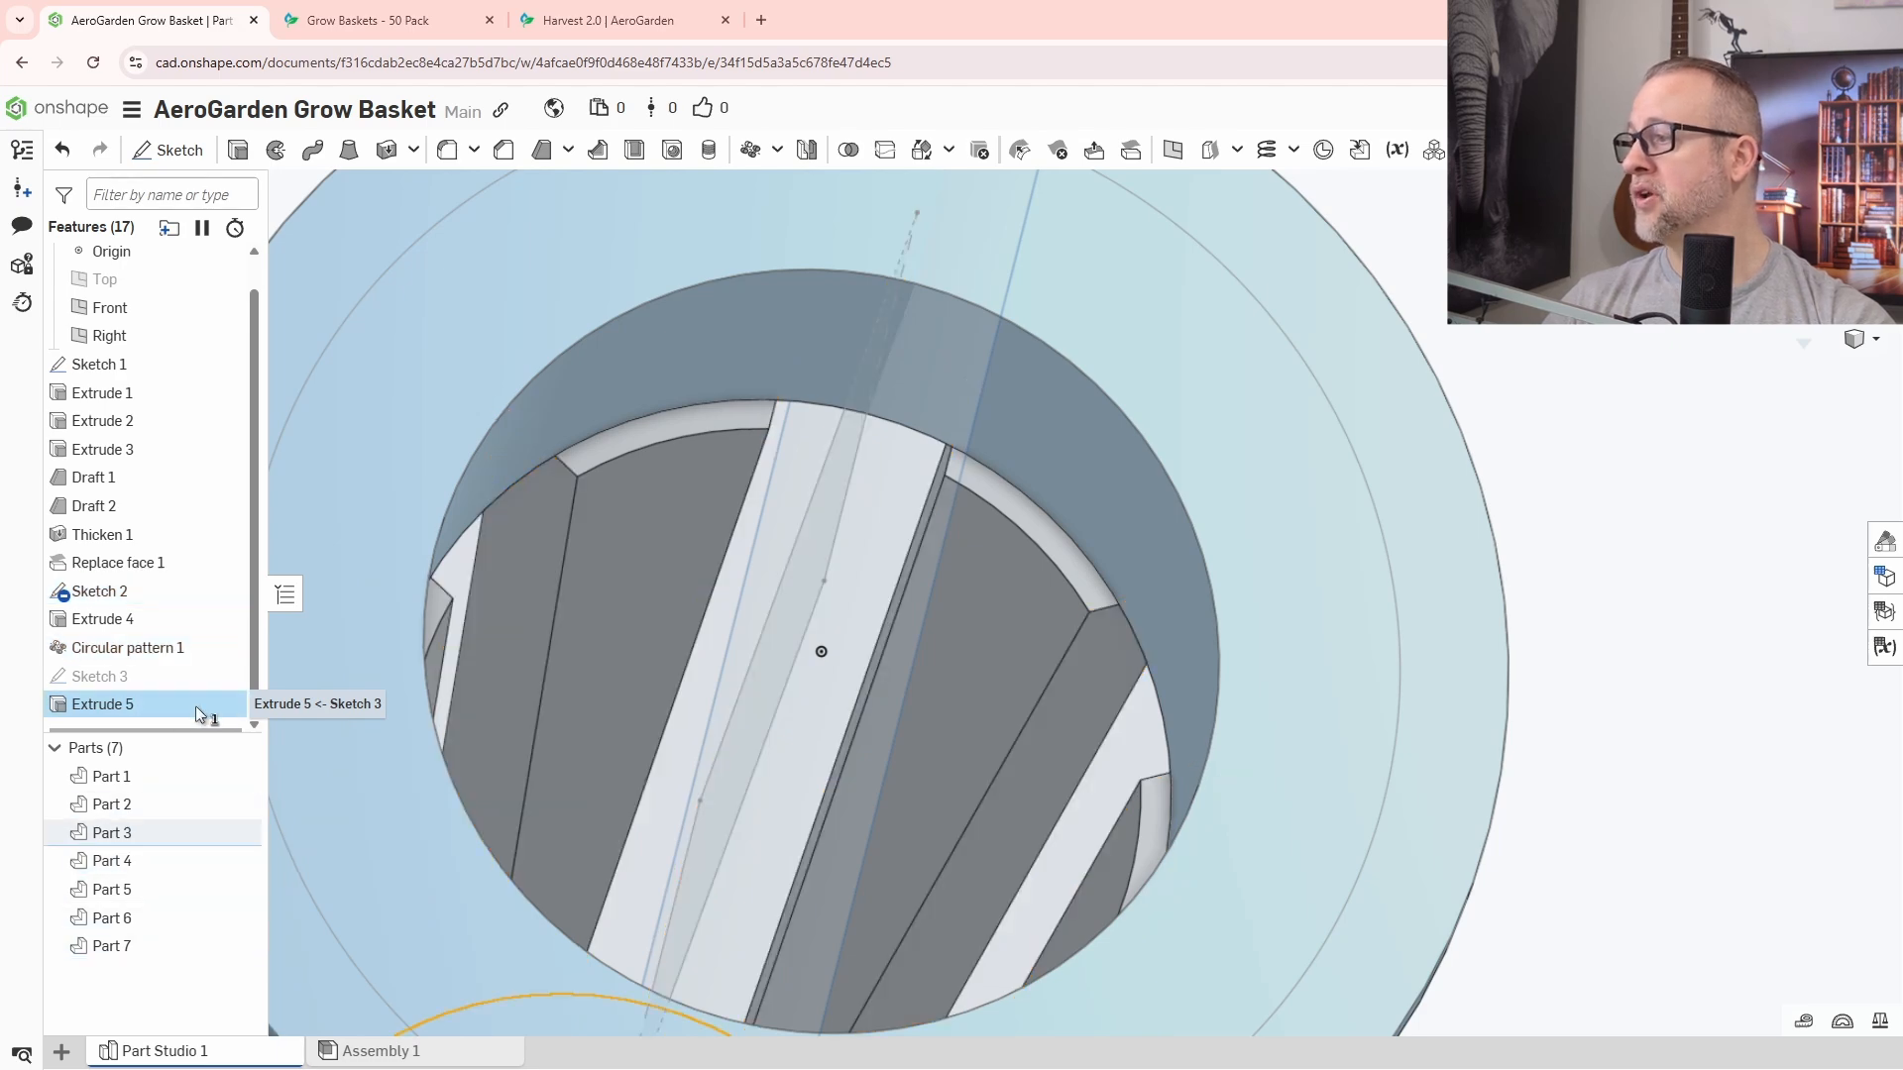
Review the settings and preview of Circular pattern 1, then close it without changes.
double_click(187, 647)
right_drag(943, 651, 922, 585)
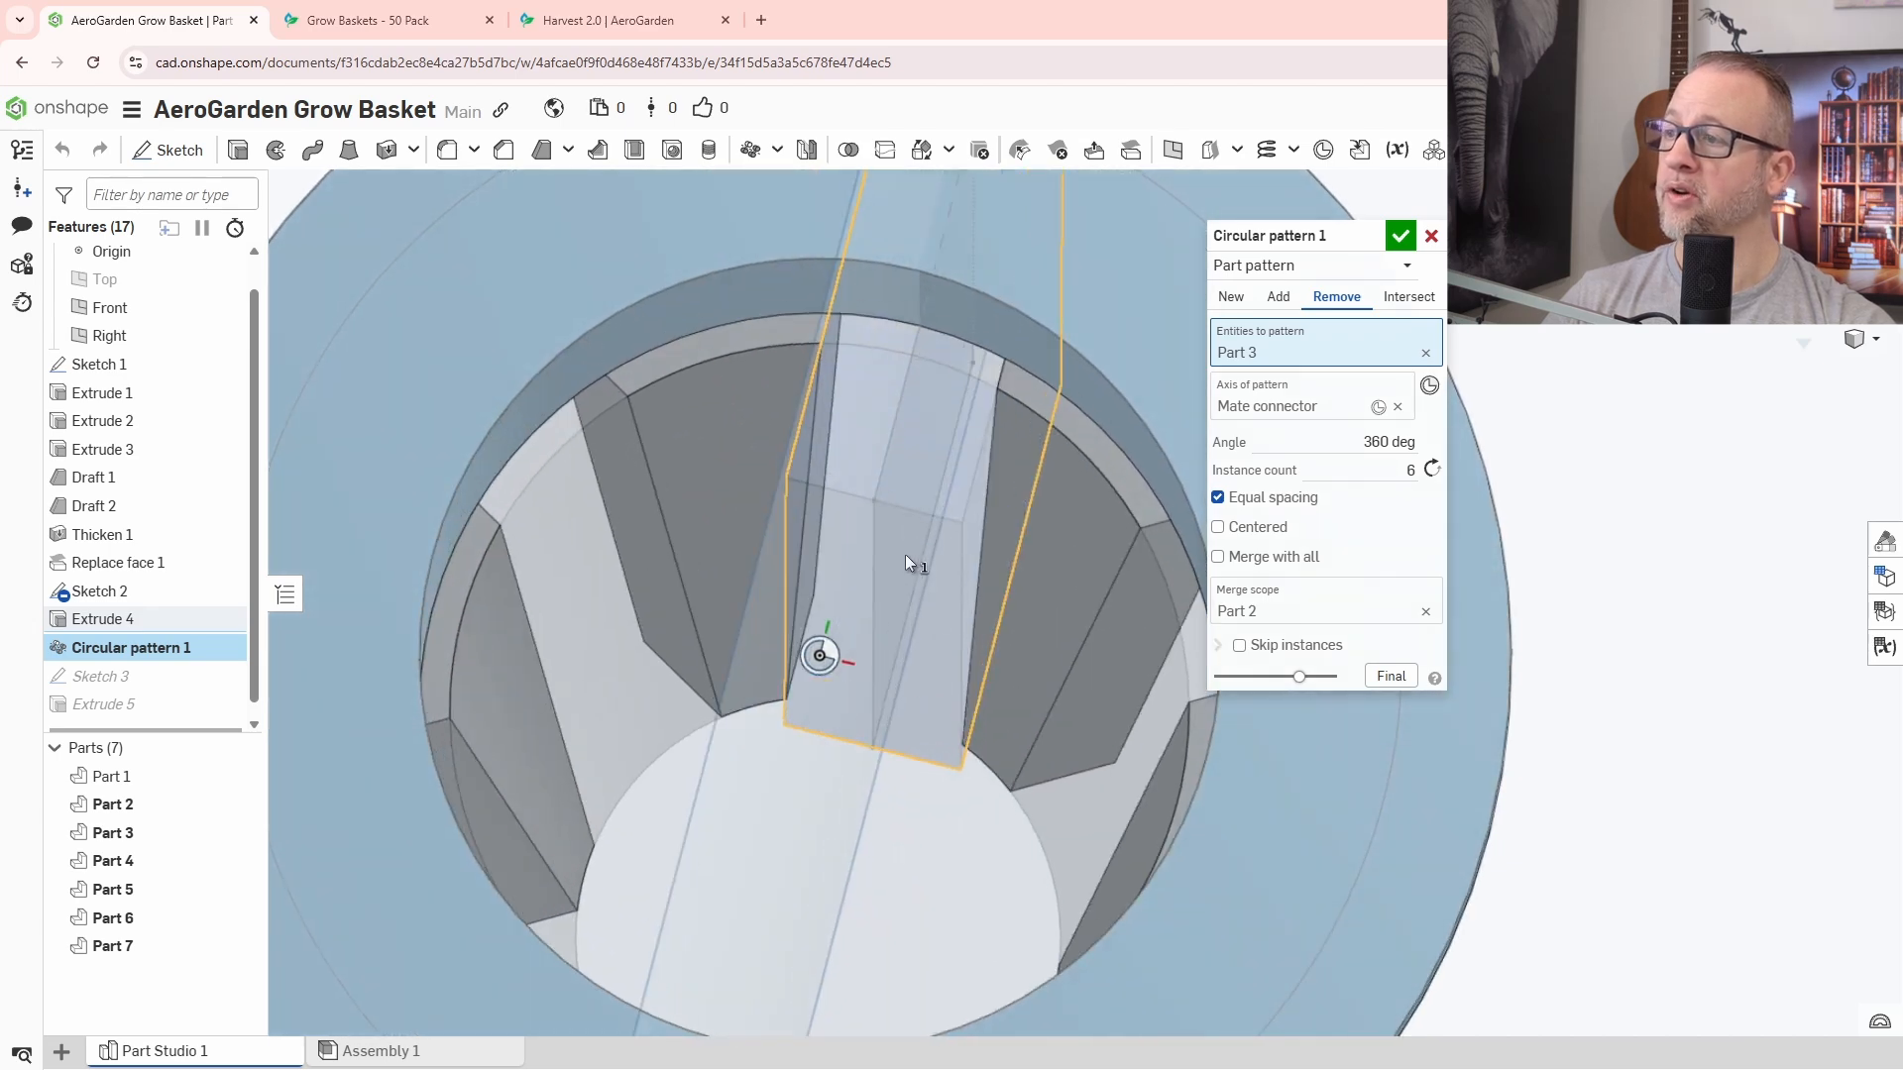
click(1428, 240)
key(f)
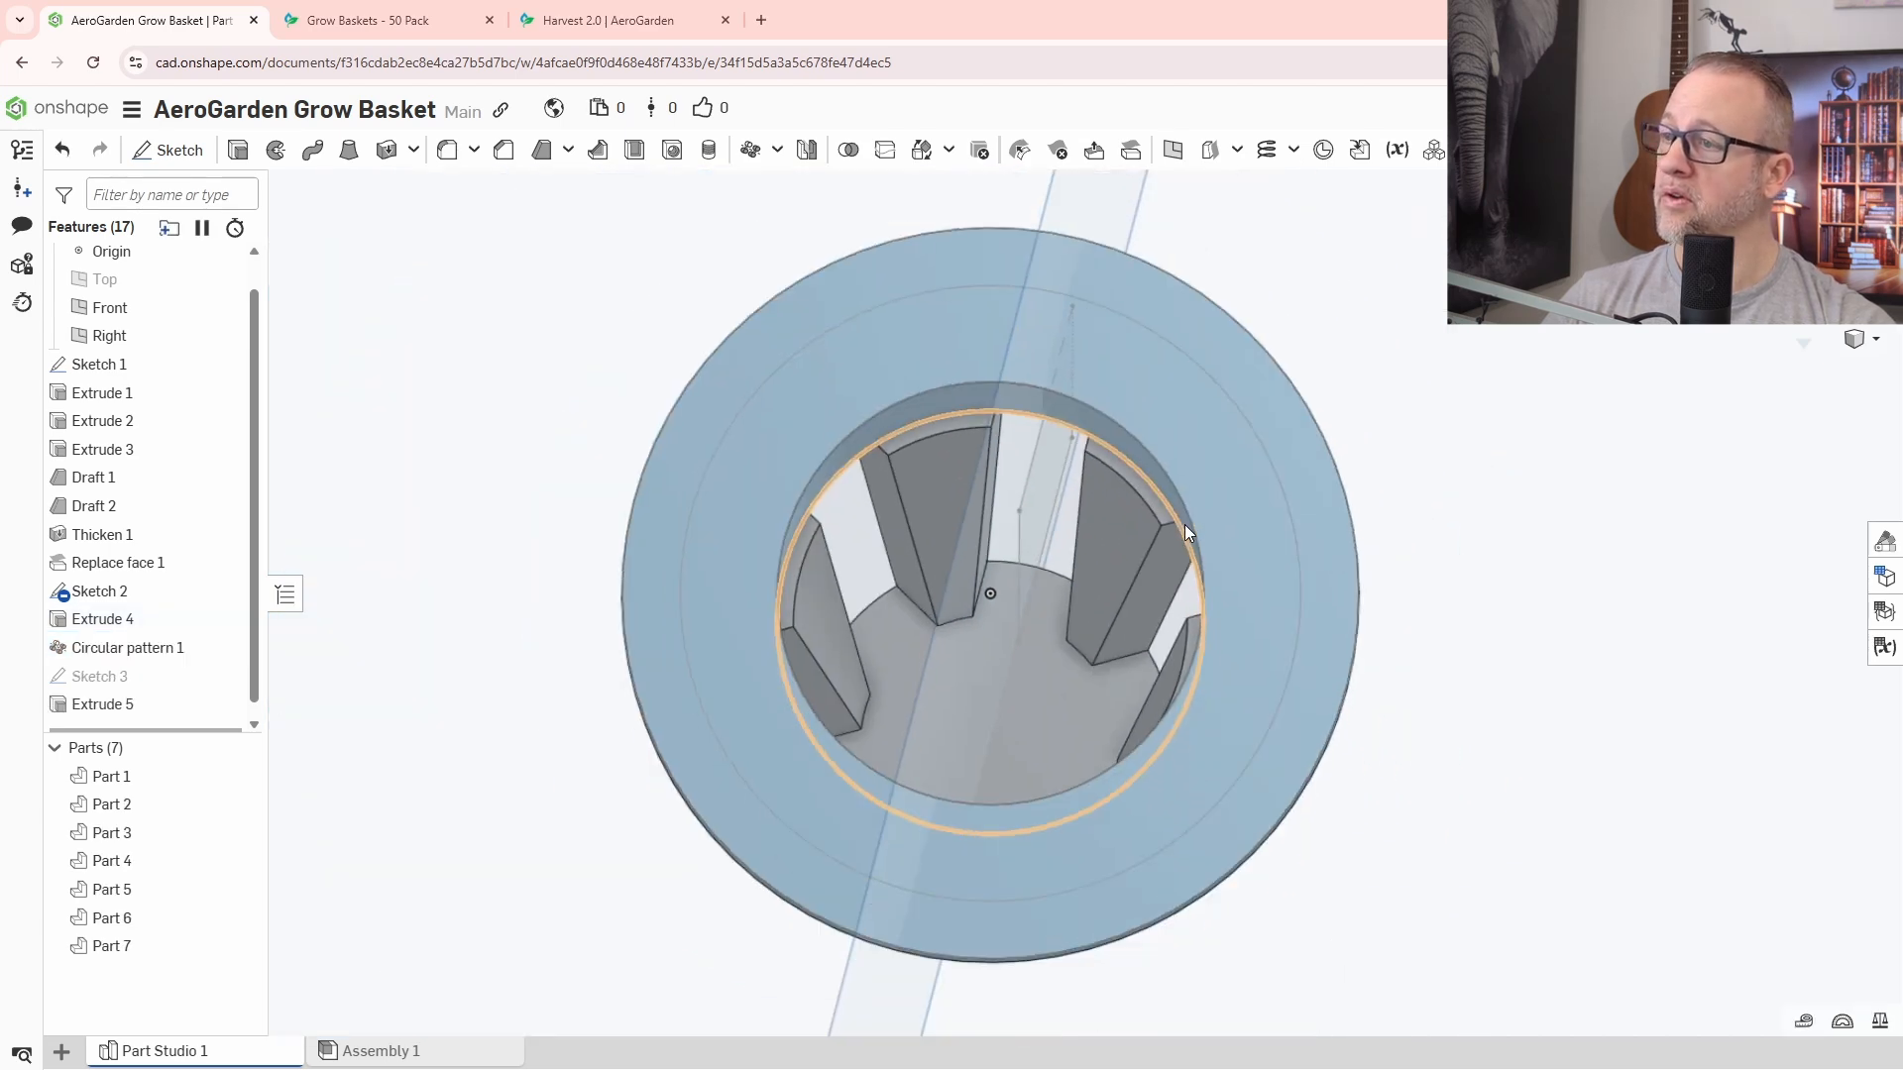
right_drag(1347, 592, 1359, 584)
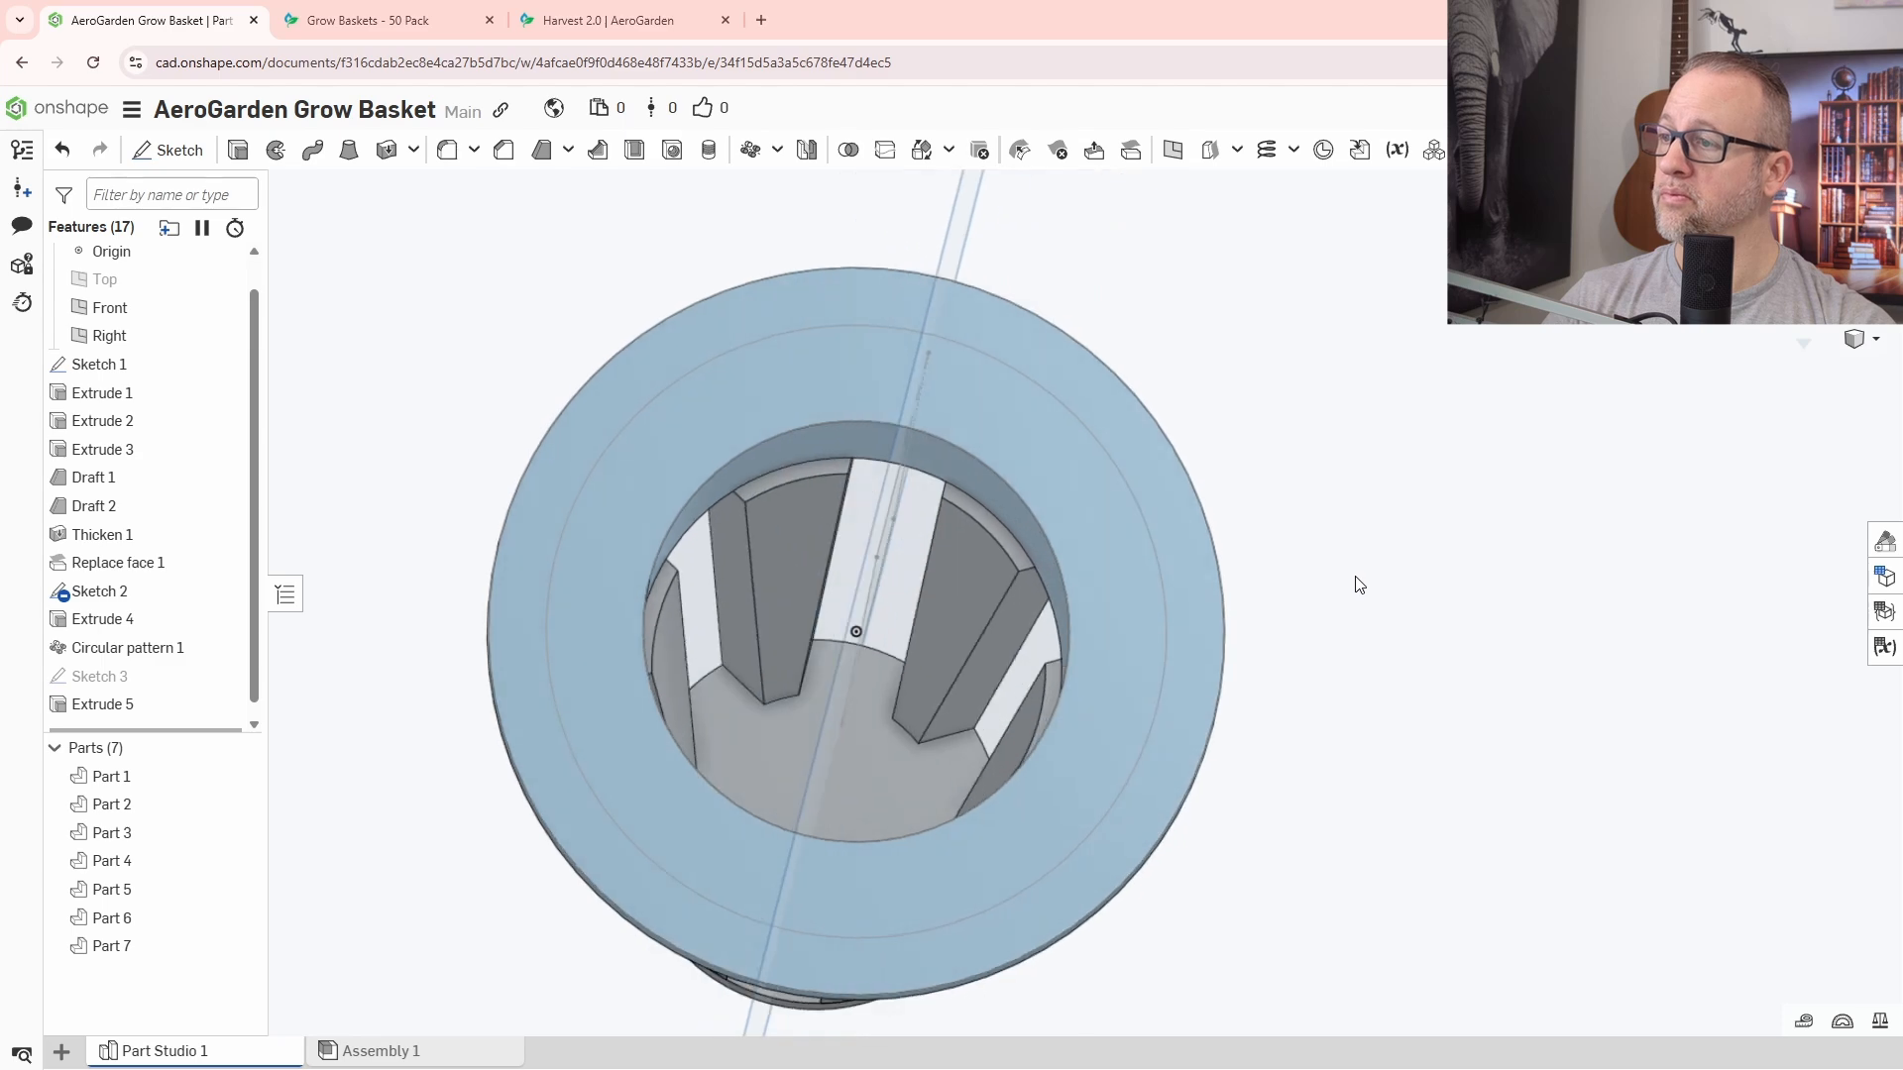
scroll(812, 580, up, 5)
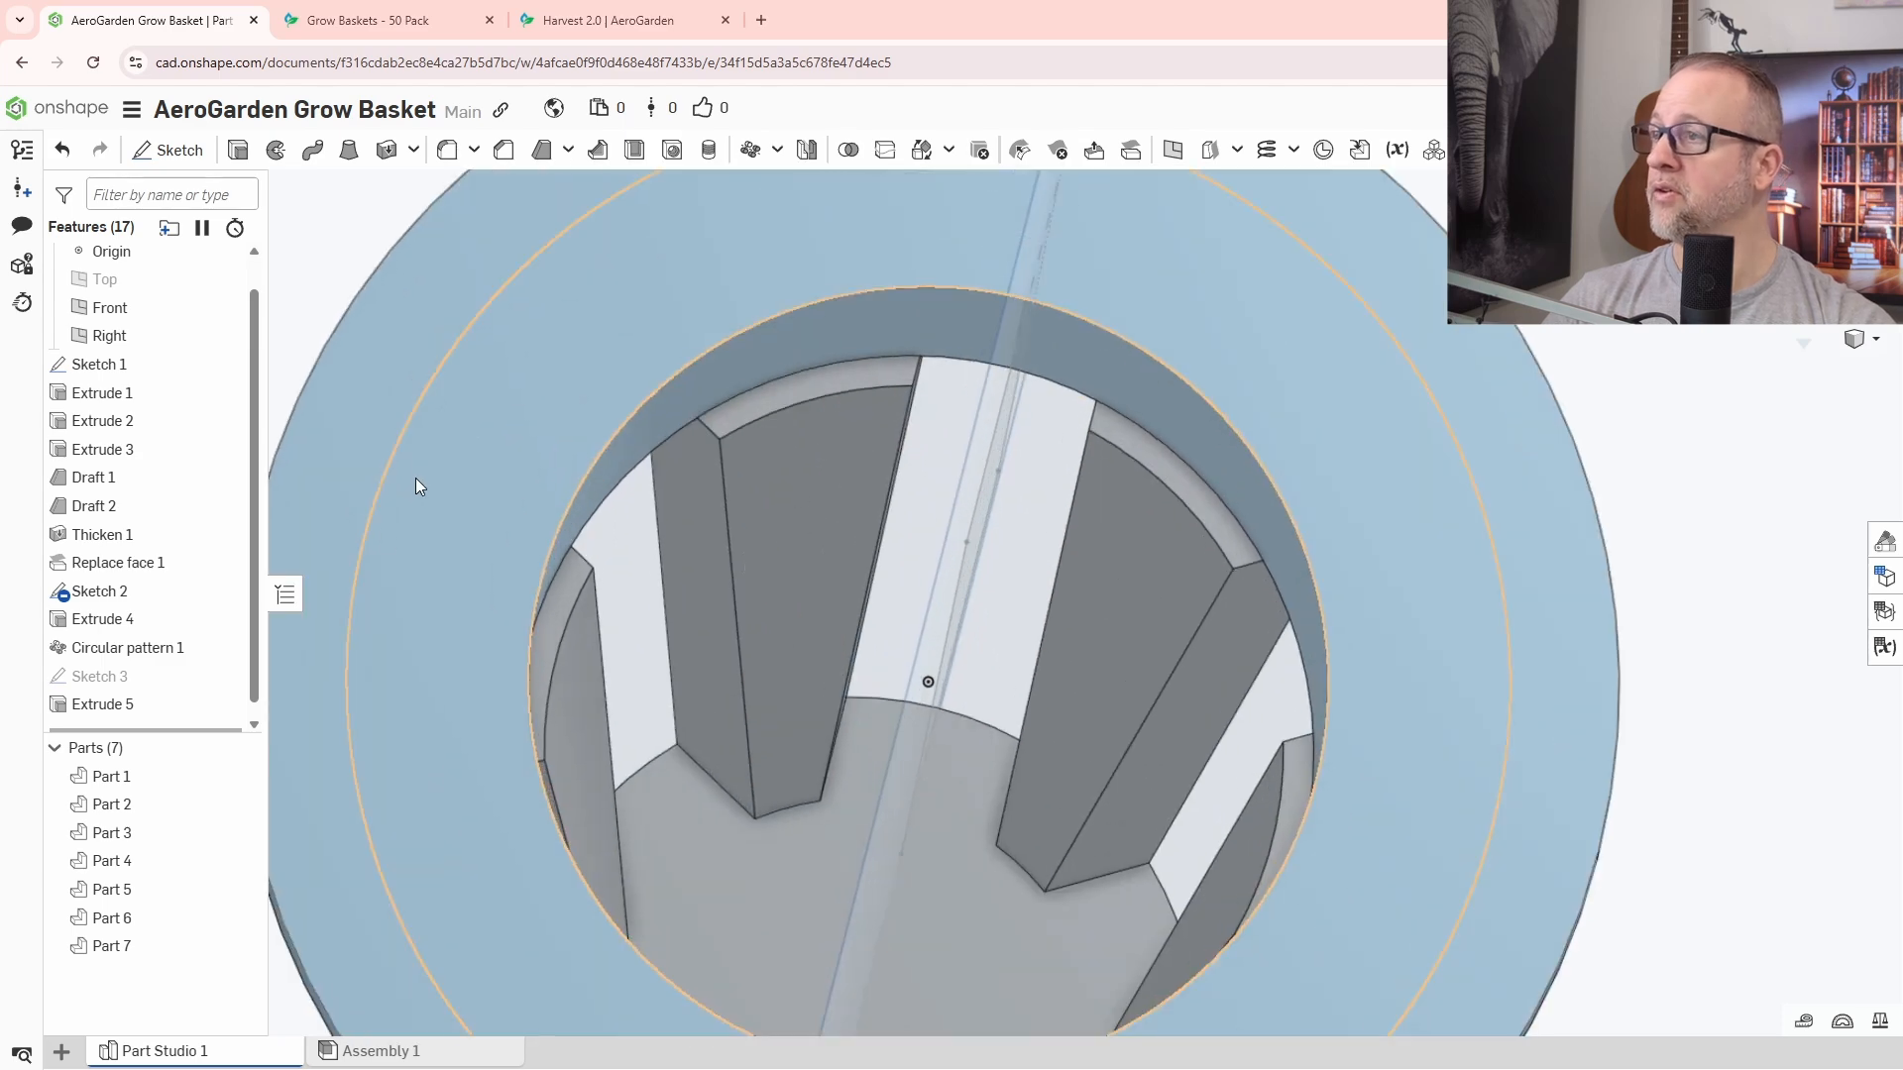
click(1211, 151)
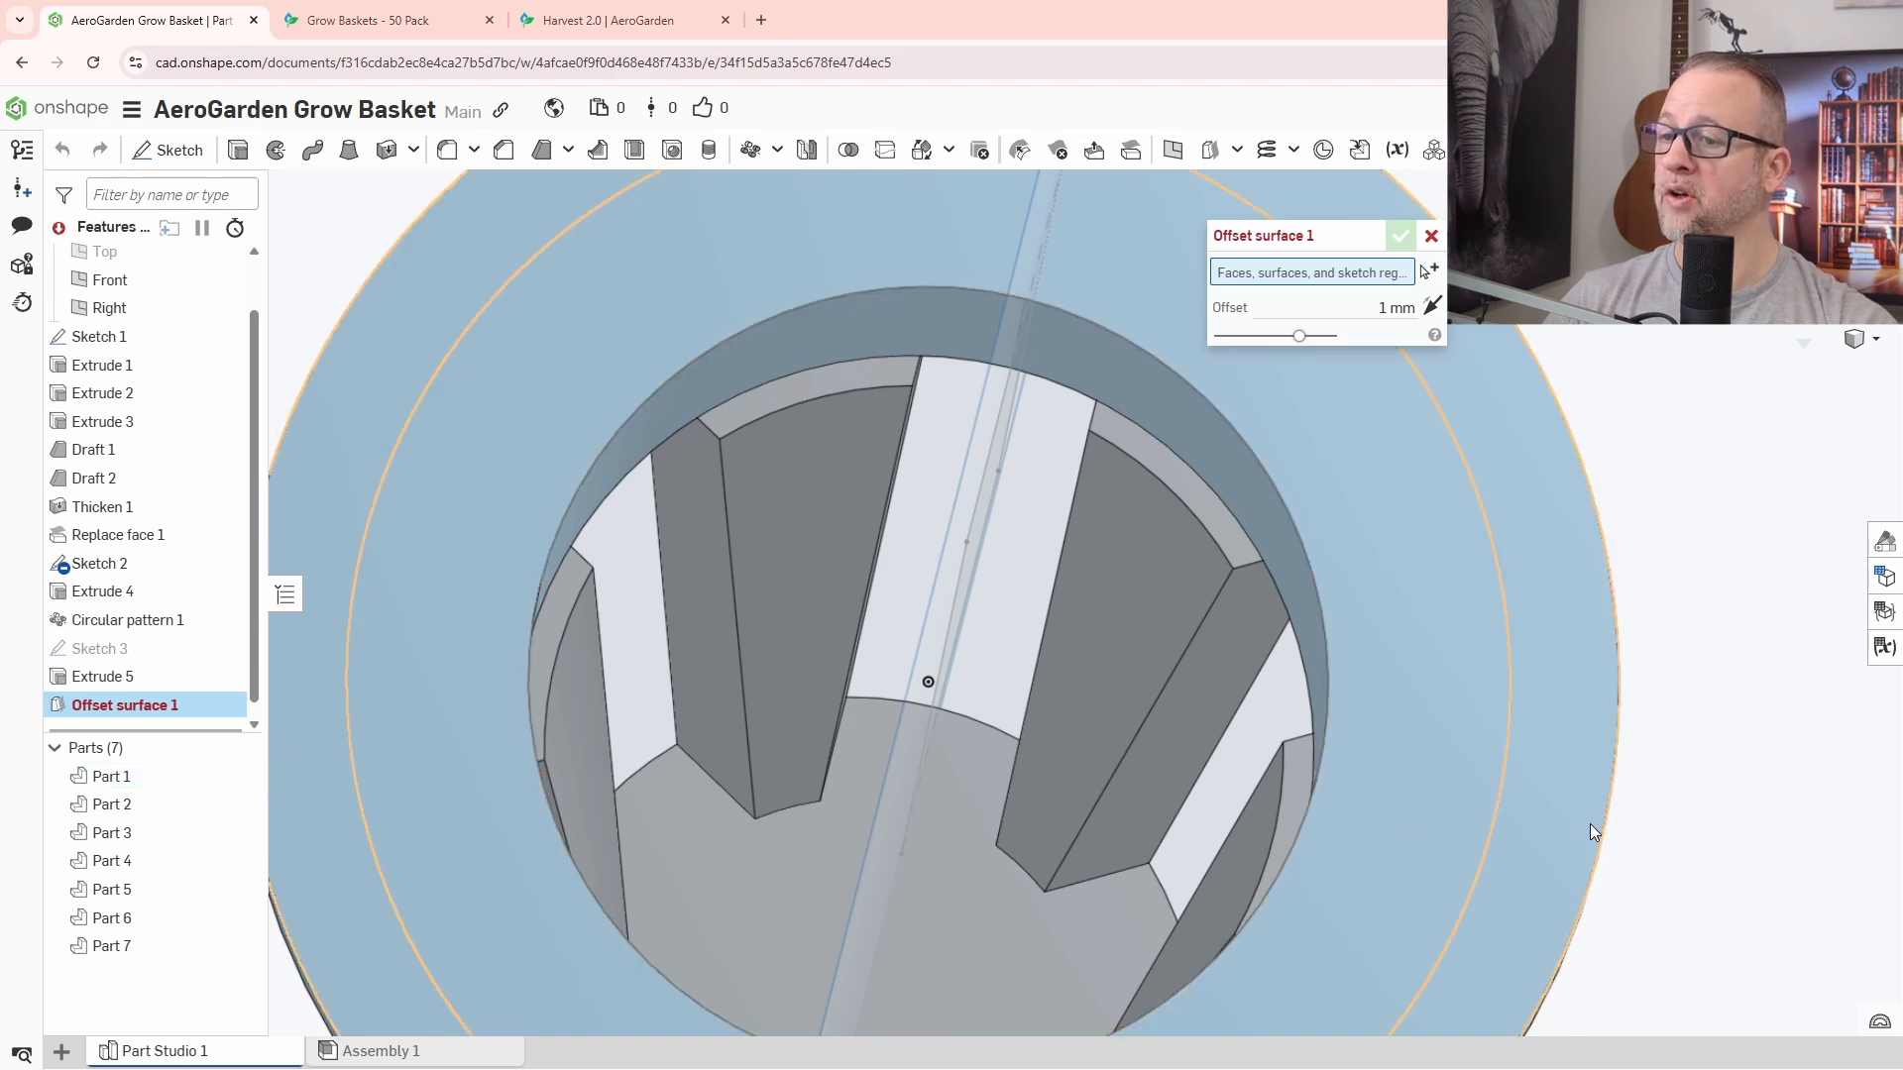
key(Return)
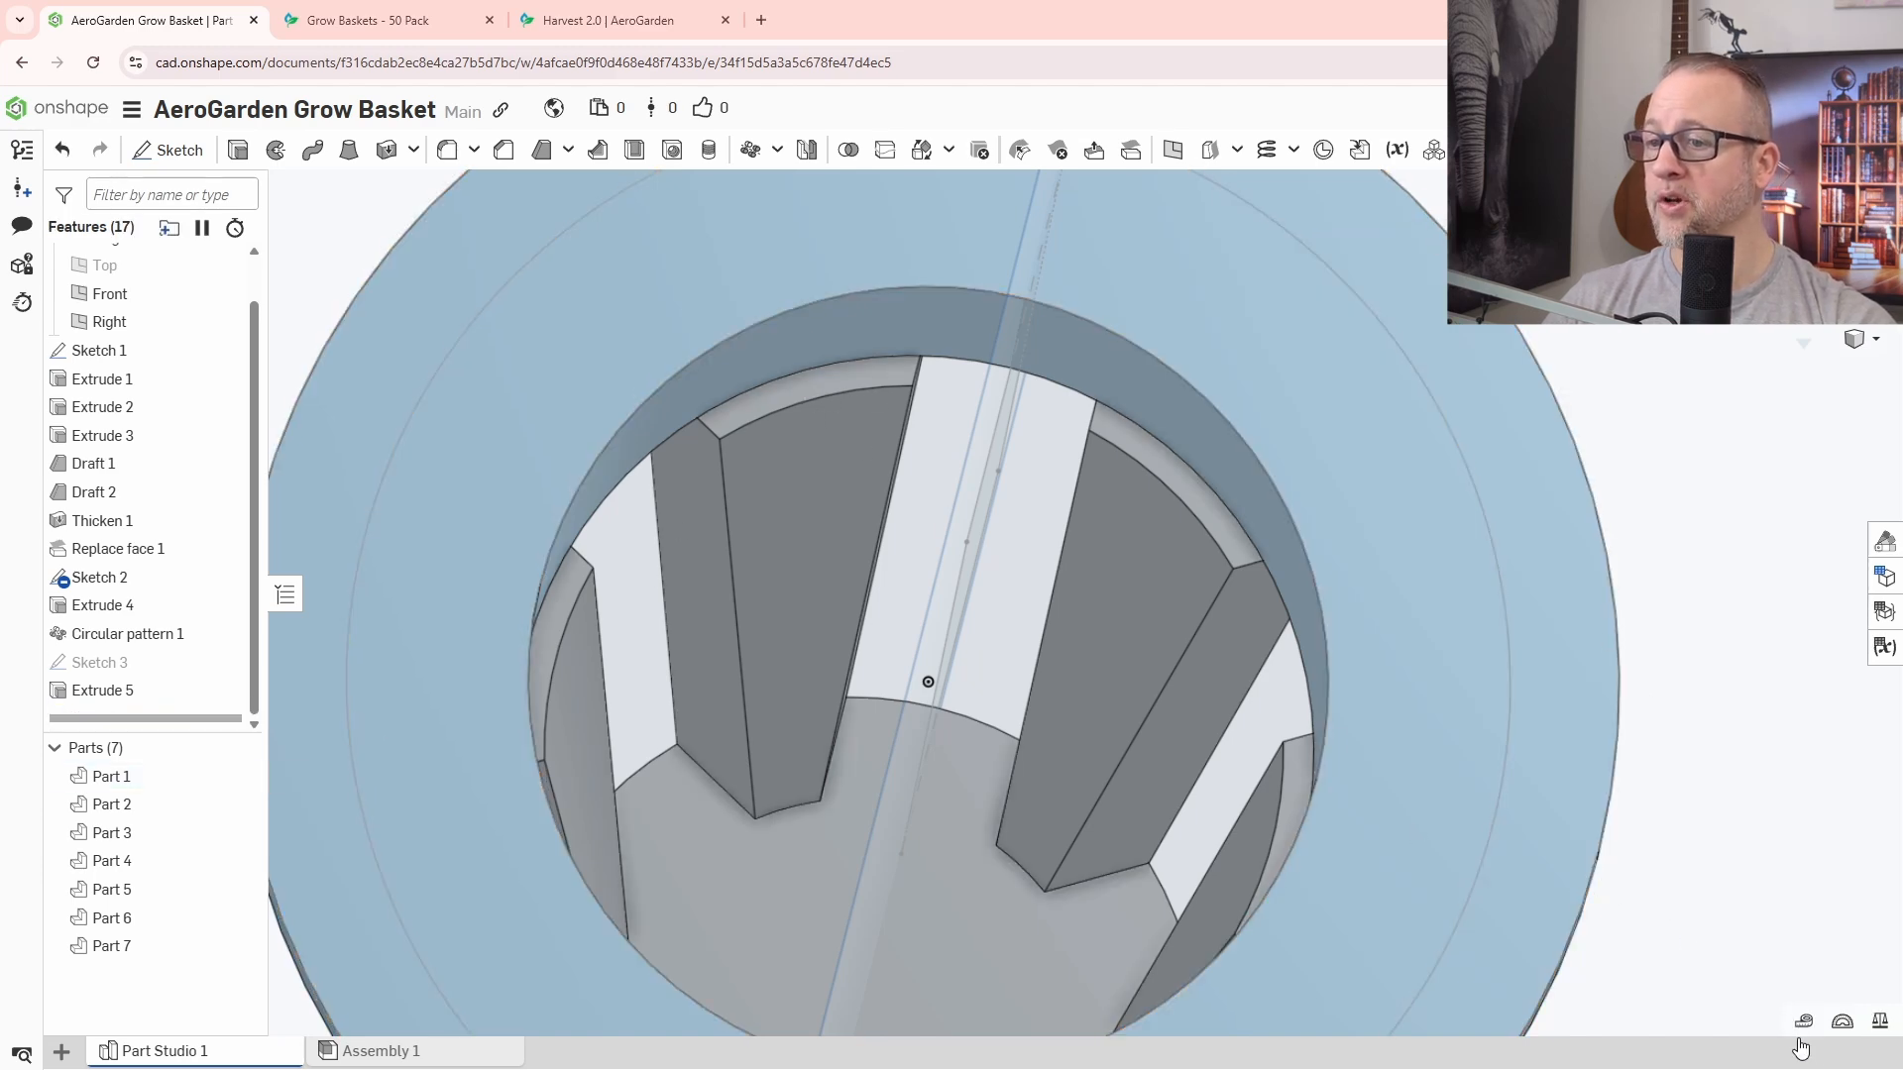
click(1880, 1022)
scroll(892, 461, up, 5)
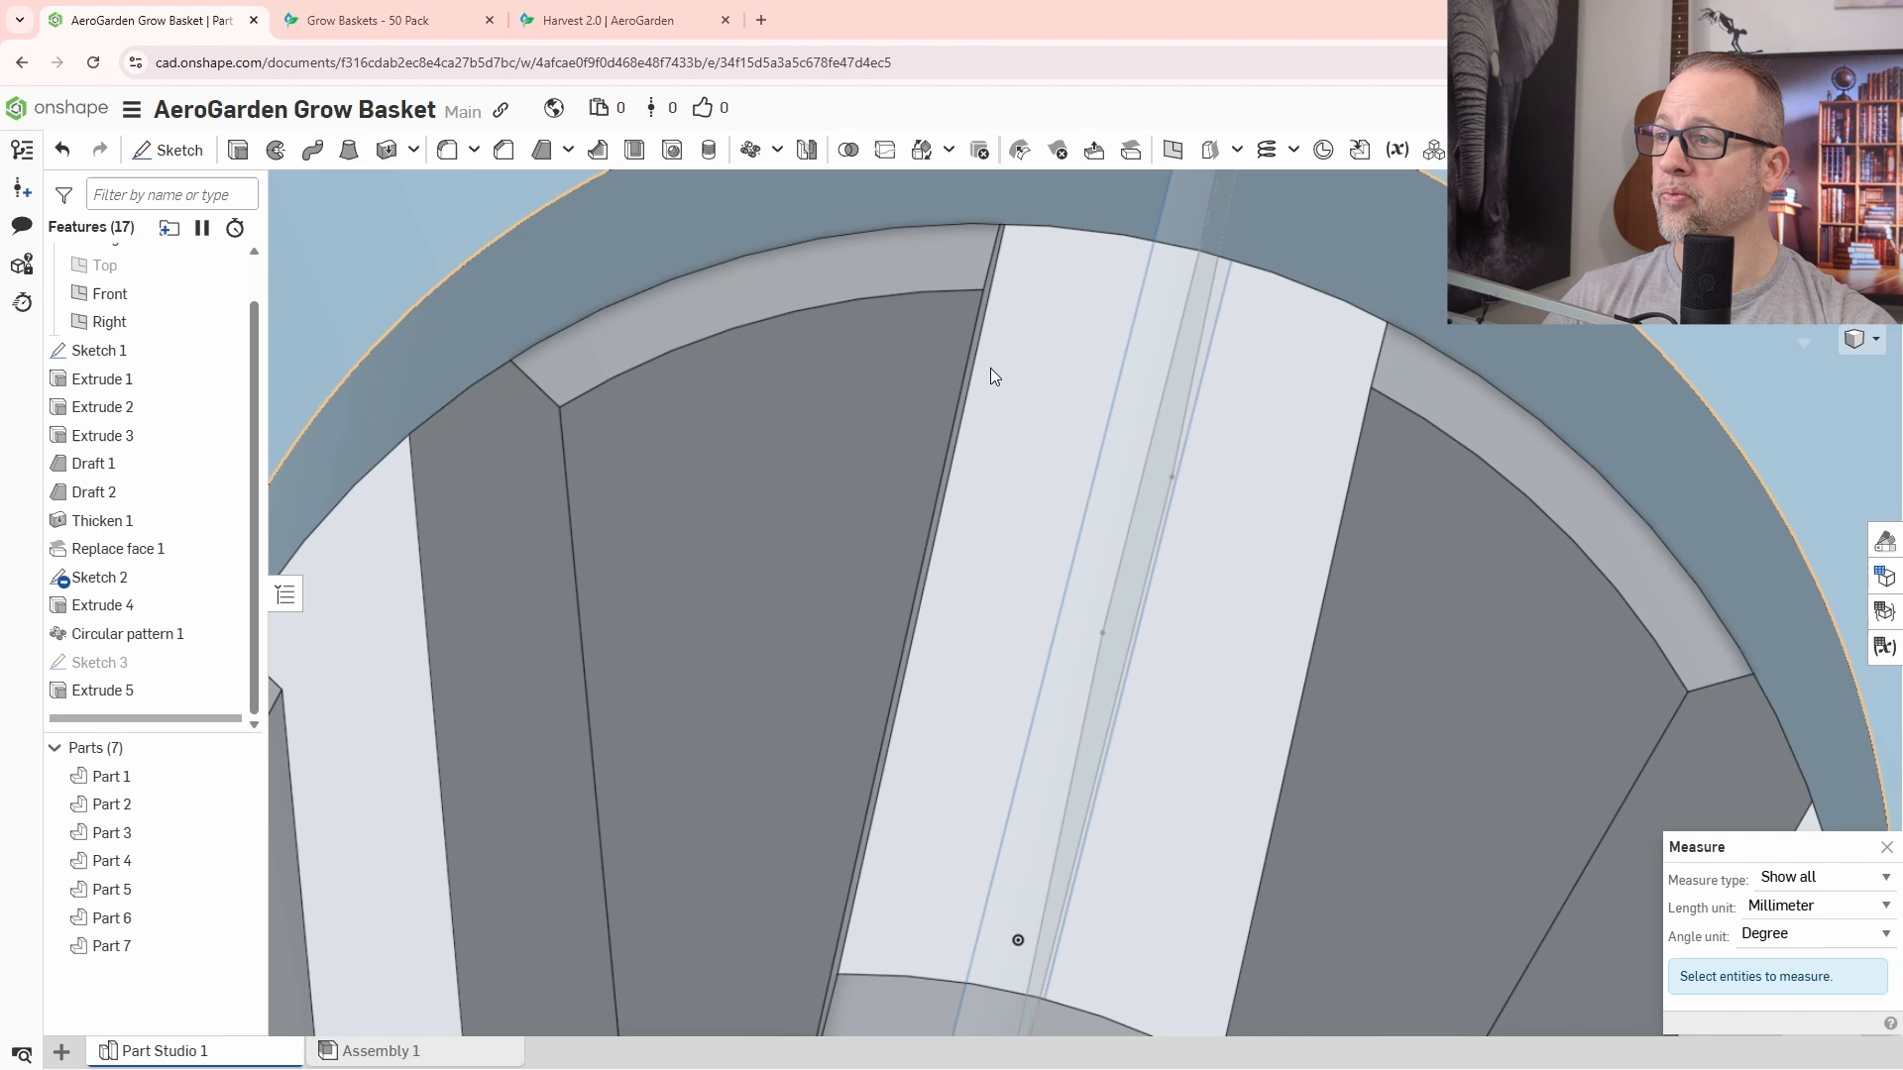
click(983, 290)
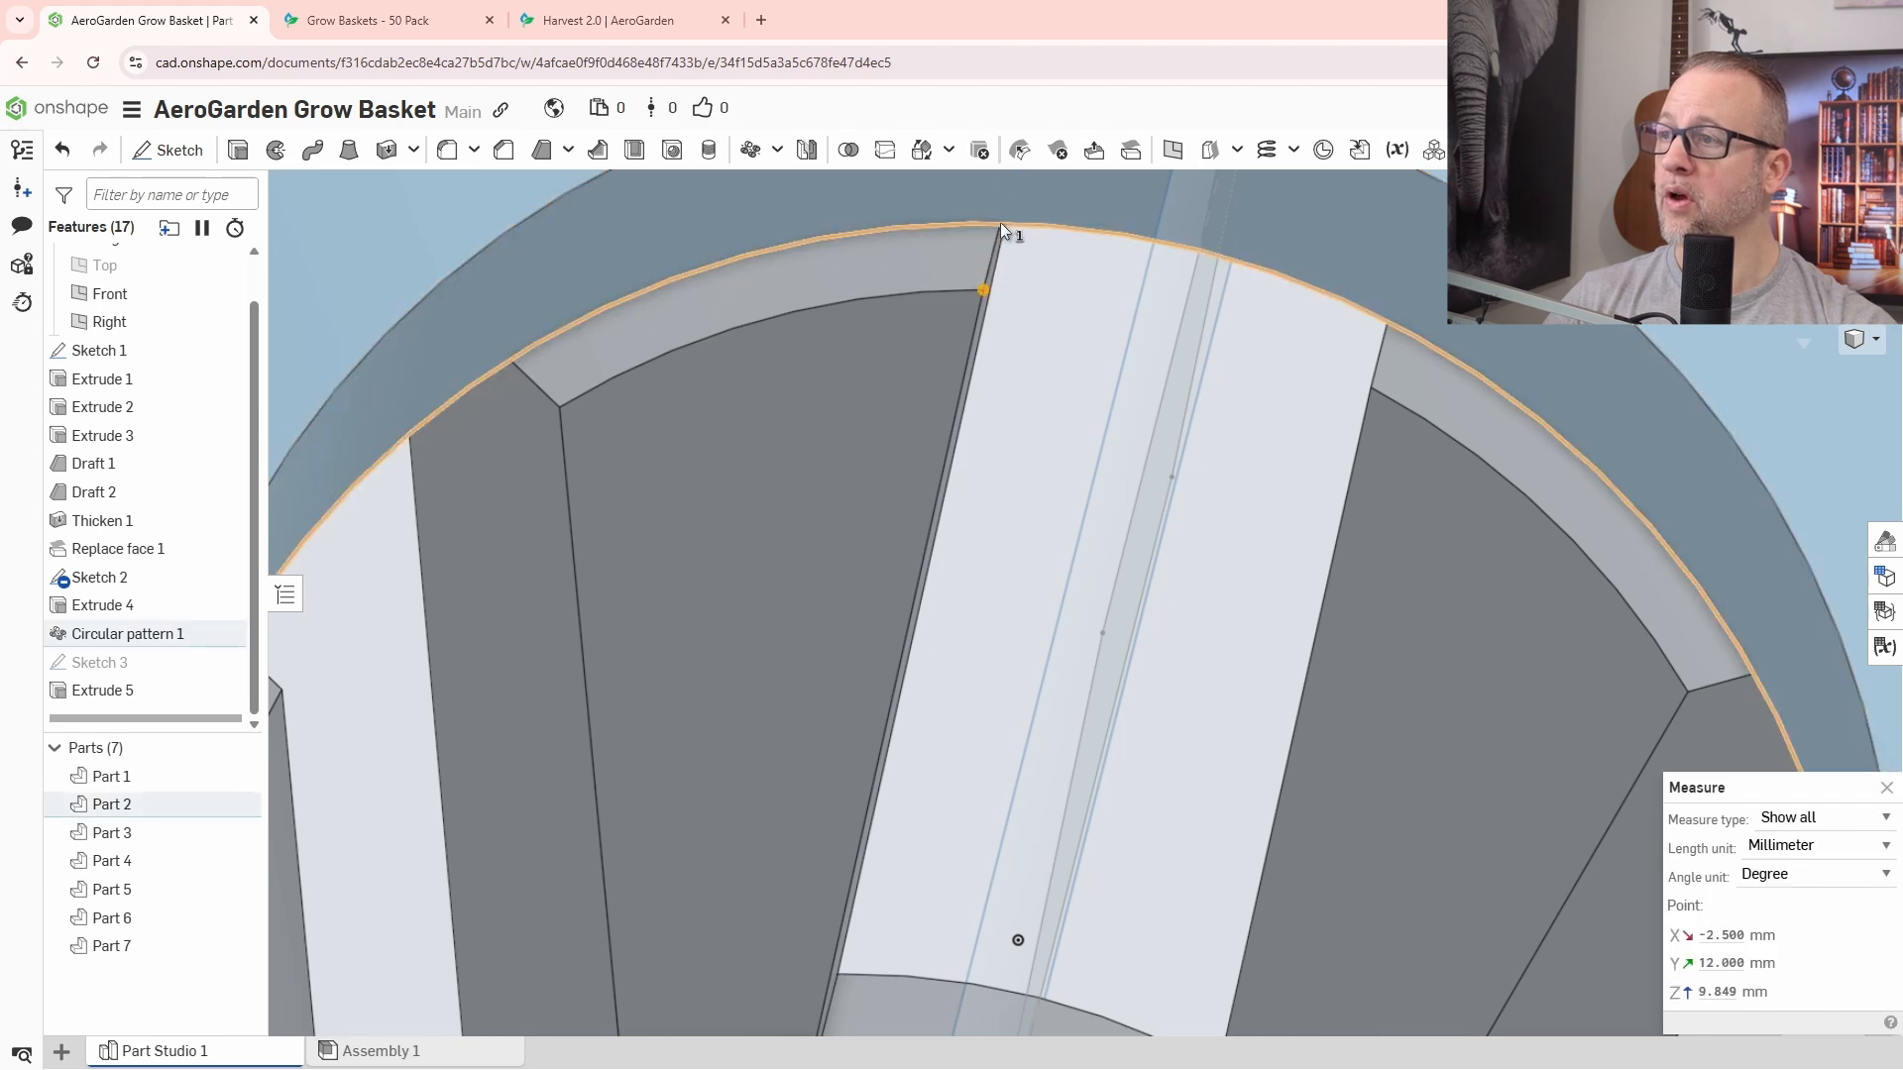
scroll(1001, 224, up, 2)
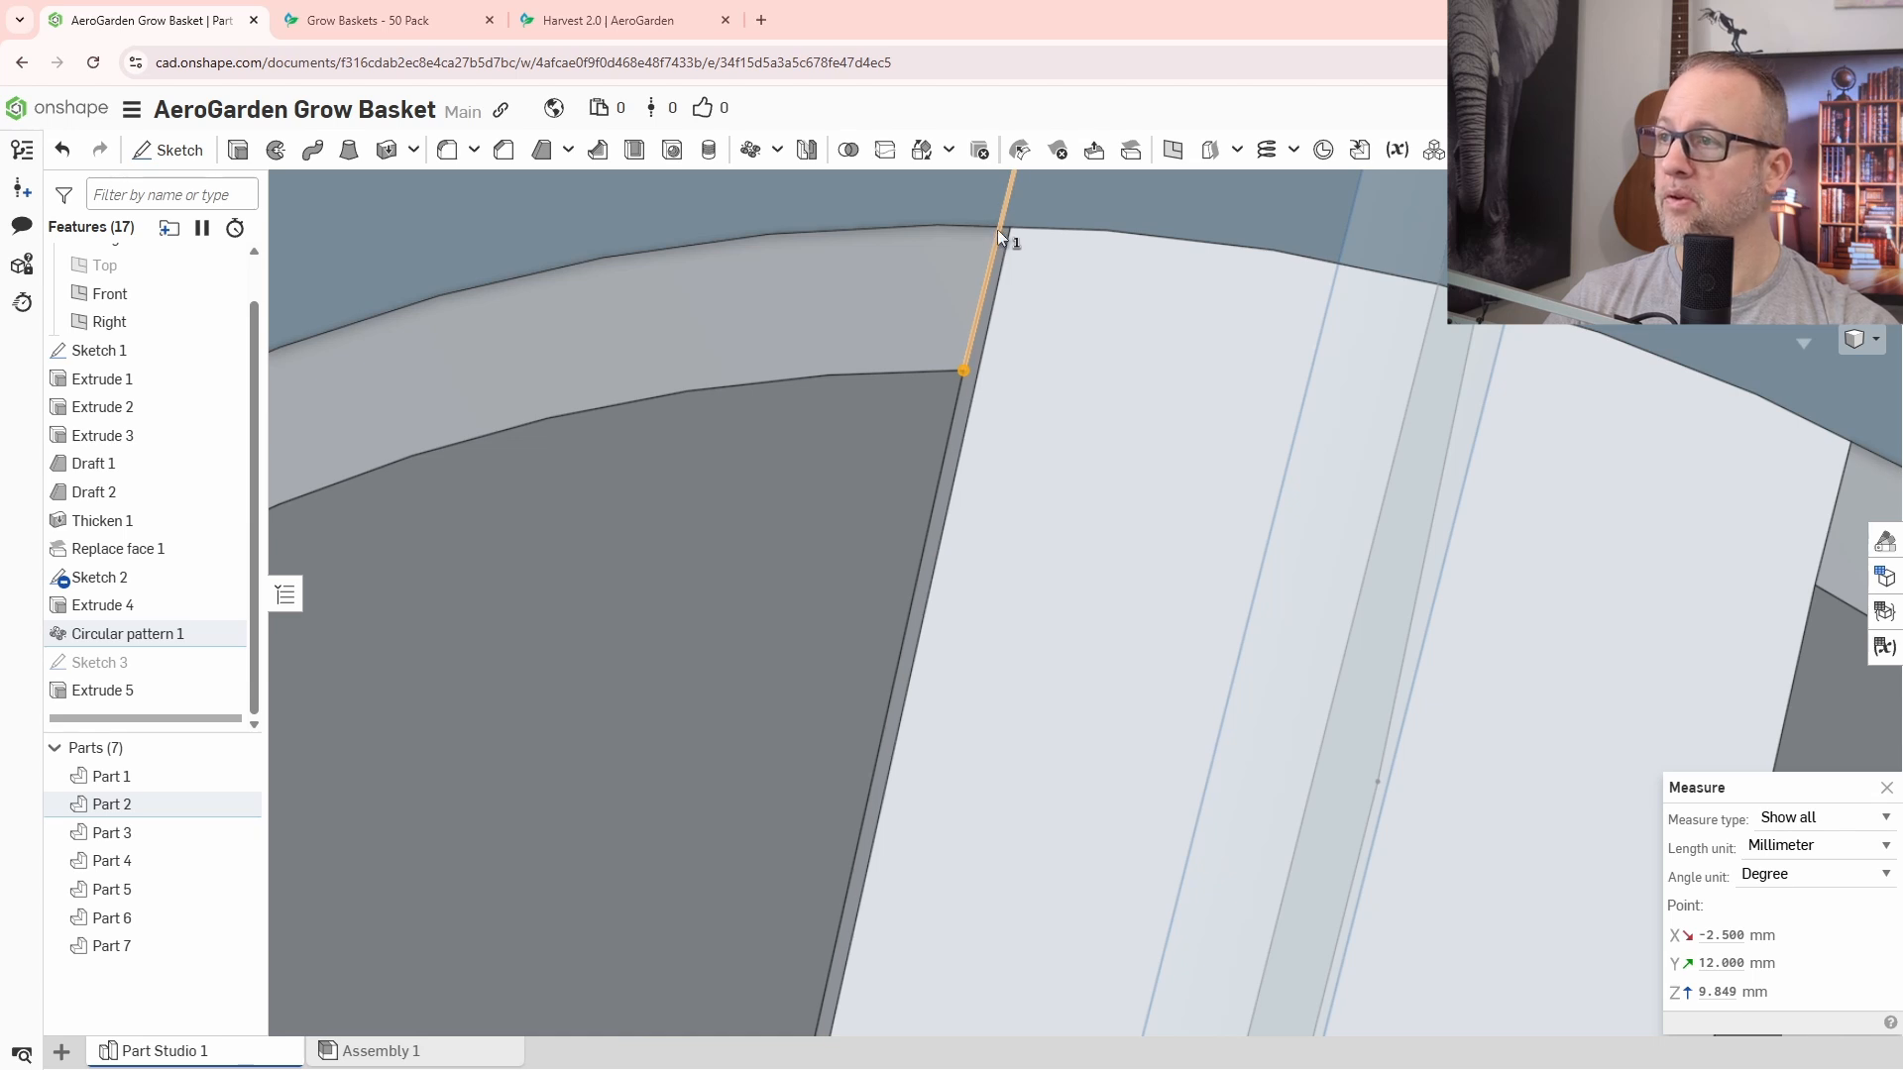
right_drag(1034, 311, 1108, 415)
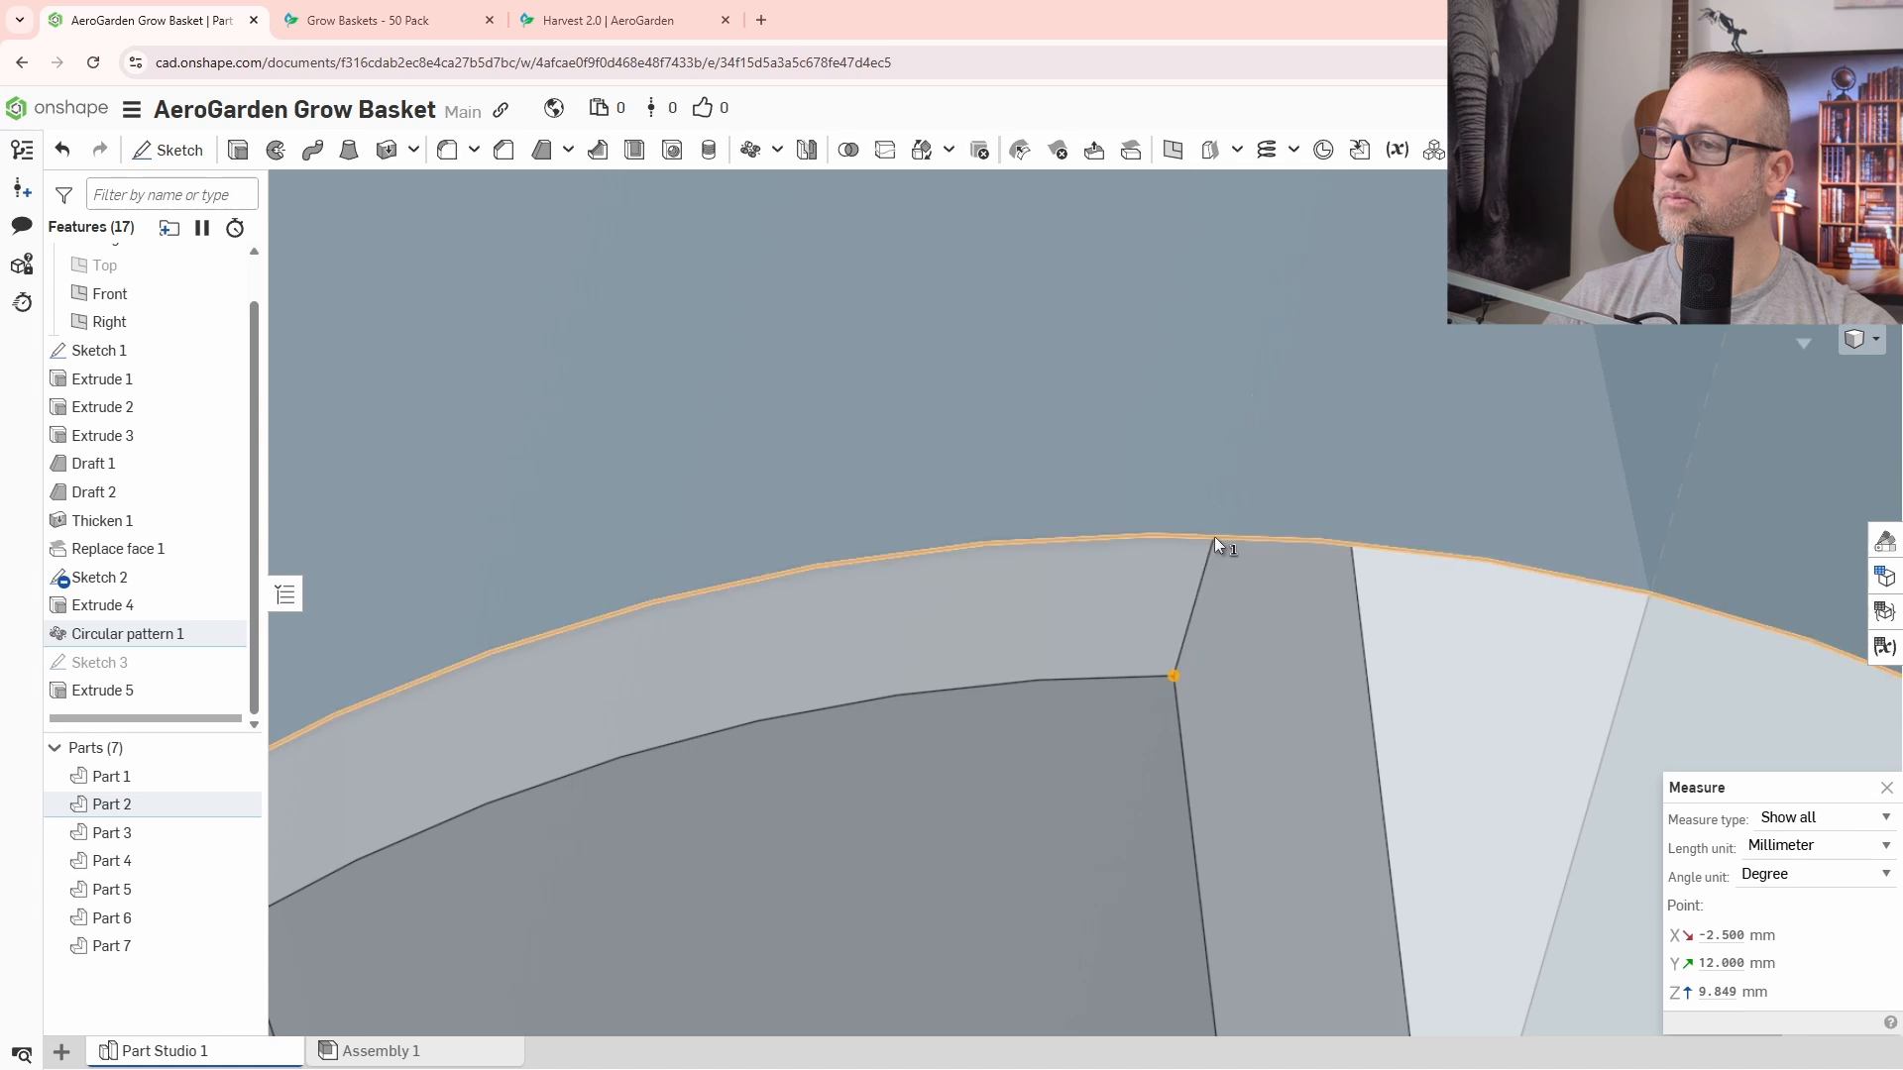
right_drag(1210, 544, 944, 581)
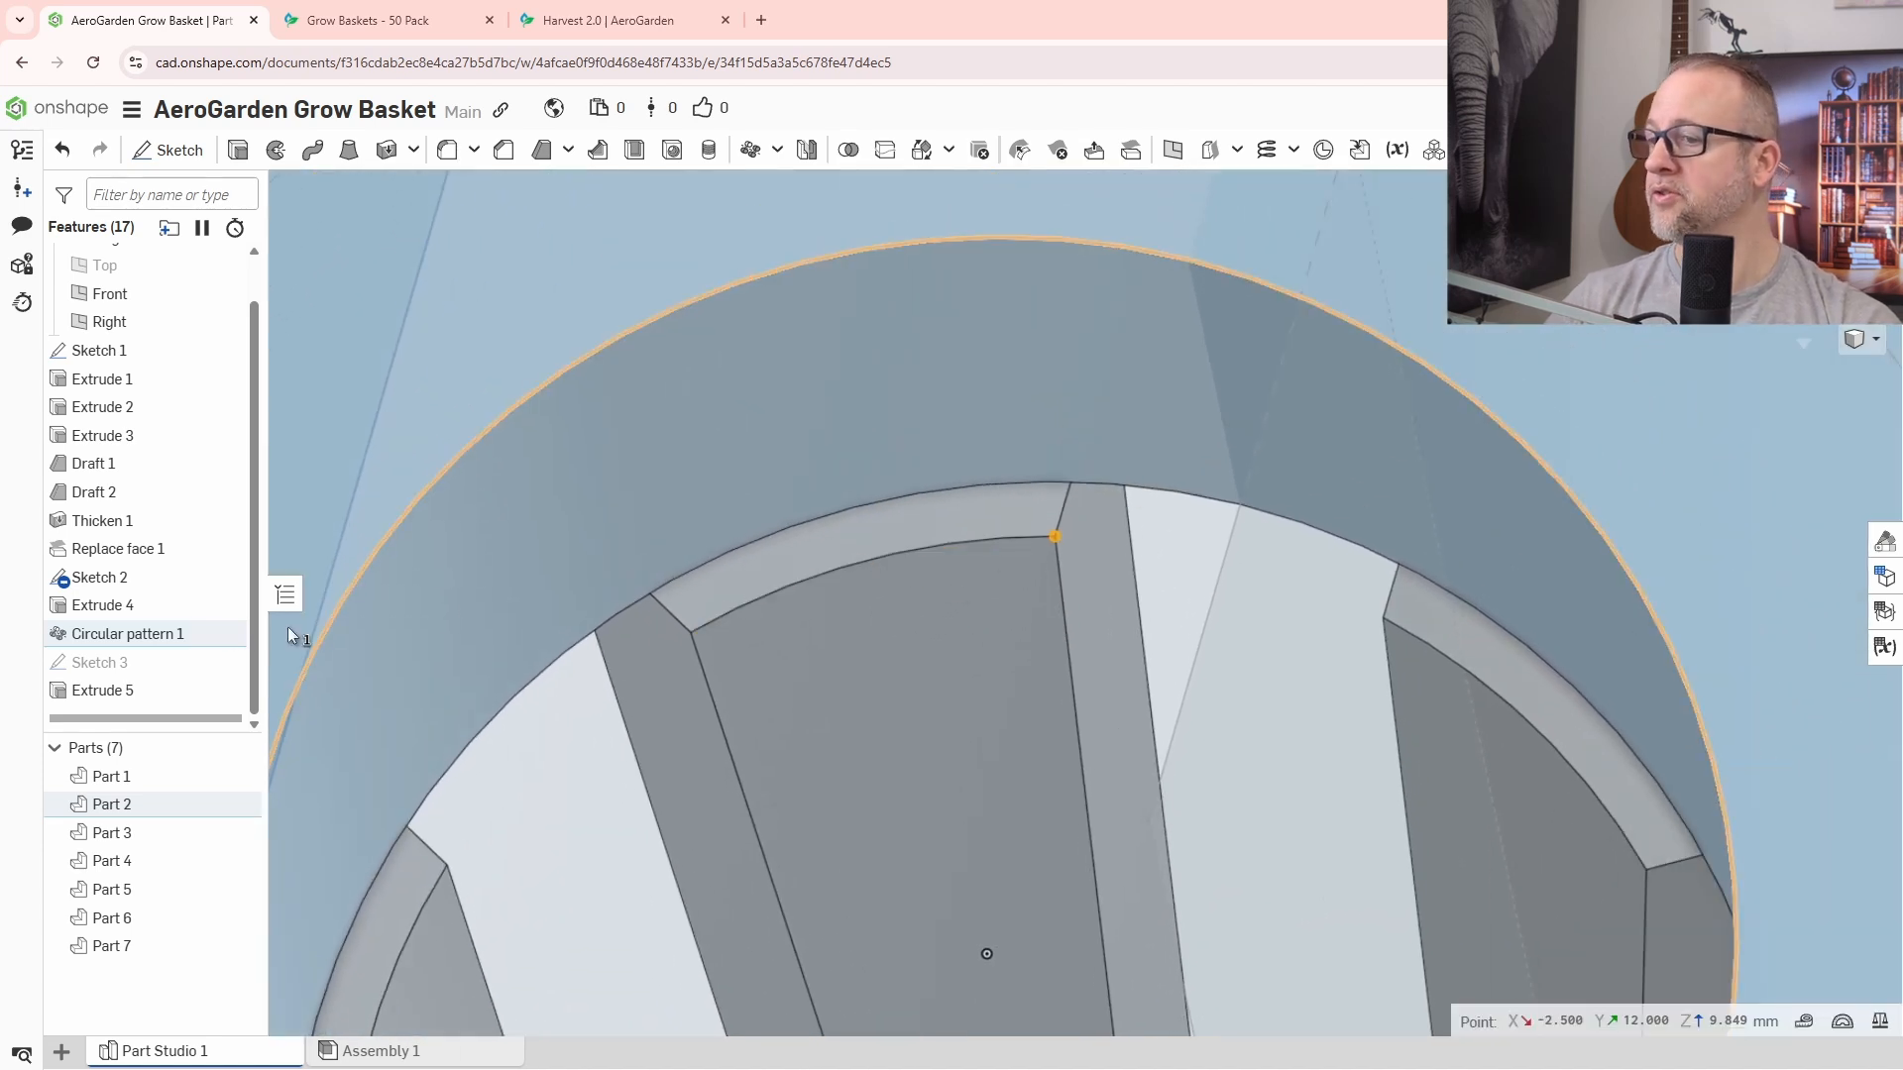
key(Escape)
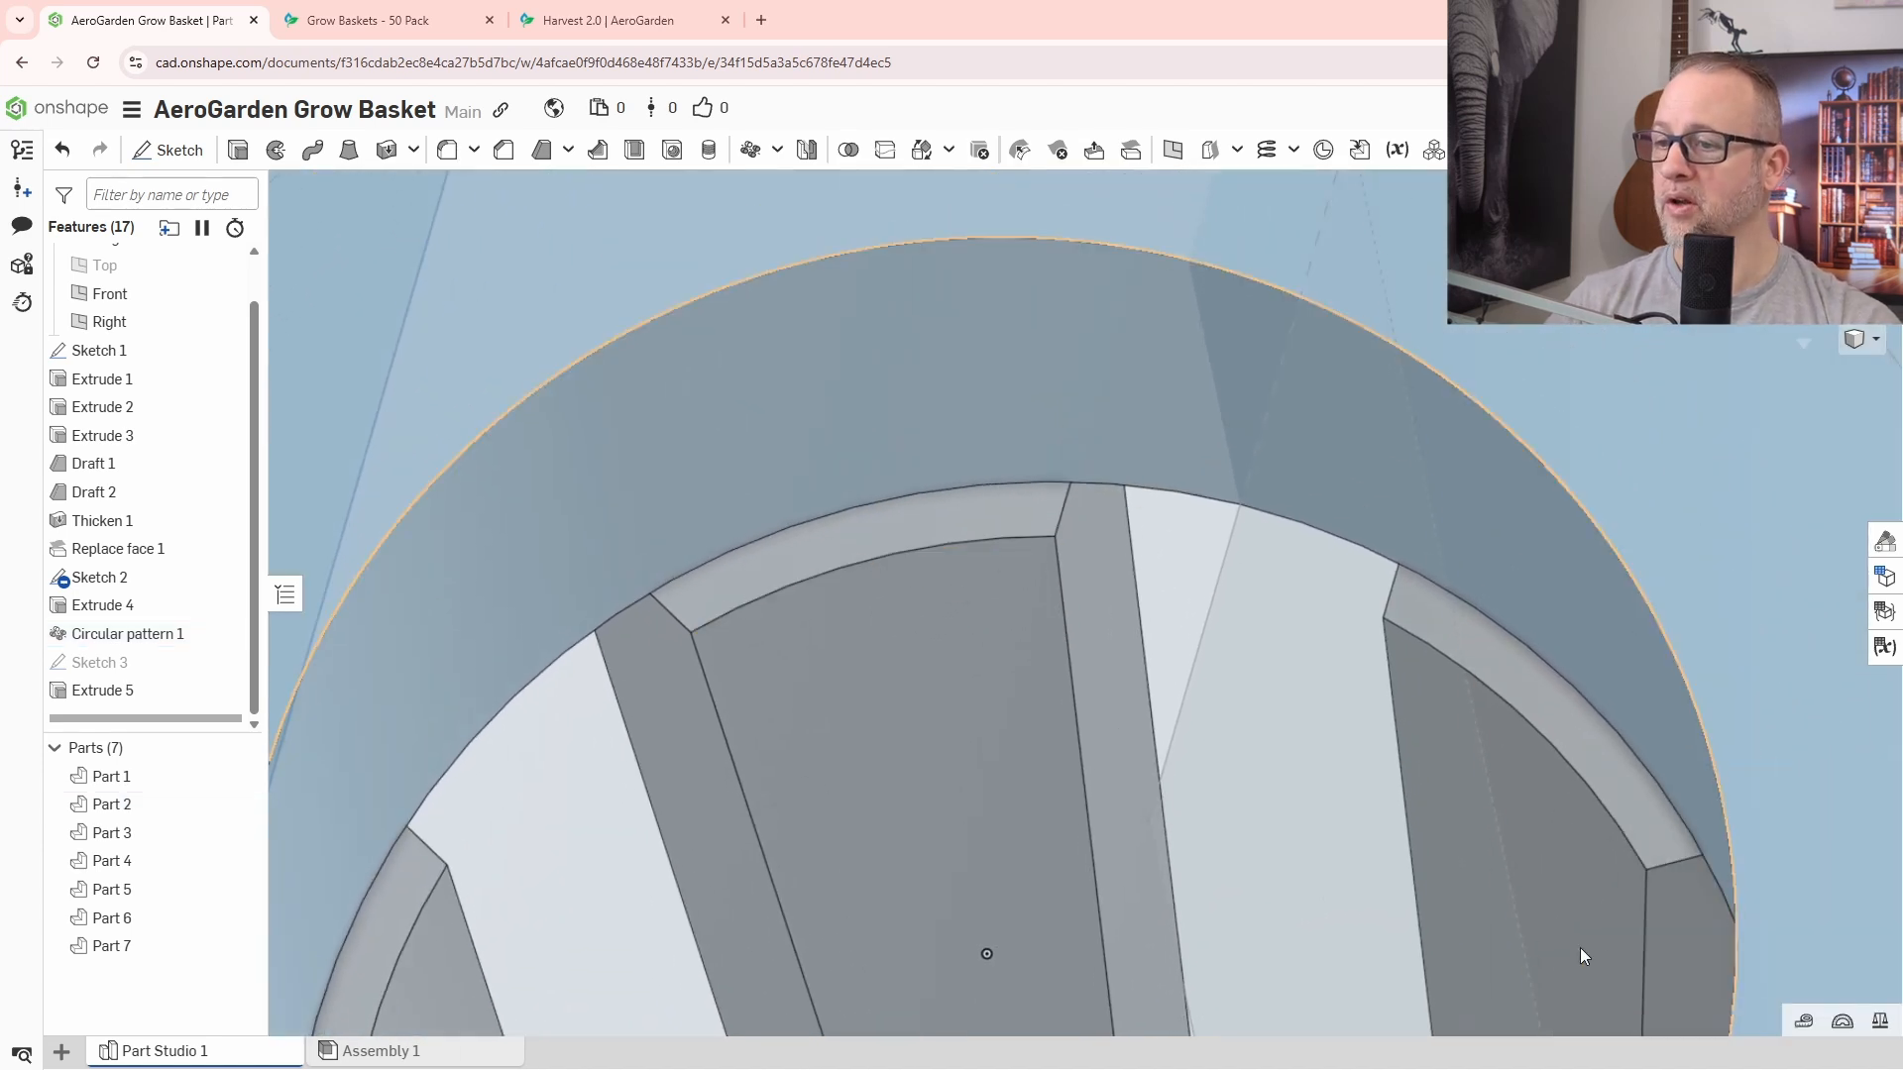
Measure the ledge width from the midpoint of a segment's inner edge to the collar's inner circle and copy the minimum distance.
click(1804, 1021)
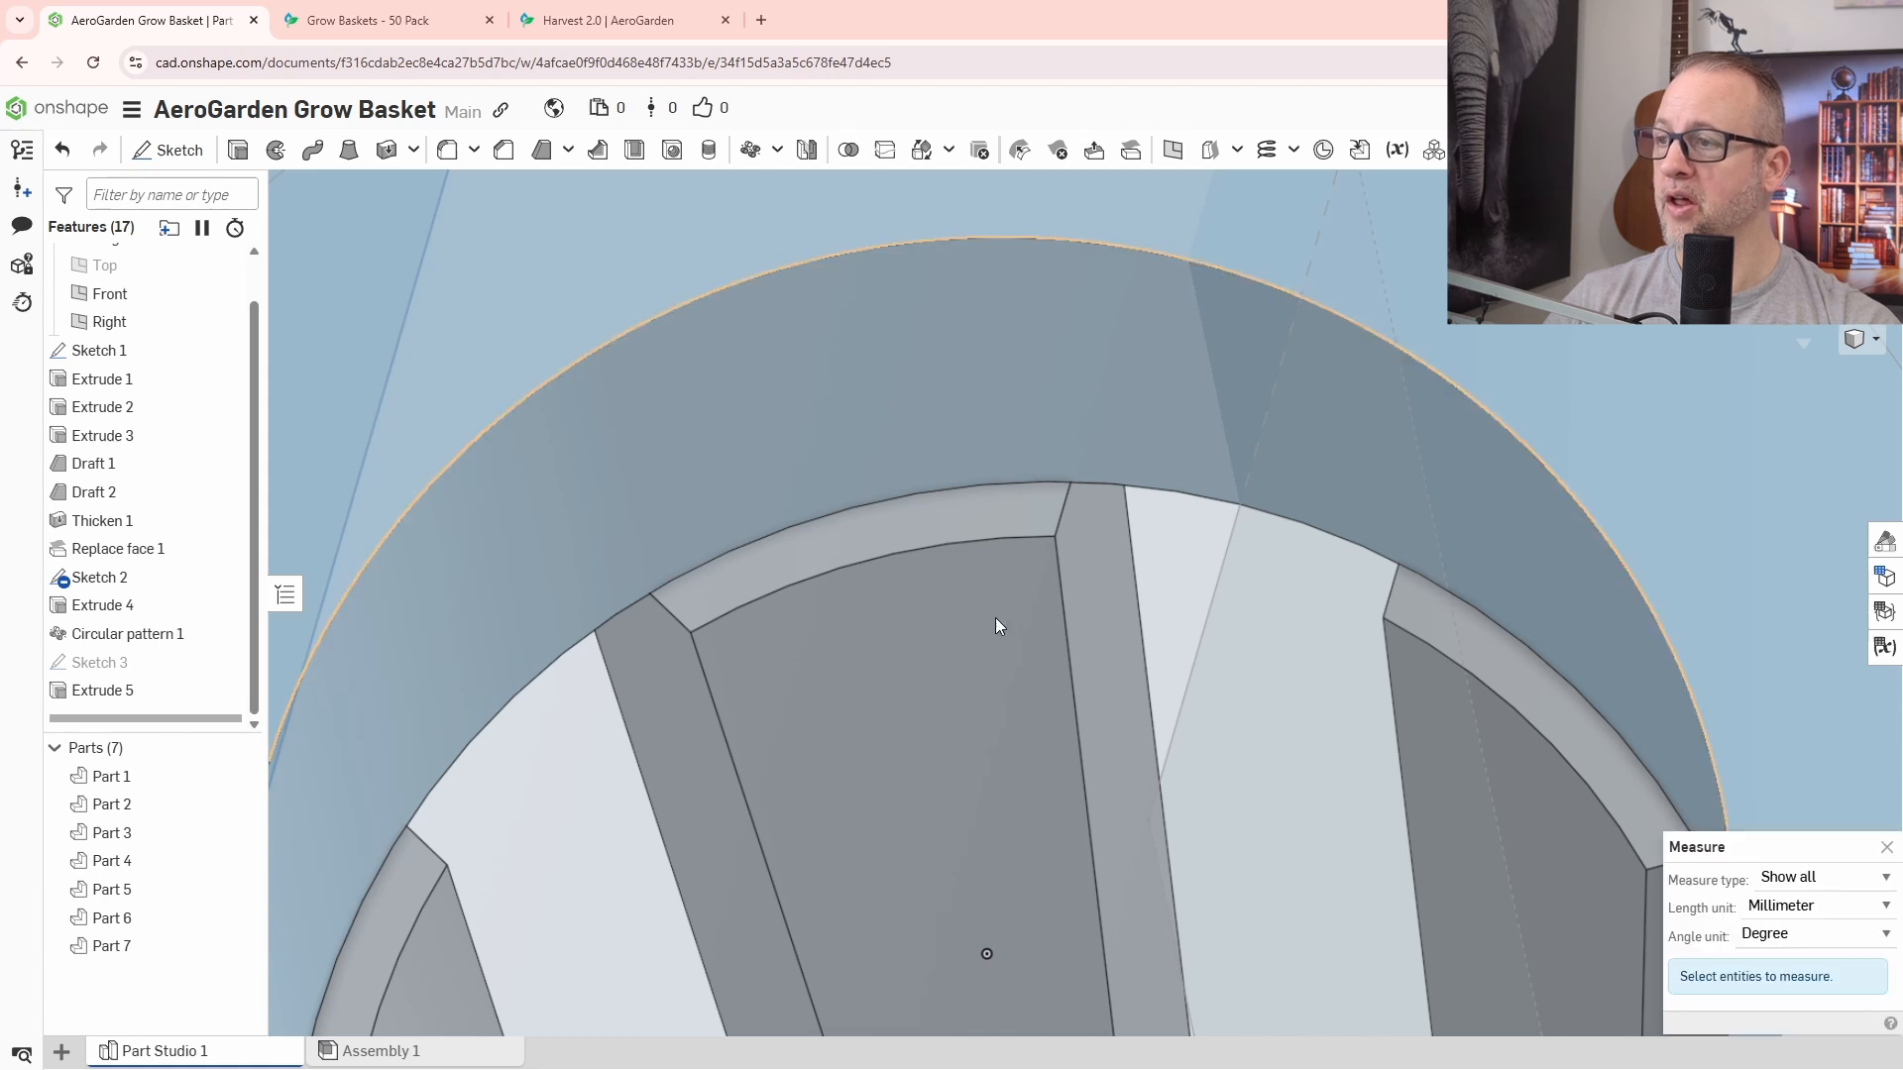
click(866, 560)
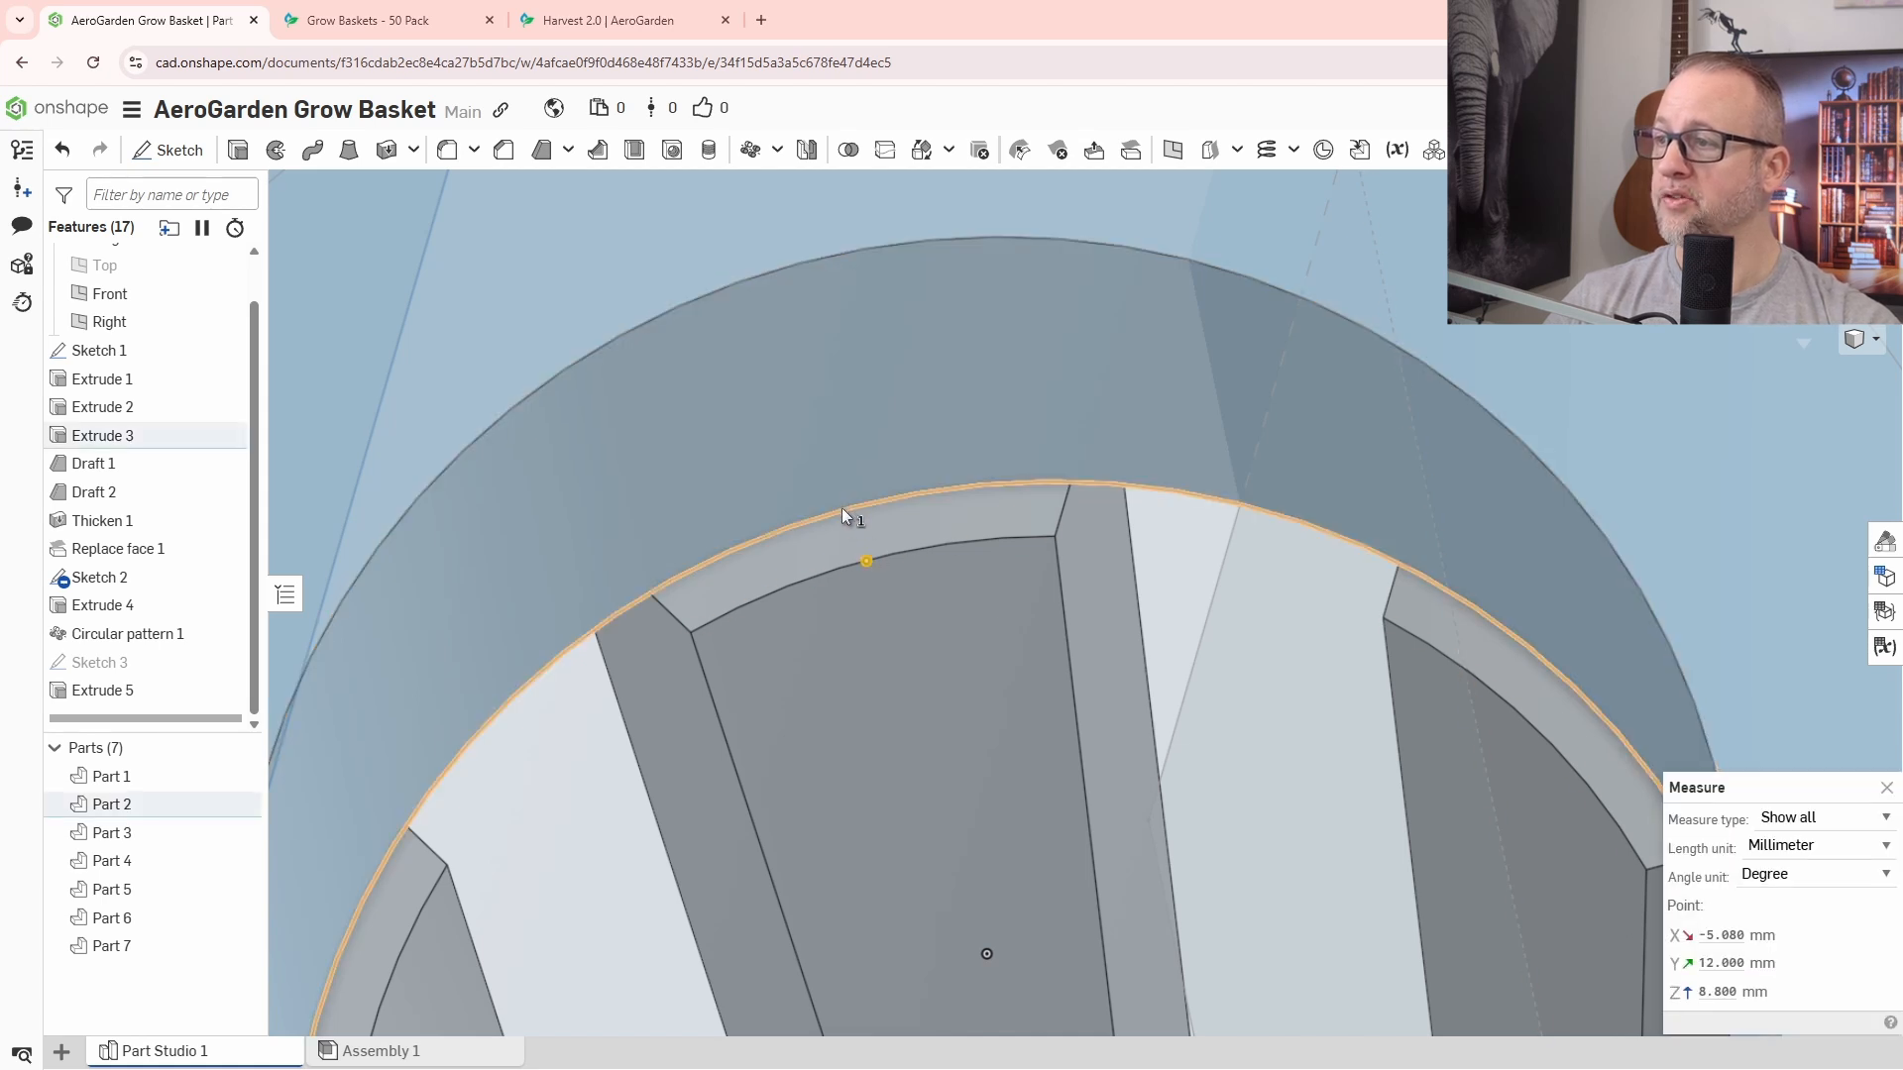
click(839, 514)
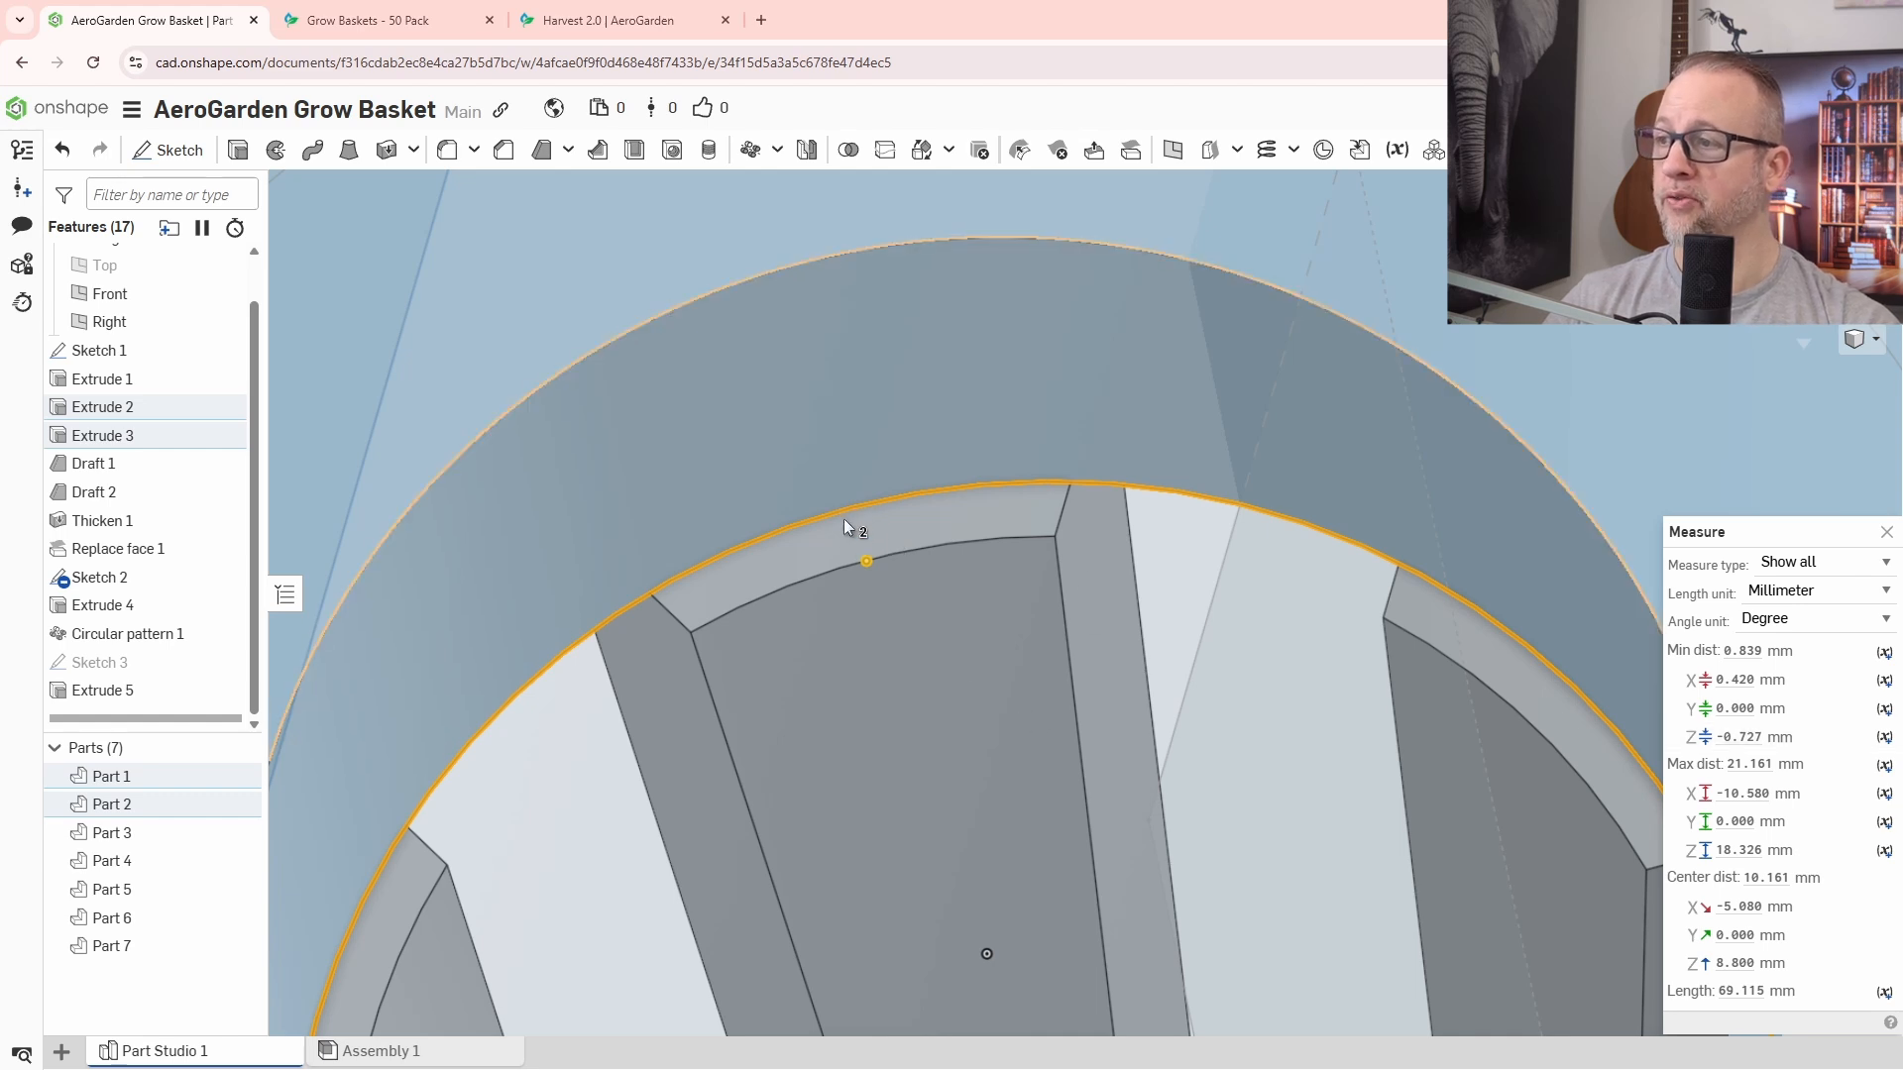
mouse_move(1736, 650)
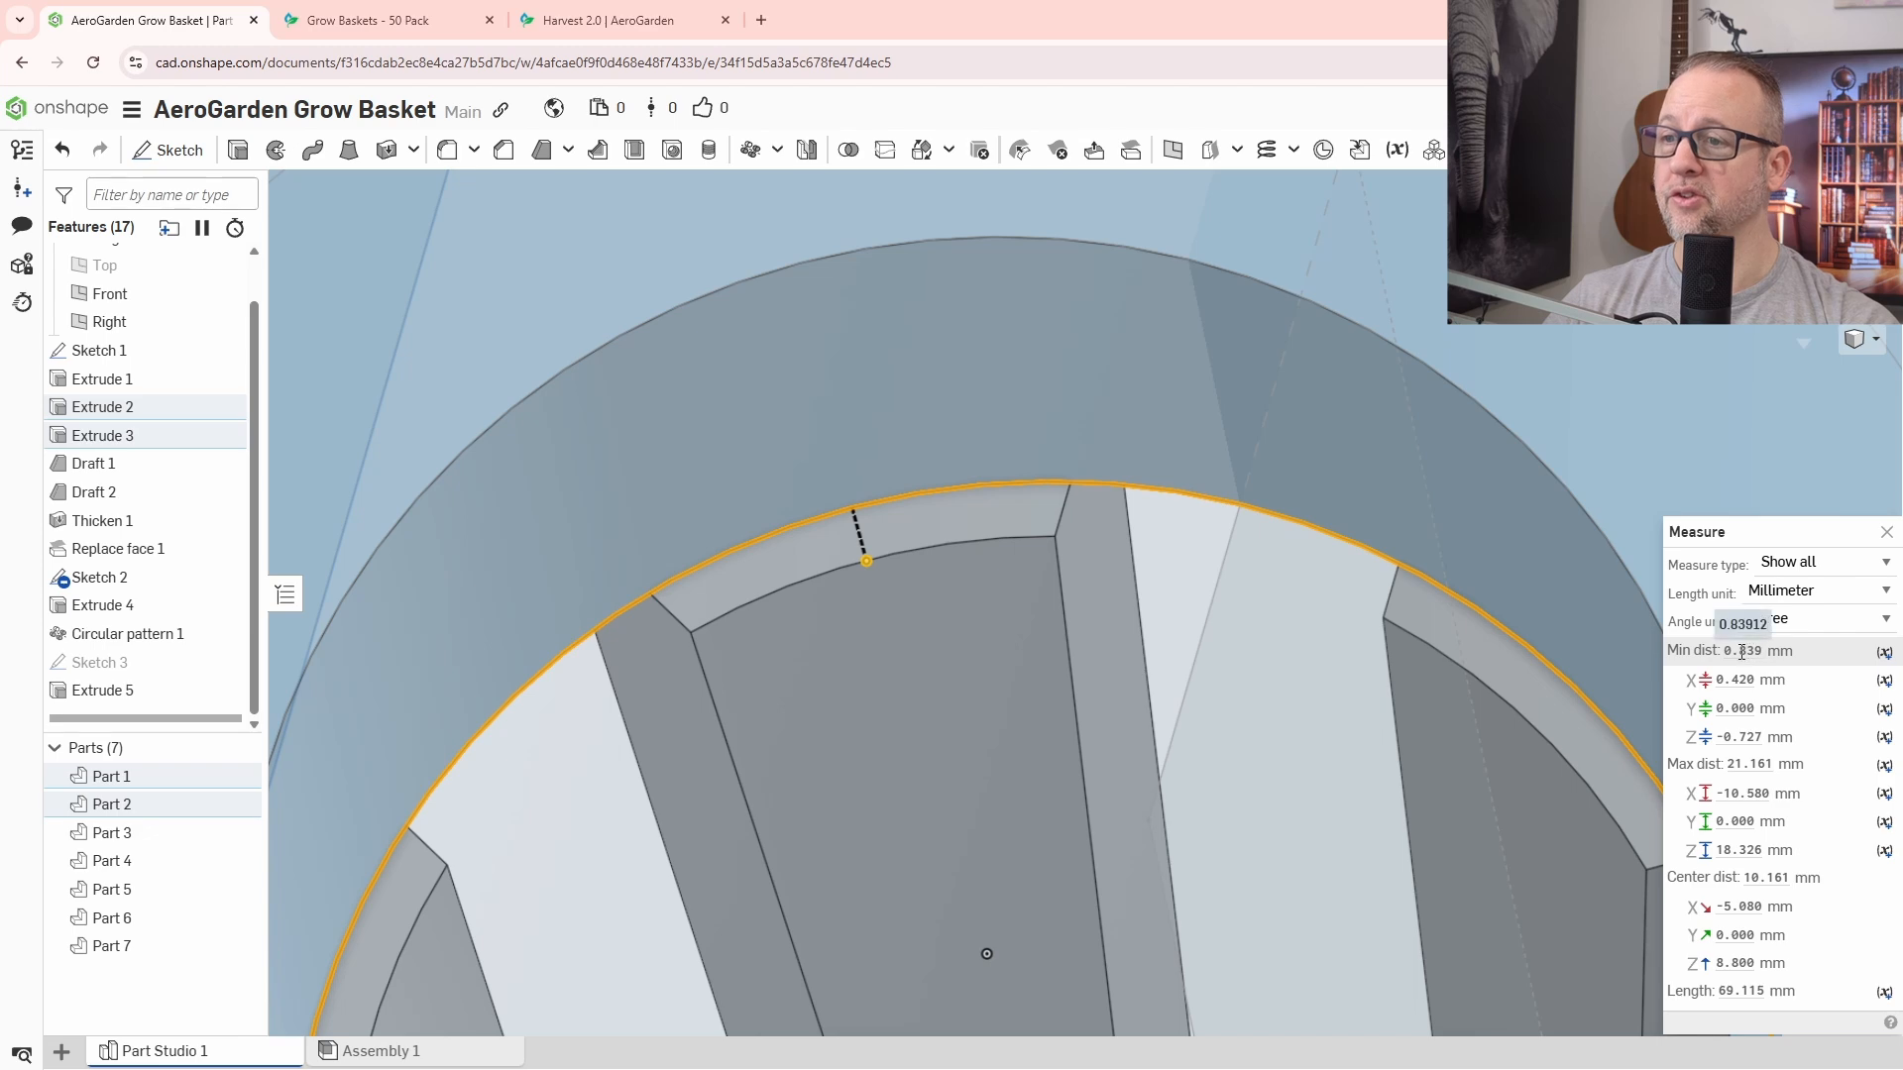
right_click(1746, 652)
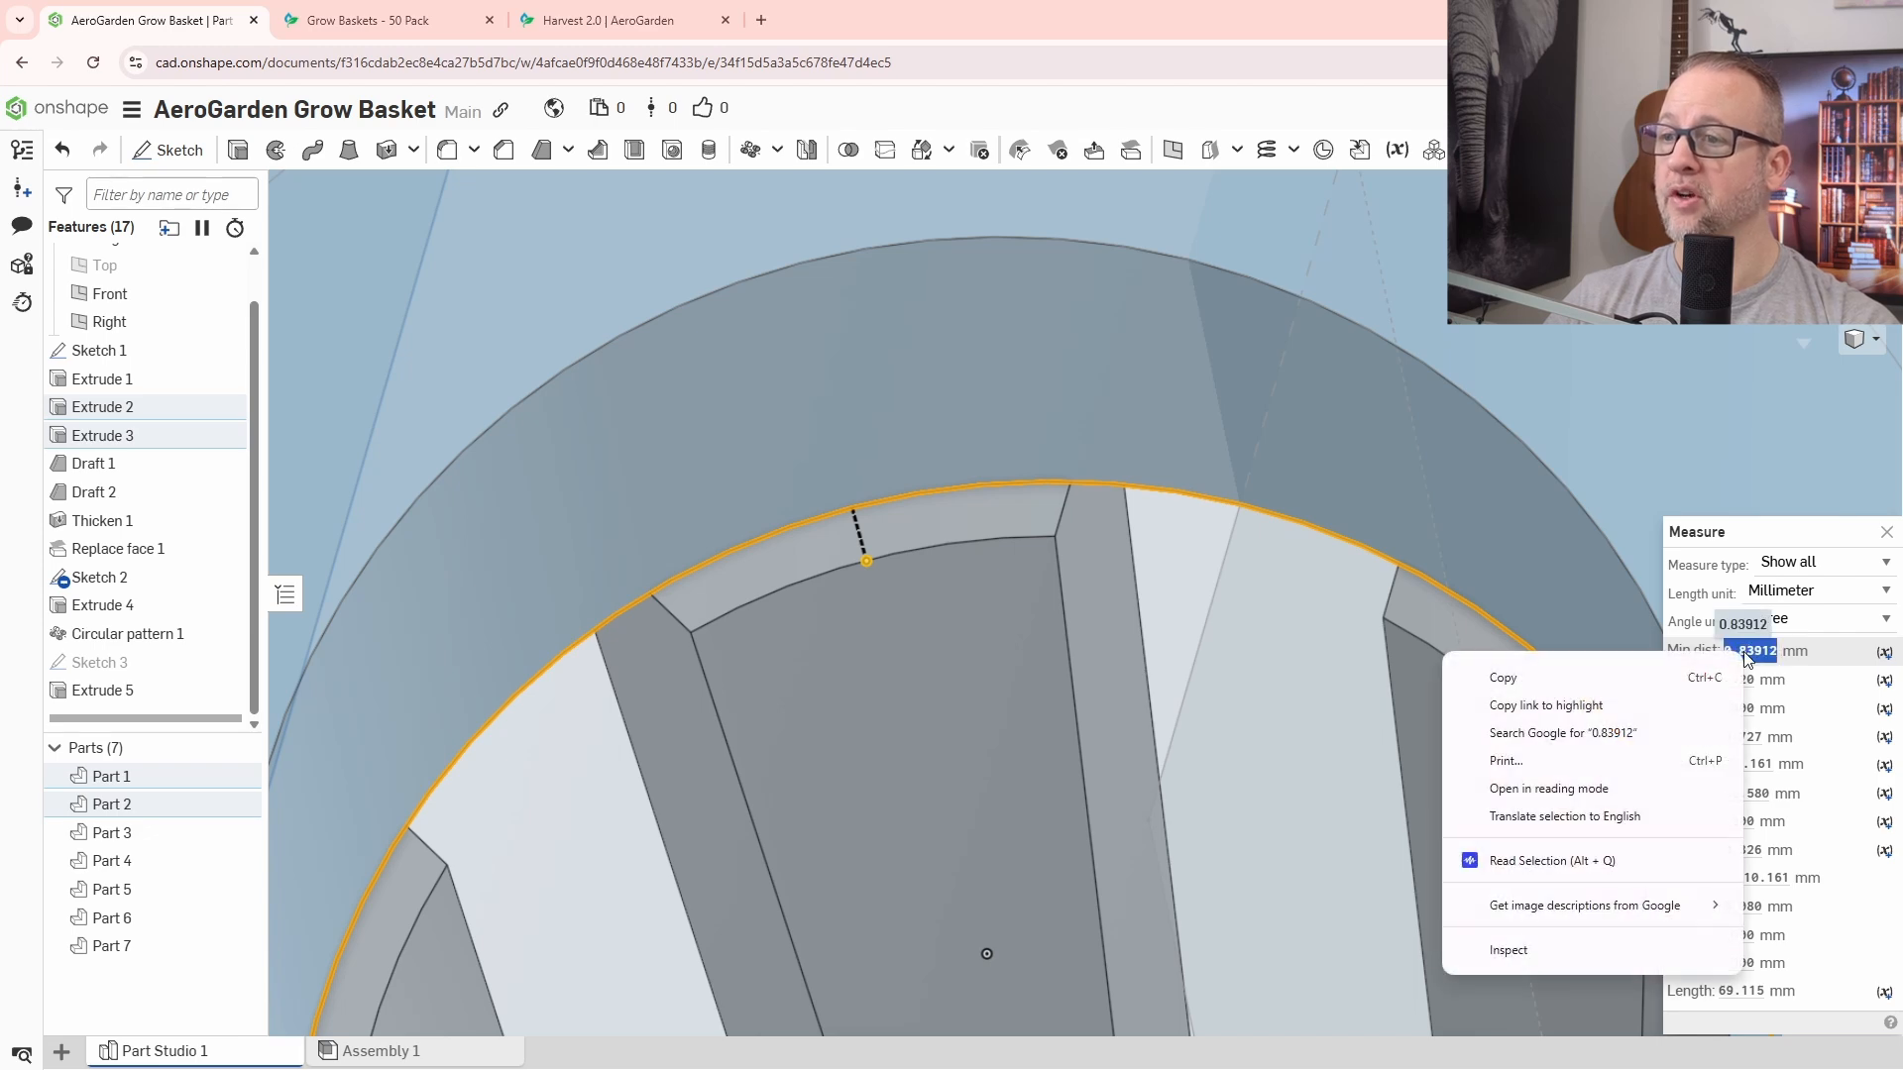
click(1565, 682)
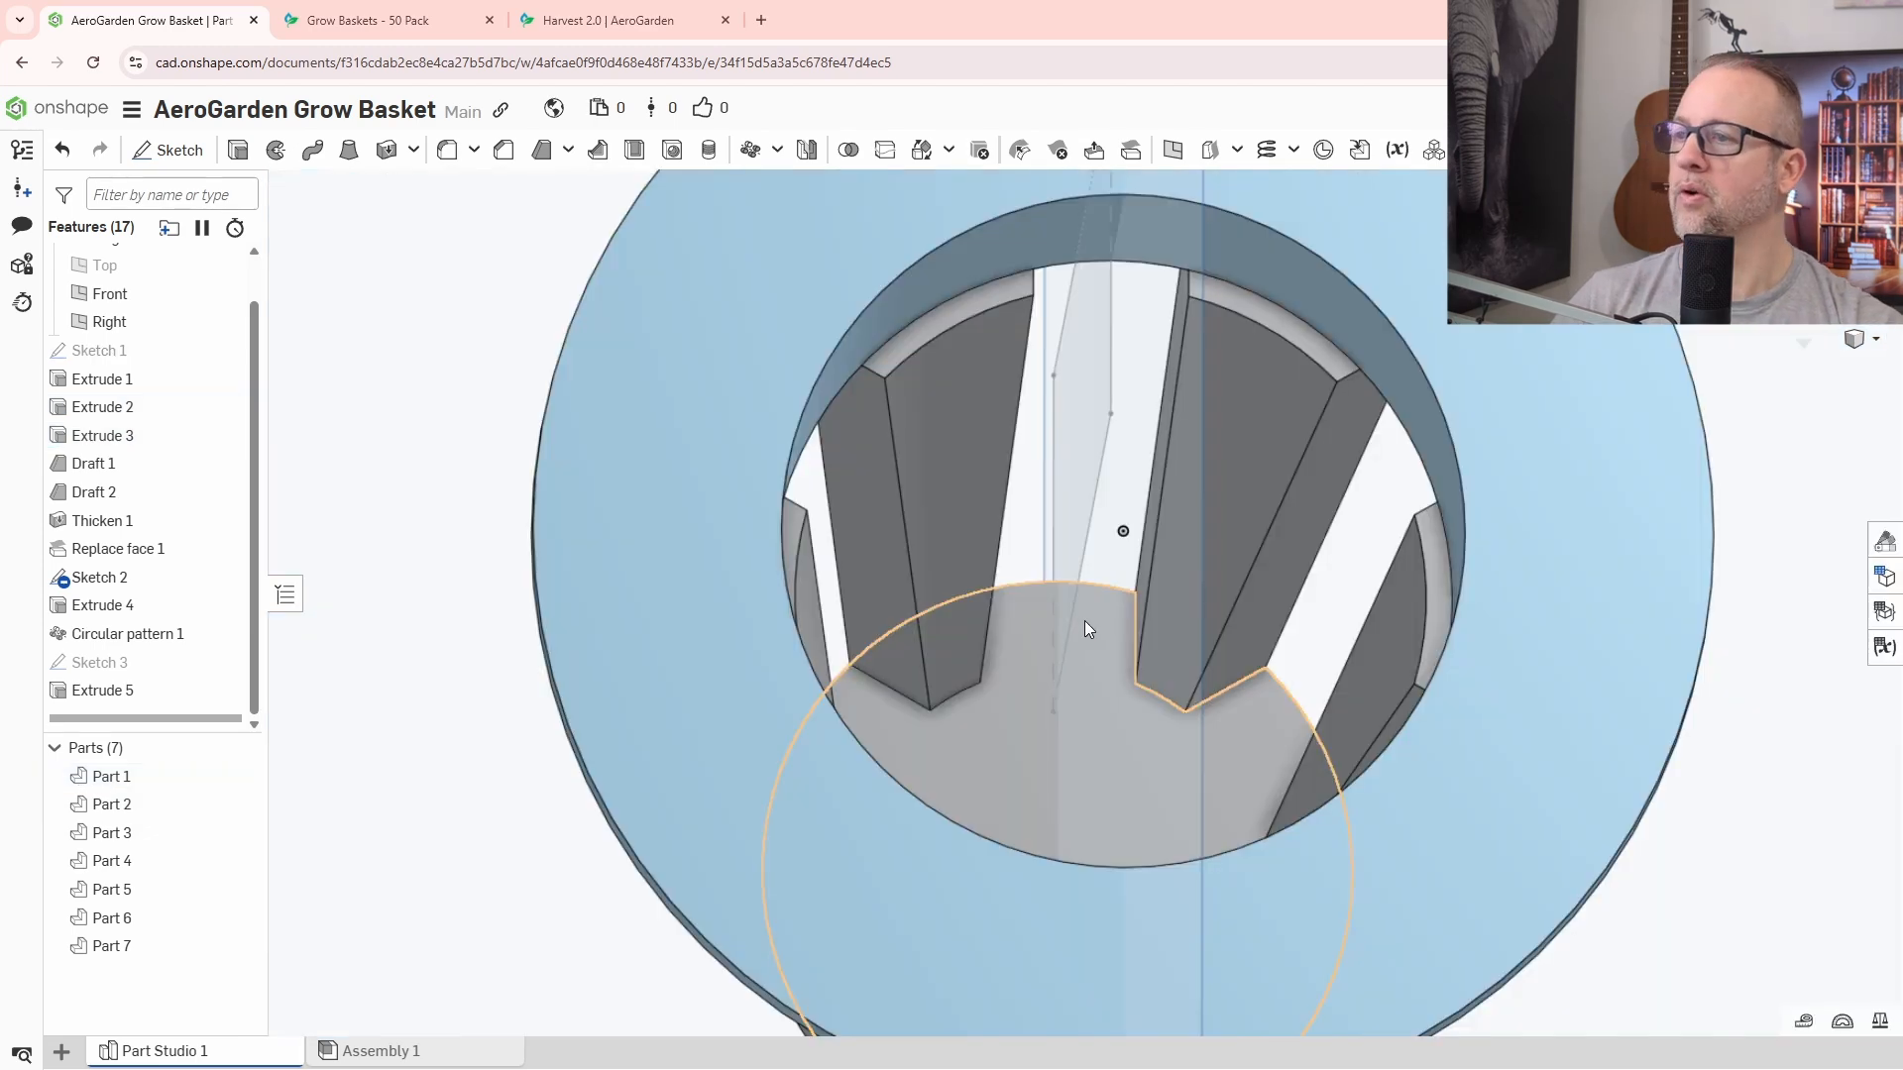
Start a Move face offset on one segment's inner face with a distance of 0.83912 mm and its direction flipped.
middle_drag(1191, 635, 1039, 652)
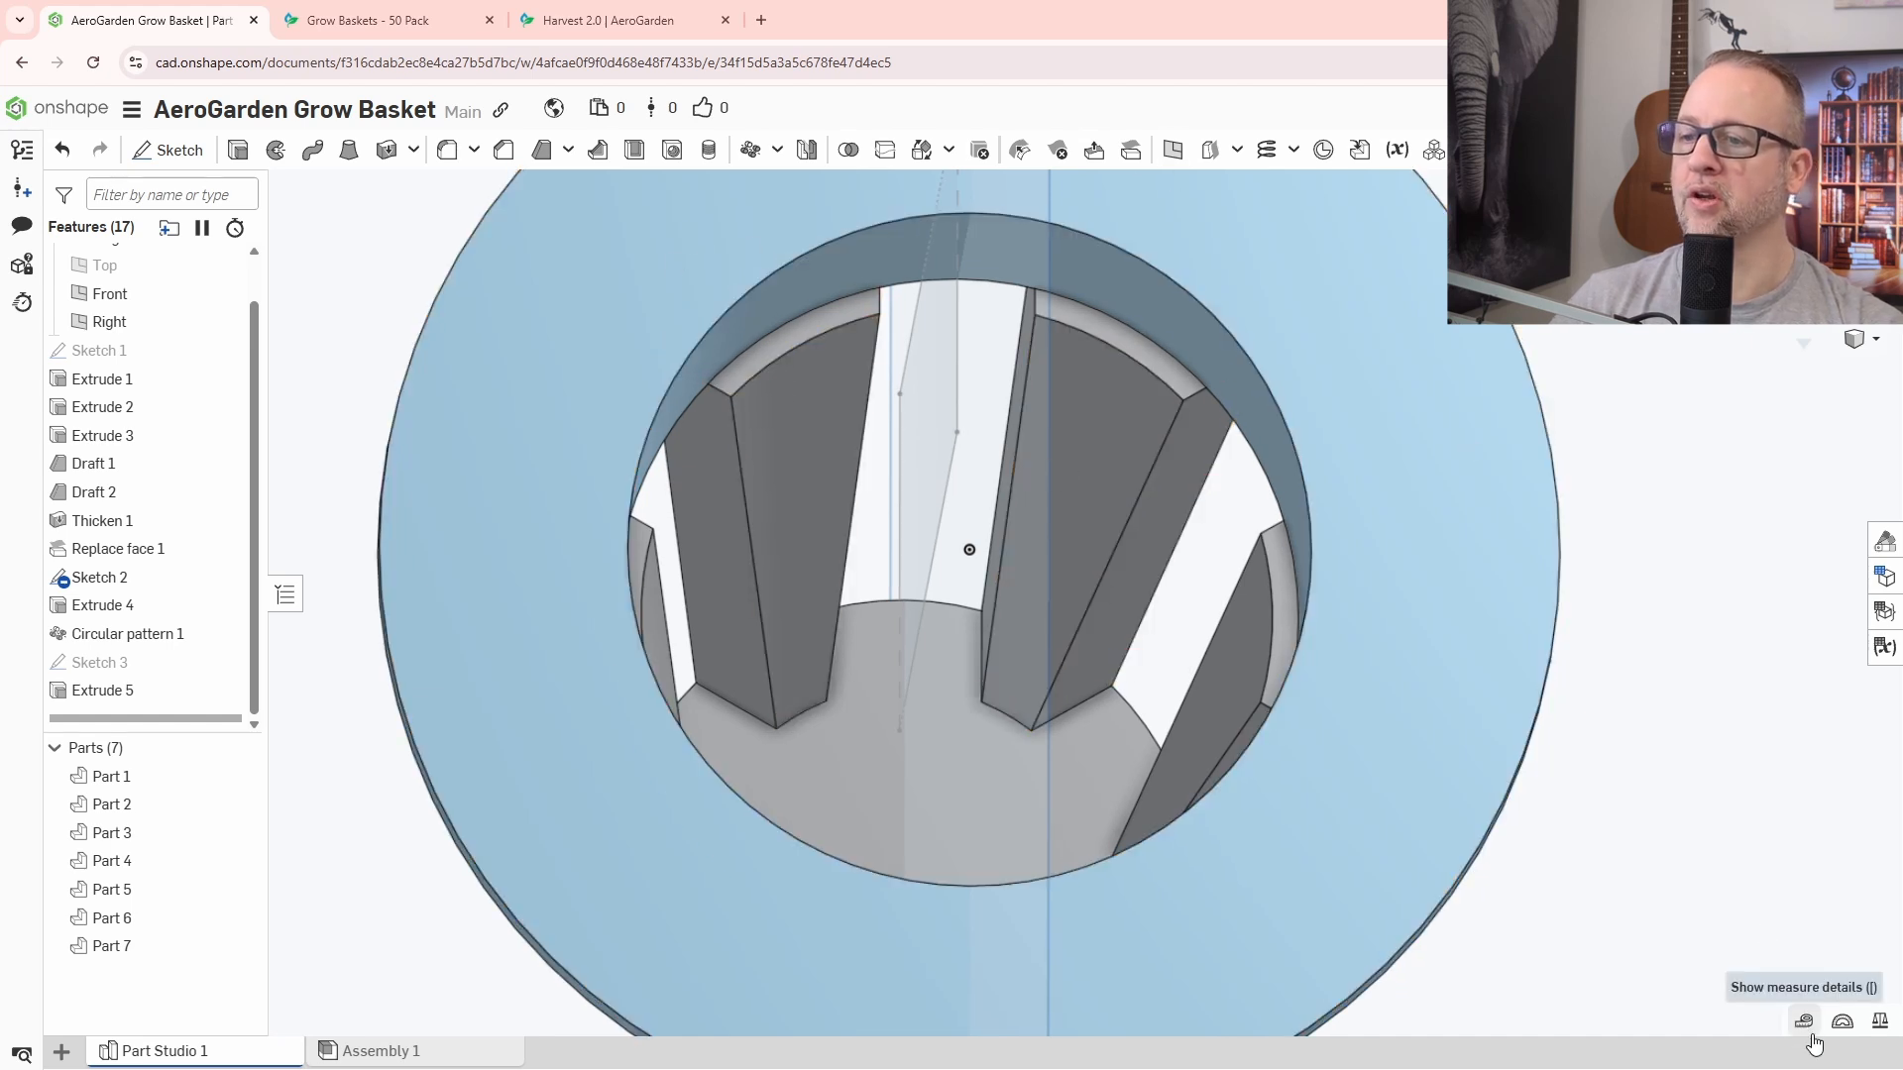
click(1095, 147)
click(834, 396)
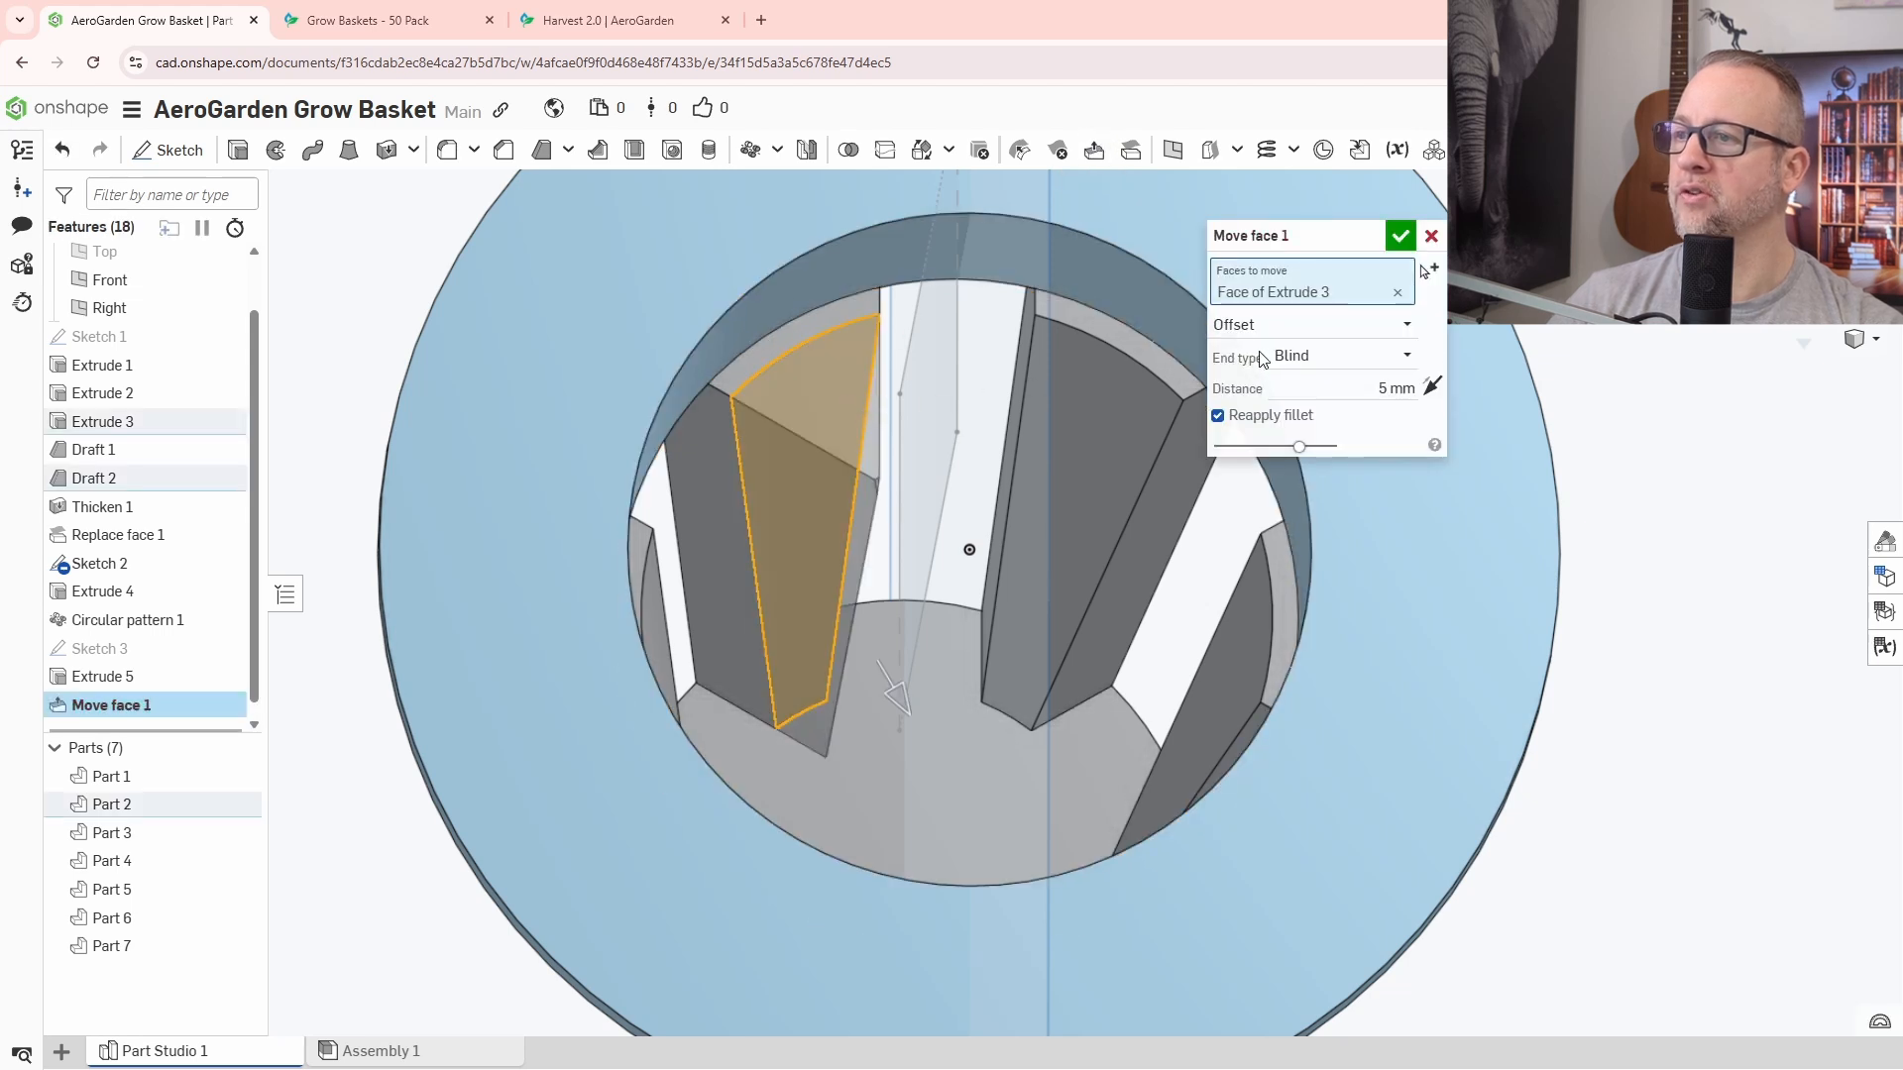
click(1376, 390)
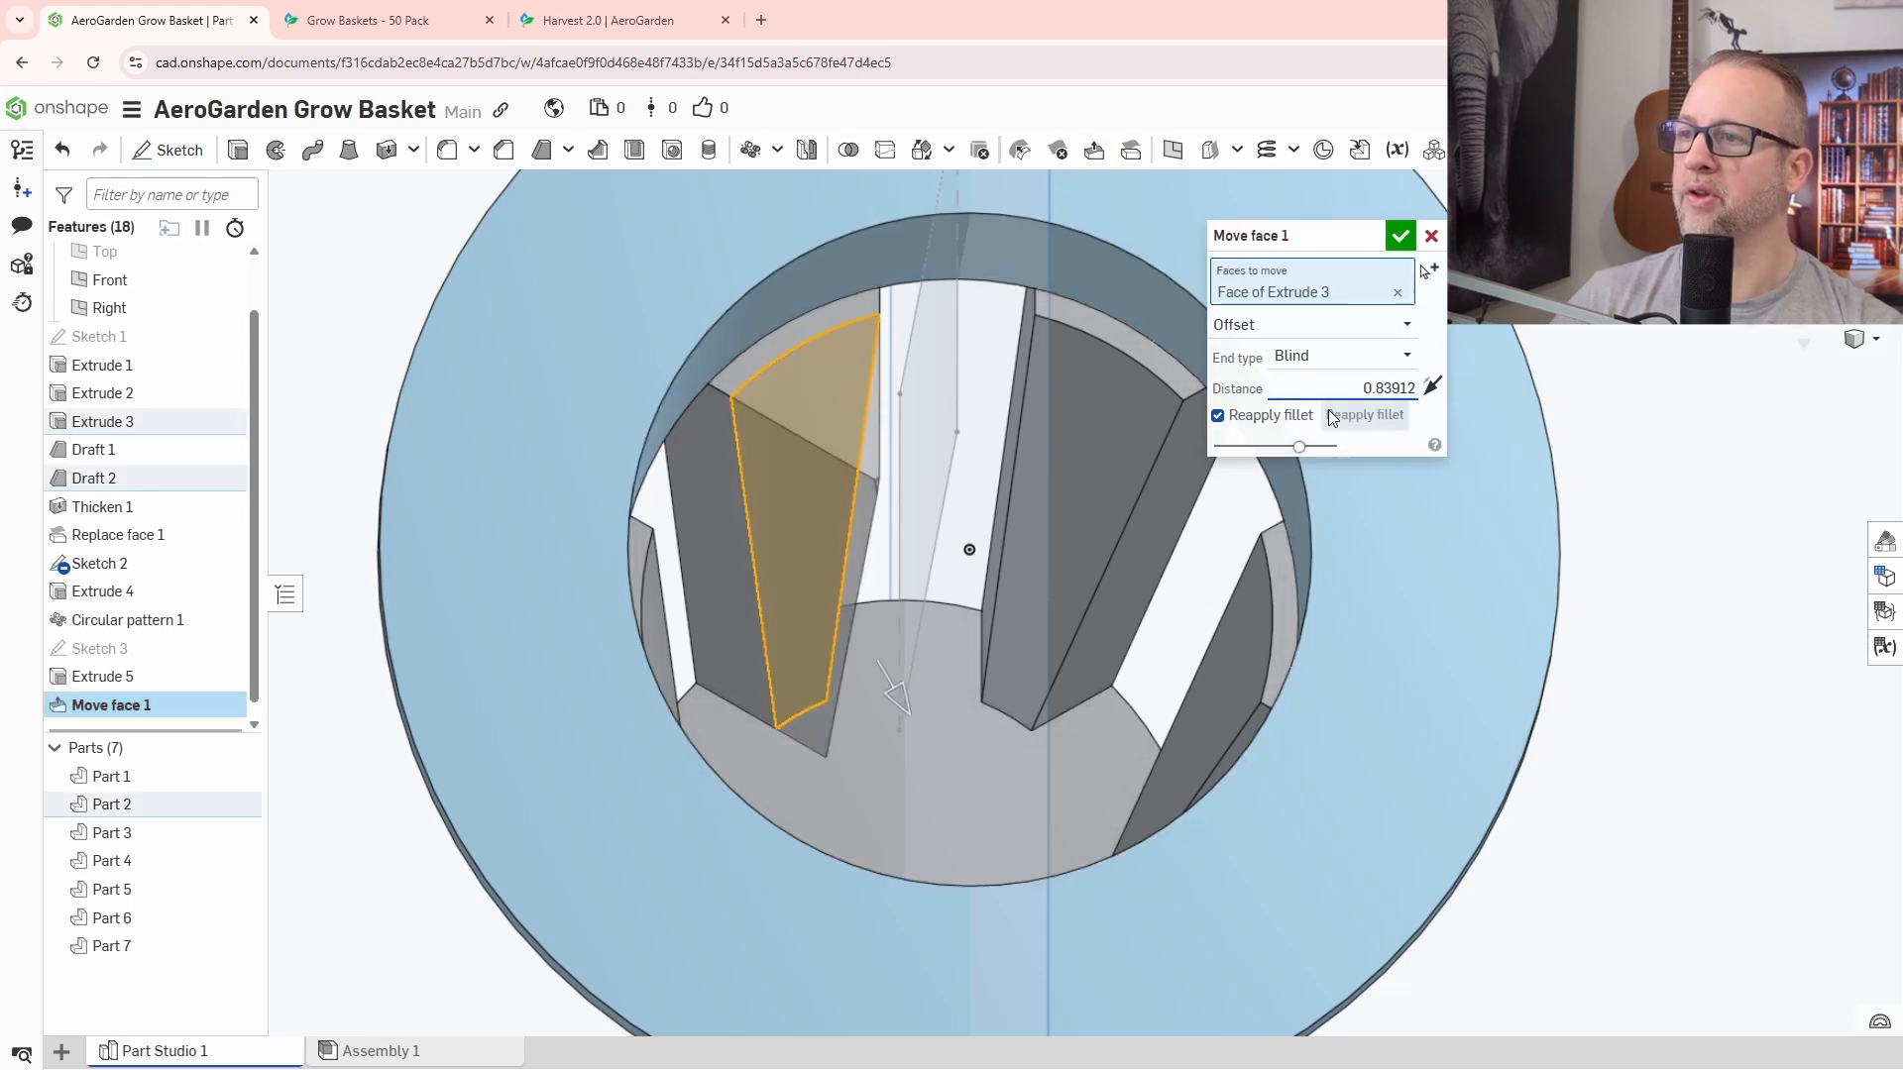
click(1432, 388)
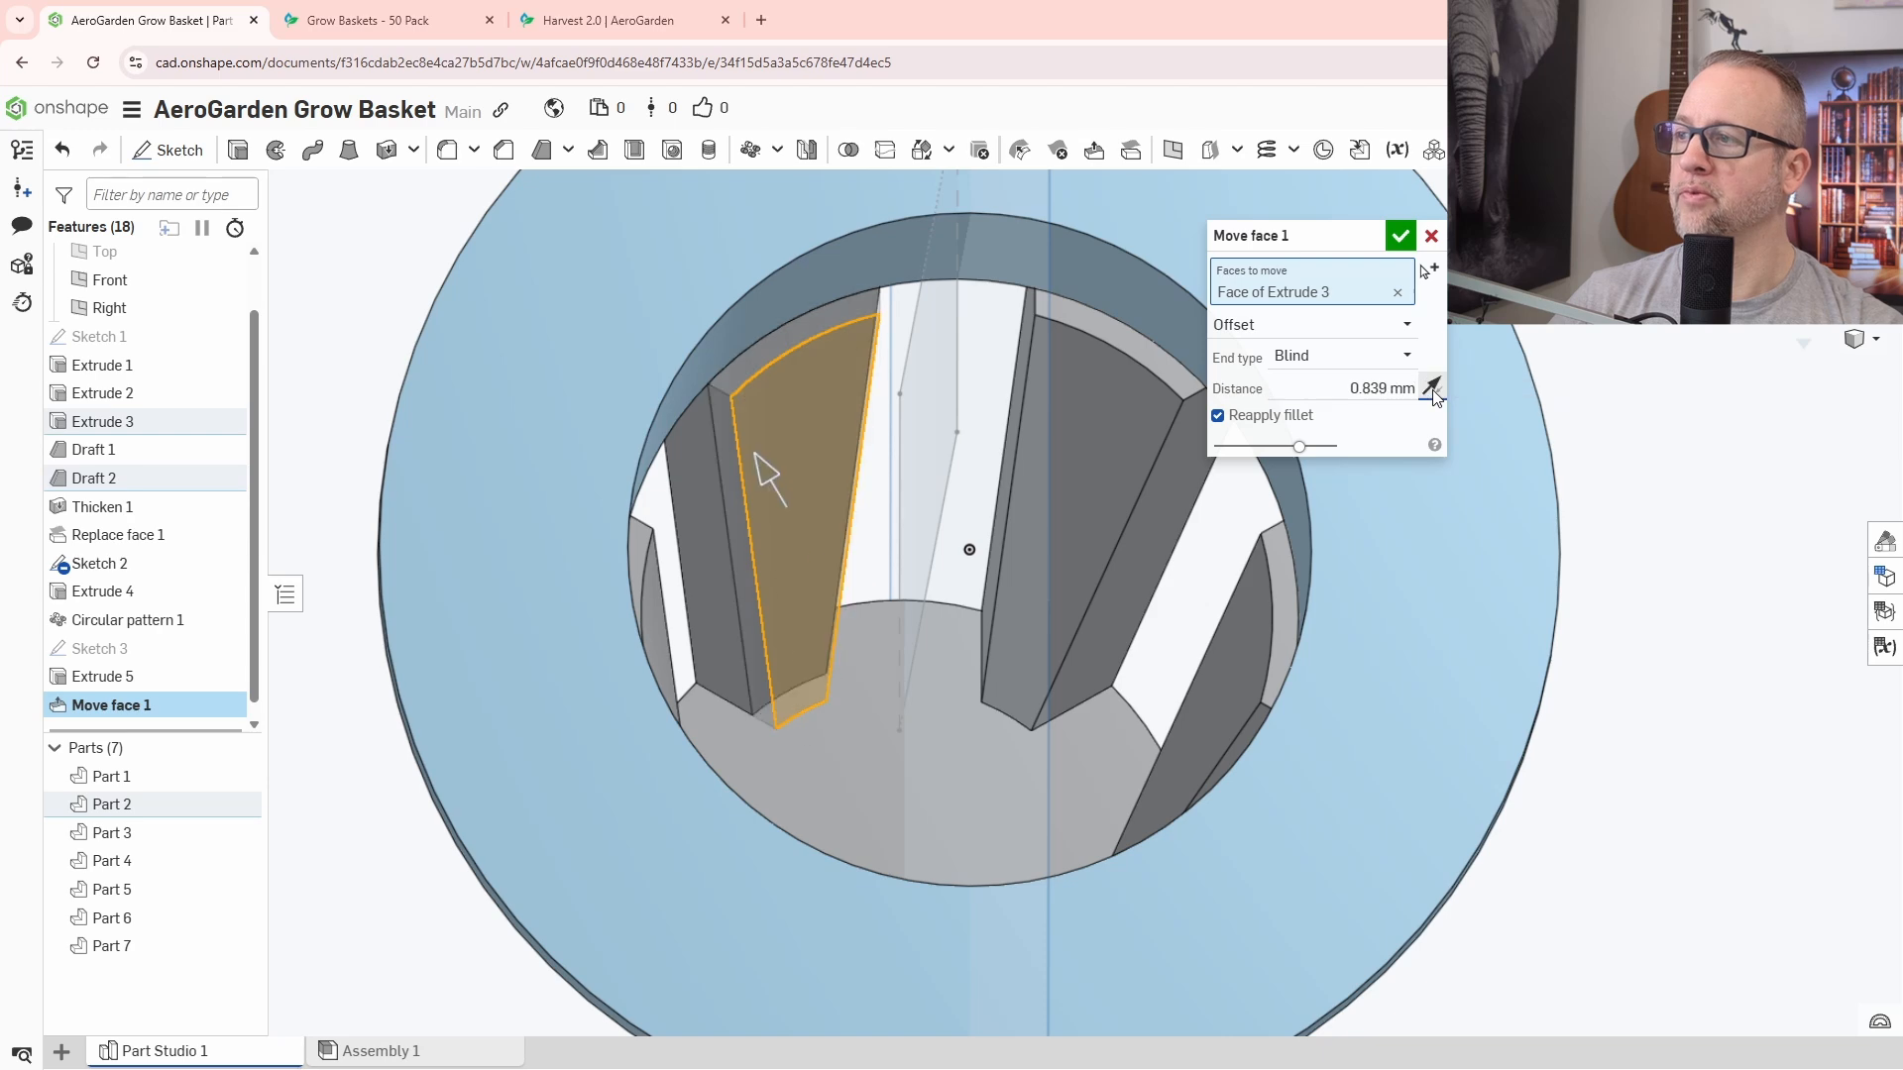
Add the inner faces of the other five segments to the Move face offset and accept it.
click(1075, 436)
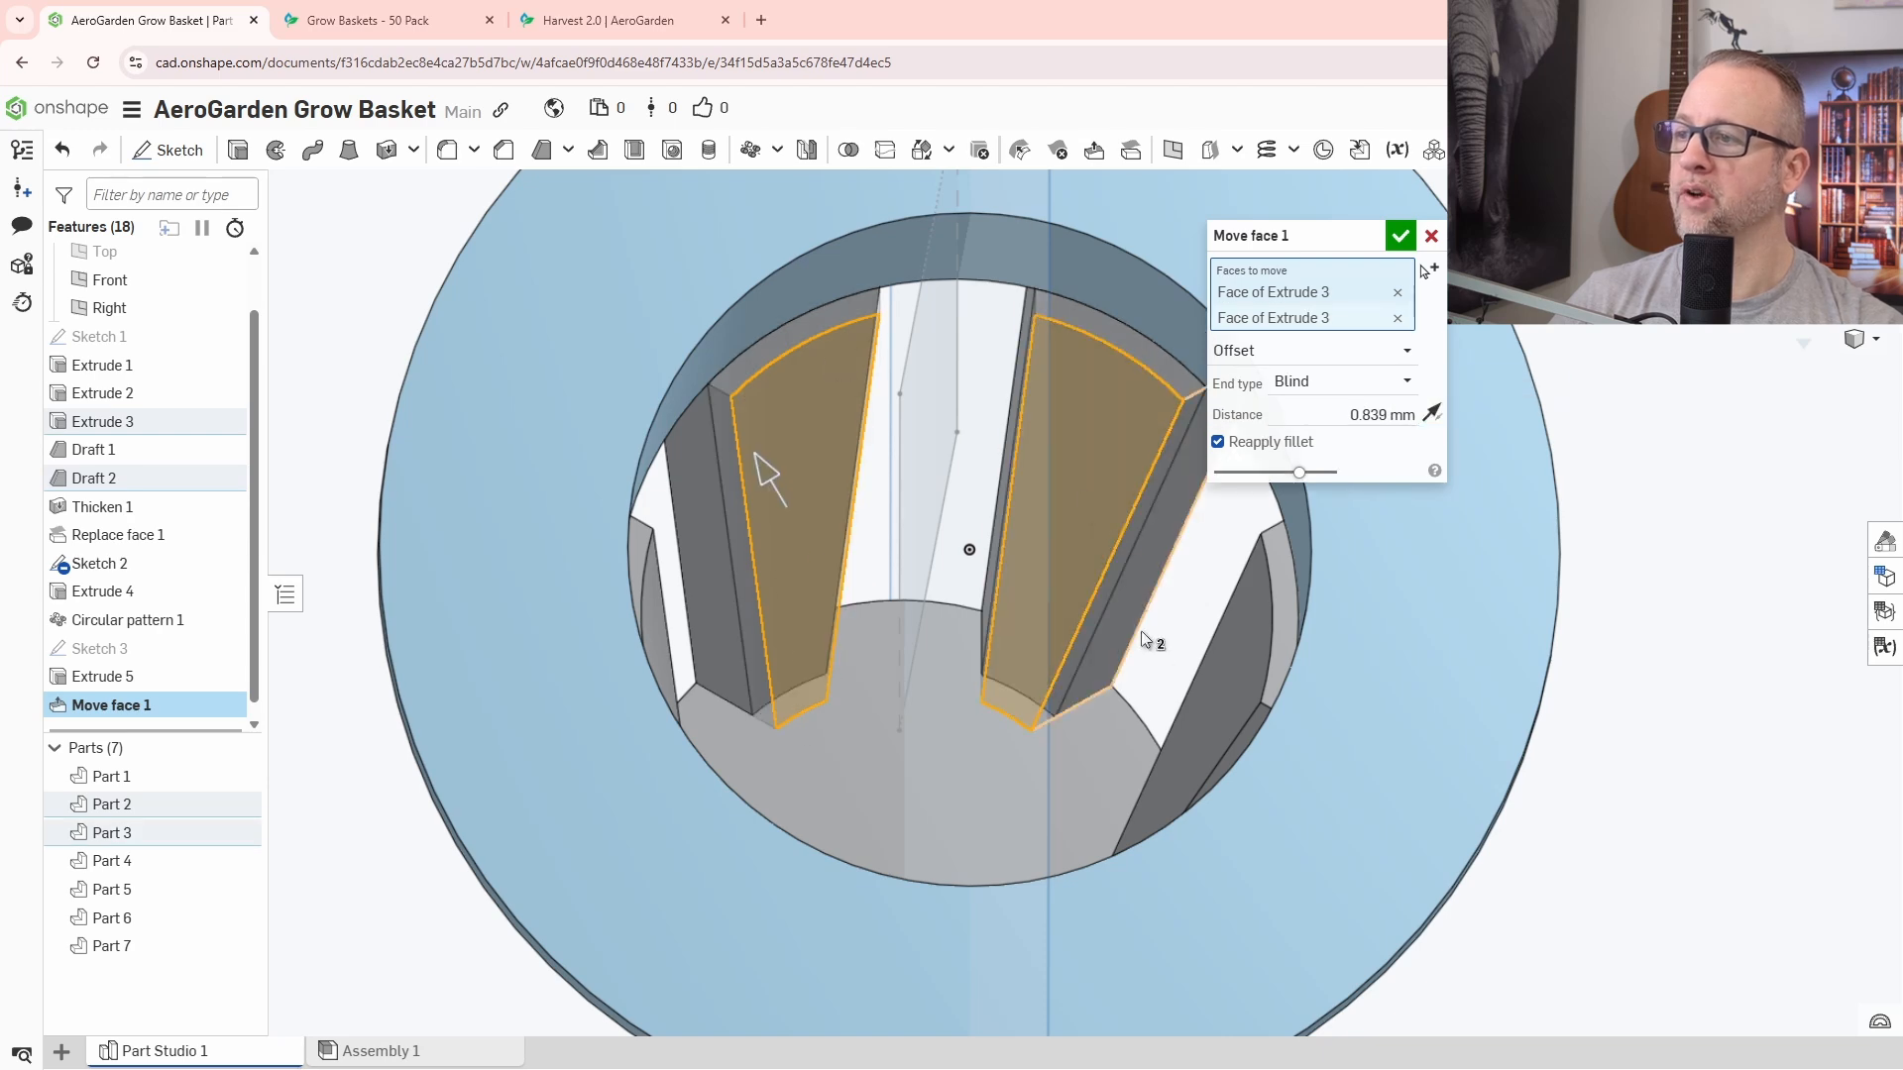
middle_drag(1140, 630, 1109, 569)
click(1104, 585)
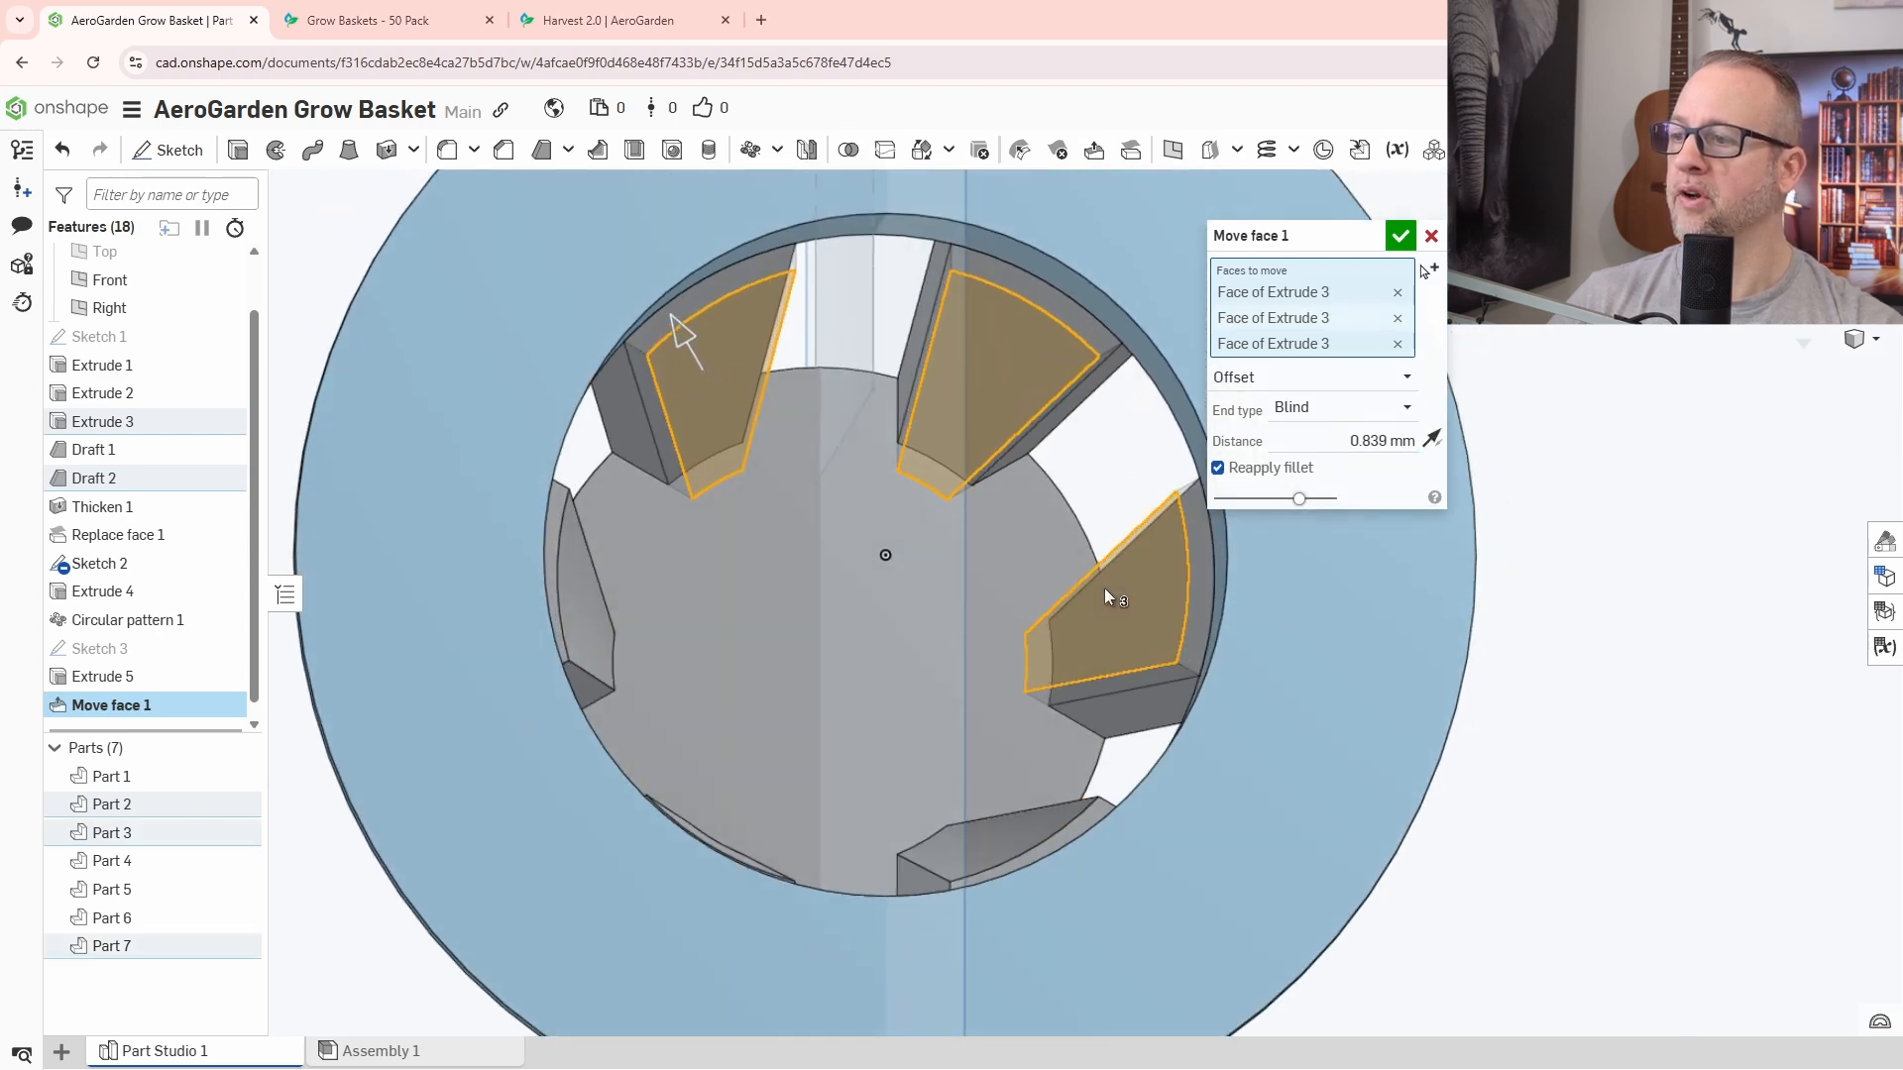
click(1021, 818)
right_drag(1021, 817, 1024, 746)
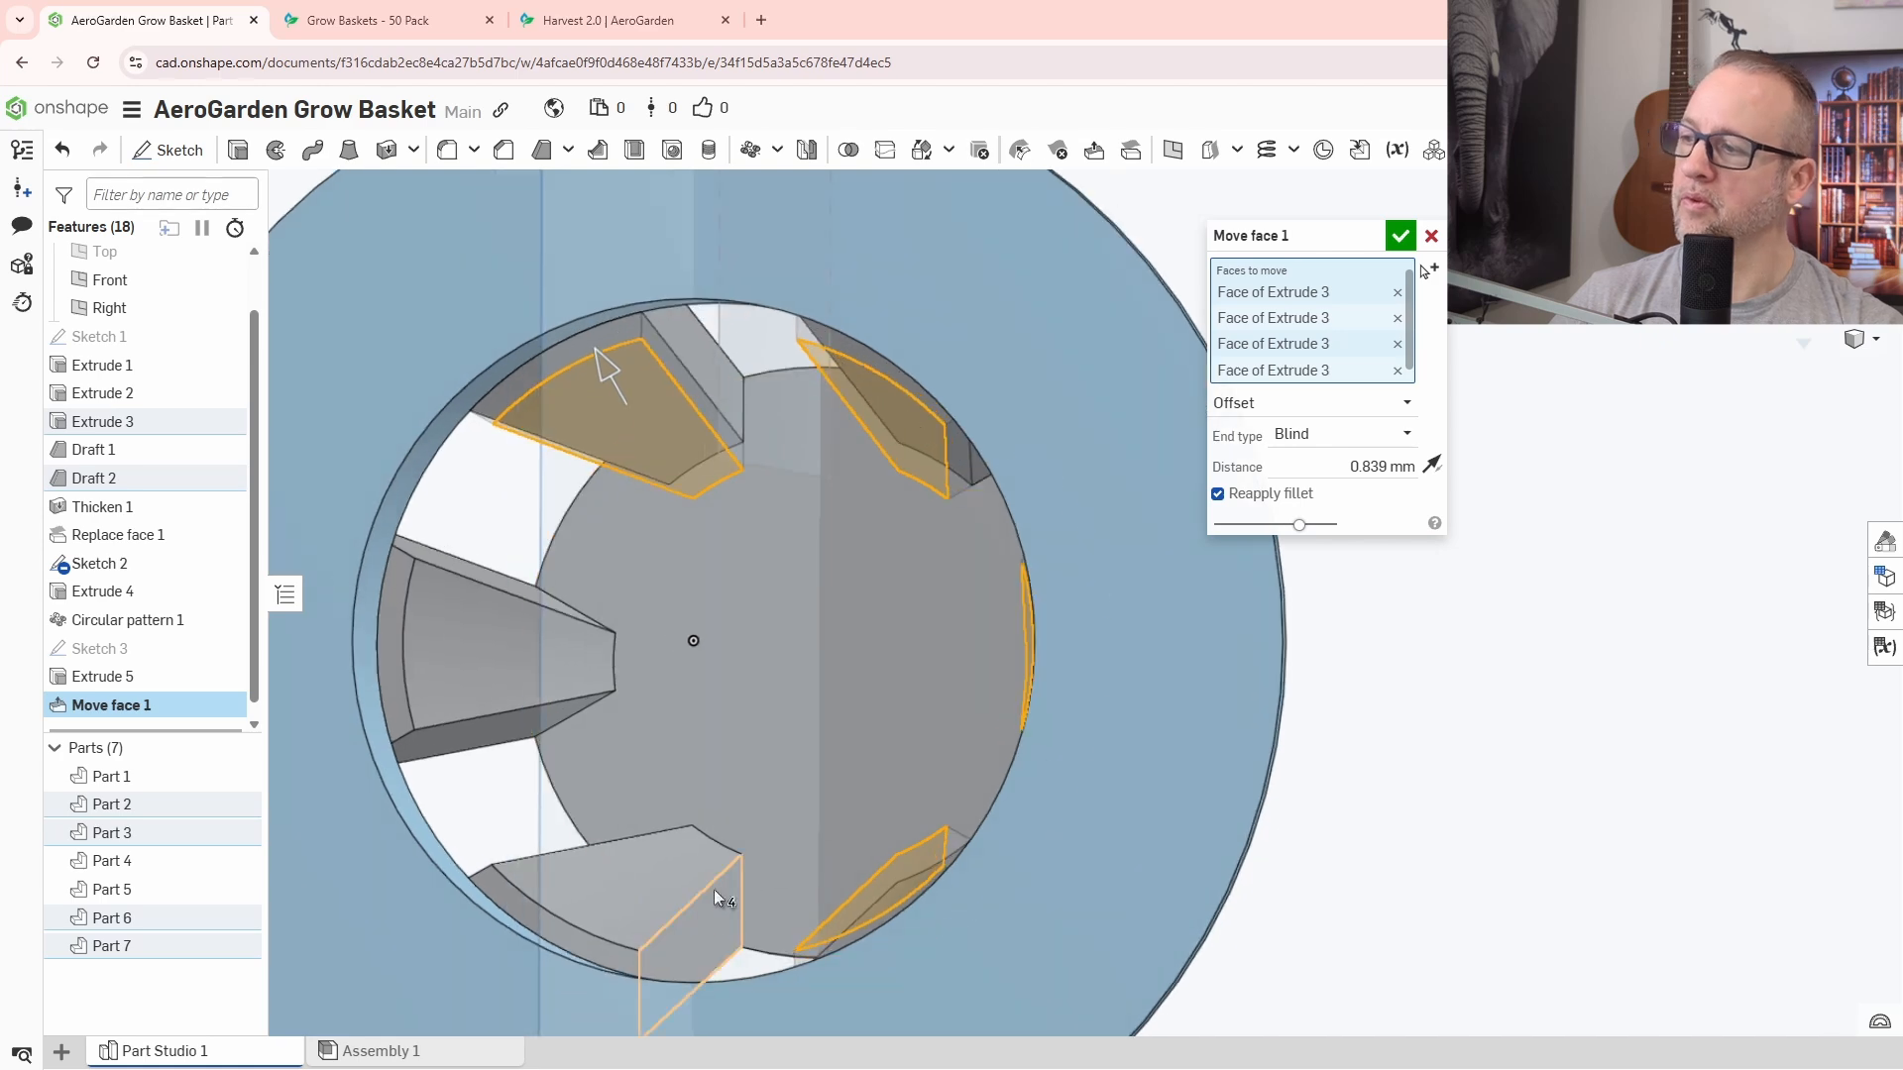
click(486, 701)
click(487, 701)
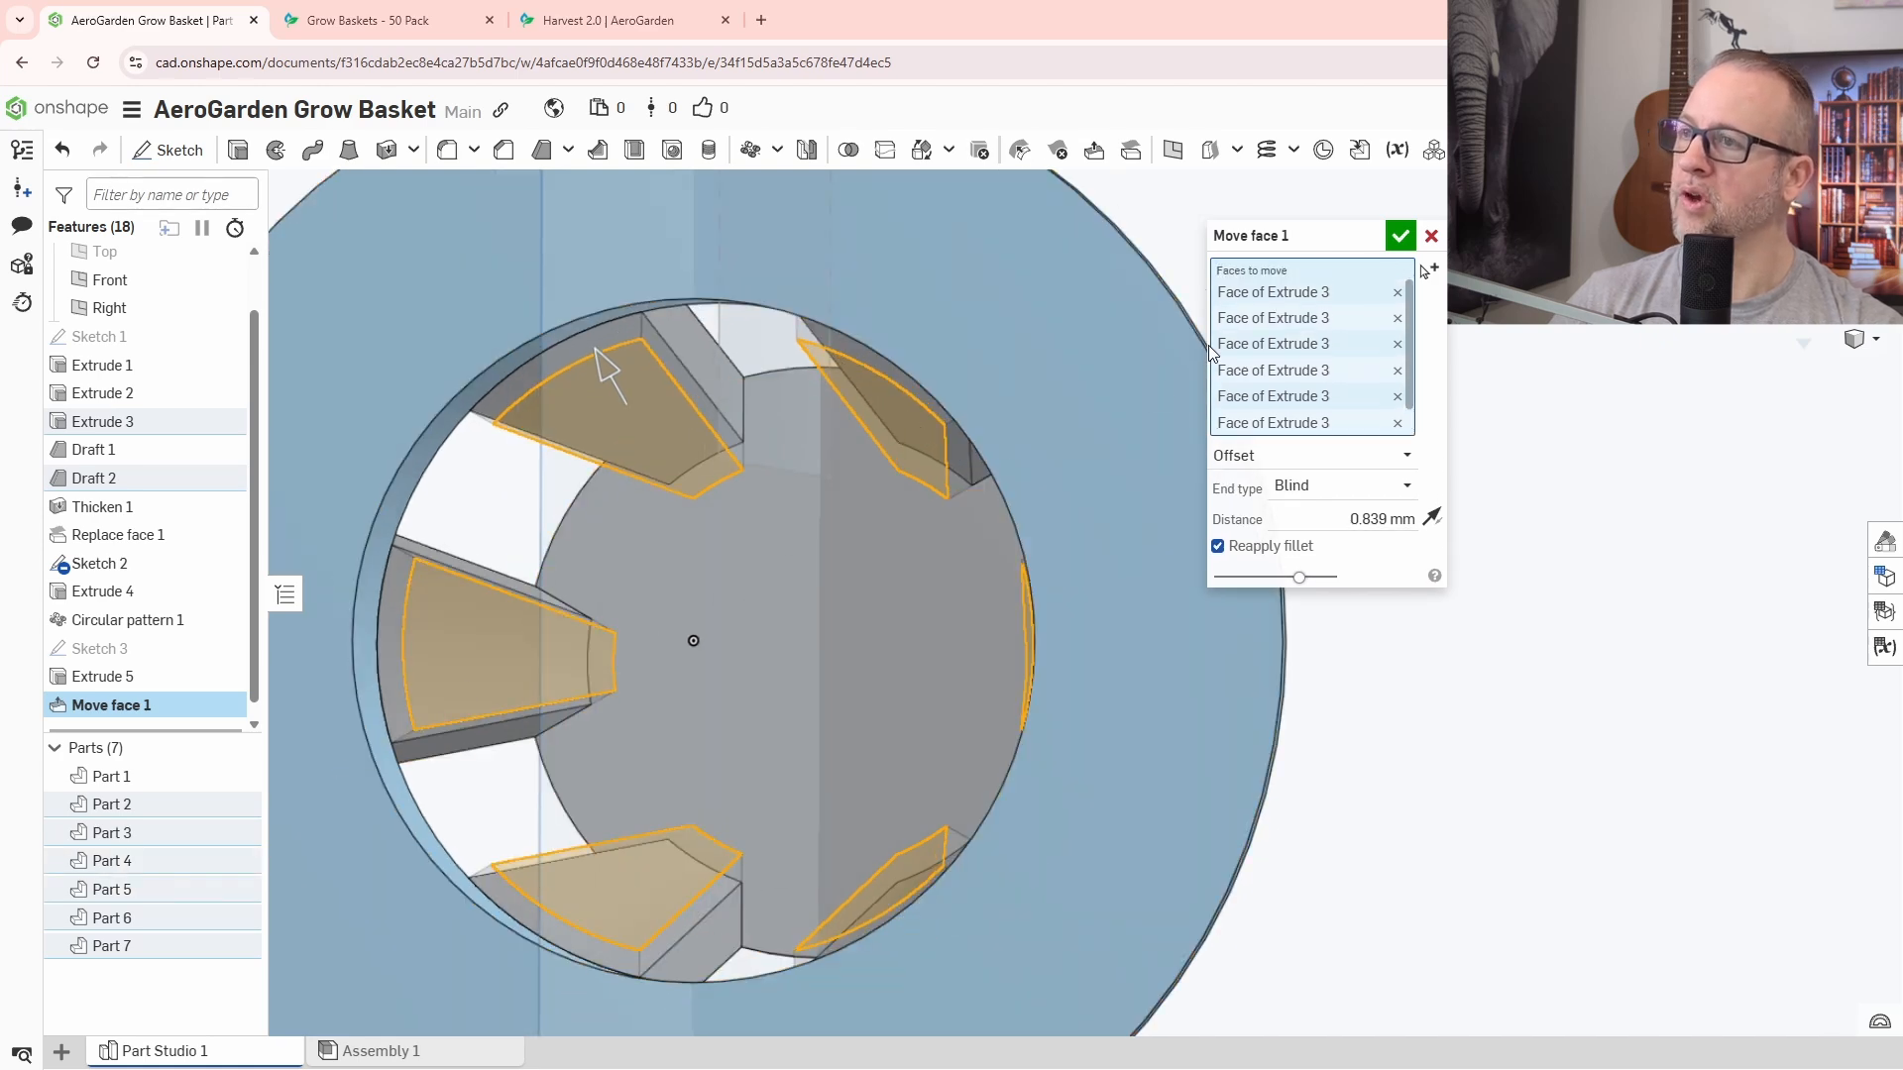
click(1399, 235)
Examine the basket from the side and below where the segments meet the collar's underside.
right_drag(1059, 668, 996, 656)
scroll(997, 656, down, 5)
right_drag(1047, 735, 1142, 651)
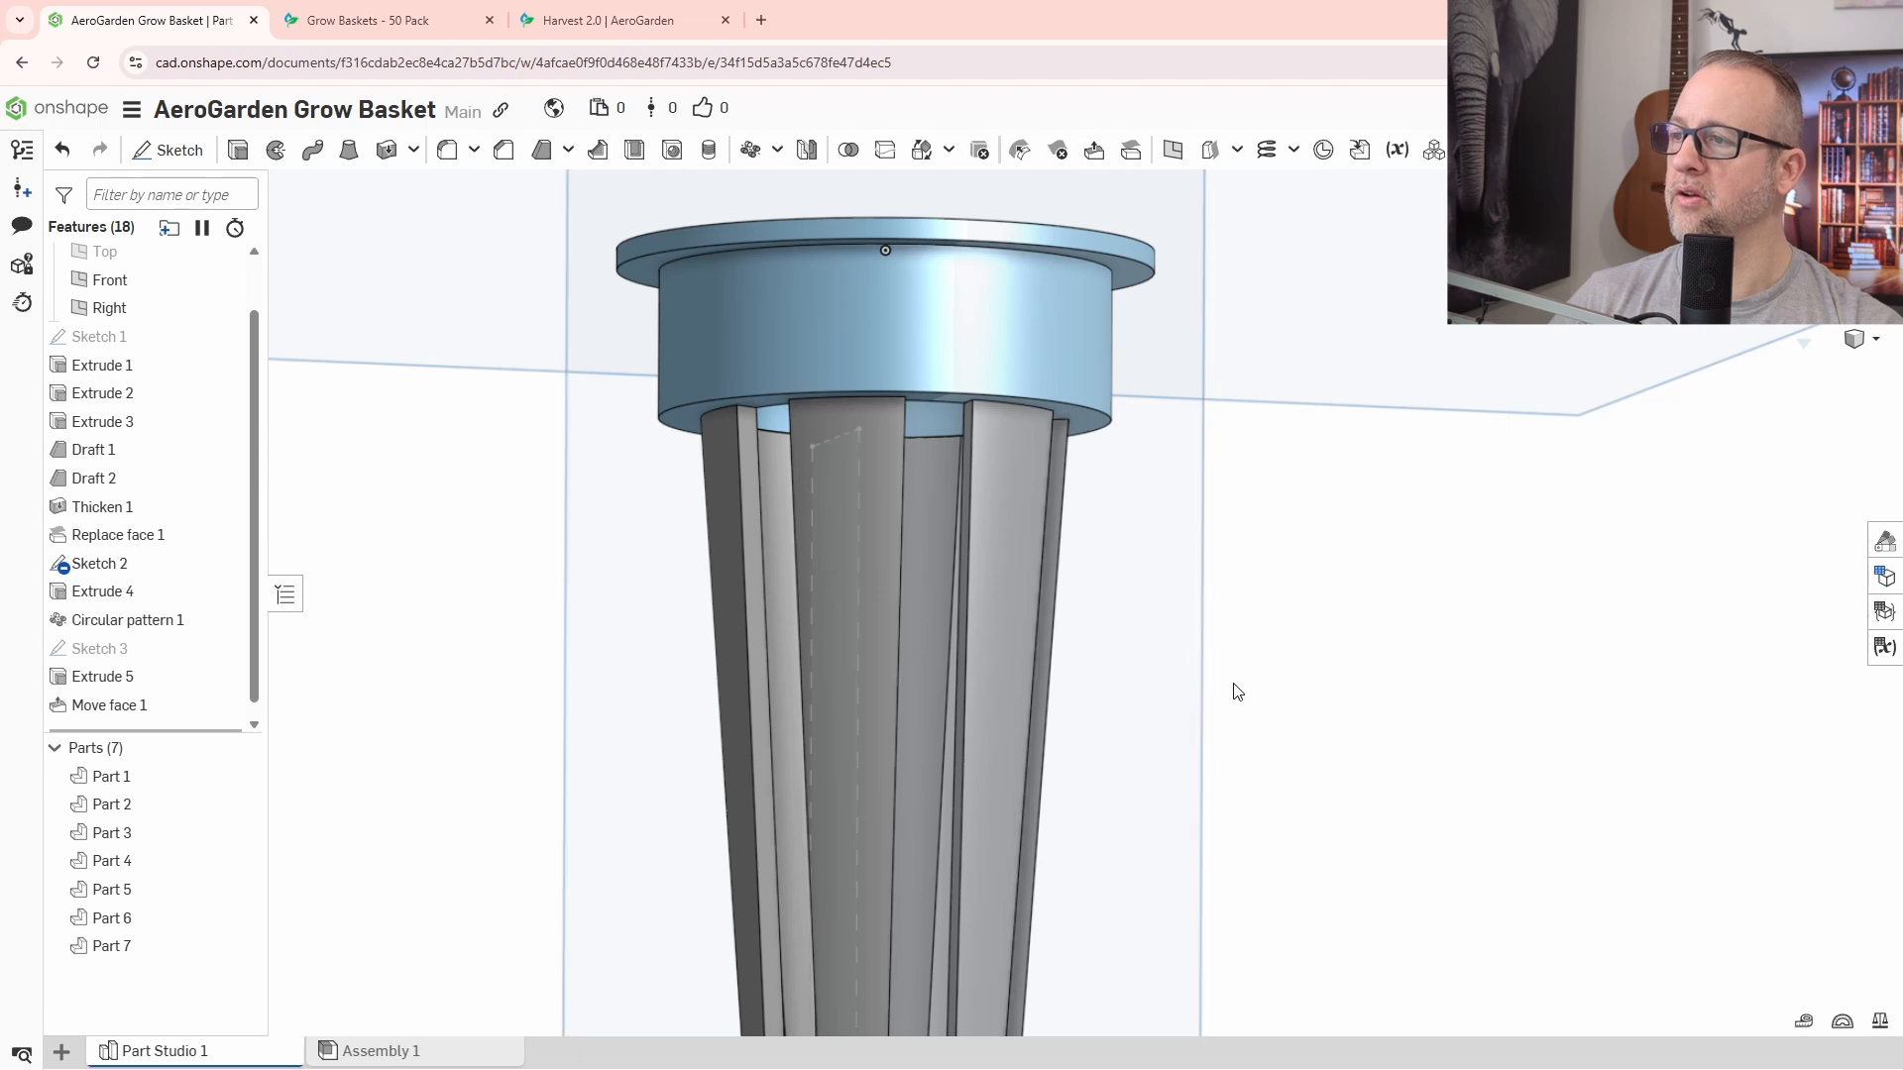
right_drag(1237, 691, 1066, 453)
scroll(1021, 452, up, 5)
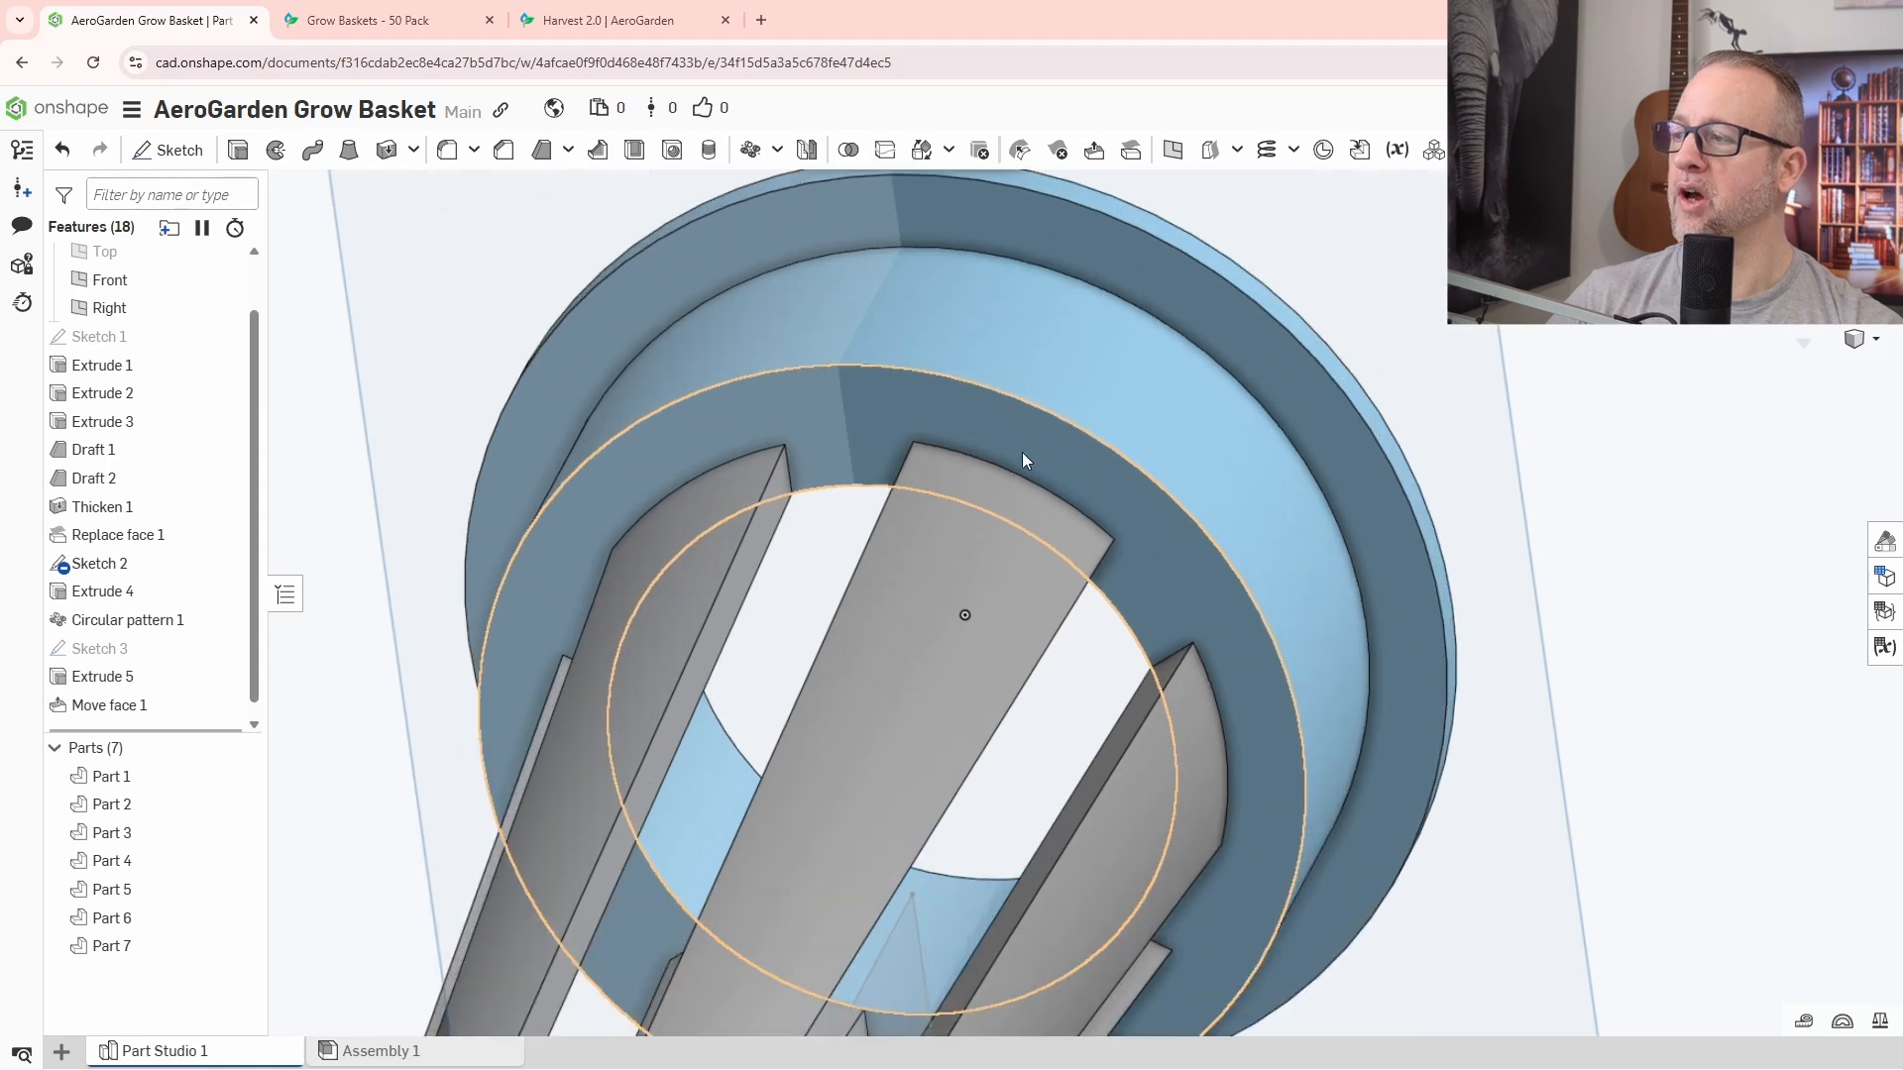
scroll(837, 646, down, 5)
right_drag(1051, 590, 1067, 432)
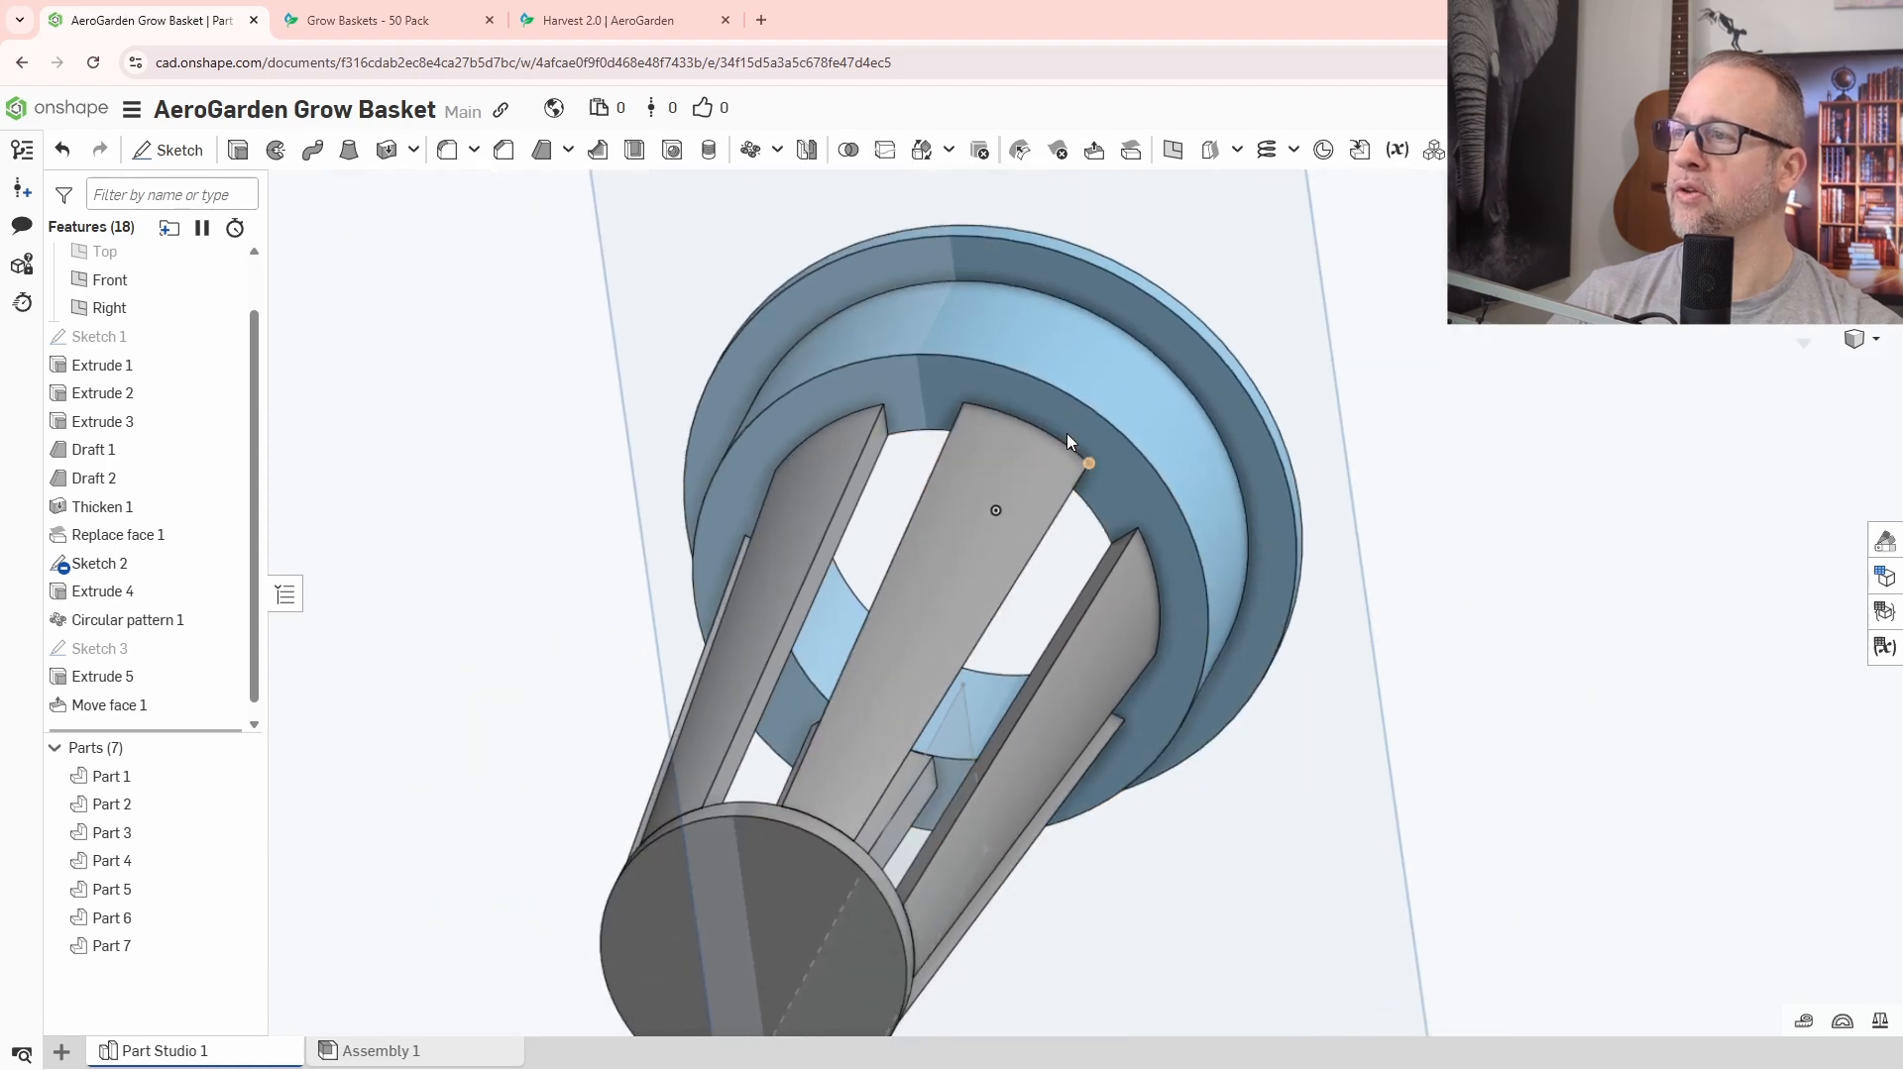
Unite the collar, all six segments and the end disc into one part with a Boolean Union.
click(847, 150)
click(1013, 459)
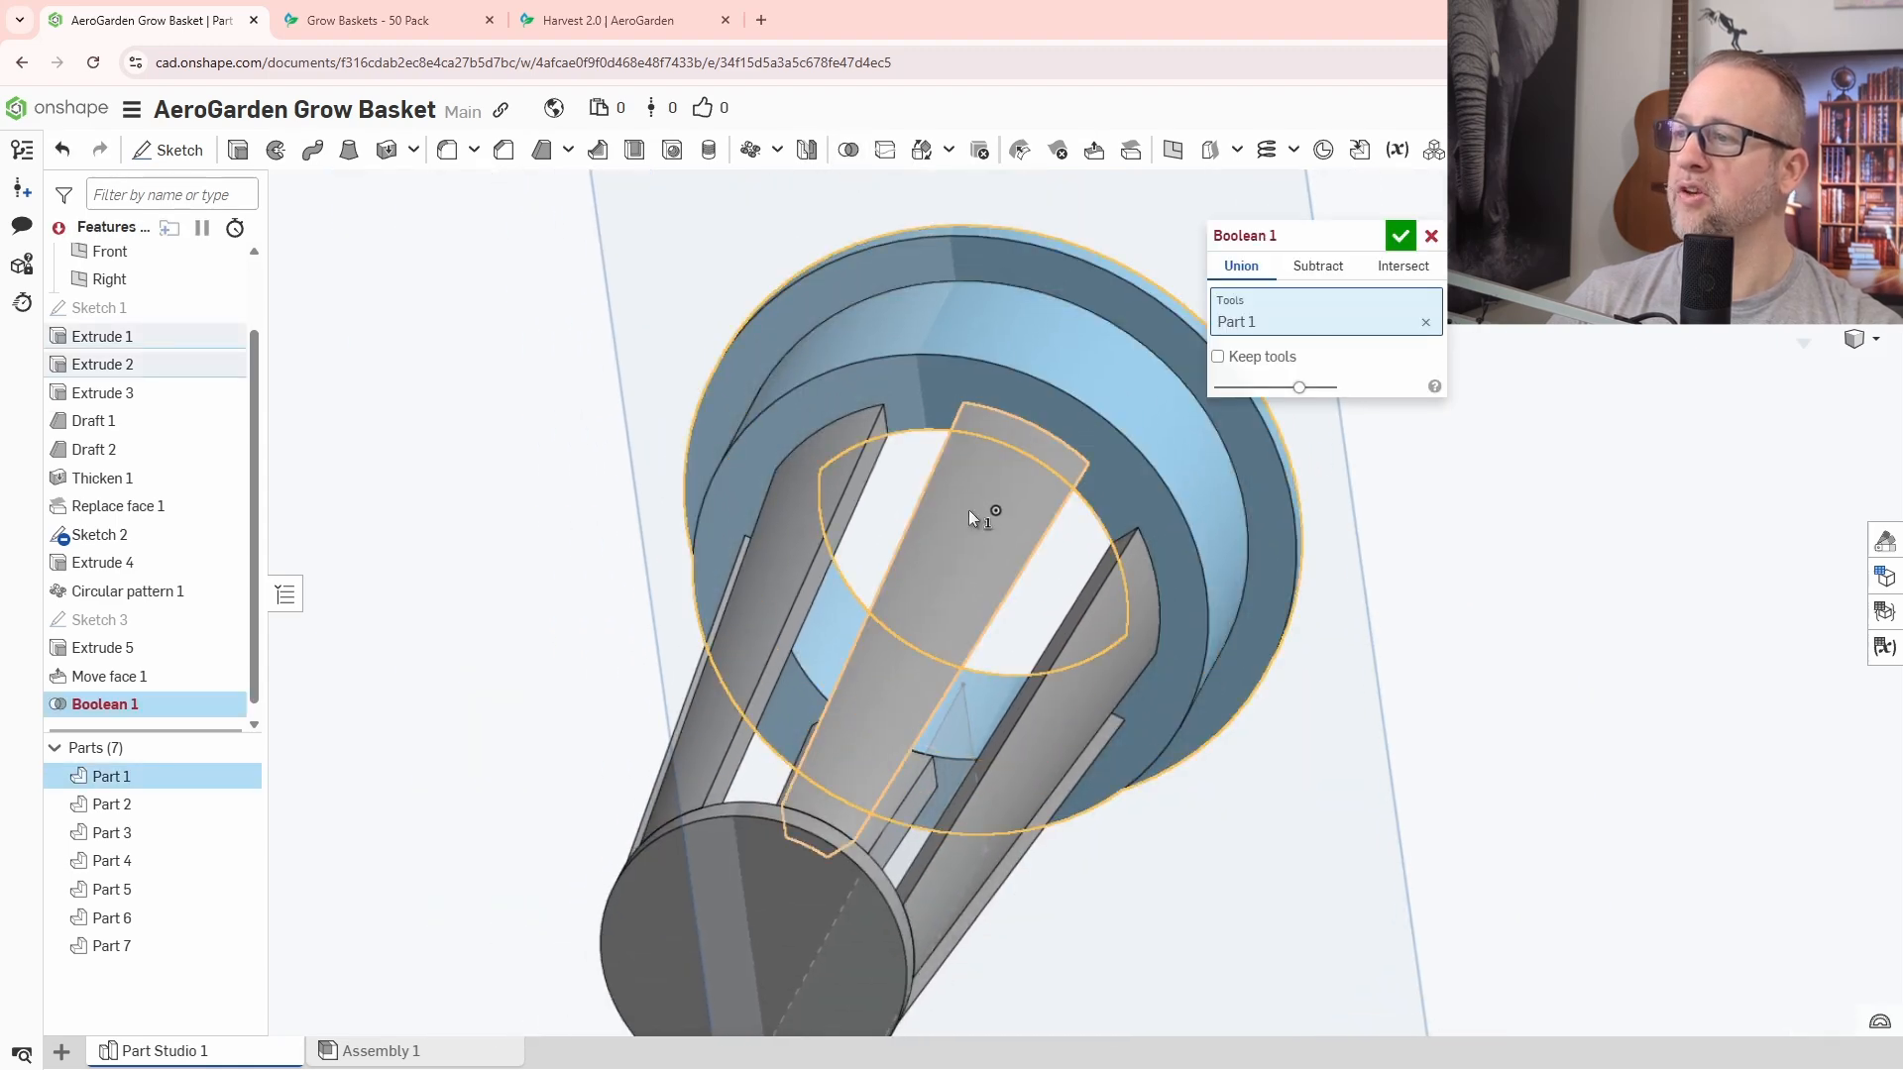
click(818, 538)
scroll(820, 536, down, 3)
drag(601, 366, 1147, 841)
click(1399, 238)
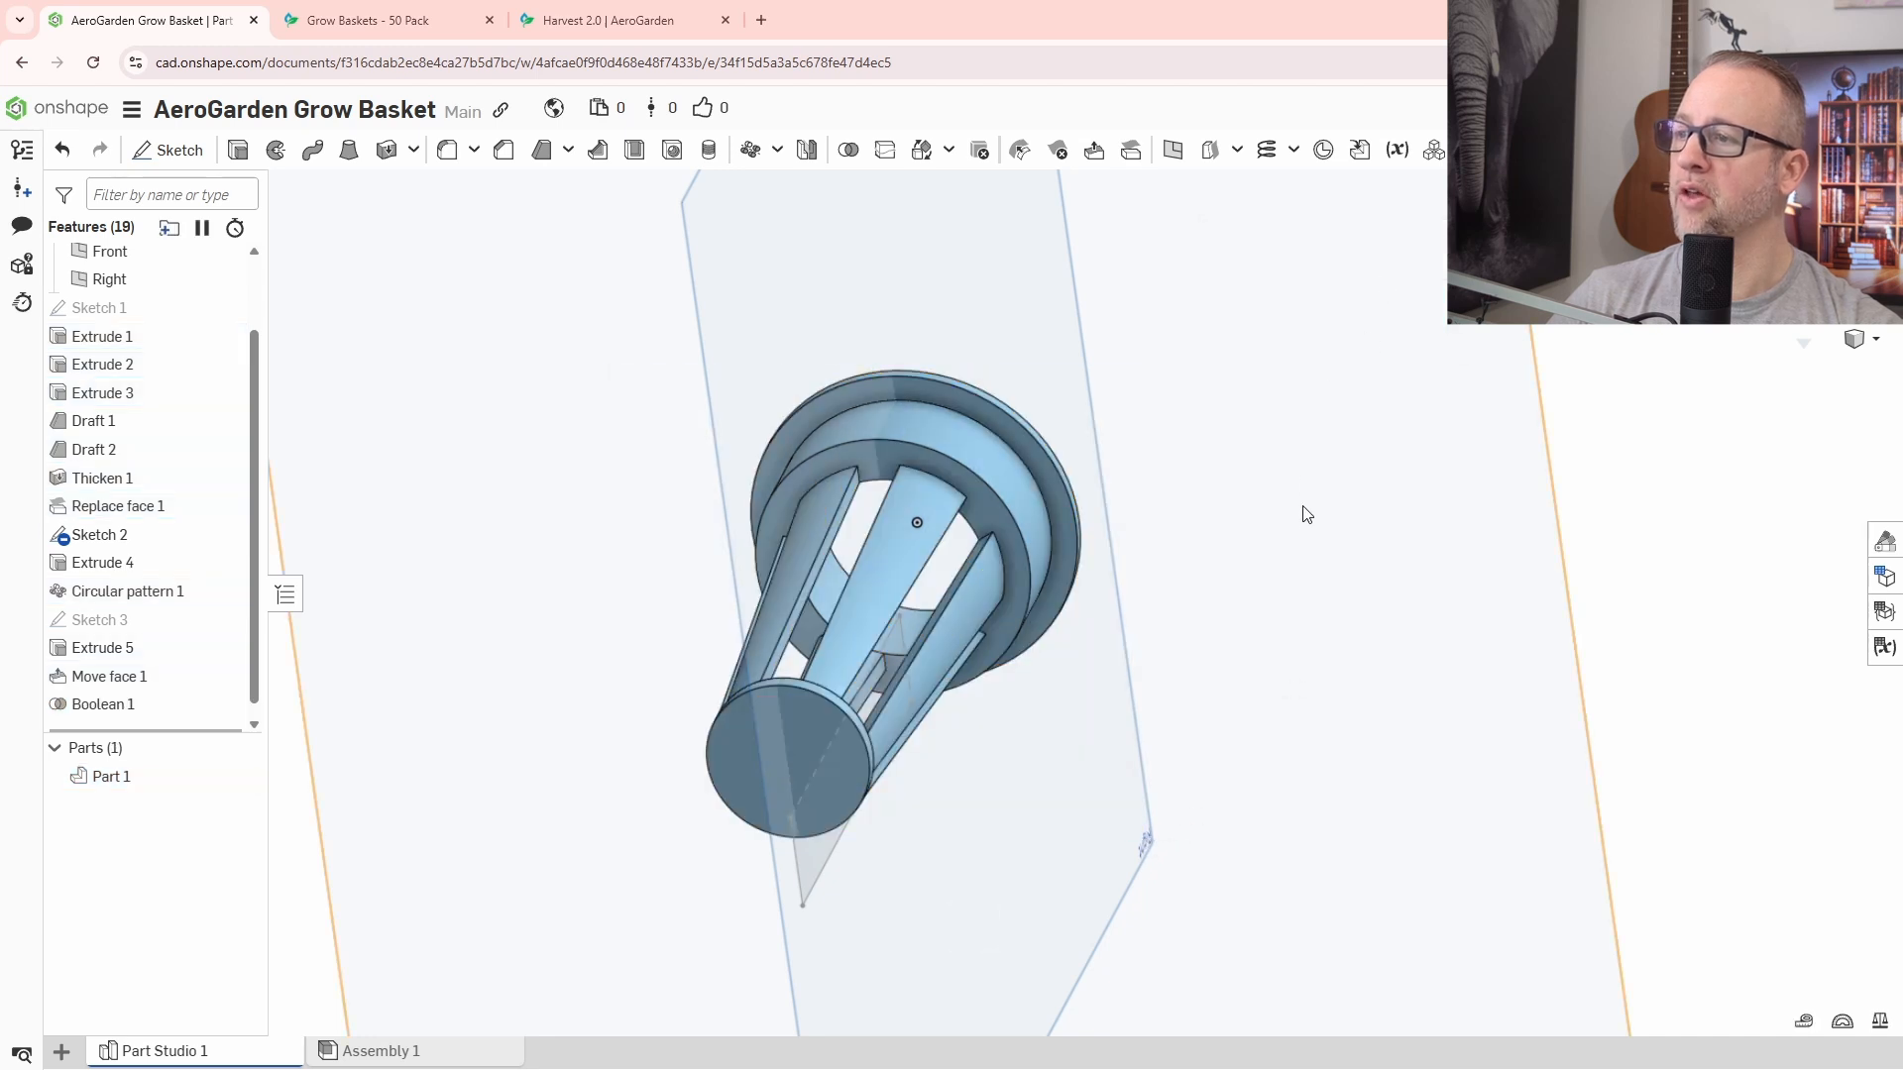
Fillet the outer edge where one segment meets the collar's underside with a 2 mm radius.
scroll(1029, 609, up, 5)
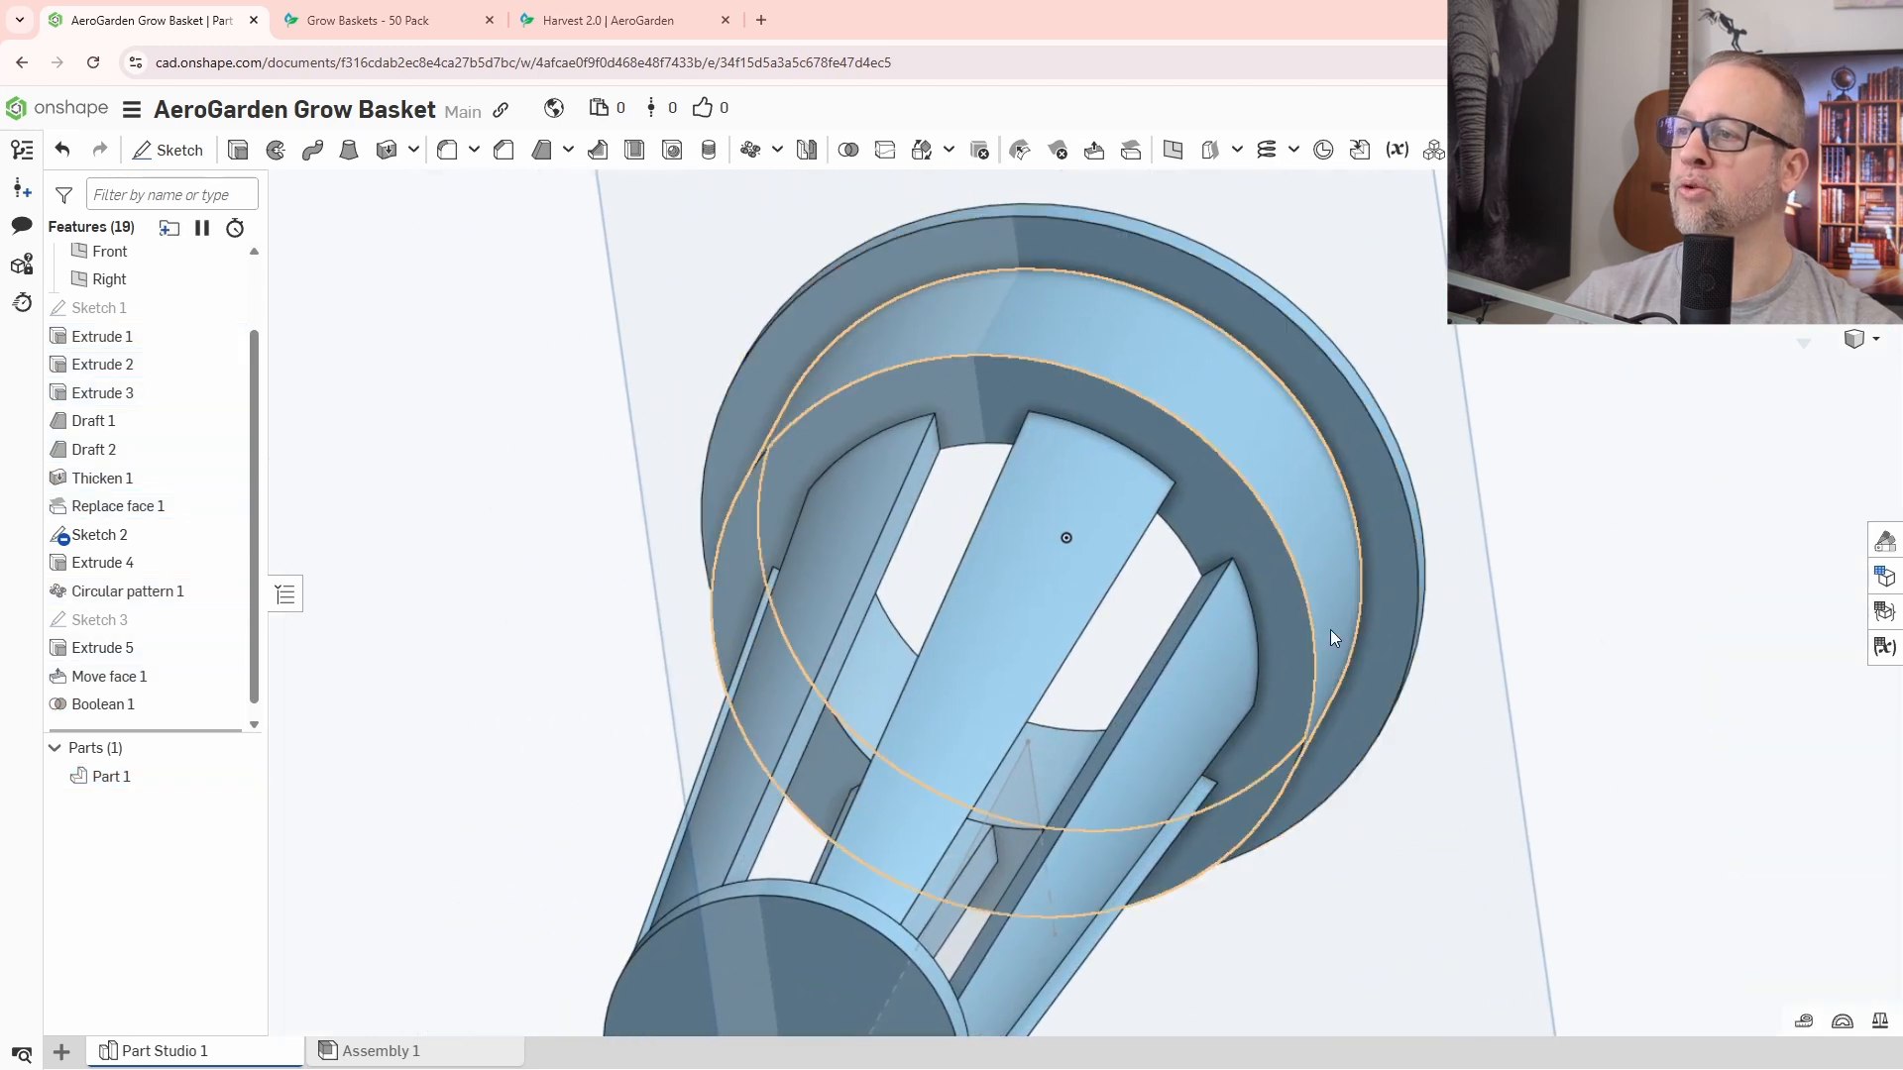
click(447, 151)
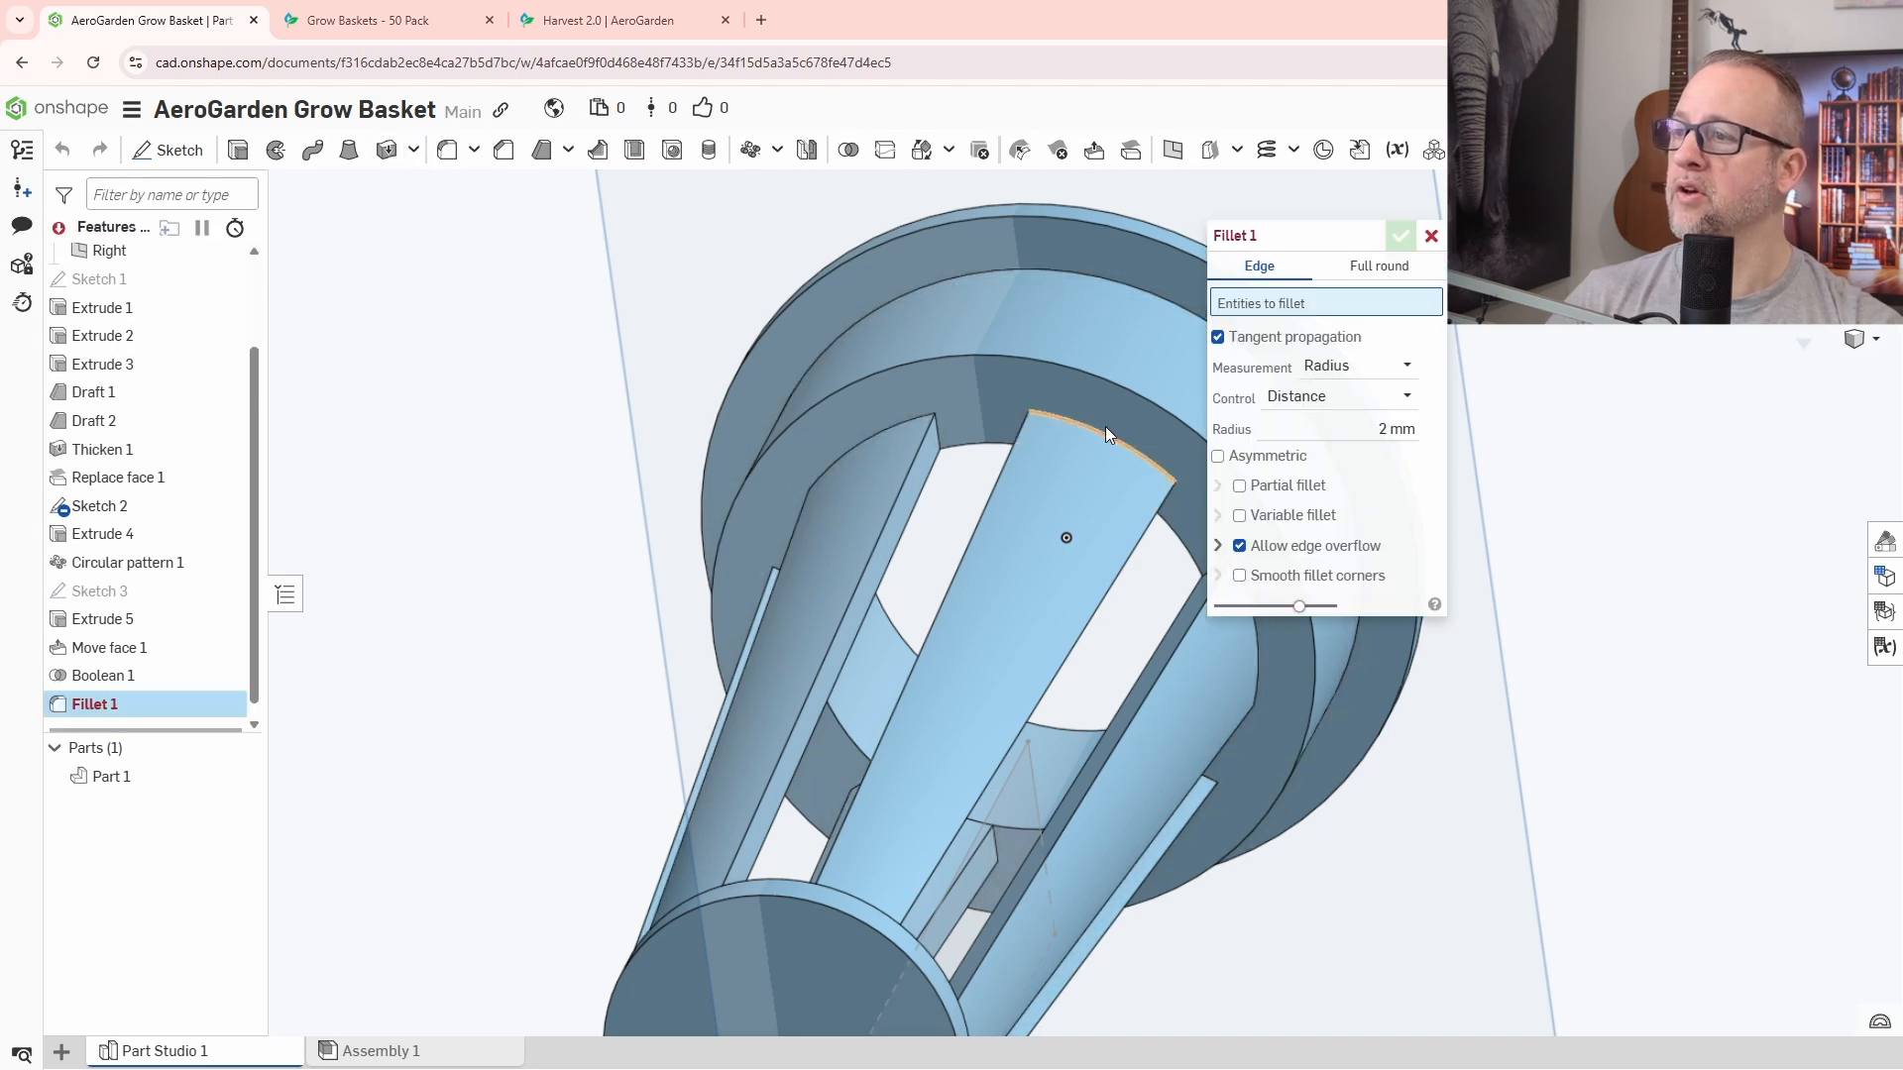
click(1098, 434)
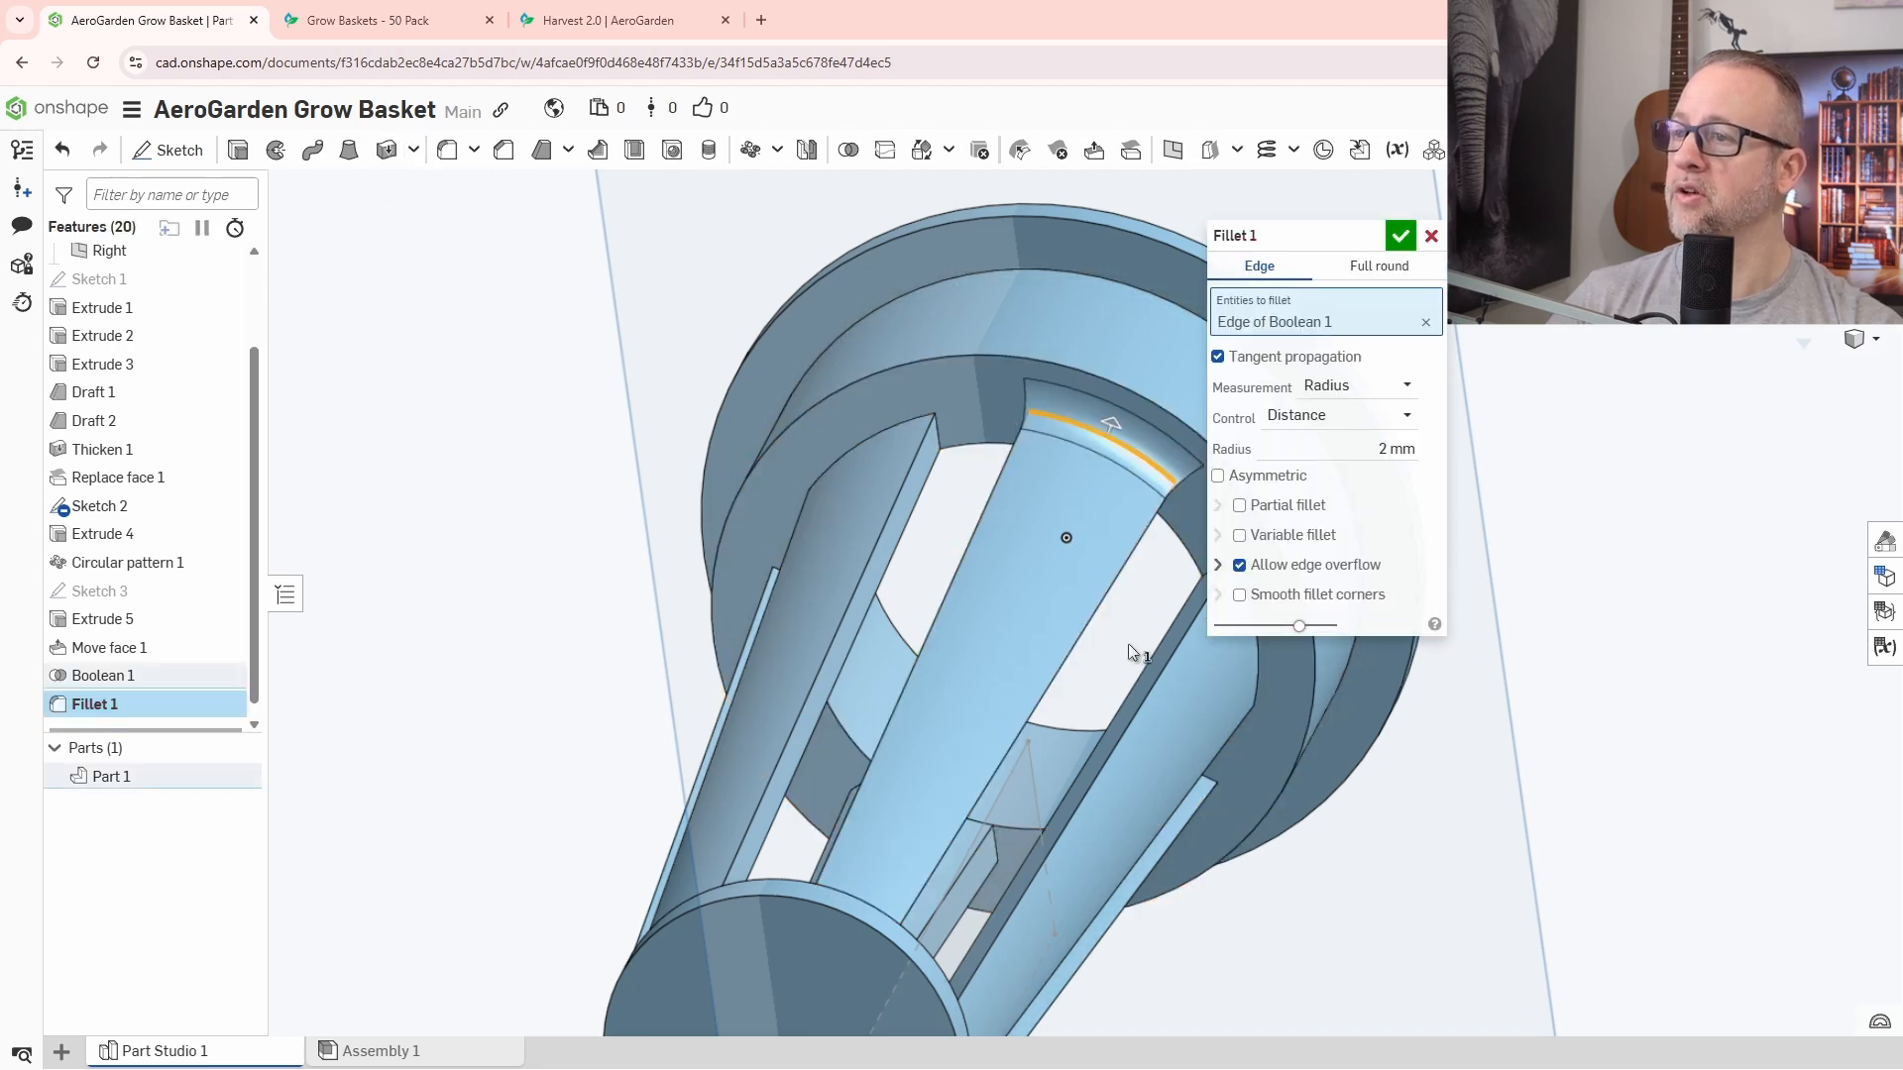
right_drag(1128, 644, 946, 574)
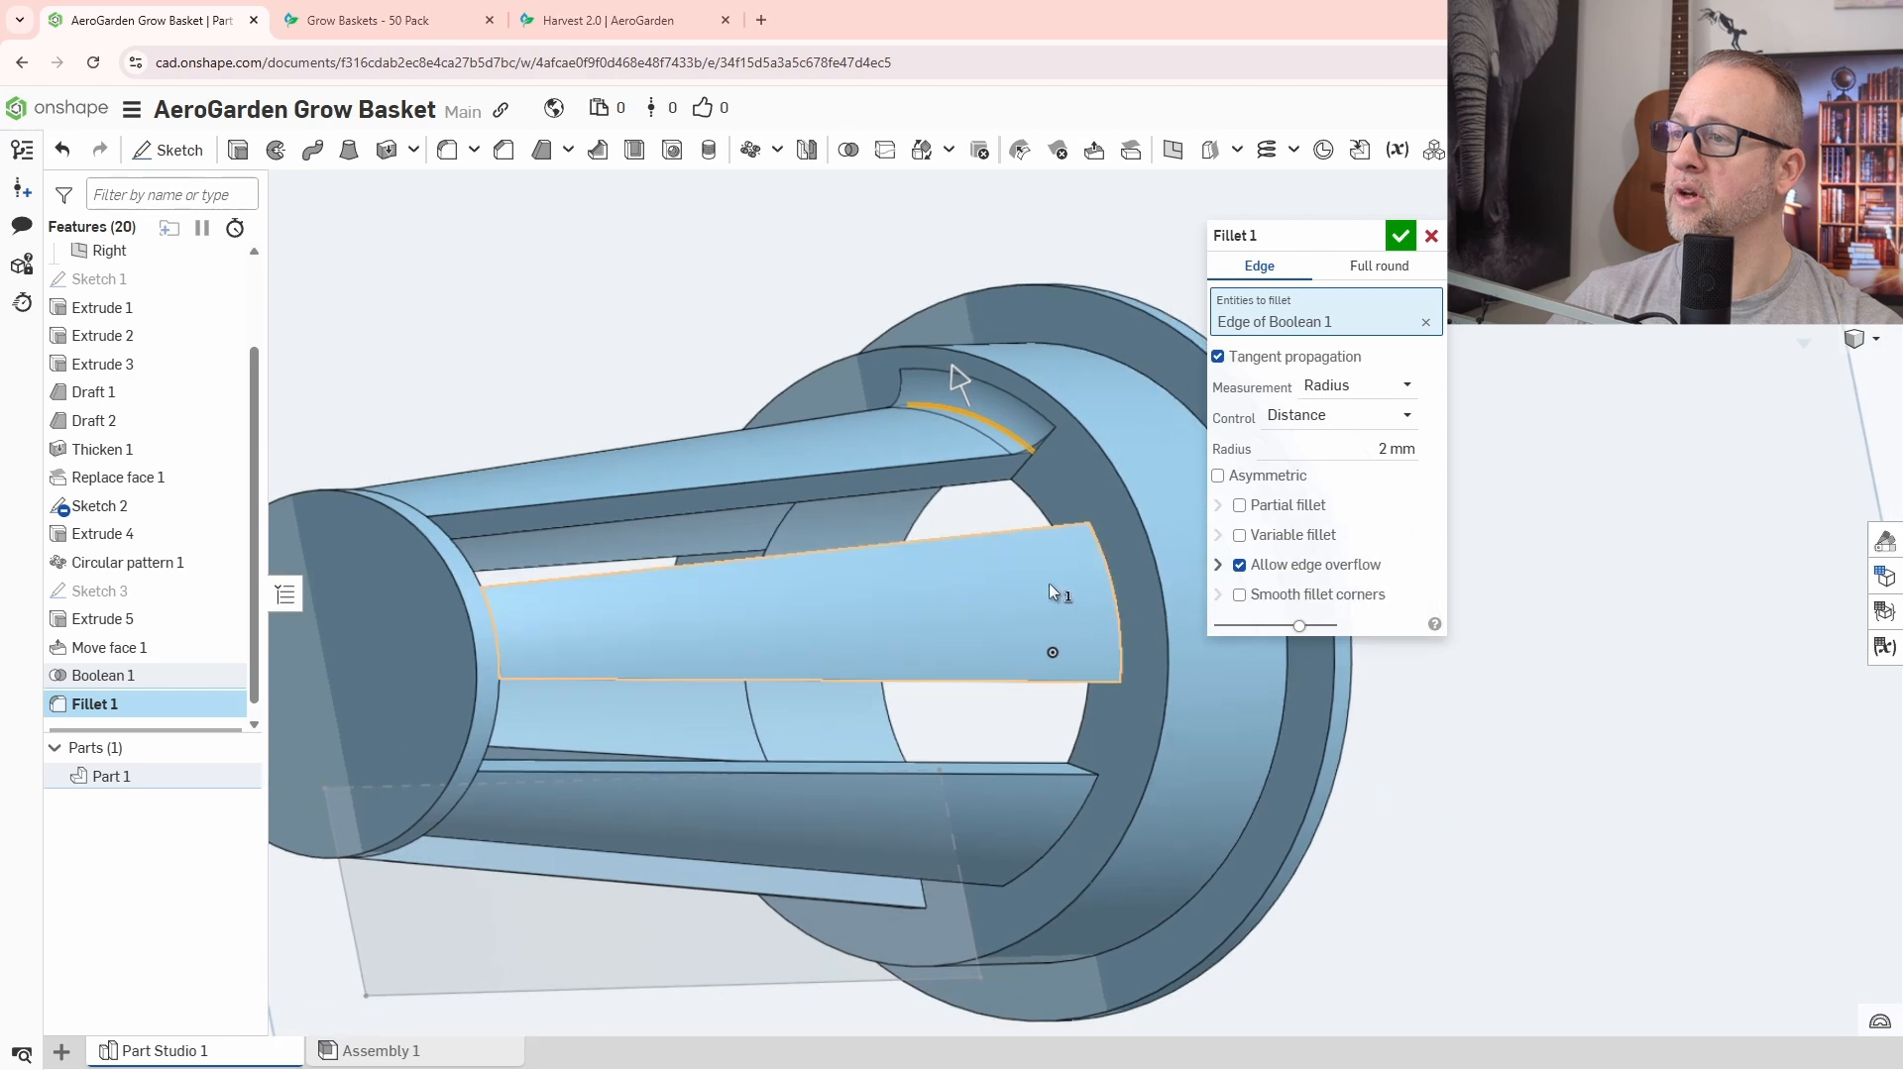
key(Return)
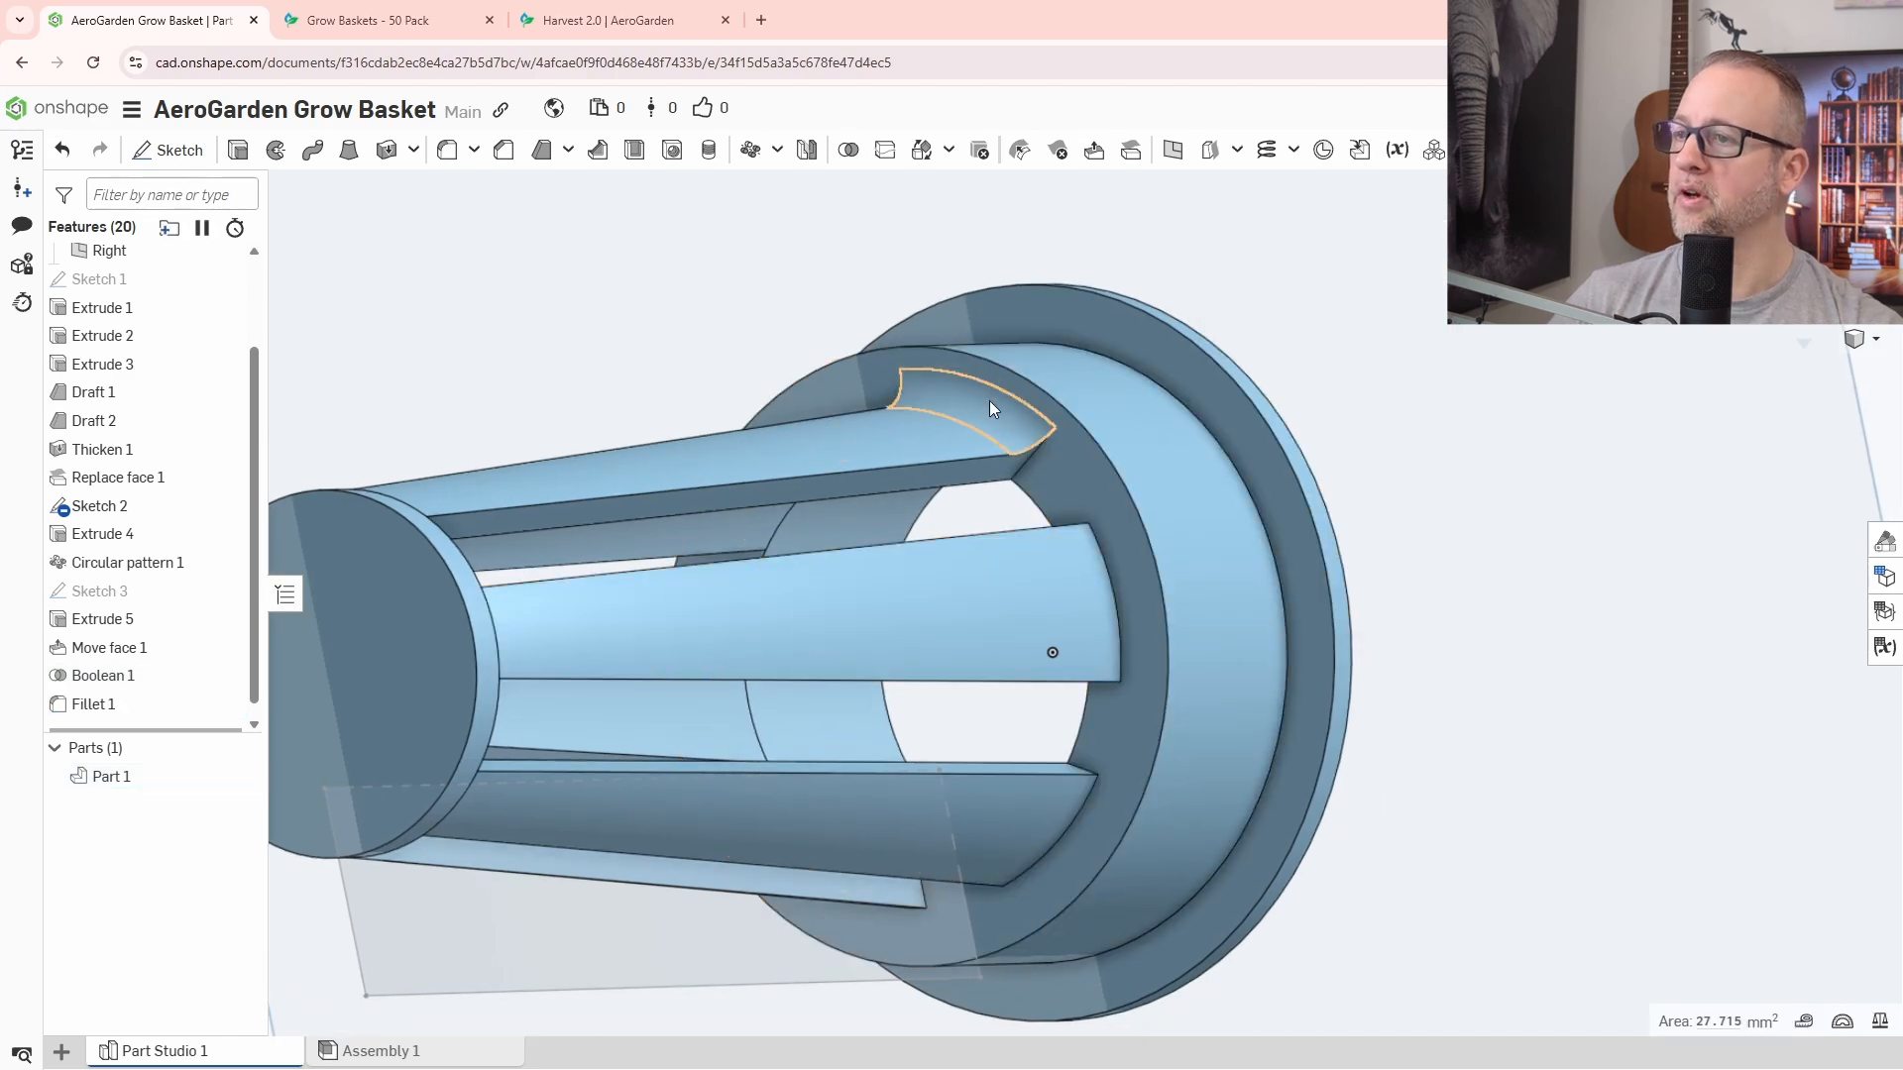
Edit the existing collar fillet to a 1 mm radius and add the outer edges of the other five segments at the collar.
double_click(120, 705)
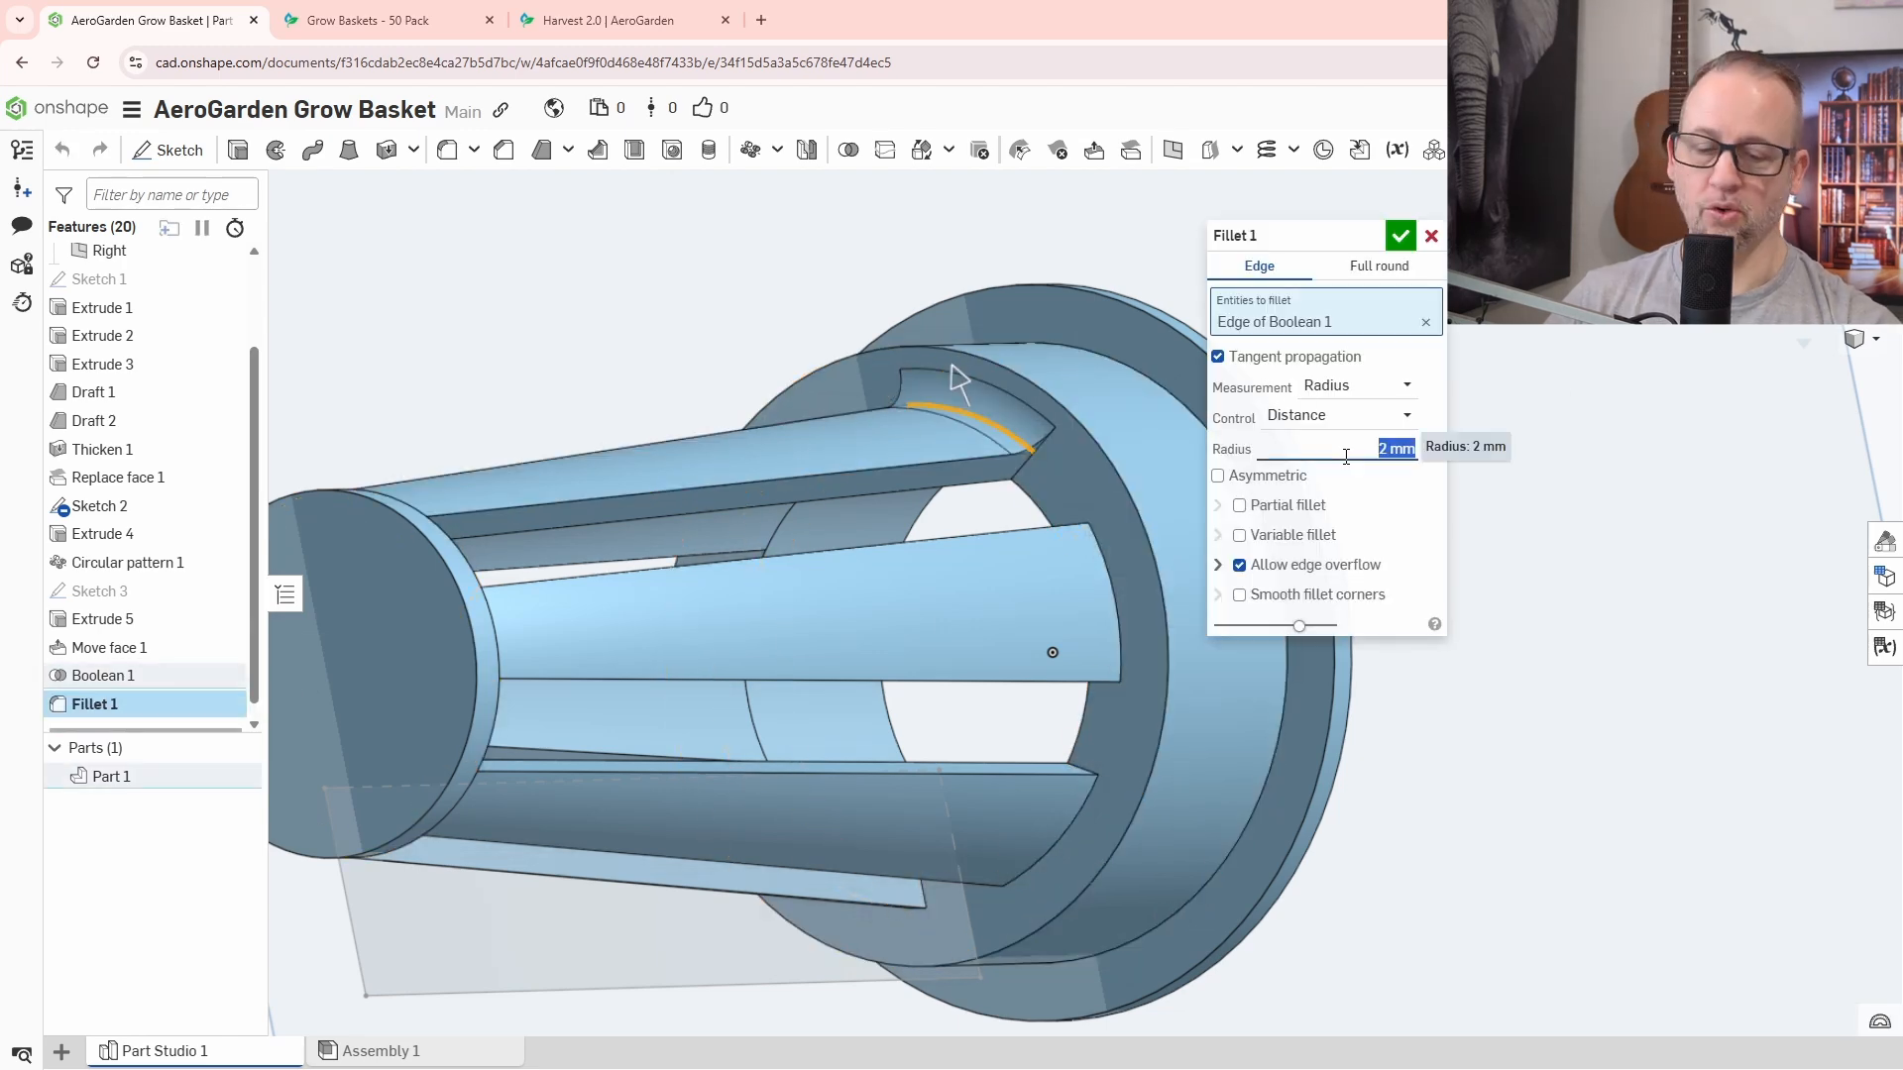
key(Down)
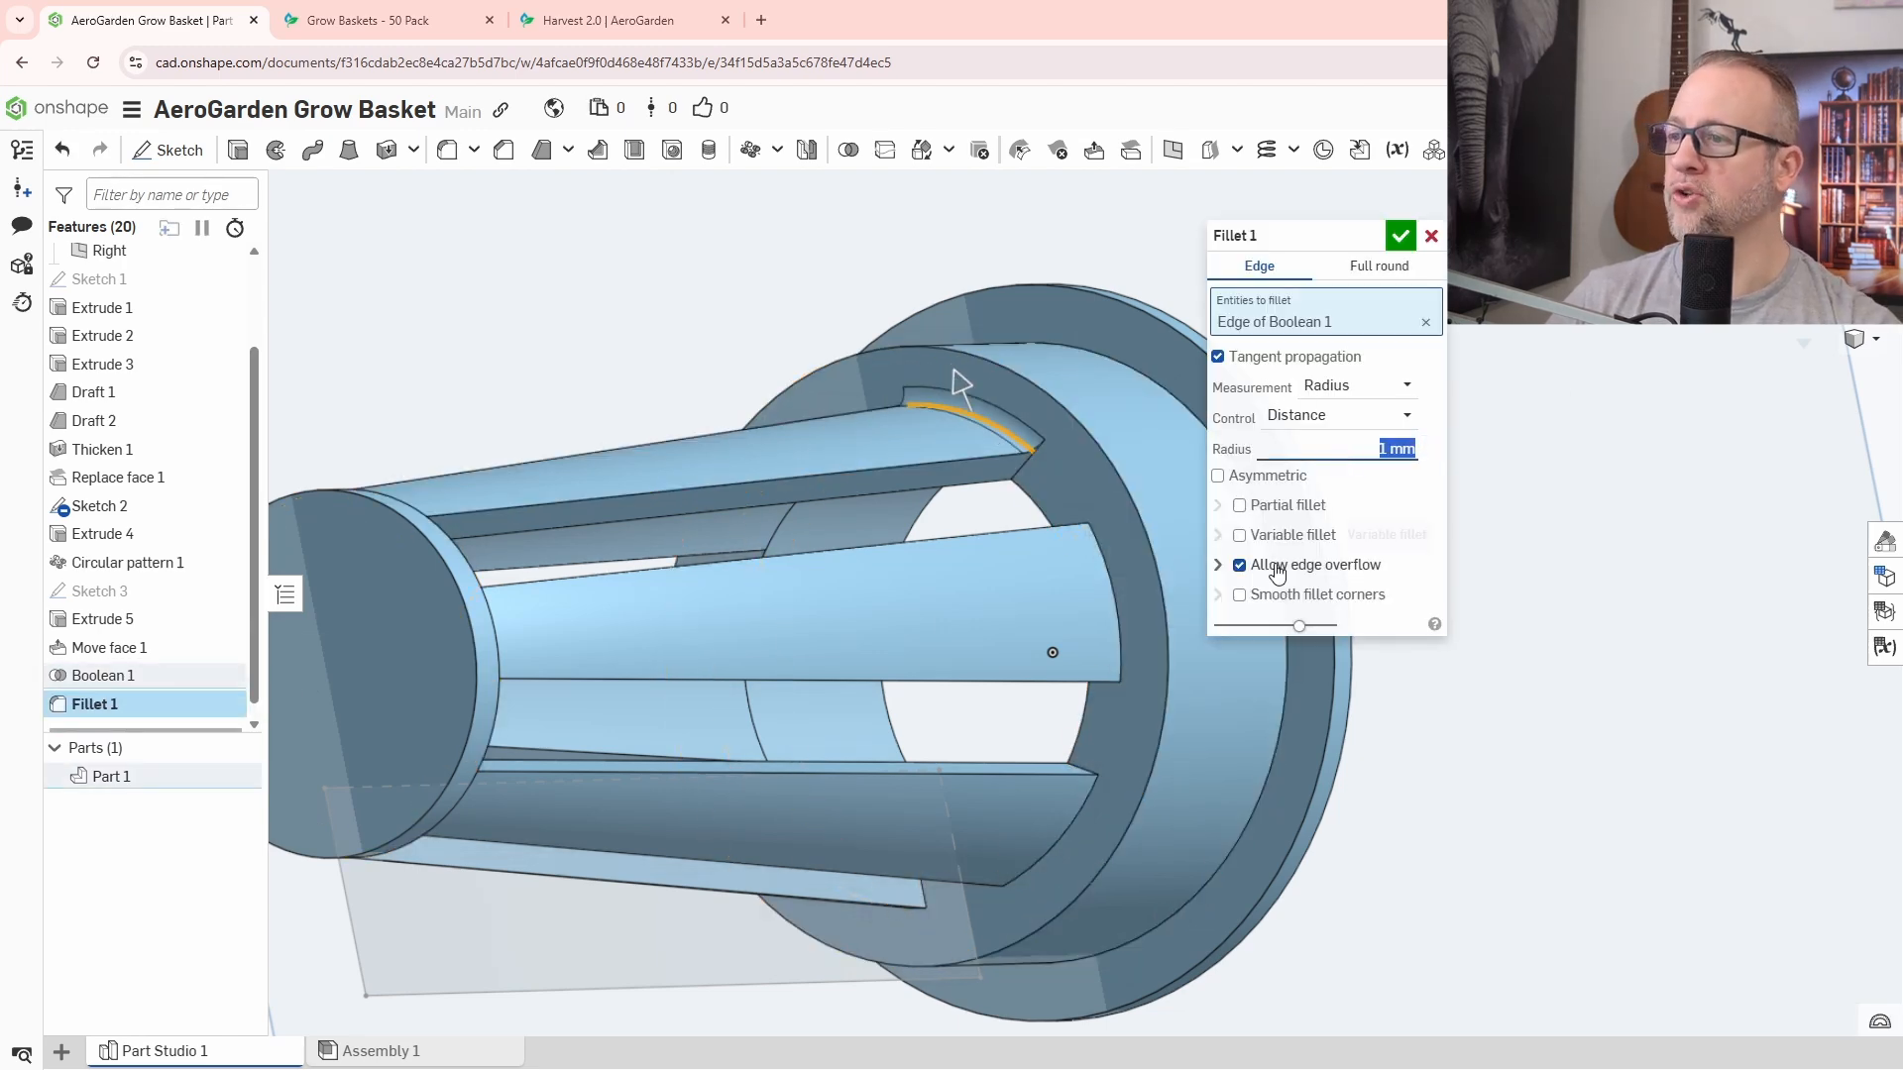
click(1119, 599)
click(1074, 808)
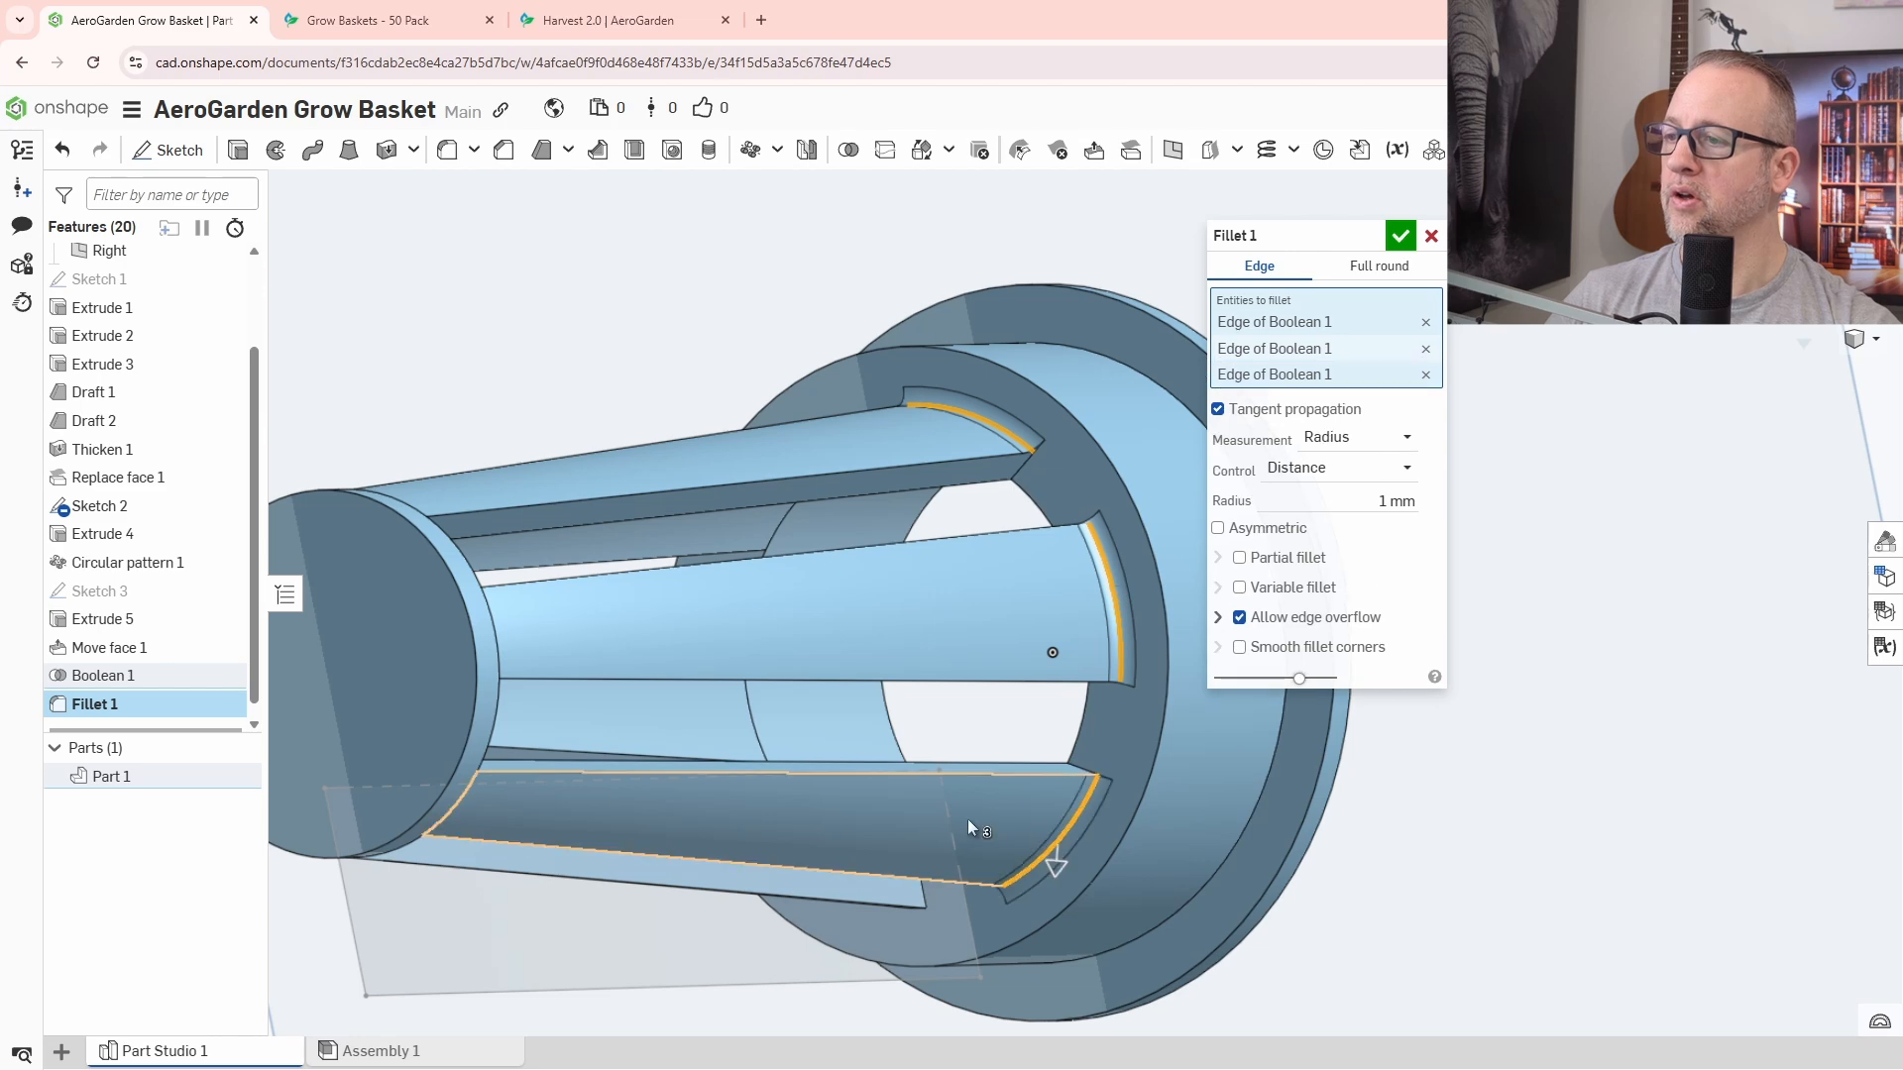
right_drag(967, 818, 1129, 635)
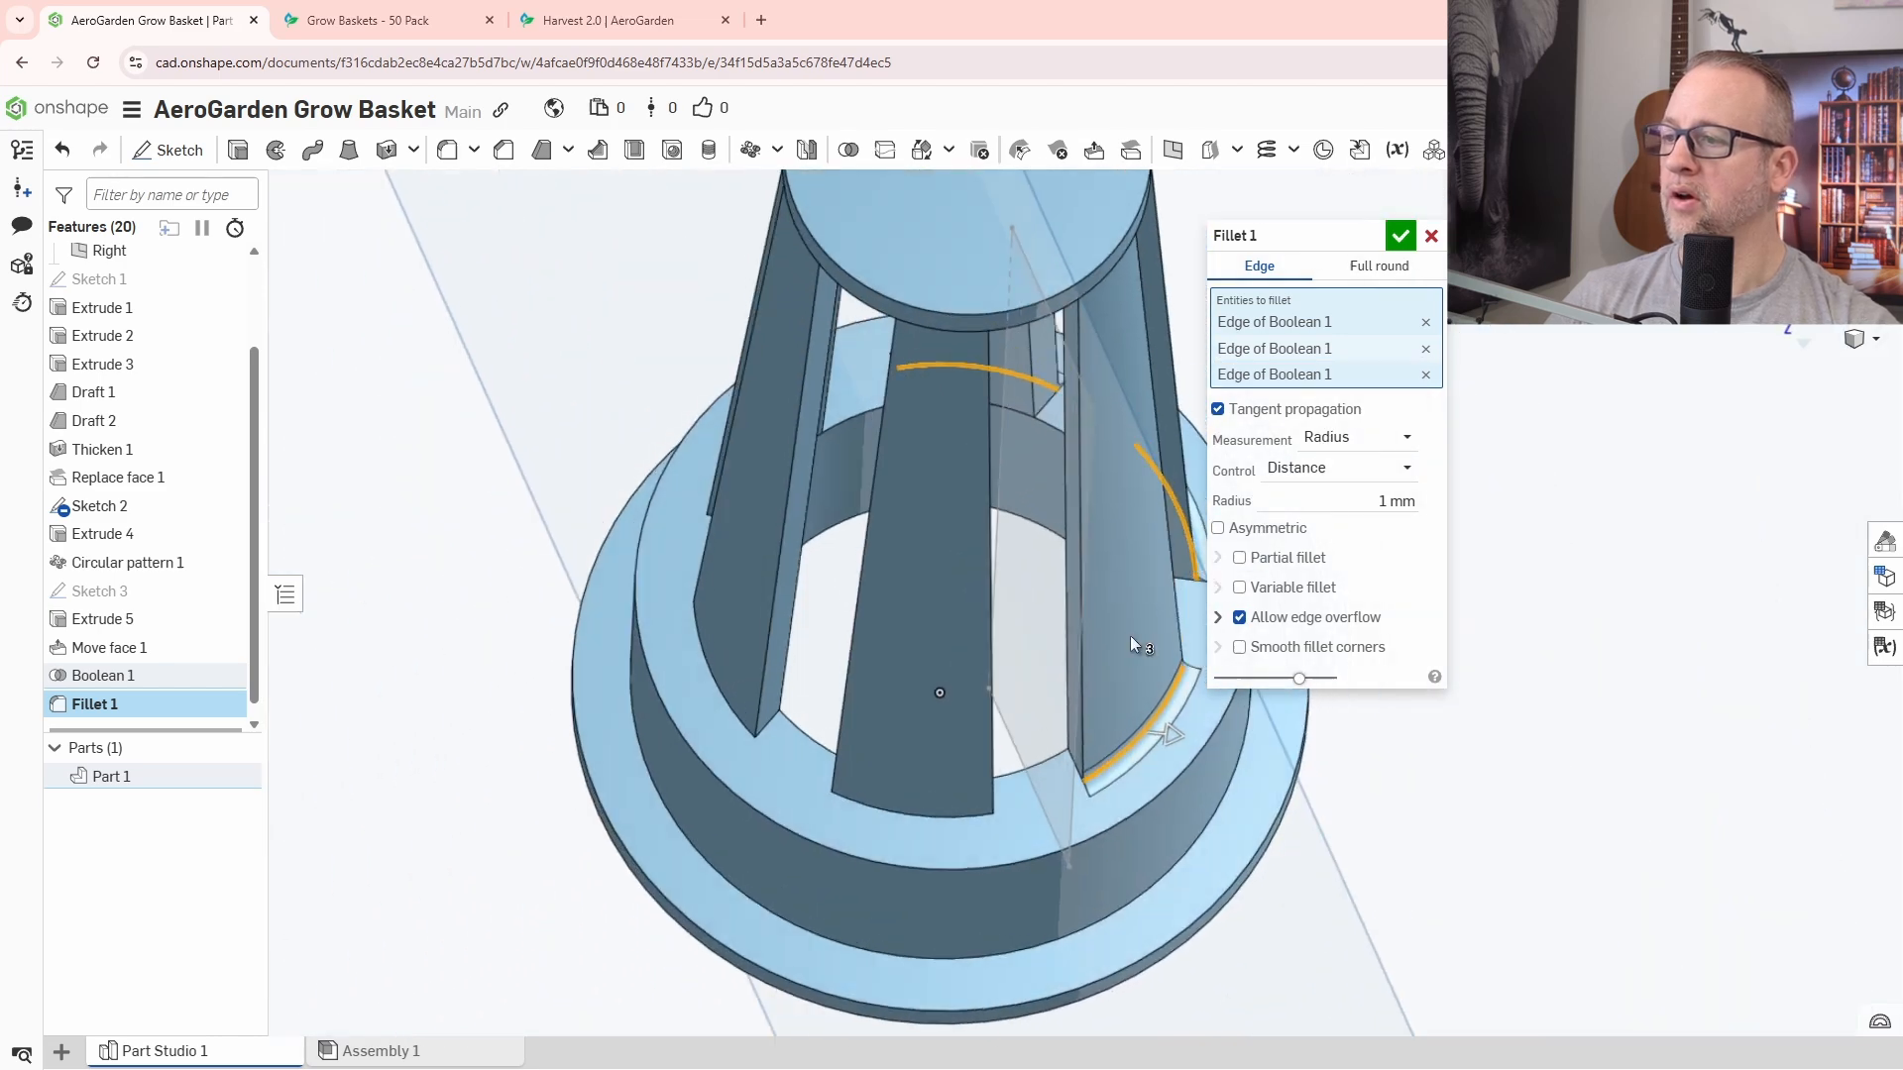
click(924, 812)
click(726, 699)
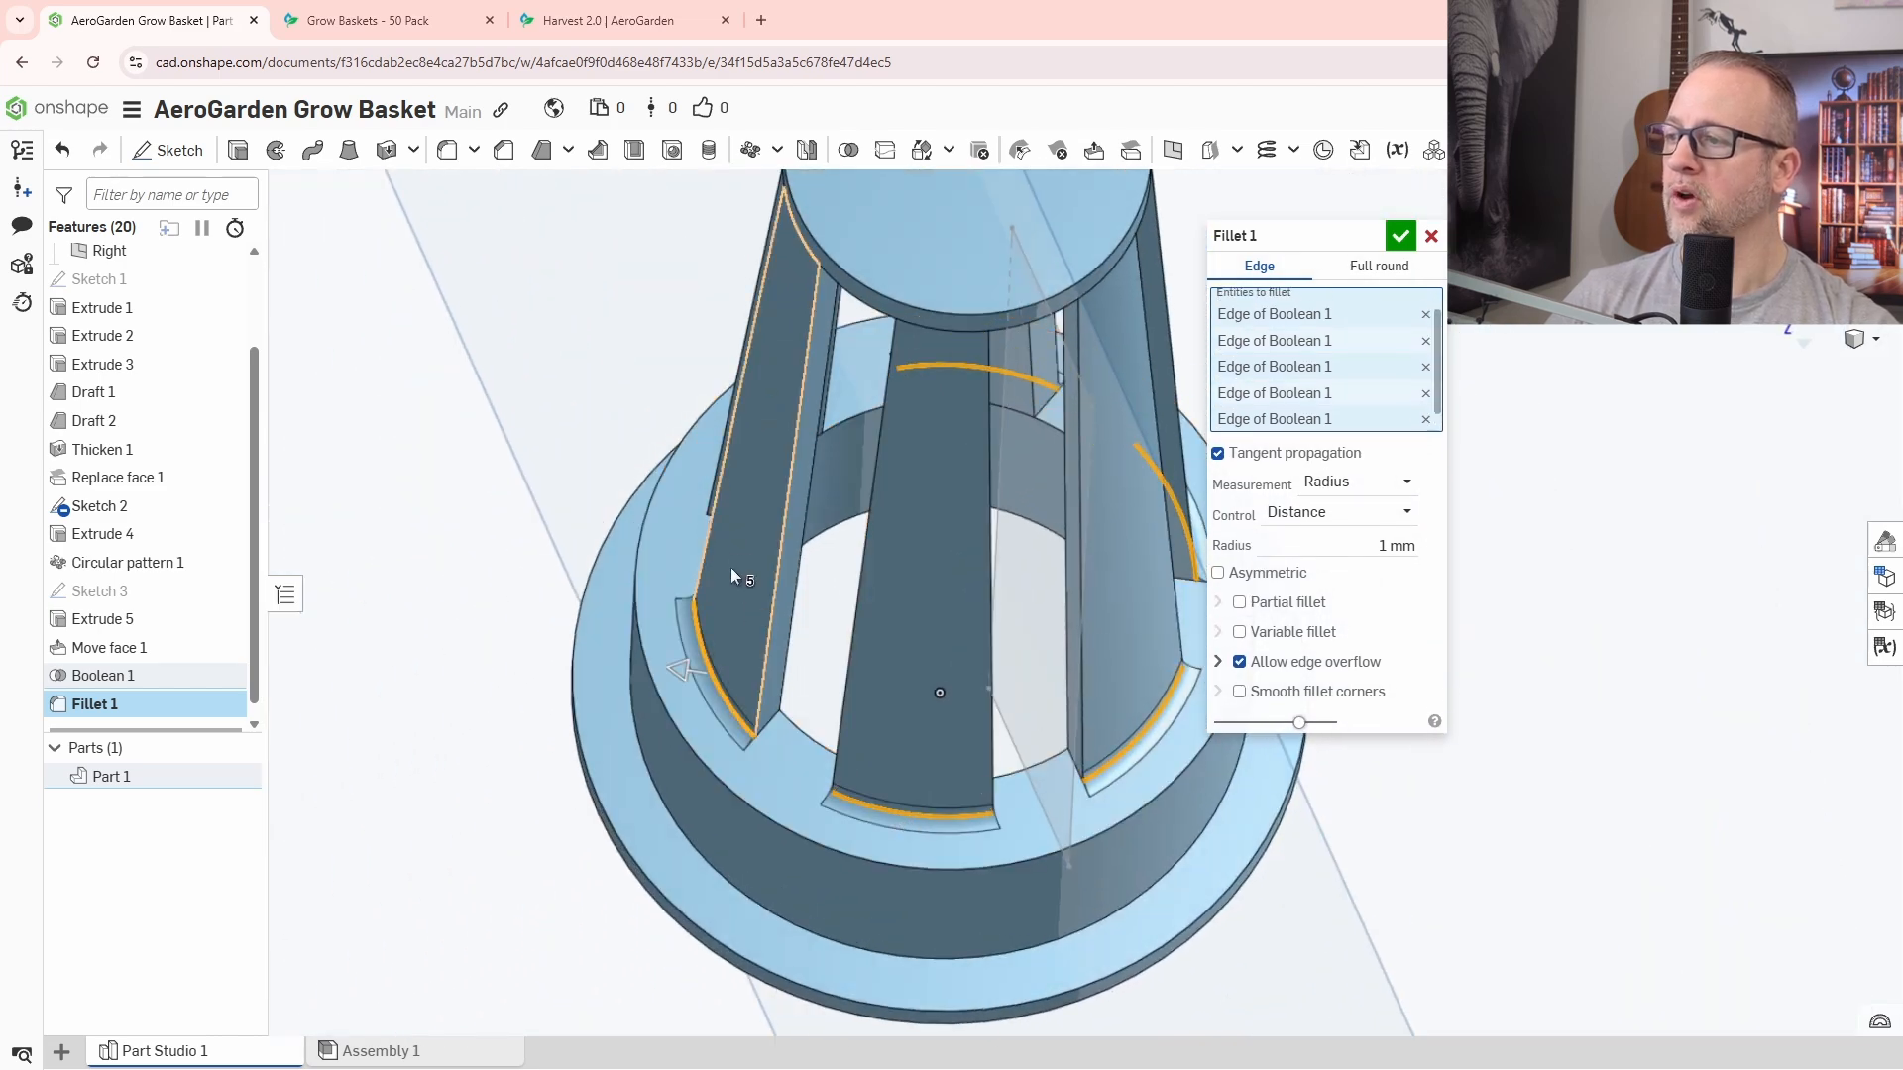
right_drag(729, 566, 670, 394)
click(650, 317)
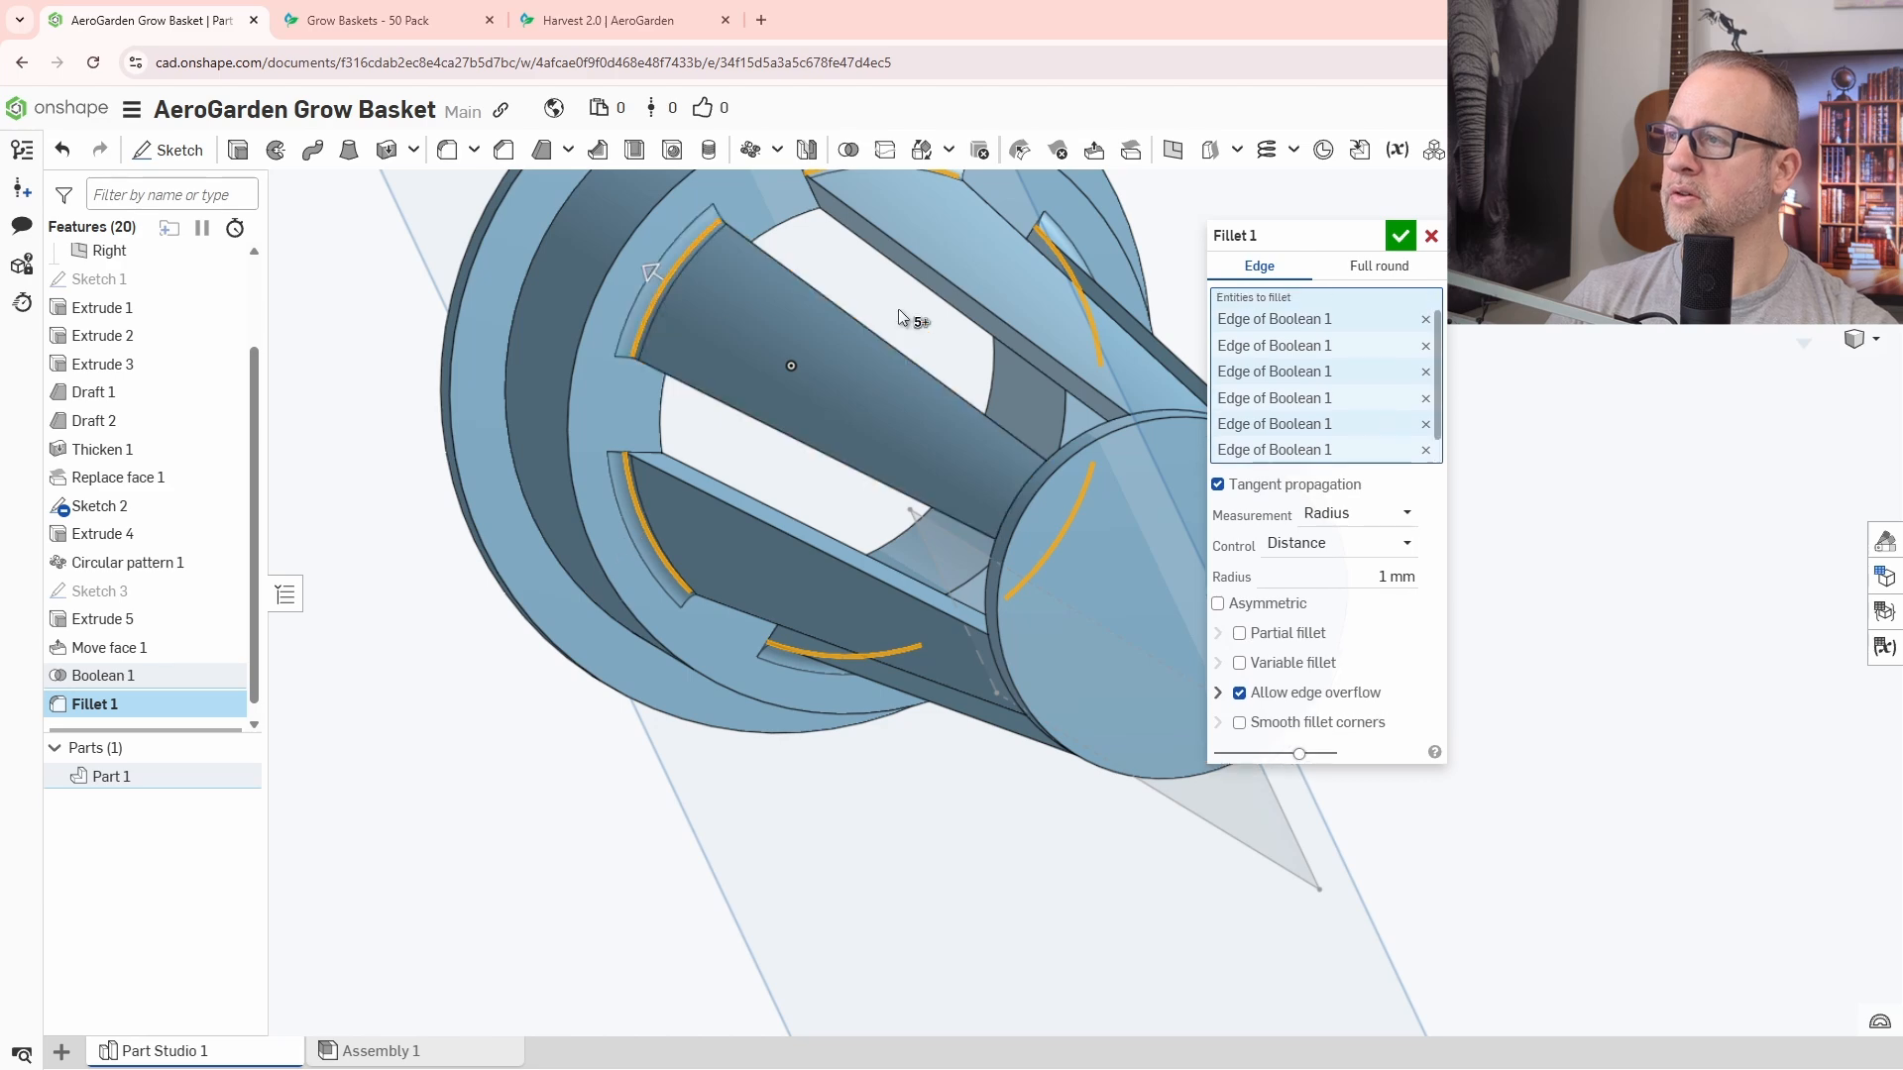
Add four of the short side edges where the segments meet the collar's underside to the same 1 mm fillet.
right_drag(898, 307, 801, 425)
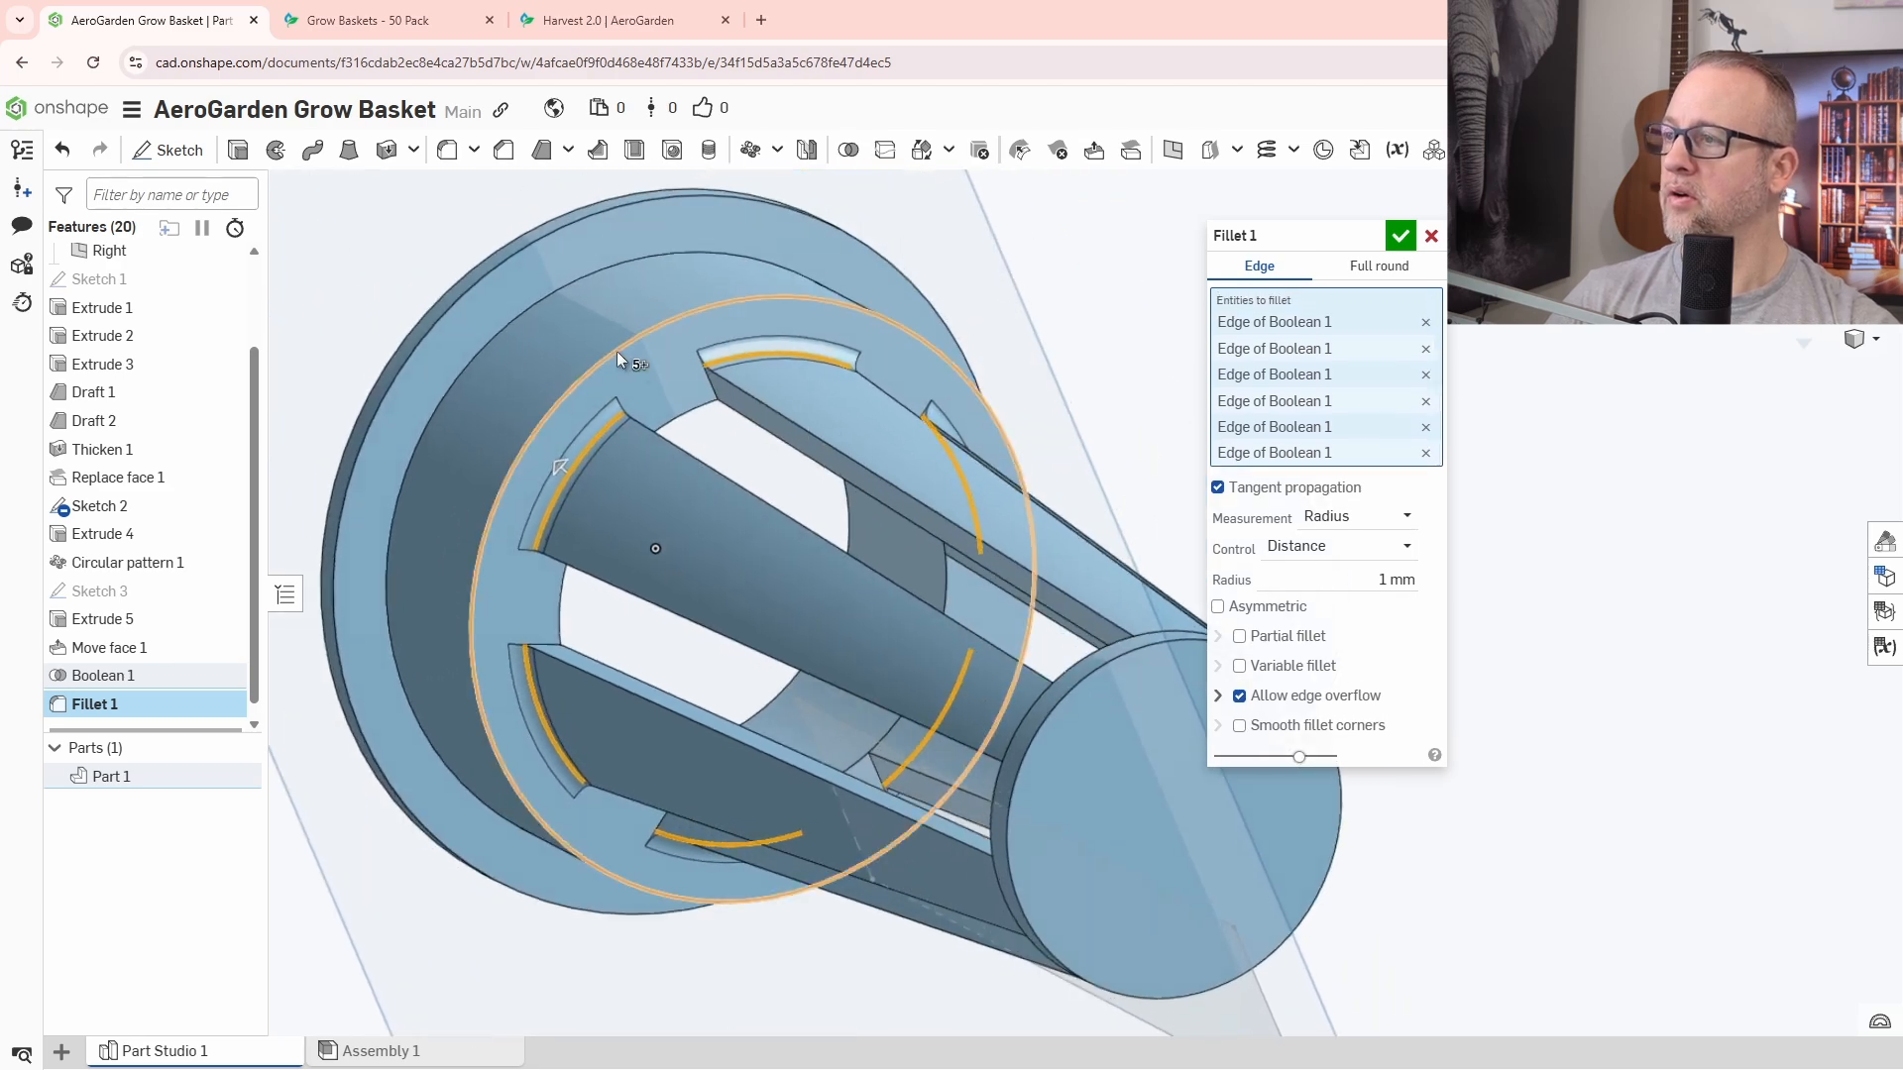
scroll(634, 351, up, 5)
click(806, 402)
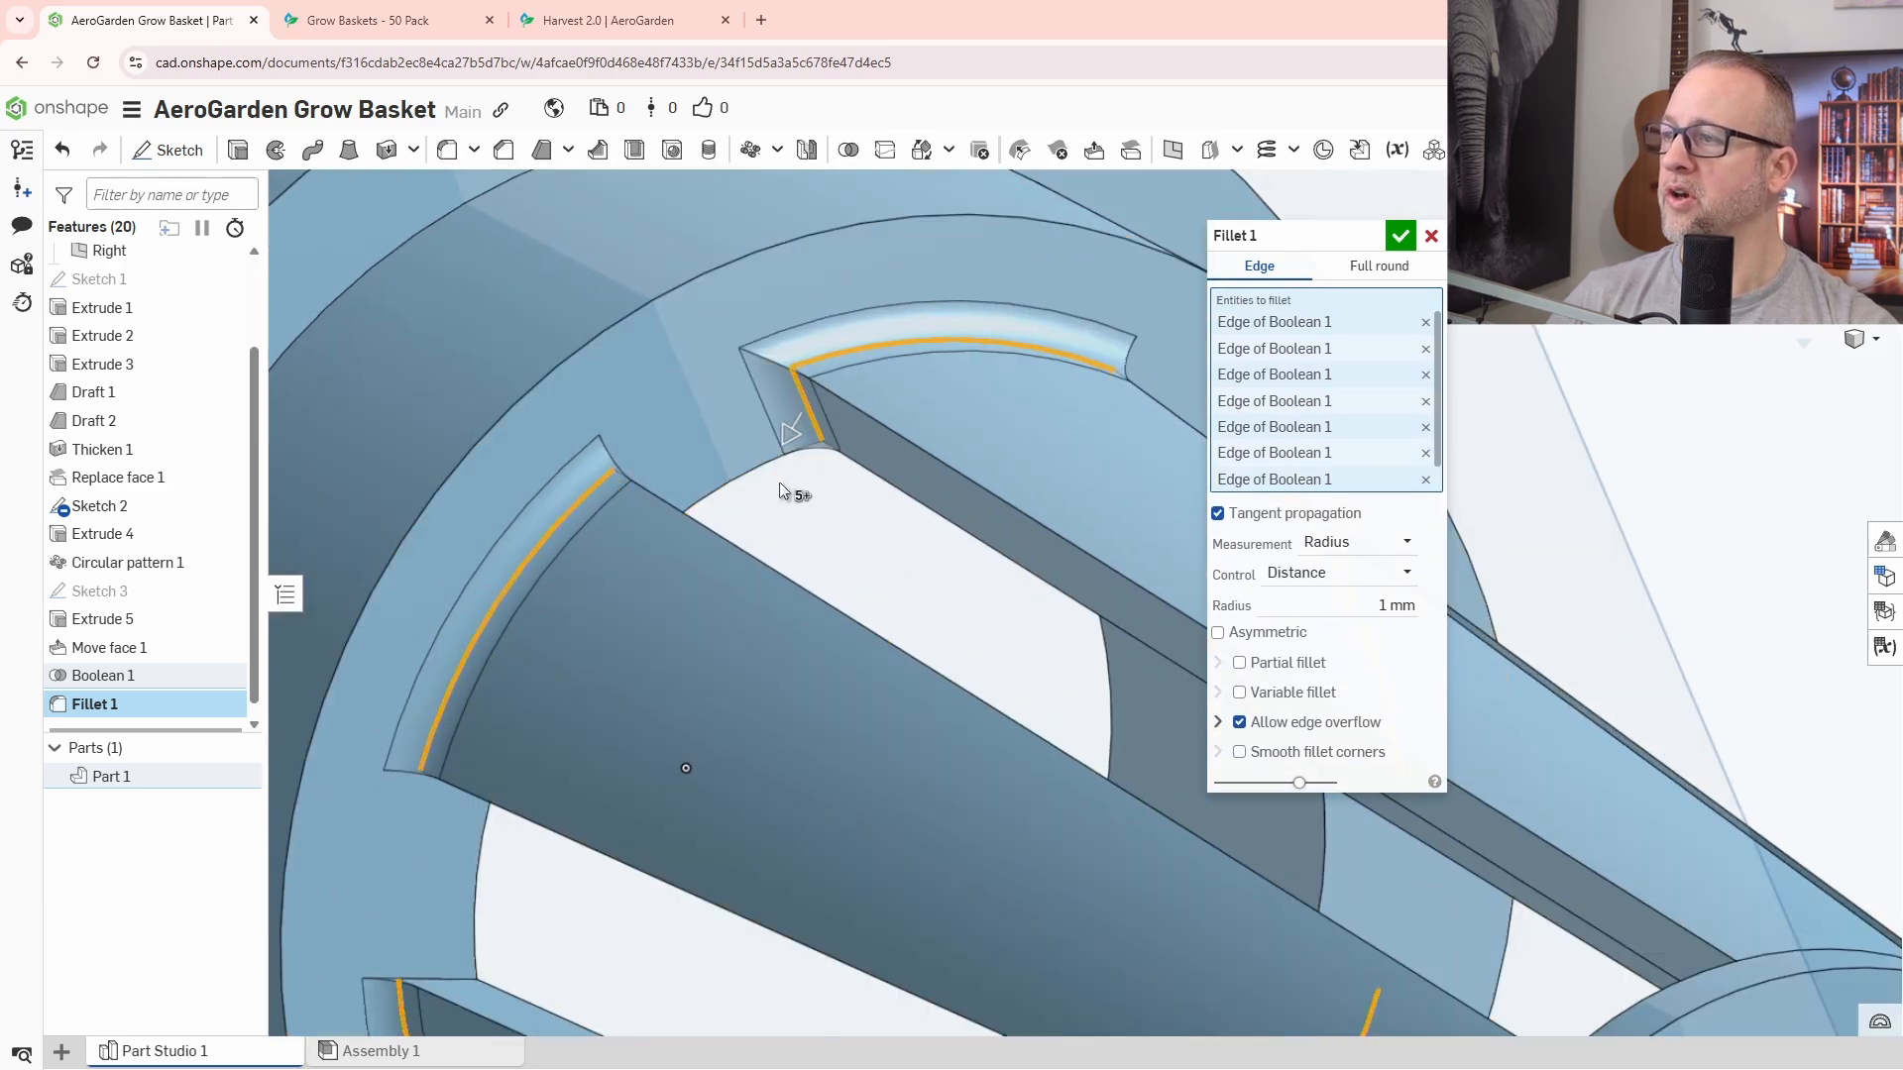
right_drag(778, 481, 759, 484)
click(805, 466)
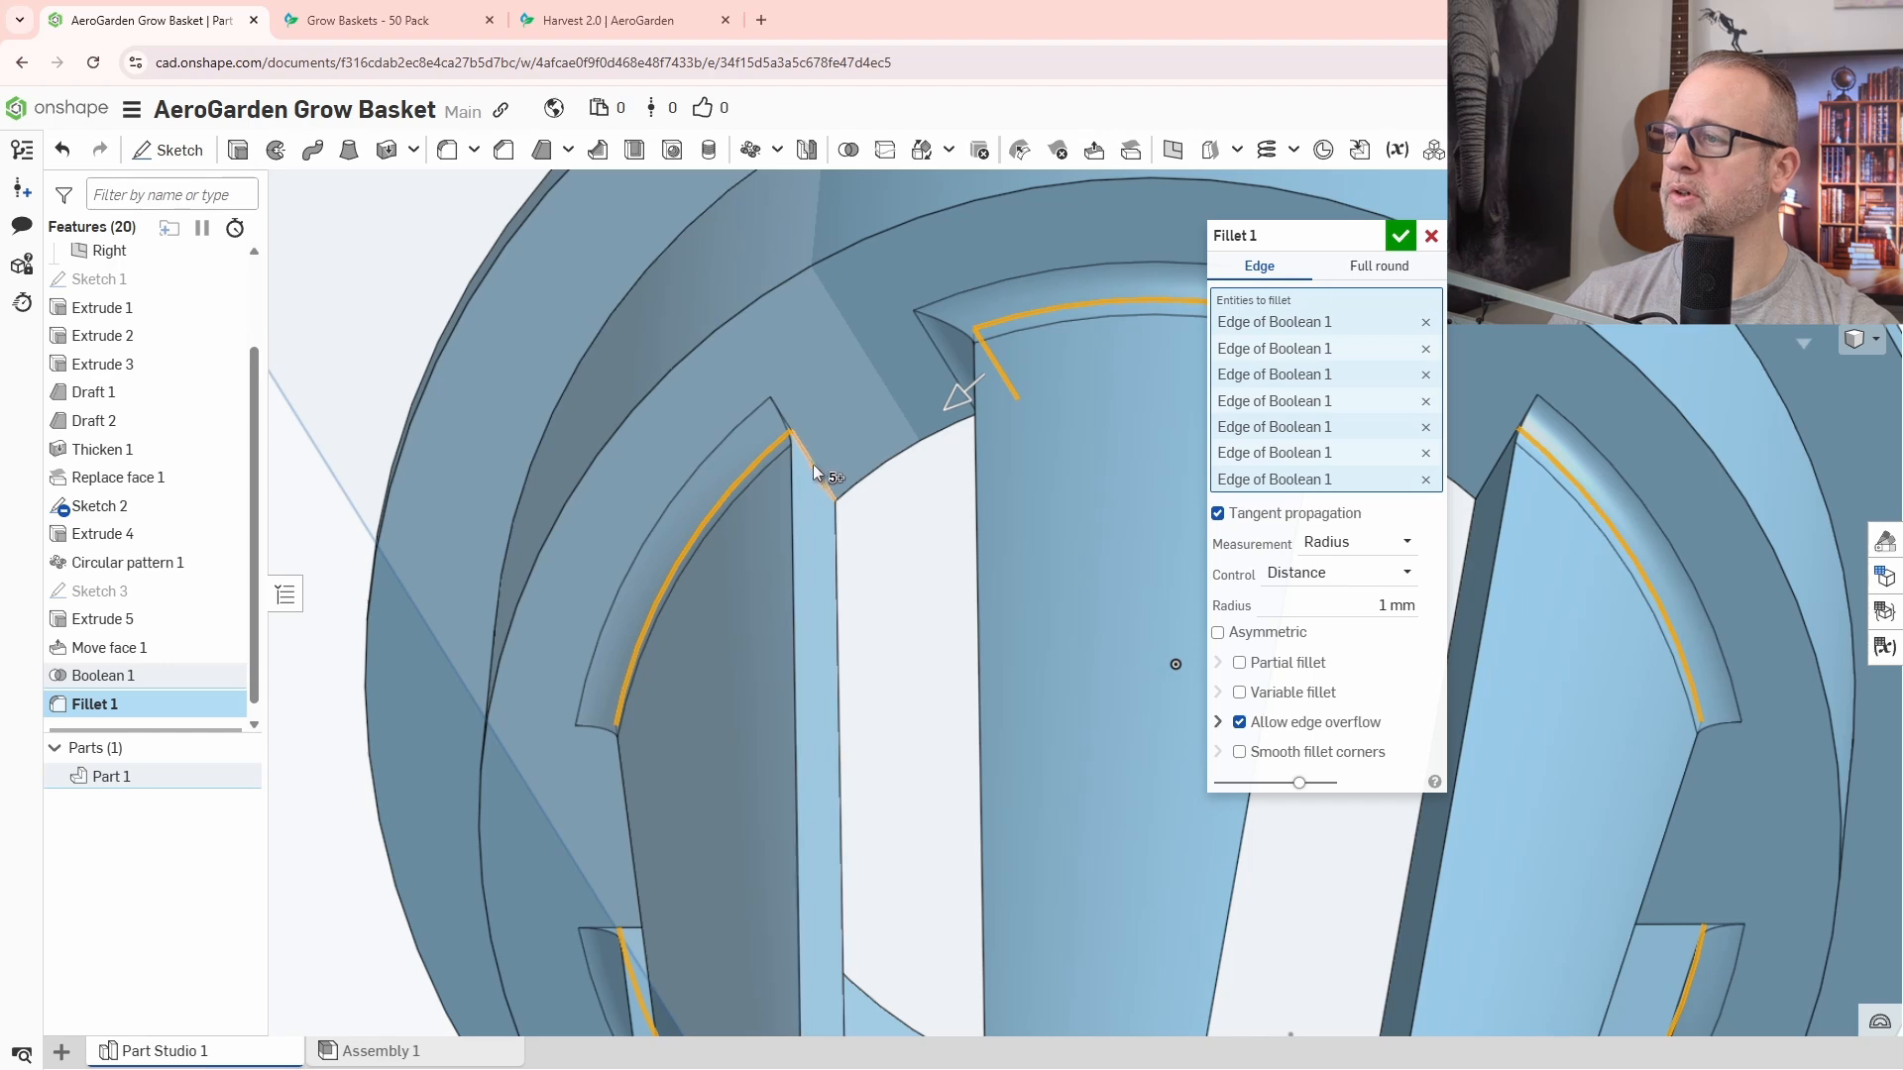
right_drag(715, 622, 753, 652)
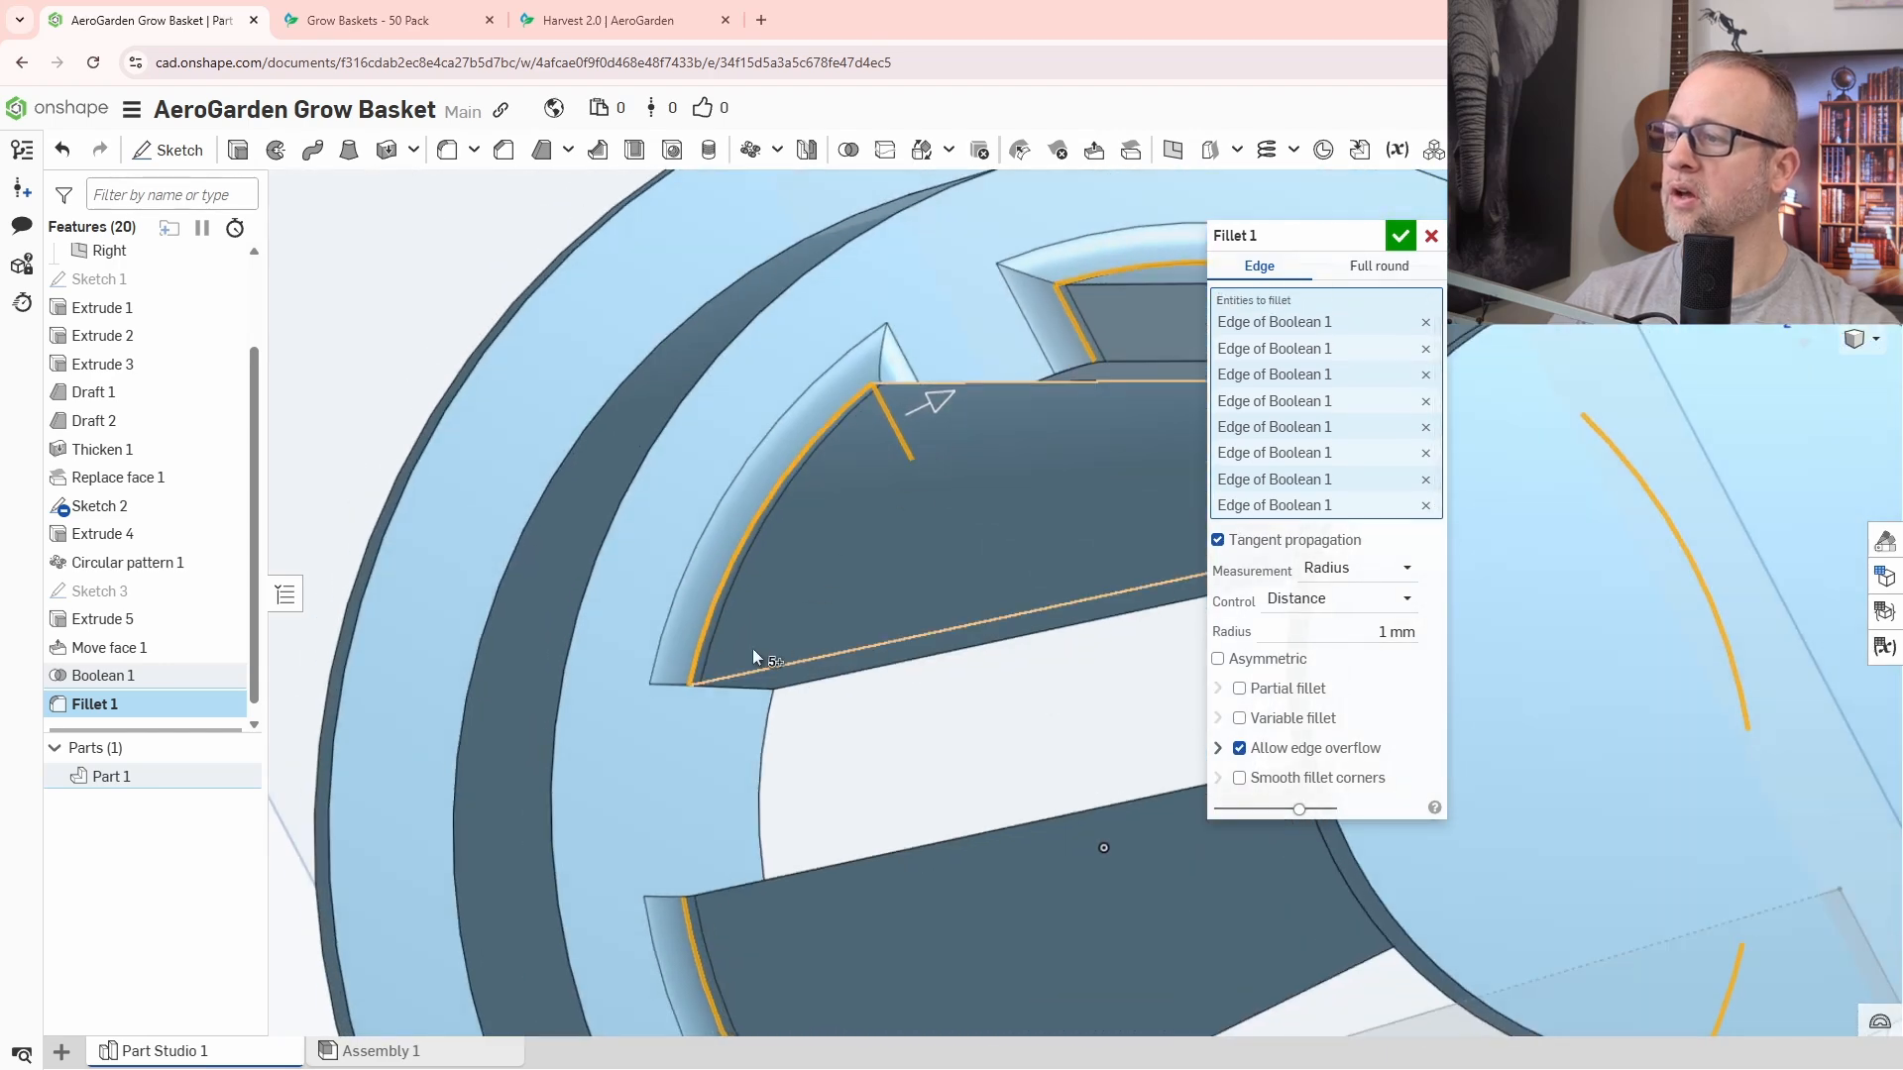
click(744, 689)
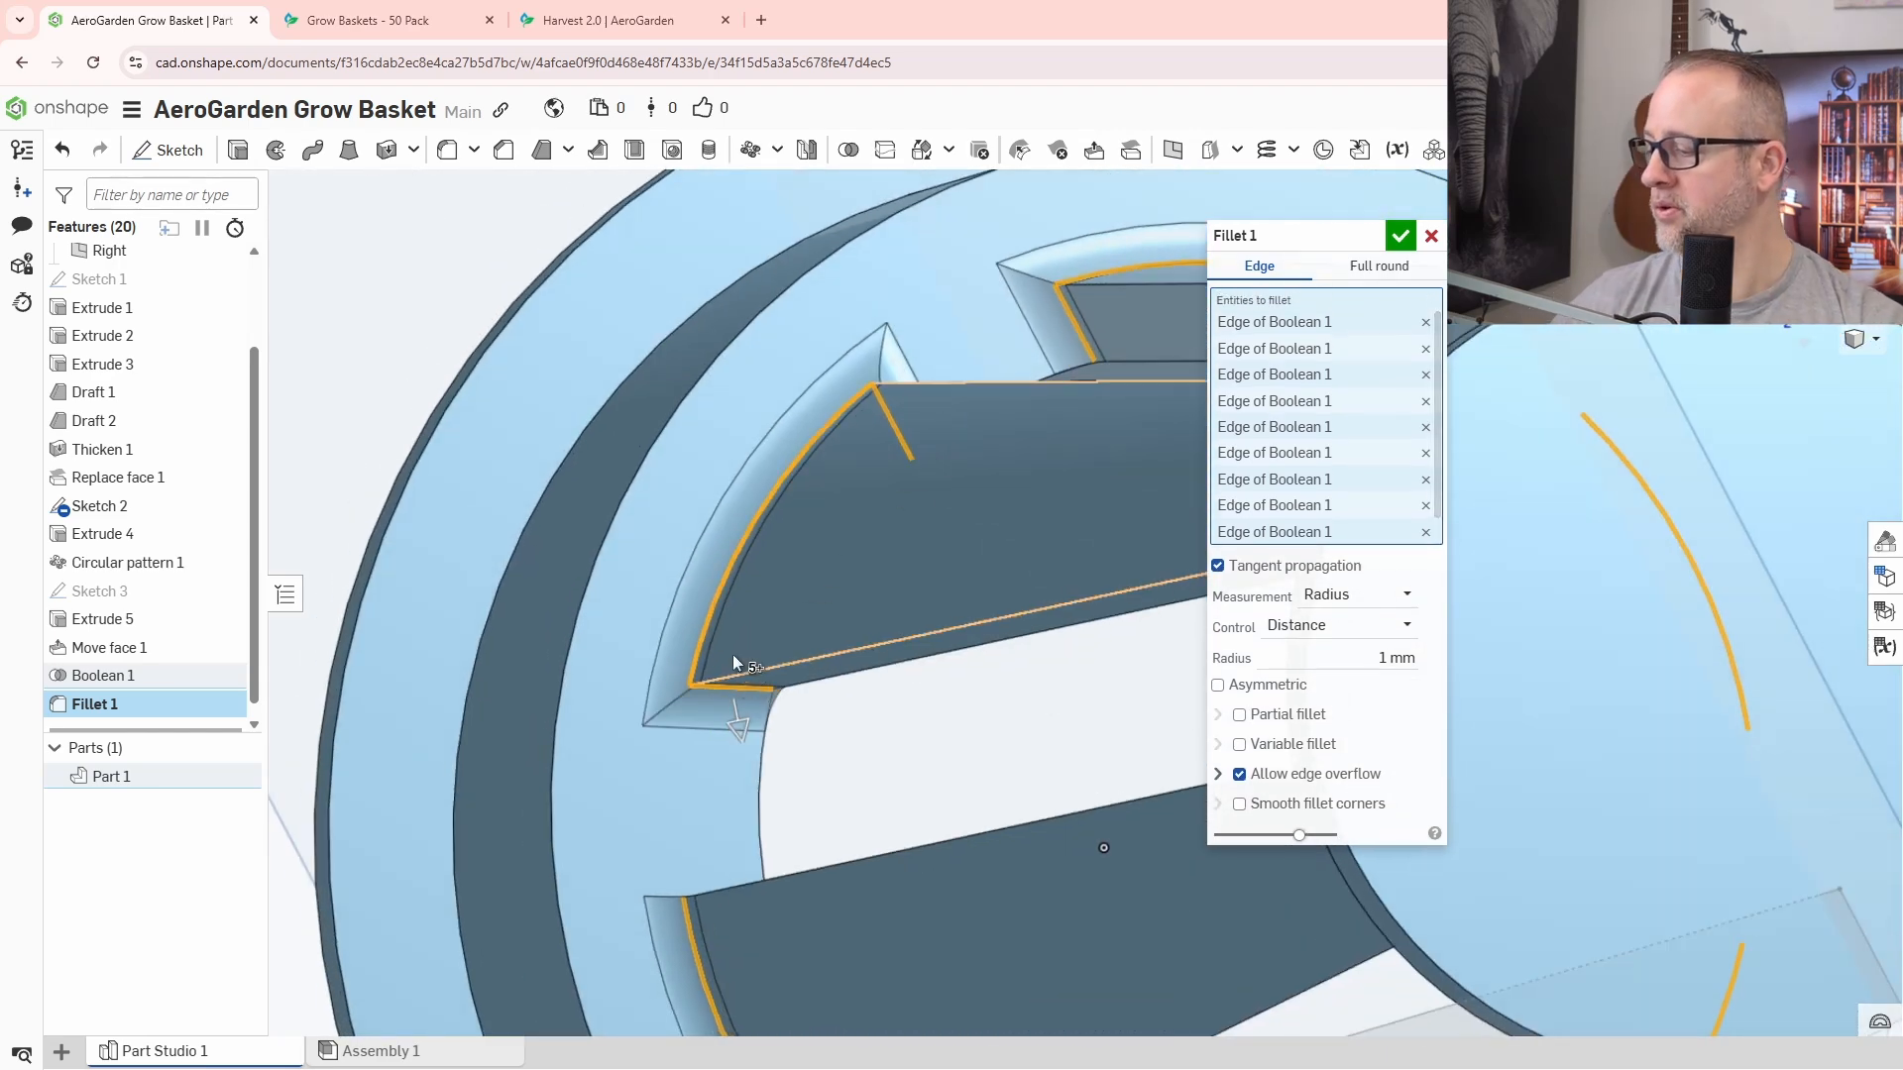
scroll(751, 627, down, 5)
right_drag(751, 627, 922, 585)
click(917, 312)
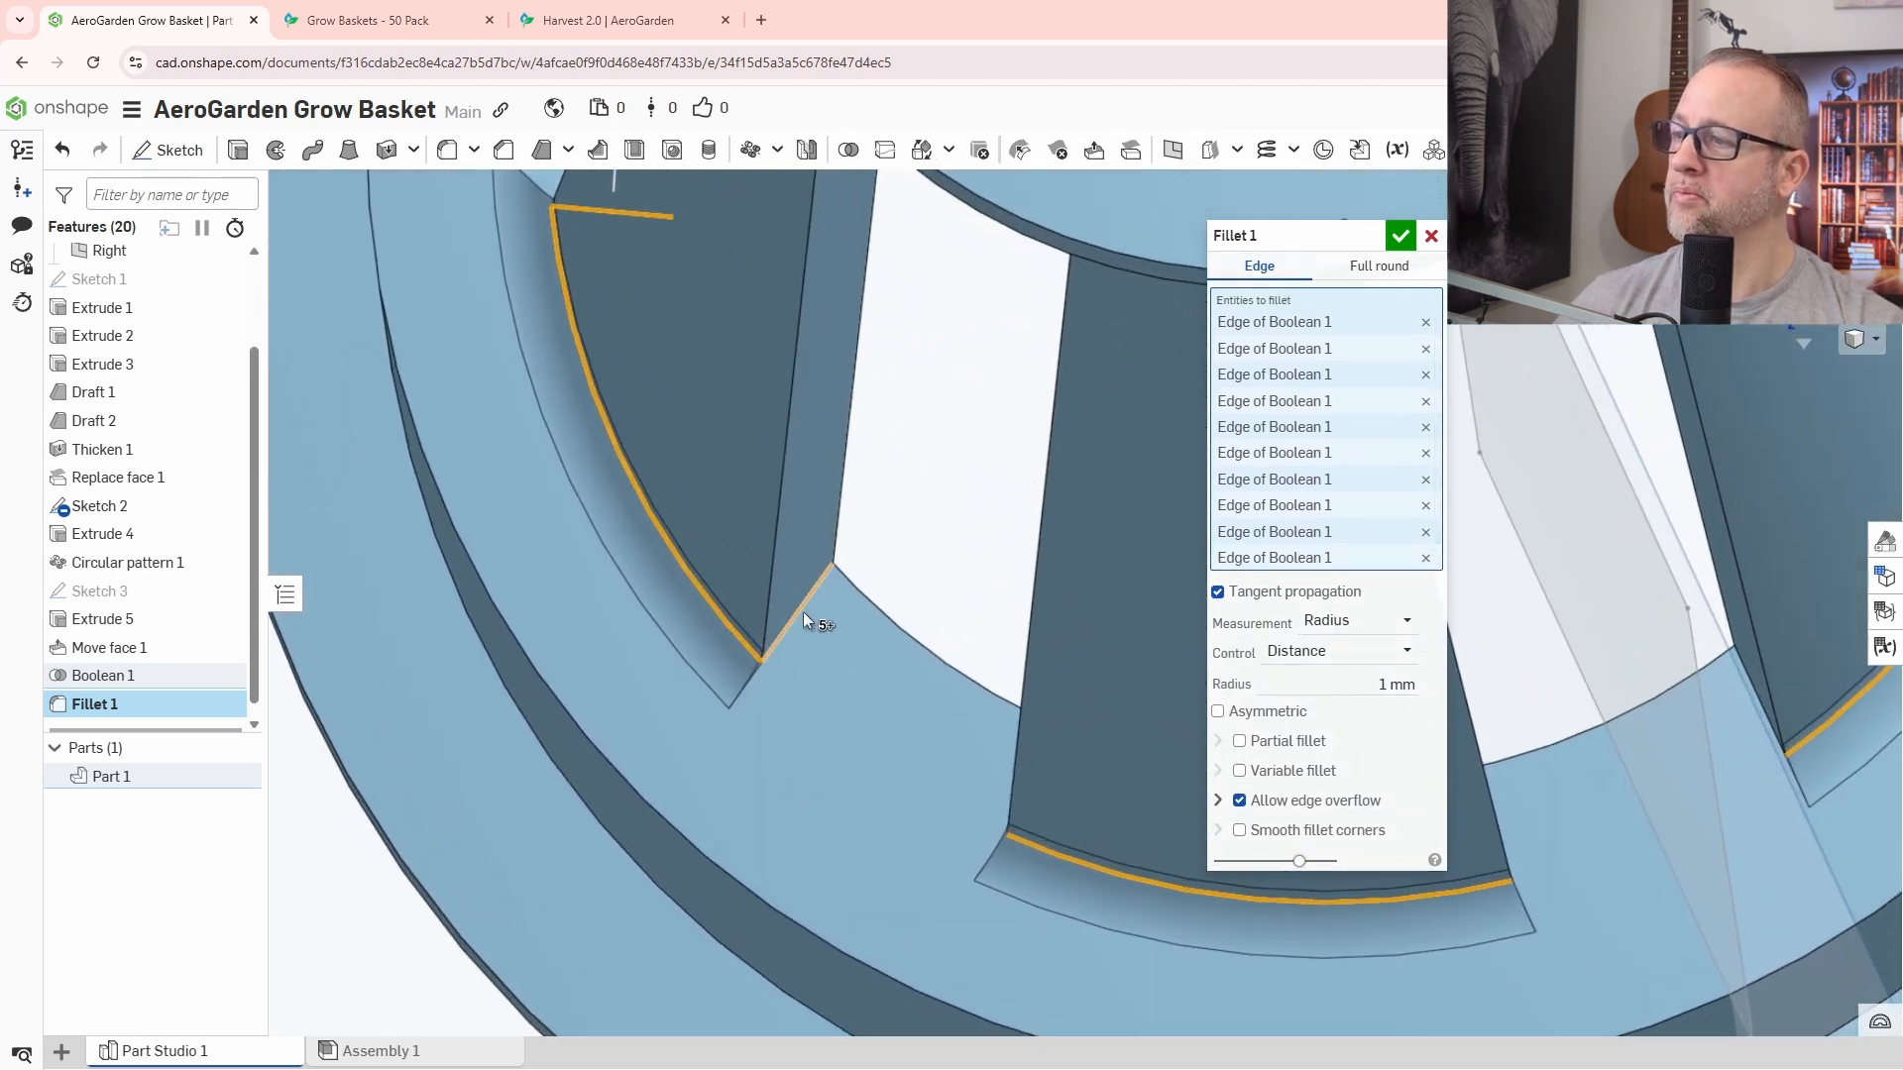
Add the remaining short side edges of the segments at the collar's underside to the fillet and accept it.
click(797, 609)
right_drag(797, 610, 743, 295)
click(644, 550)
click(884, 639)
click(751, 481)
click(742, 287)
right_drag(866, 371, 1012, 454)
click(877, 319)
click(847, 406)
click(1013, 454)
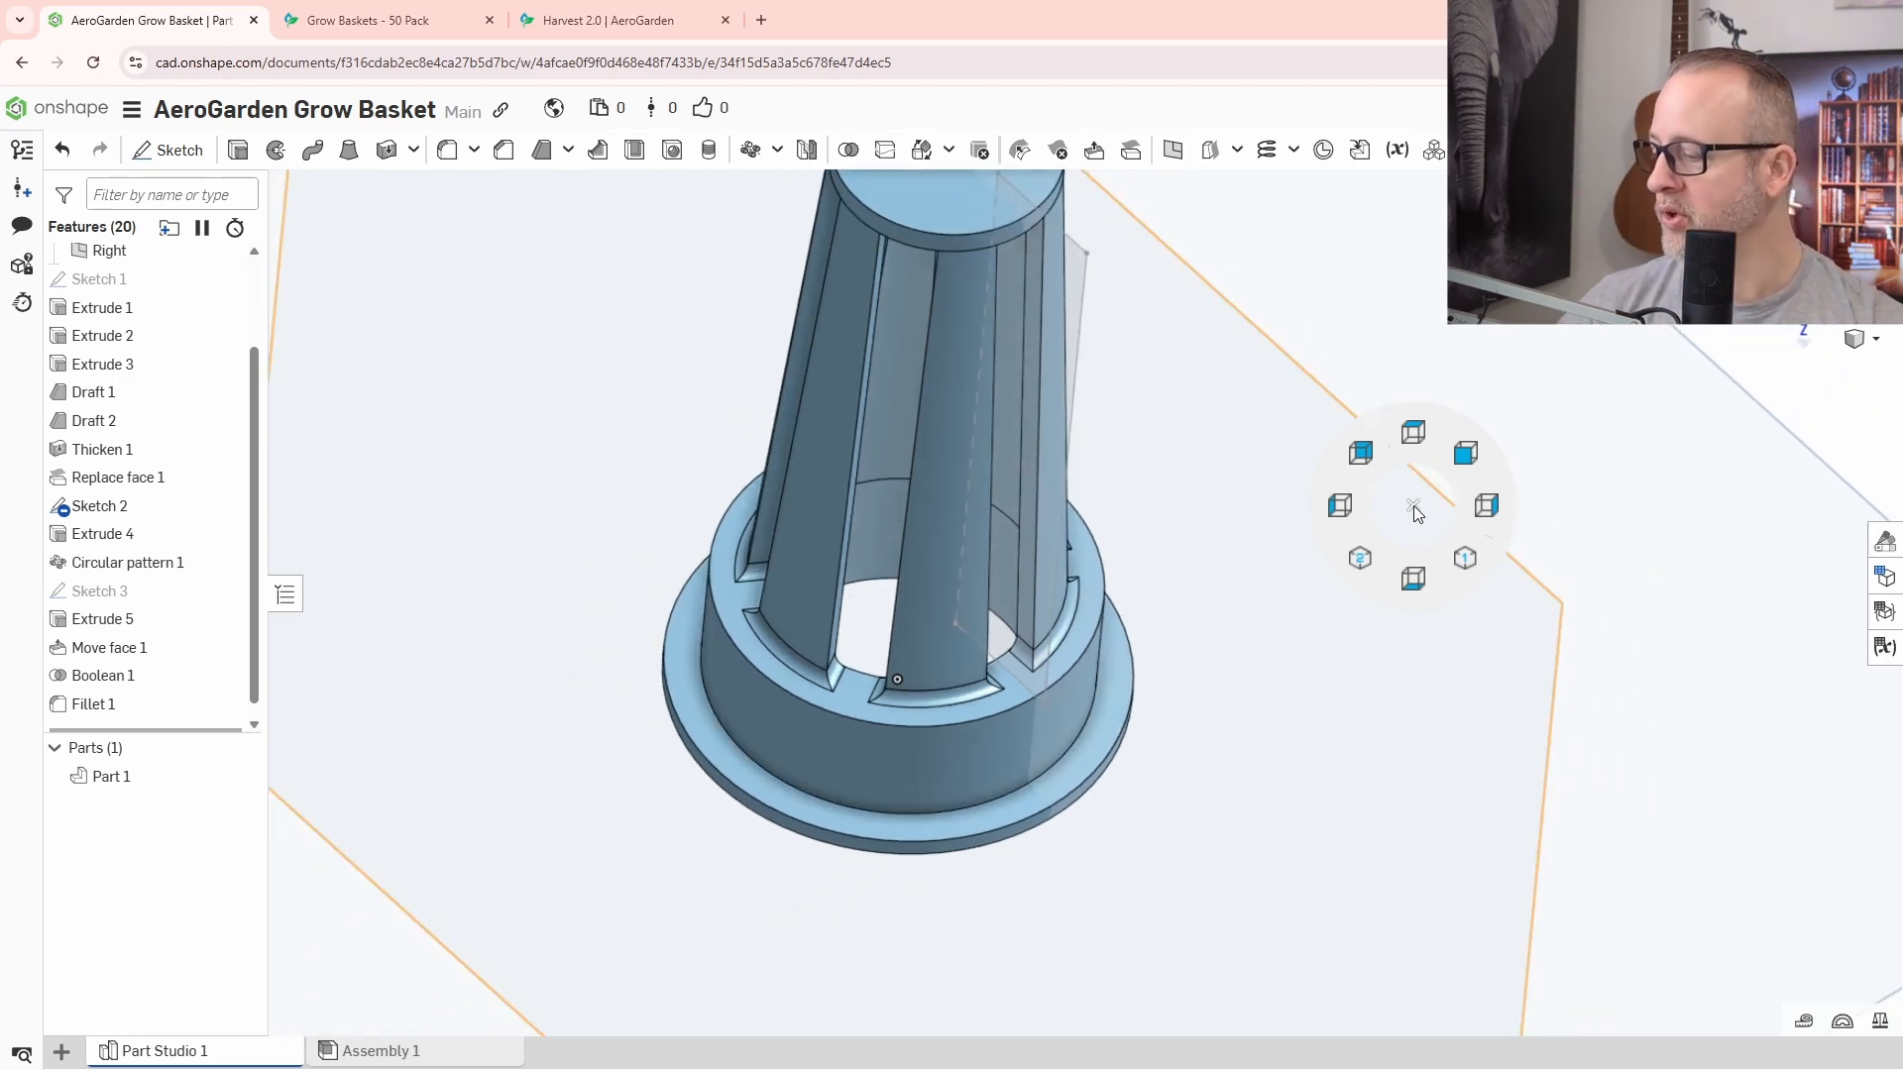
Start a new 1 mm fillet on the first six short side edges where the segments meet the end disc.
click(1497, 504)
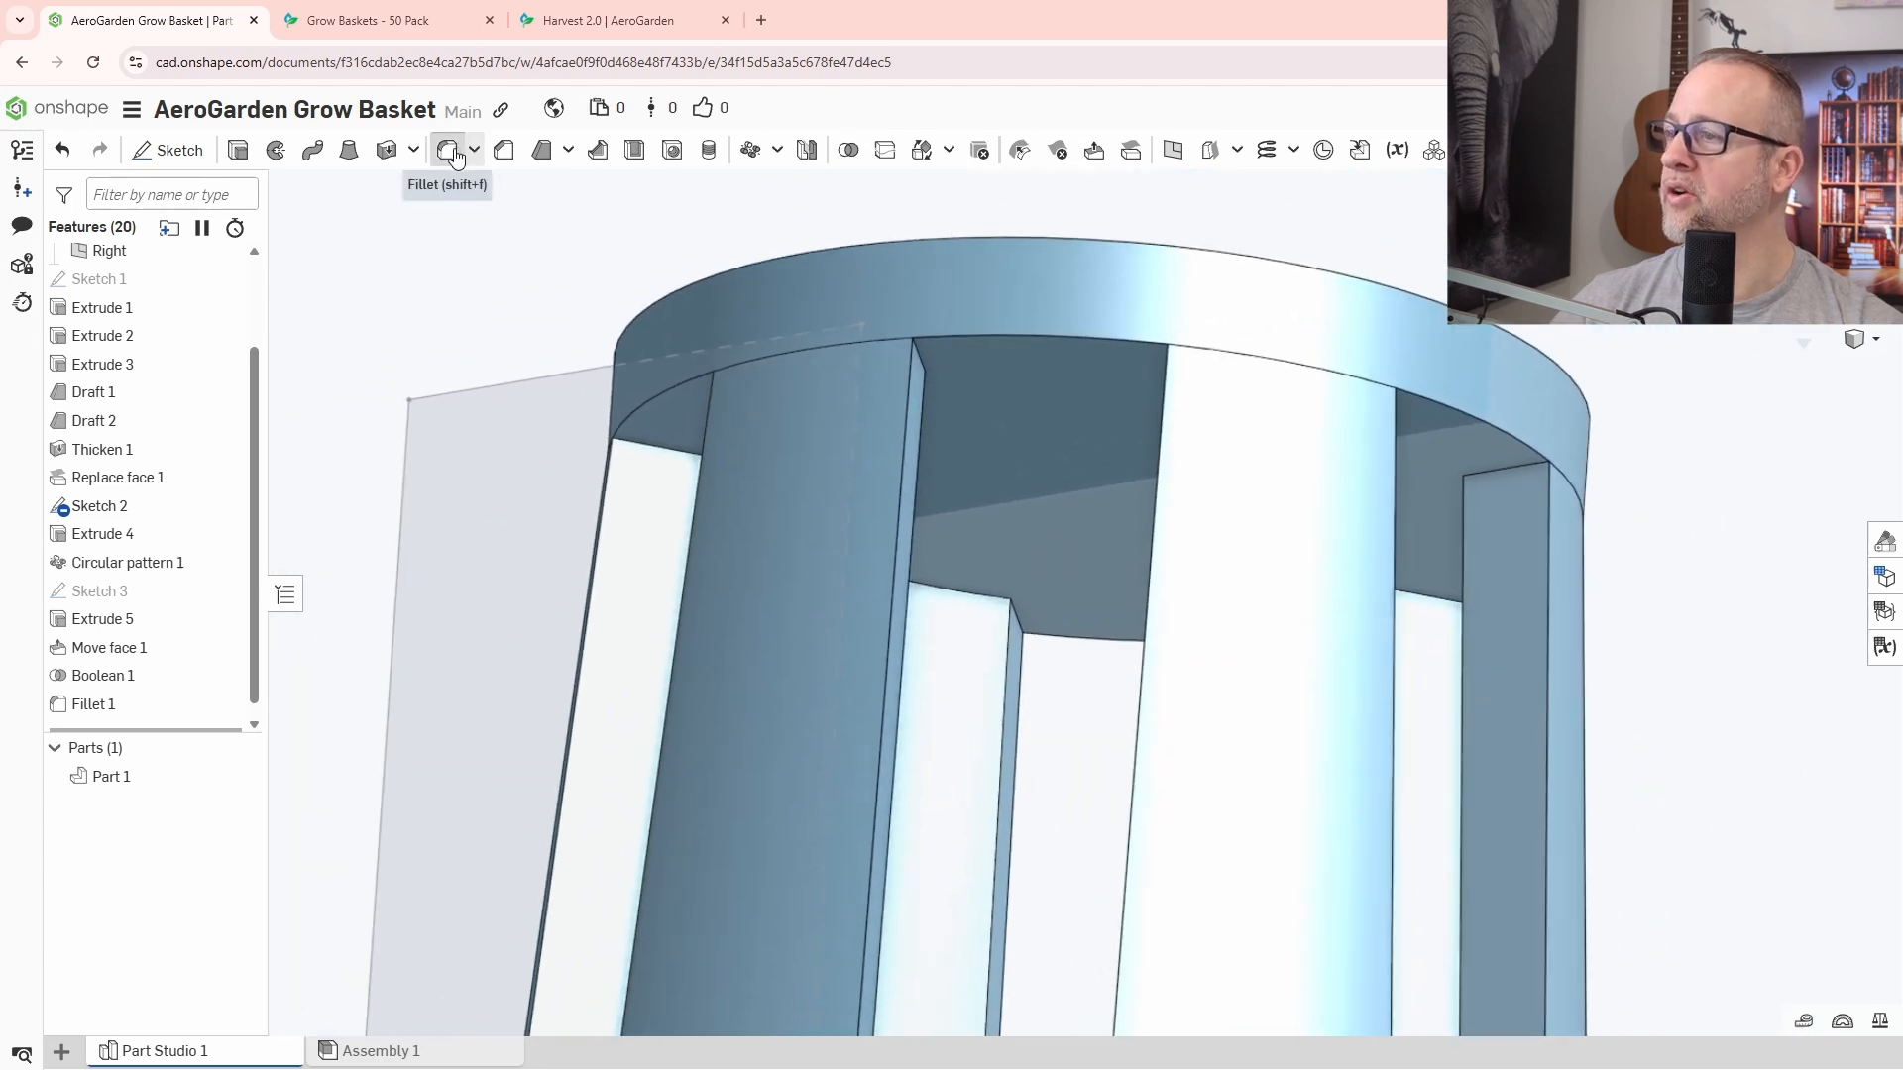
click(448, 151)
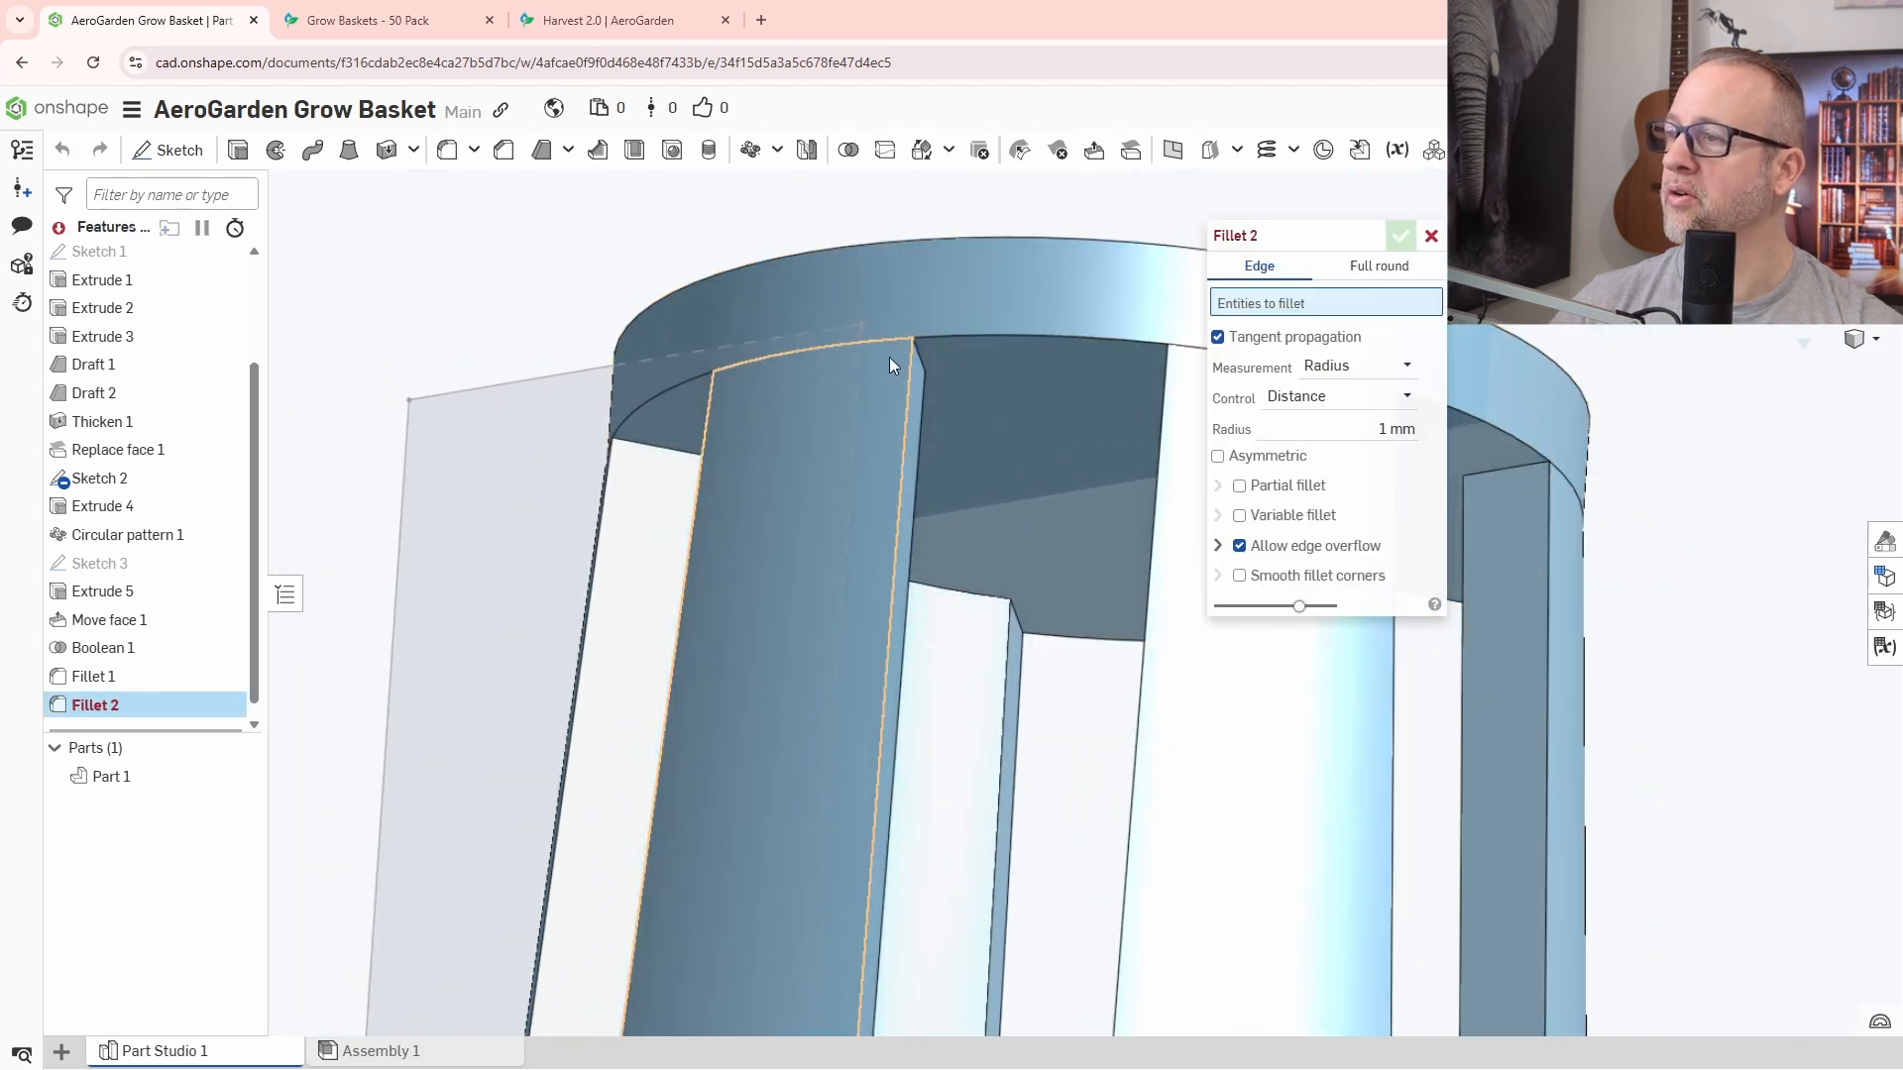
click(921, 359)
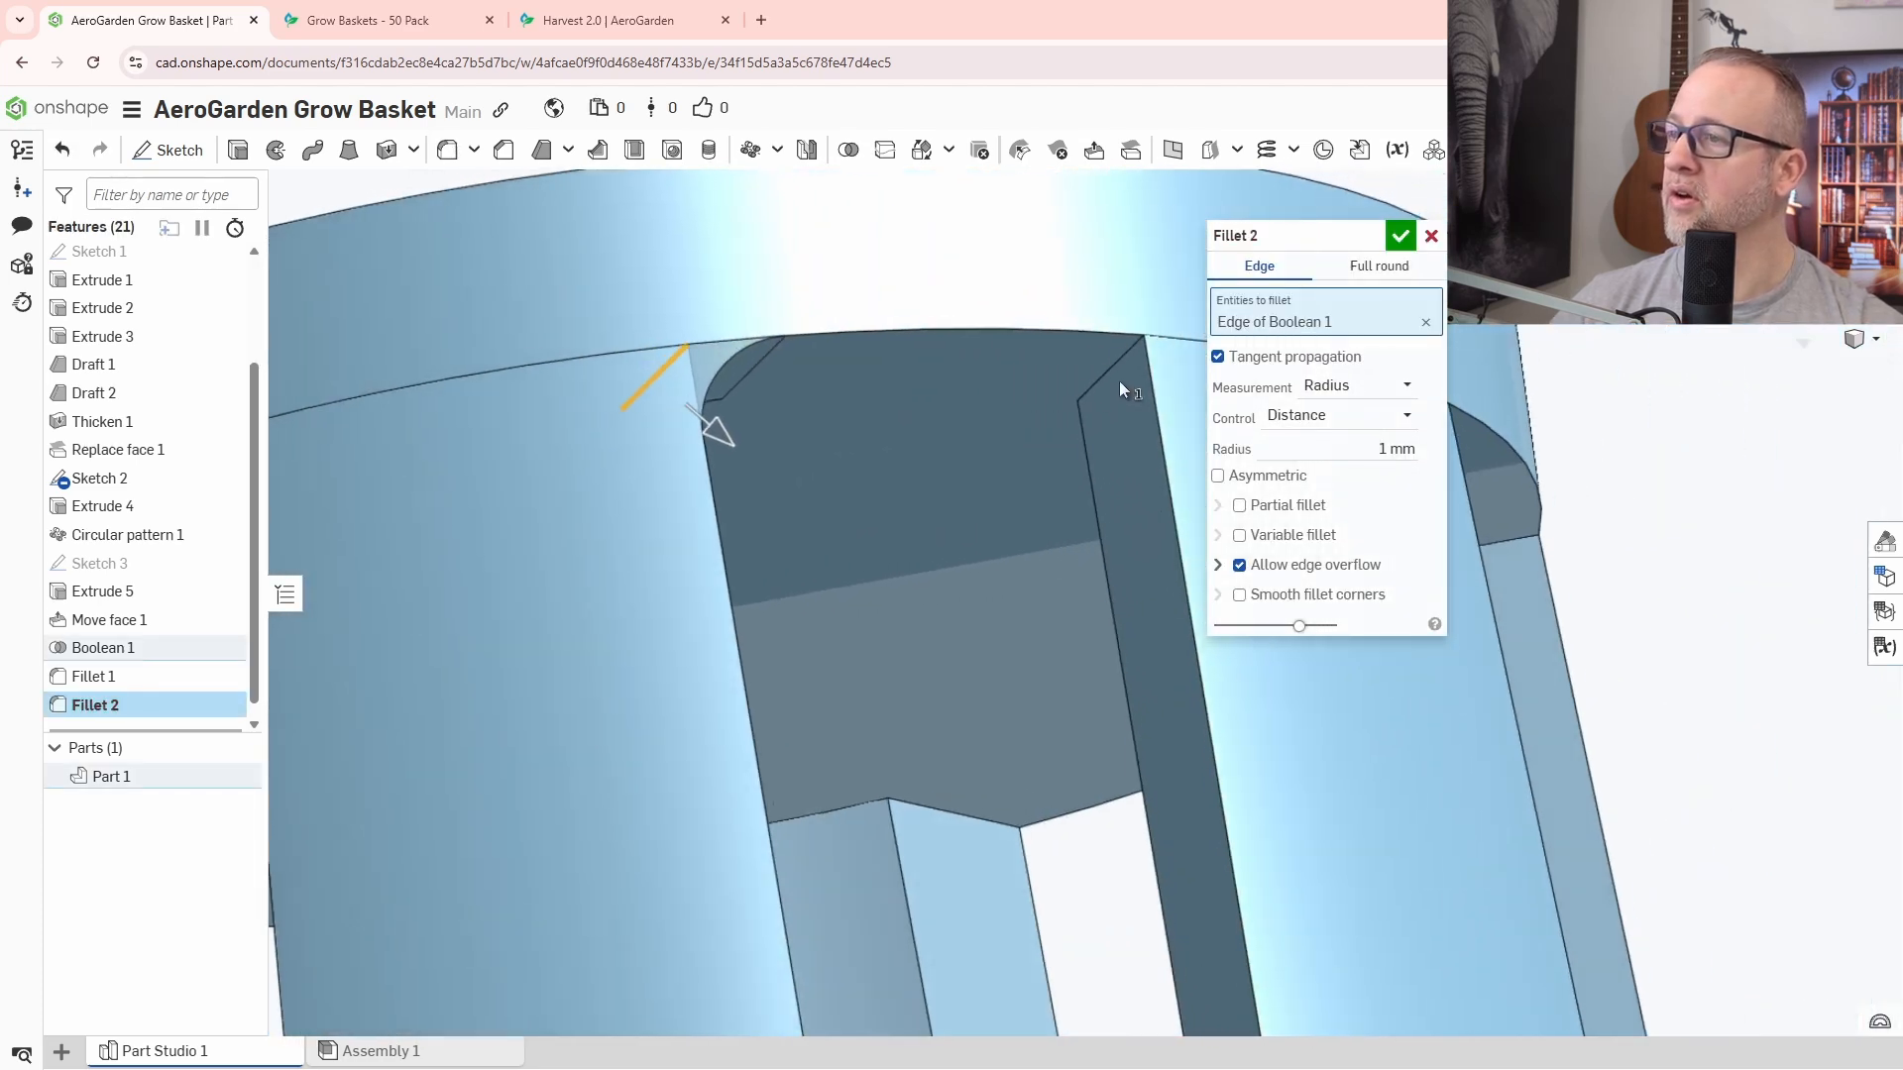
click(1109, 372)
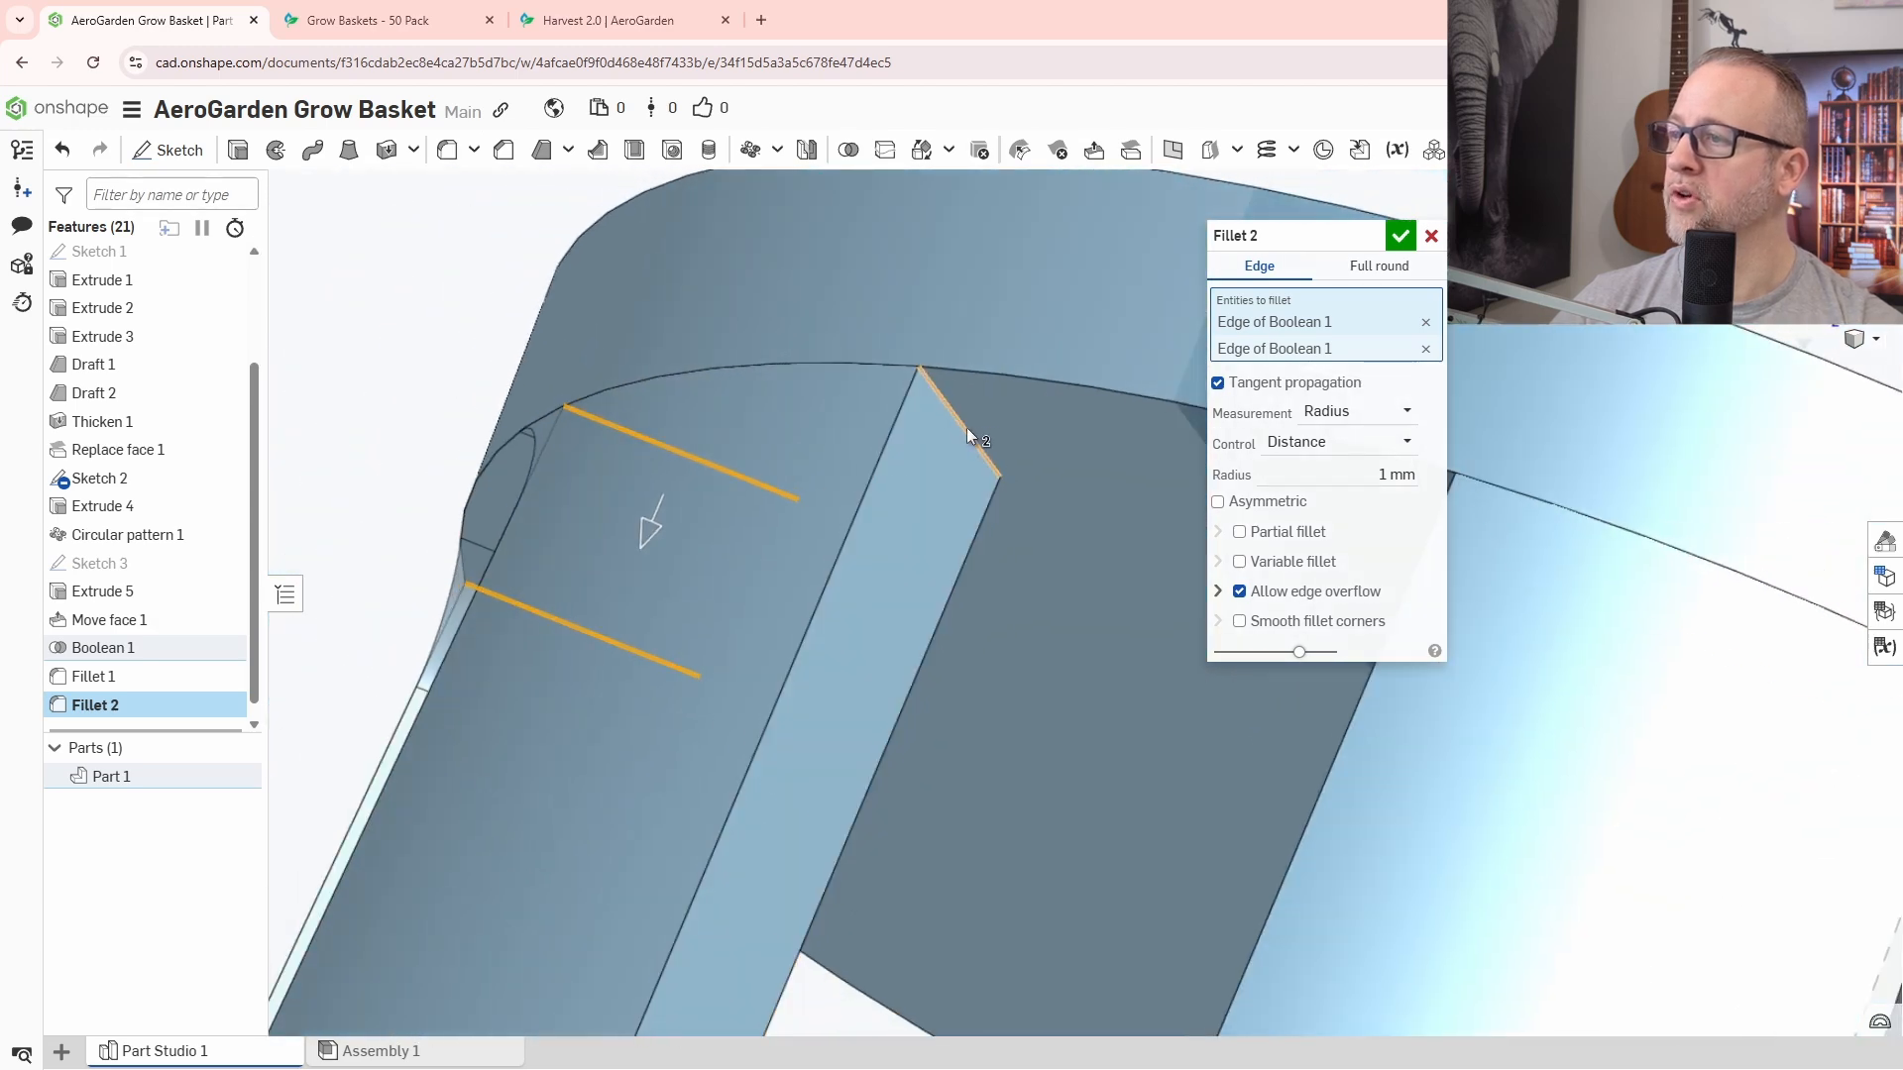
click(967, 431)
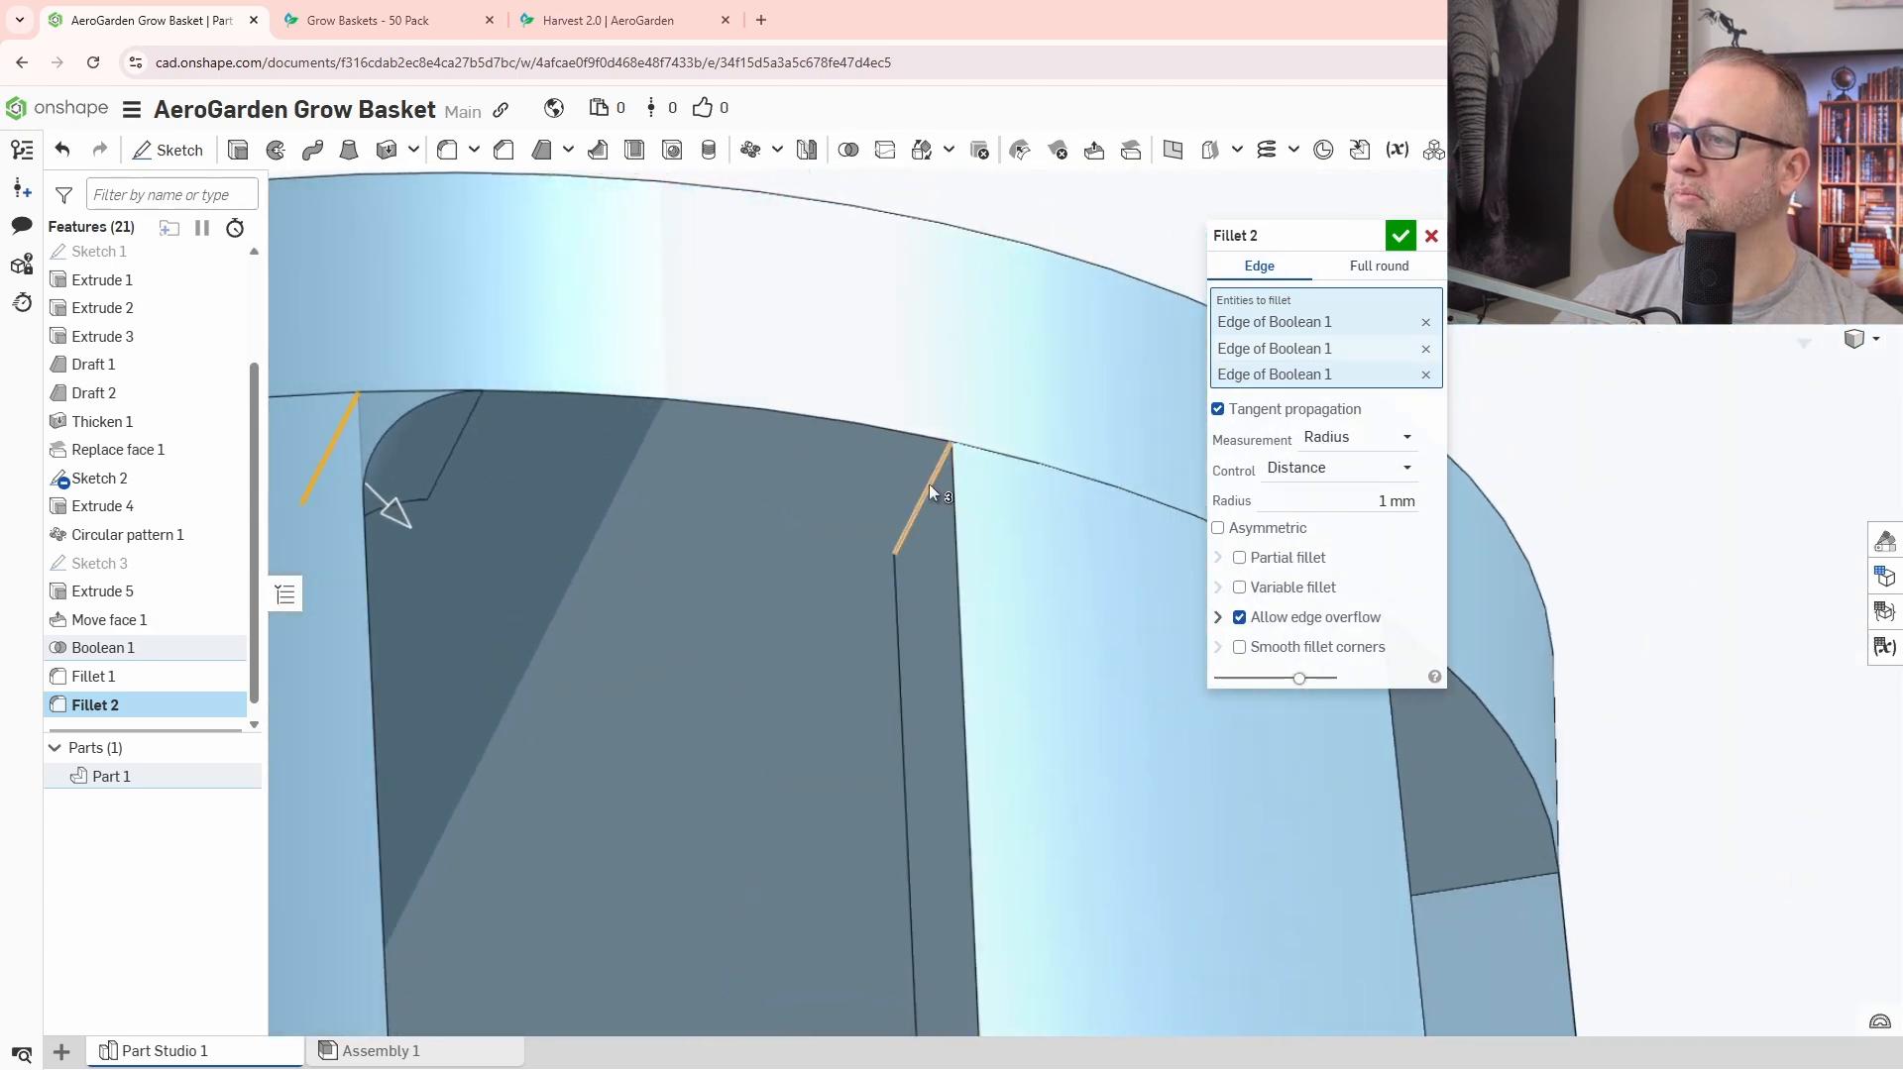
click(930, 483)
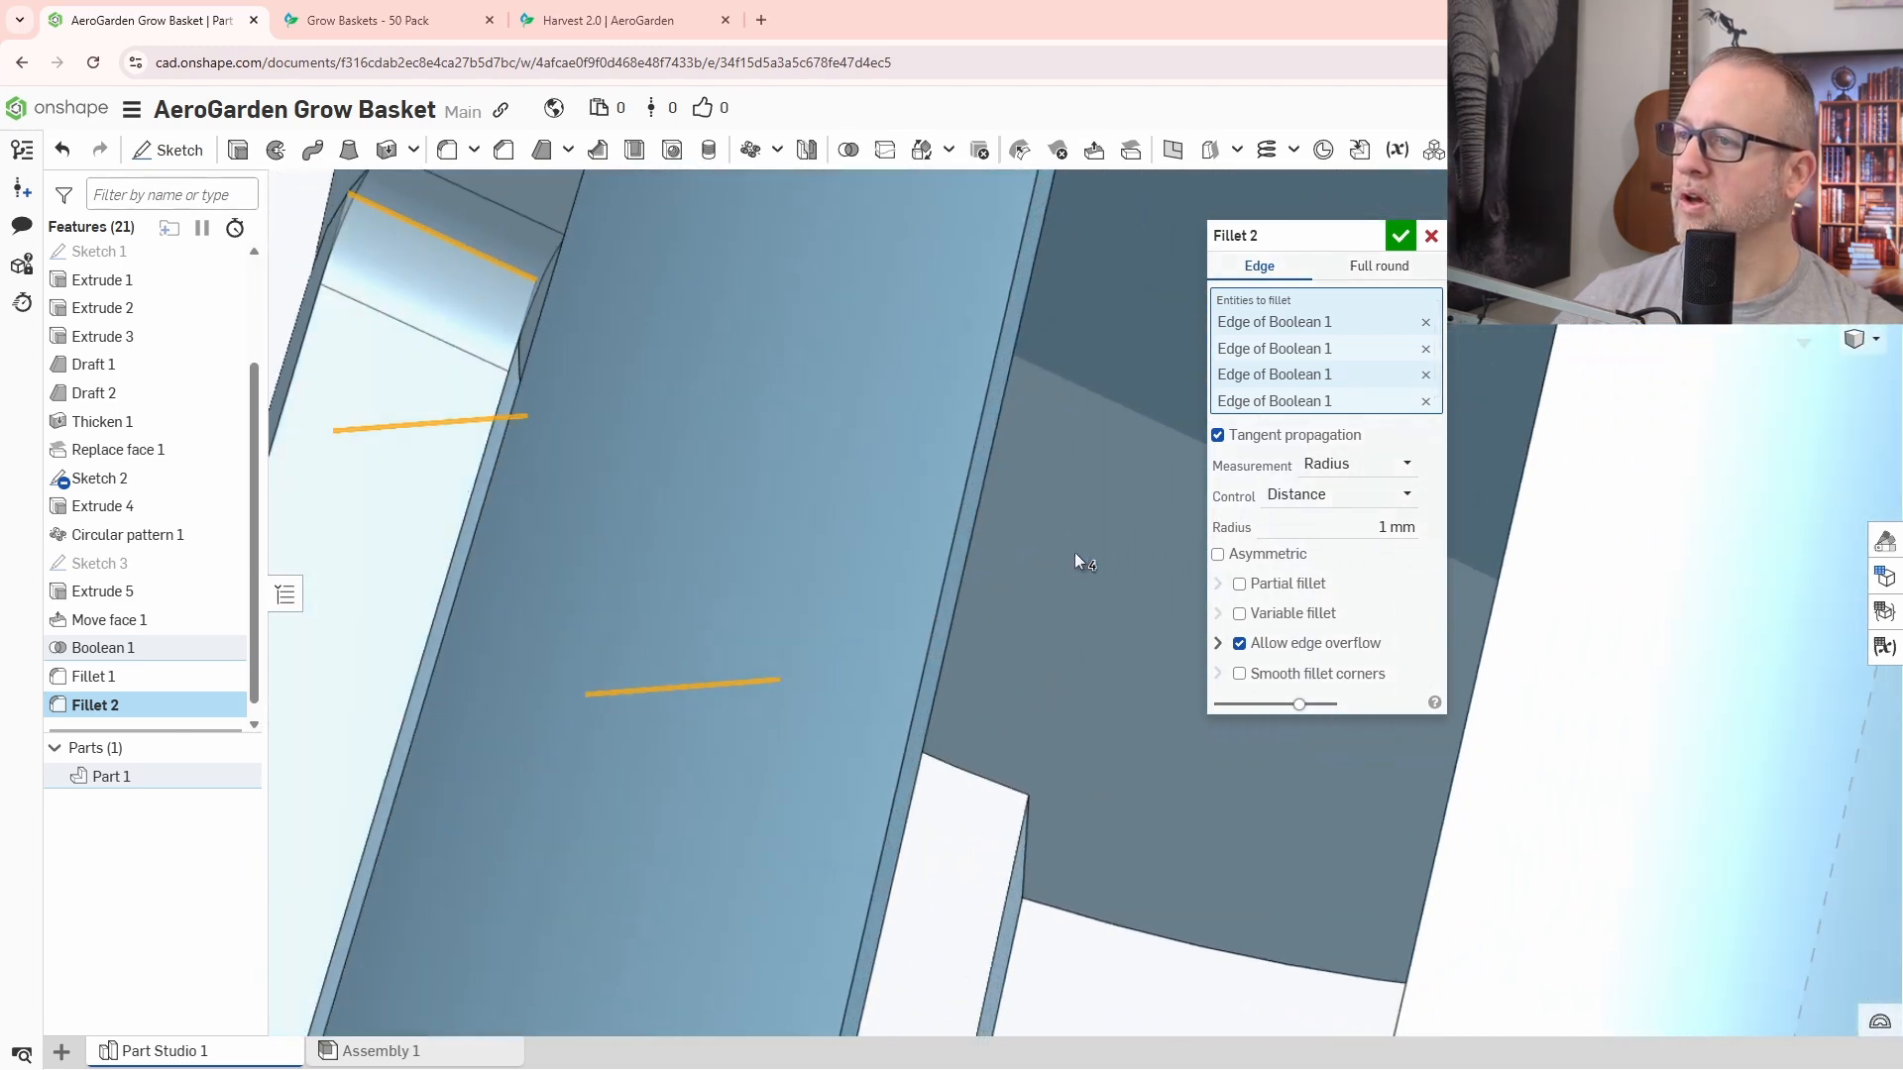
click(838, 618)
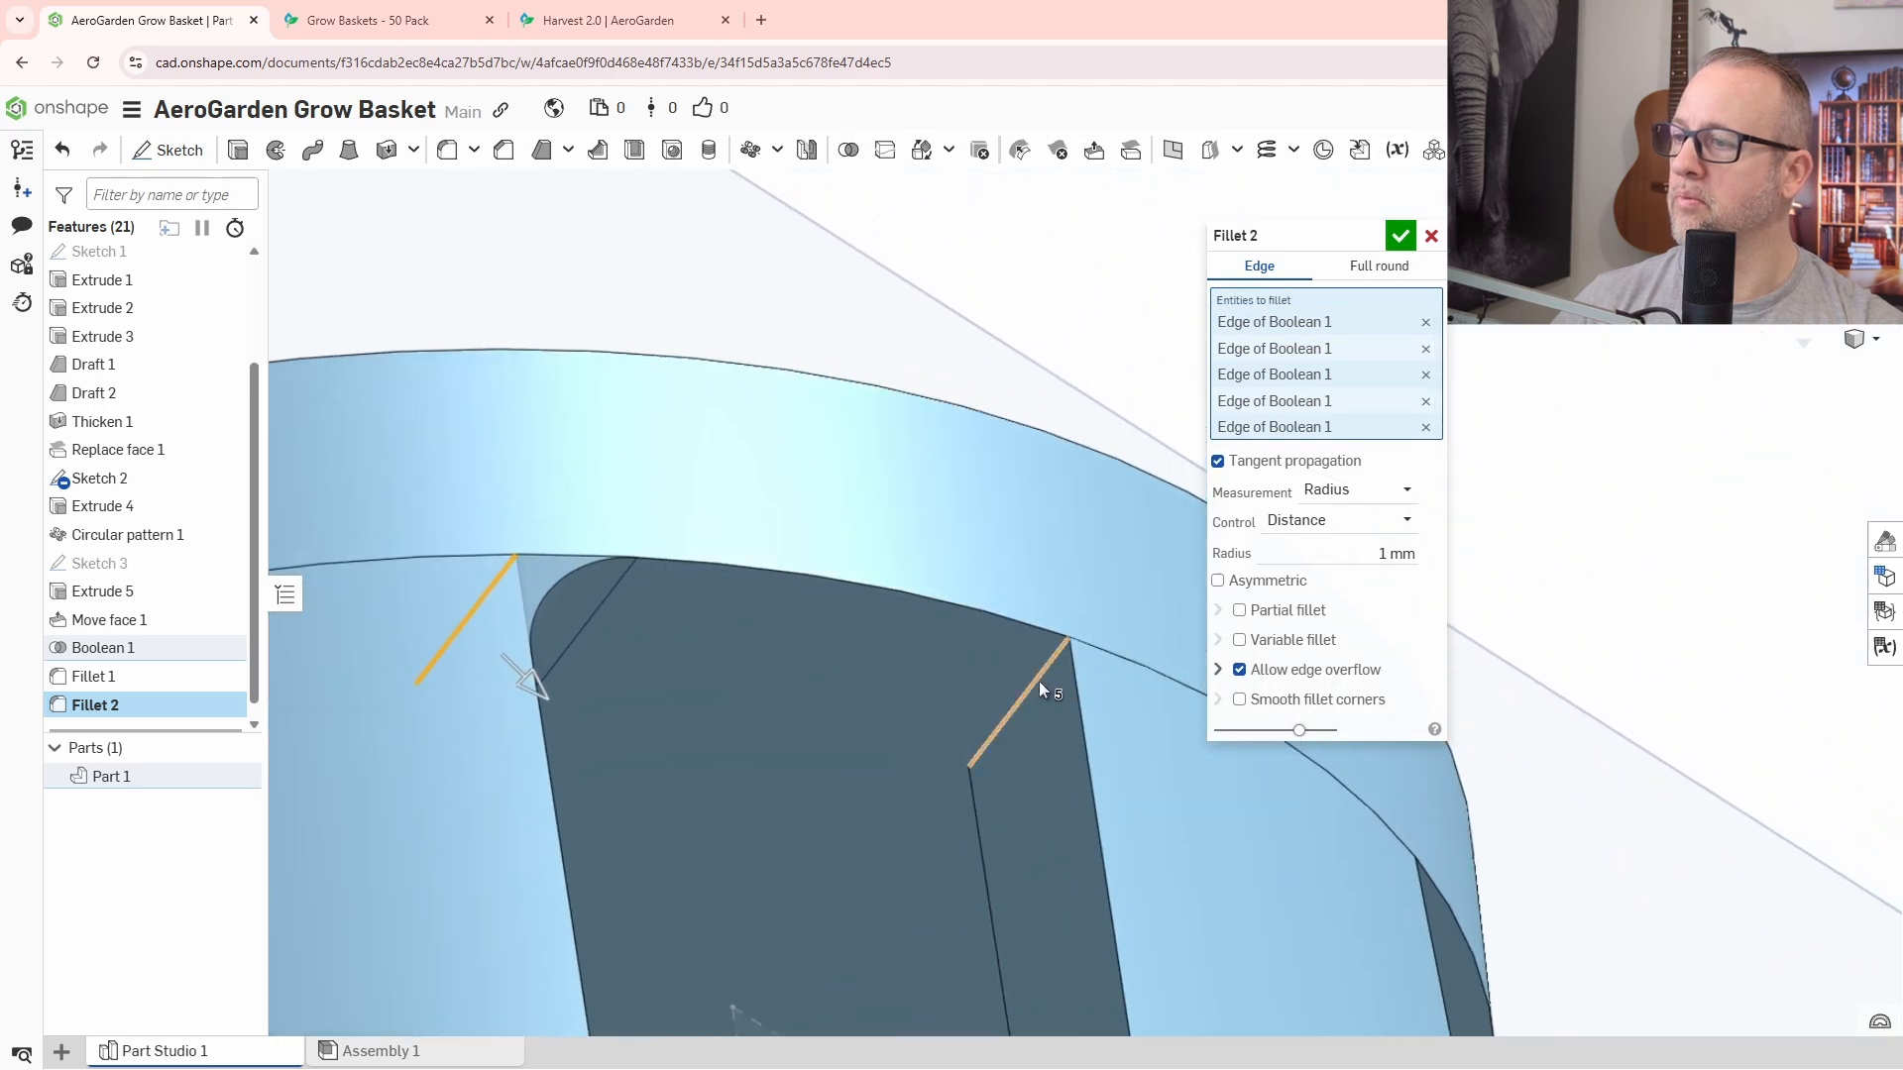
click(1032, 681)
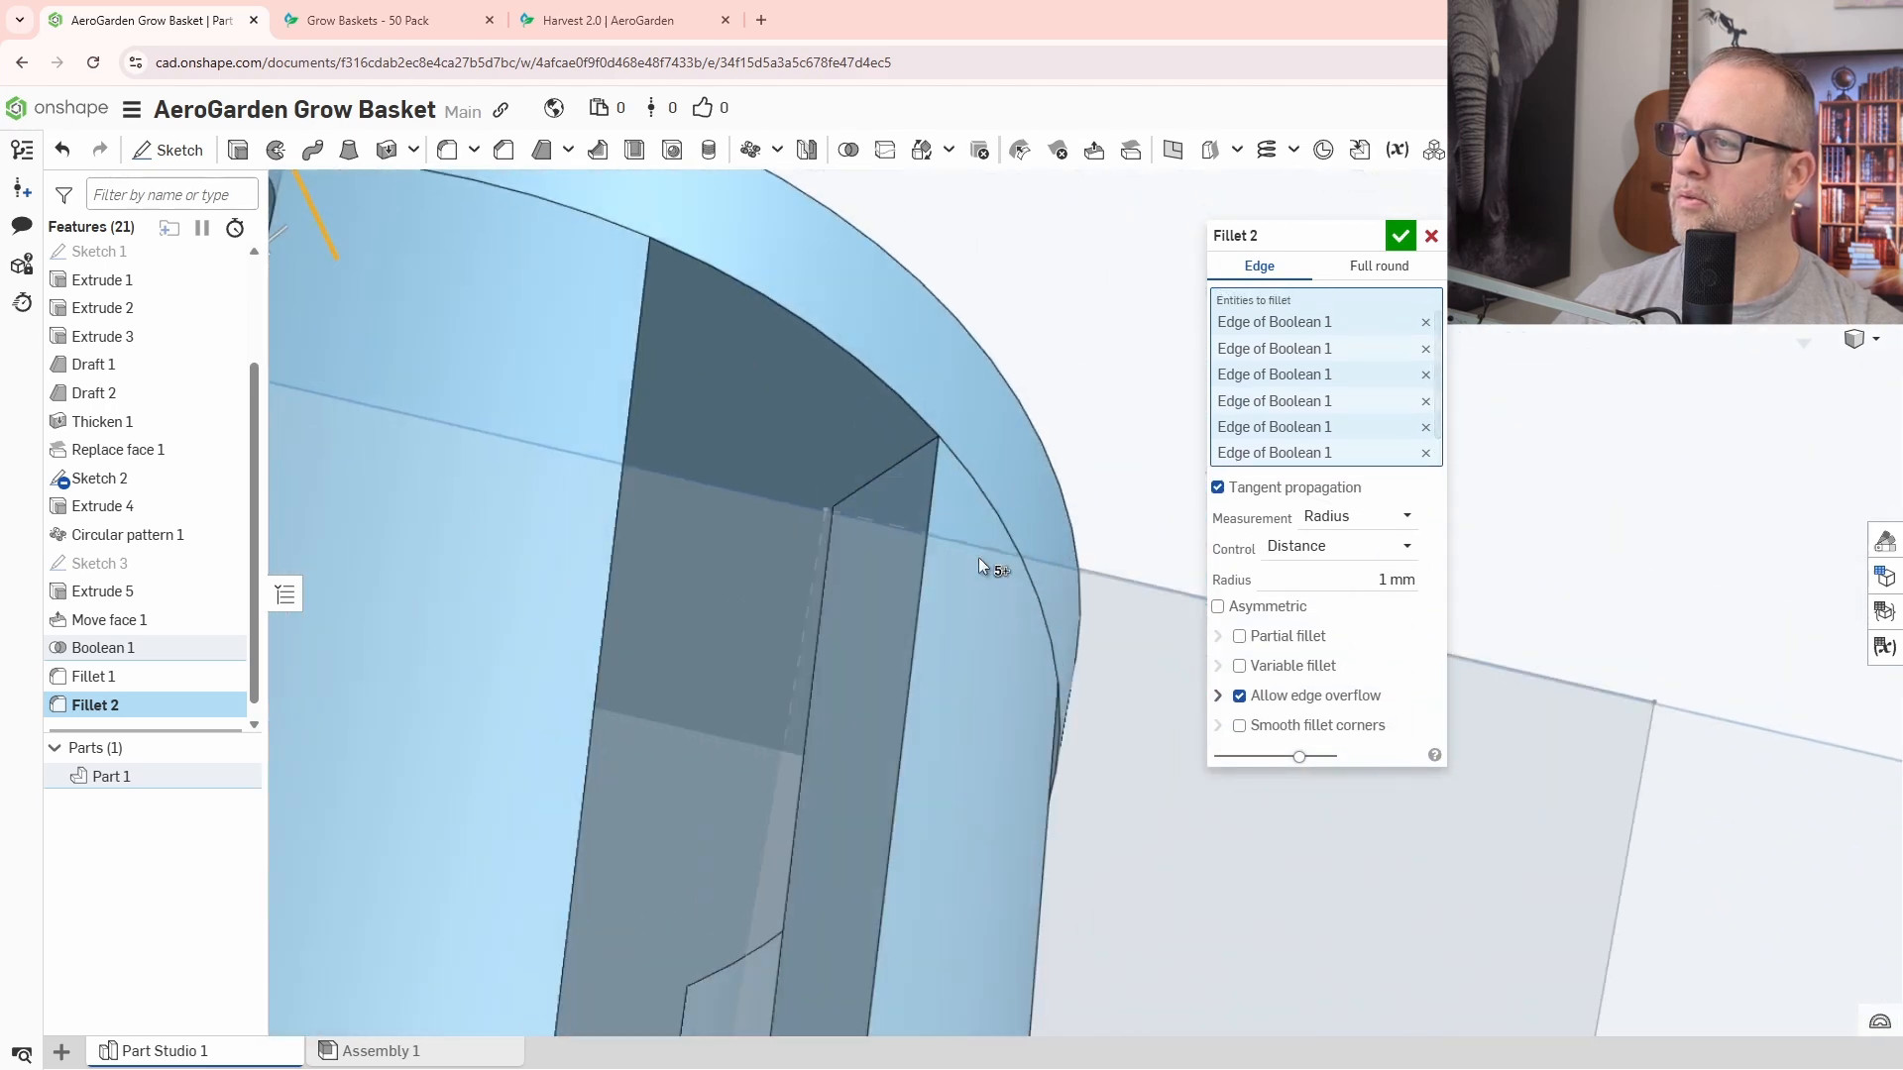
Add the other six short side edges at the end disc to the fillet and accept it.
click(961, 449)
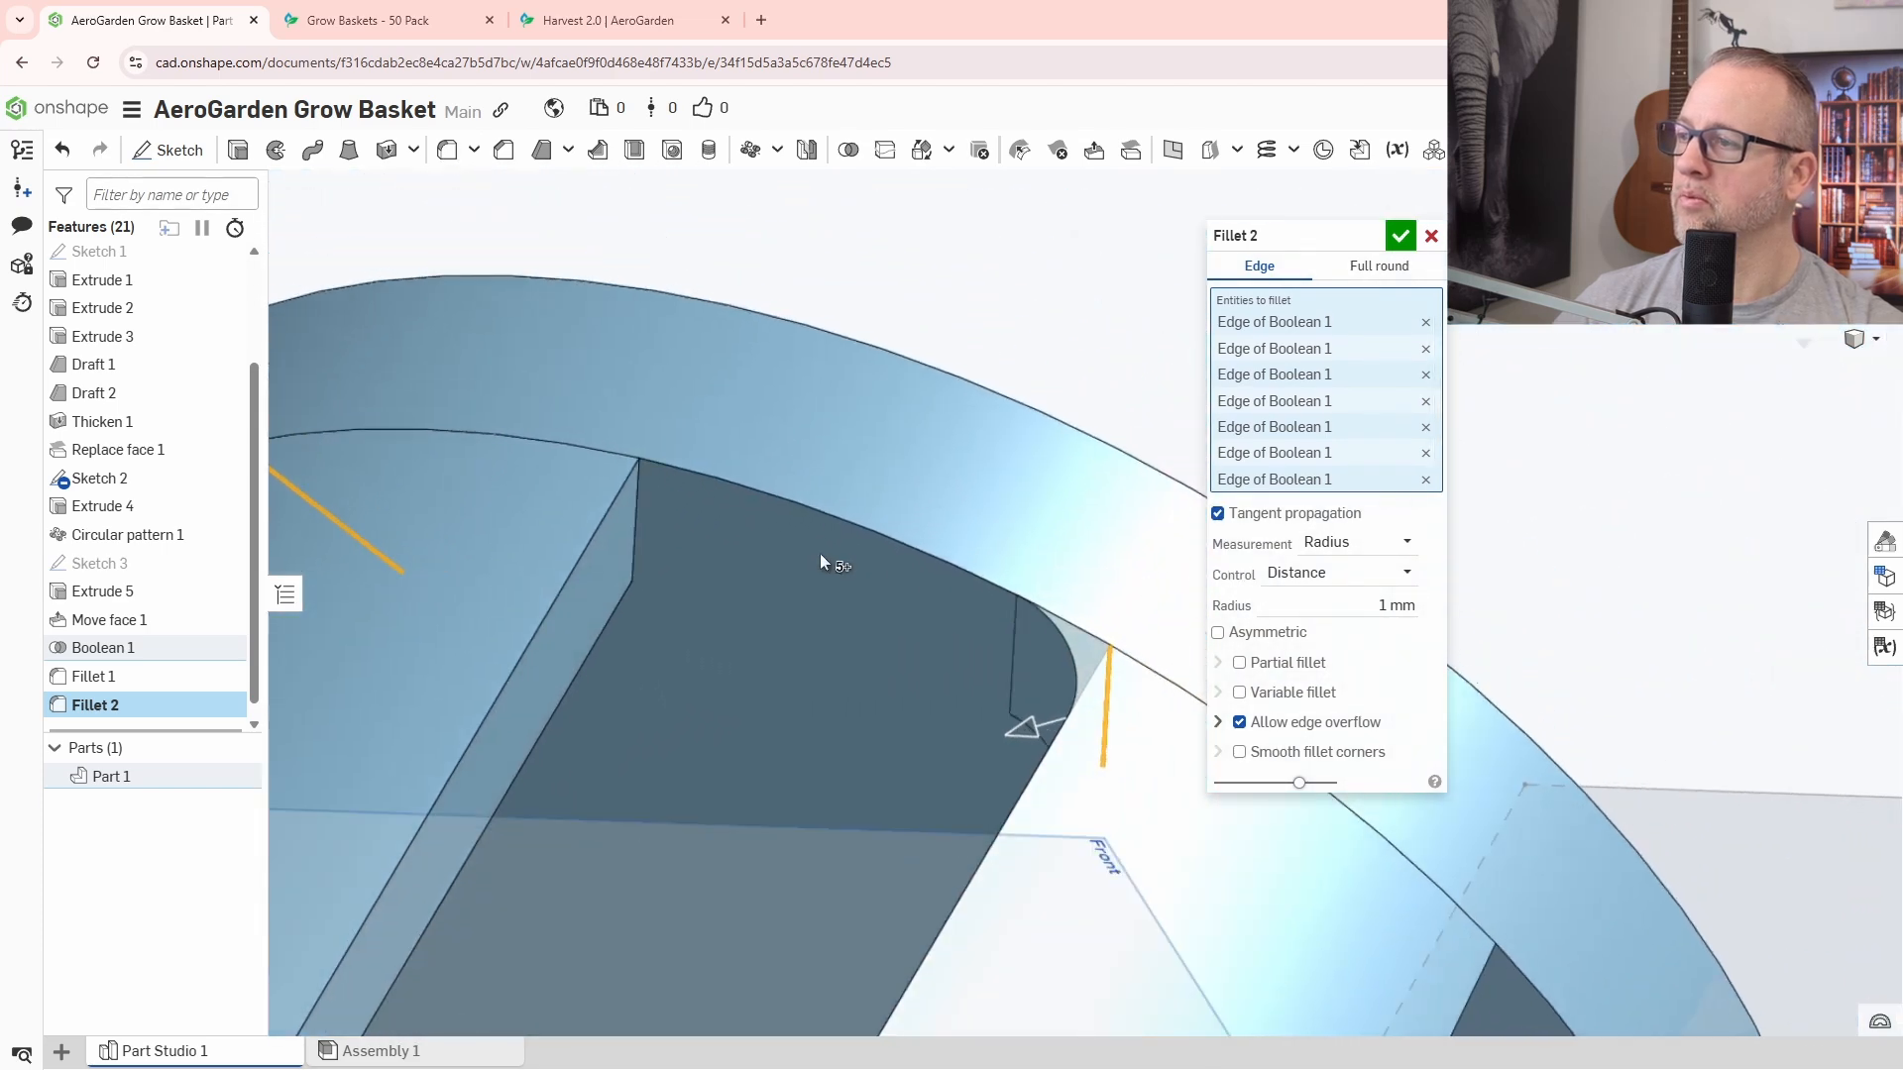
click(633, 522)
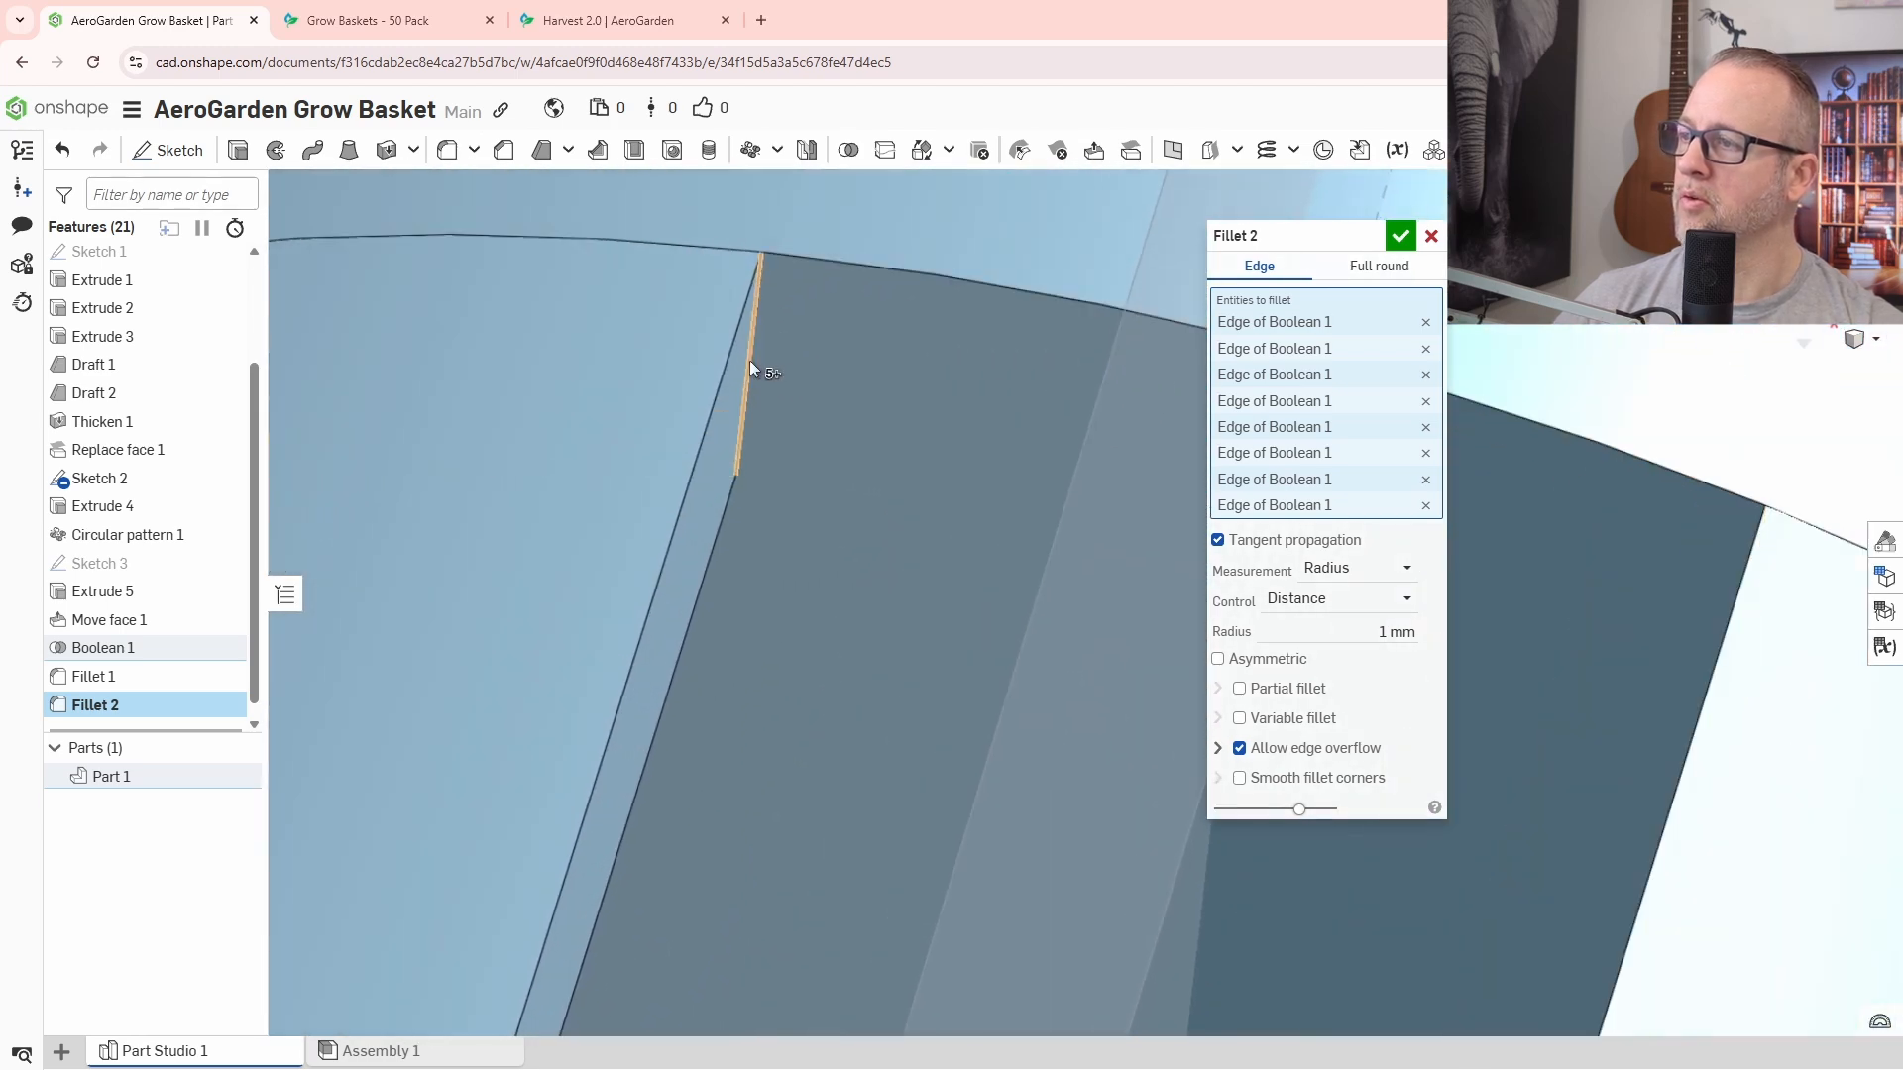
click(749, 359)
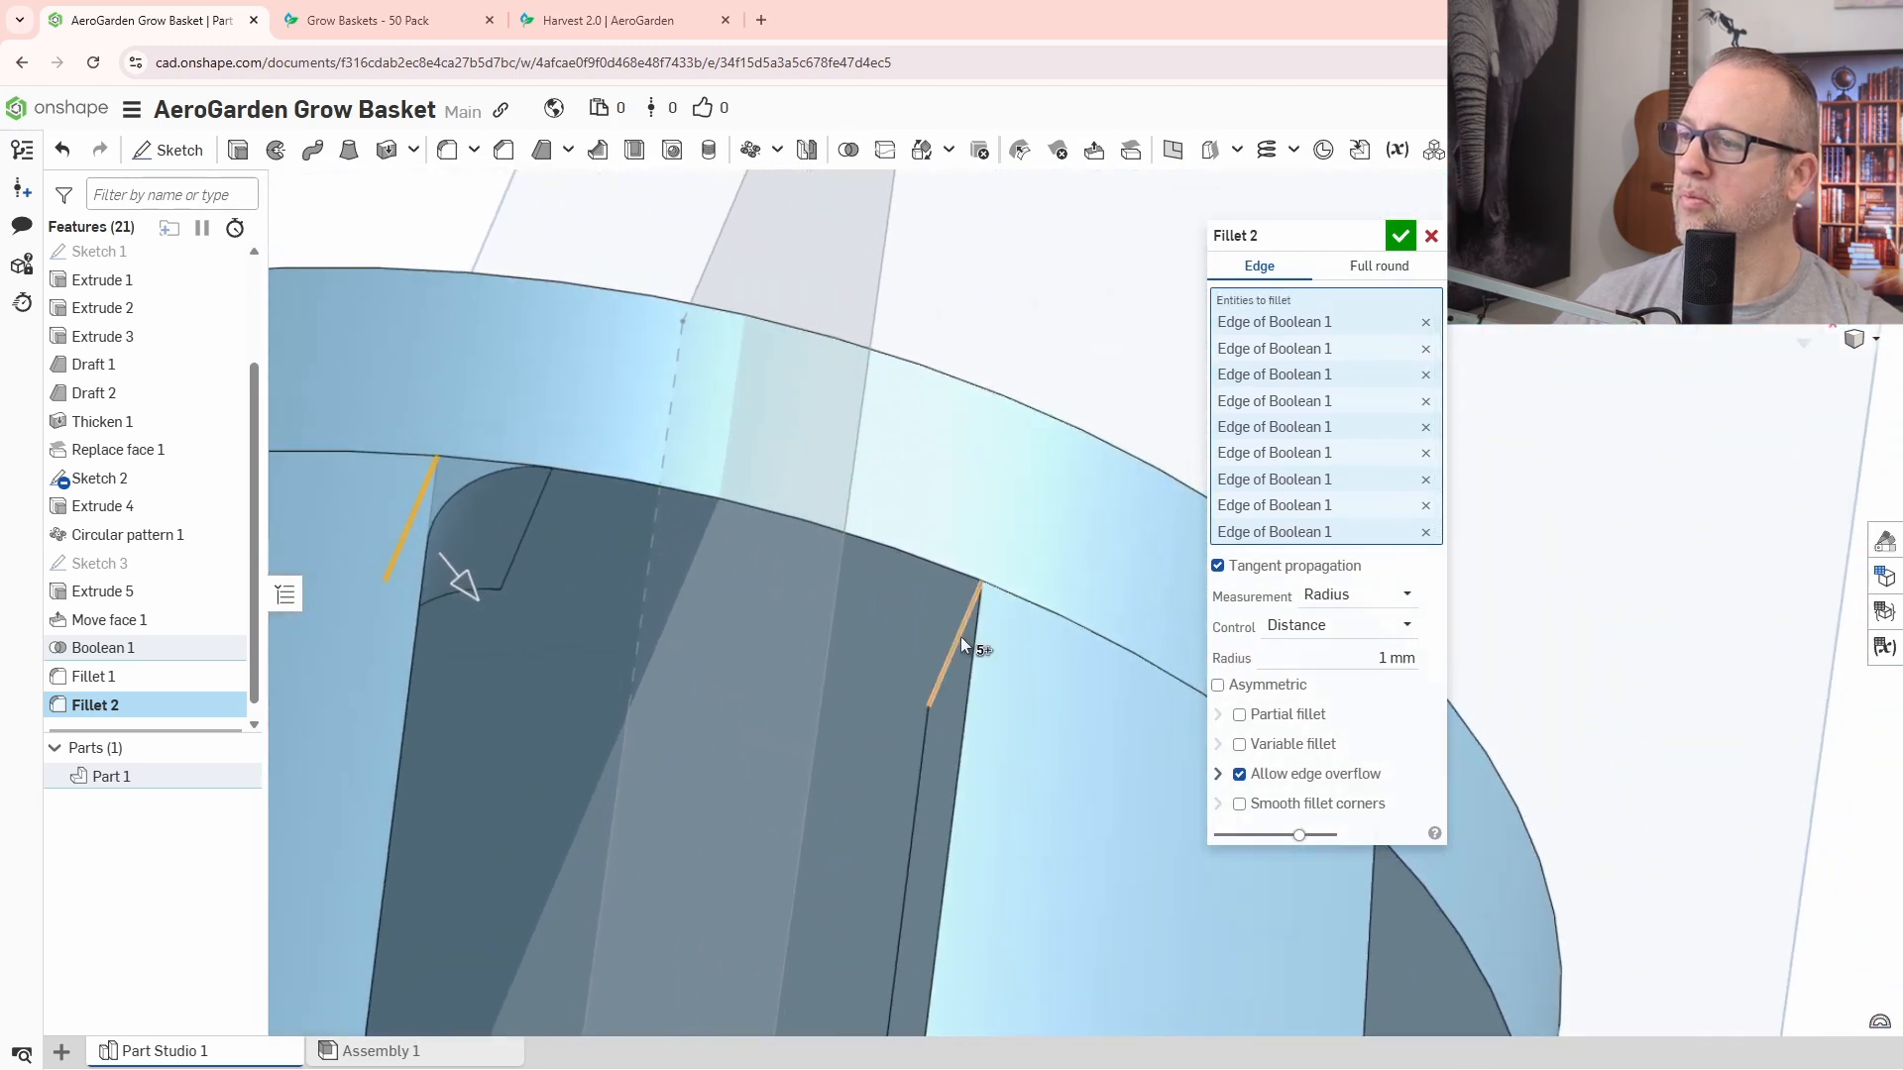
click(960, 636)
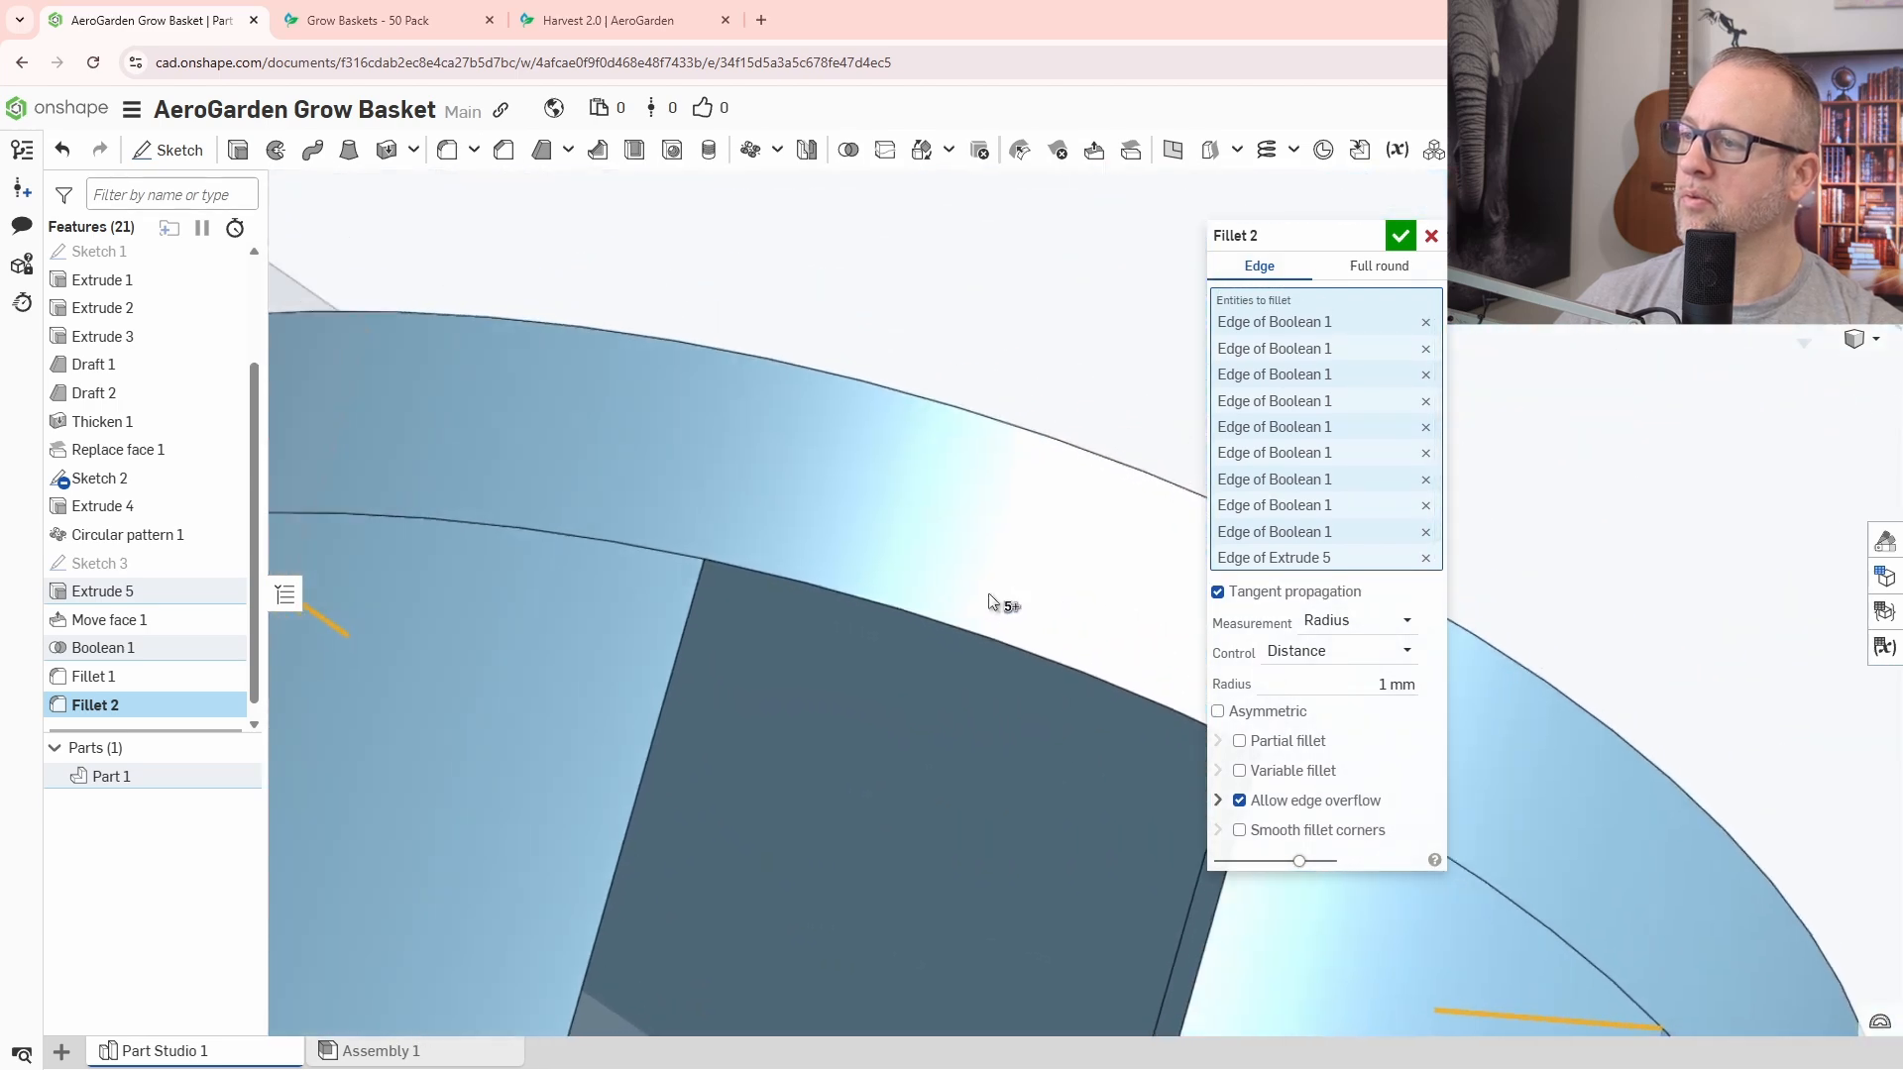
click(716, 410)
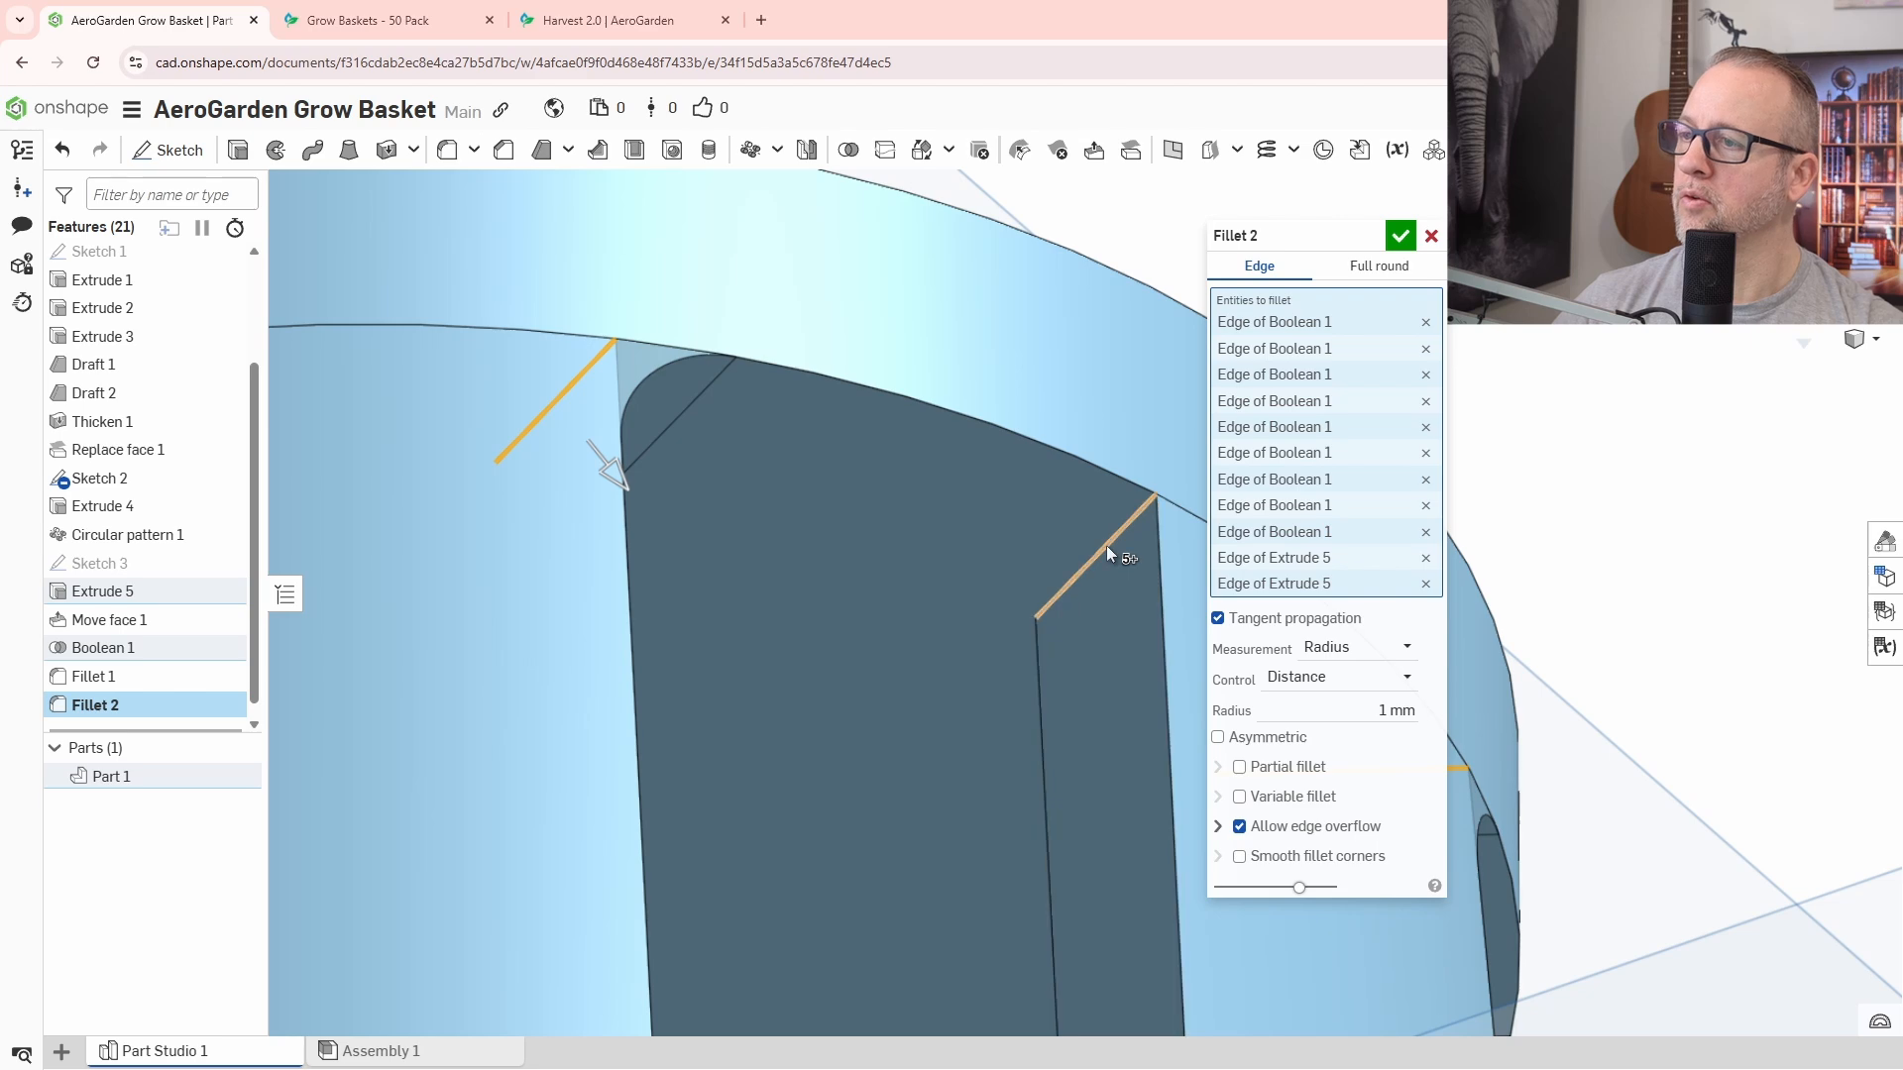
click(1106, 545)
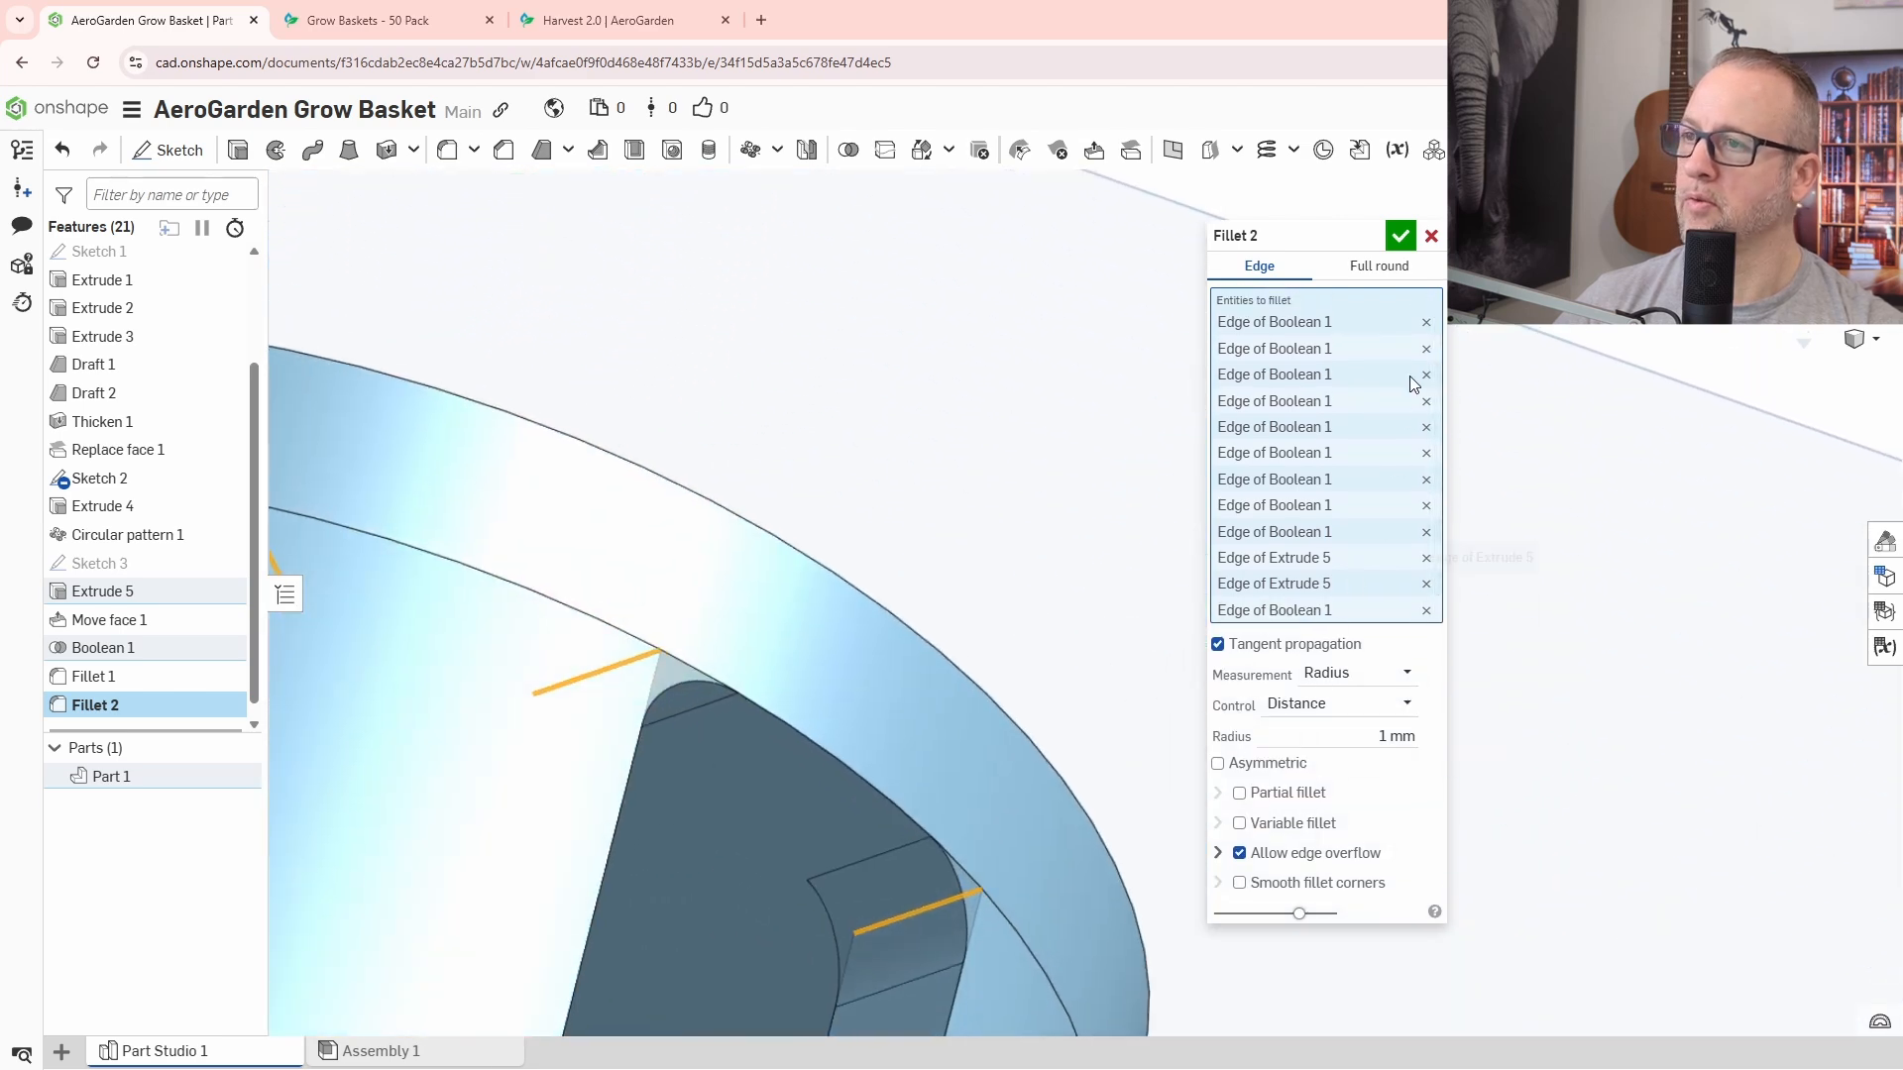
click(1399, 237)
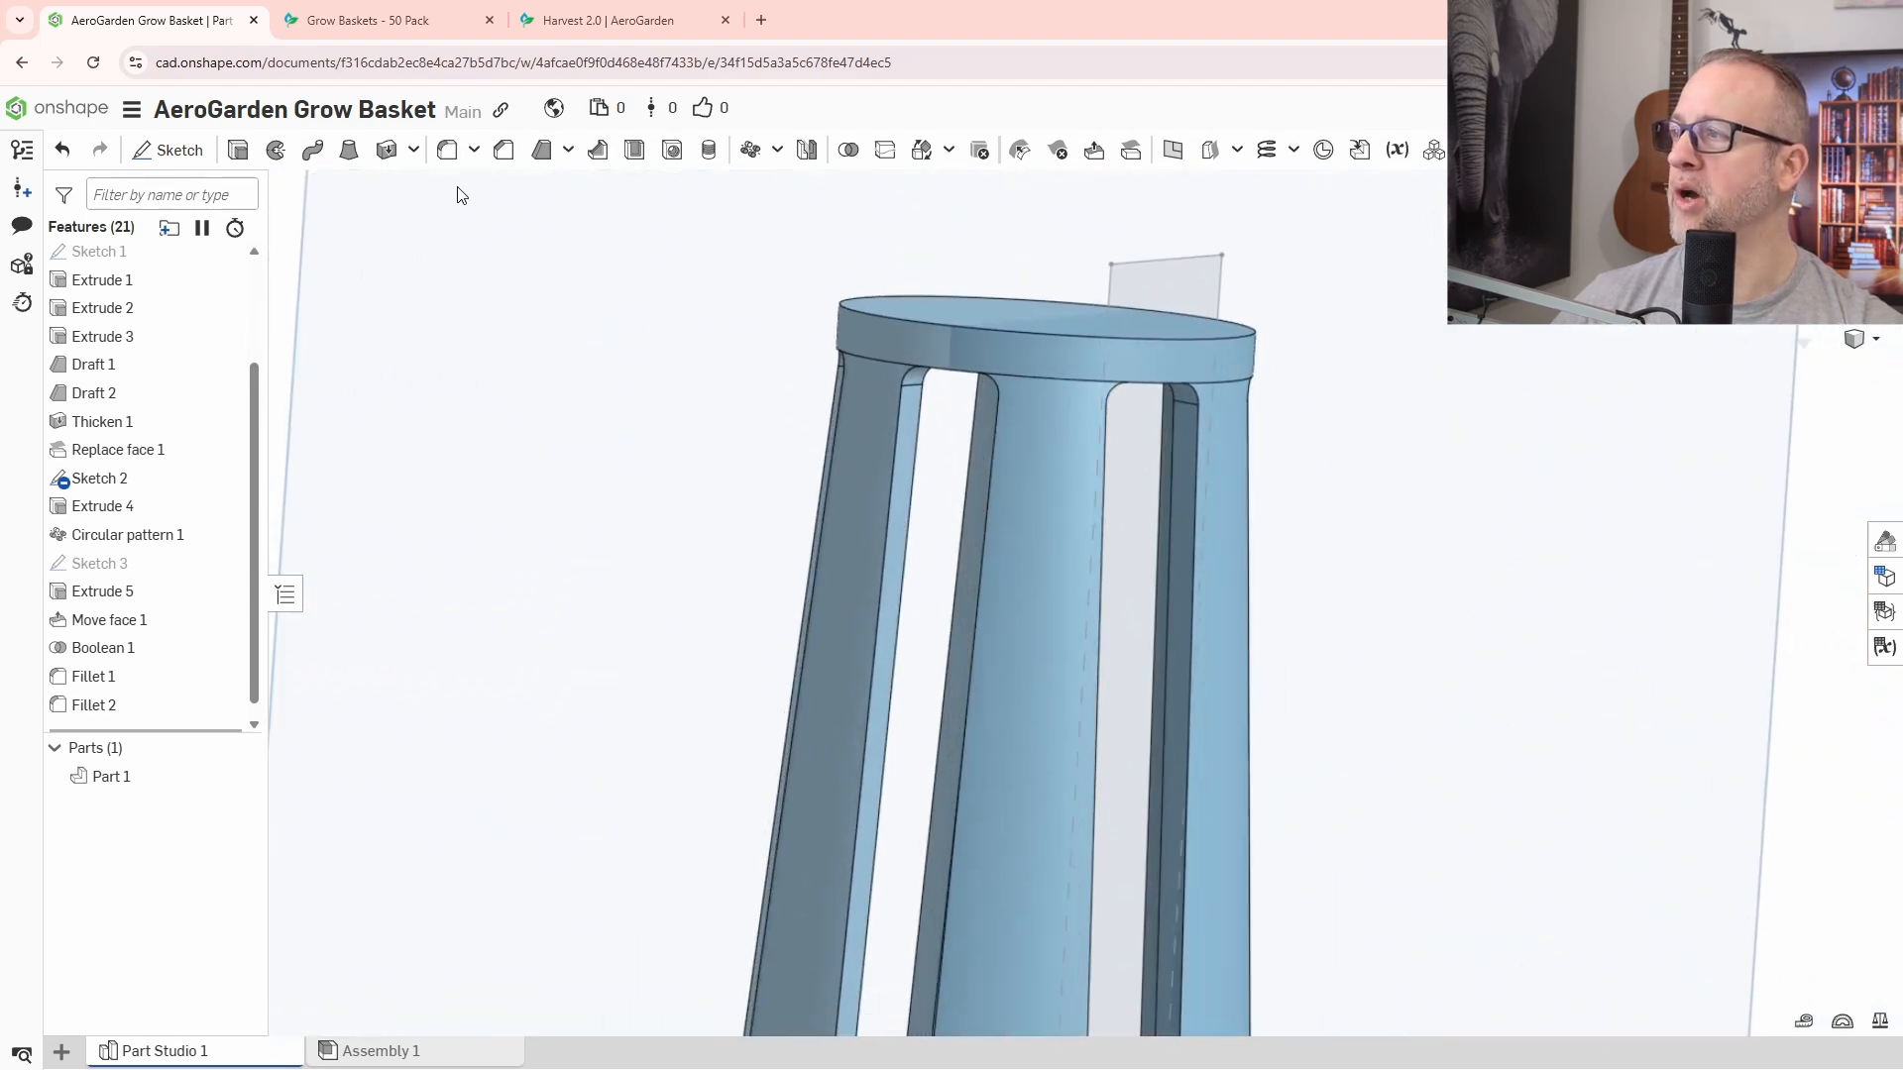
Fillet the outer rim edge of the end disc's flat face with a 1 mm radius.
key(shift+f)
click(889, 302)
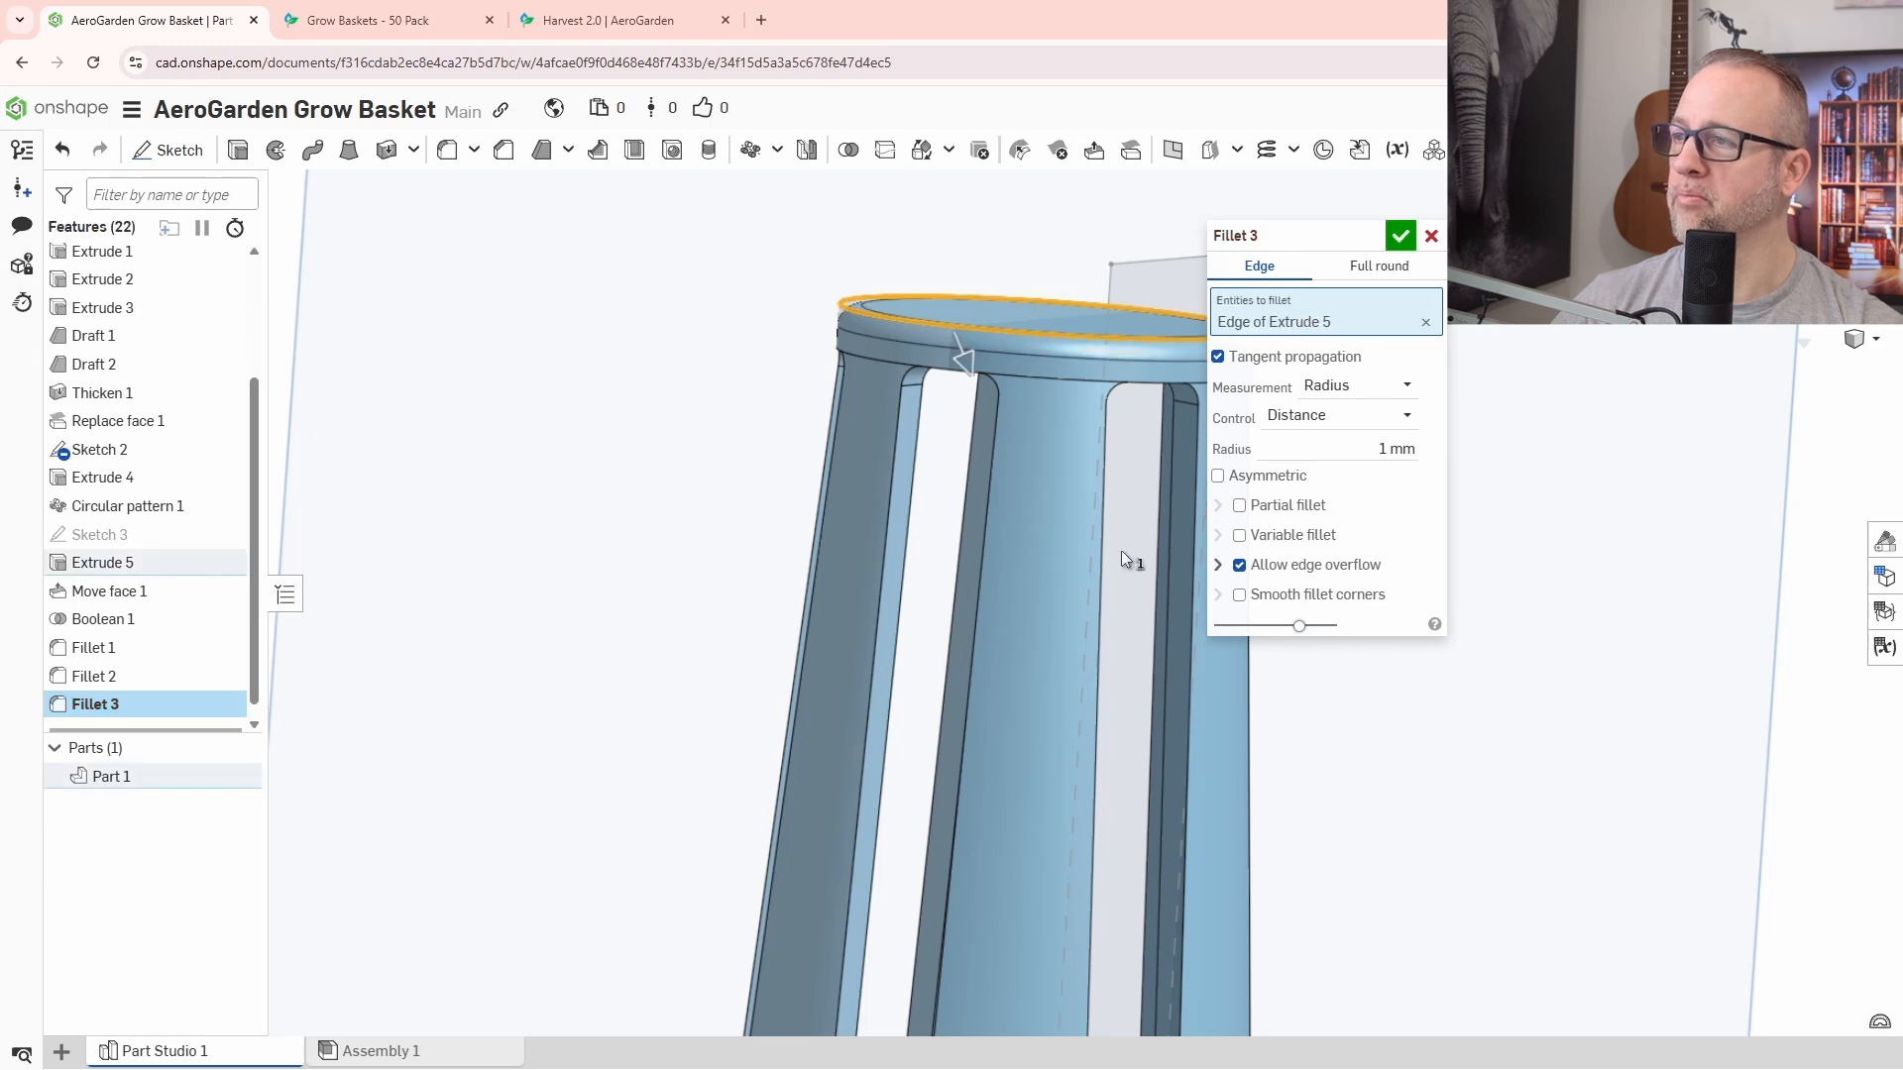
click(1401, 236)
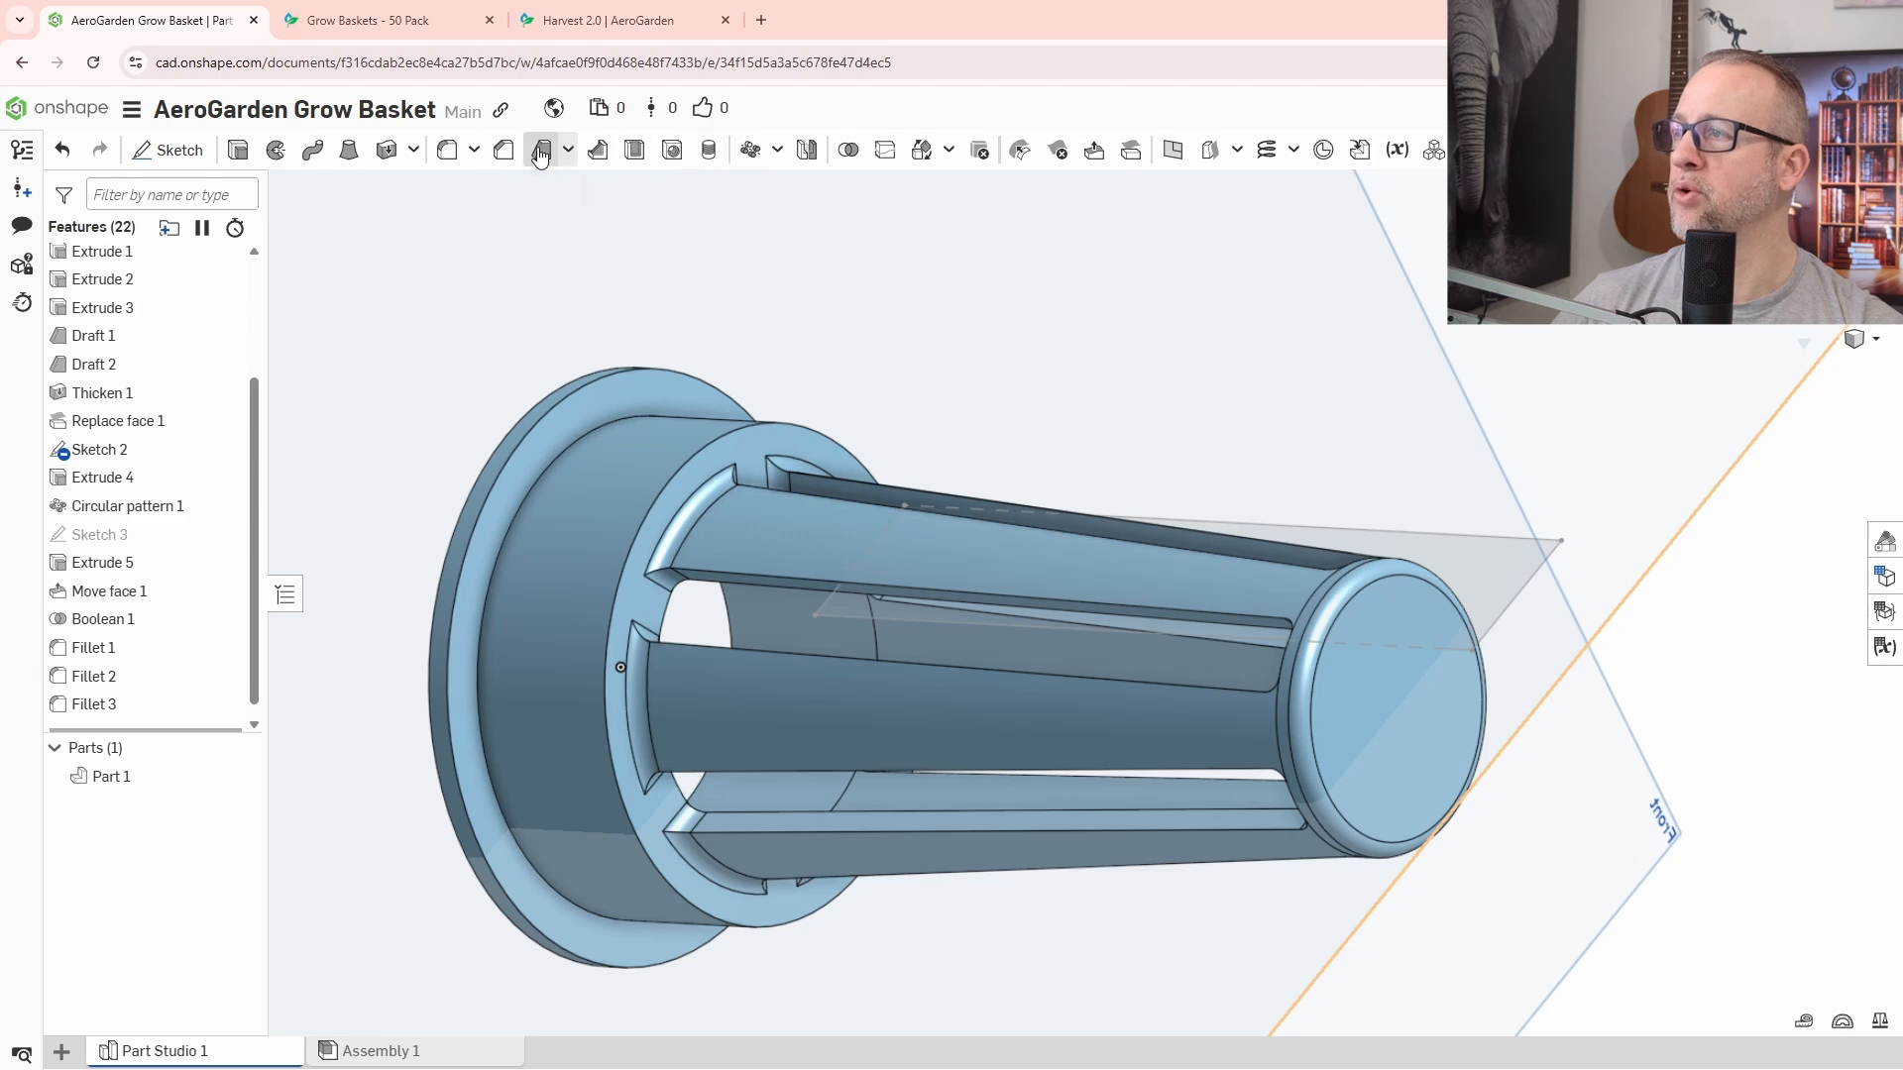
Fillet the collar's outer edge, its junction with the flange and the flange's outer rim edge with a 1 mm radius.
click(449, 154)
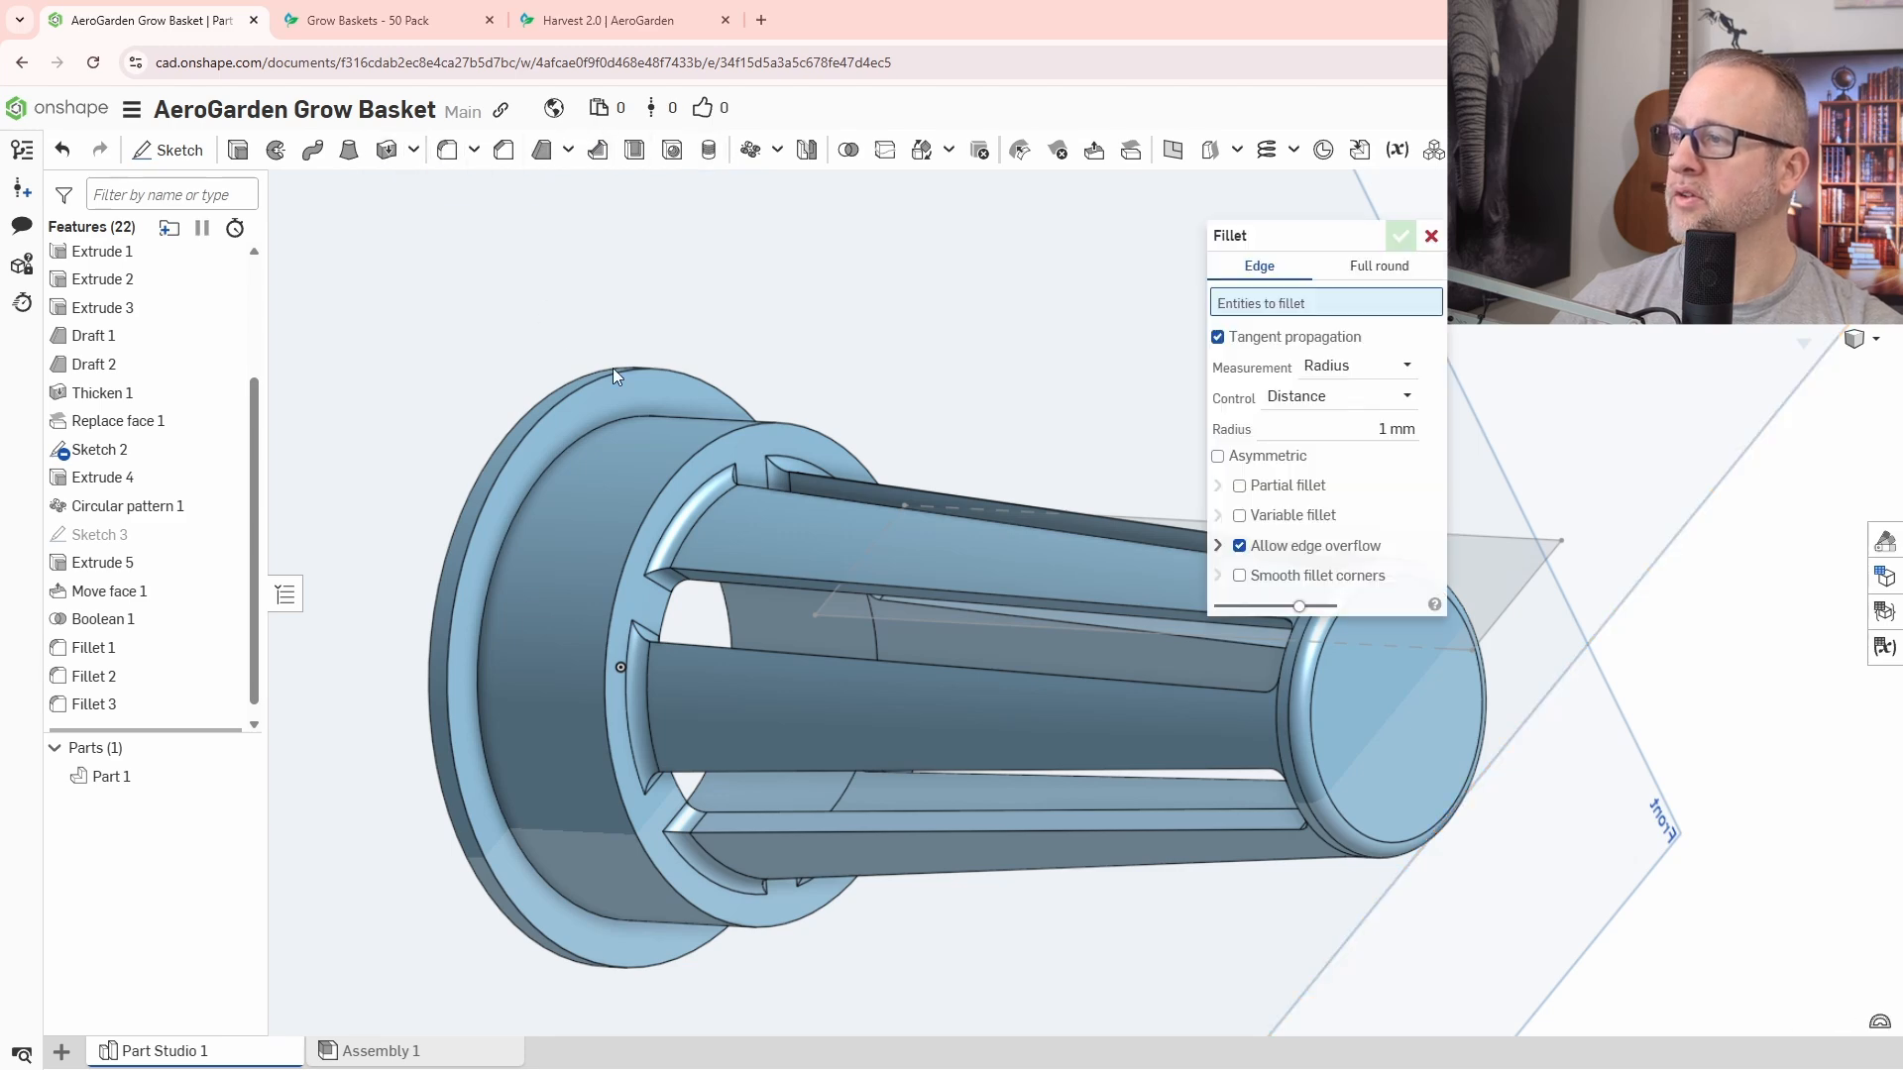
click(688, 450)
click(574, 441)
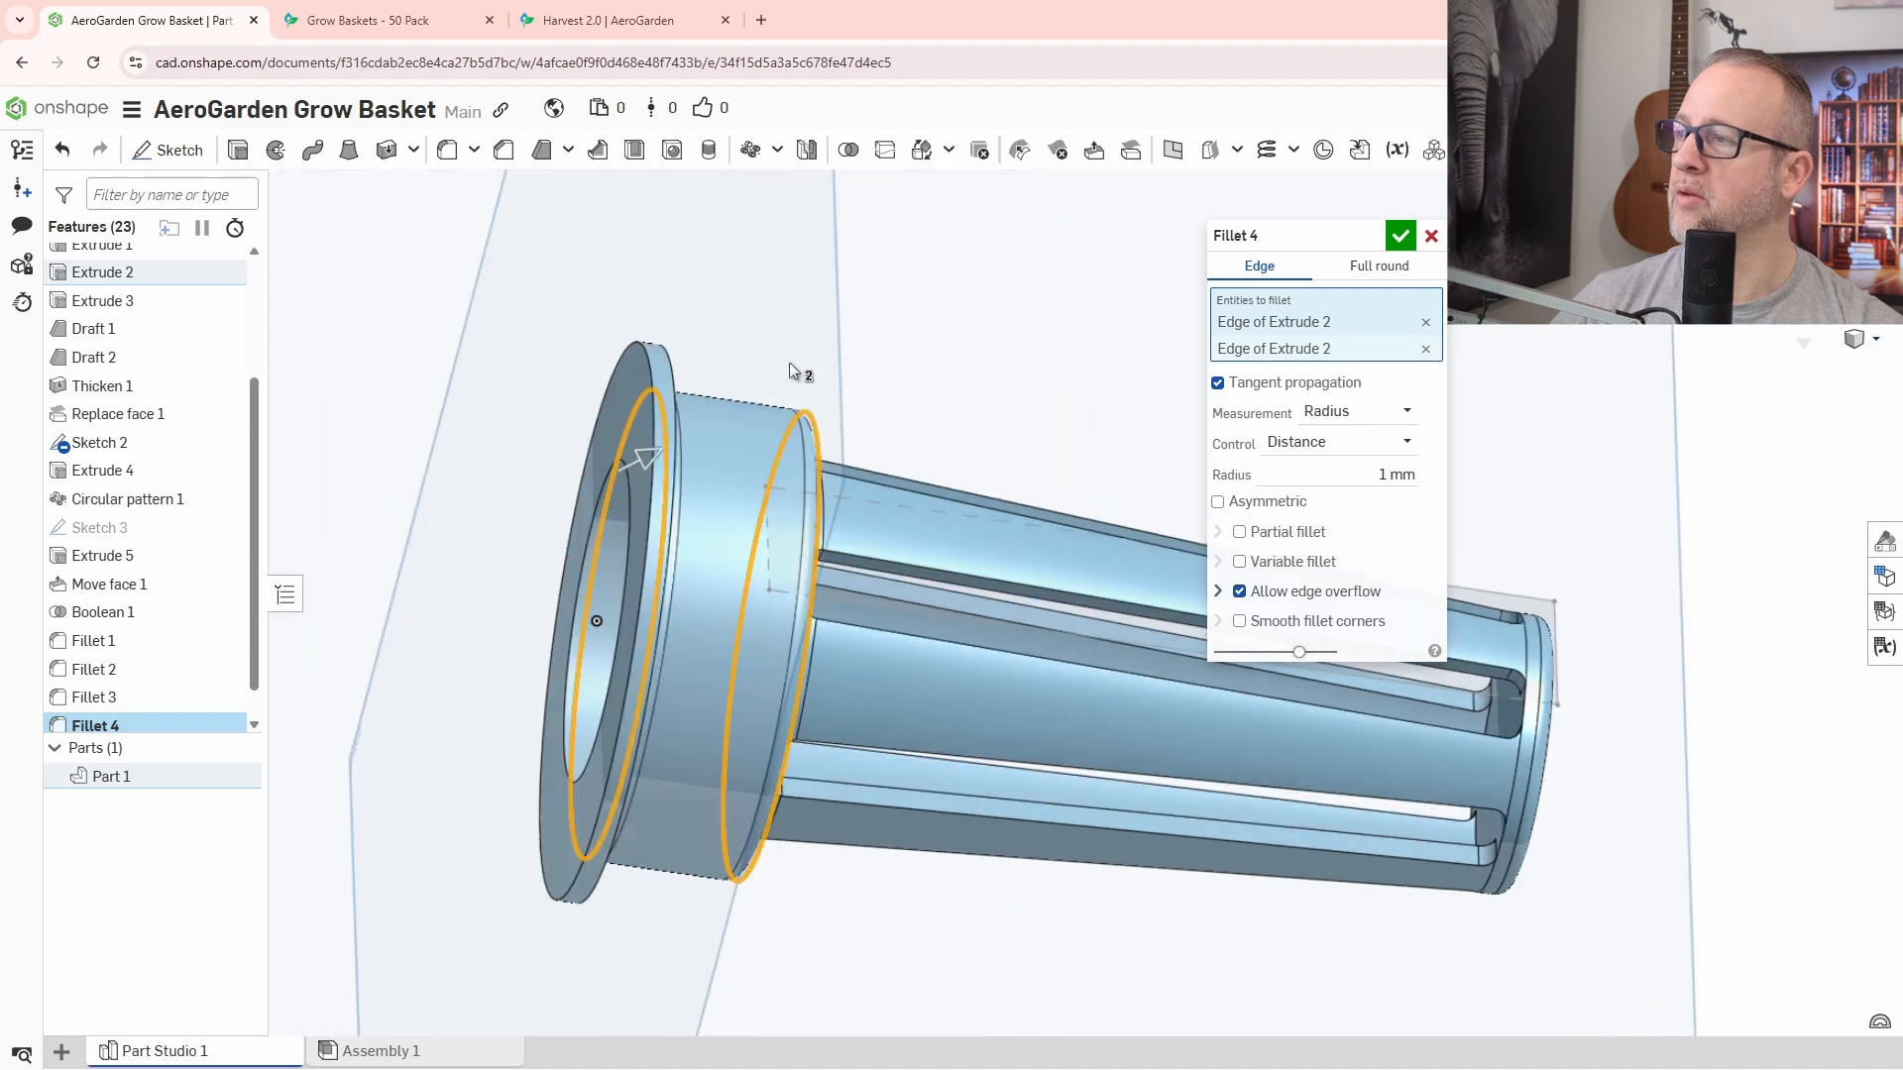
click(769, 306)
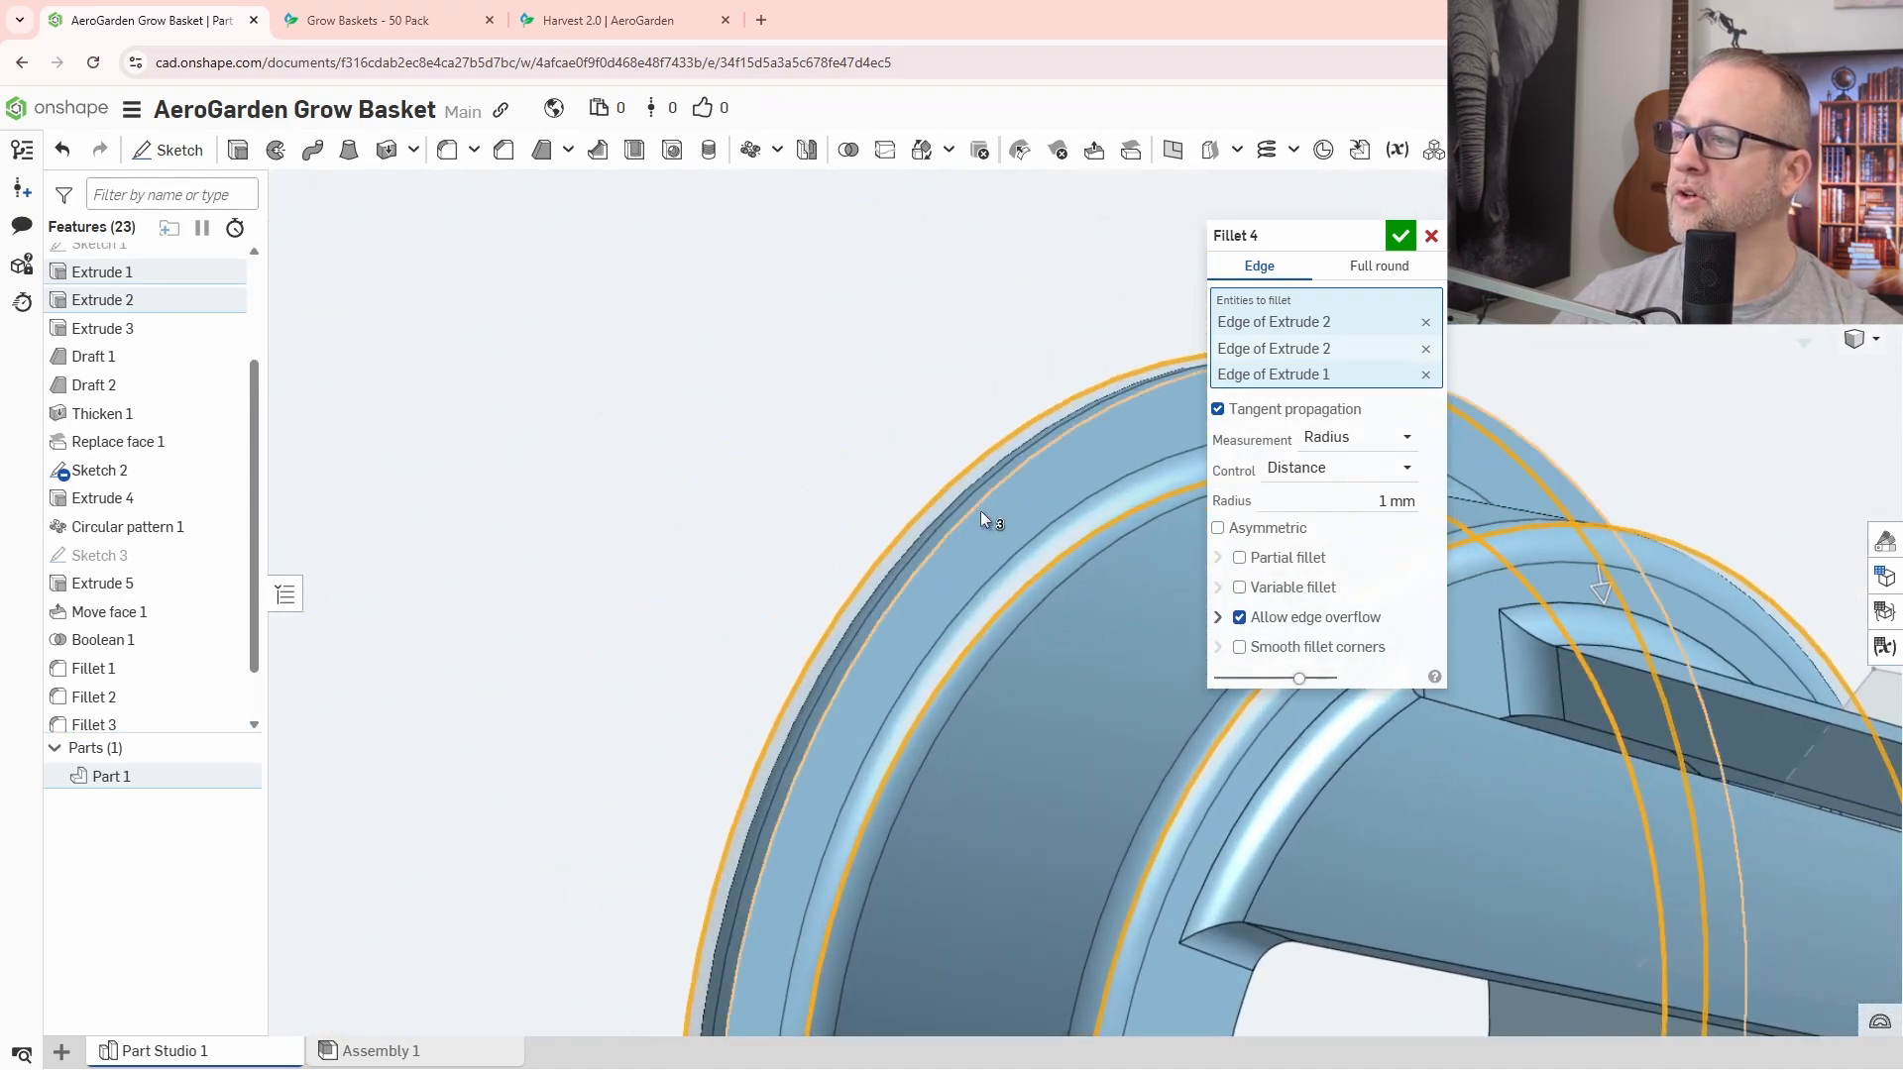
click(978, 511)
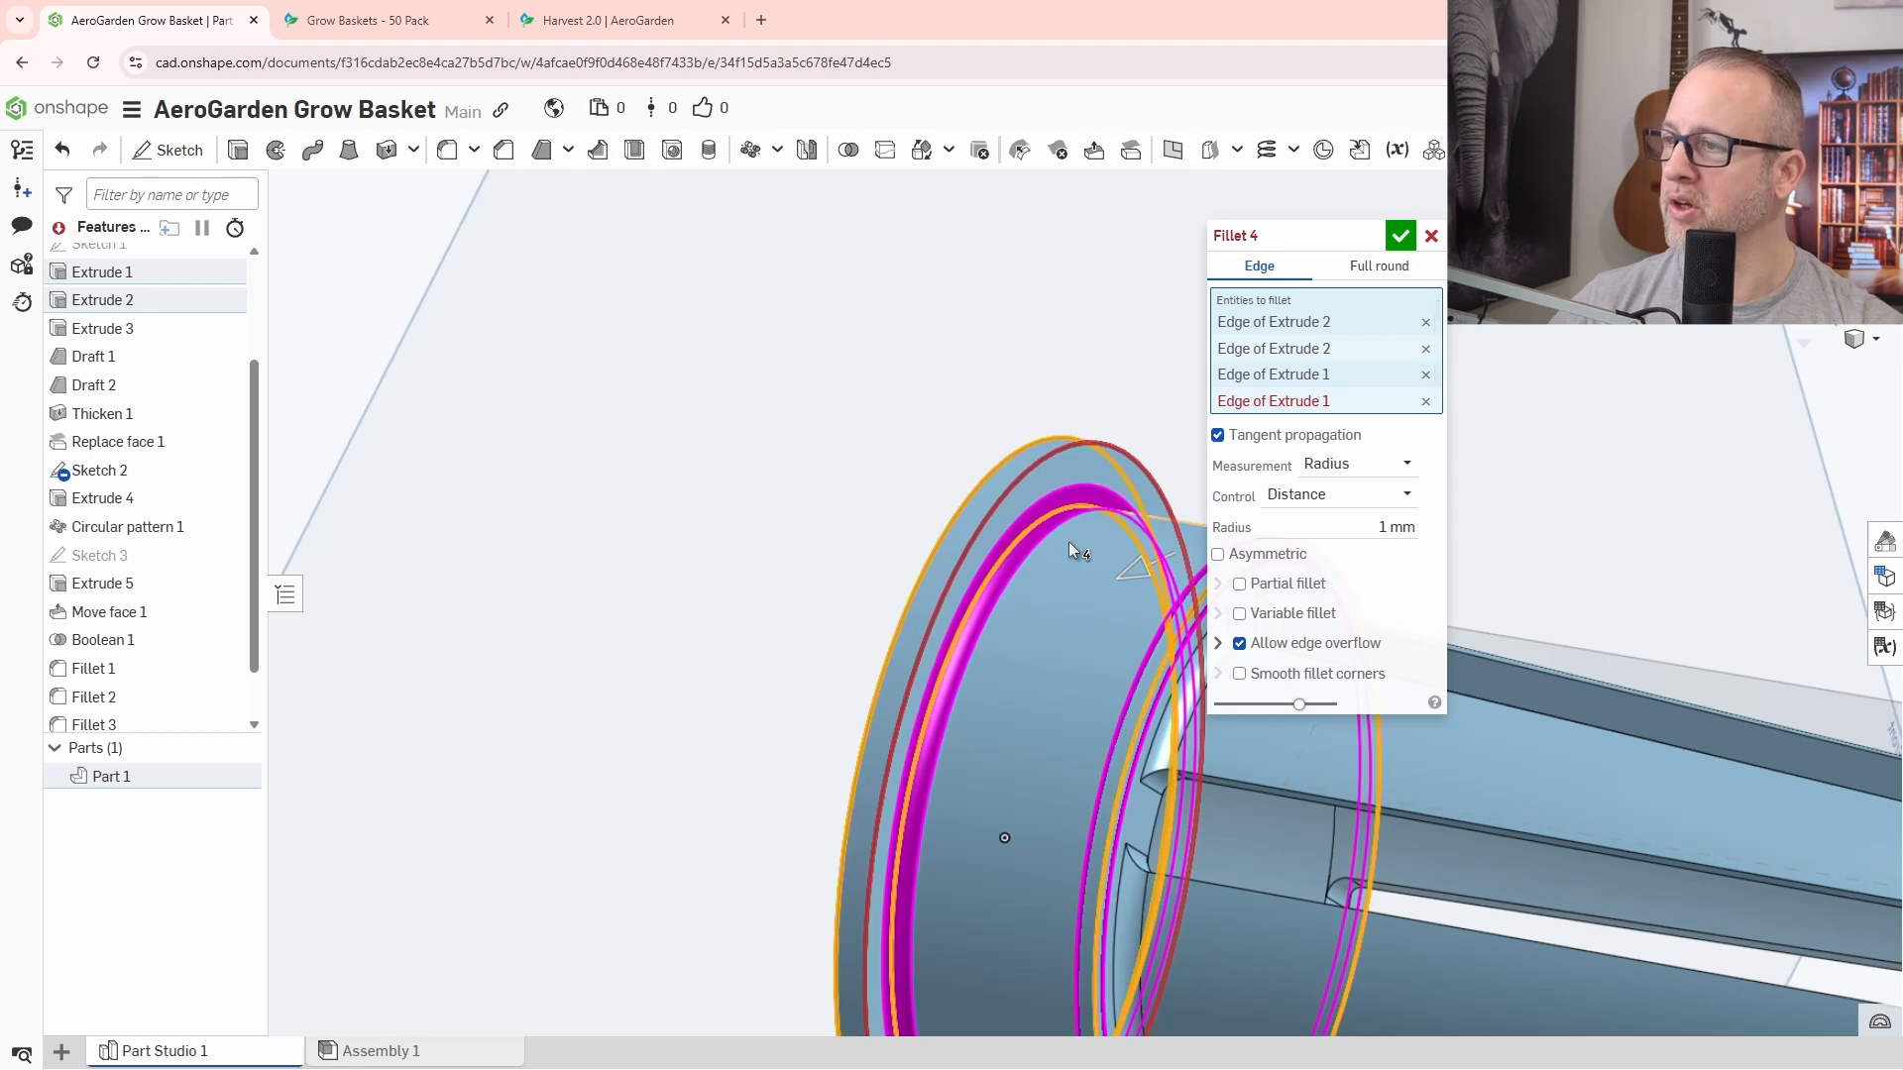
click(984, 517)
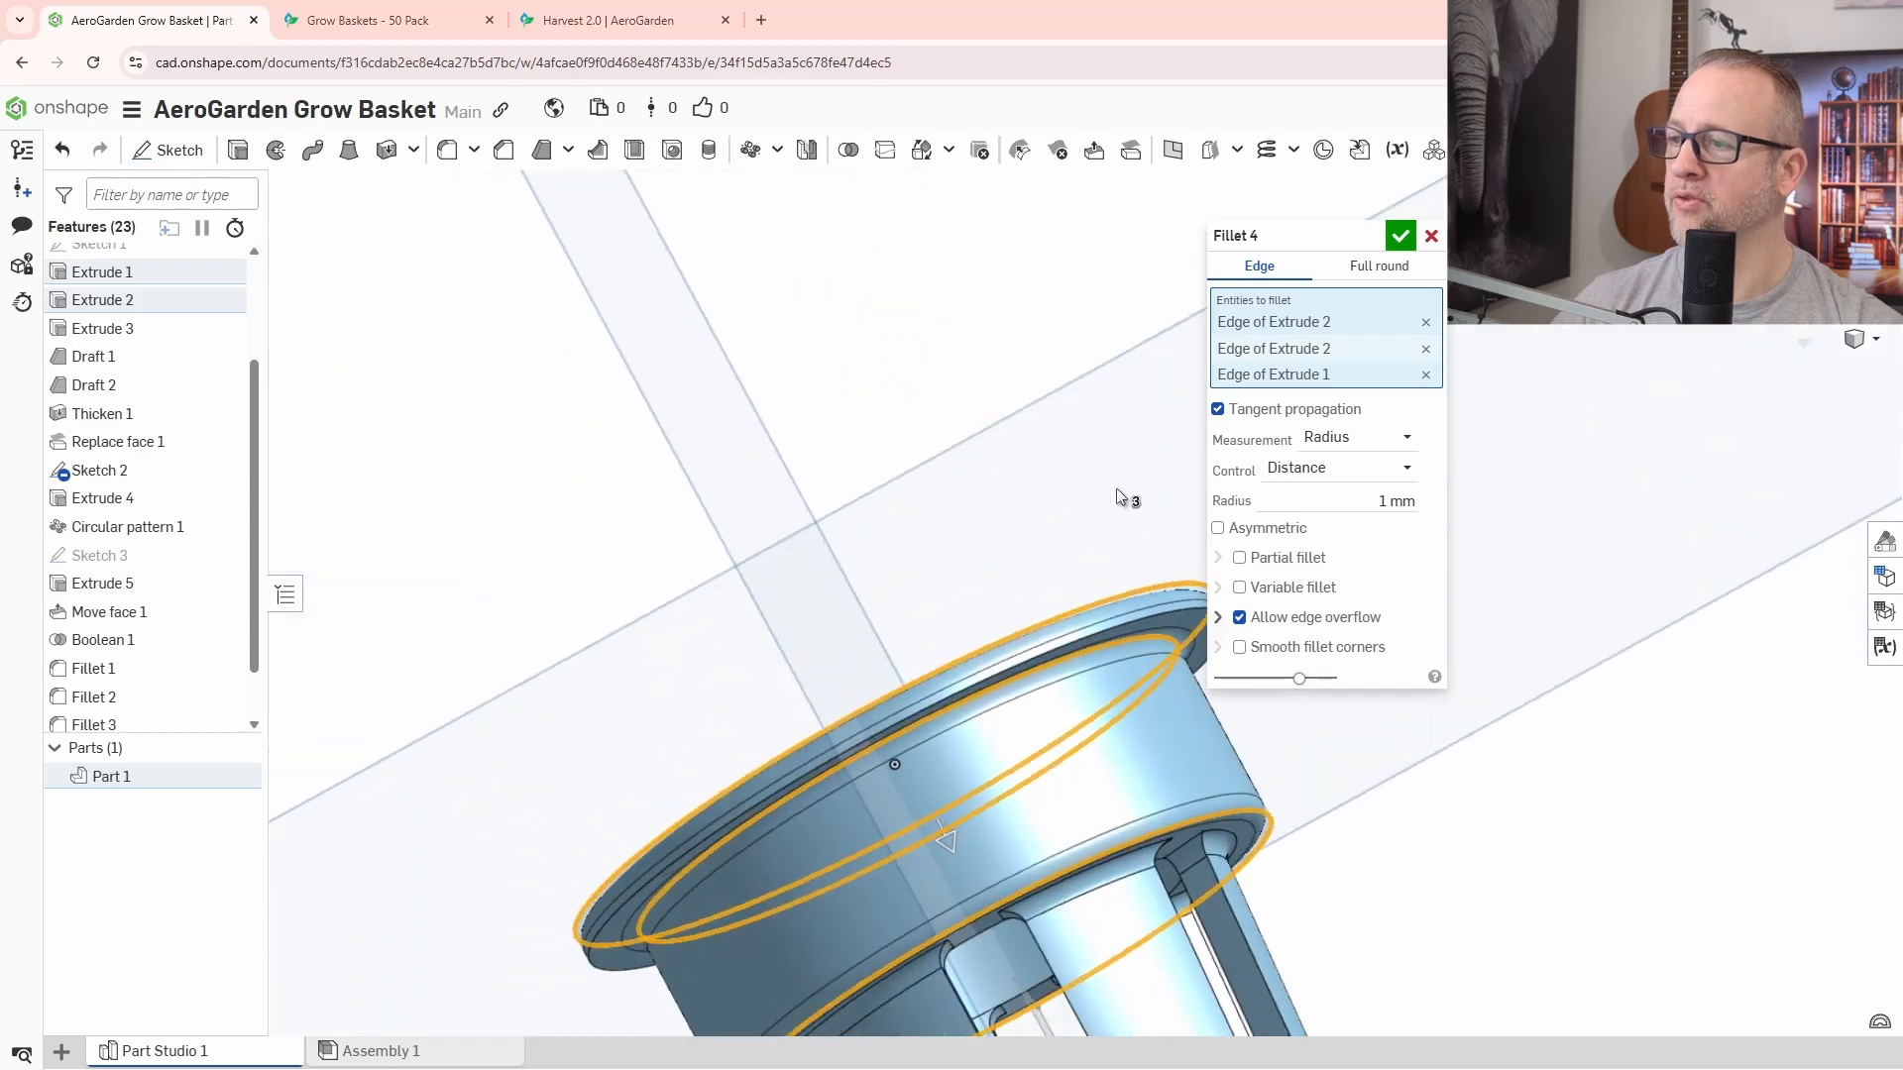
click(1399, 236)
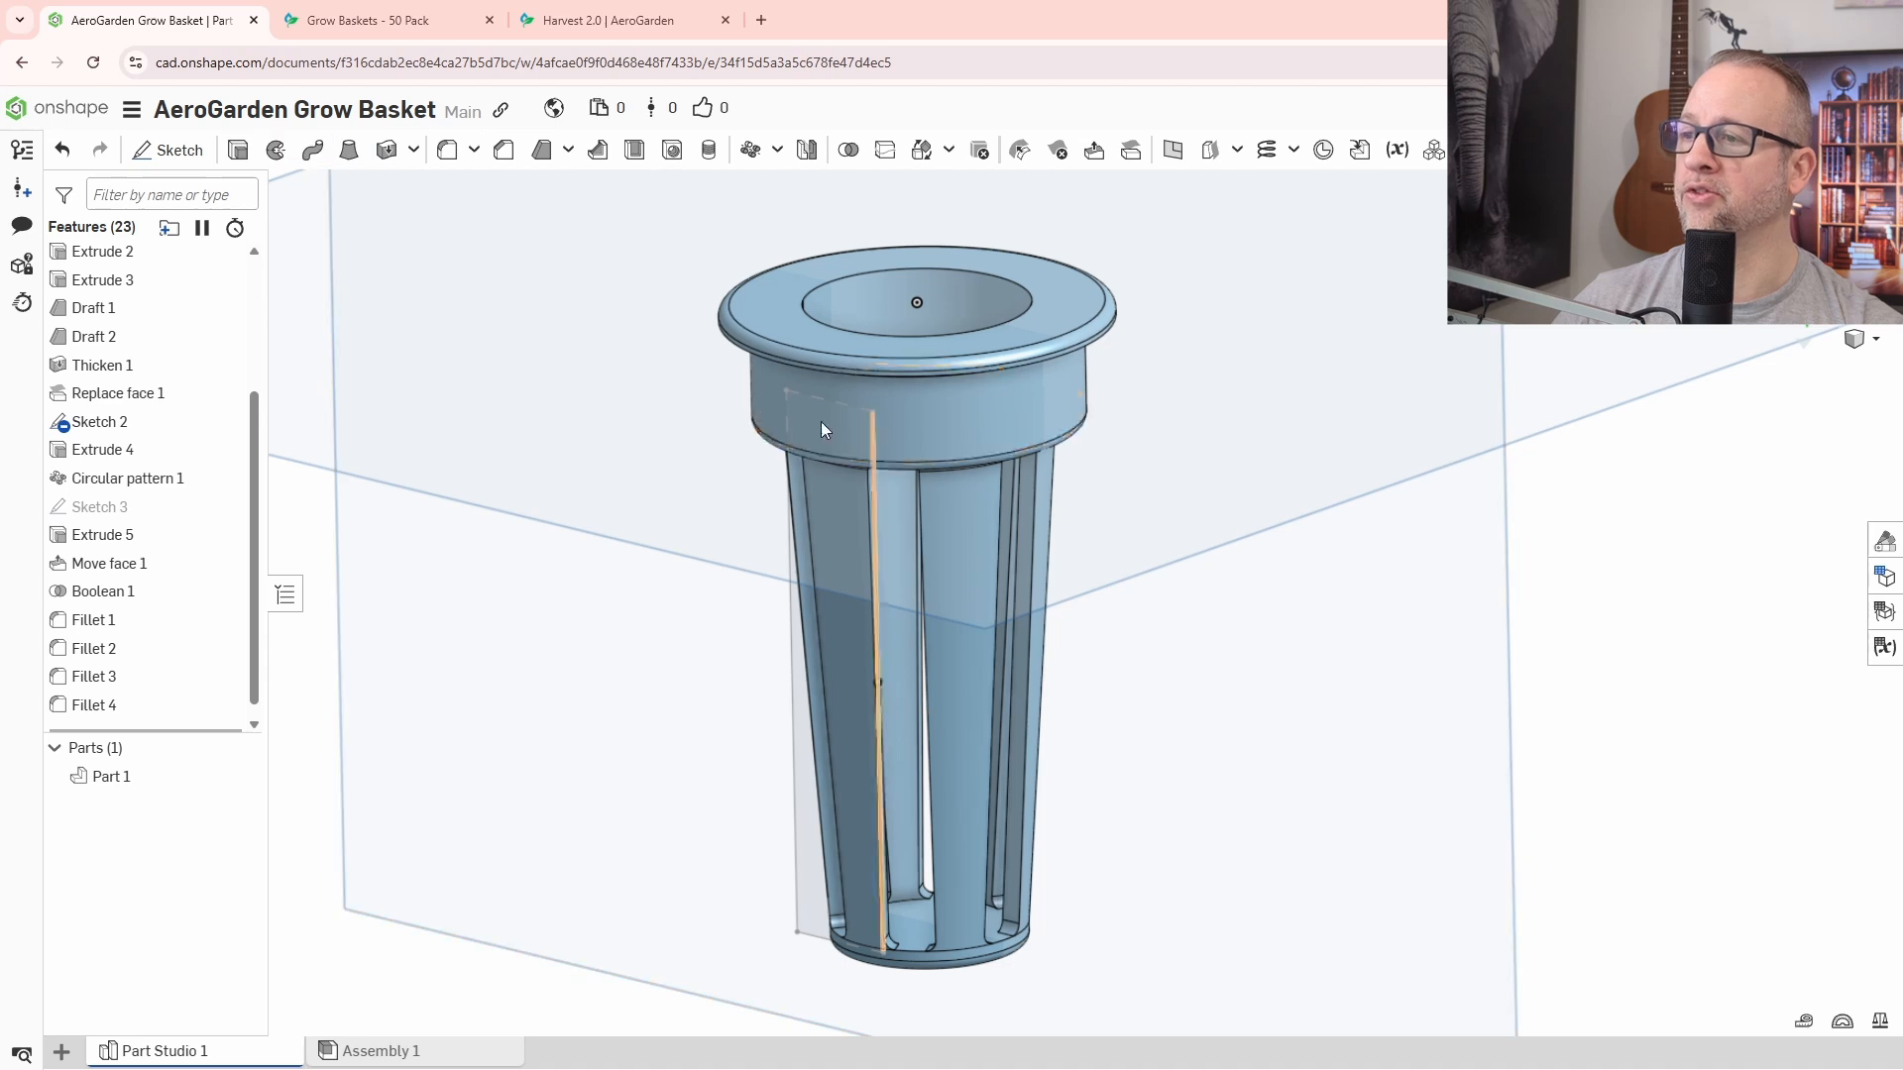
scroll(1423, 807, down, 1)
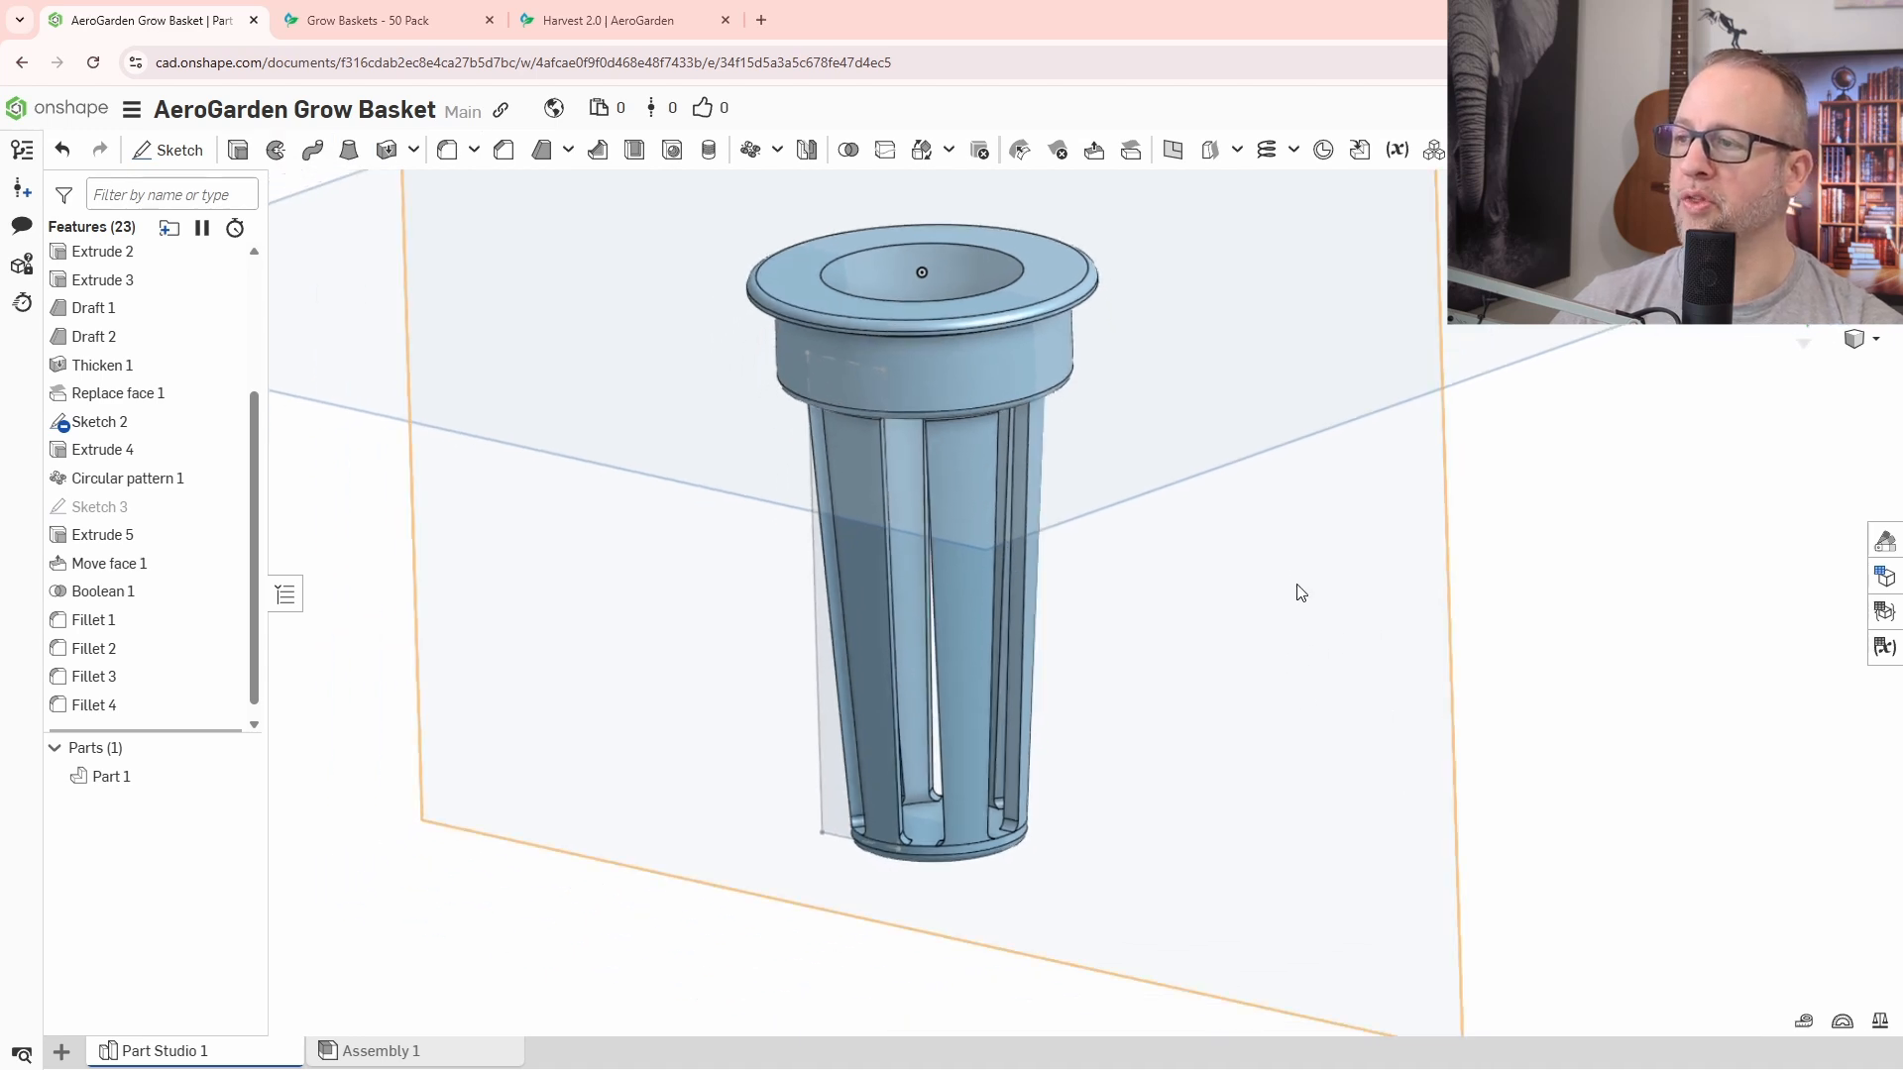
scroll(1330, 667, up, 2)
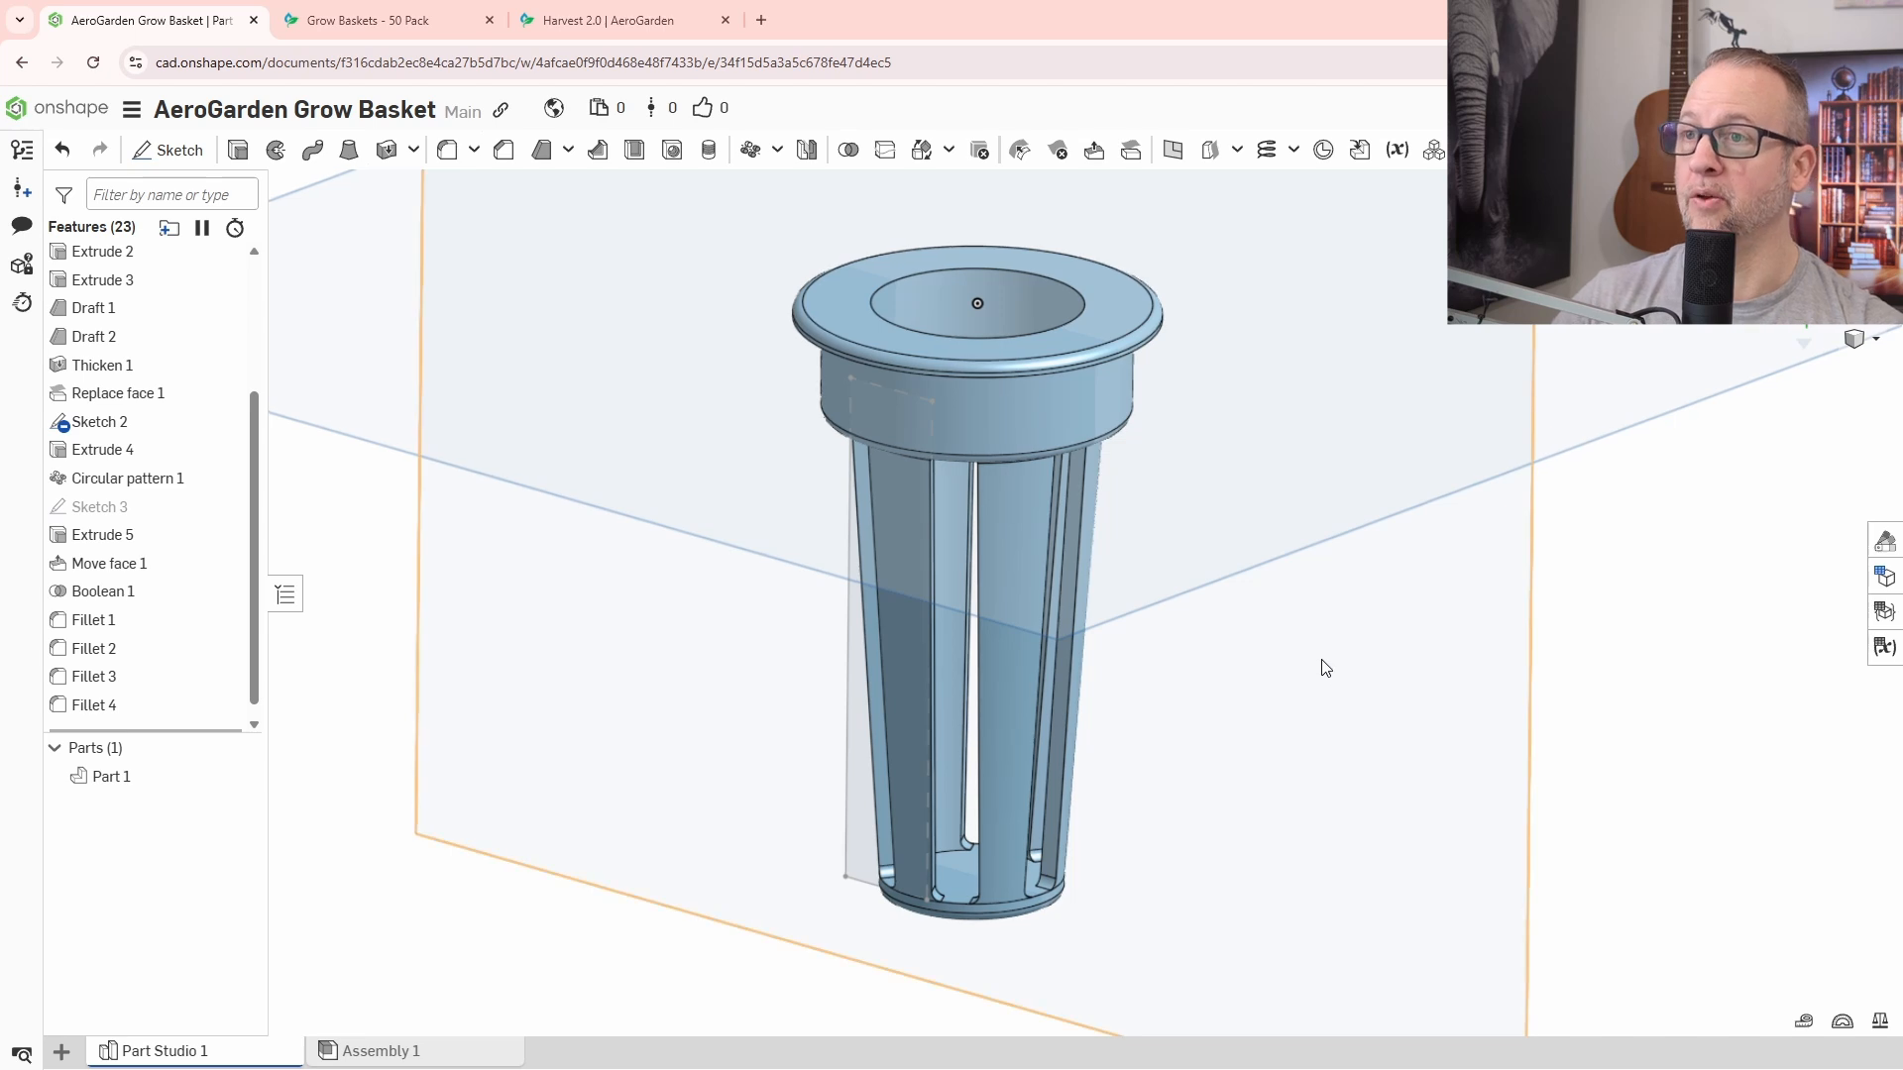
middle_drag(1332, 664, 1330, 664)
right_drag(1330, 667, 1139, 514)
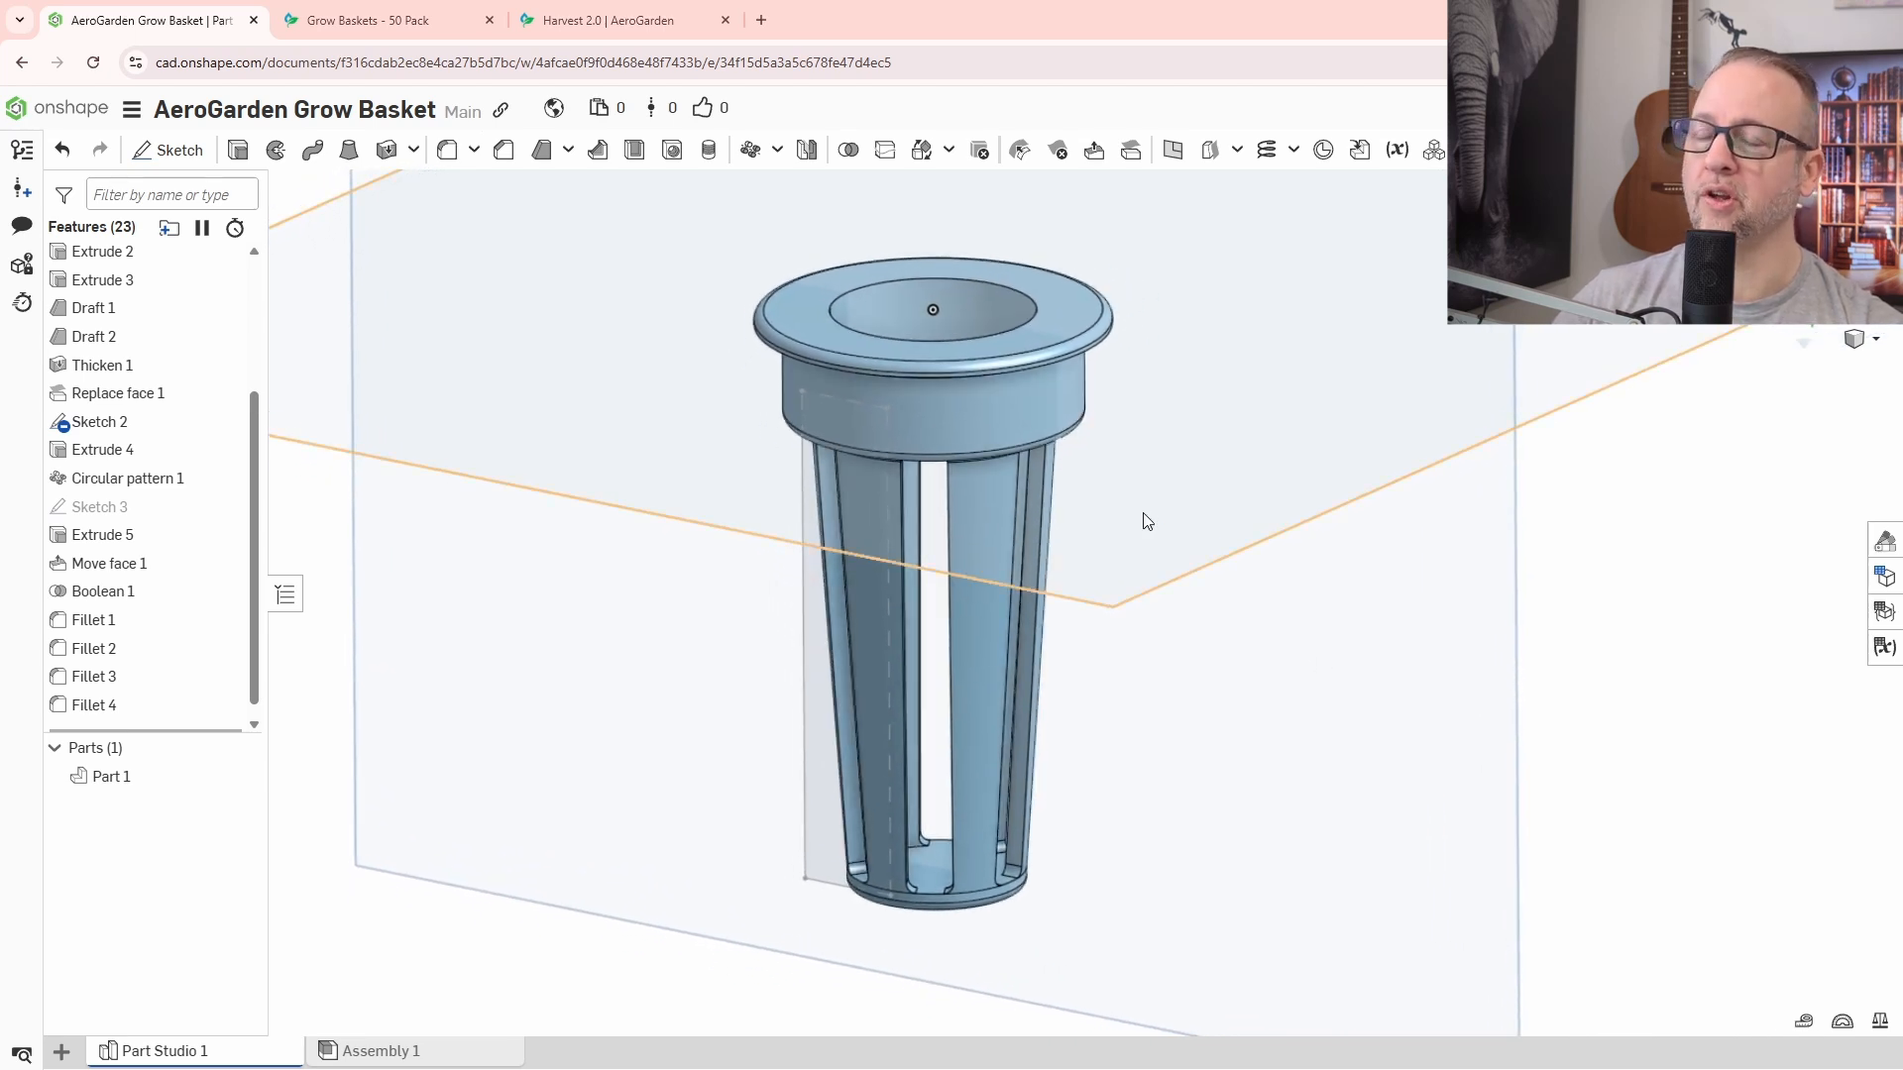
right_drag(1126, 574, 1317, 688)
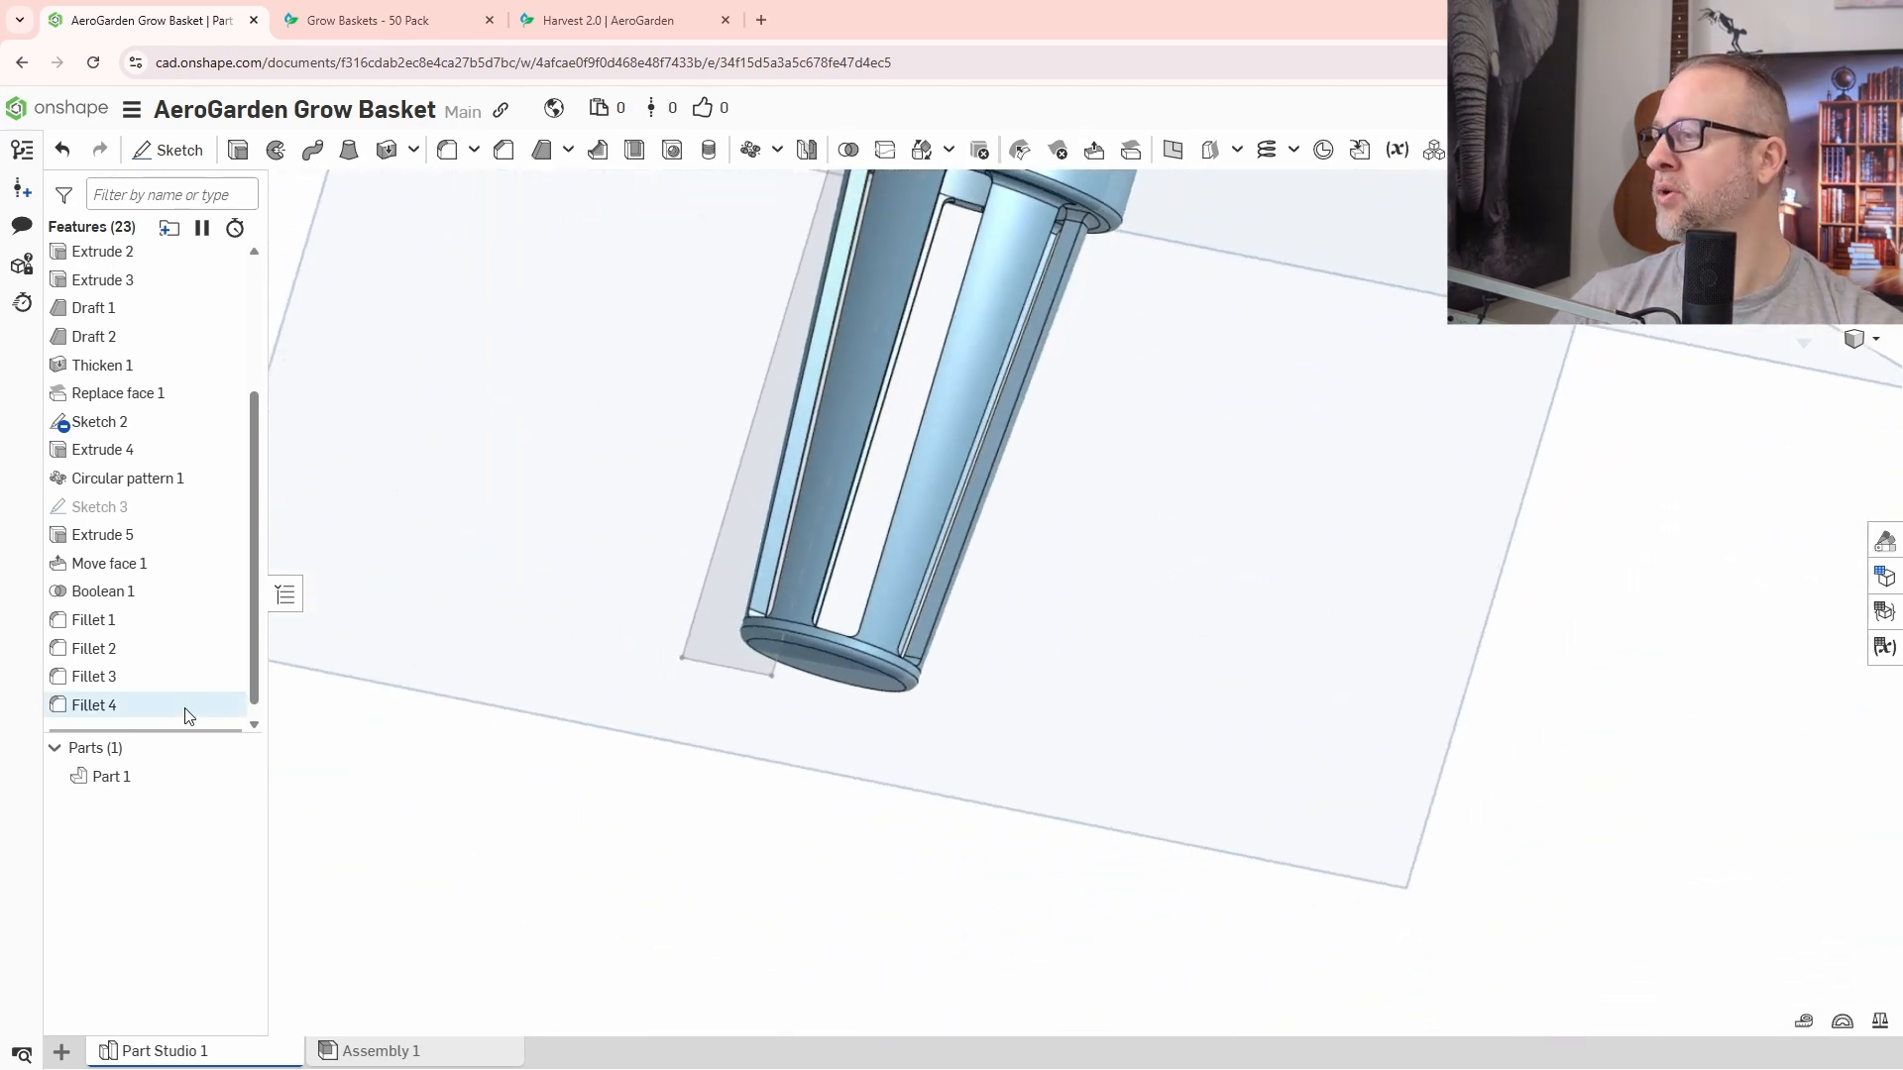
Export Part 1 as a binary STL file in millimetres with medium resolution.
right_click(117, 779)
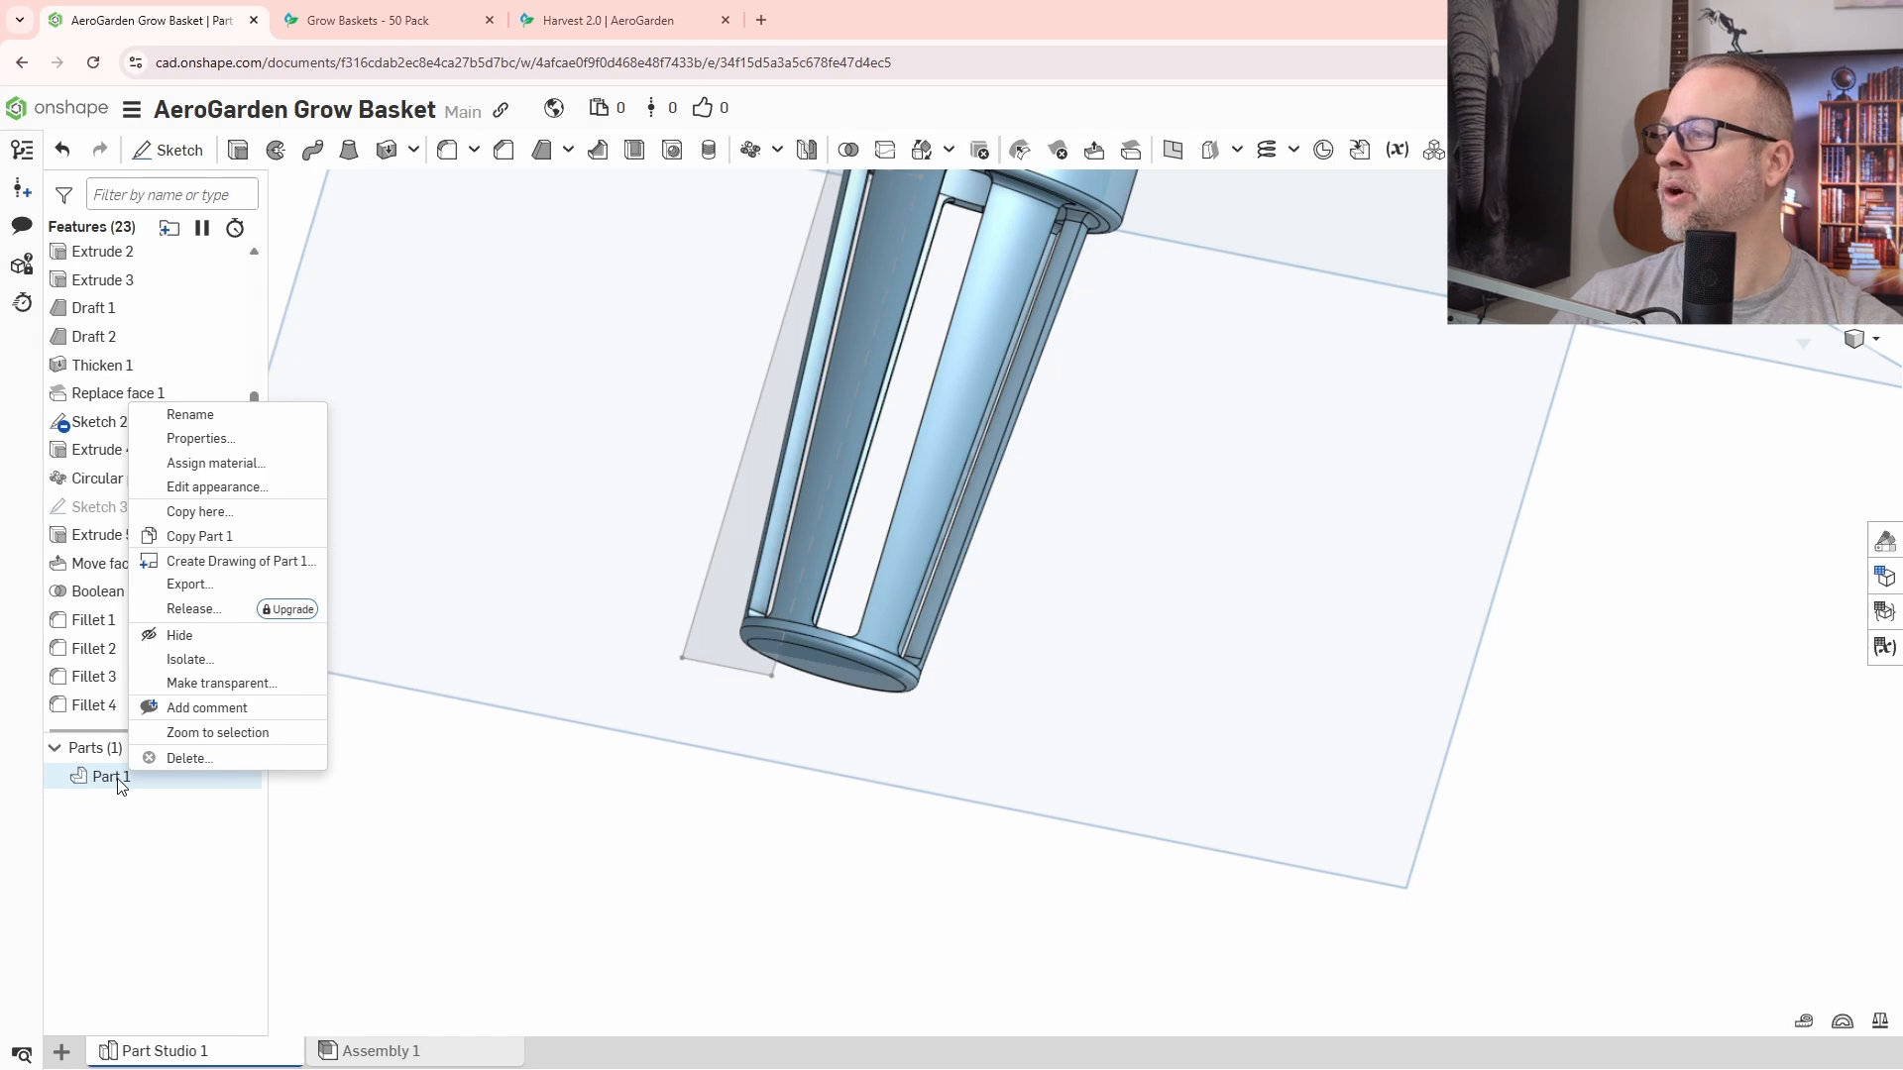
click(266, 587)
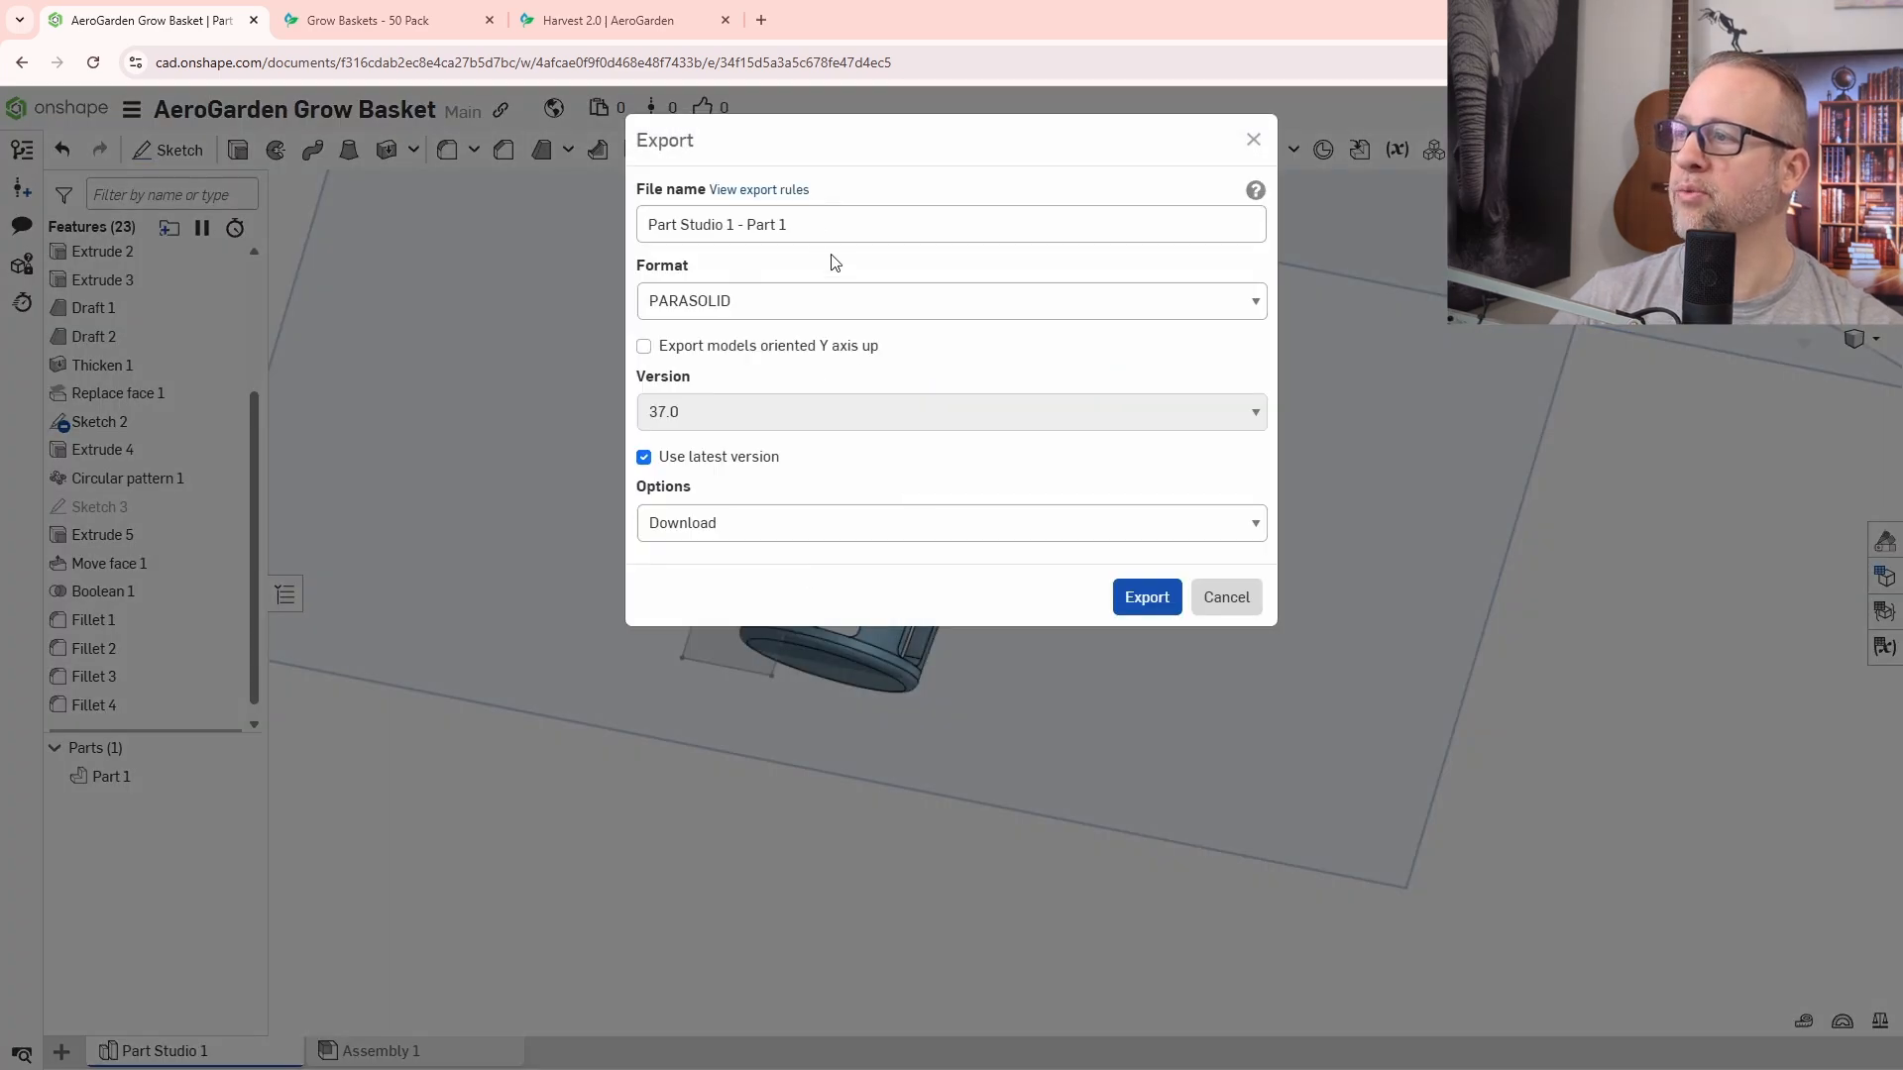
click(803, 302)
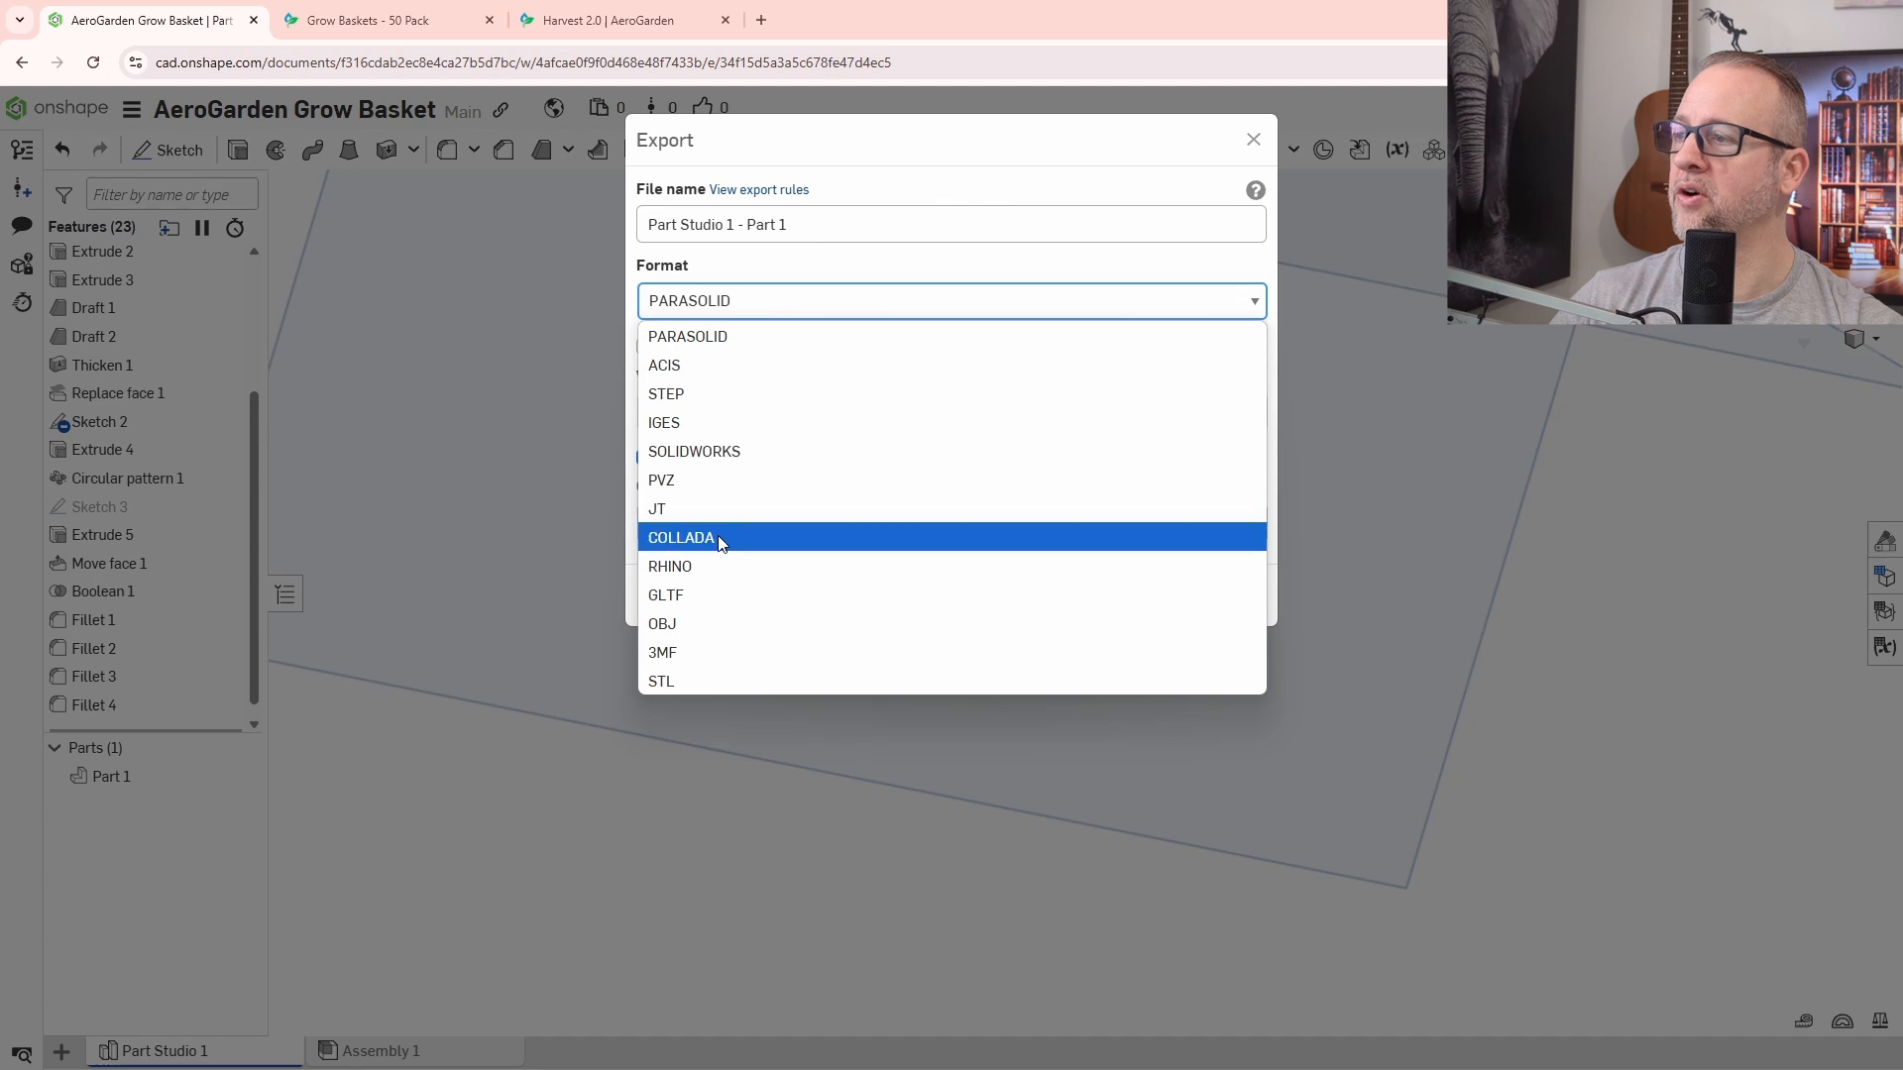
click(718, 678)
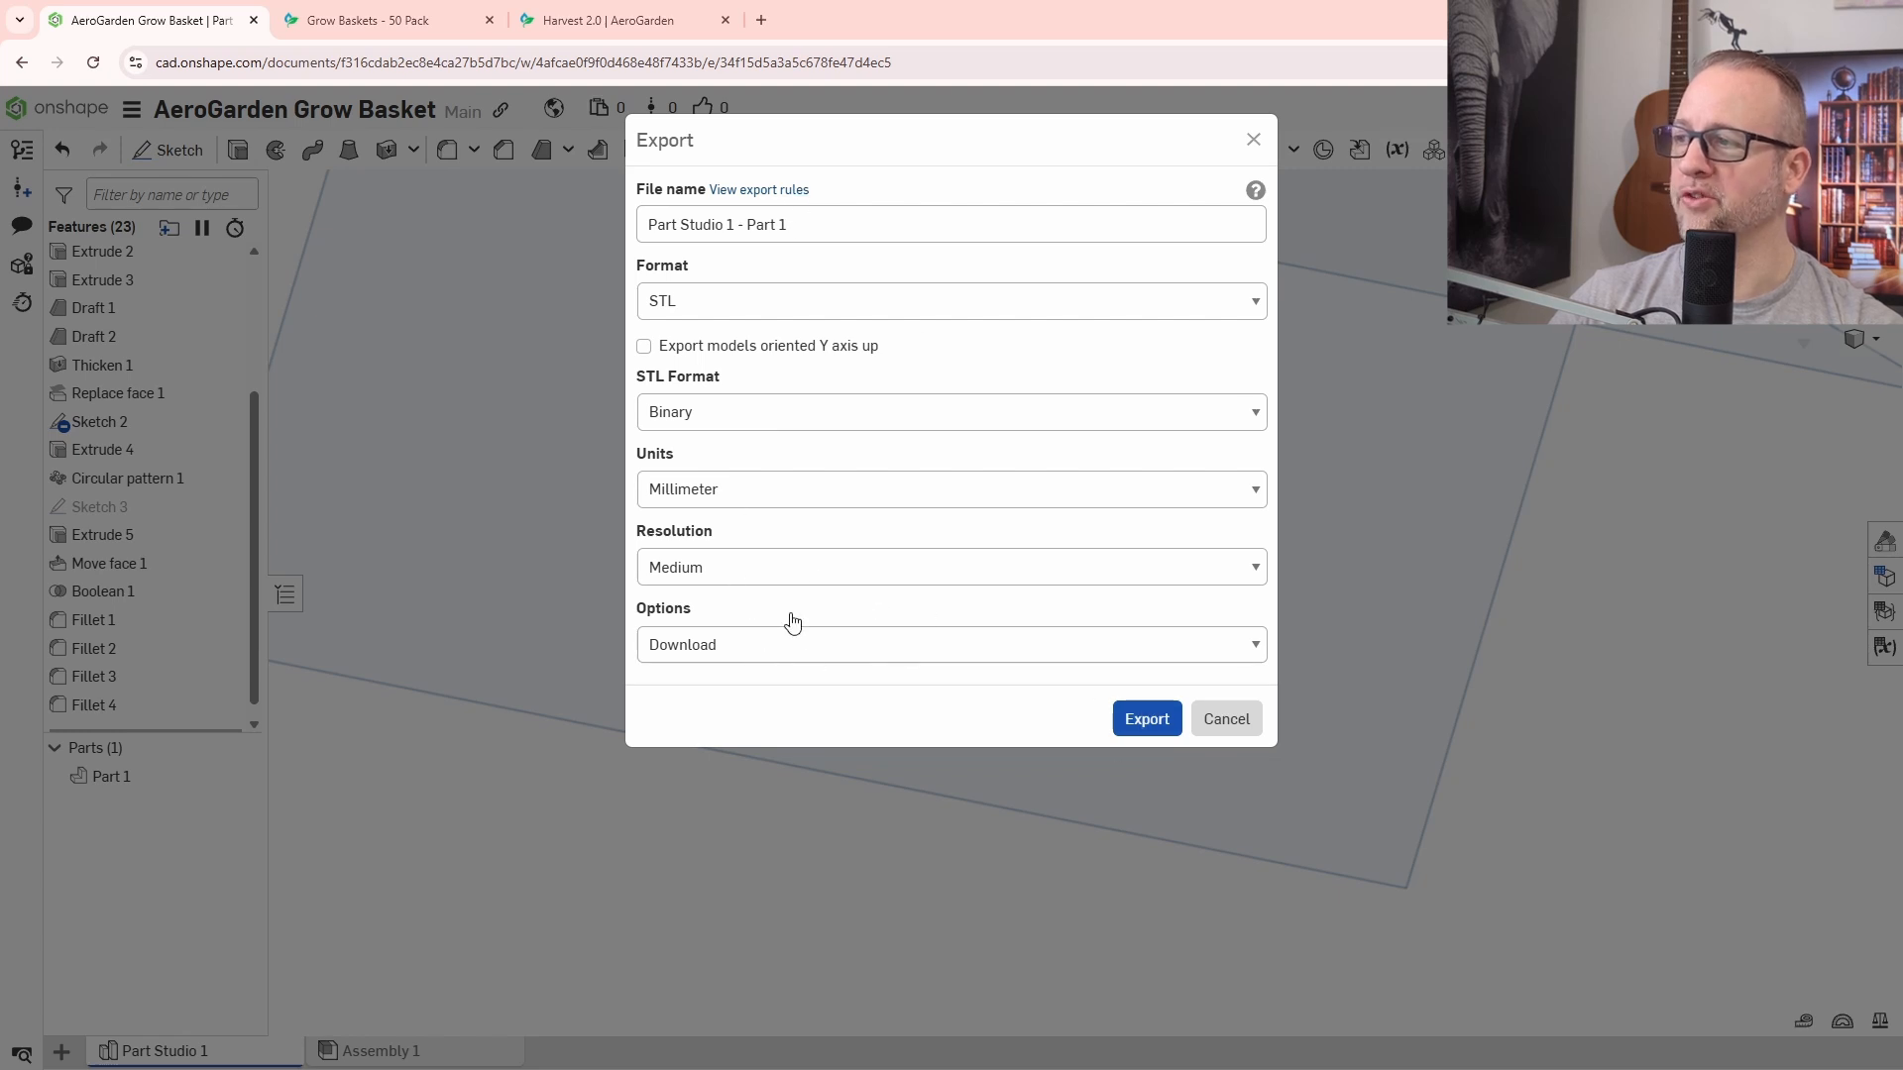
click(1146, 721)
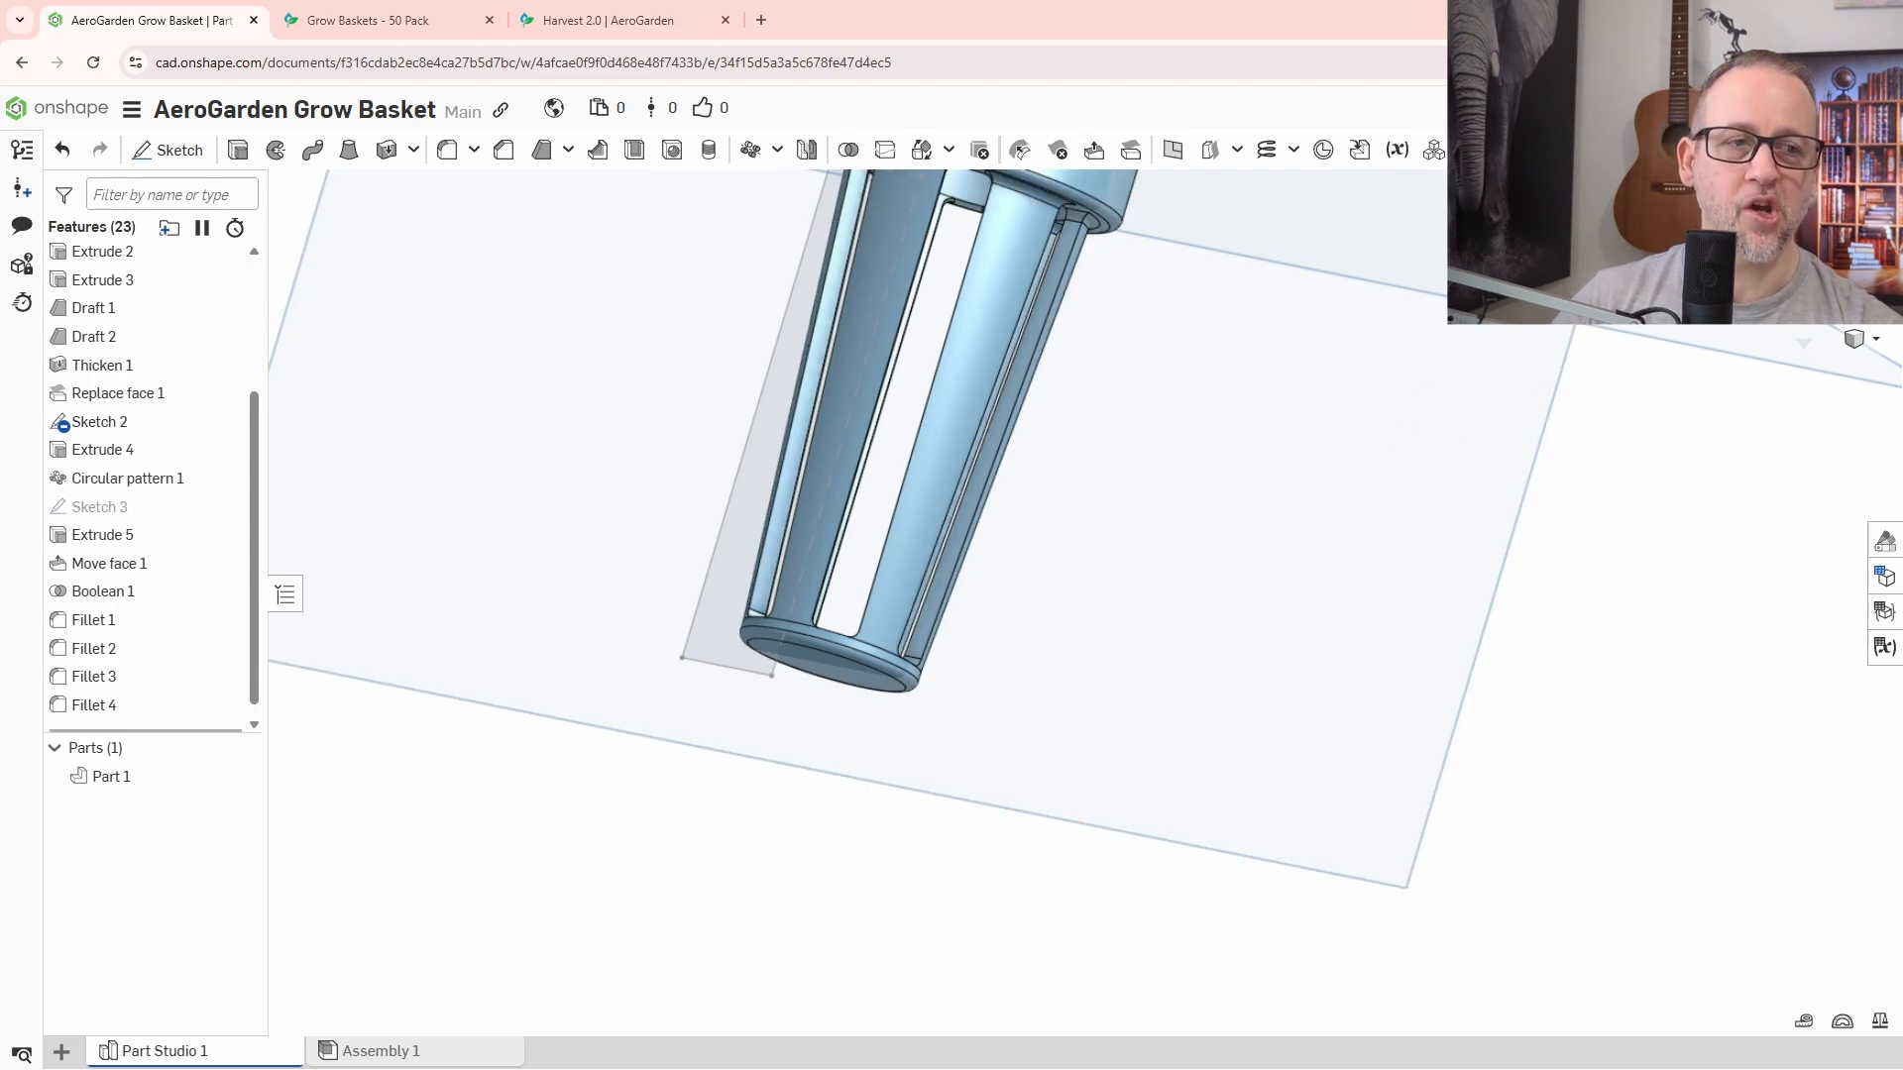
Switch to UltiMaker Cura and delete the old fuselage model from the build plate.
key(alt+Tab)
click(1445, 162)
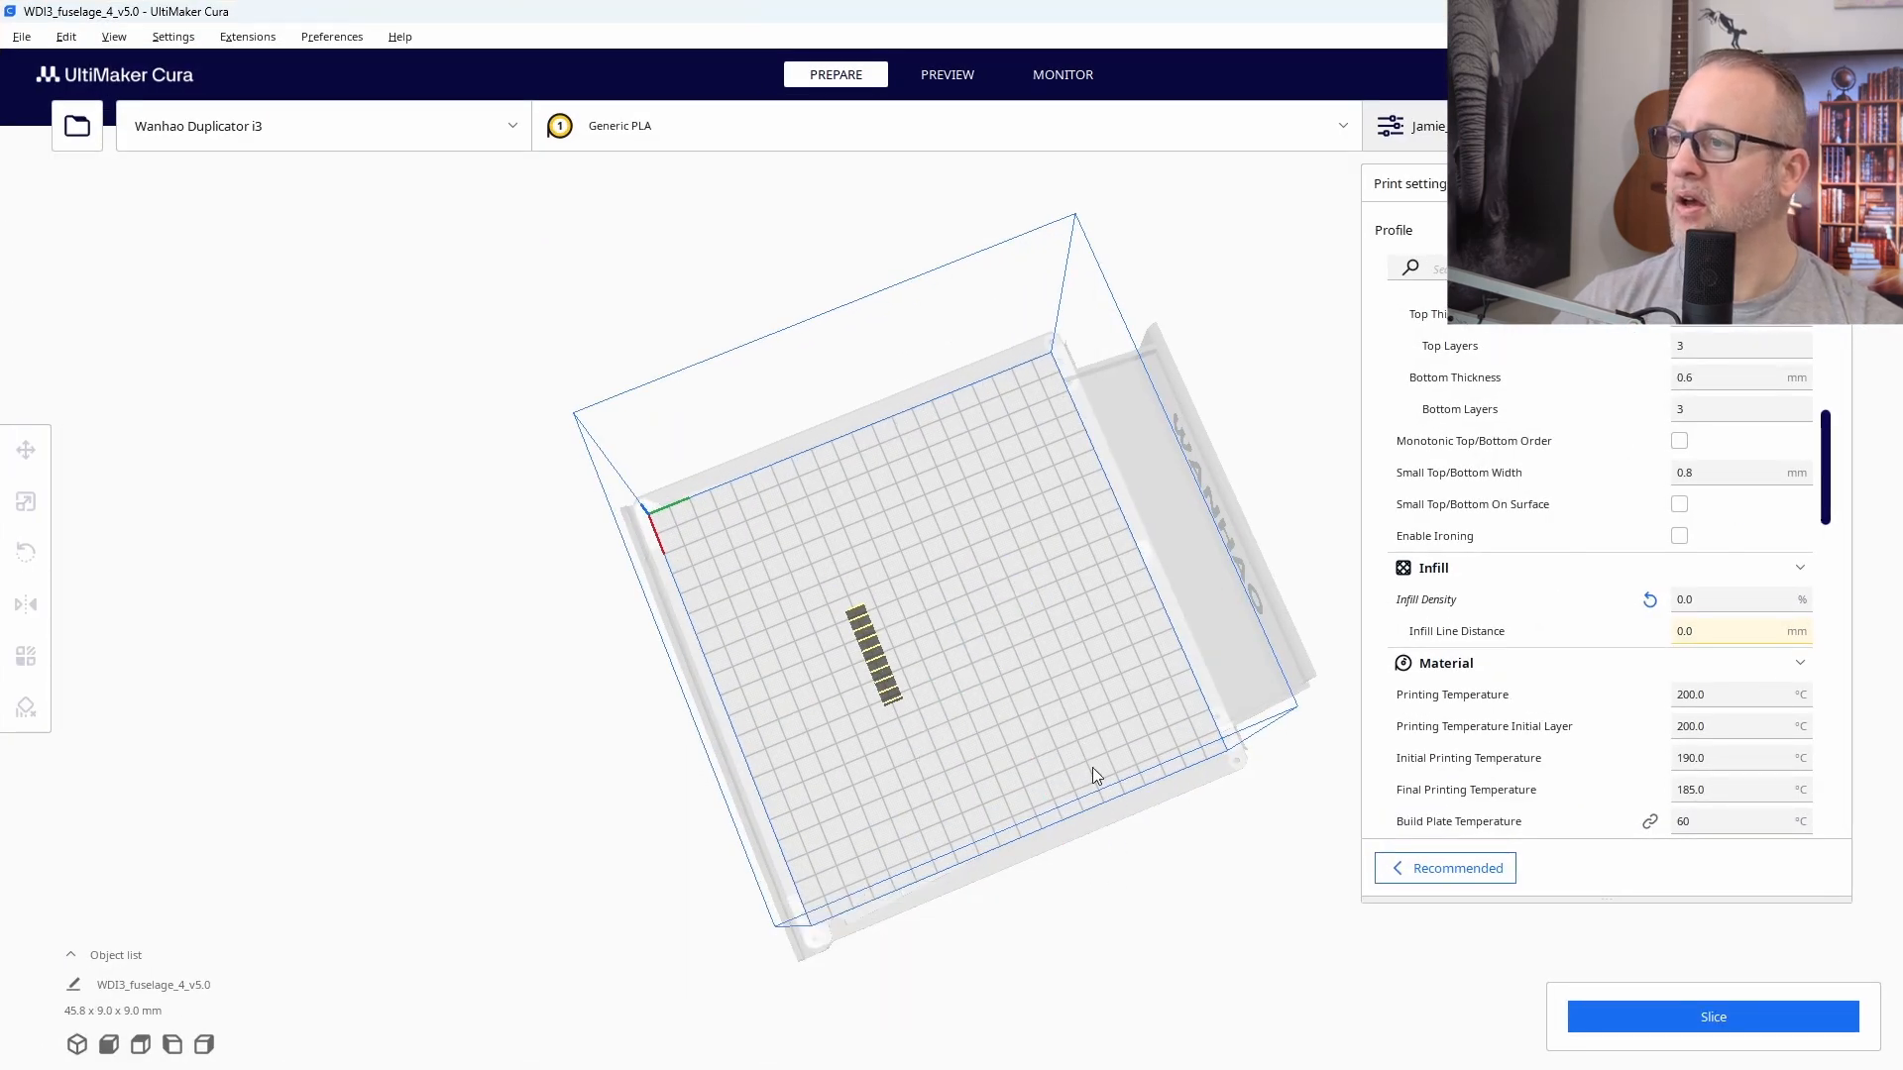
right_drag(1092, 767, 888, 730)
scroll(835, 819, up, 5)
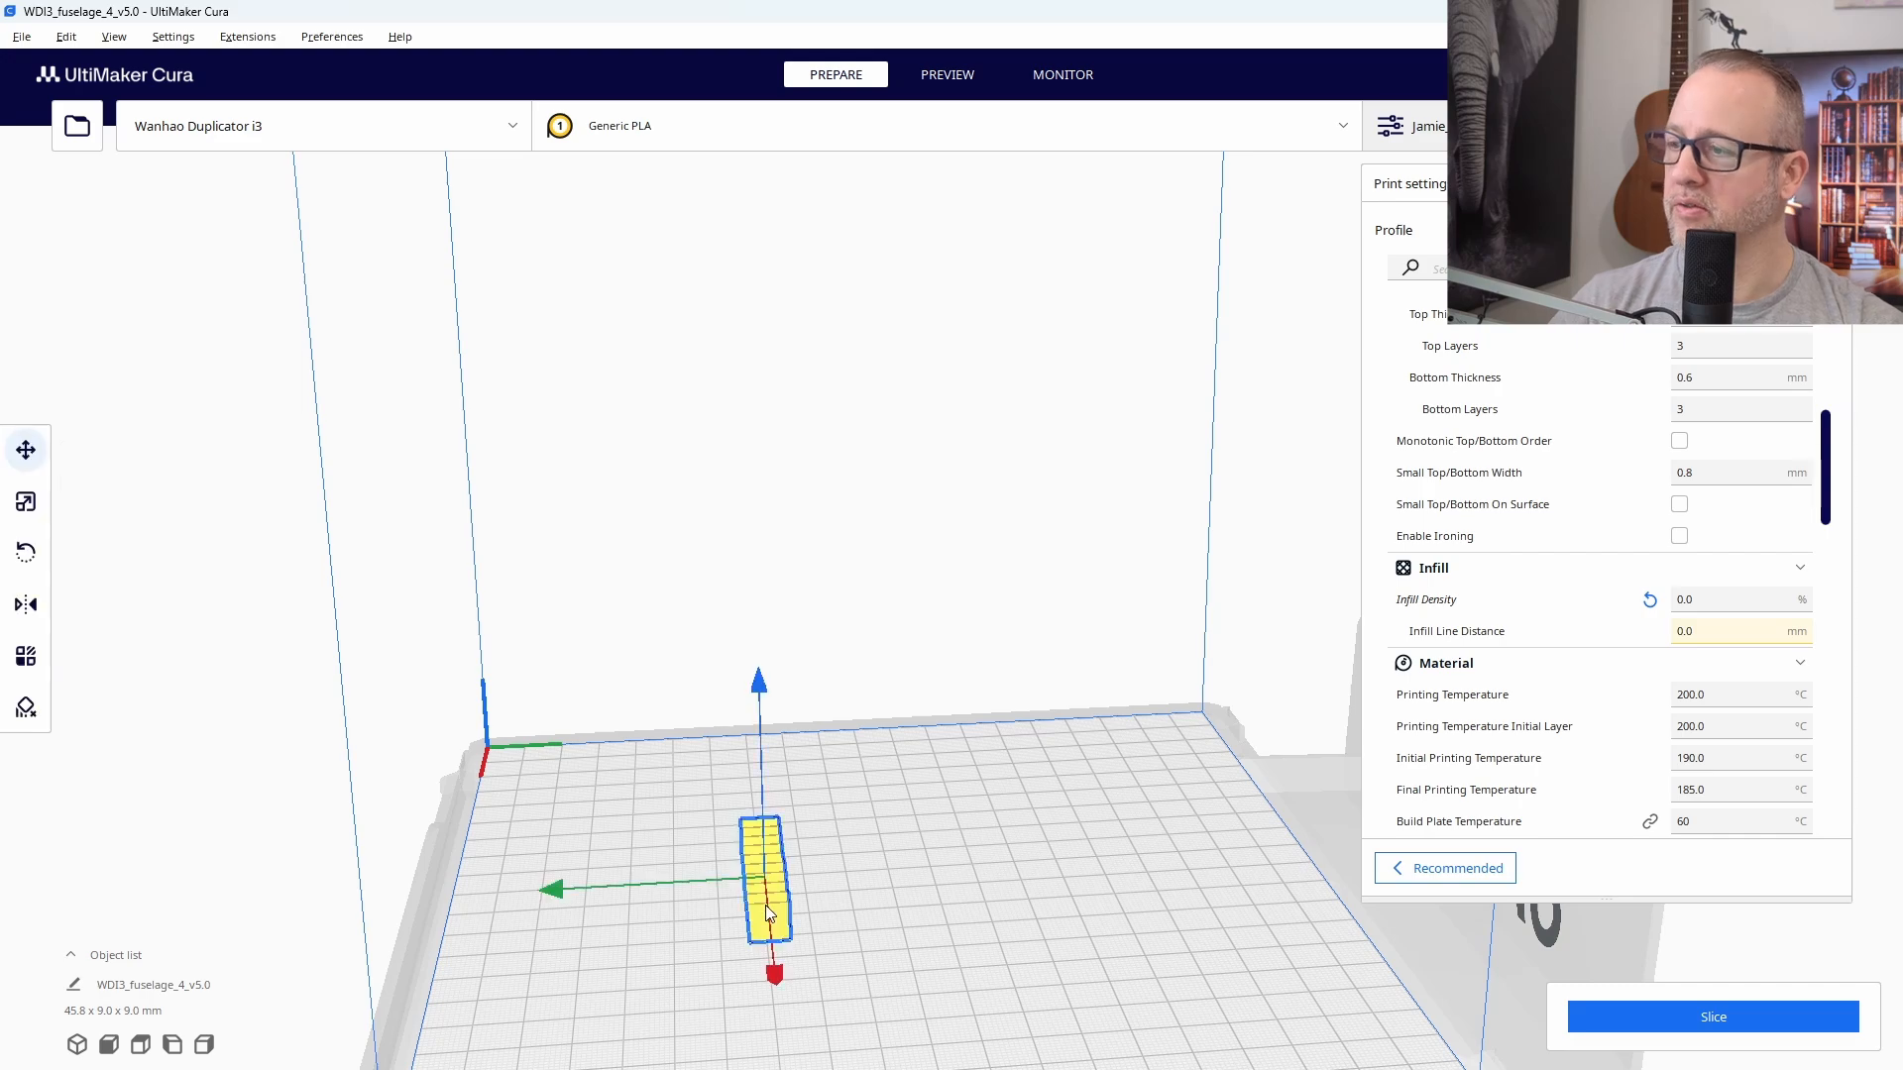
right_drag(937, 882, 1374, 839)
scroll(965, 592, down, 5)
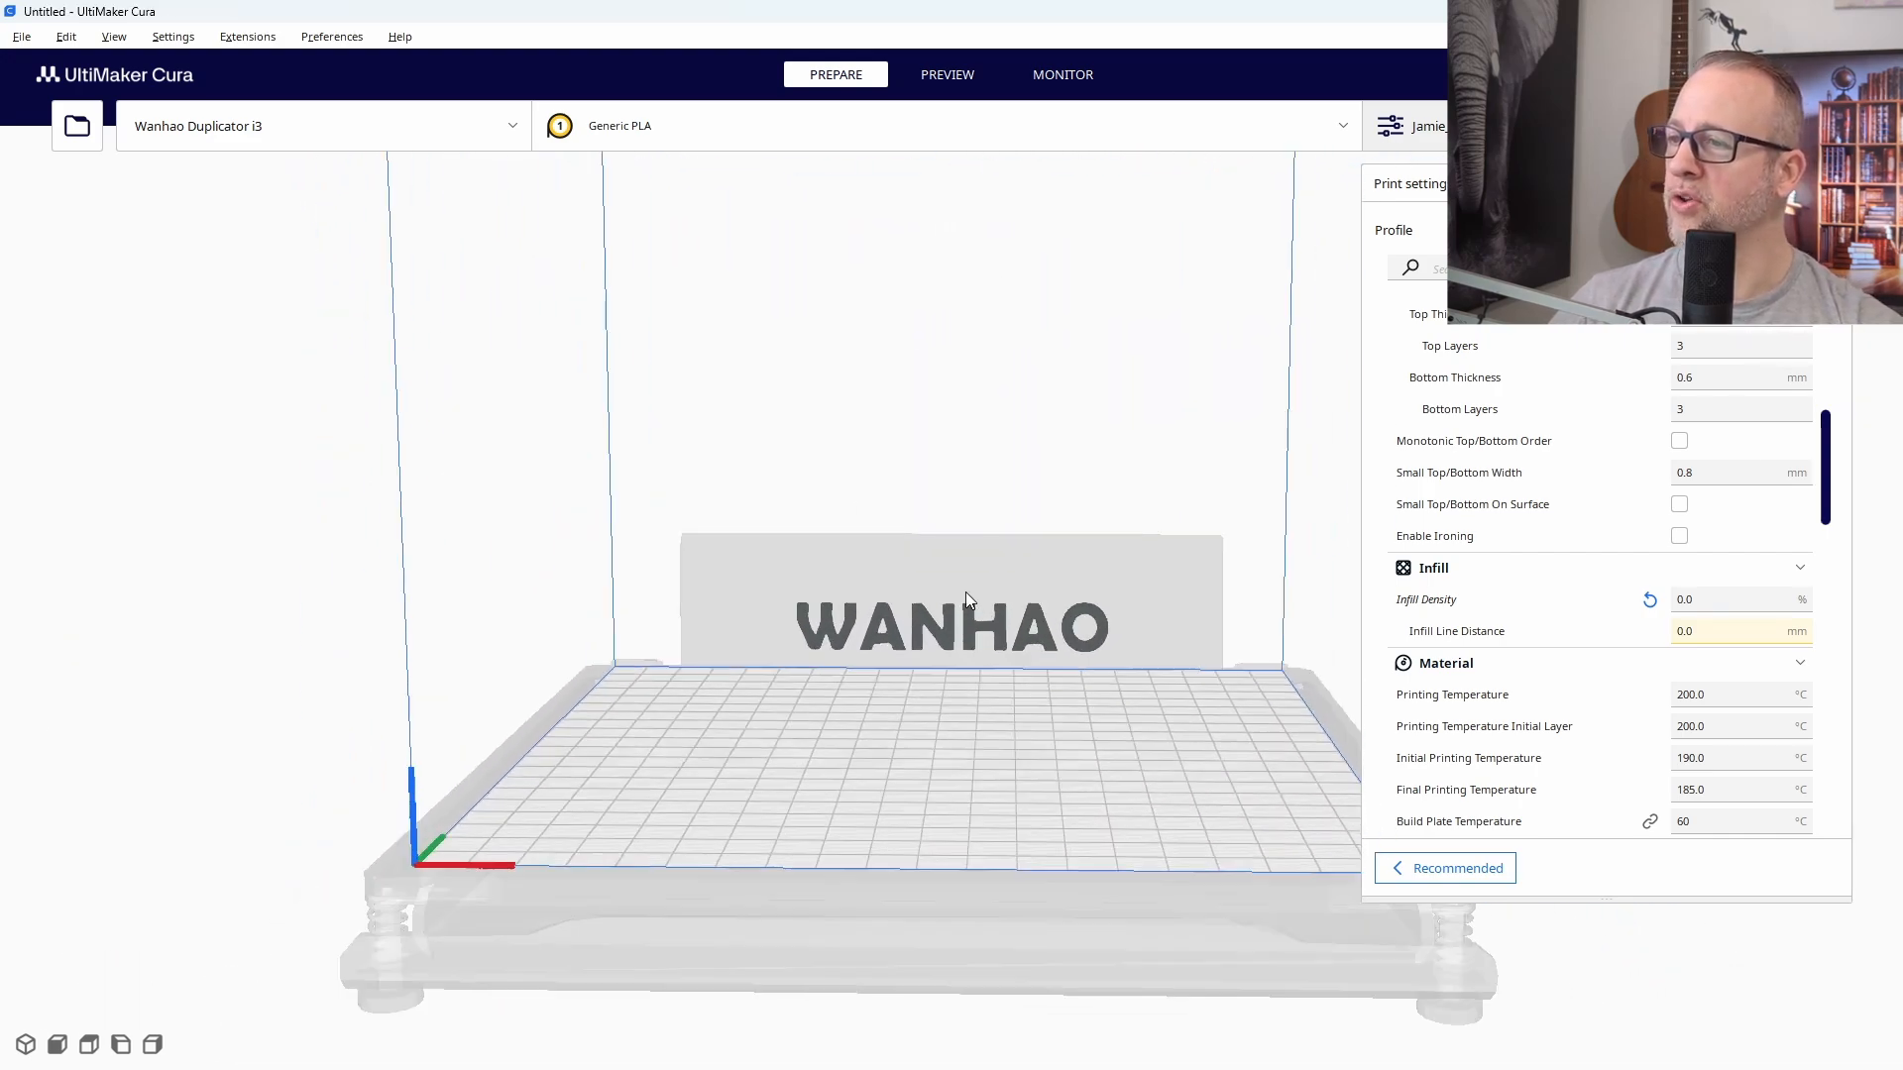
scroll(924, 592, down, 1)
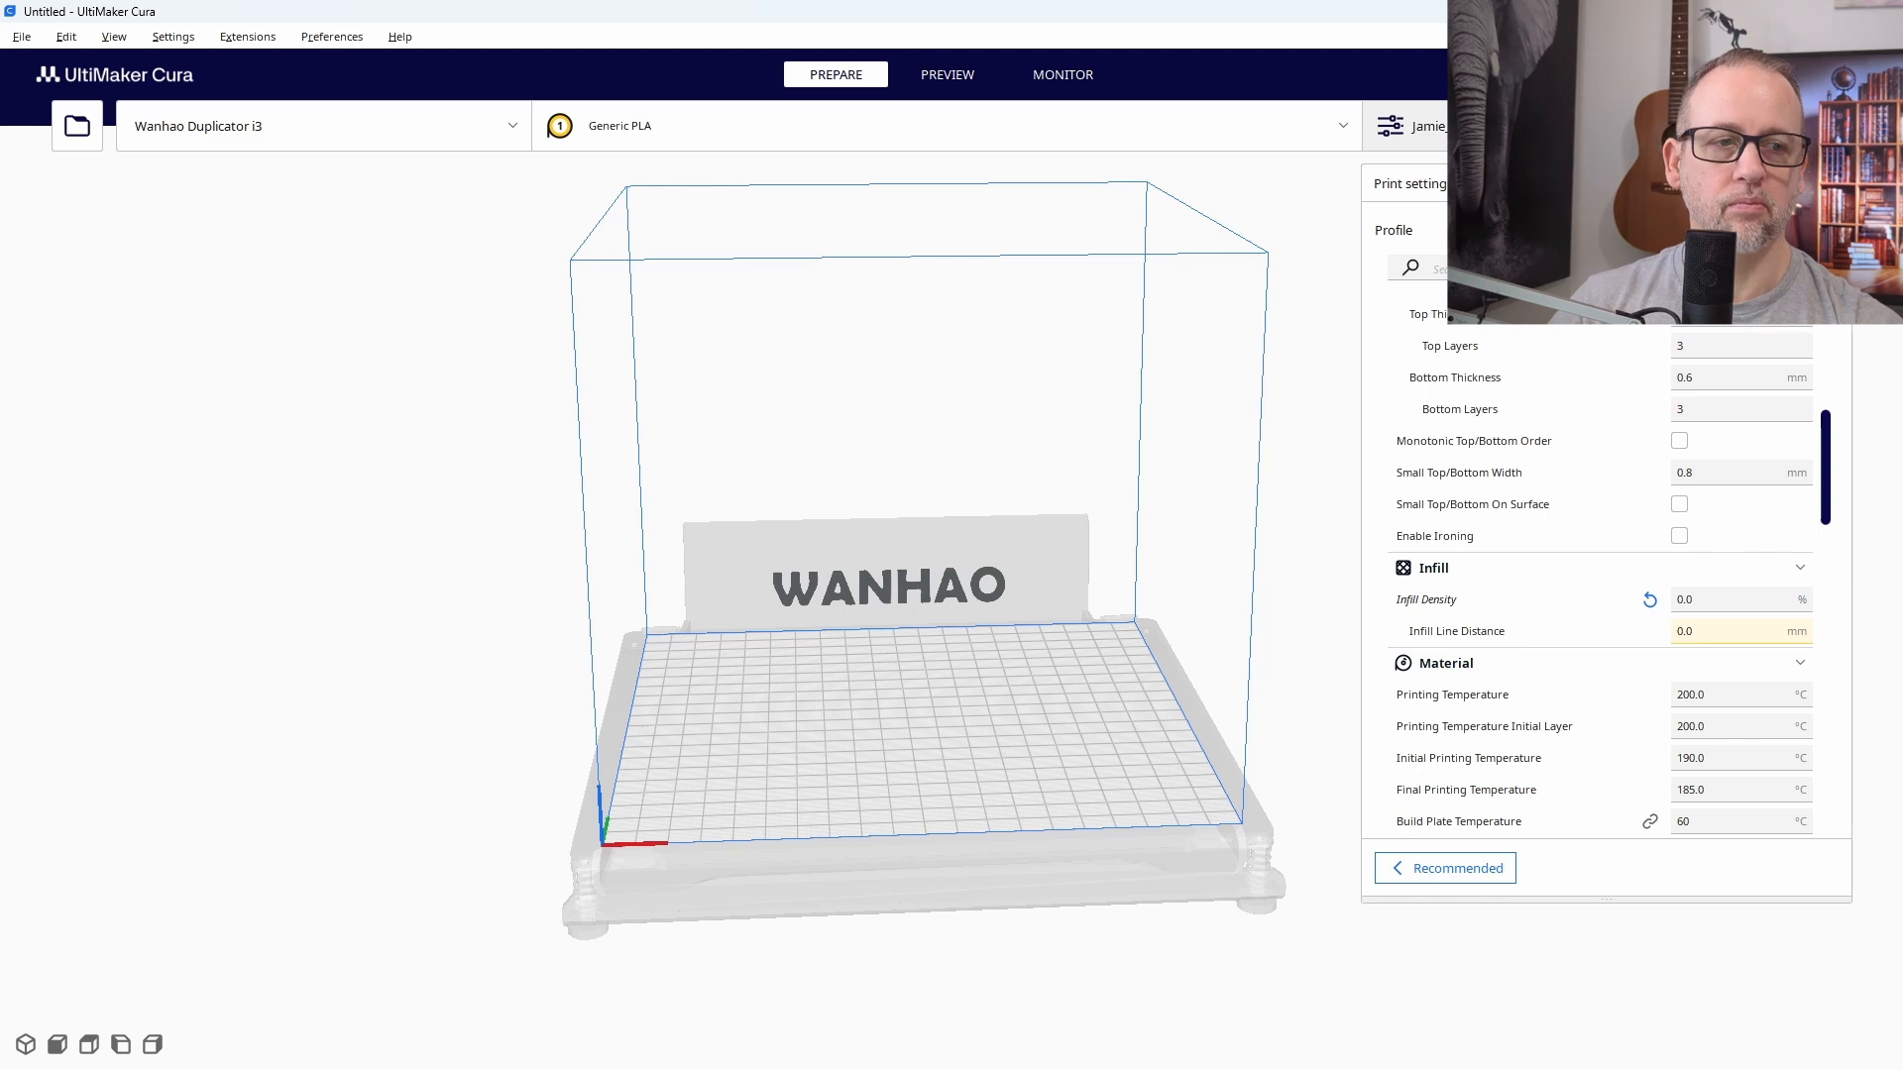
Load the exported Part Studio 1 - Part 1 model from the Downloads folder onto the build plate.
key(ctrl+o)
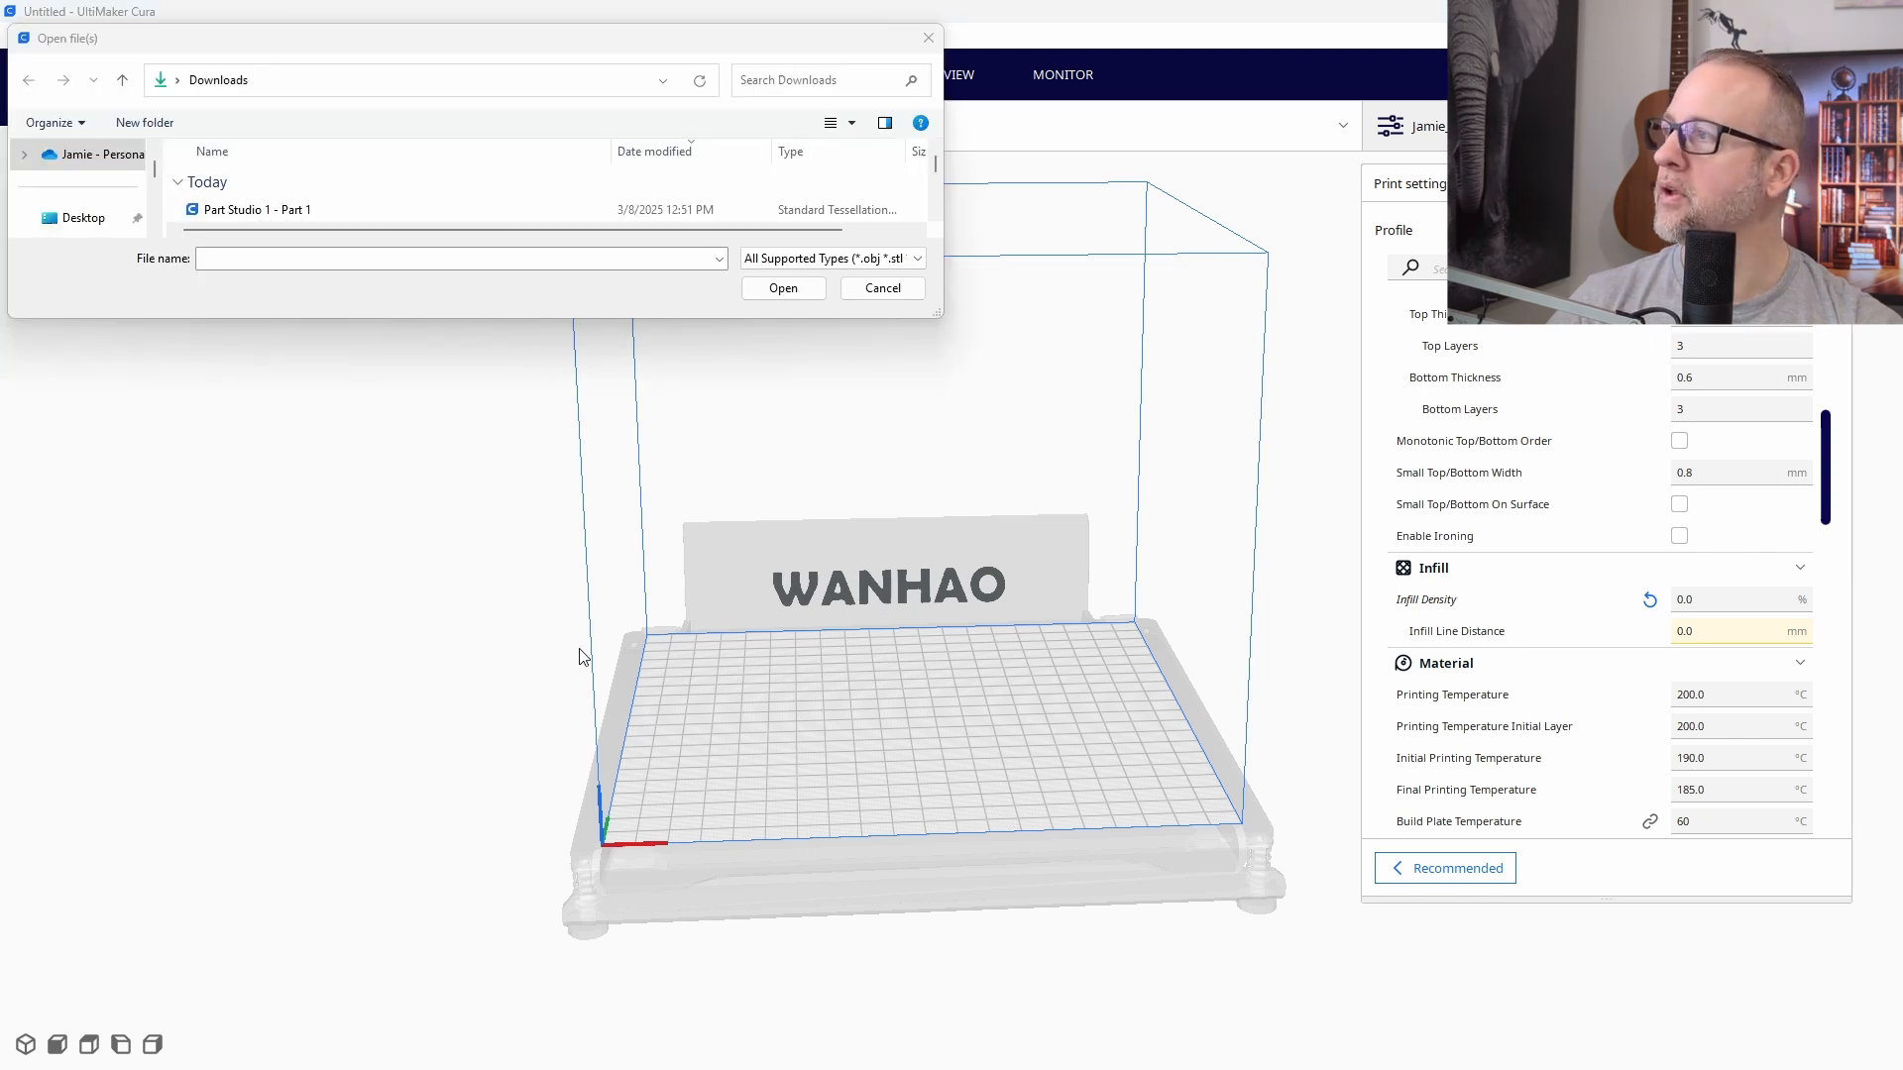
click(208, 206)
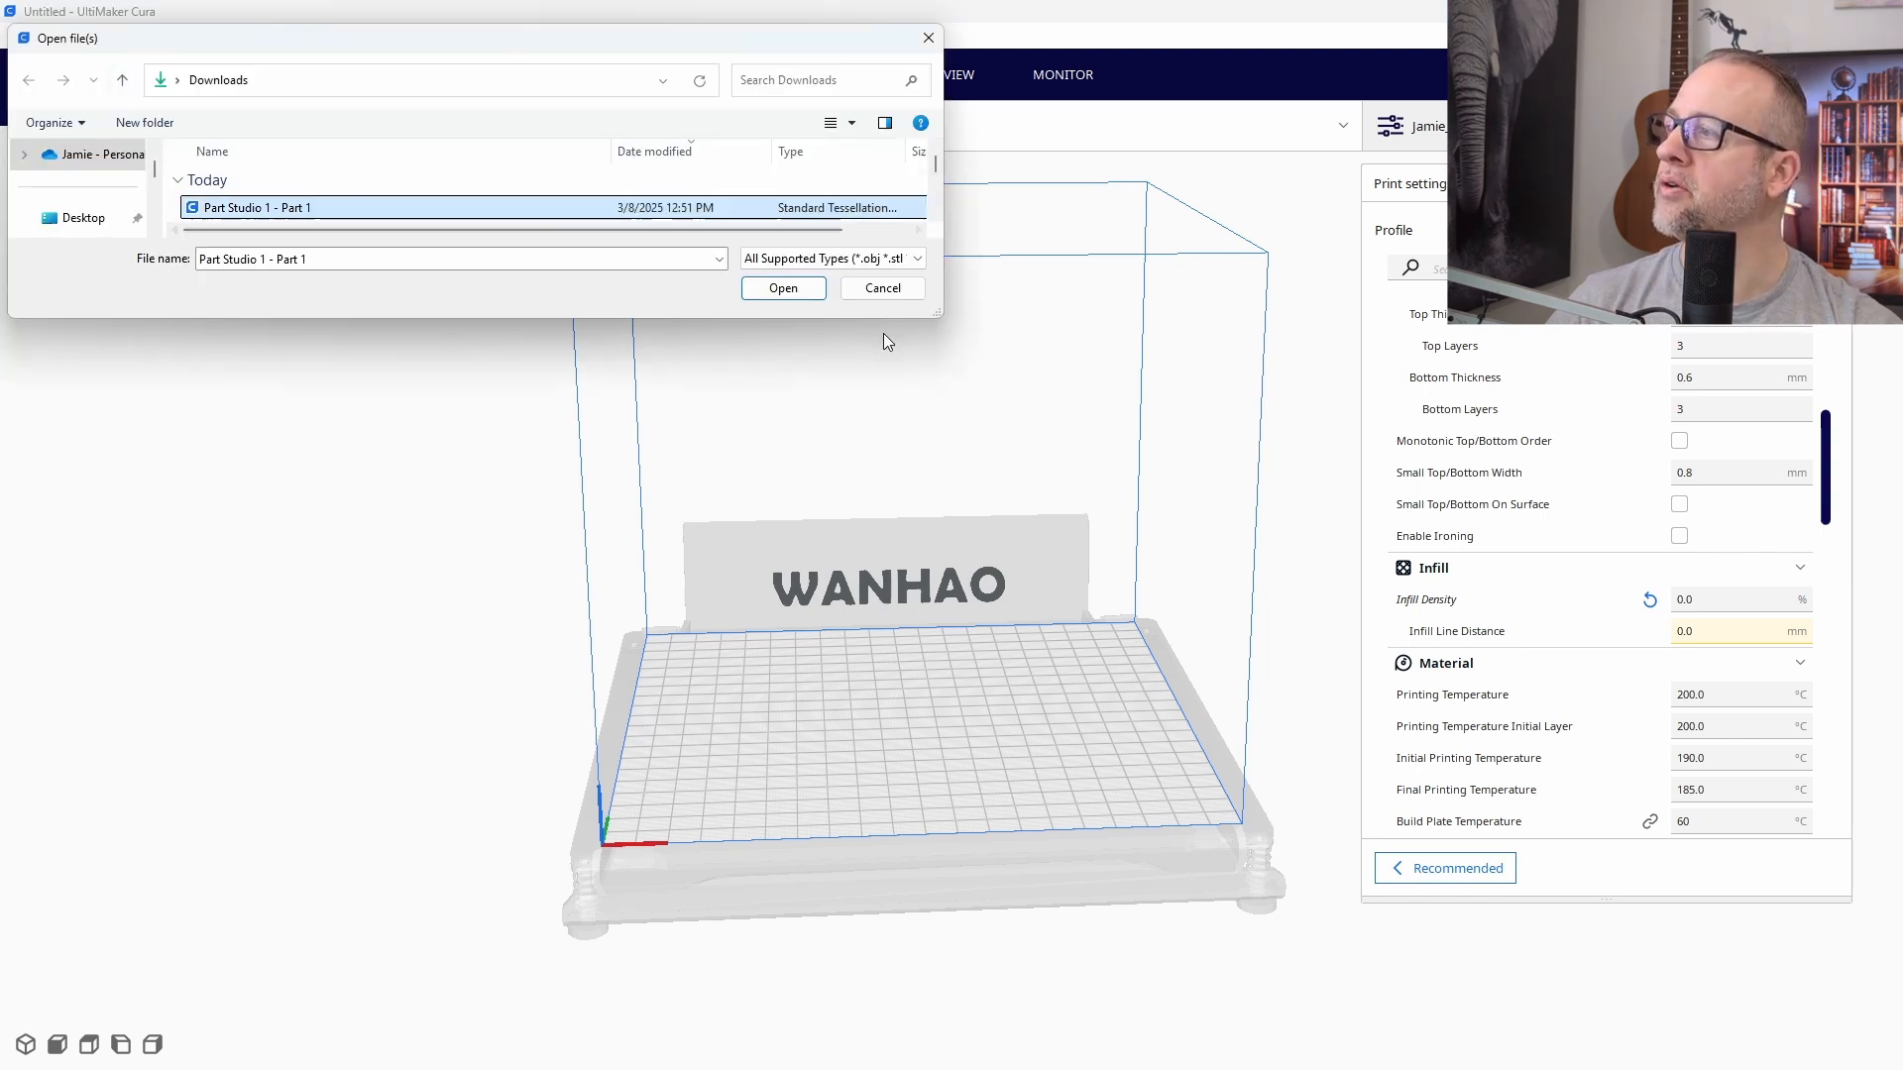
click(789, 293)
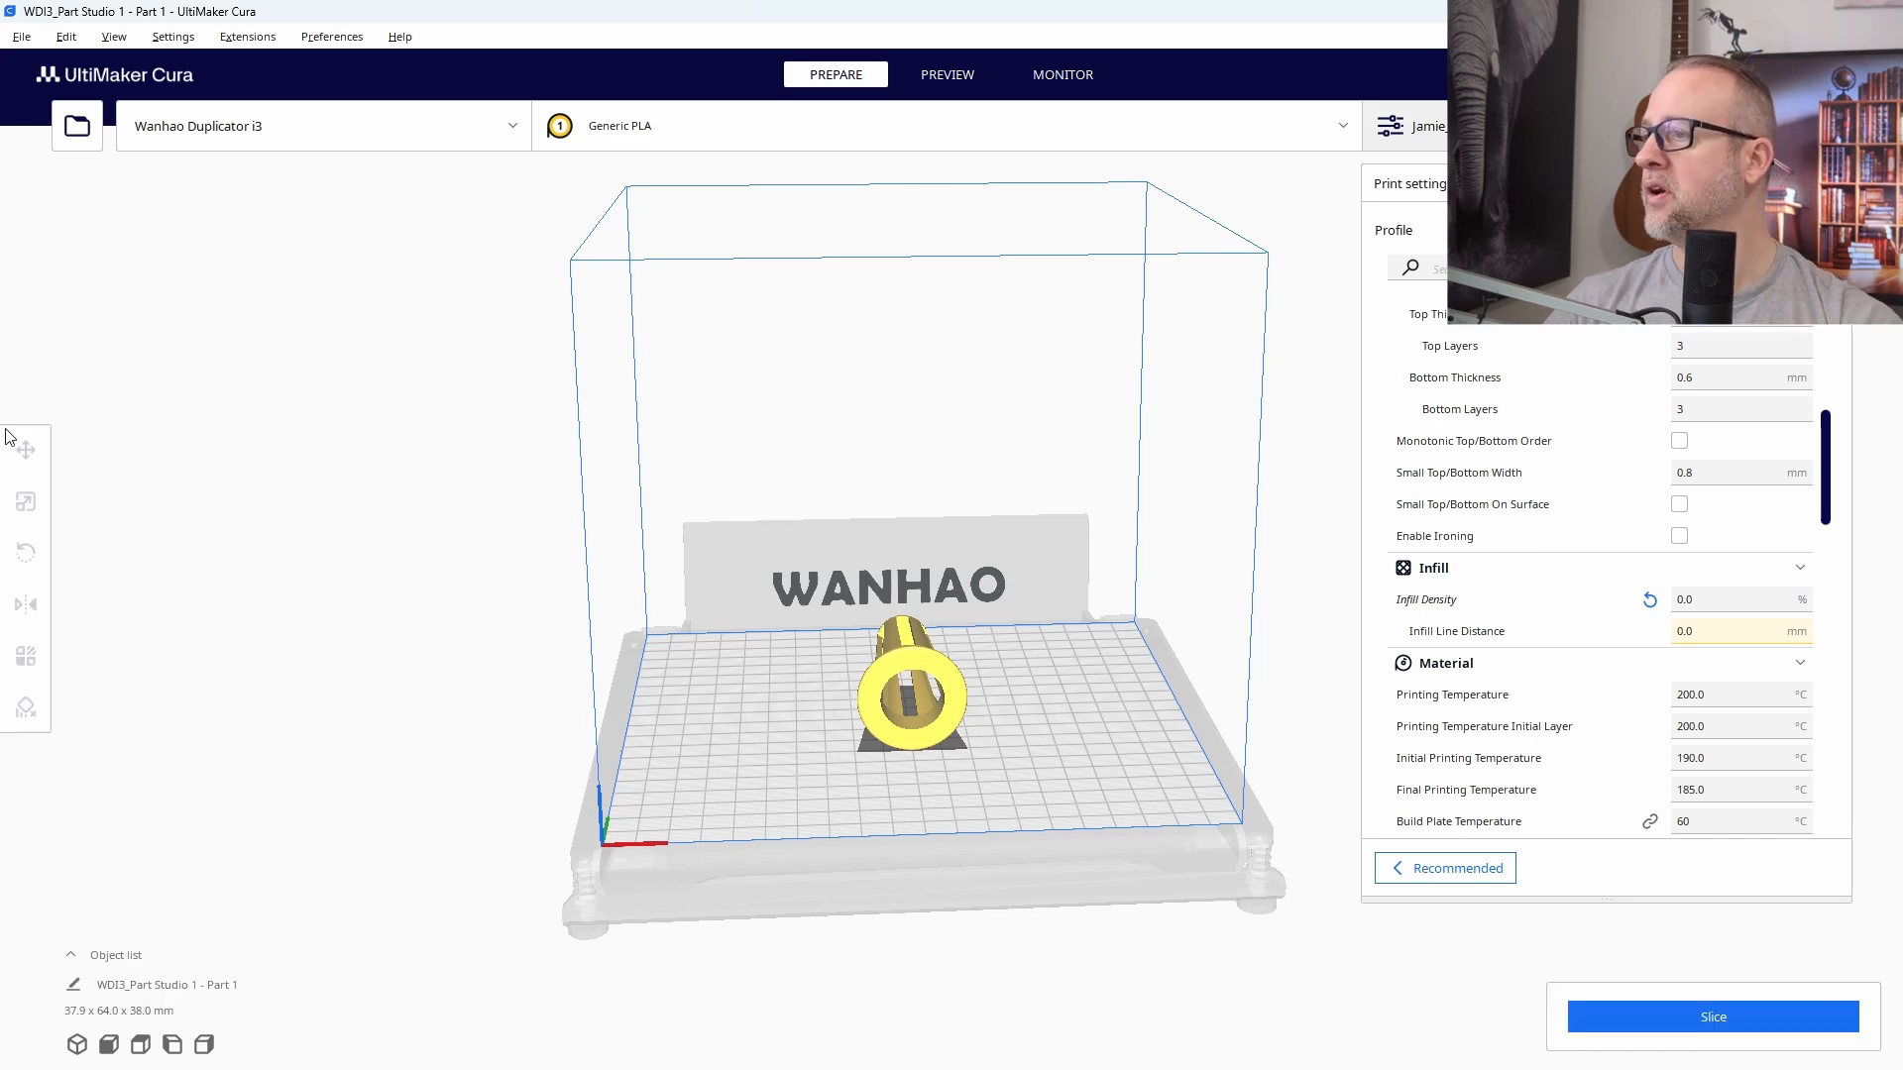
Rotate the basket 90° so it stands upright on its flange, and slice it.
click(943, 715)
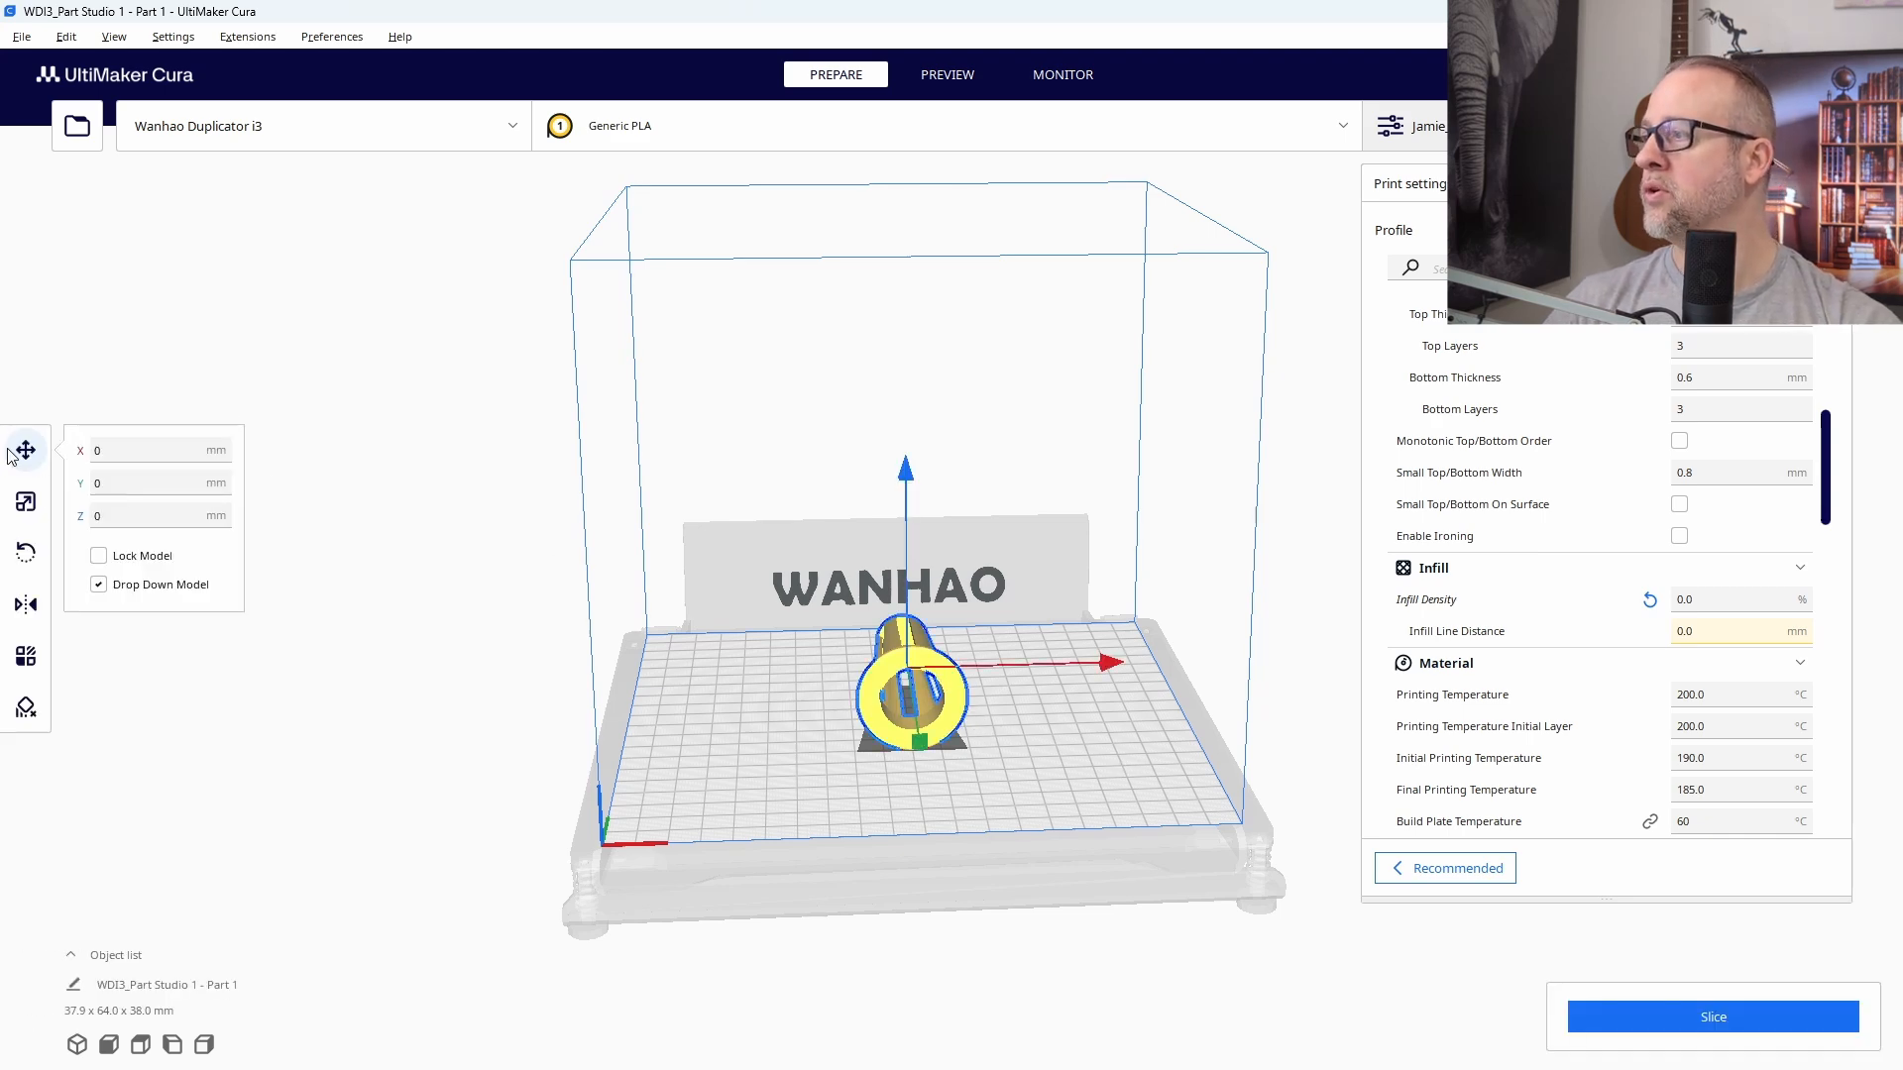
click(26, 553)
right_drag(535, 634, 984, 486)
drag(984, 486, 1181, 783)
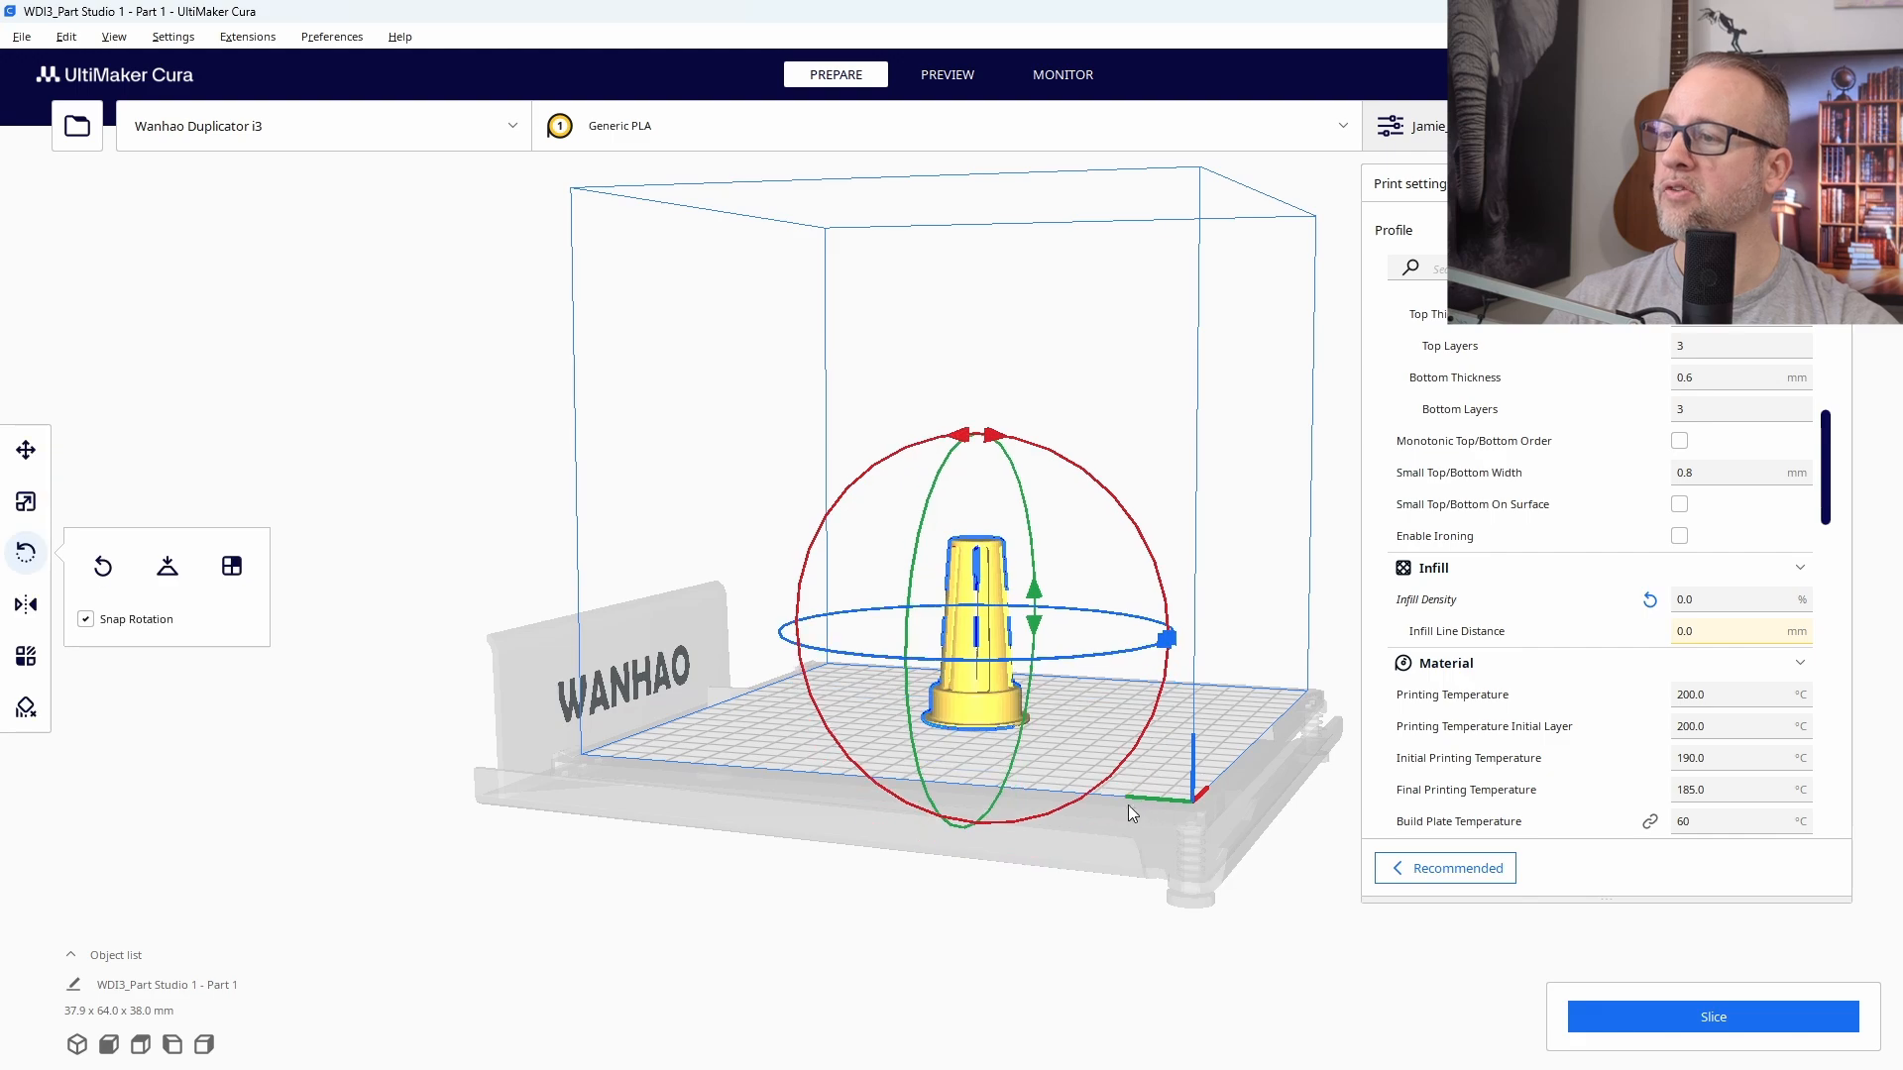
right_drag(1182, 773, 888, 778)
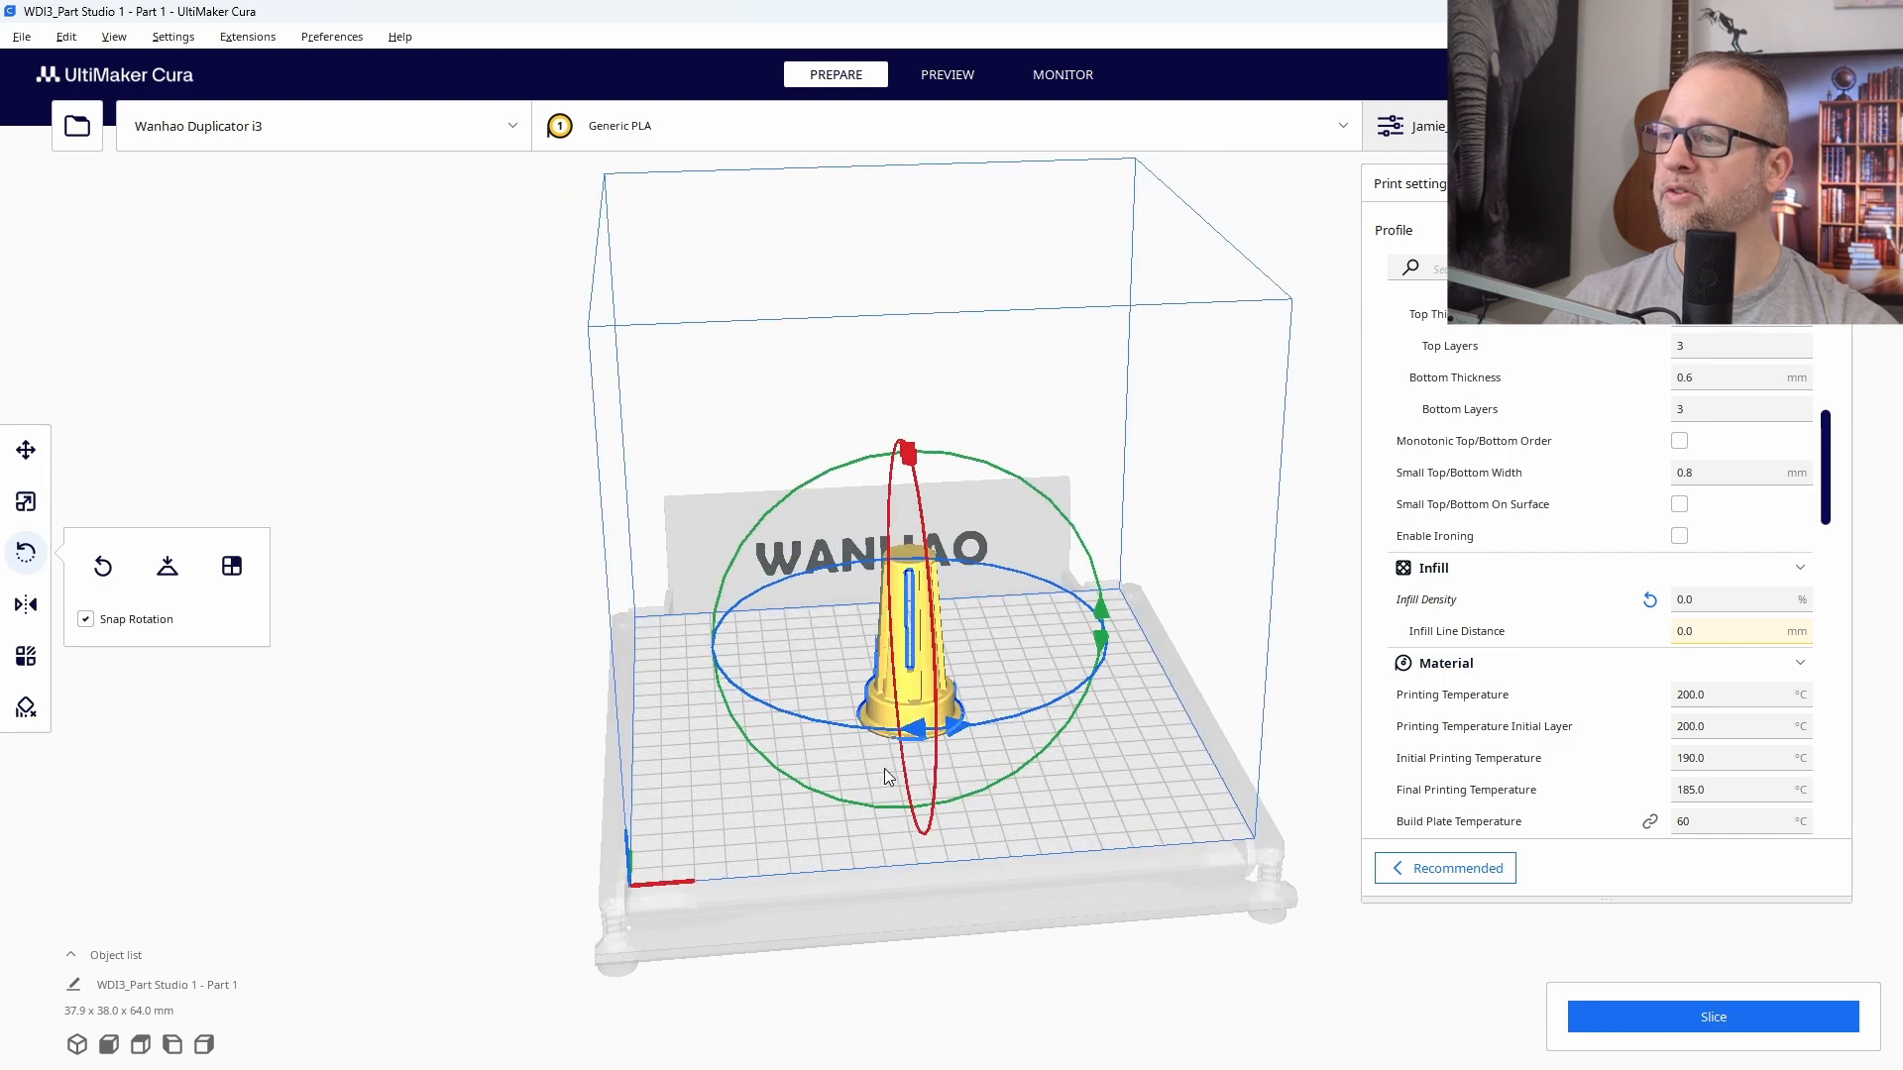
right_drag(955, 681, 1044, 839)
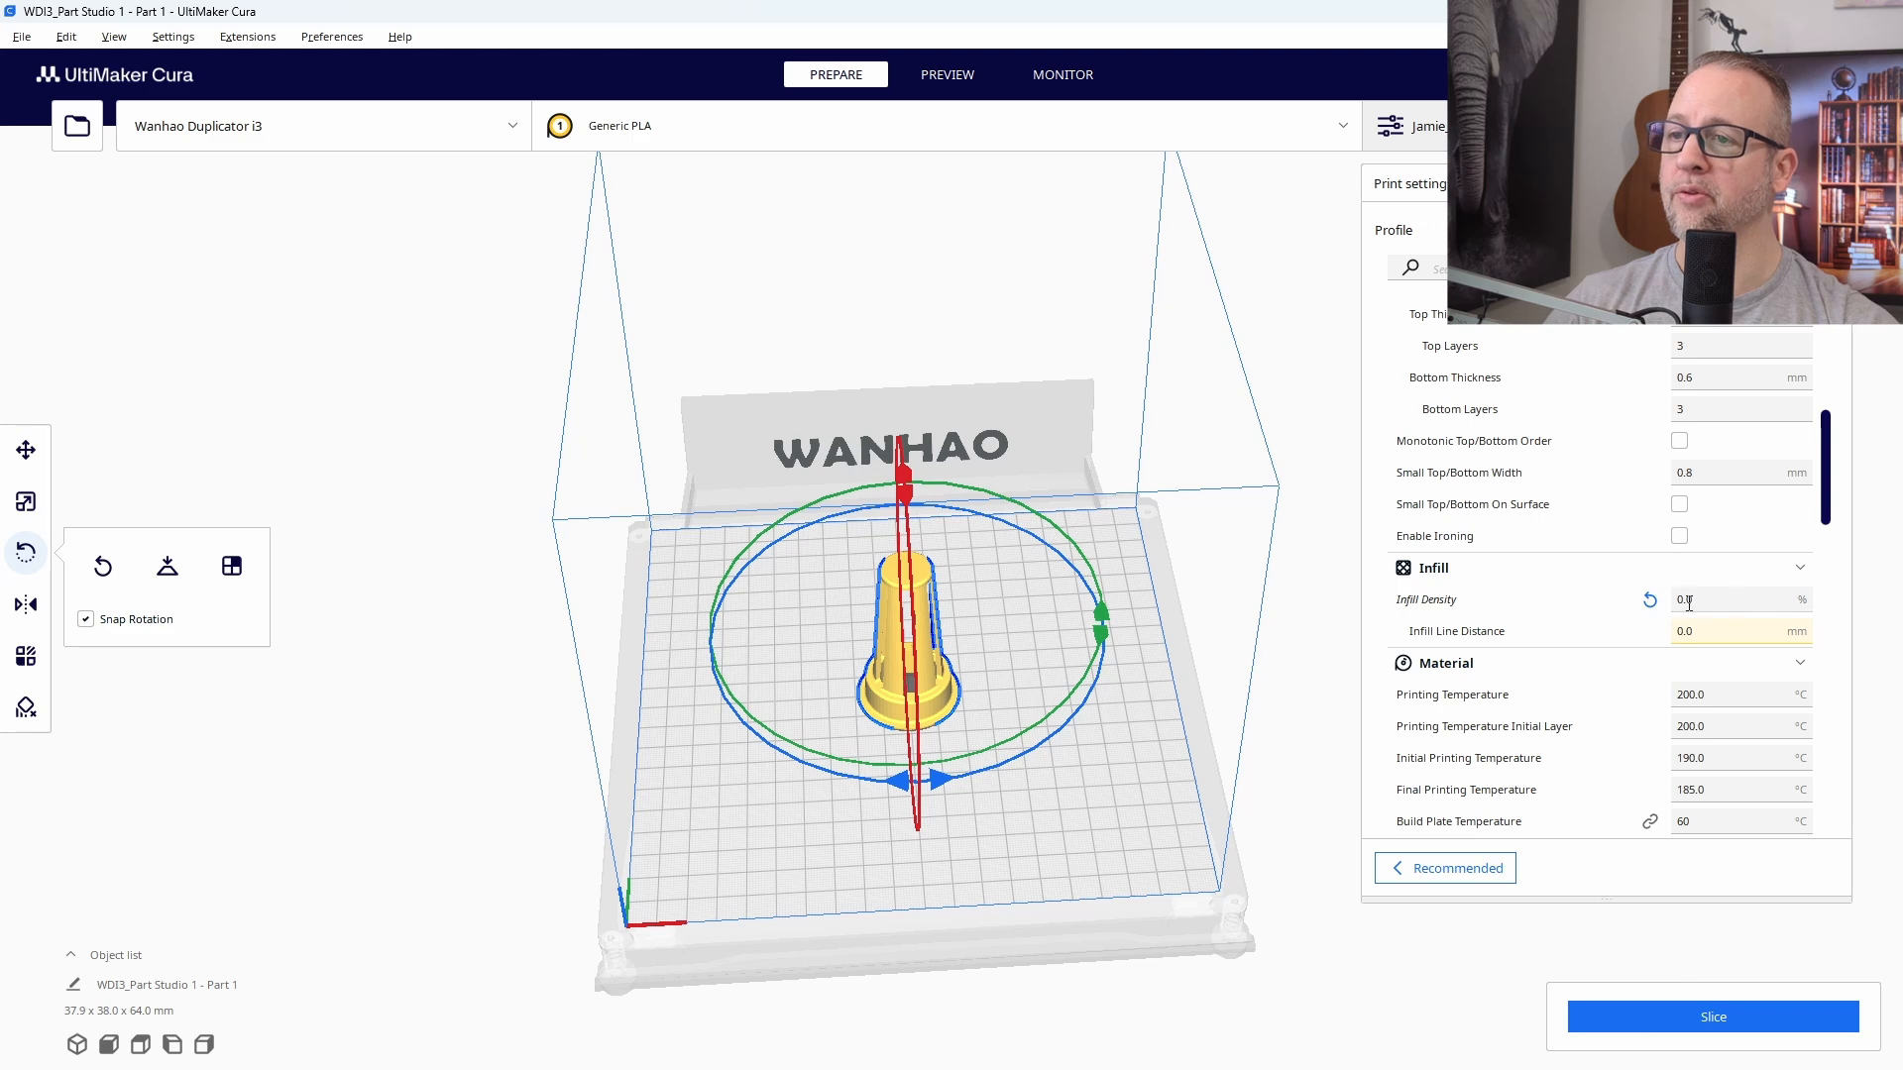
click(1696, 1027)
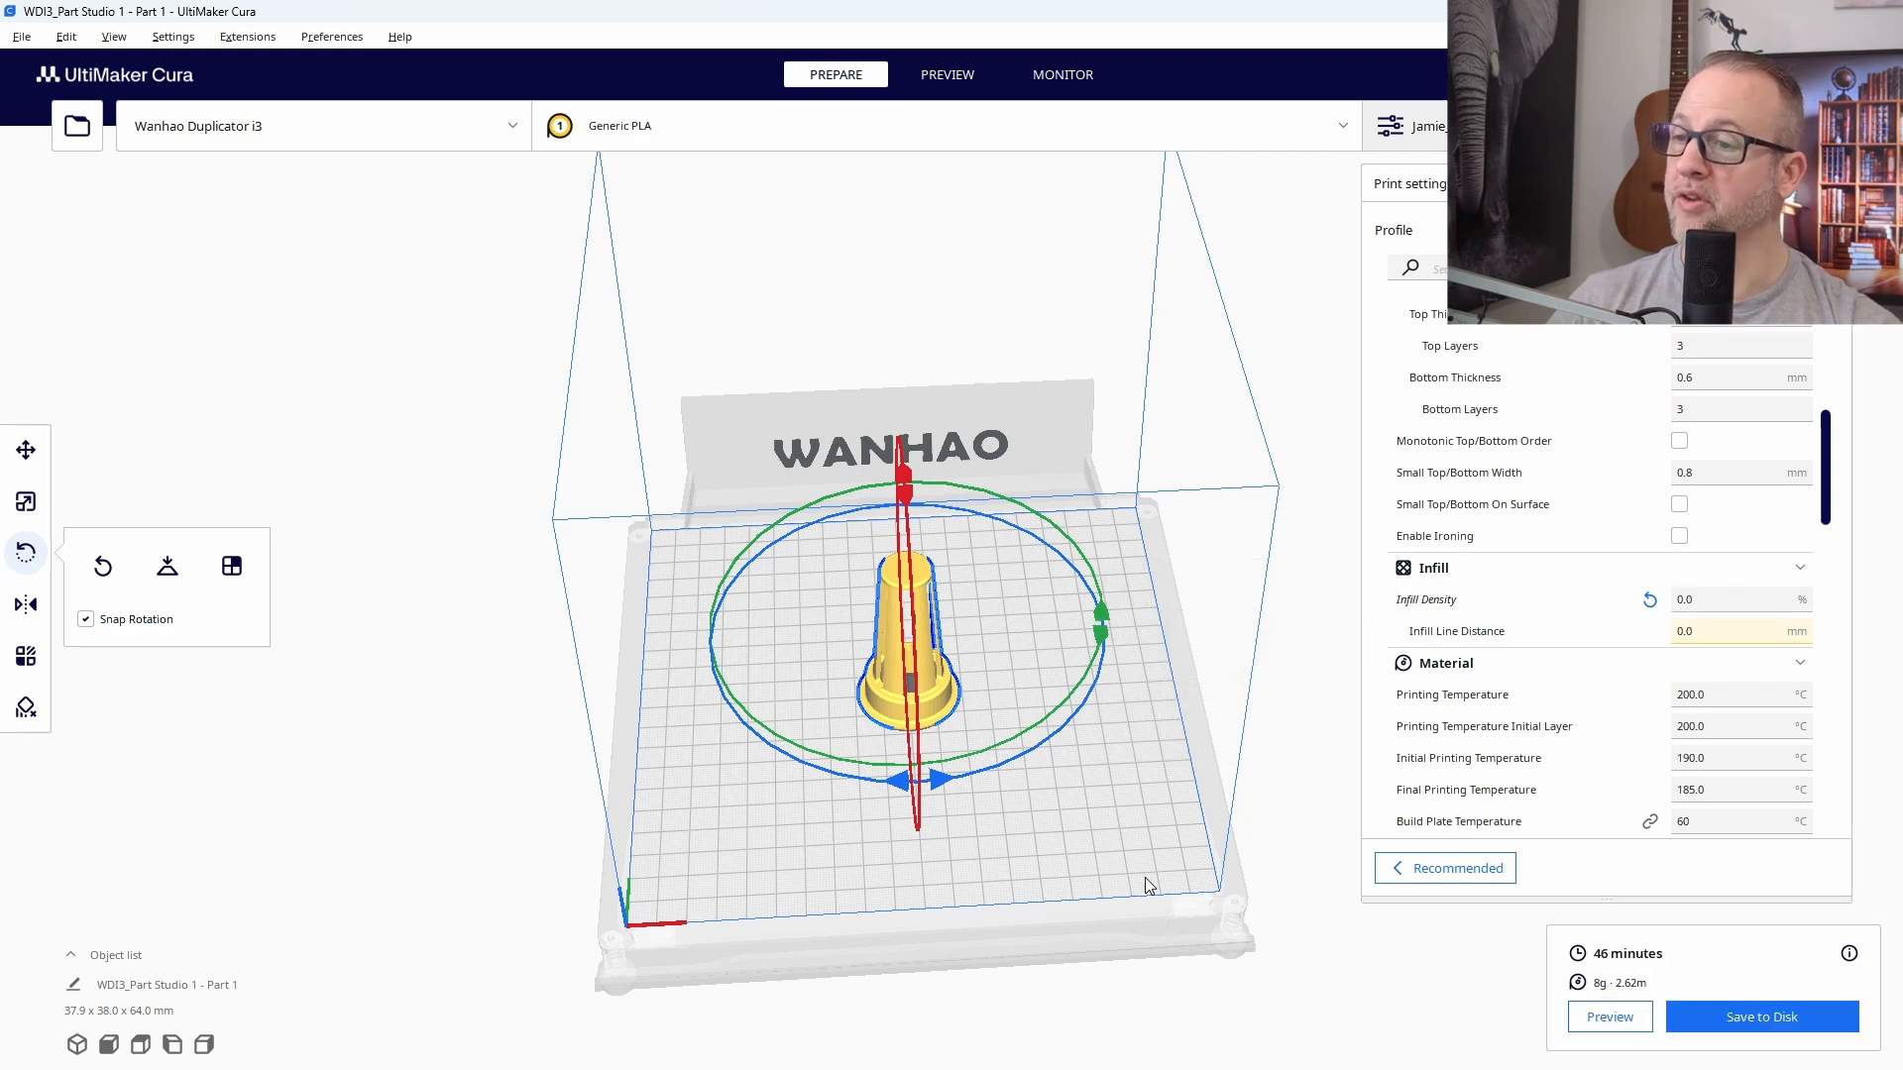
Examine the sliced basket from several angles and check its layer preview at layer 165 and layer 25.
right_drag(1060, 820, 1047, 728)
right_drag(908, 700, 945, 730)
scroll(945, 731, up, 5)
middle_drag(944, 730, 1019, 576)
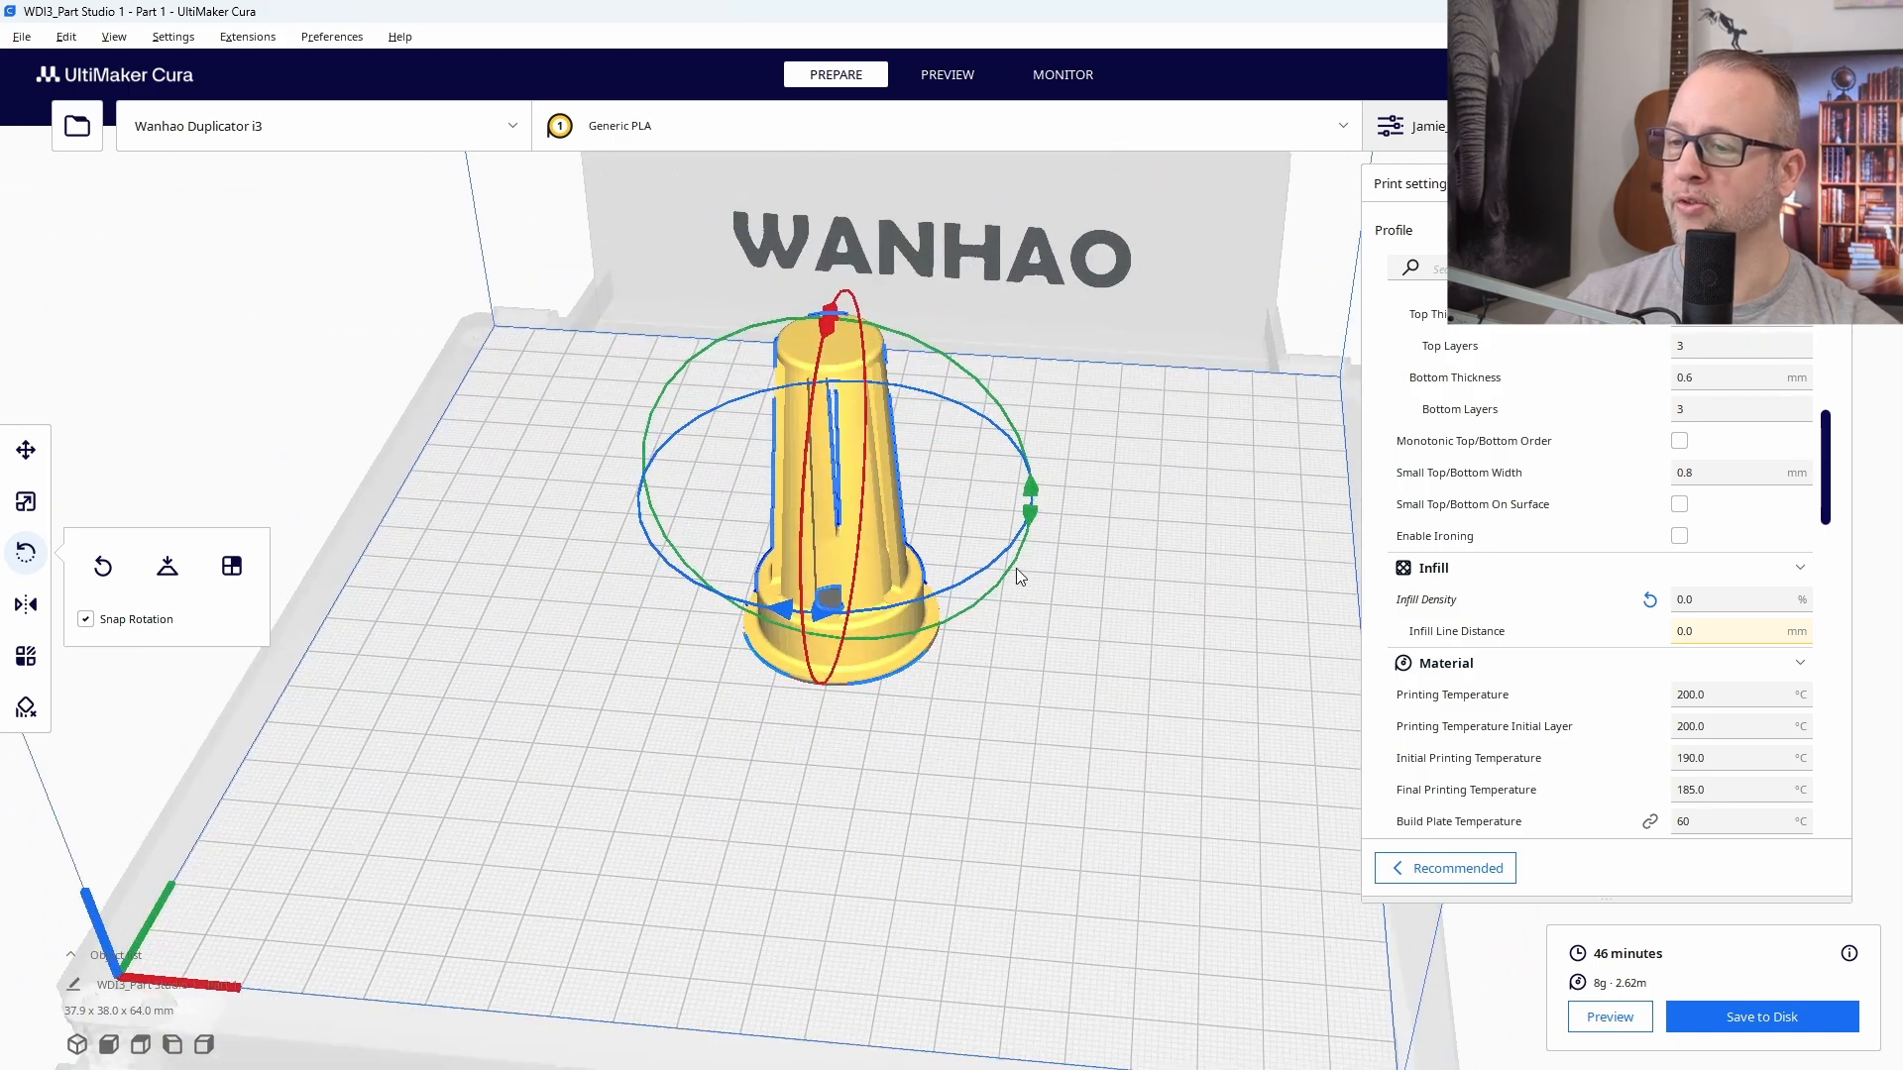
right_drag(1025, 674, 1096, 714)
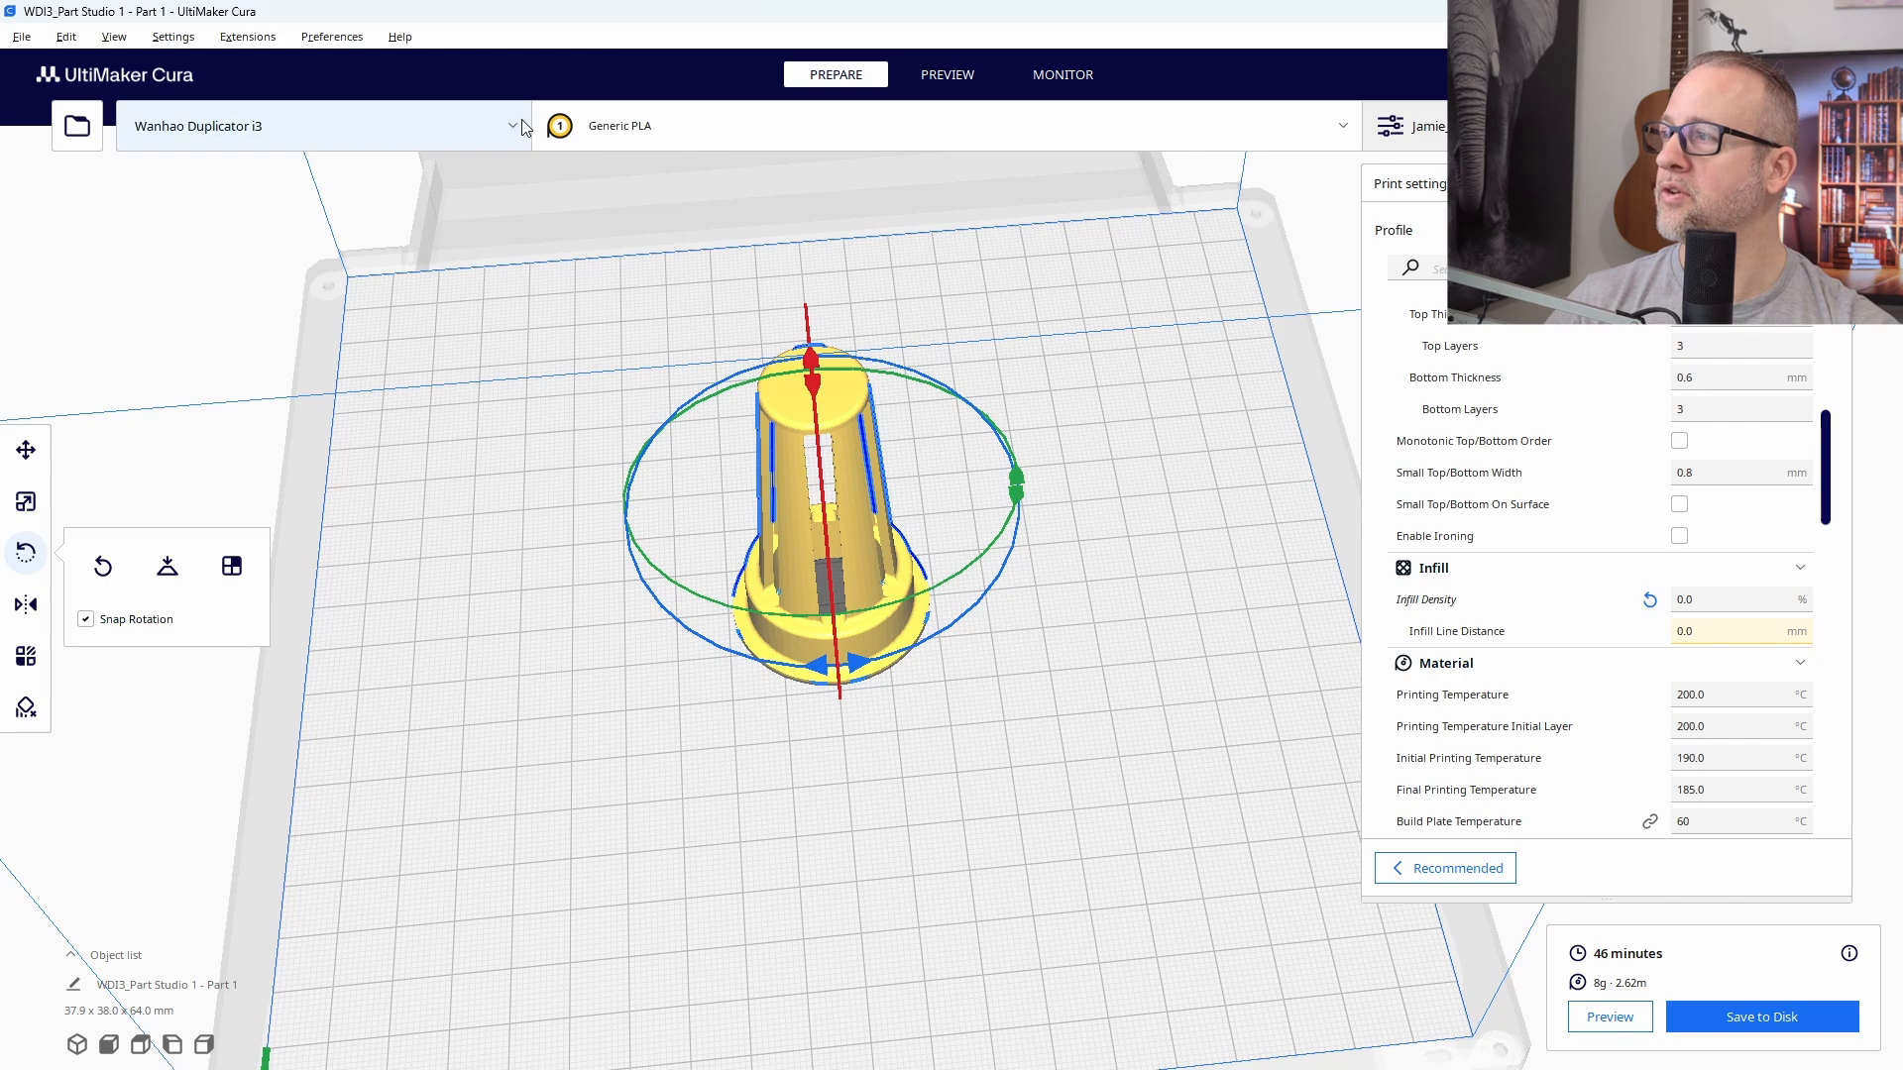
click(1609, 1017)
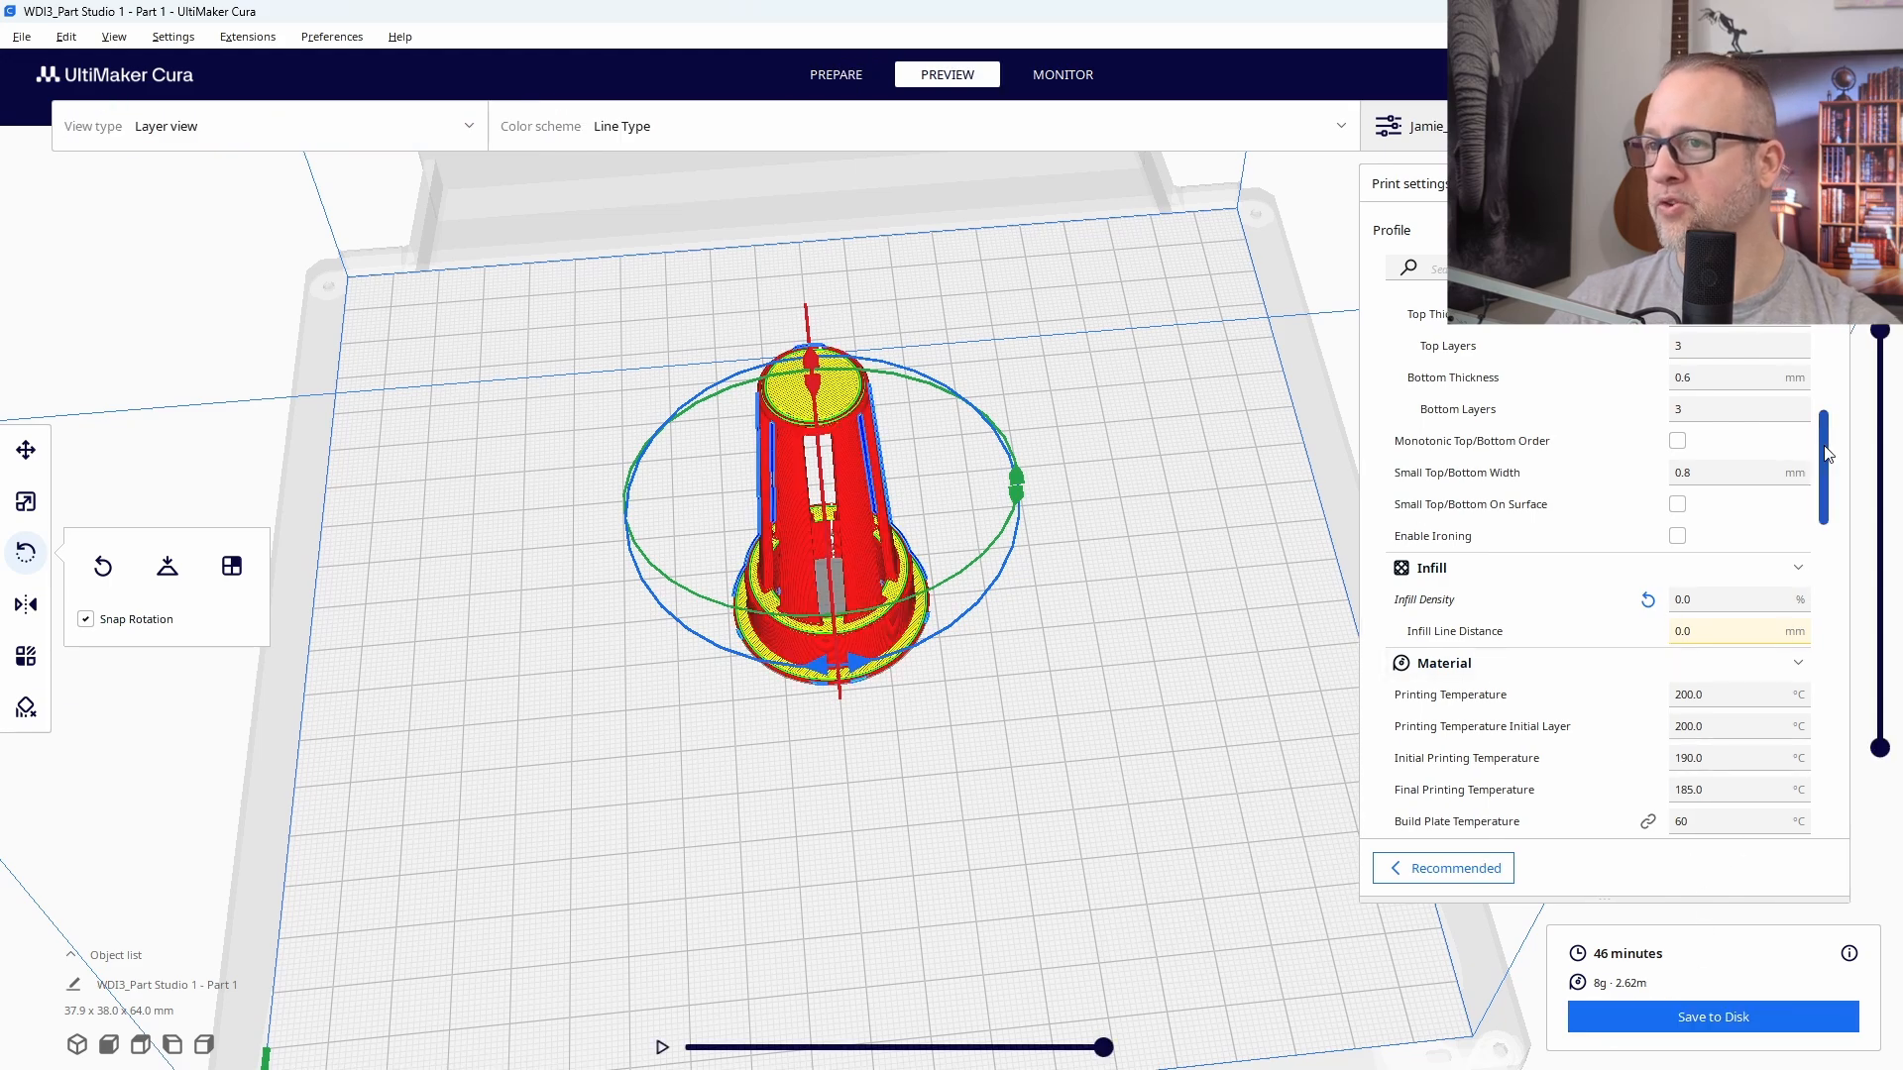
drag(1880, 337, 1880, 421)
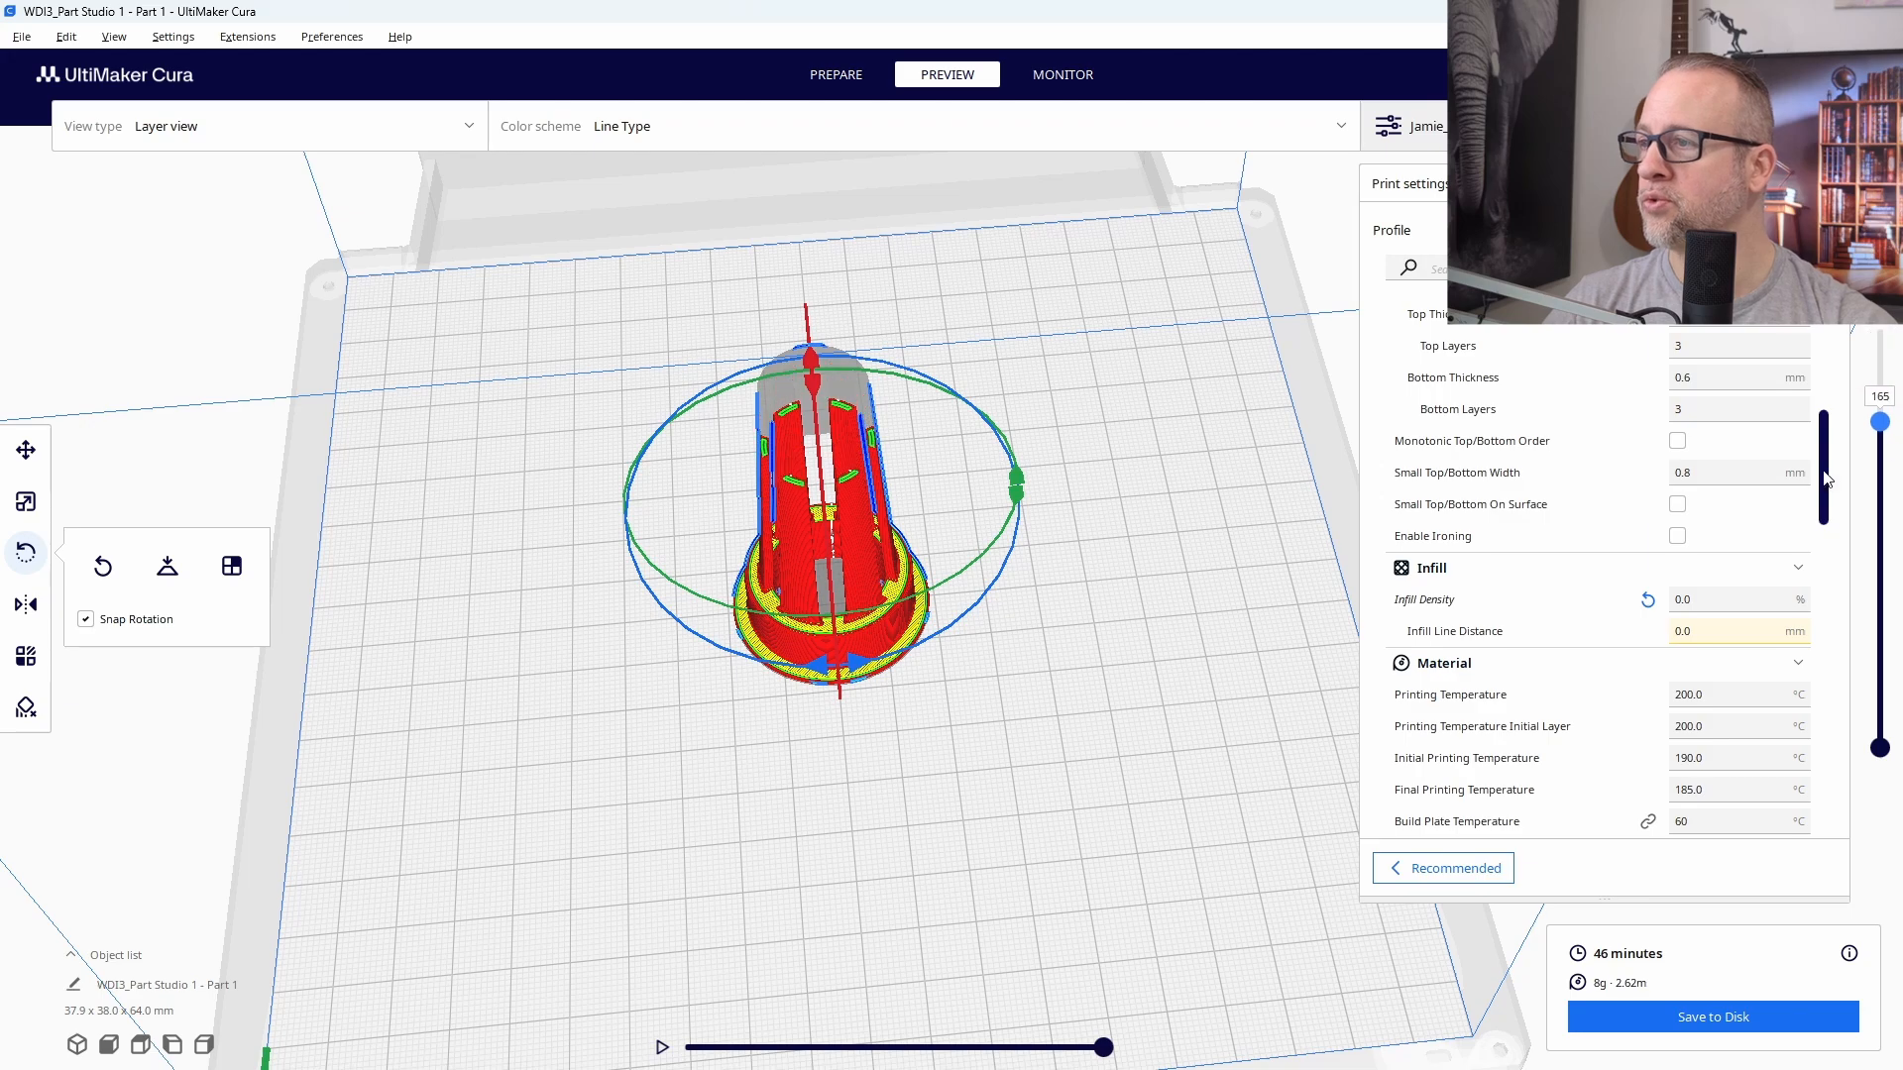
scroll(757, 460, up, 5)
right_drag(757, 460, 1113, 493)
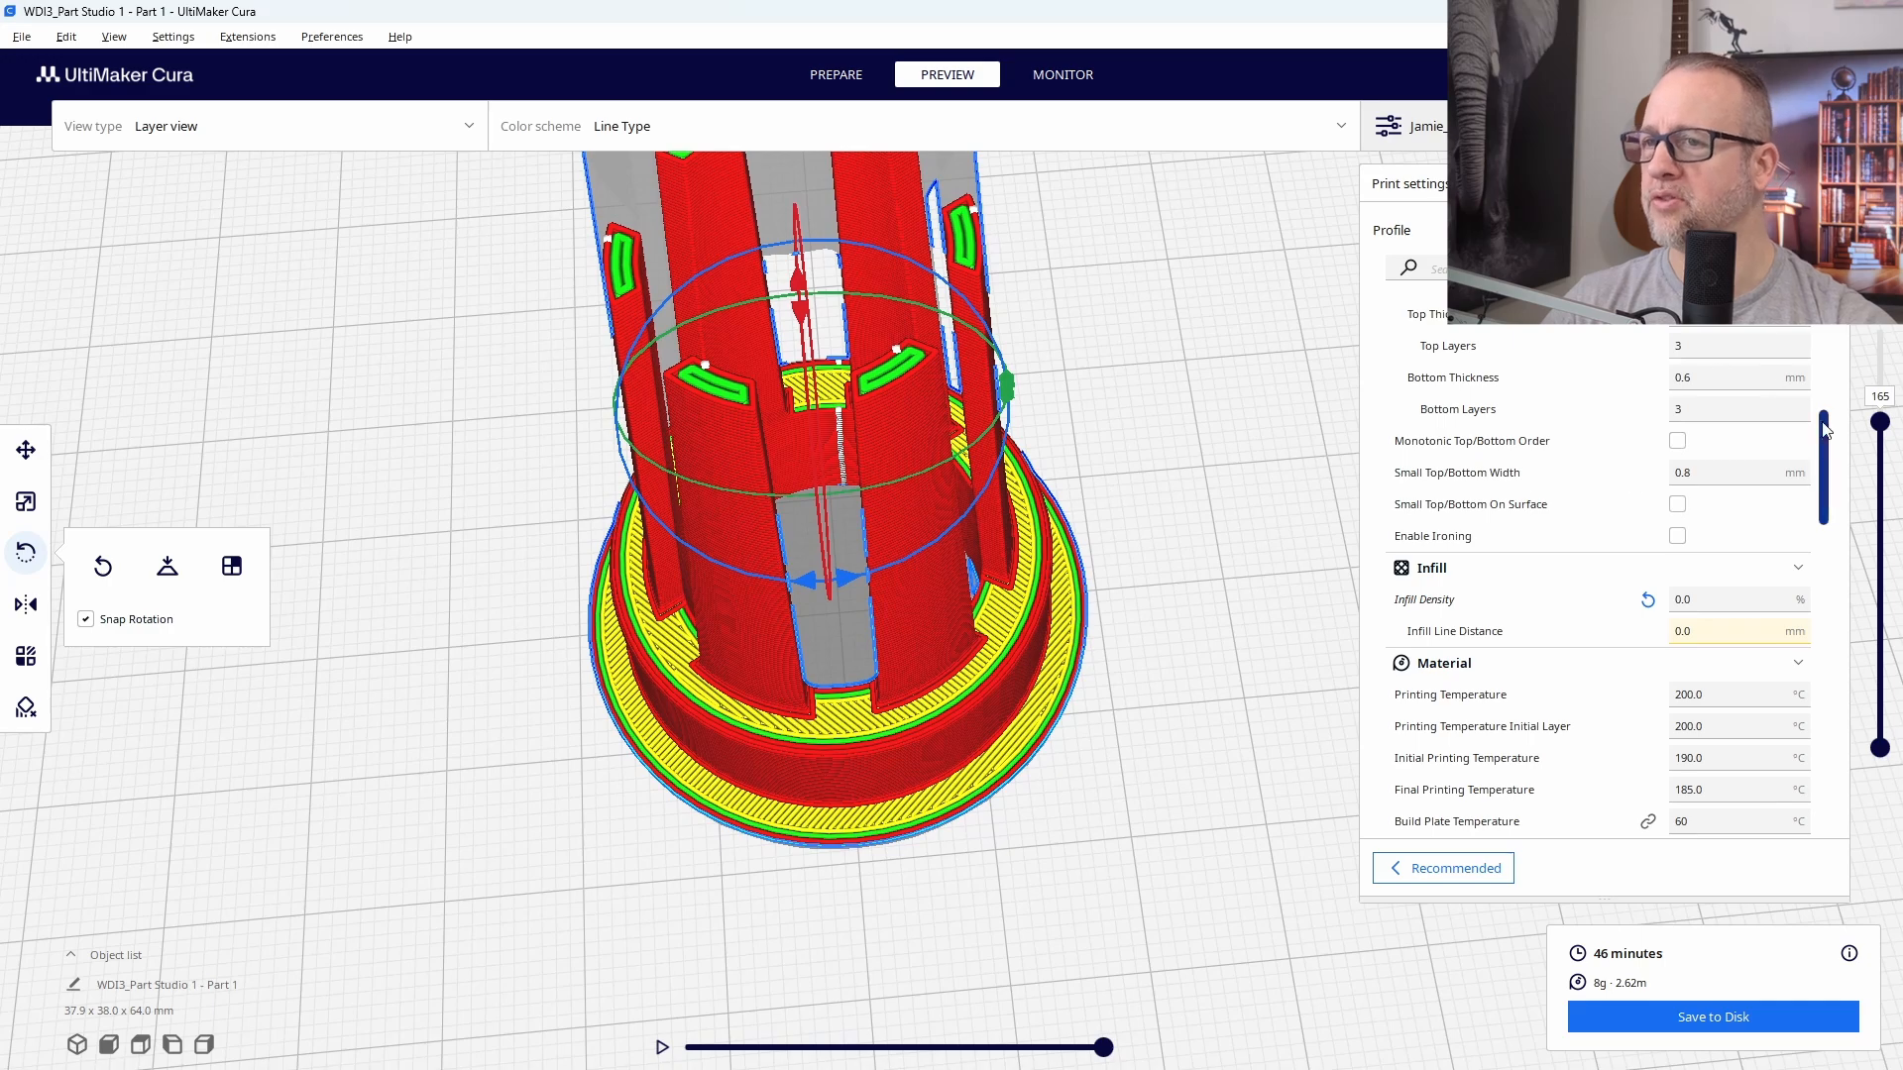
drag(1880, 421, 1880, 675)
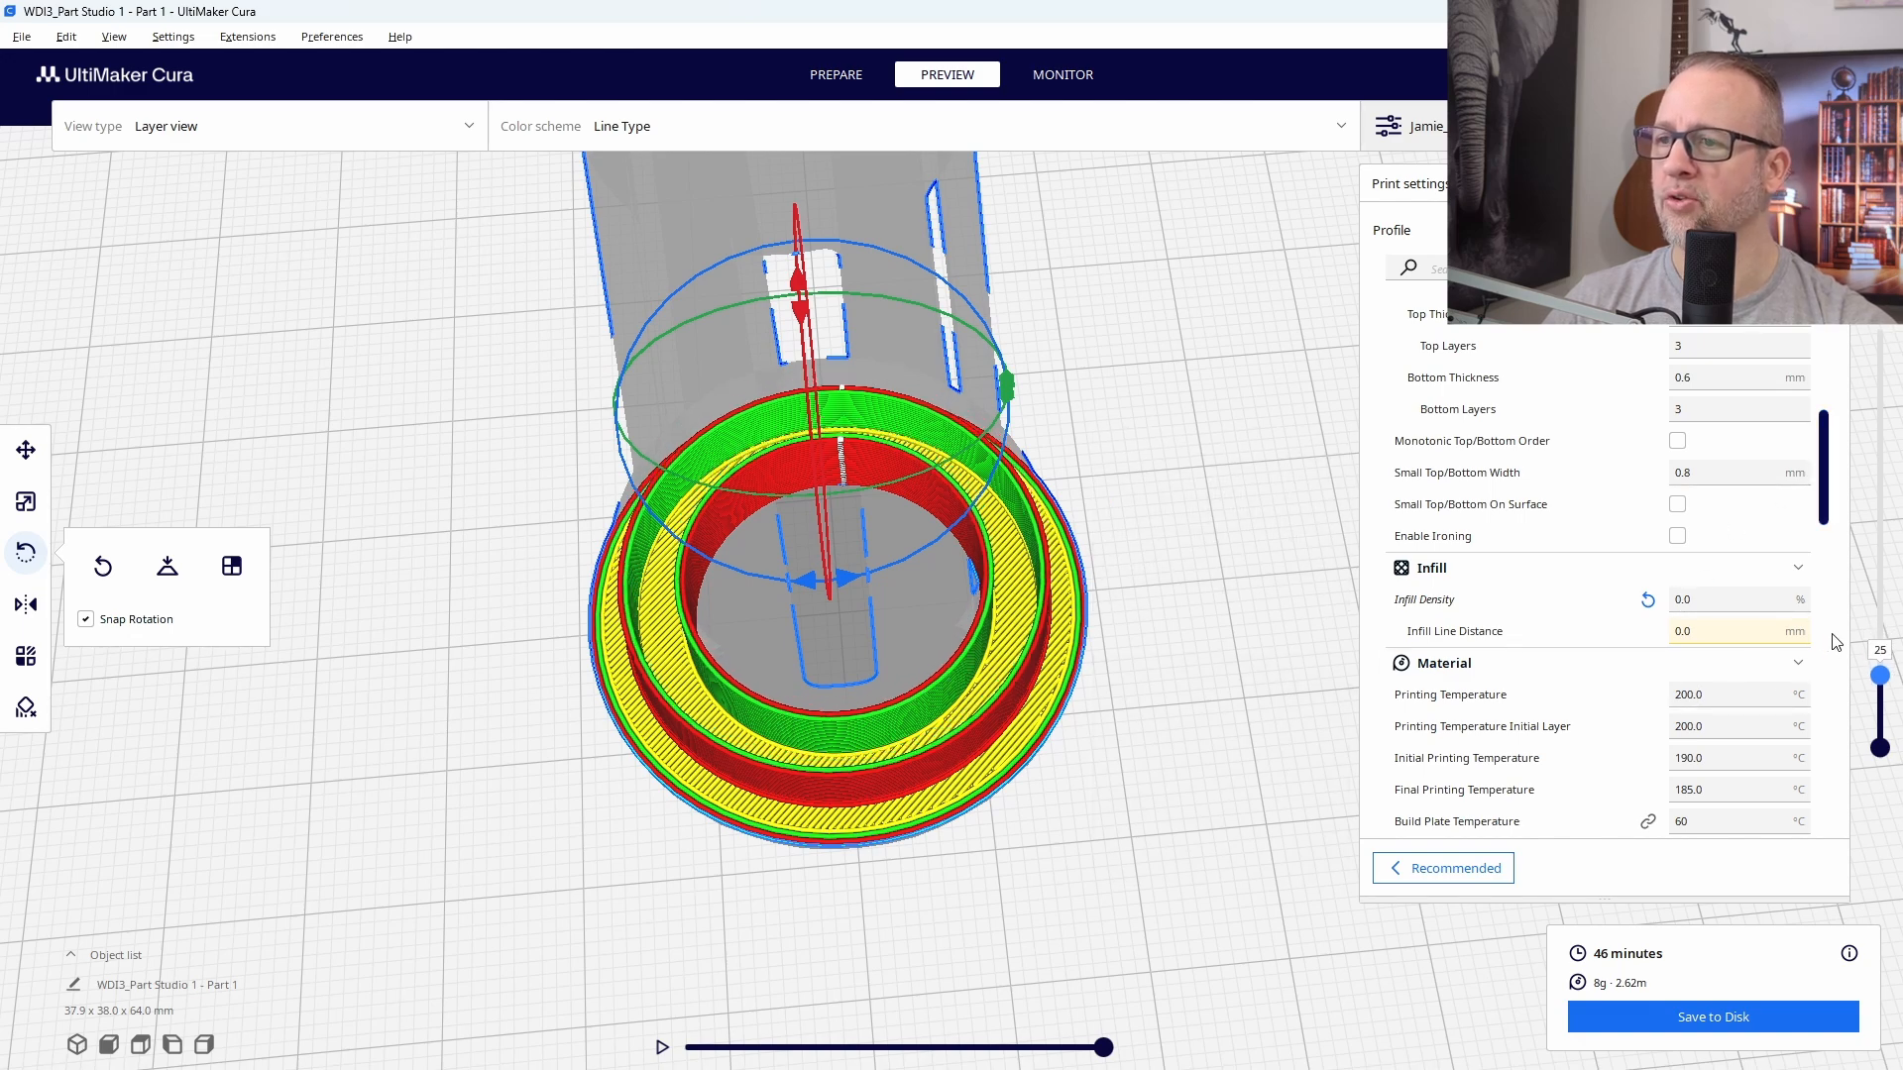
Set the infill density to 1% and slice the basket again.
scroll(1828, 645, down, 3)
scroll(1829, 645, down, 4)
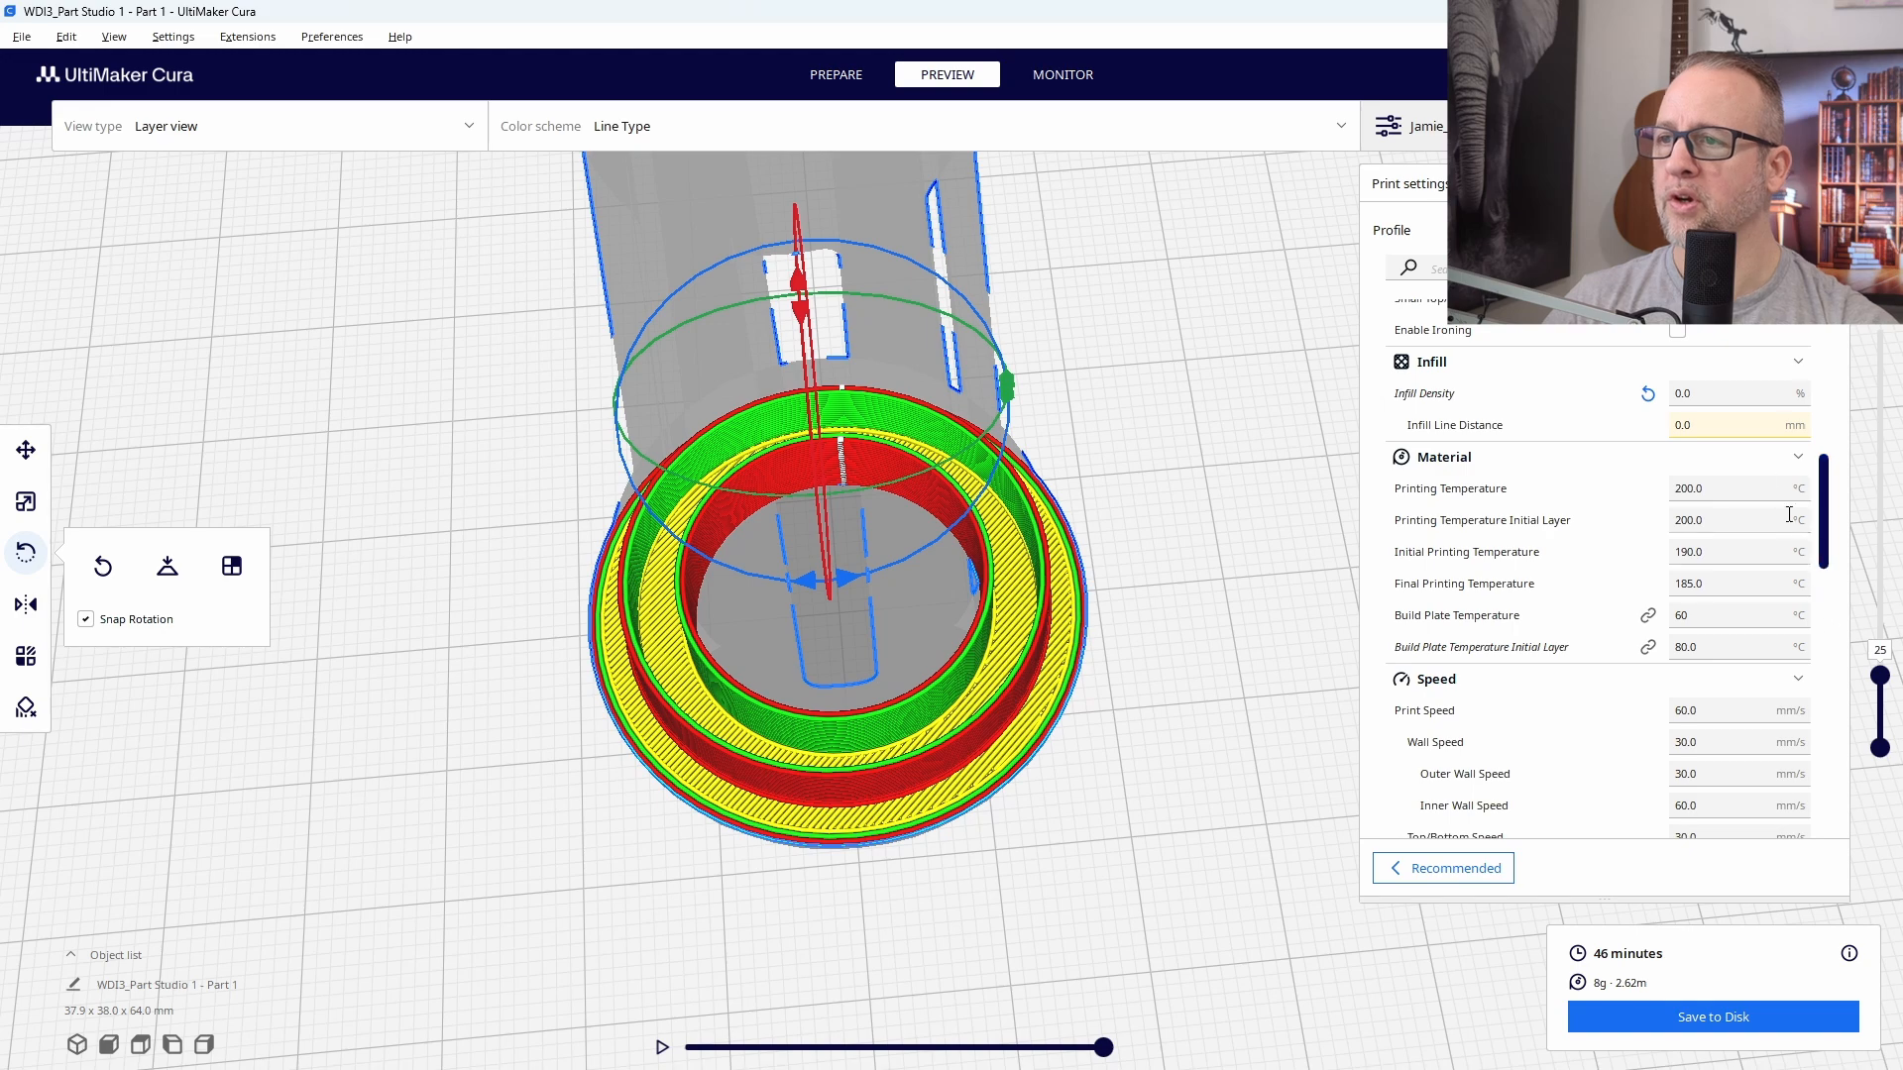
click(1706, 393)
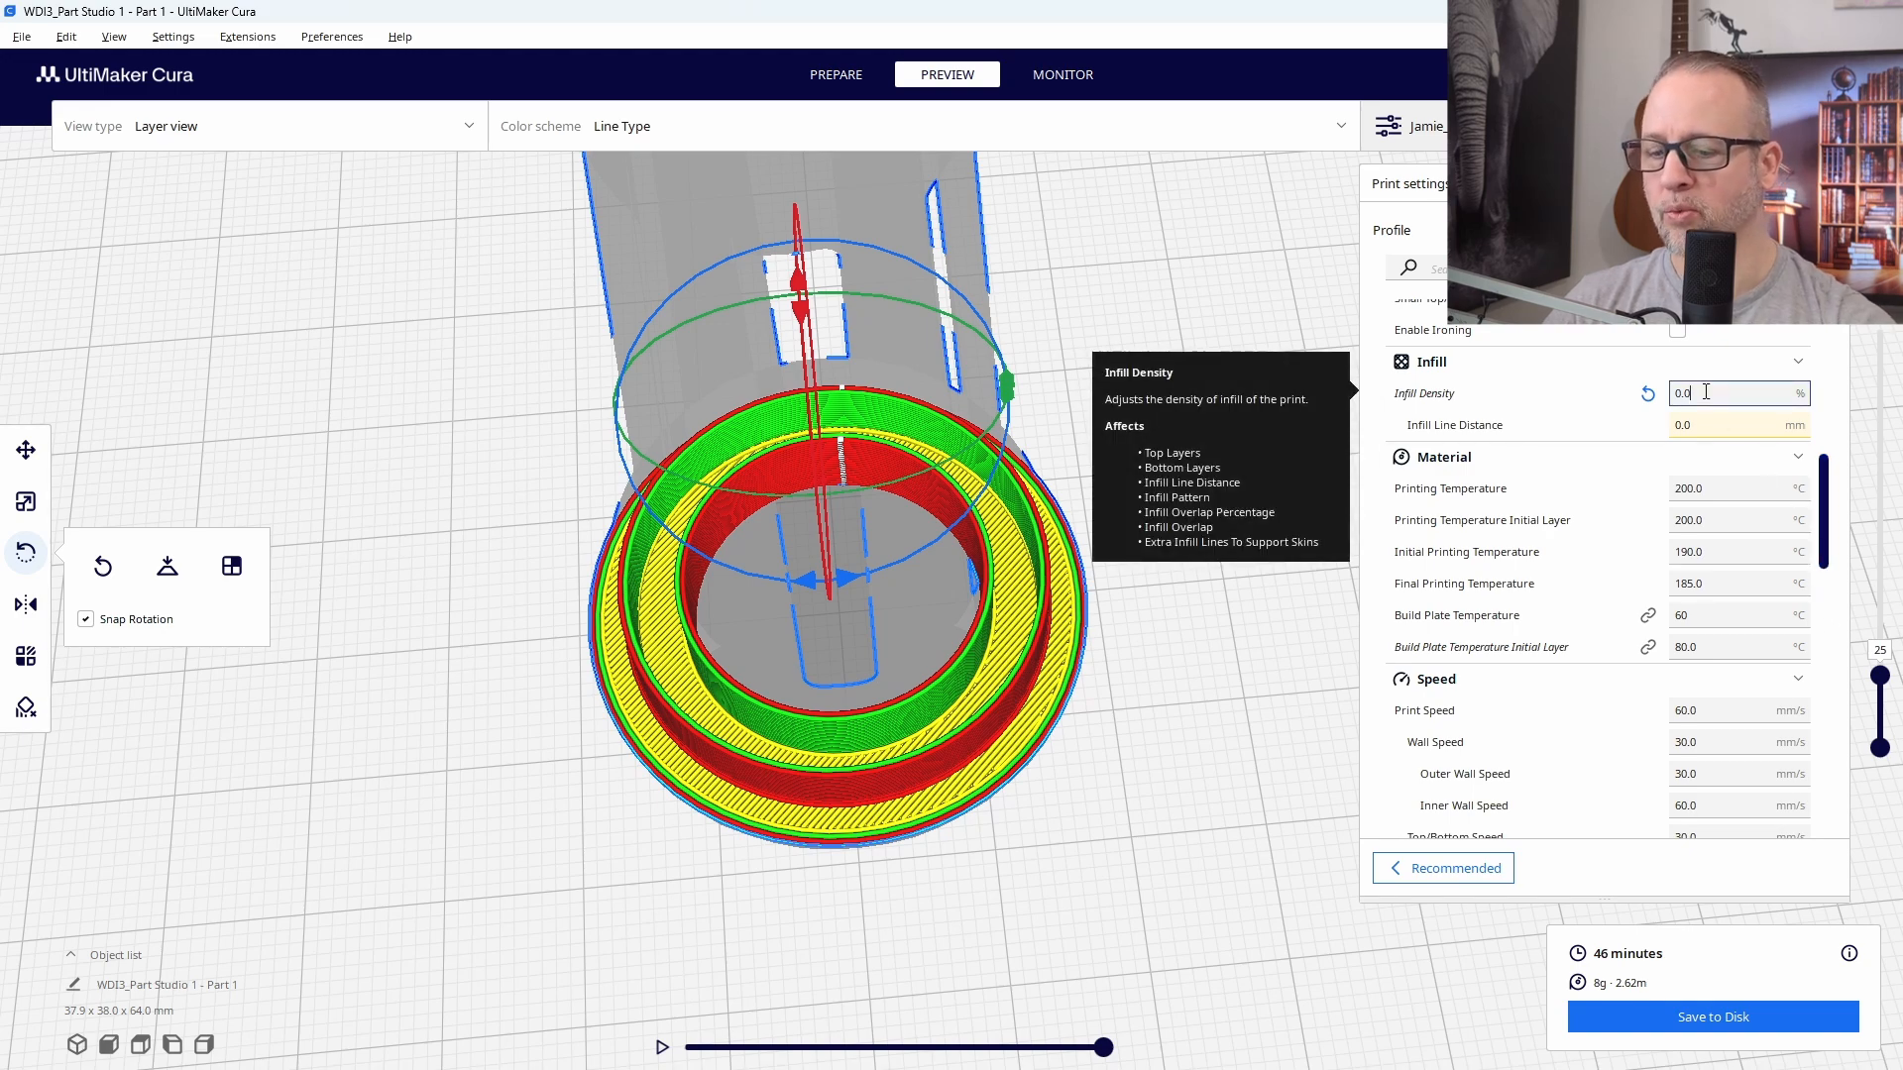
key(BackSpace)
key(BackSpace)
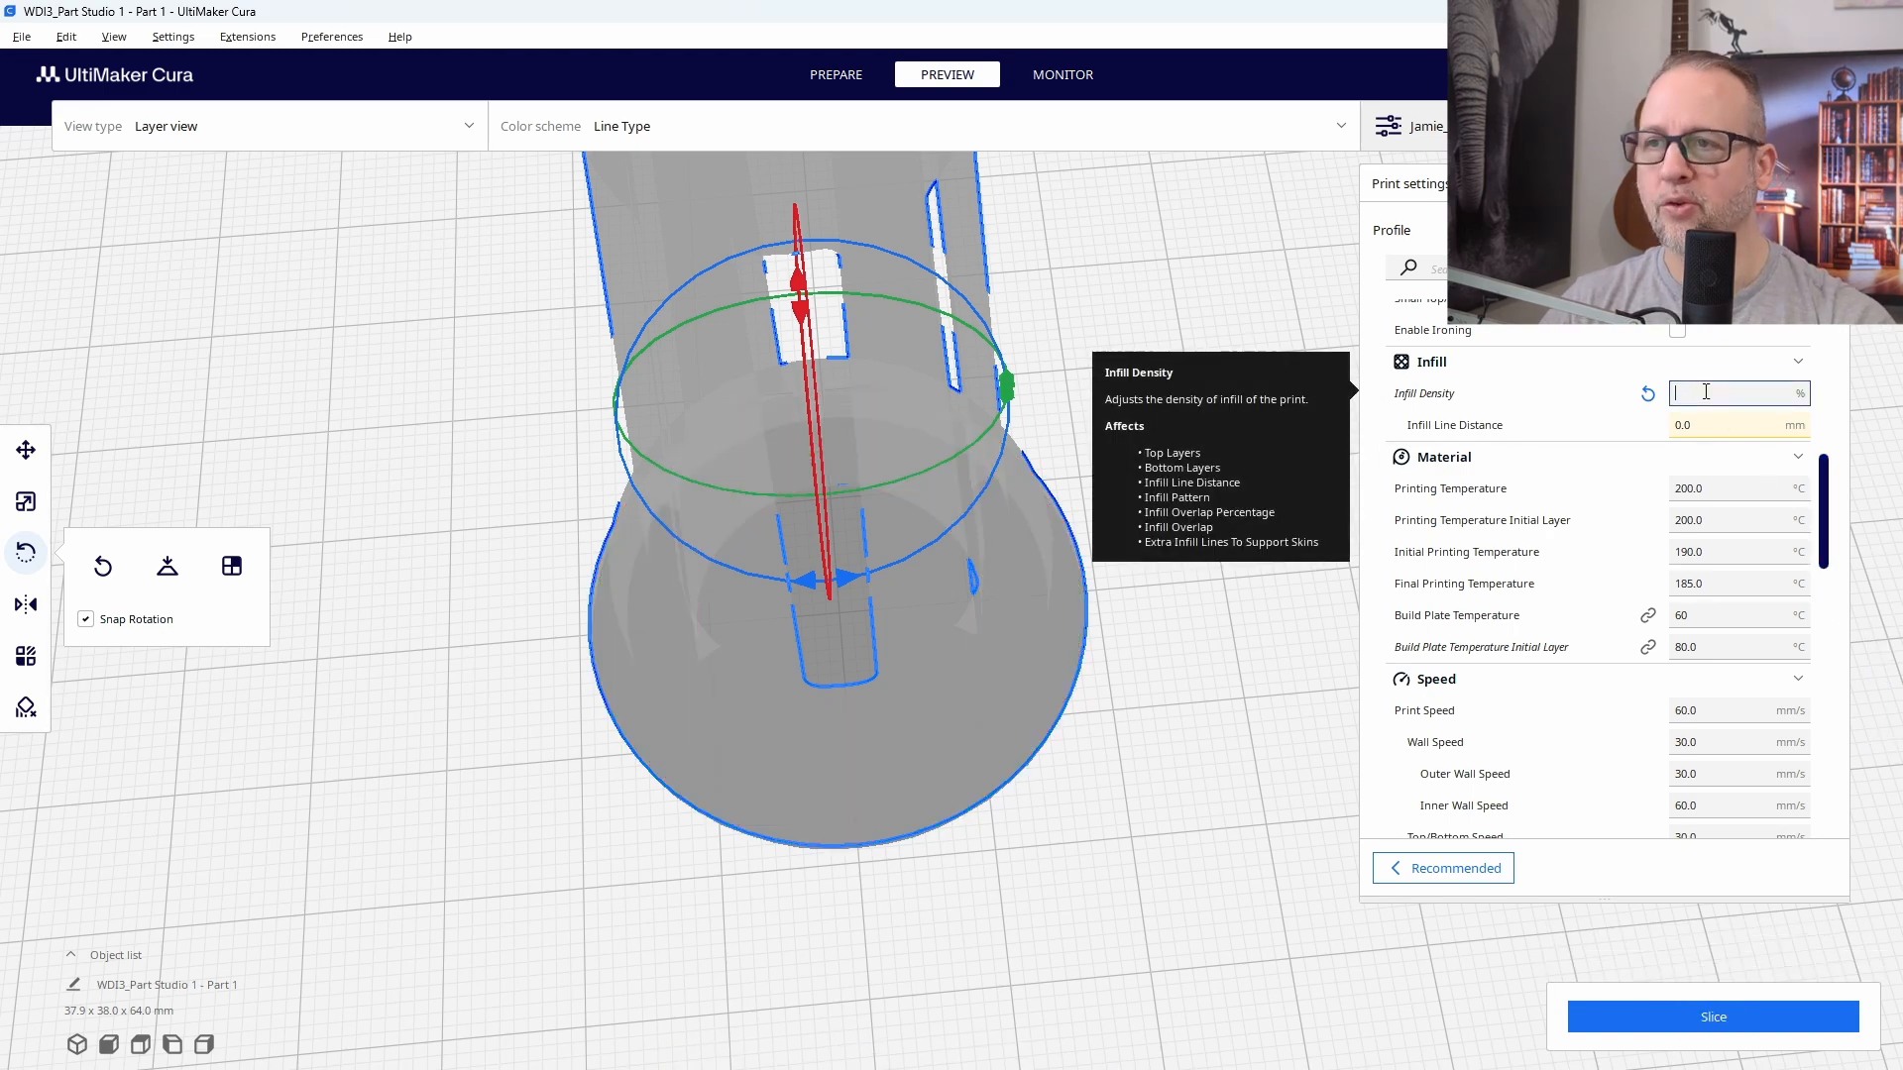
text(1)
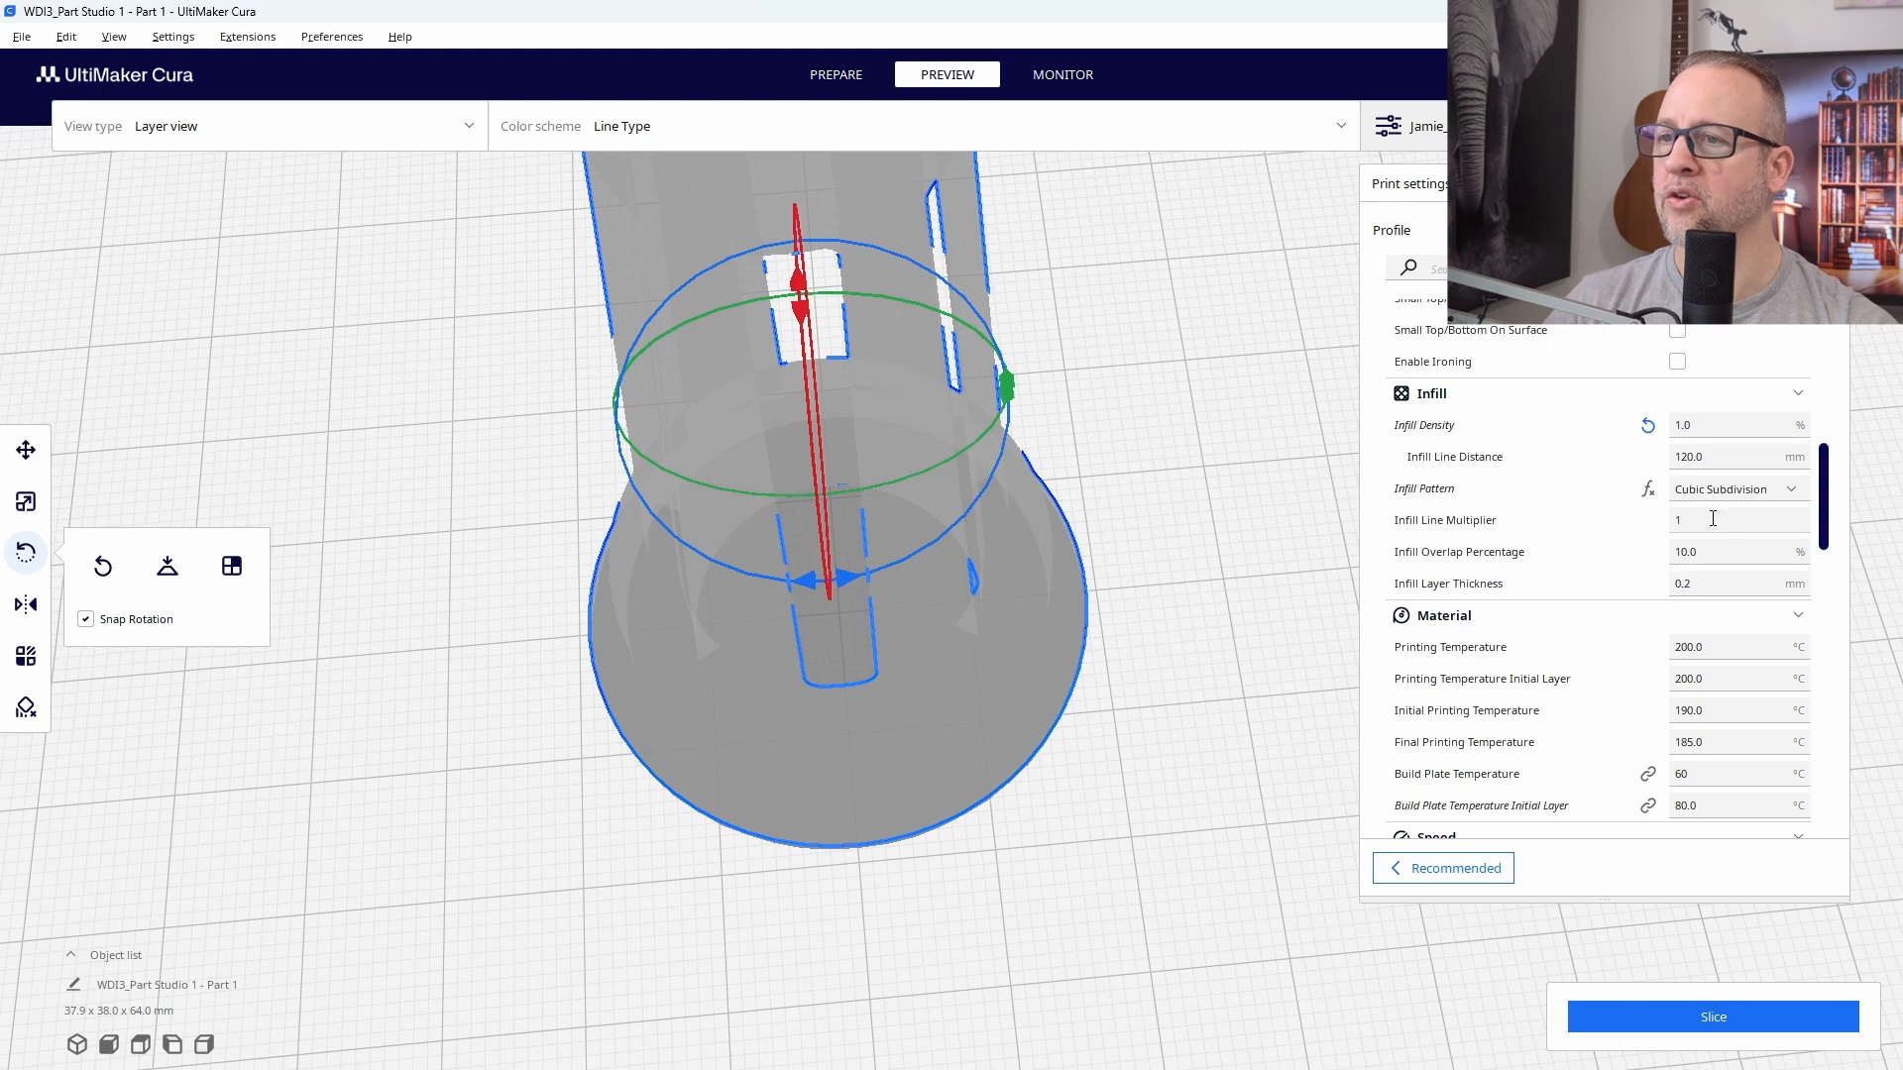
click(1675, 1029)
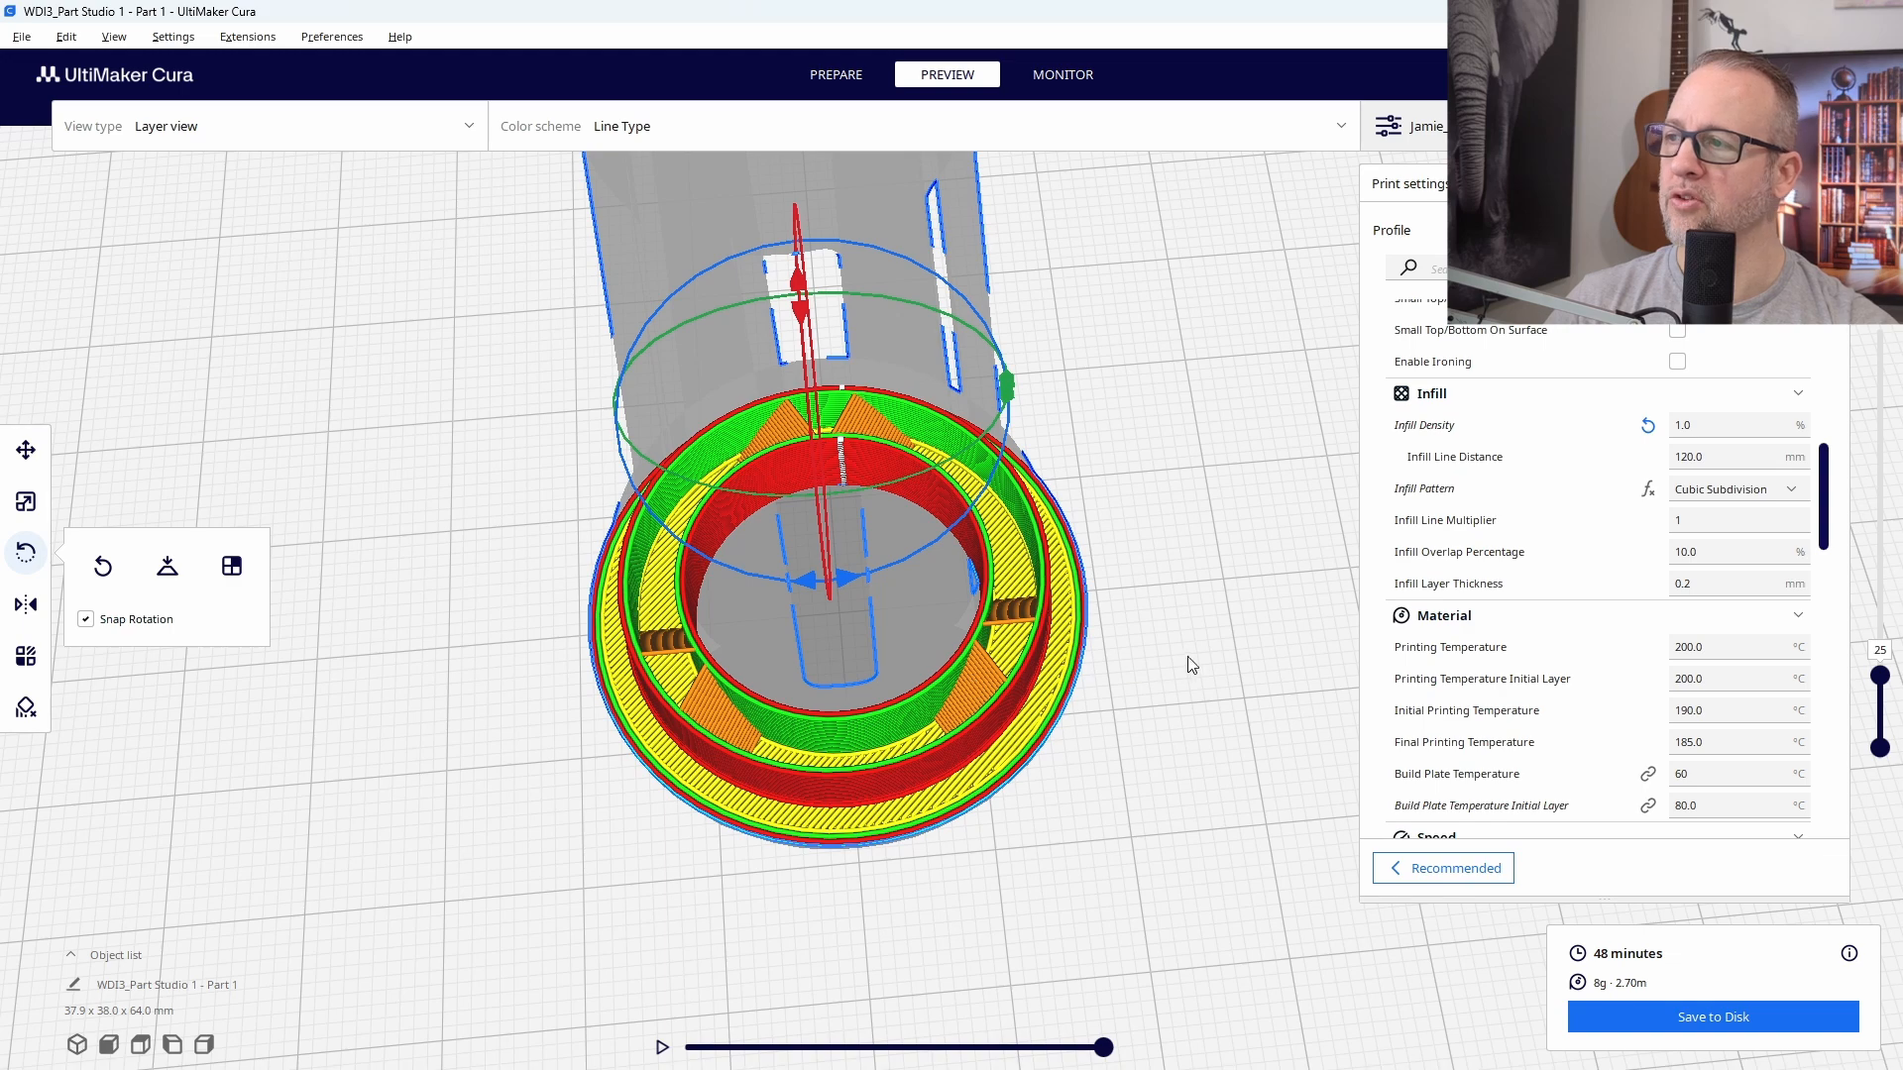
Check the re-sliced basket's layer preview at layer 118 from a lower side angle.
scroll(1191, 674, down, 3)
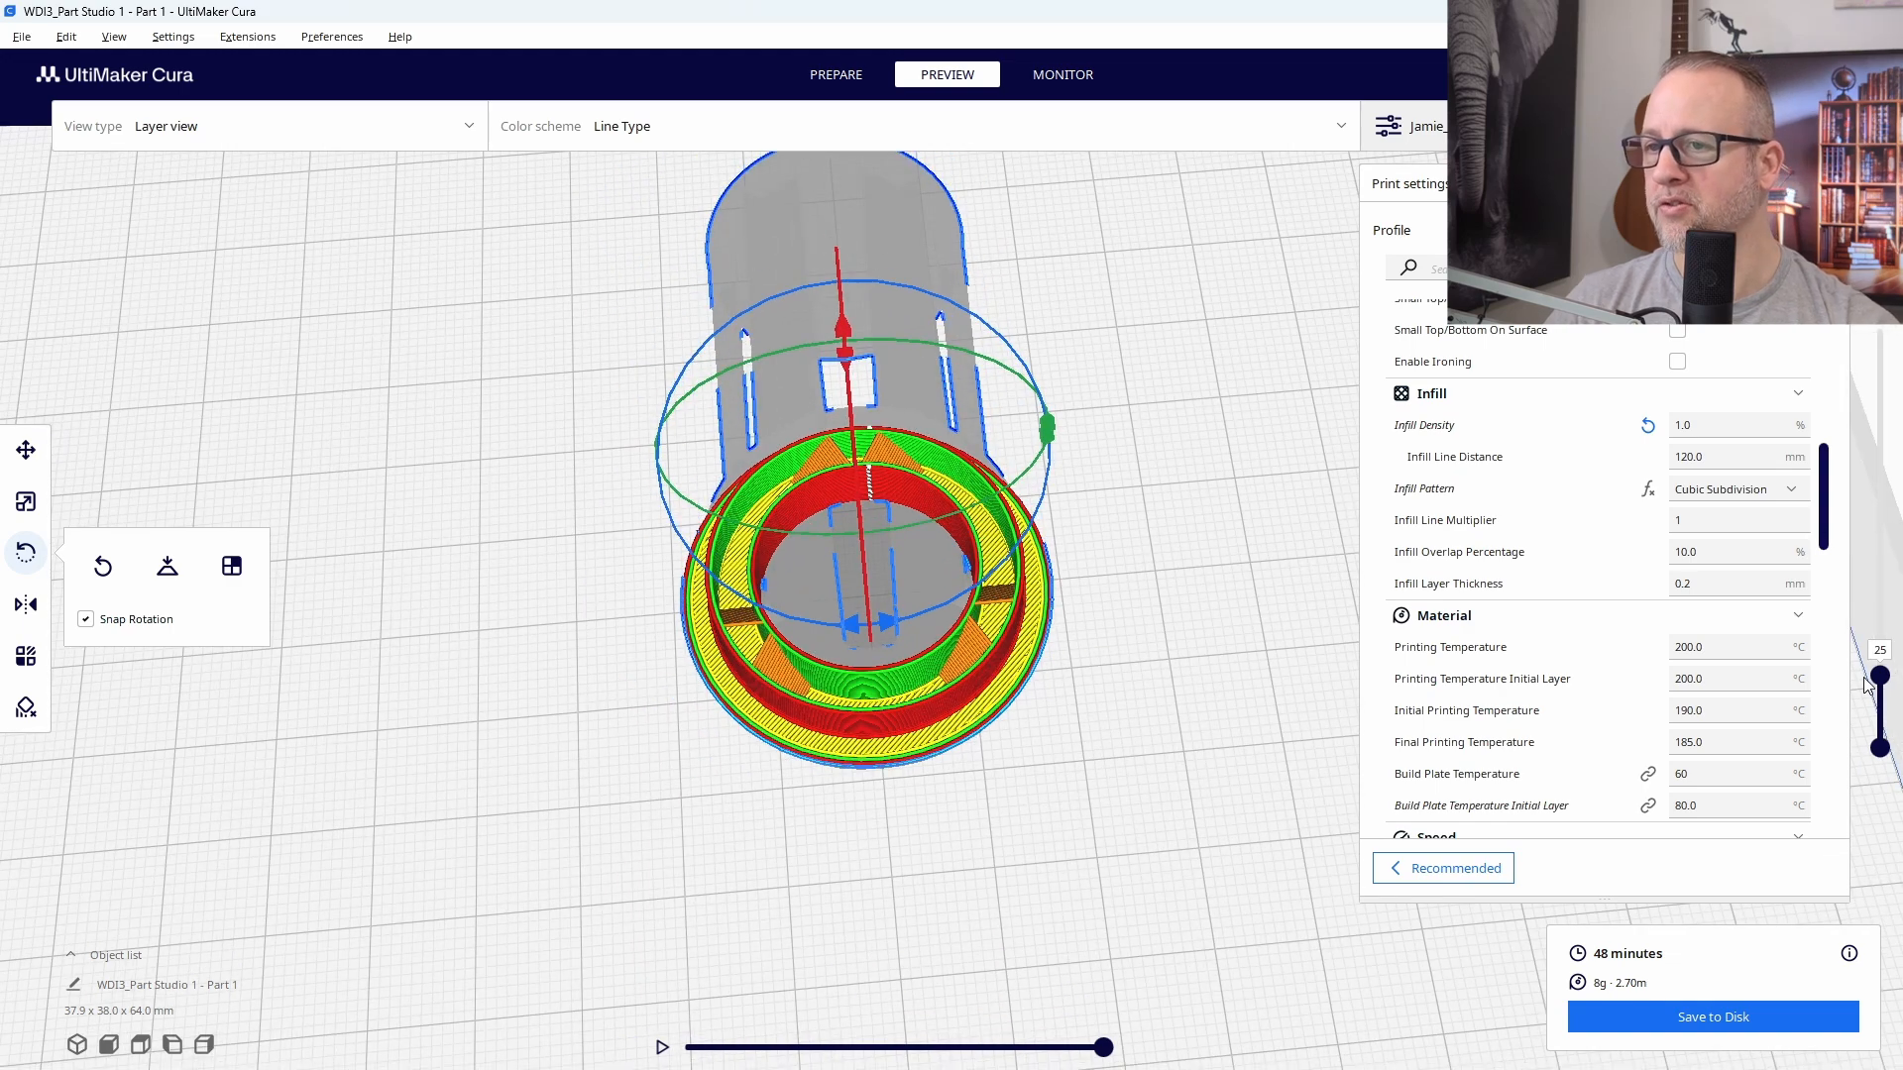
drag(1881, 680, 1880, 506)
right_drag(1052, 848, 1115, 752)
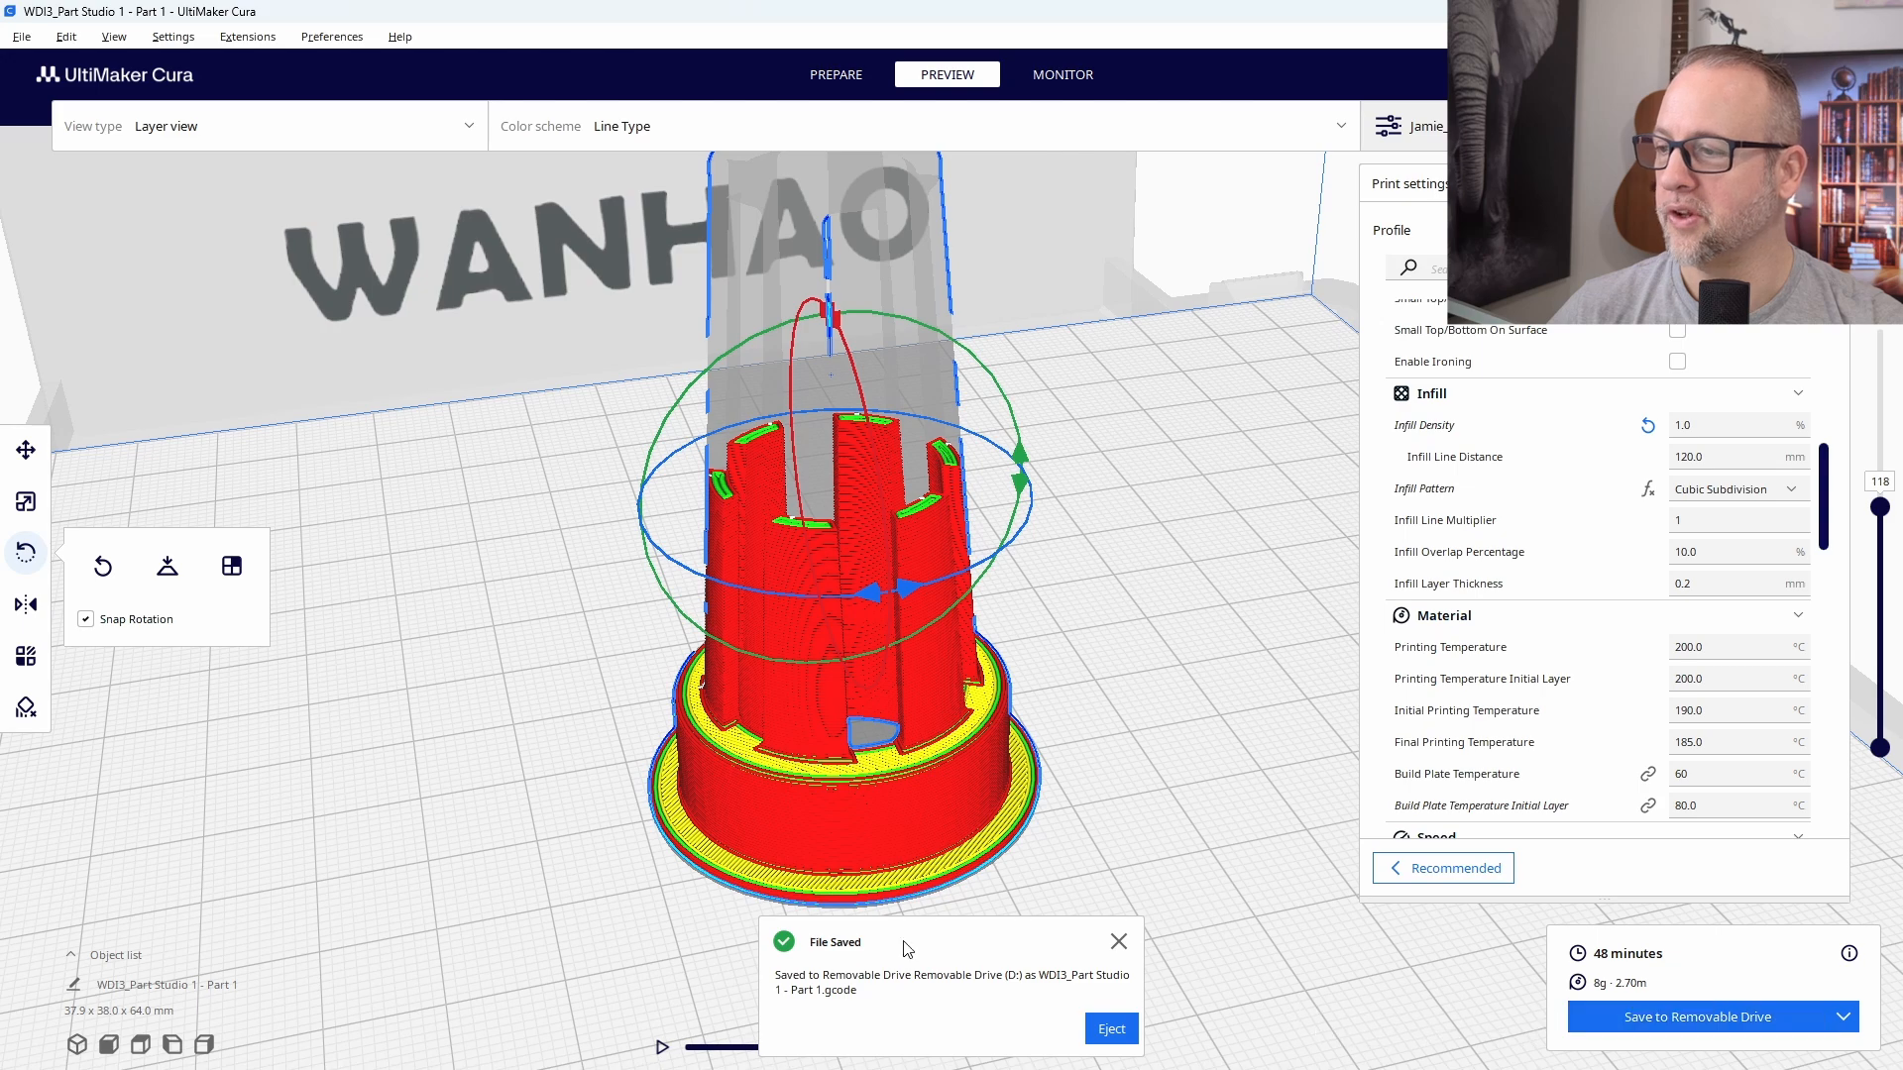
Save the sliced basket's G-code to the removable drive (D:) and eject the drive.
click(1111, 1031)
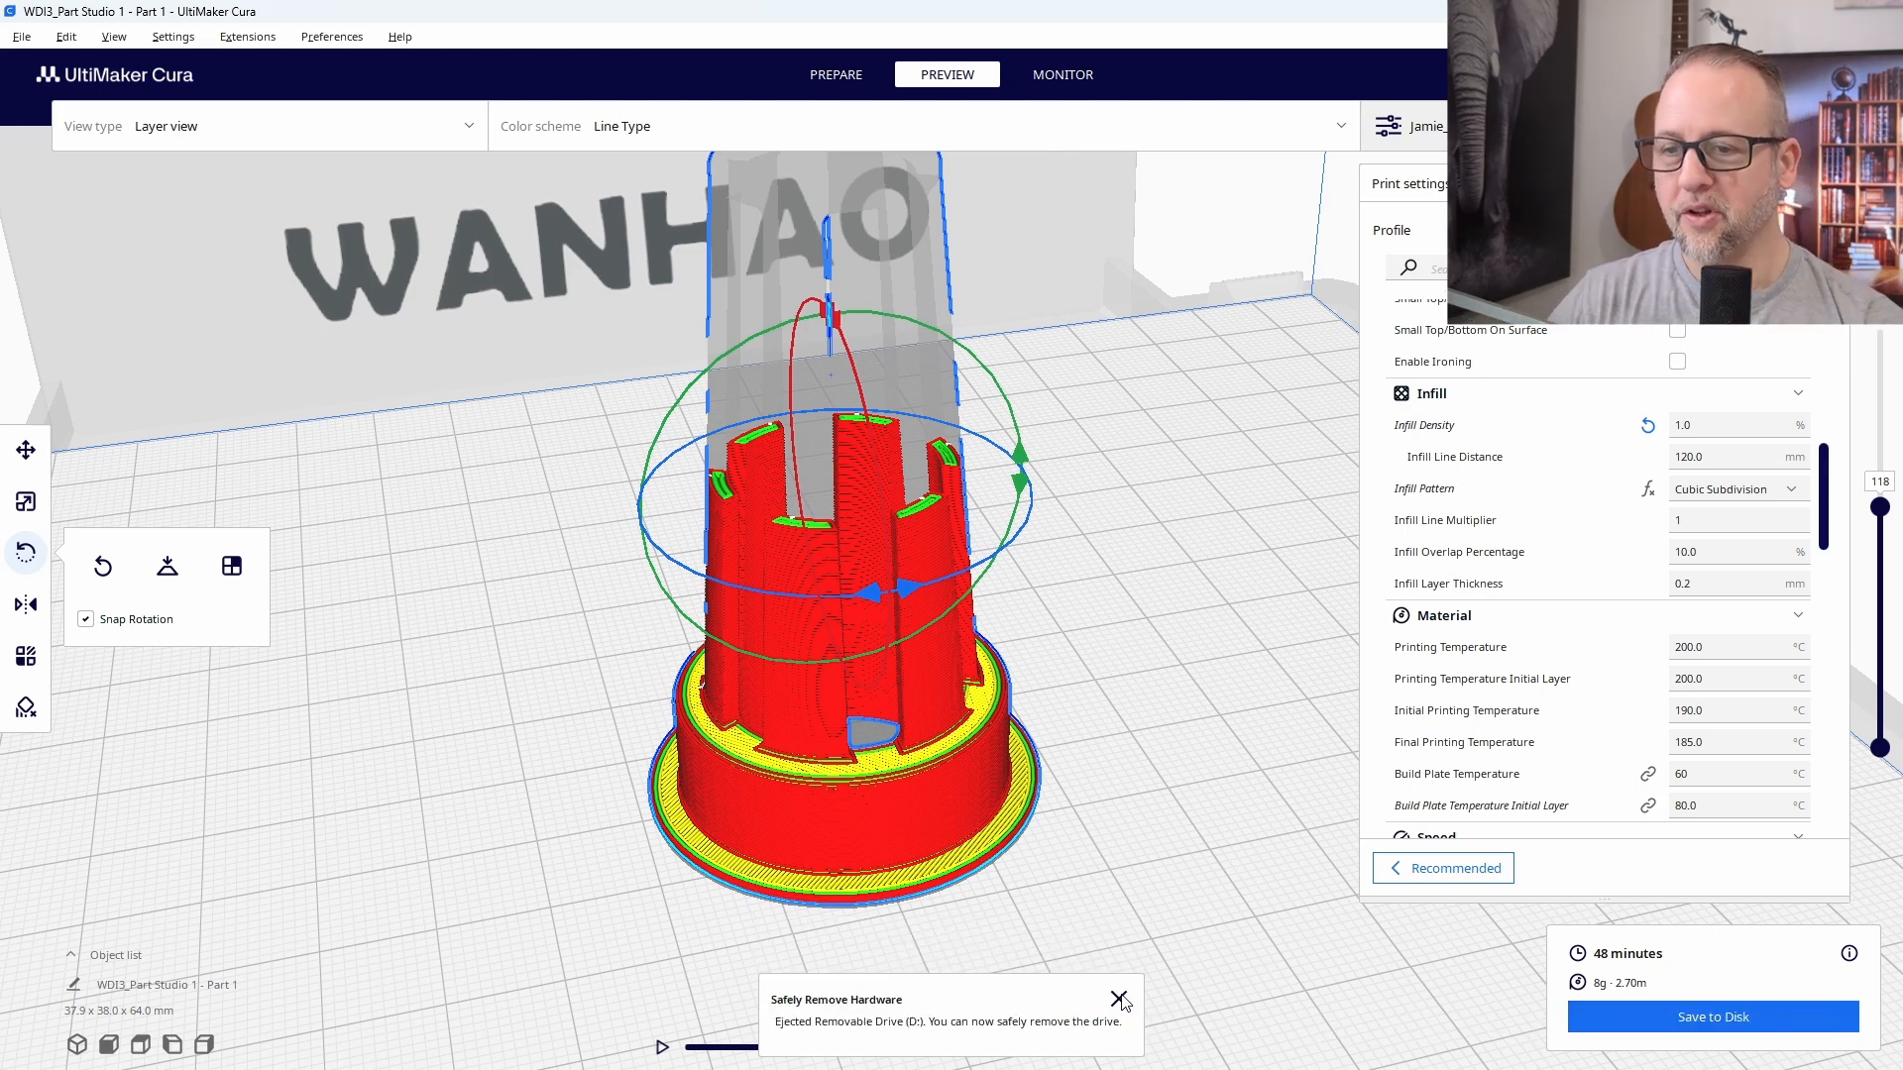